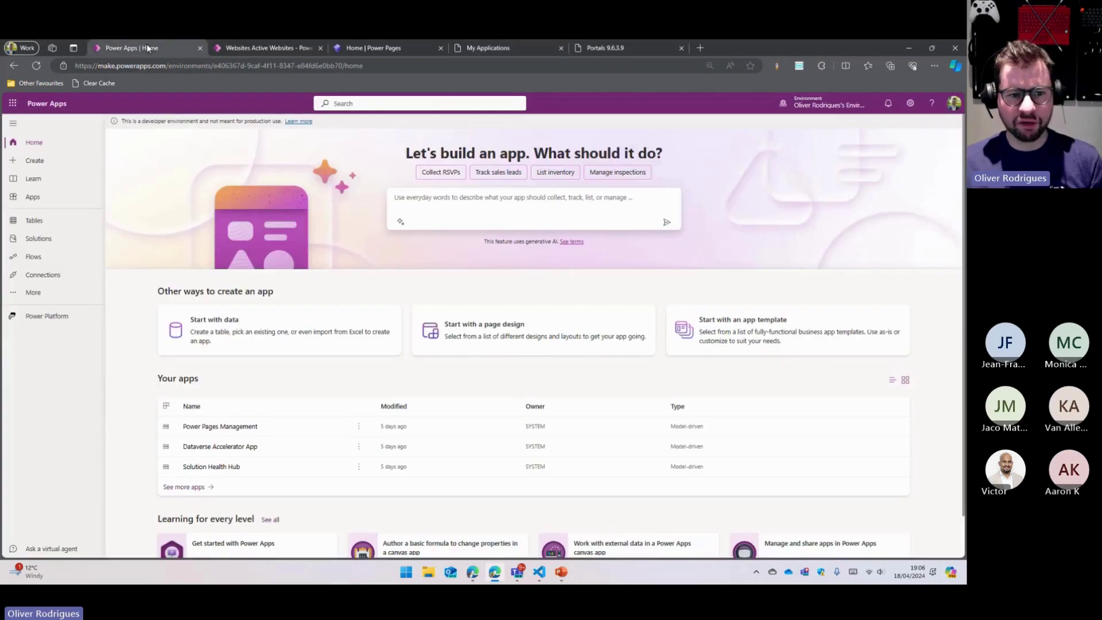
# Step: Open the Application table in the Ollie 365 solution
pyautogui.click(61, 239)
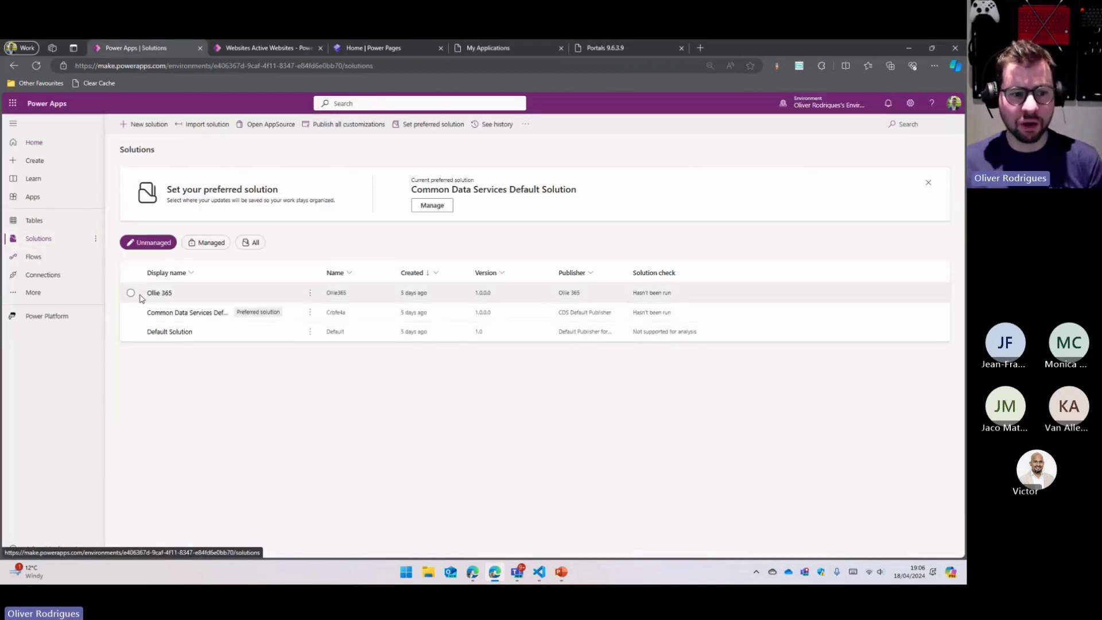
pyautogui.click(161, 292)
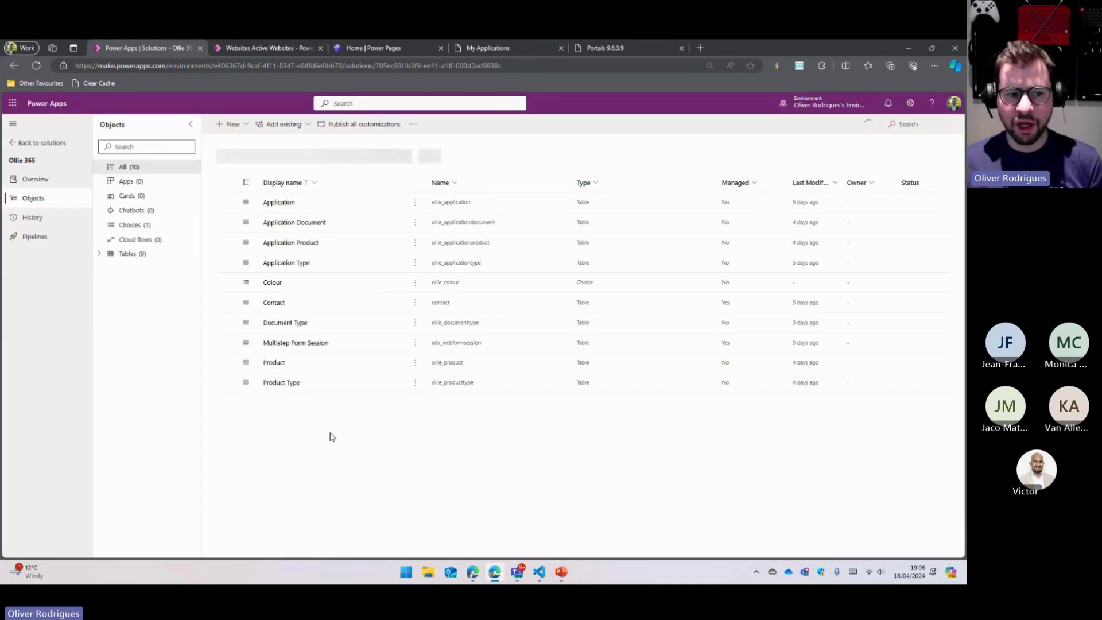
pyautogui.click(153, 255)
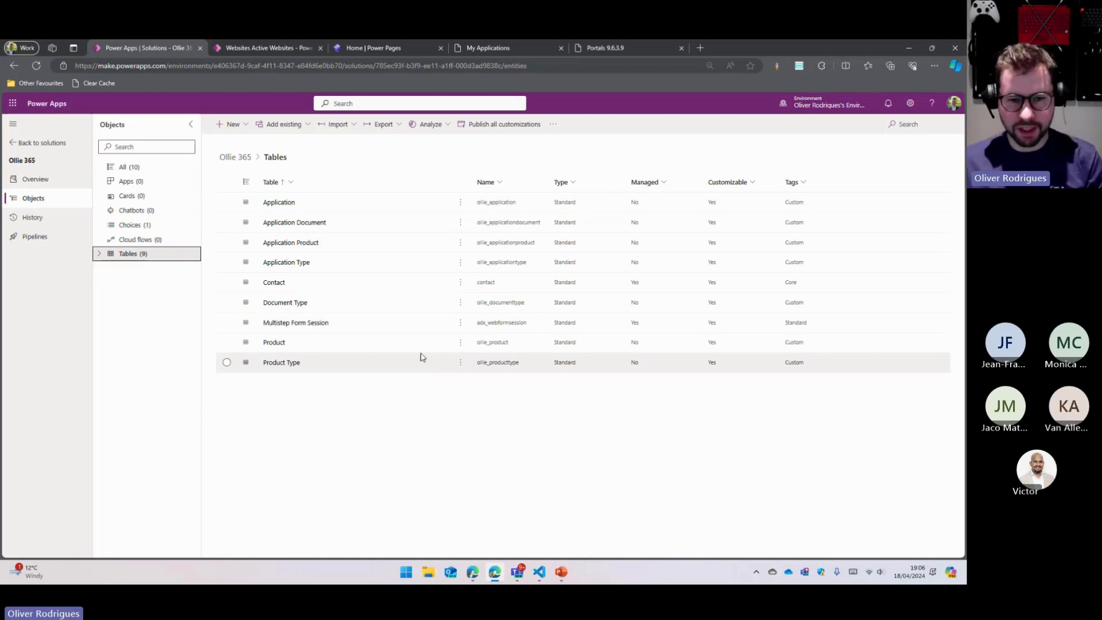
pyautogui.click(333, 204)
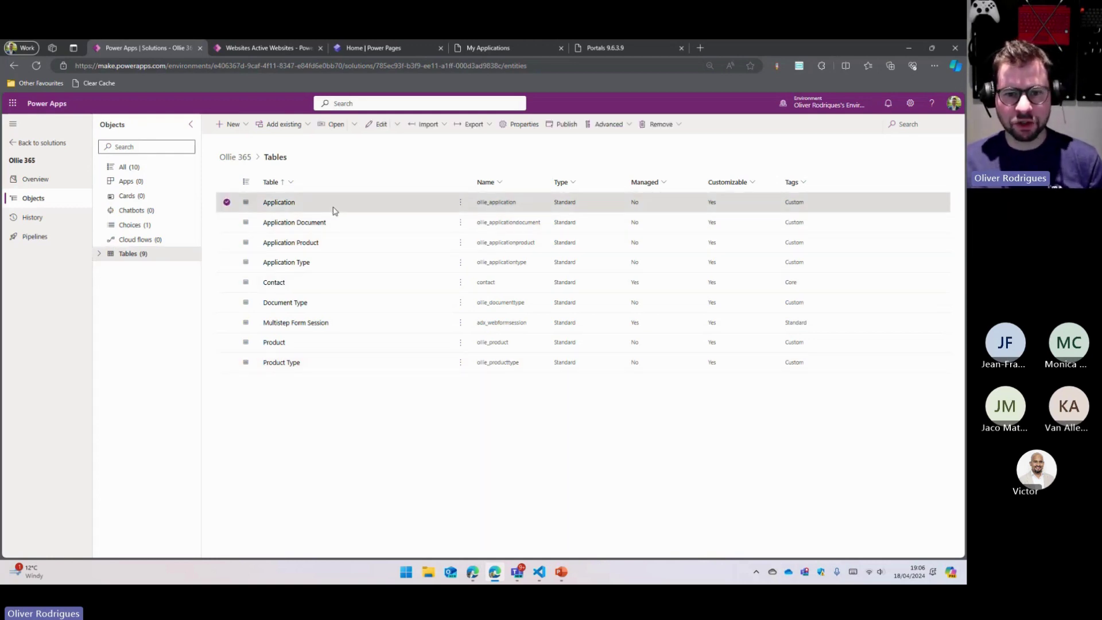
pyautogui.click(292, 208)
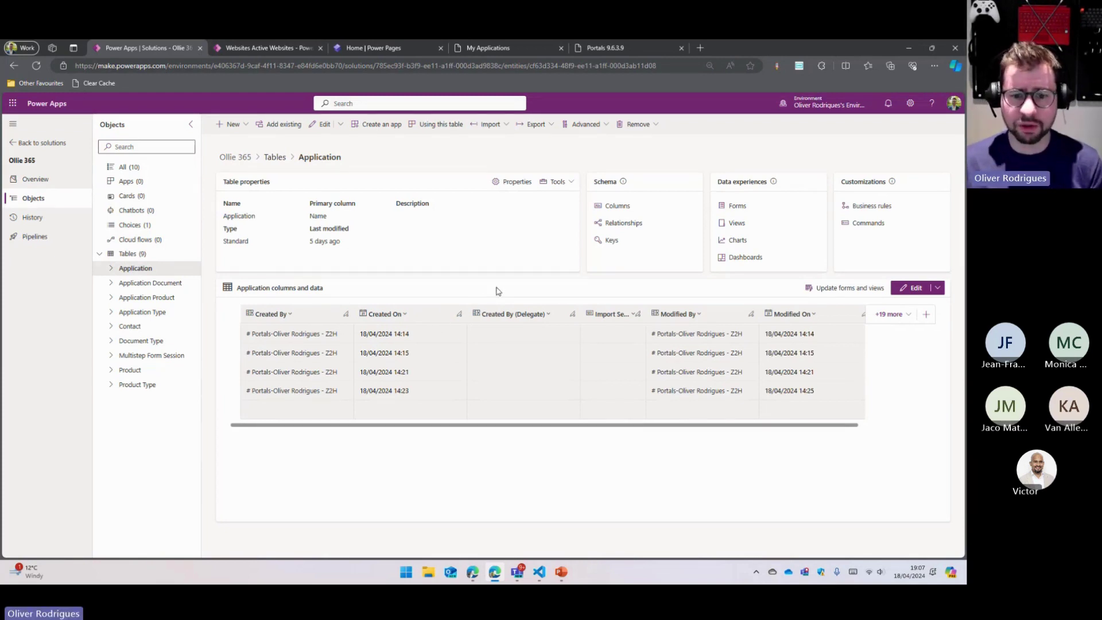
# Step: List the Application table's views and compare the OR My Applications Portal View with the portal site's My Applications page
pyautogui.click(111, 268)
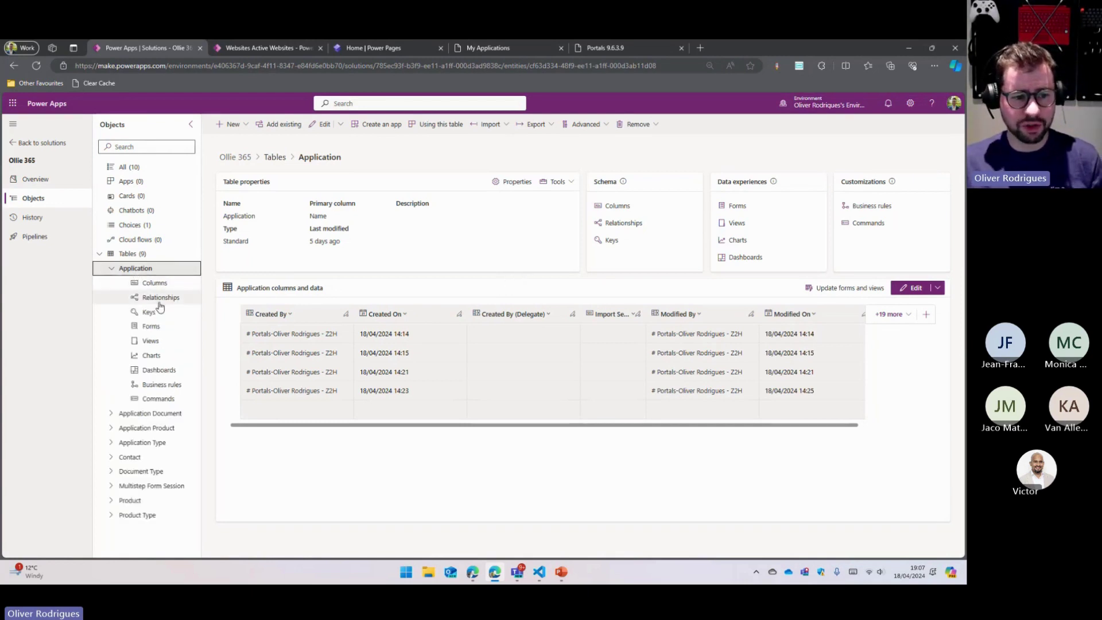
pyautogui.click(150, 340)
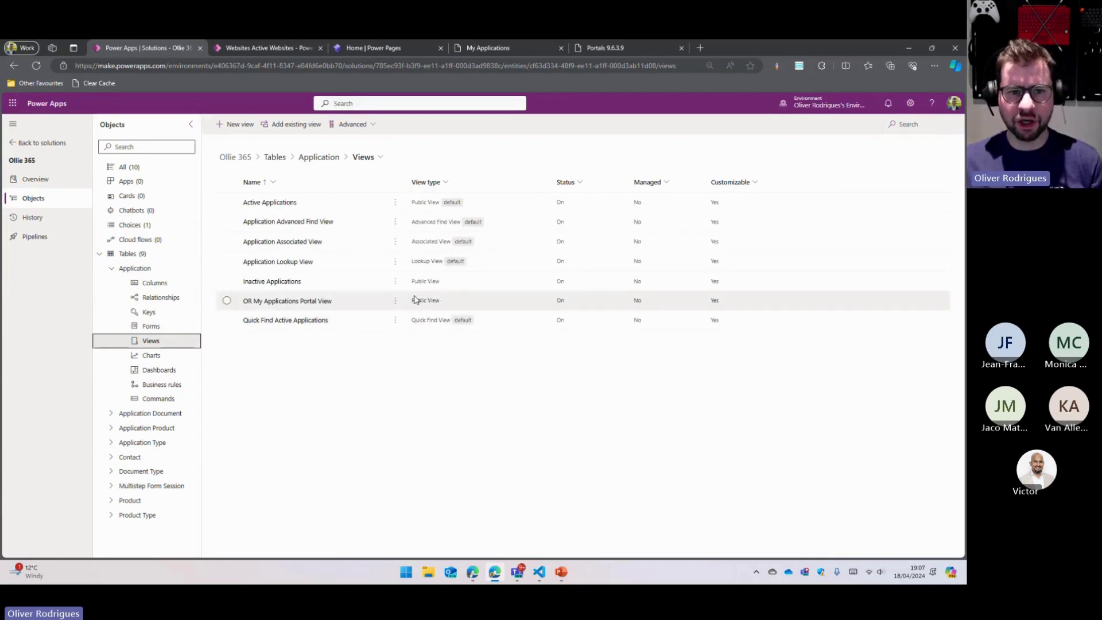
pyautogui.hotkey('ctrl', 'Tab')
pyautogui.hotkey('ctrl', 'Tab')
pyautogui.hotkey('ctrl', 'Tab')
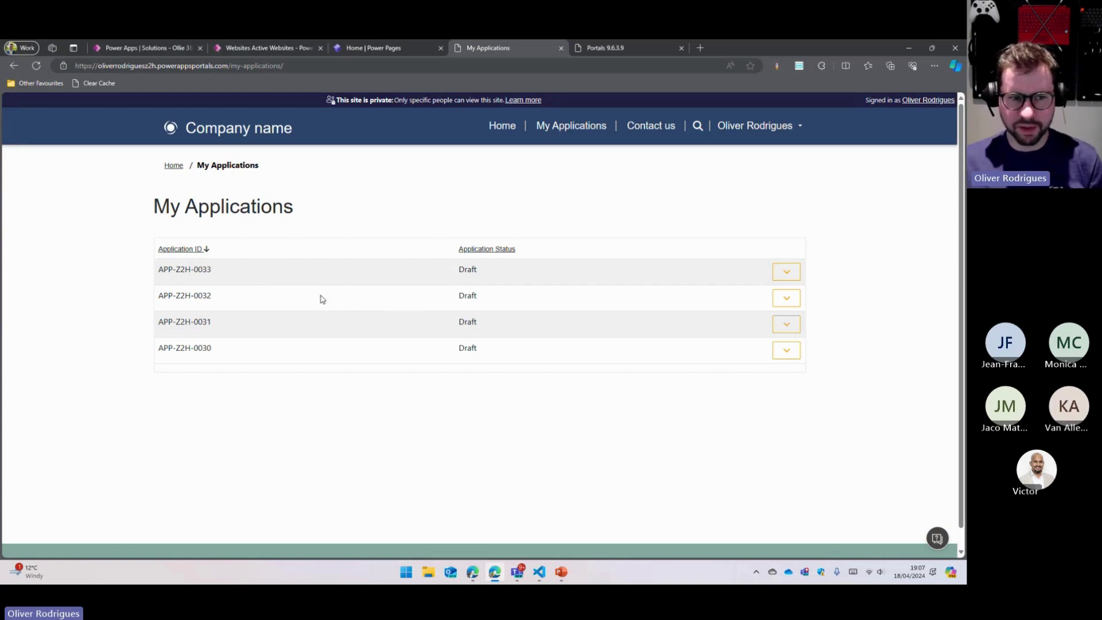
pyautogui.hotkey('ctrl', 'Tab')
pyautogui.hotkey('ctrl', 'Tab')
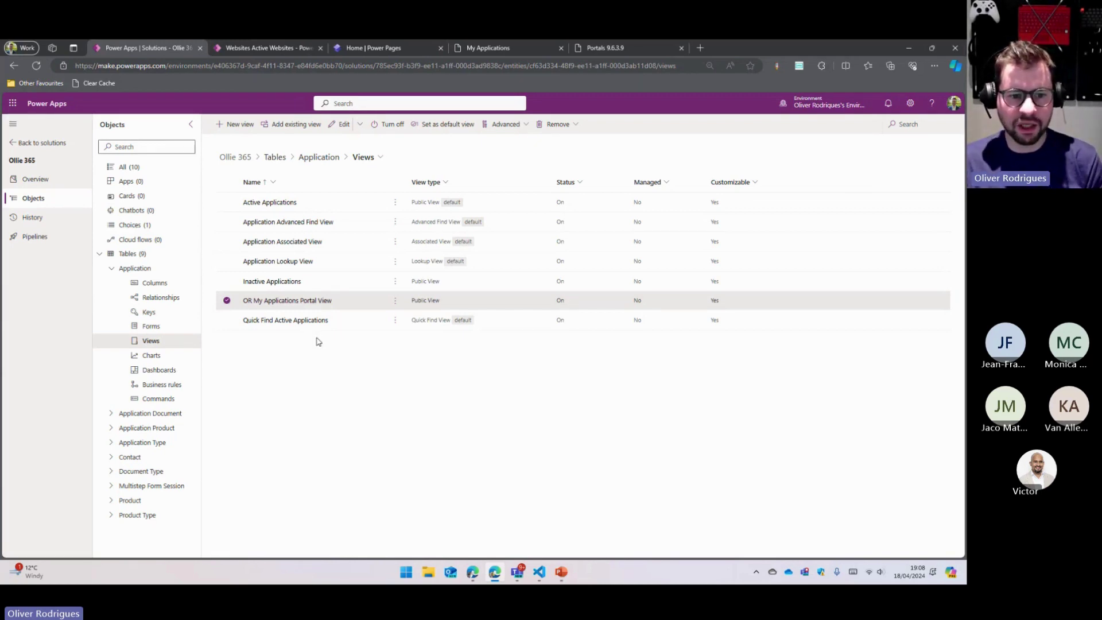
pyautogui.click(227, 301)
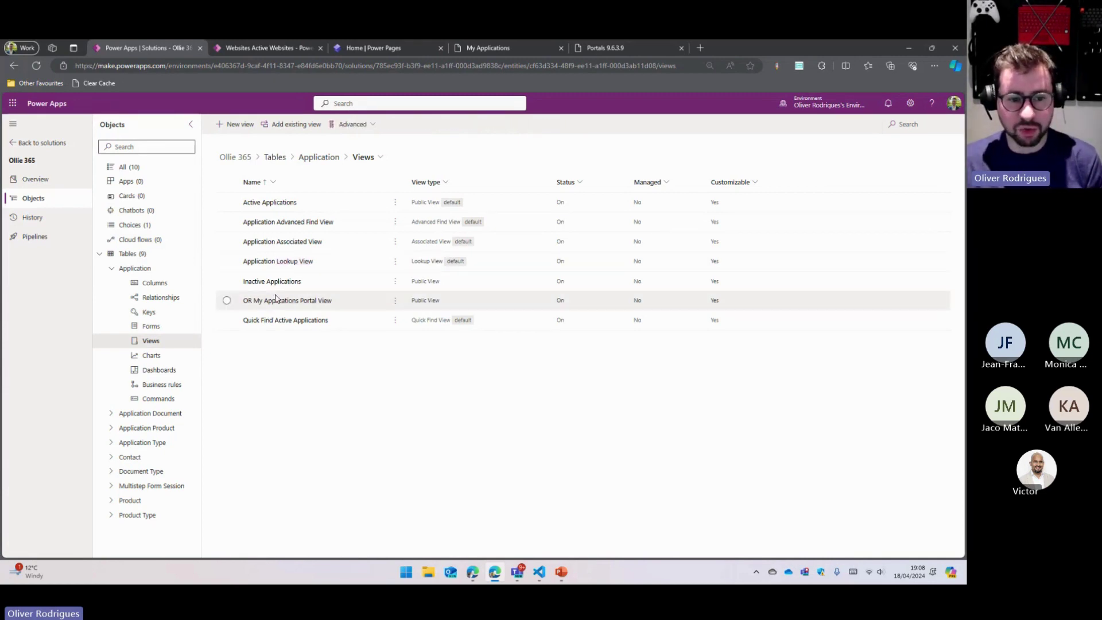
pyautogui.click(349, 304)
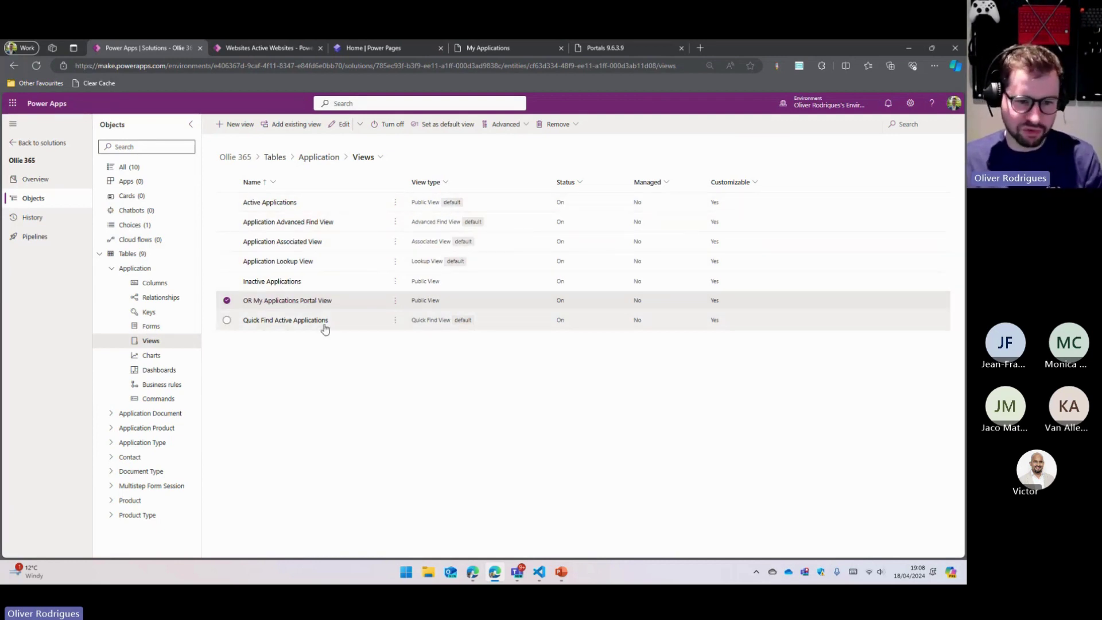
pyautogui.click(226, 300)
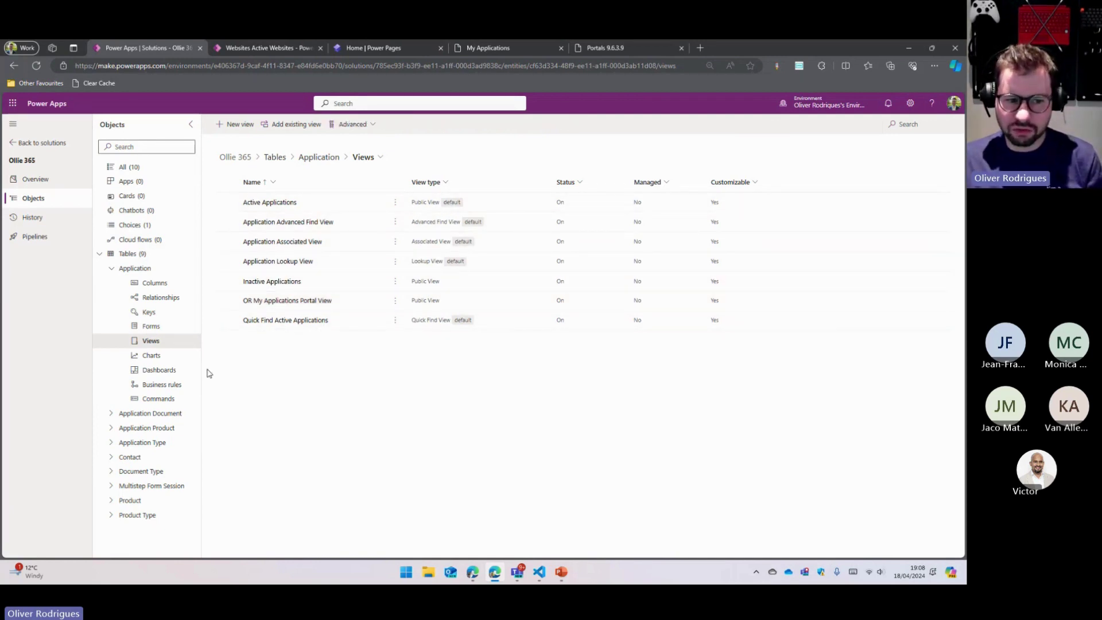
# Step: Open the OR Application Portal form of the Application table in the form editor
pyautogui.click(167, 330)
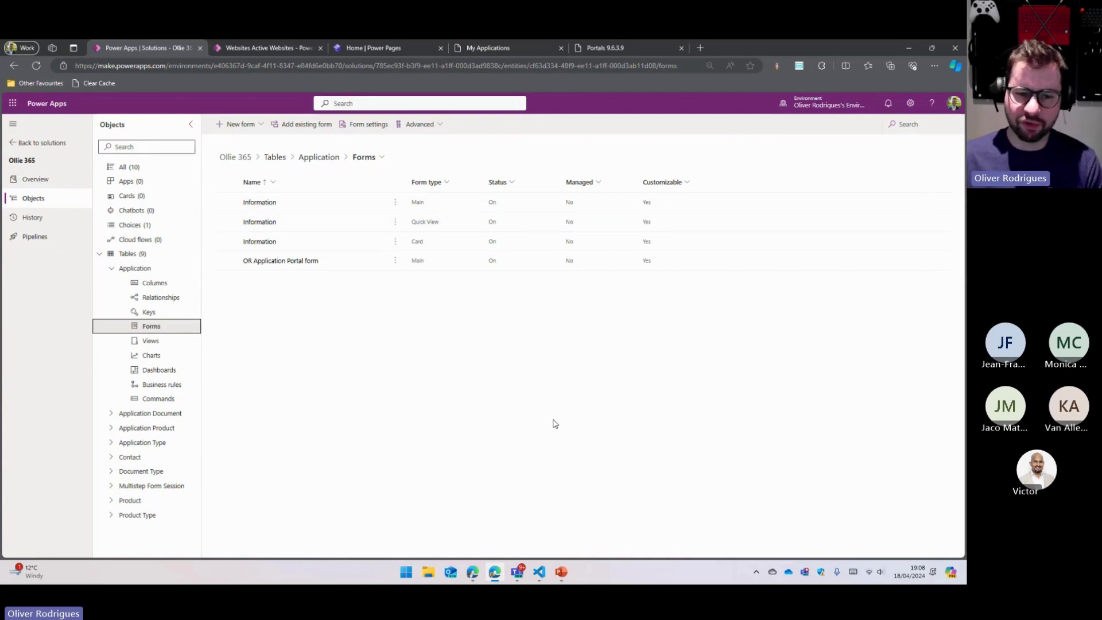
pyautogui.click(251, 266)
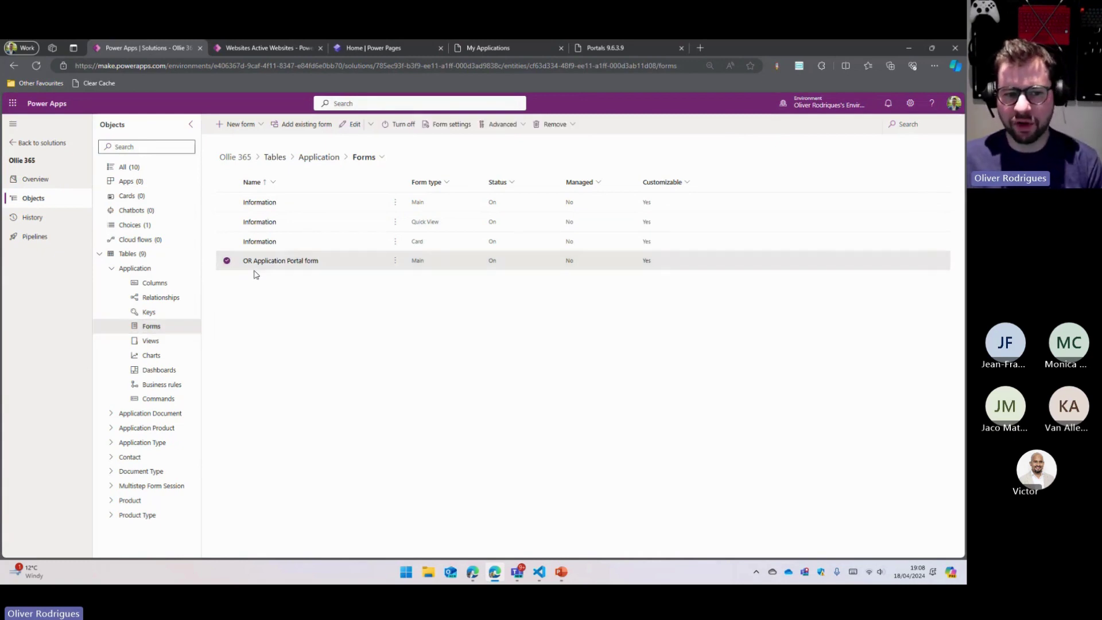
pyautogui.click(305, 262)
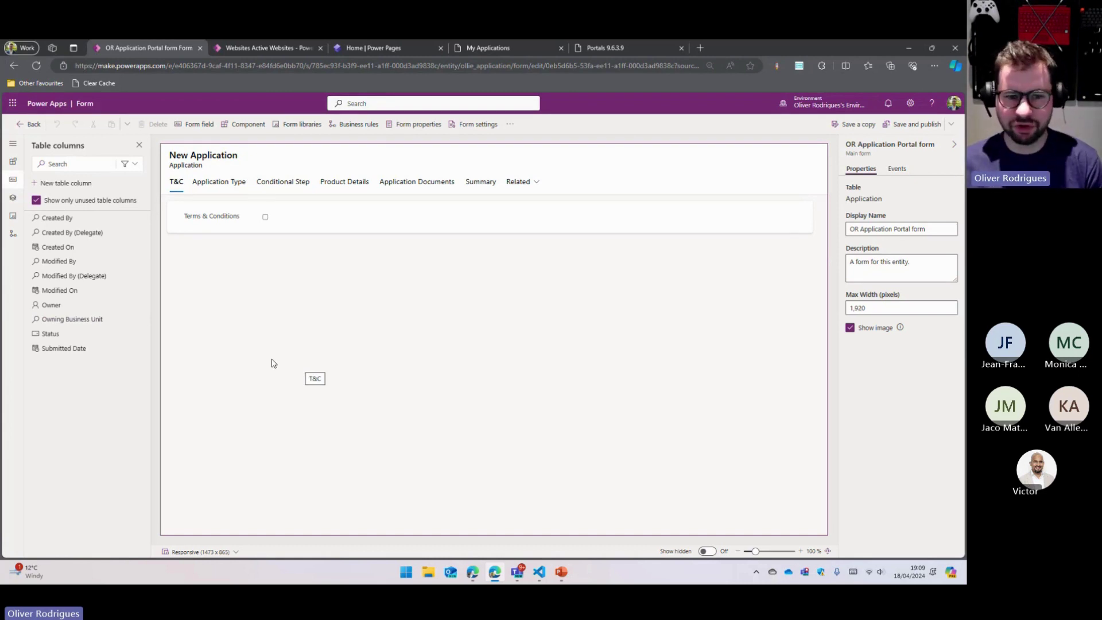
# Step: Review the fields in the form's T&C, Application Type and Conditional Step sections
pyautogui.click(268, 316)
pyautogui.click(176, 183)
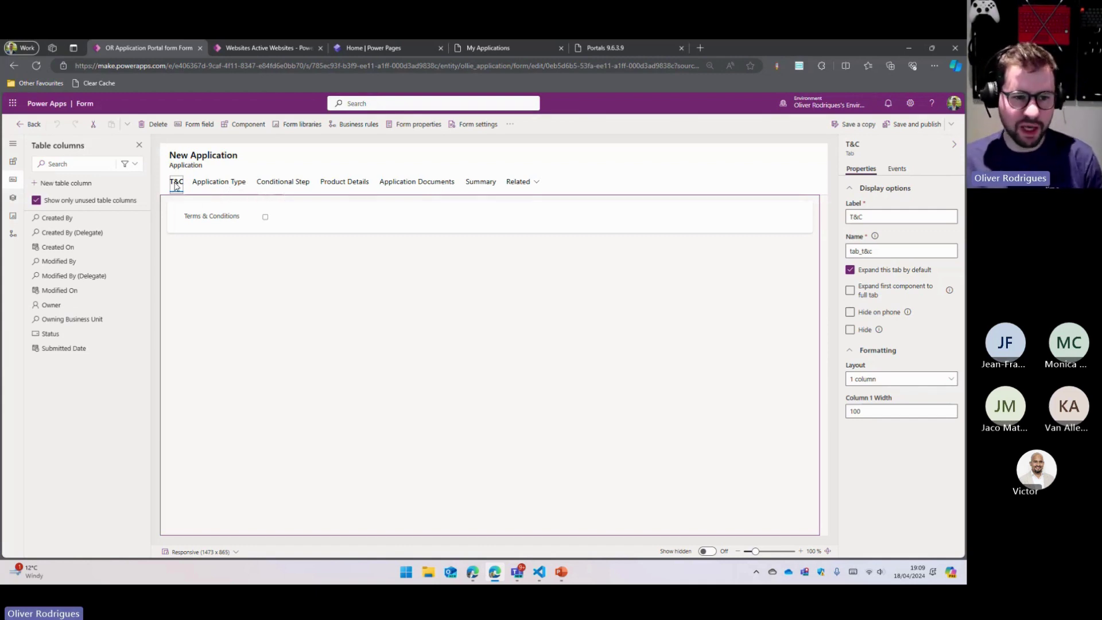
pyautogui.click(221, 184)
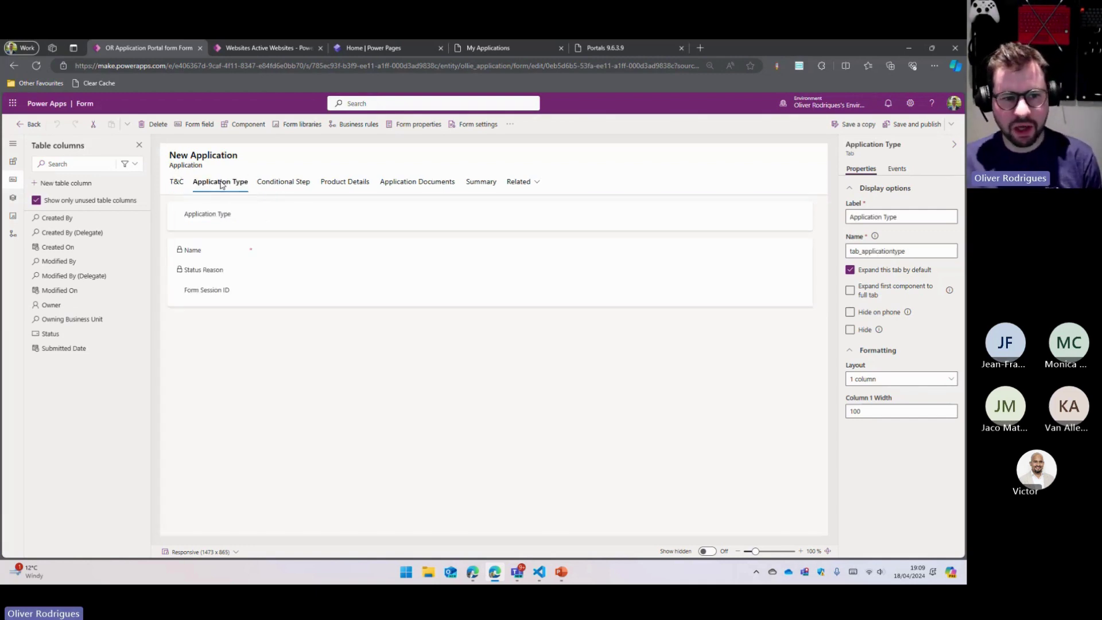
pyautogui.click(270, 185)
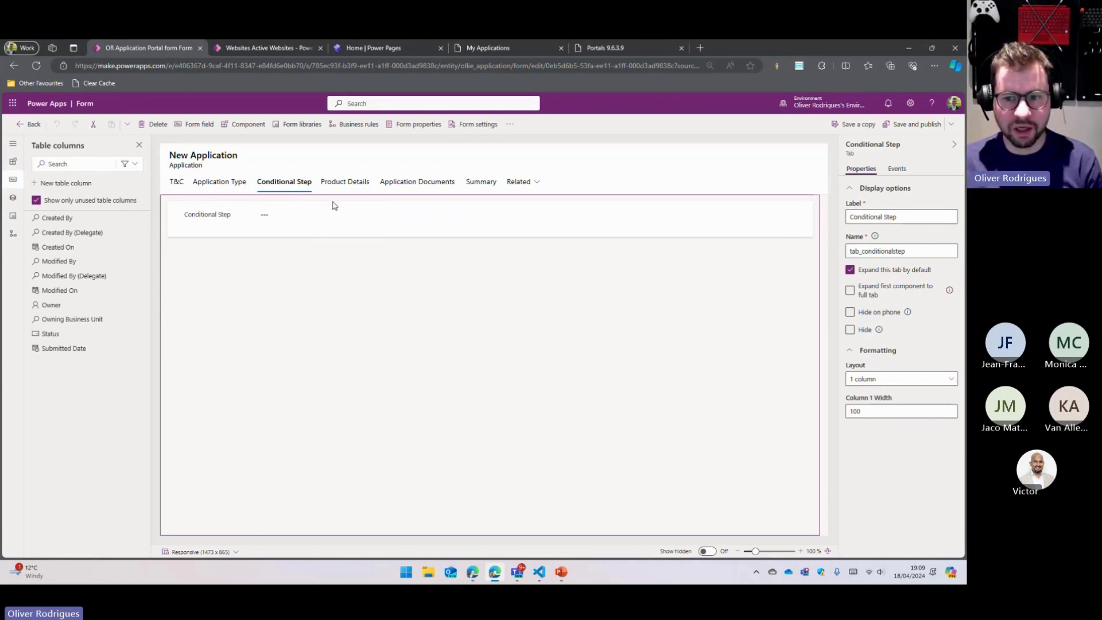
# Step: Delete the Name field below the products subgrid in Product Details, then save and publish the form
pyautogui.click(353, 181)
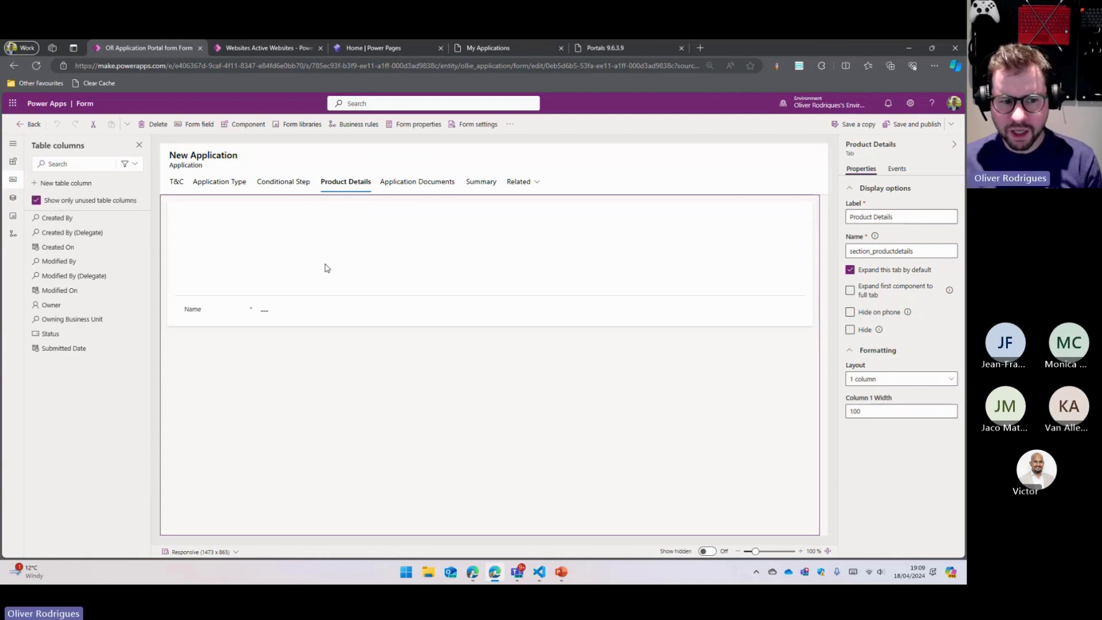
pyautogui.click(284, 350)
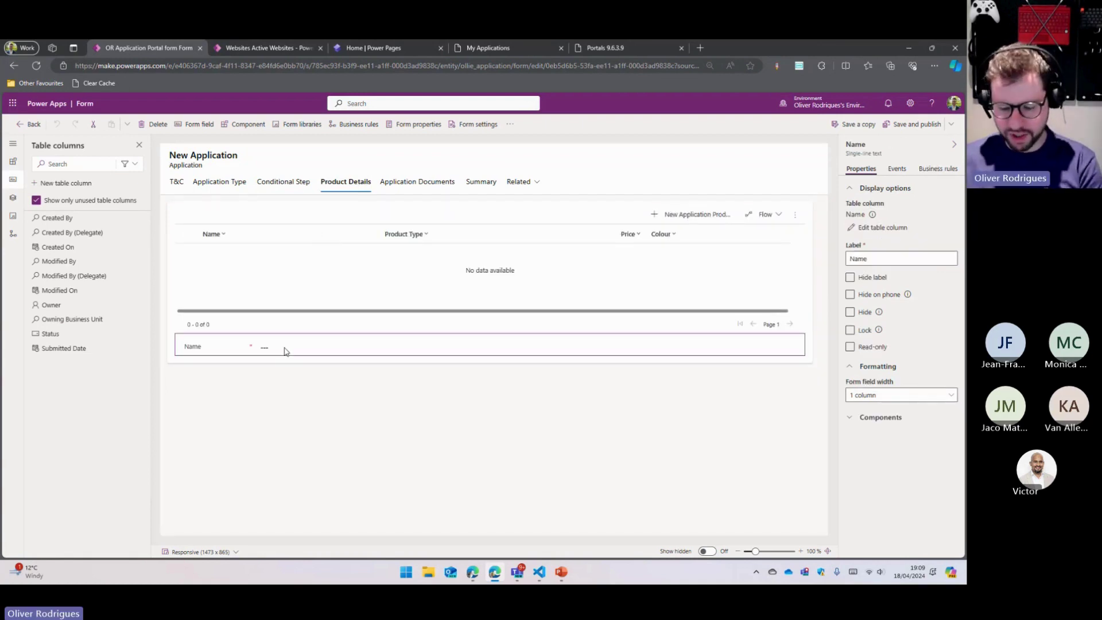
pyautogui.press('Delete')
pyautogui.click(381, 231)
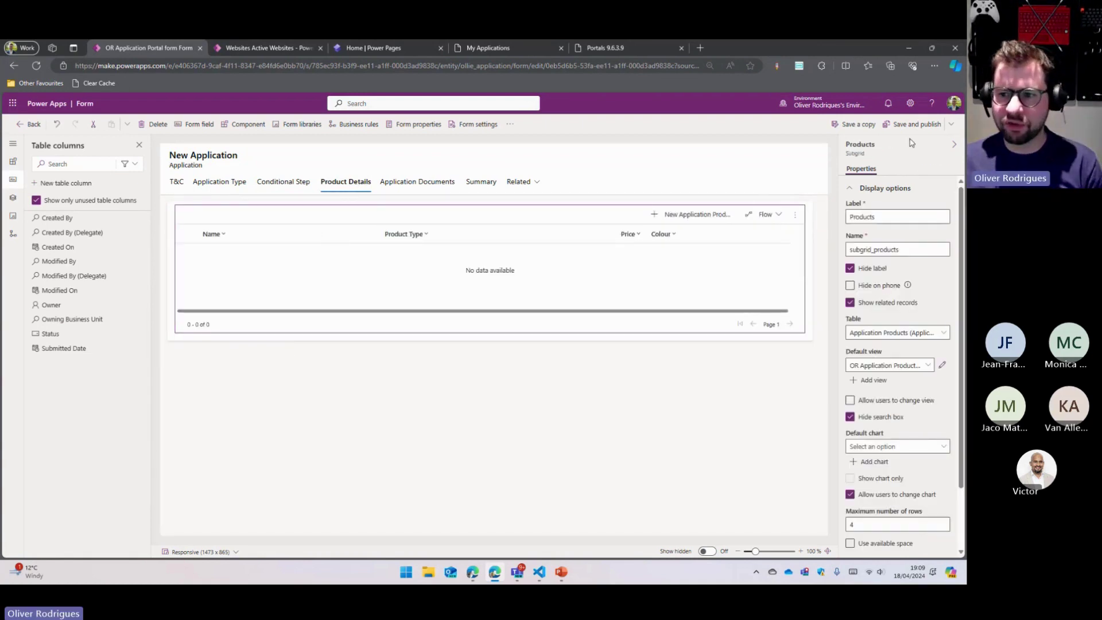
pyautogui.click(918, 124)
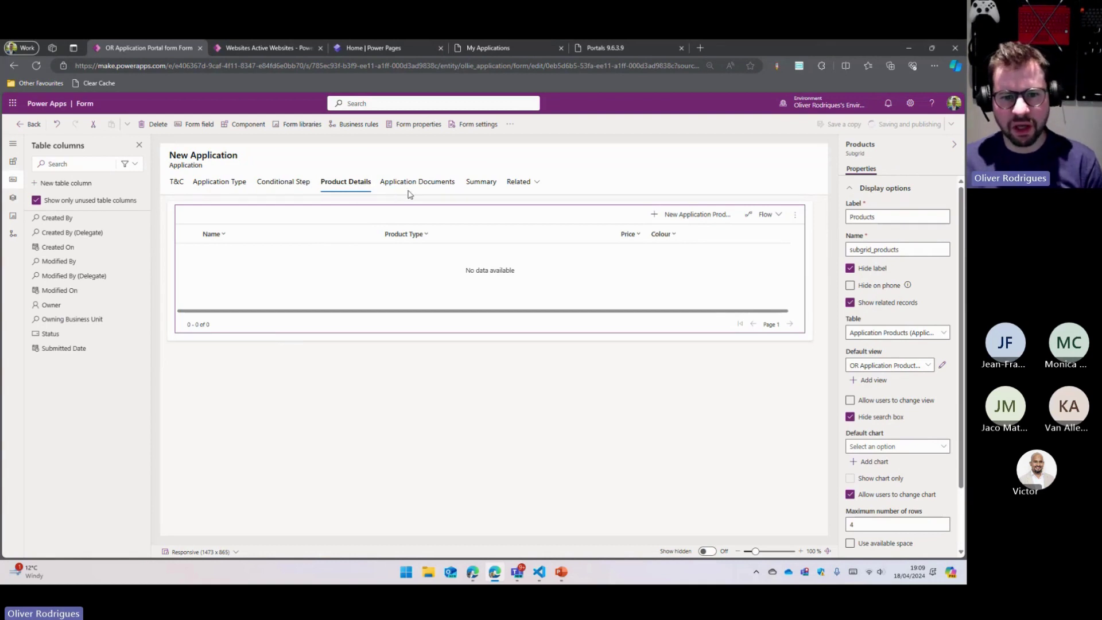
# Step: Examine the form's Summary section, including its contact details quick view, products and documents, and return to the forms list
pyautogui.click(482, 182)
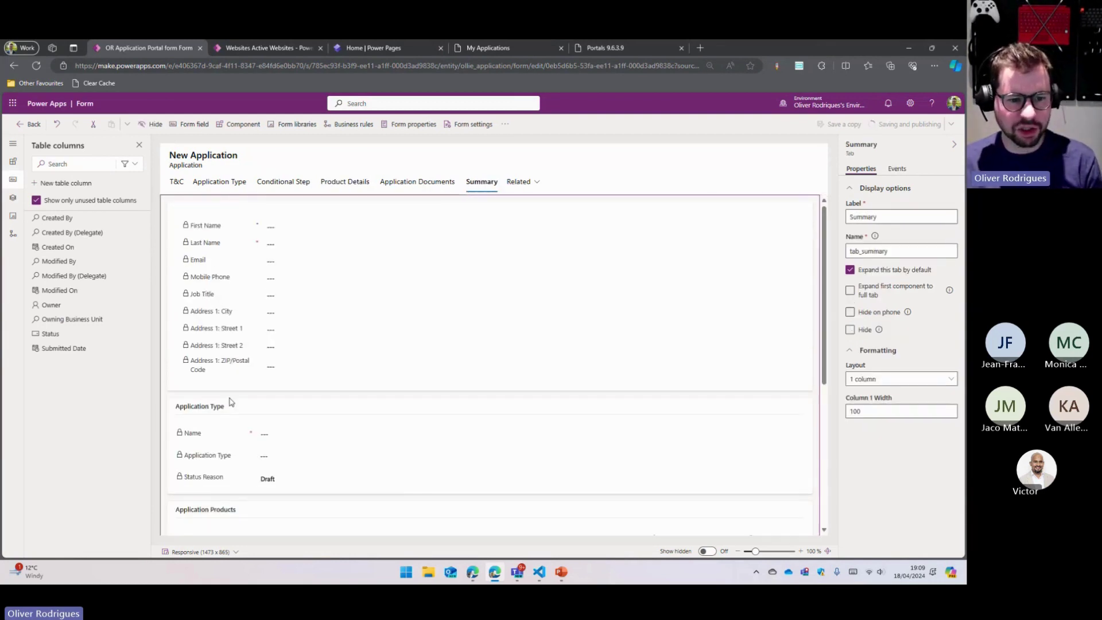
pyautogui.scroll(-2, 312, 425)
pyautogui.scroll(-1, 305, 423)
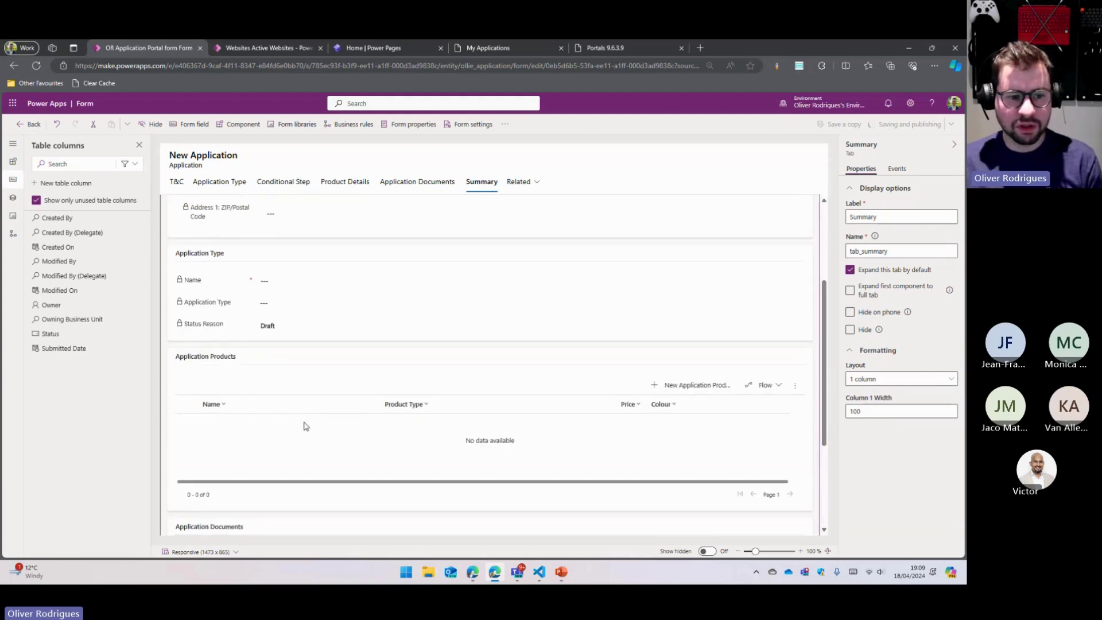
pyautogui.scroll(3, 247, 268)
pyautogui.scroll(-3, 251, 348)
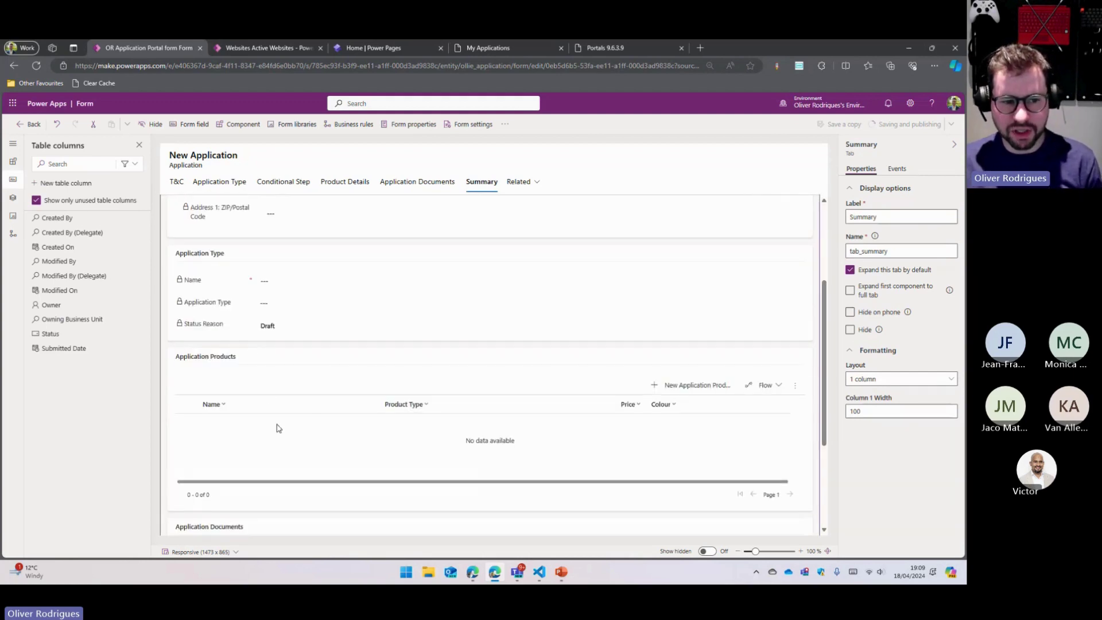
pyautogui.scroll(-3, 278, 431)
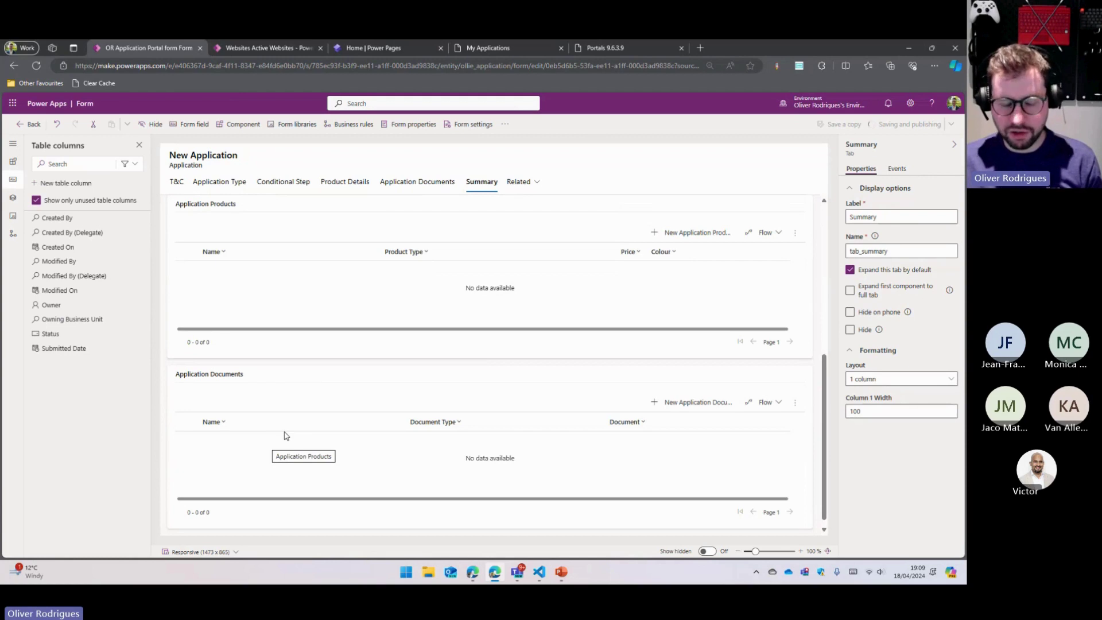
pyautogui.scroll(6, 287, 431)
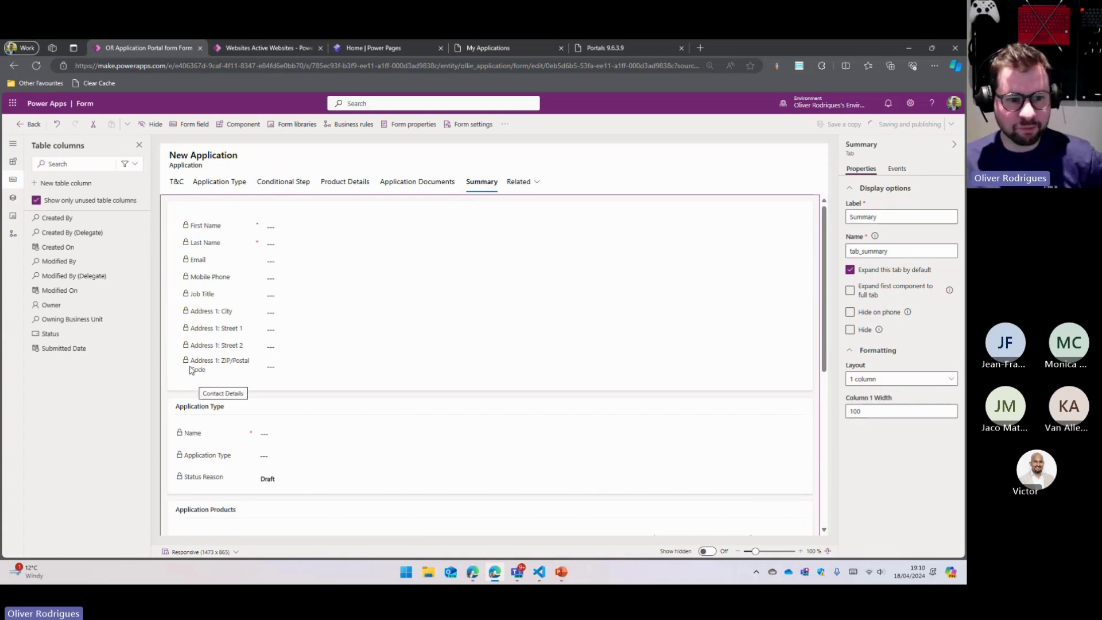
pyautogui.click(272, 255)
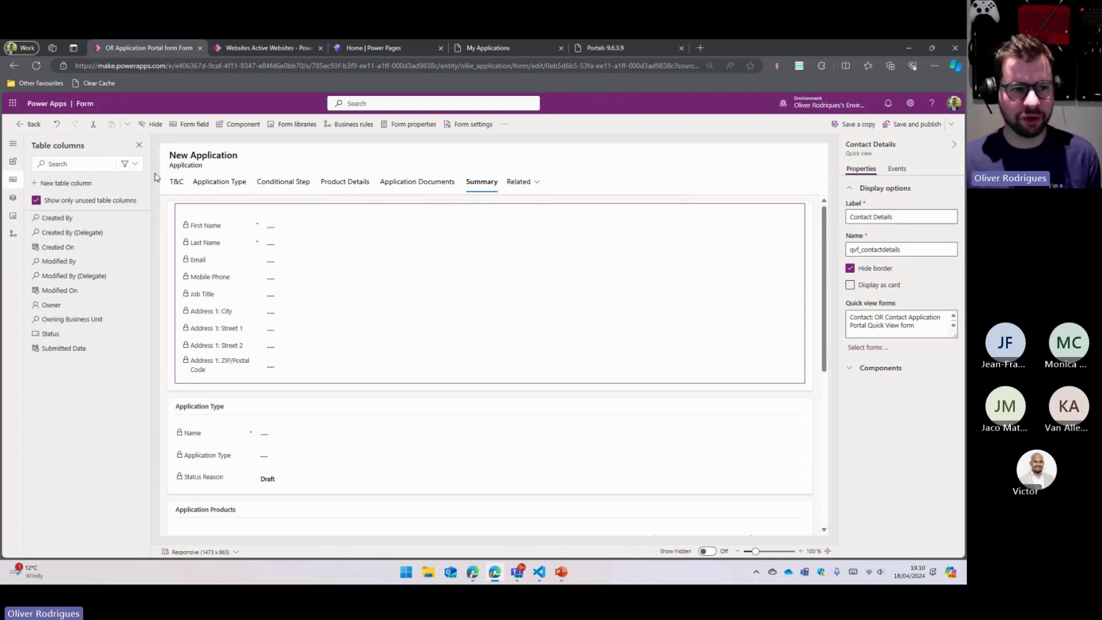
pyautogui.click(23, 126)
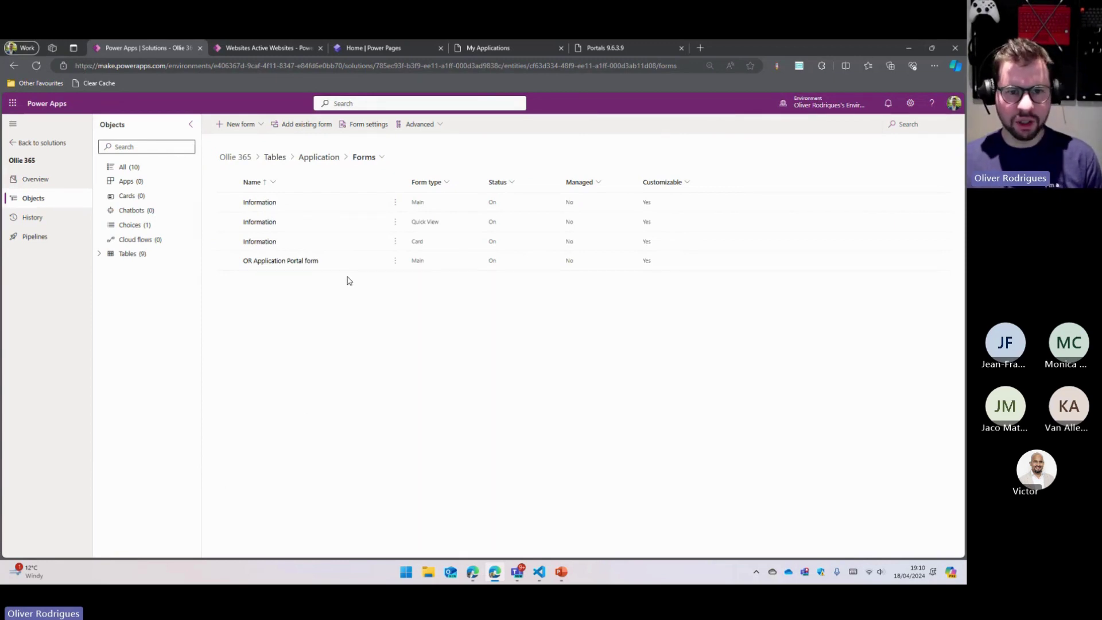
# Step: Switch to Power Pages, open the active Z2H site for editing and hide the Copilot pane
pyautogui.click(387, 50)
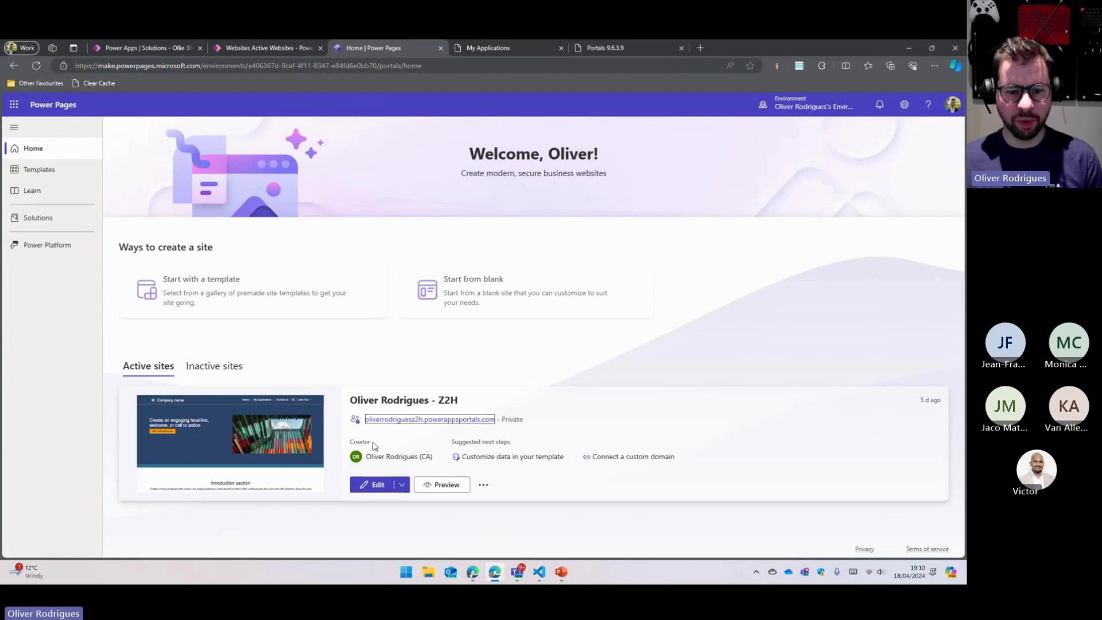
pyautogui.click(387, 489)
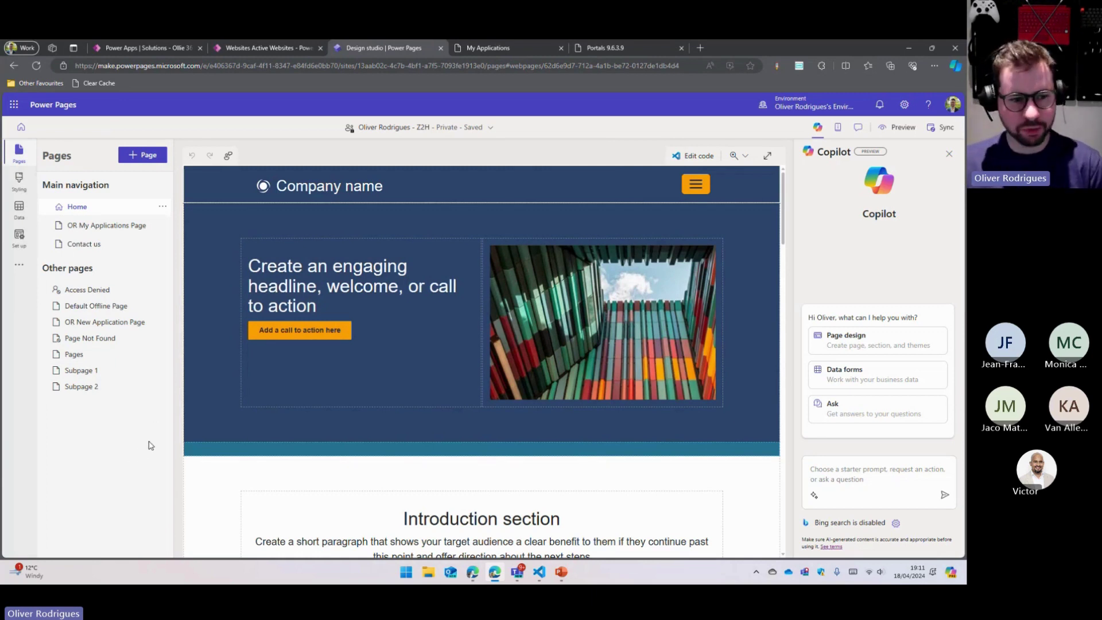
pyautogui.click(817, 127)
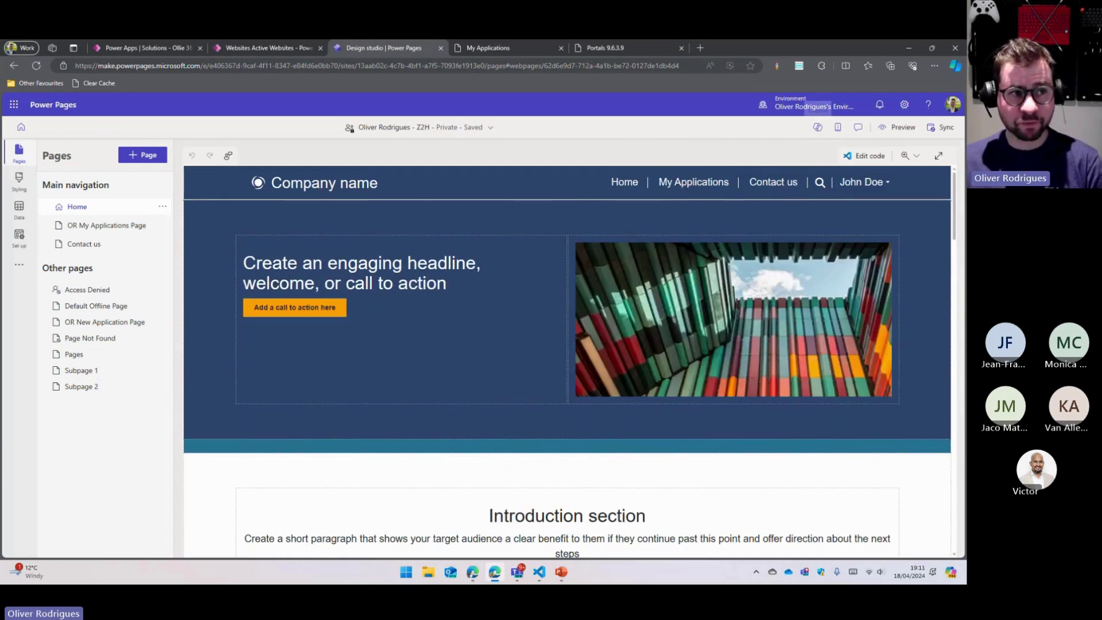
# Step: Add a blank page named "OR Application Form Studio Page" to the site's main navigation
pyautogui.click(147, 154)
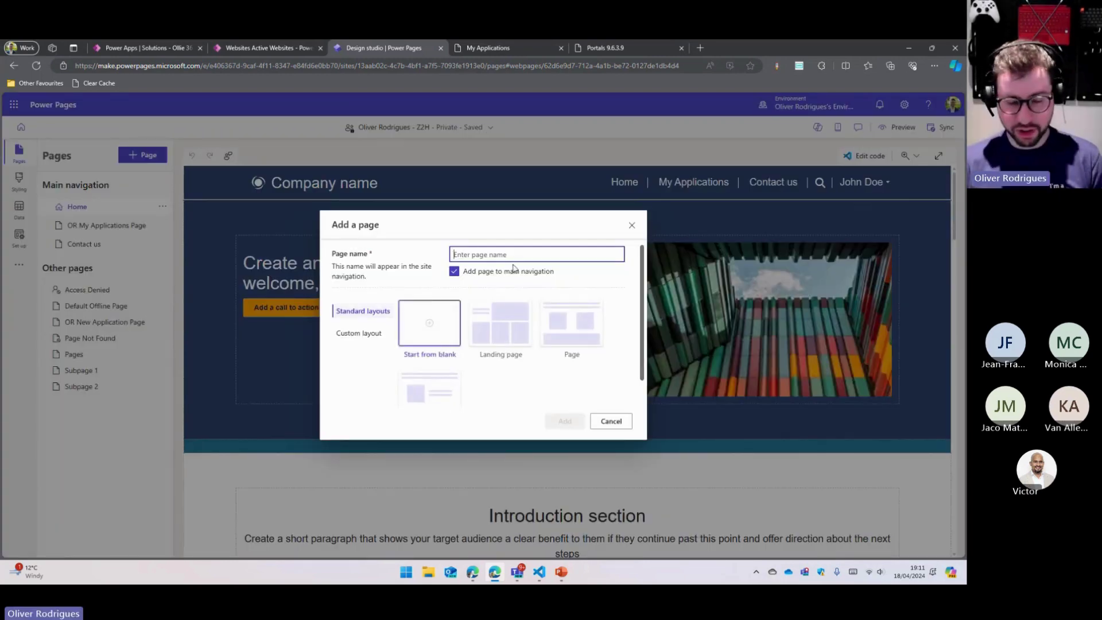
pyautogui.write('OR')
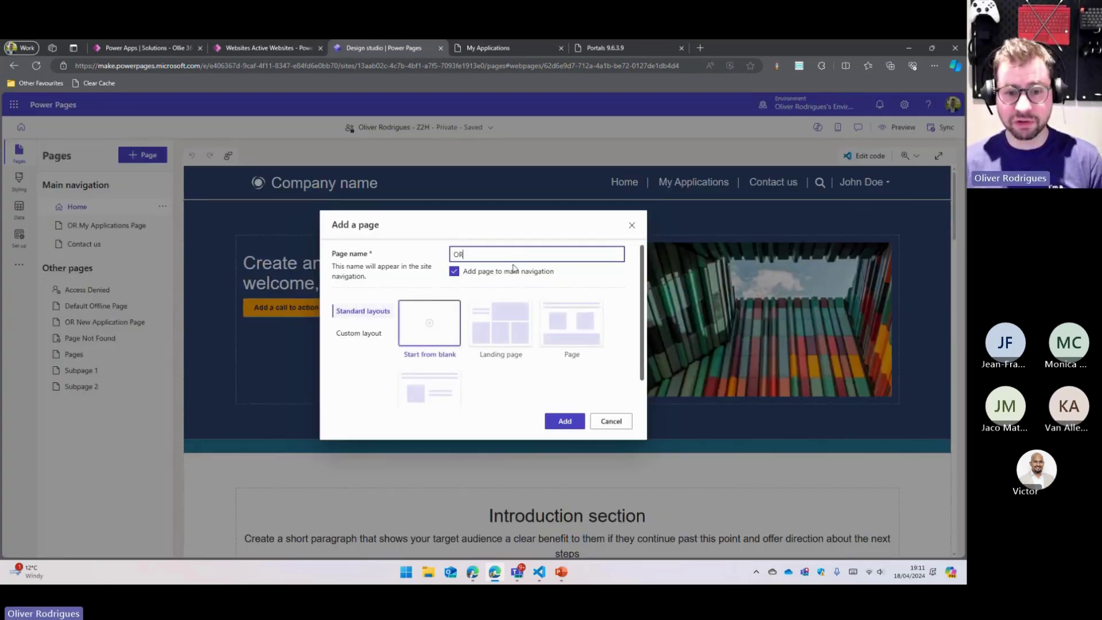
pyautogui.write(' Applica')
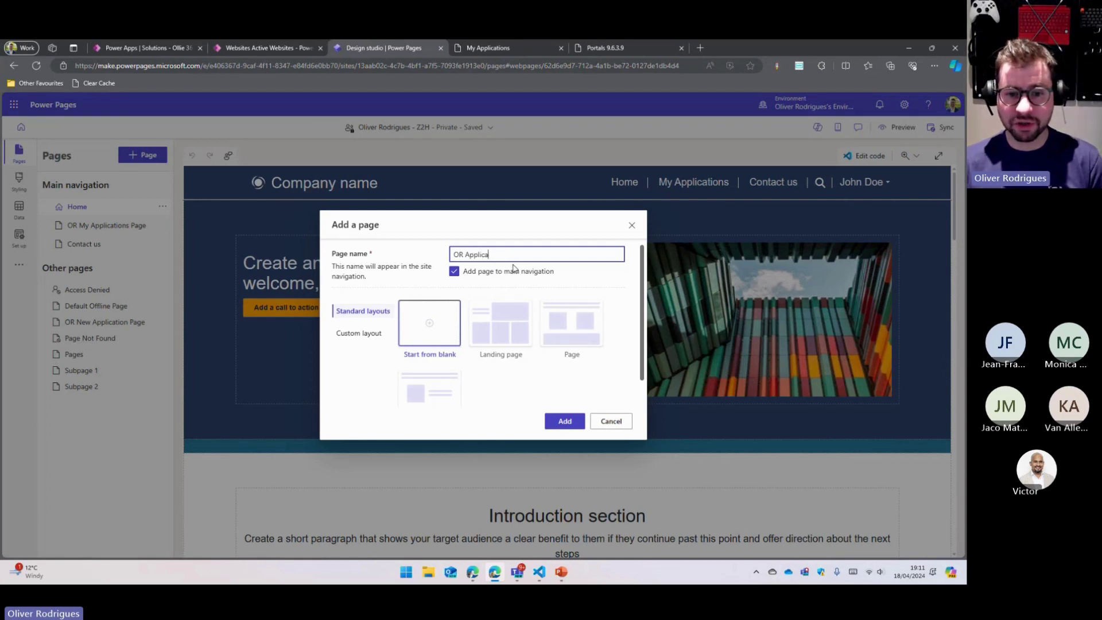
pyautogui.write('tion Stu')
pyautogui.press('BackSpace')
pyautogui.press('BackSpace')
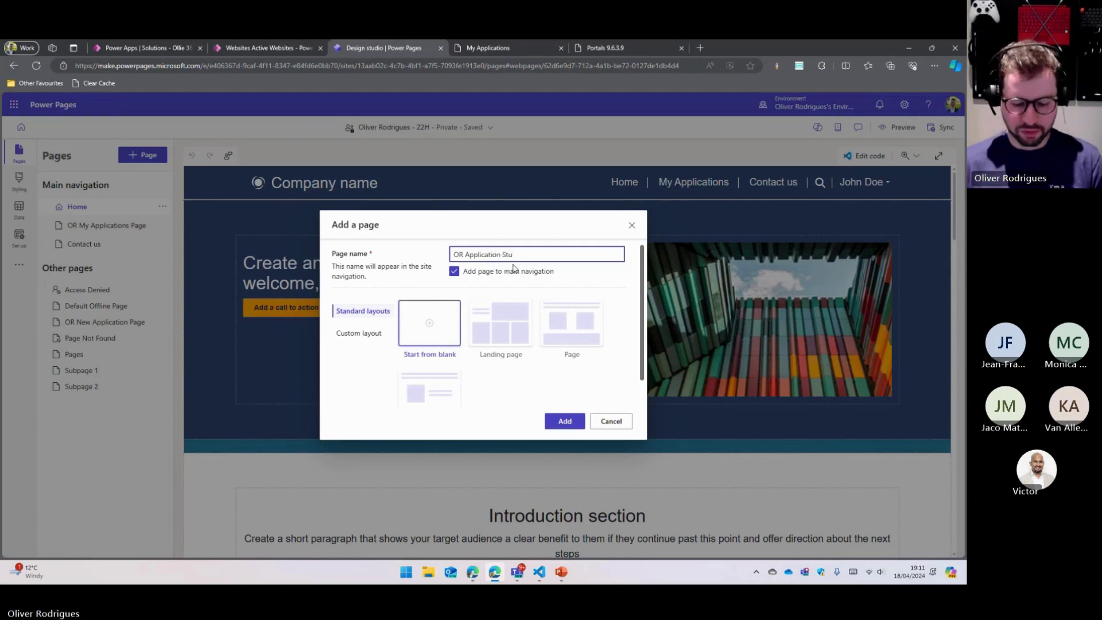
pyautogui.write('Form St')
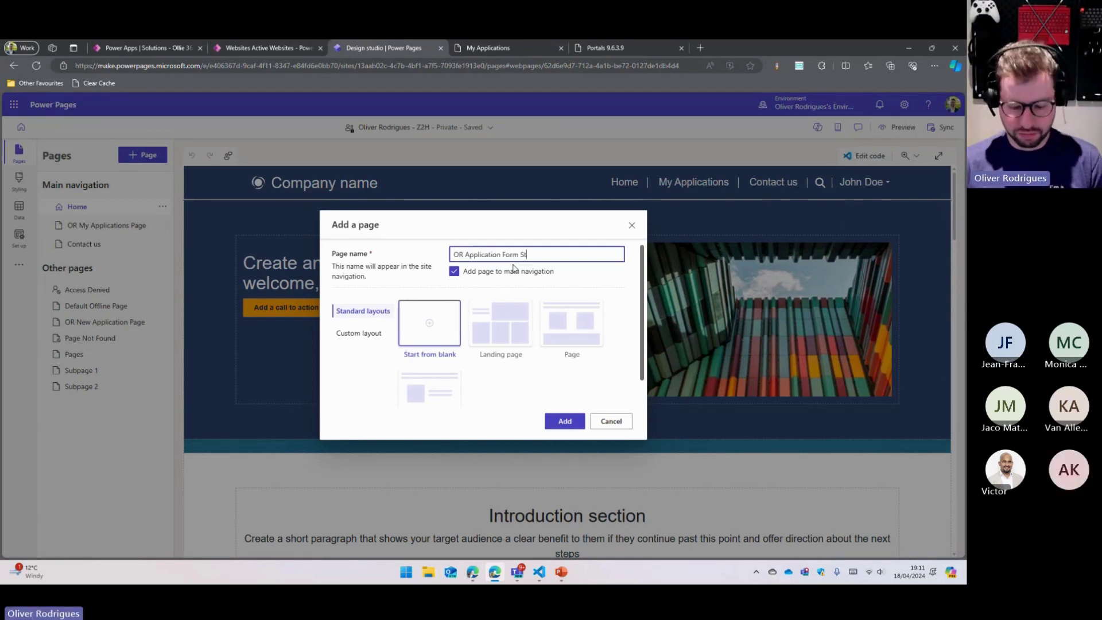
pyautogui.write('udio Page')
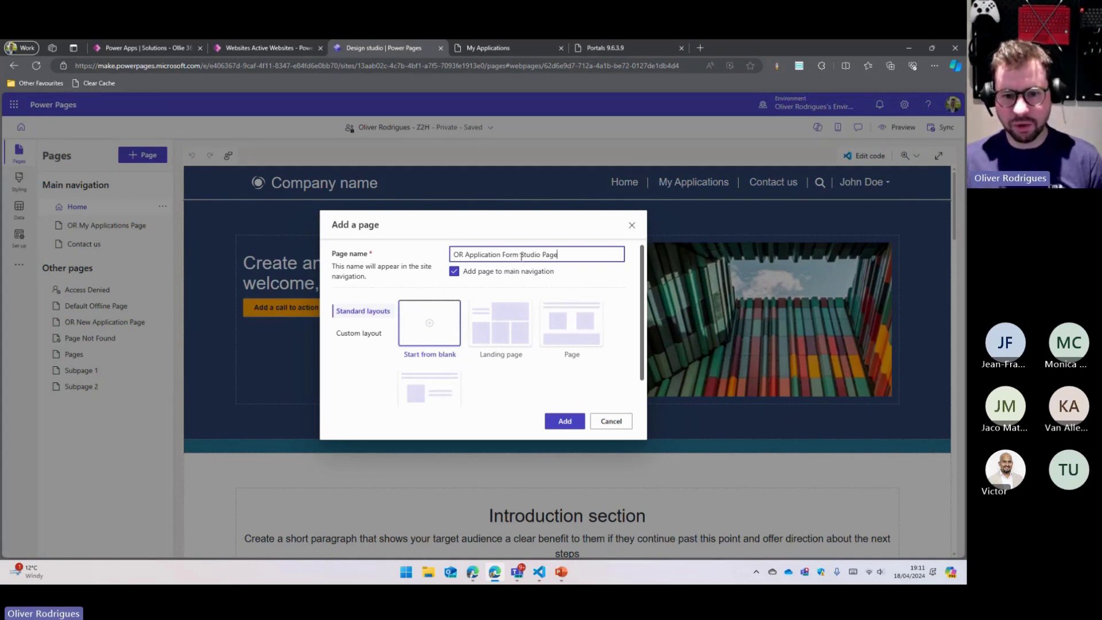
pyautogui.doubleClick(533, 255)
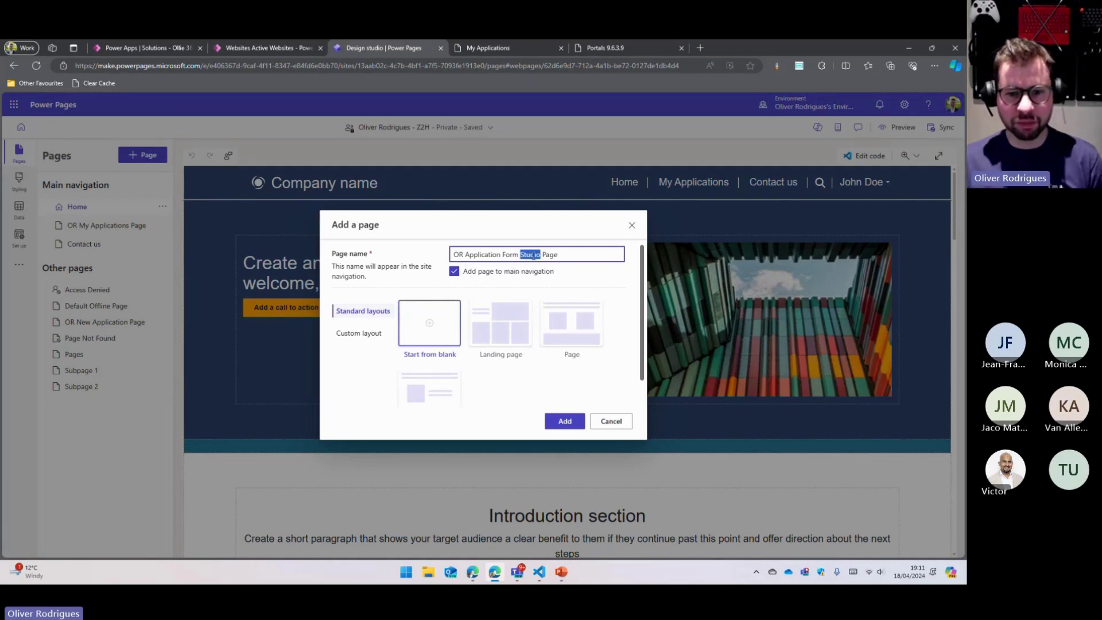
pyautogui.click(556, 425)
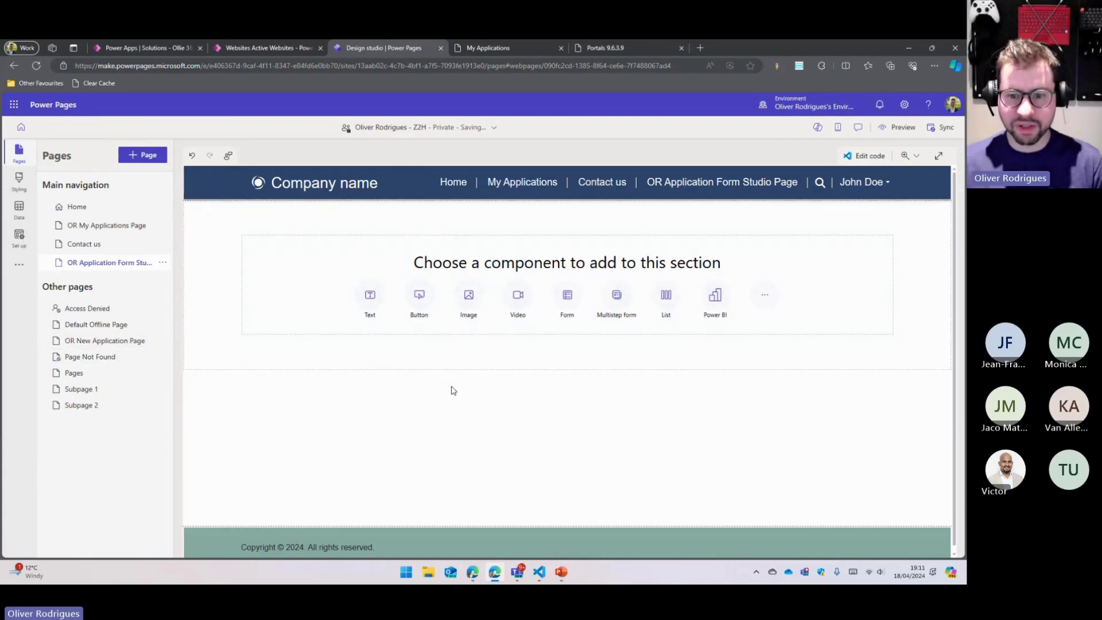
# Step: Insert a new multistep form named "OR Multistep Form Studio" into the page's empty section
pyautogui.click(619, 296)
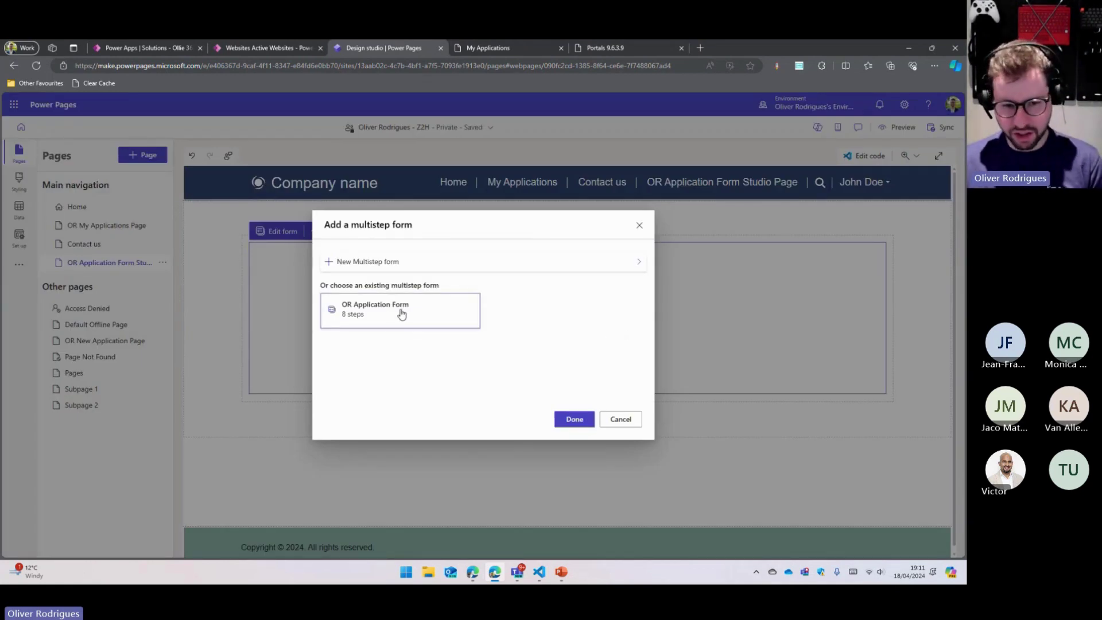
pyautogui.click(416, 264)
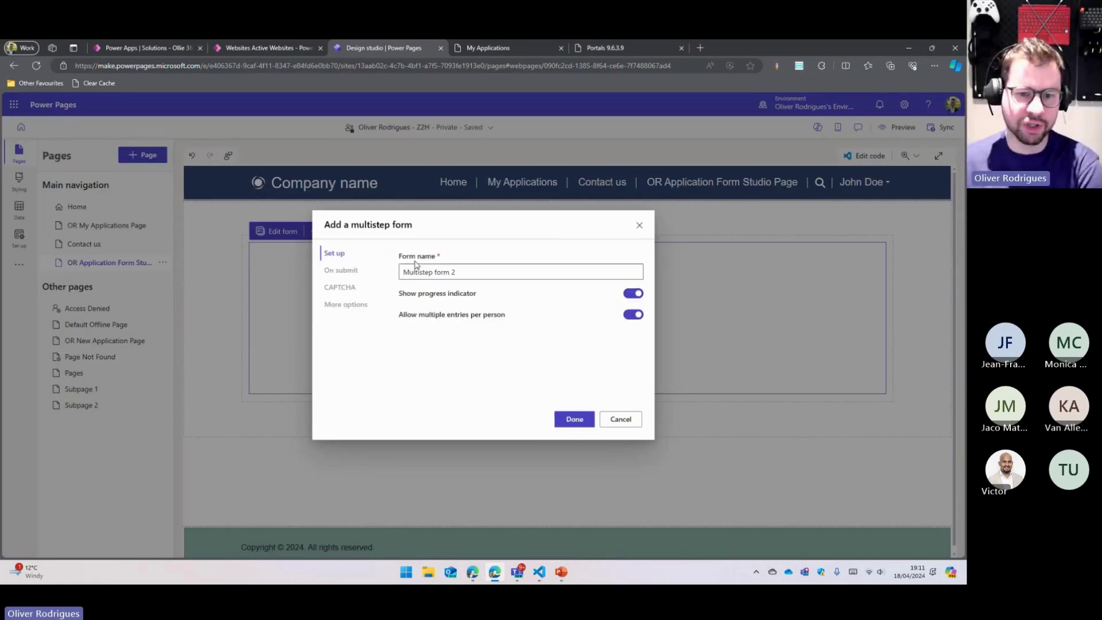
pyautogui.moveTo(490, 269); pyautogui.dragTo(366, 273)
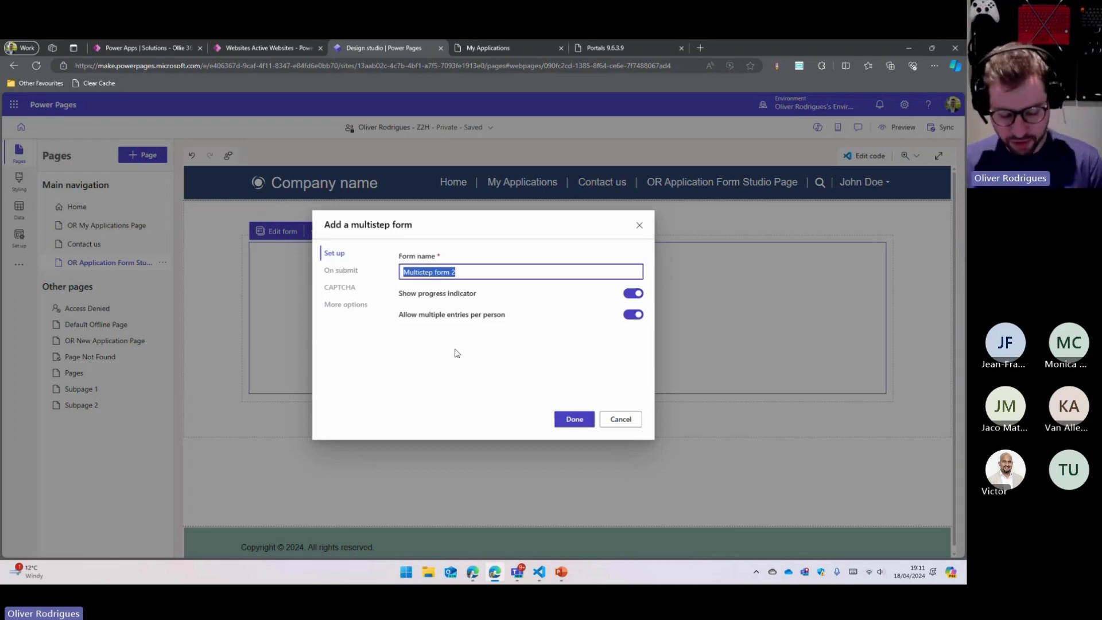
pyautogui.write('OR ')
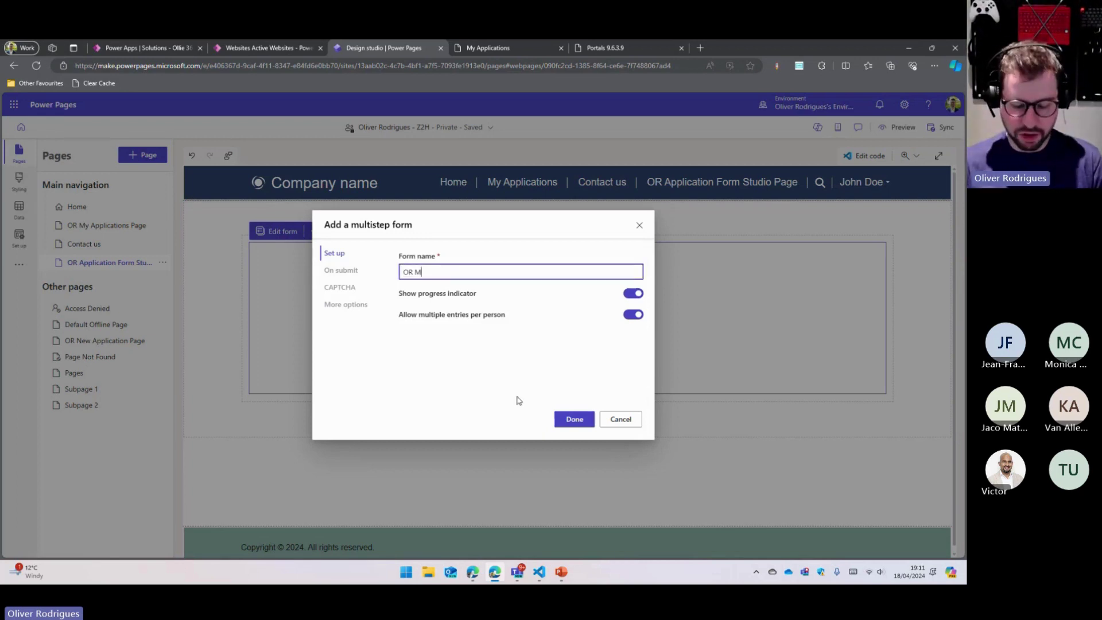
pyautogui.write('Multistep ')
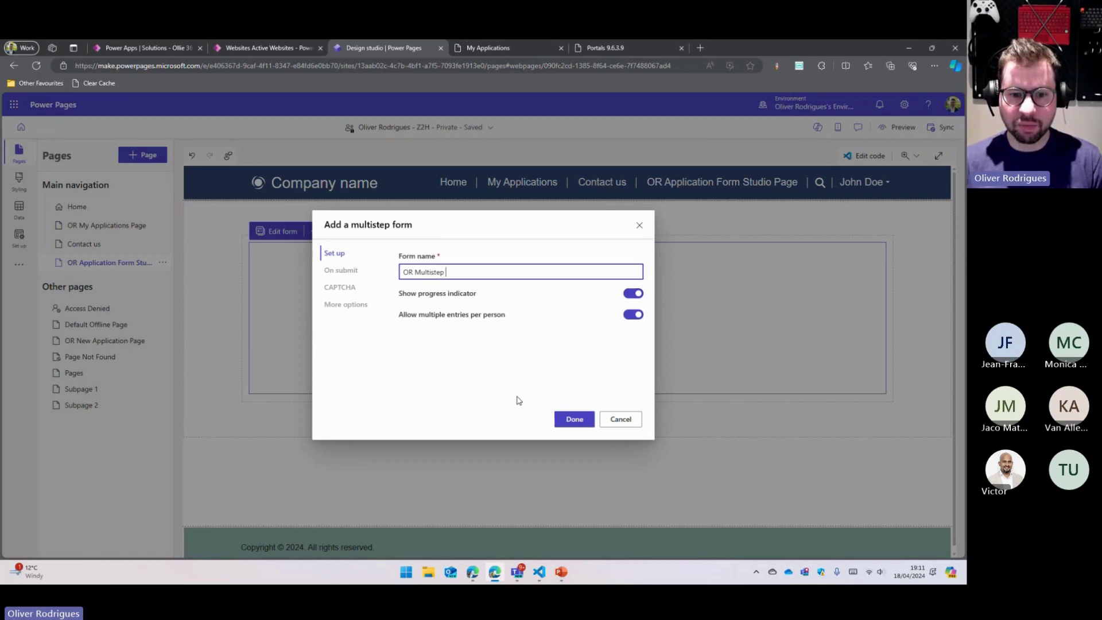
pyautogui.write('Form Studio')
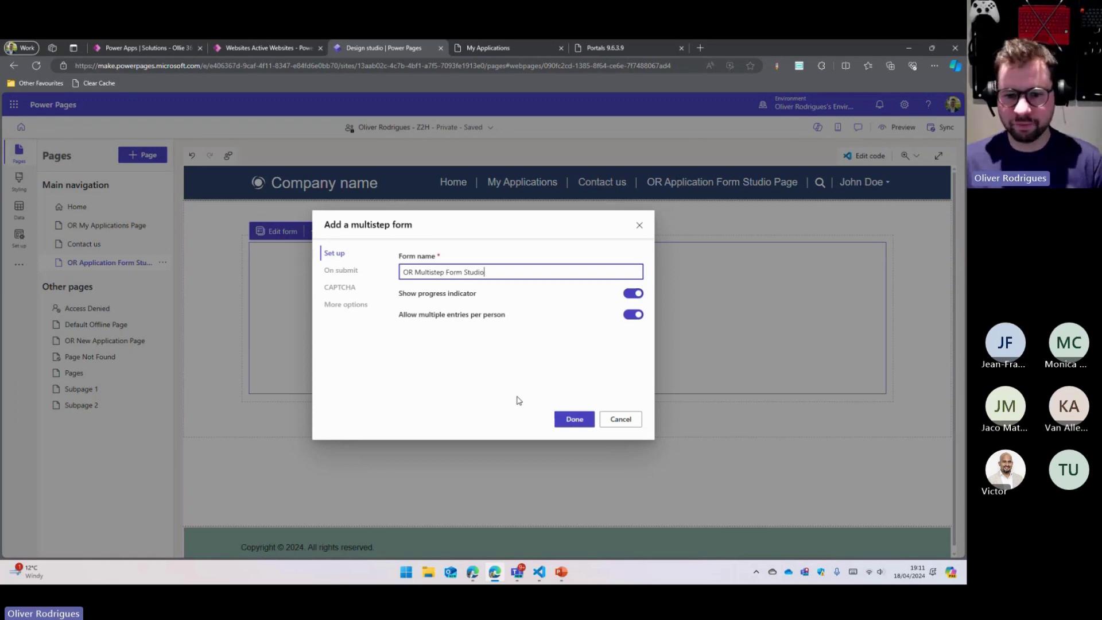
pyautogui.click(579, 423)
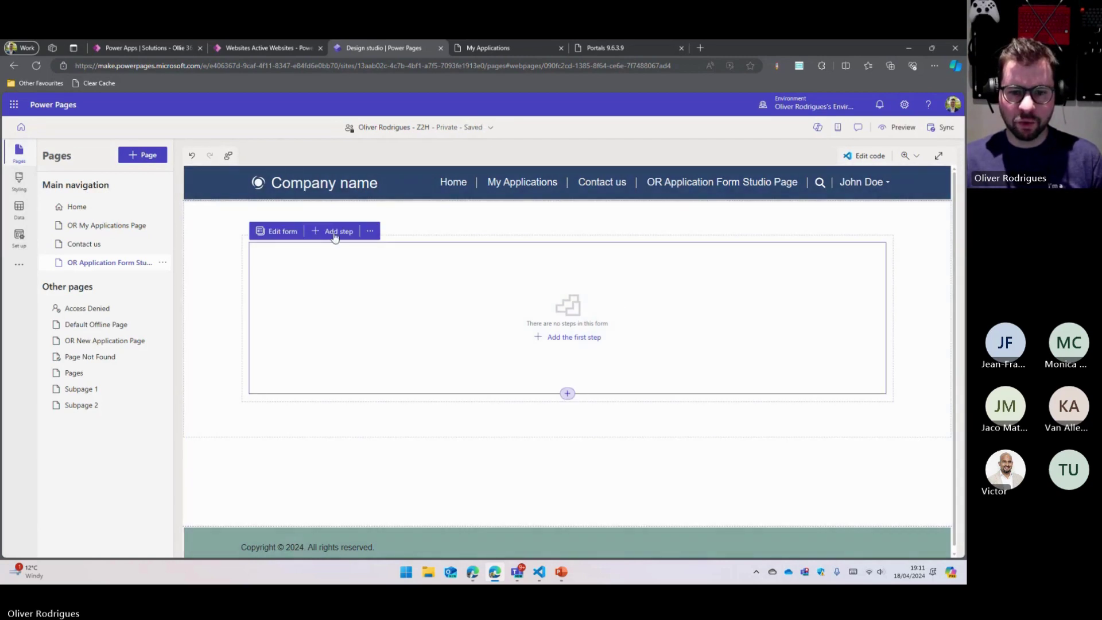
# Step: Add the form's first step, "Step 01", using the Application table and OR Application Portal form, checking its attachment and additional options
pyautogui.click(569, 338)
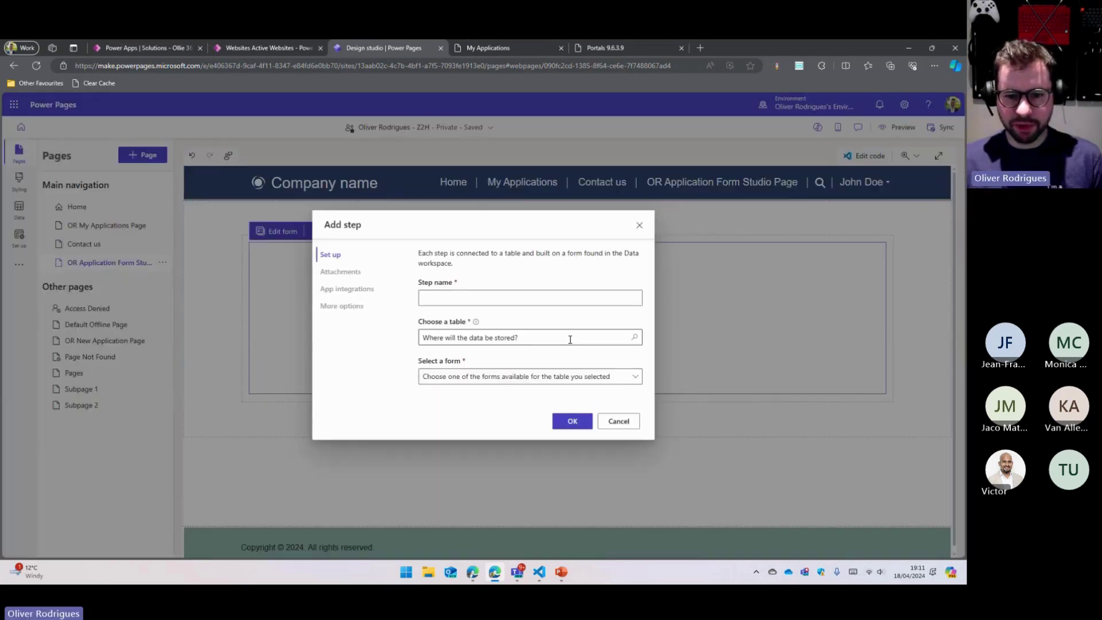
pyautogui.click(459, 295)
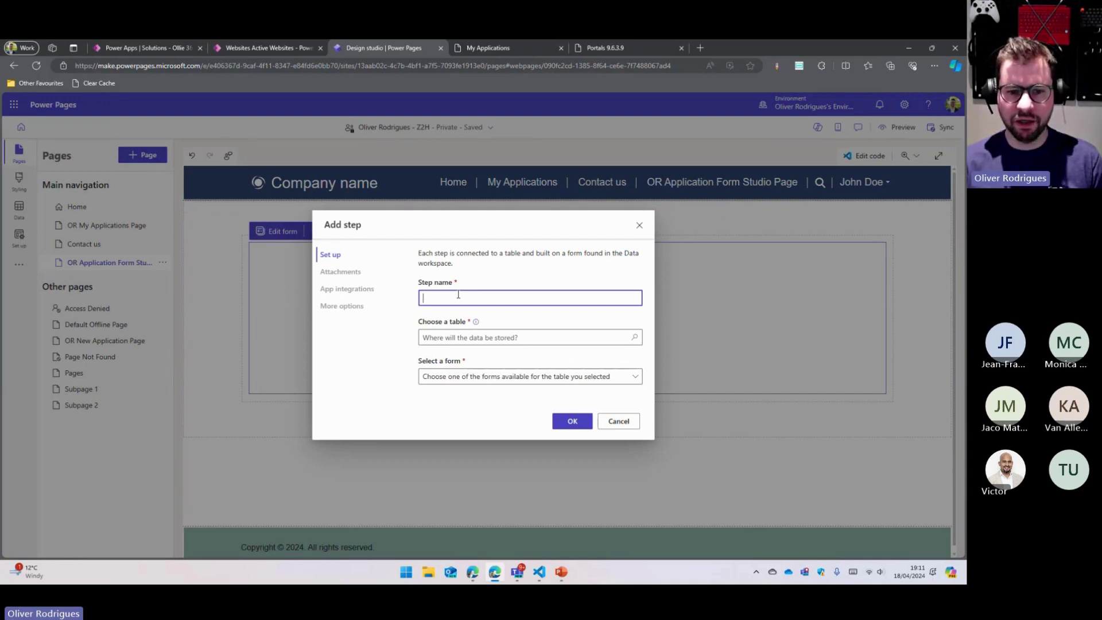
pyautogui.write('S')
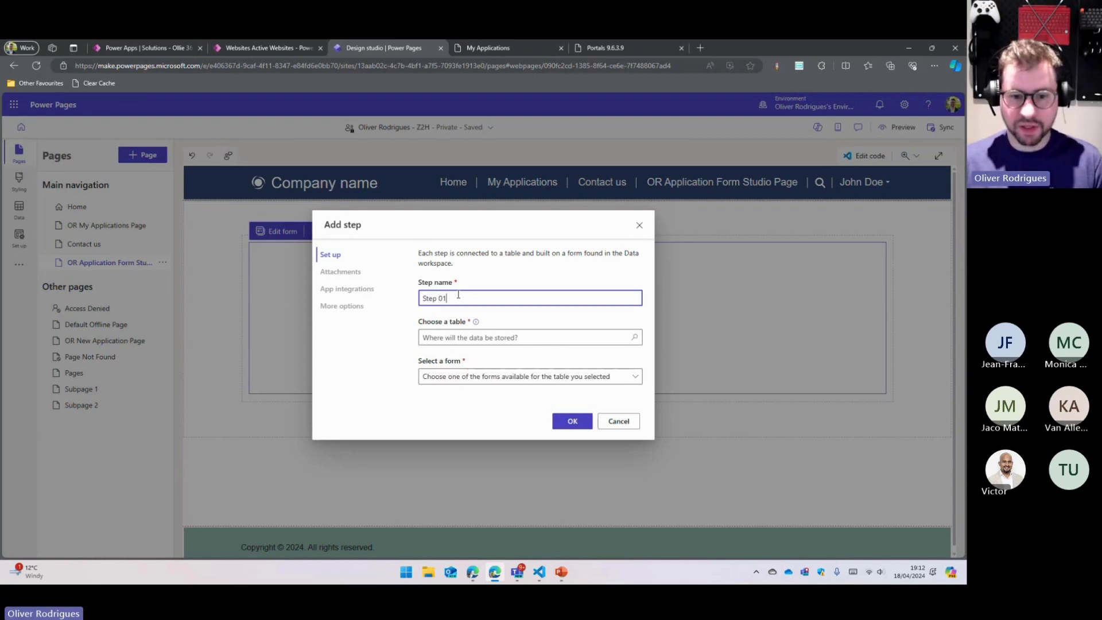
pyautogui.write('tep 01')
pyautogui.click(551, 337)
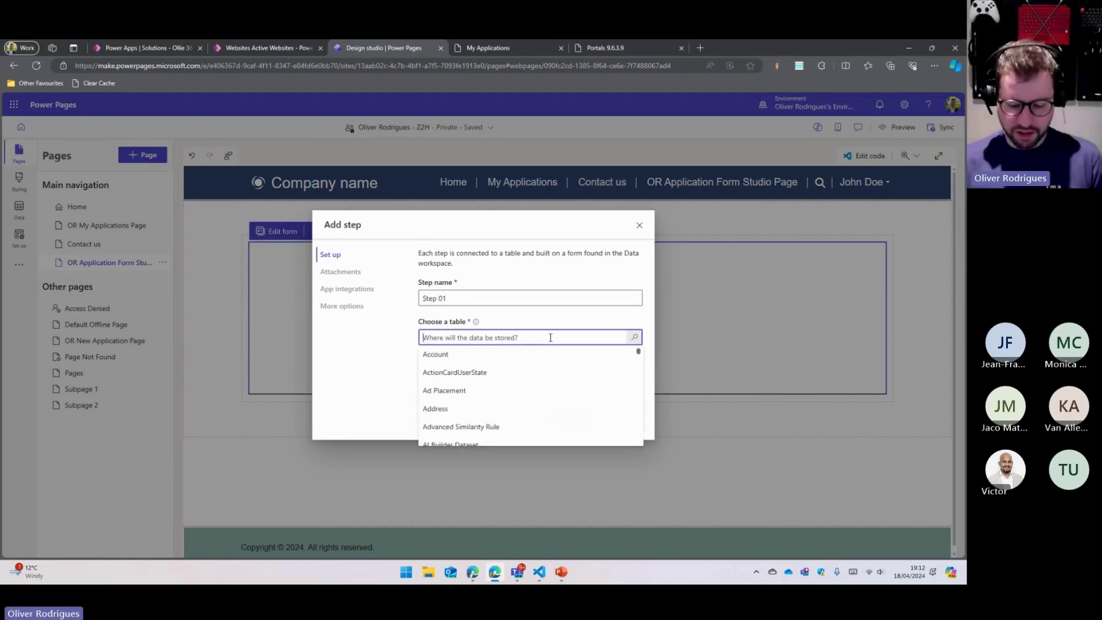
pyautogui.write('appl')
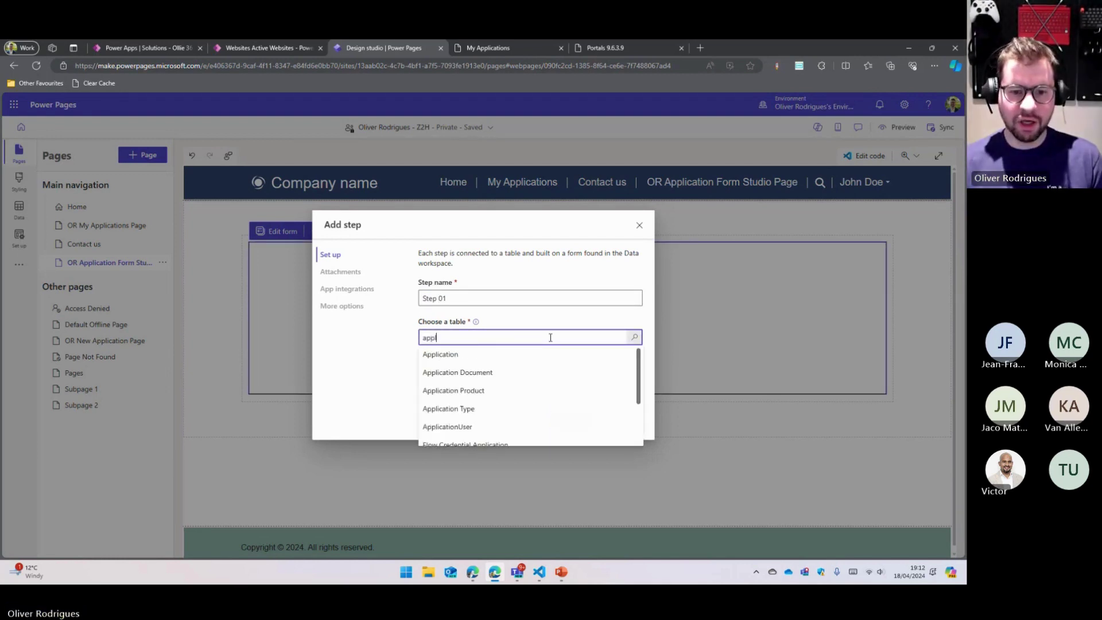
pyautogui.click(514, 356)
pyautogui.click(511, 377)
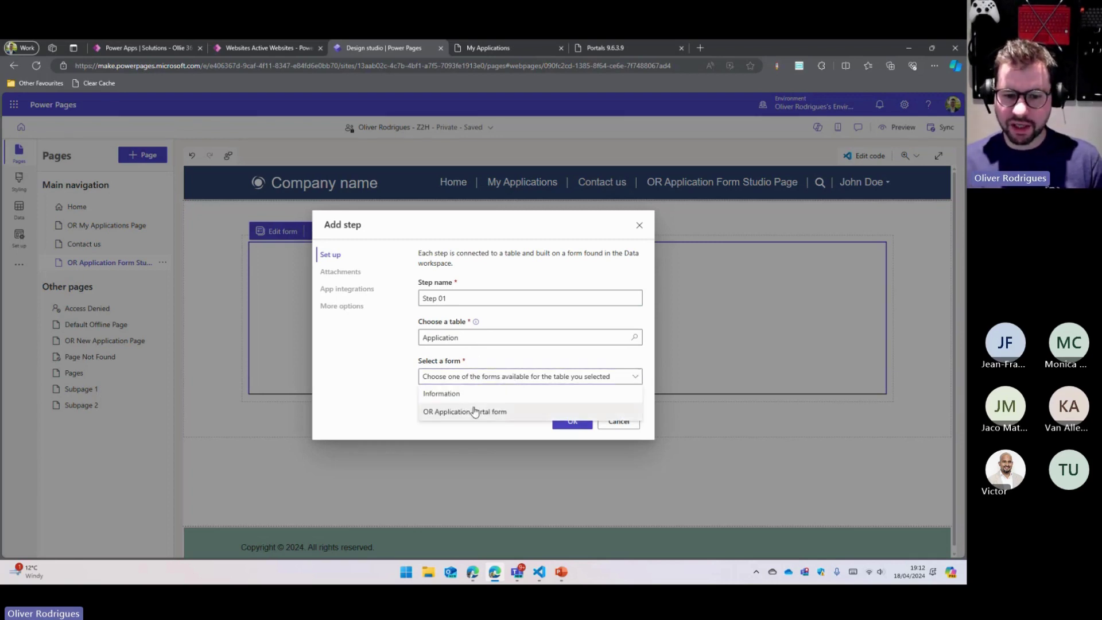
pyautogui.click(484, 412)
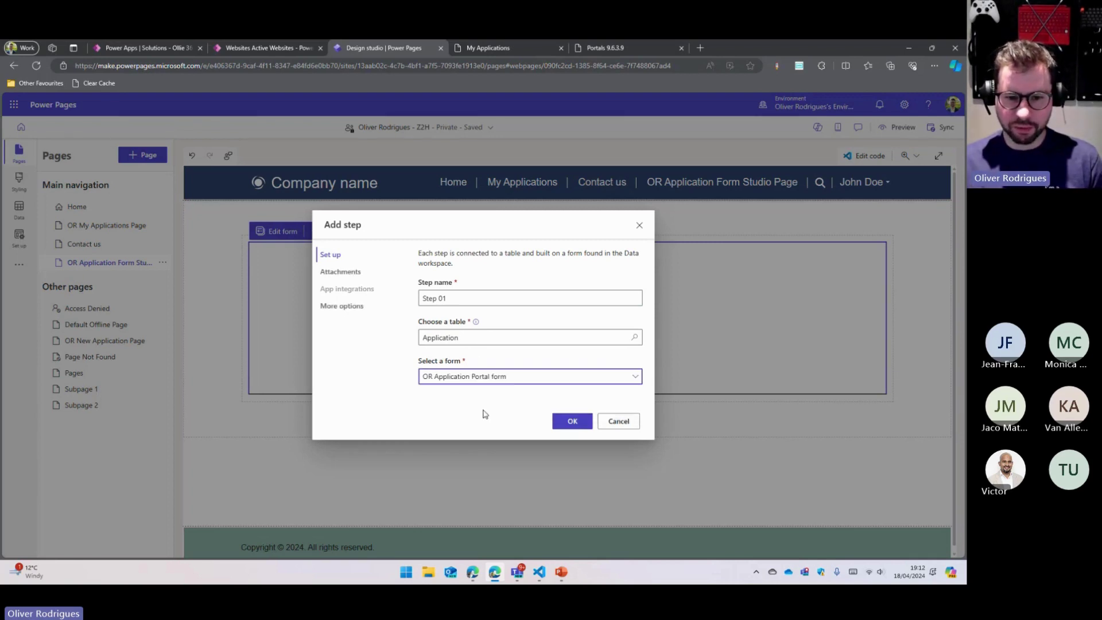
pyautogui.click(364, 274)
pyautogui.click(362, 304)
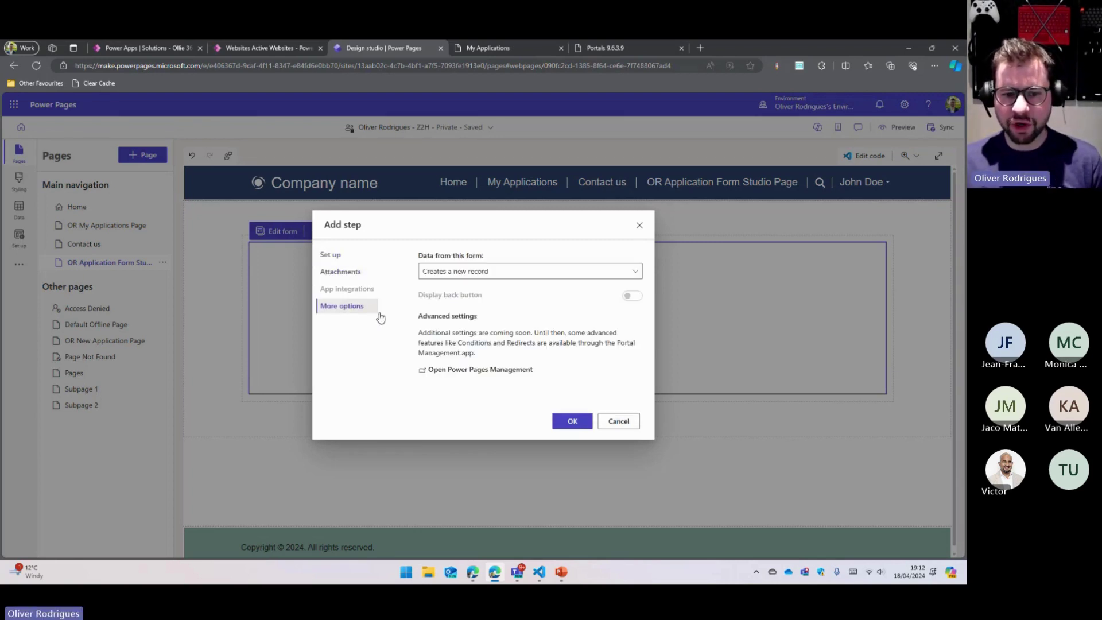
pyautogui.click(572, 421)
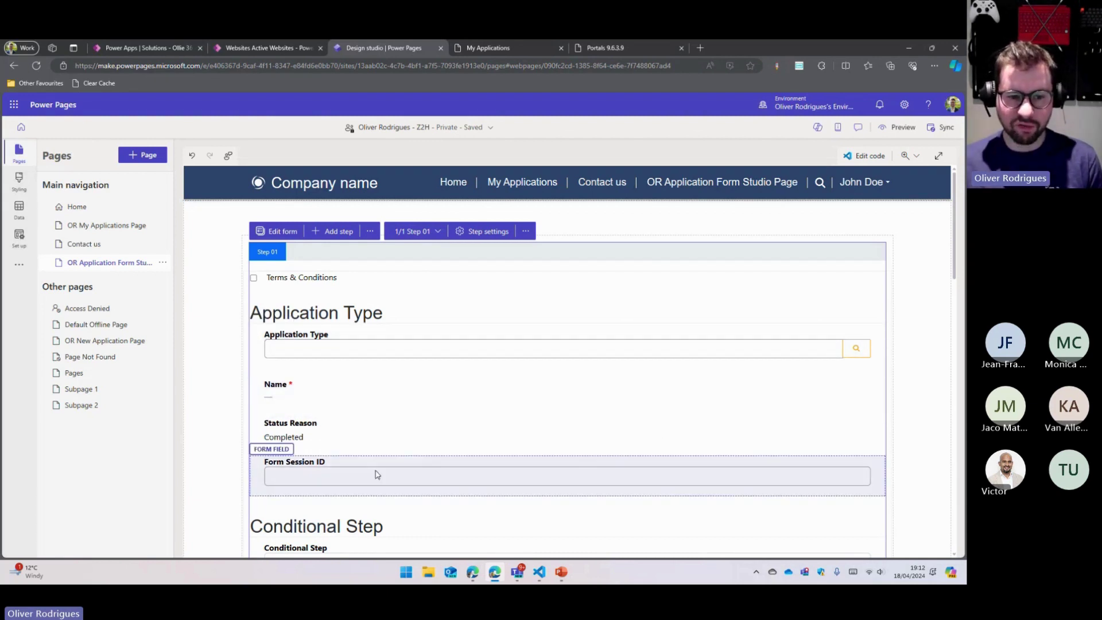
# Step: Look through the sections of Step 01 on the page canvas, from Terms & Conditions down past Application Documents
pyautogui.scroll(-3, 390, 453)
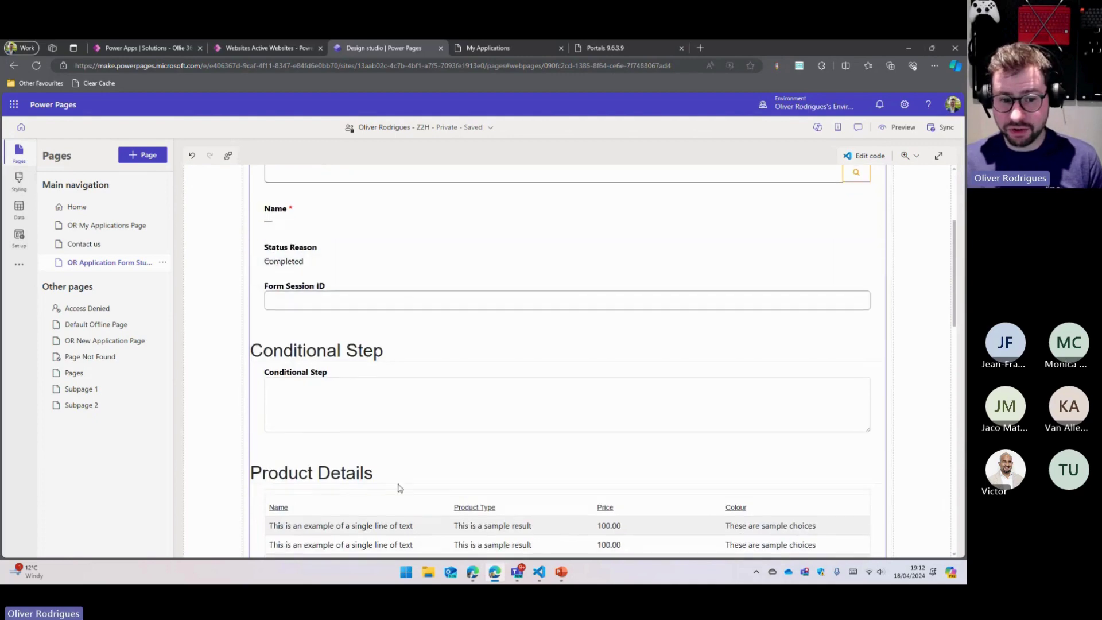
pyautogui.scroll(3, 401, 476)
pyautogui.scroll(-6, 381, 504)
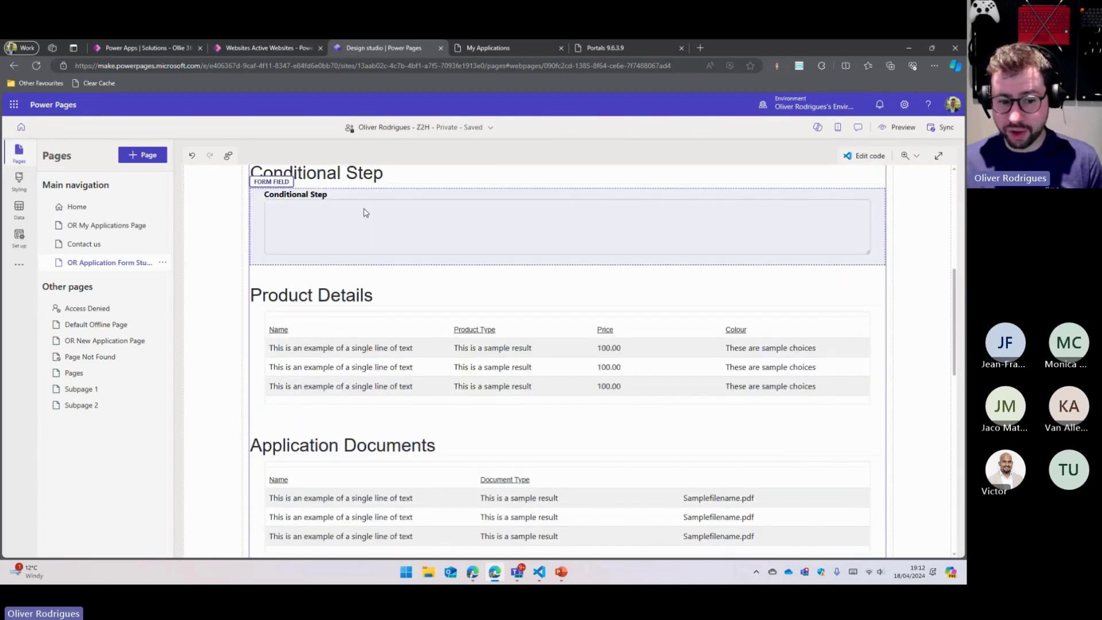
pyautogui.scroll(-10, 467, 487)
pyautogui.scroll(15, 492, 509)
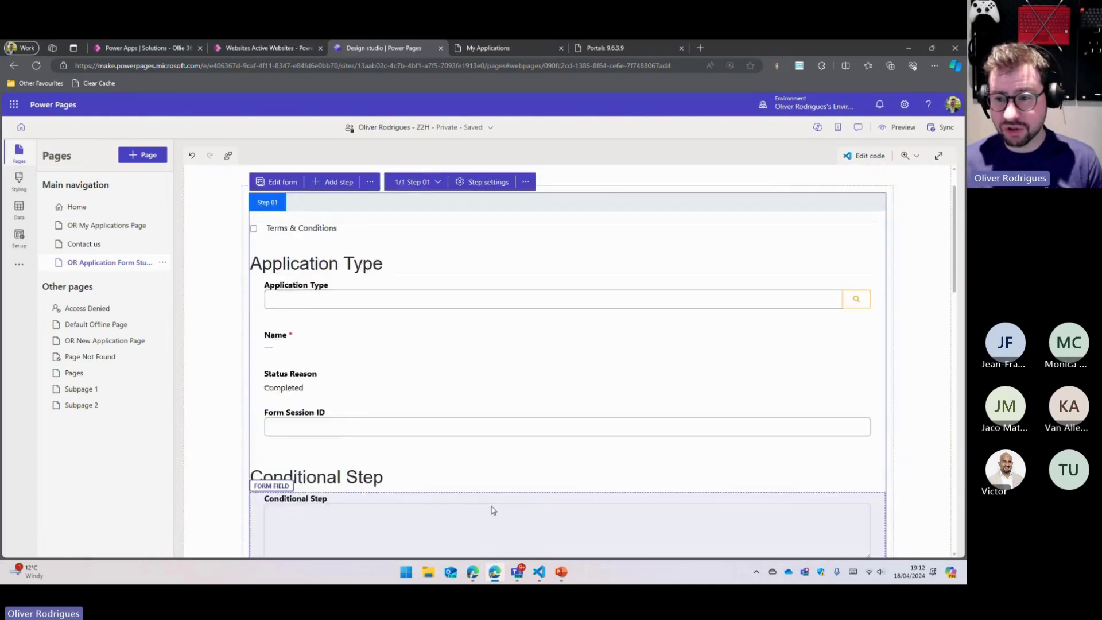
pyautogui.scroll(1, 491, 509)
# Step: Preview the page on desktop and examine the duplicate-field notice and the form's sections down to the Submit button
pyautogui.click(899, 127)
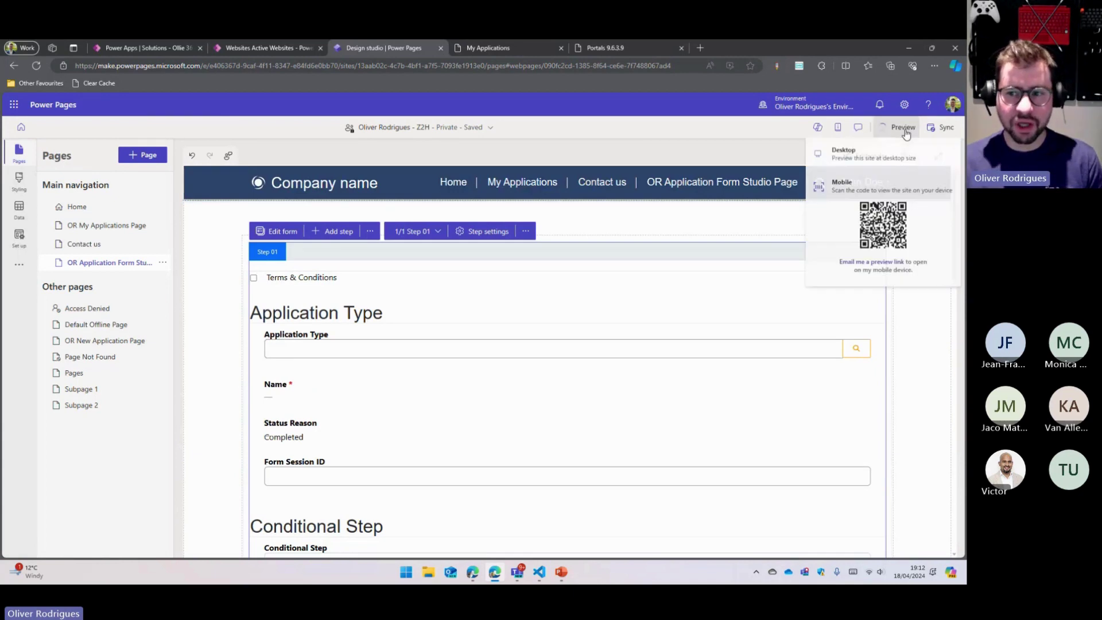
pyautogui.click(860, 155)
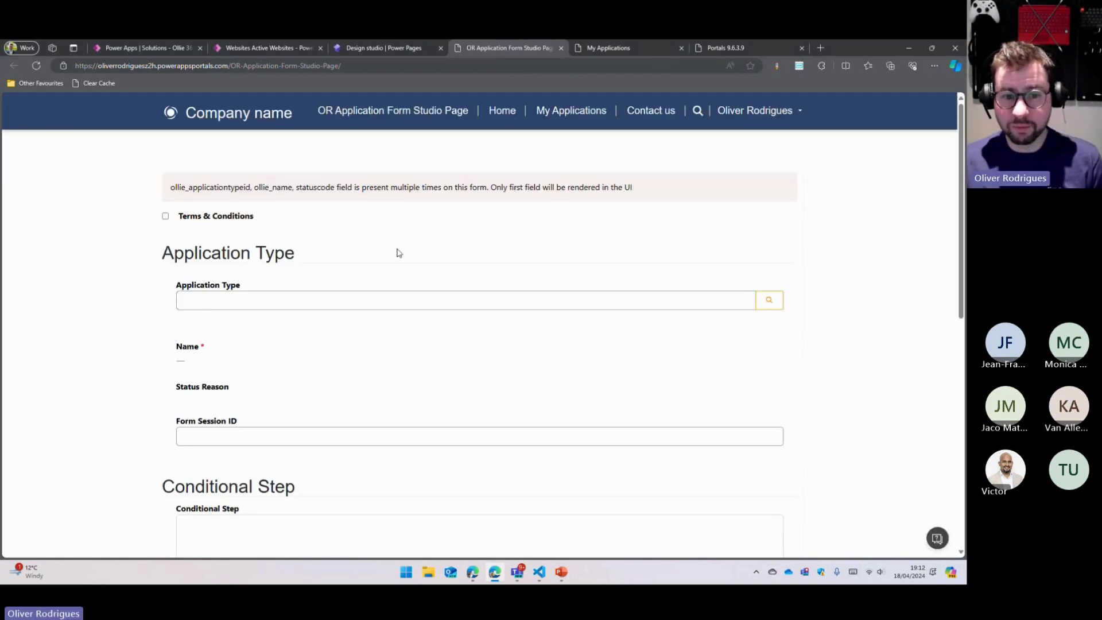
pyautogui.tripleClick(246, 191)
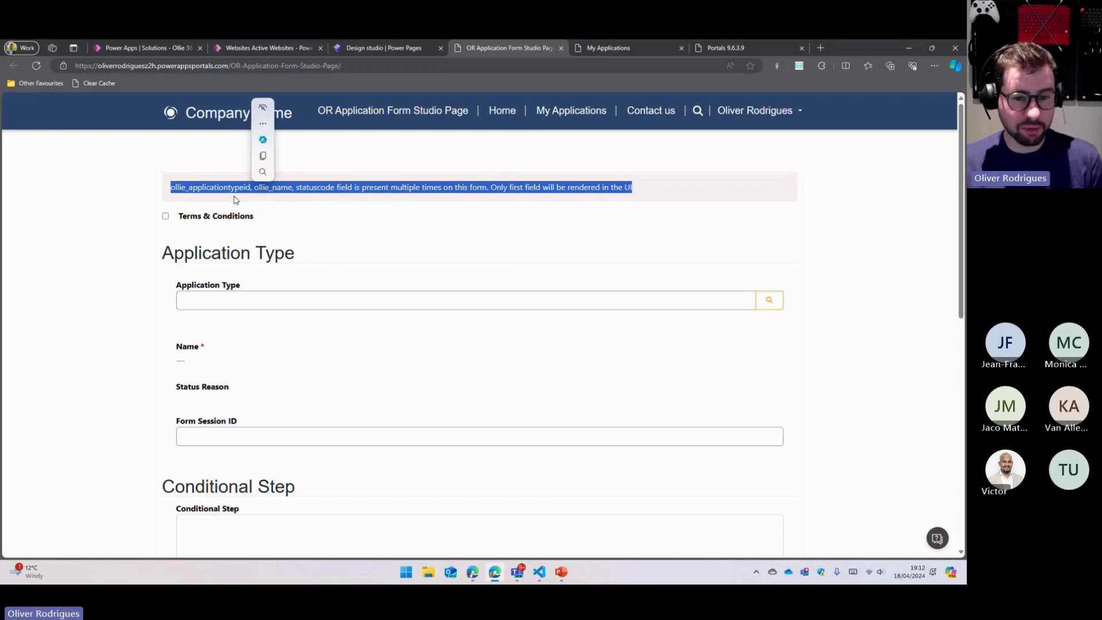
pyautogui.click(385, 184)
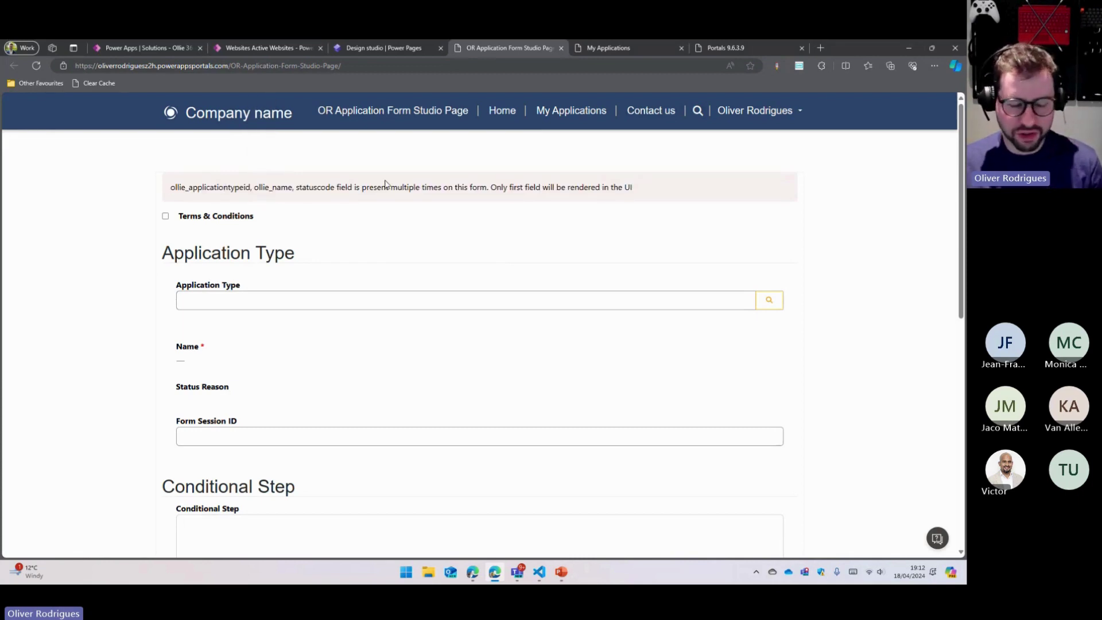
pyautogui.scroll(-5, 155, 373)
pyautogui.scroll(-3, 154, 376)
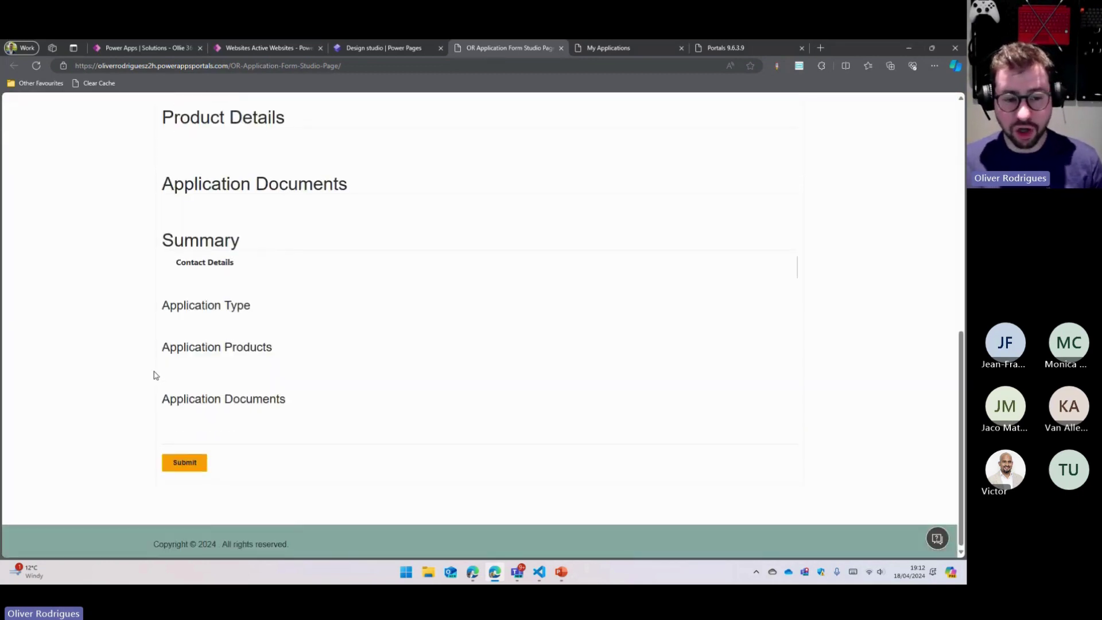
pyautogui.scroll(8, 153, 374)
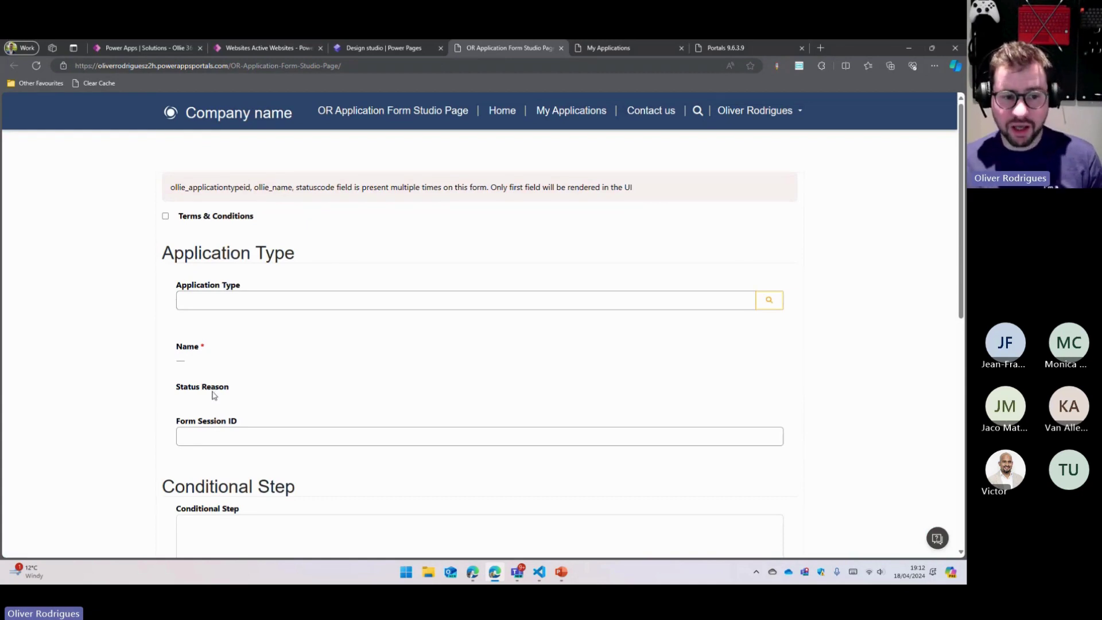
# Step: Close the page preview and switch to the Power Pages Management app
pyautogui.hotkey('ctrl', 'w')
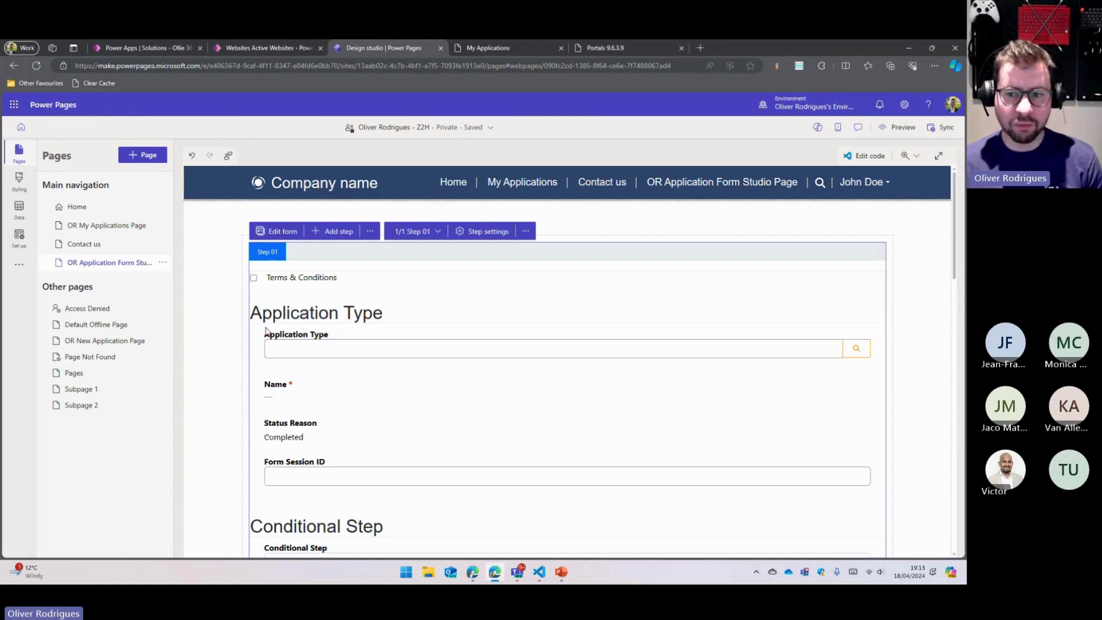
pyautogui.click(283, 48)
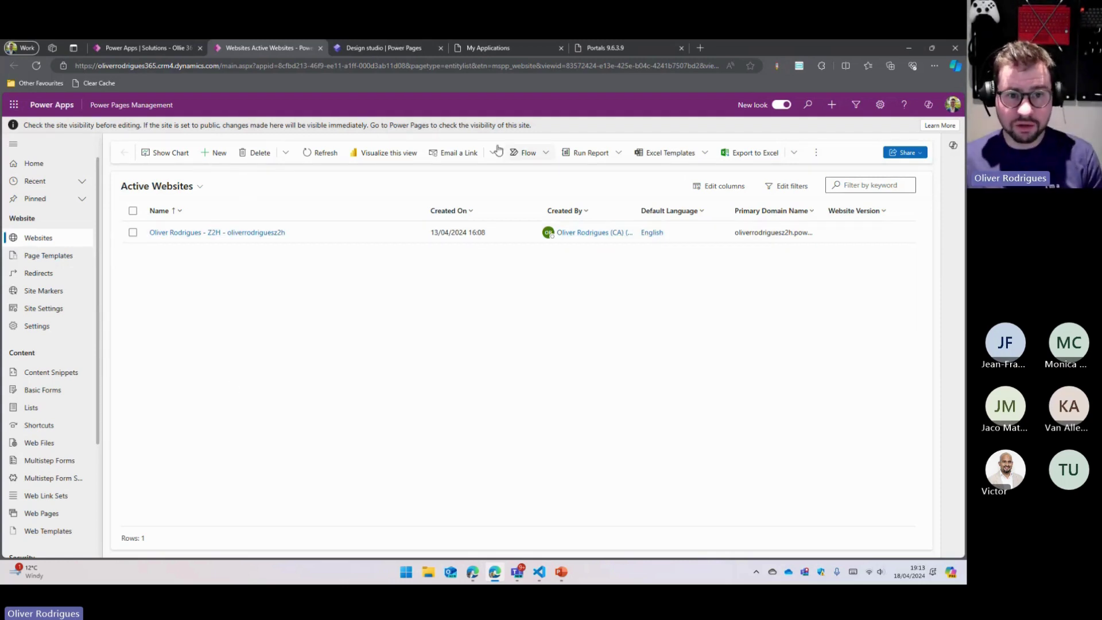
# Step: Switch to the Power Pages design studio, open OR New Application Page and select its multistep form for inspection
pyautogui.click(389, 50)
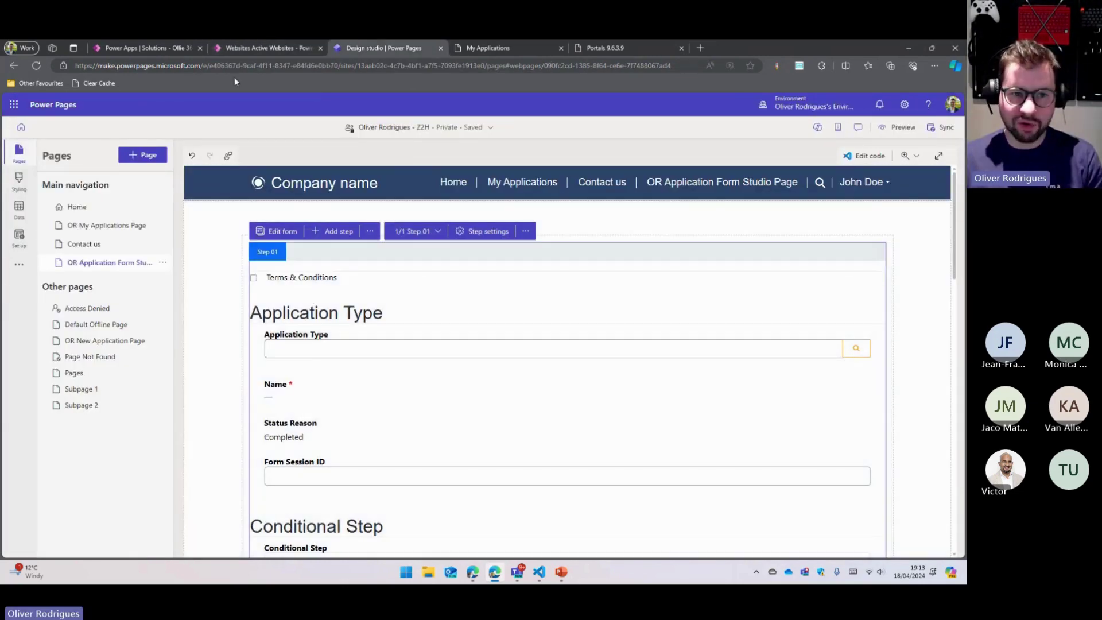
pyautogui.click(267, 51)
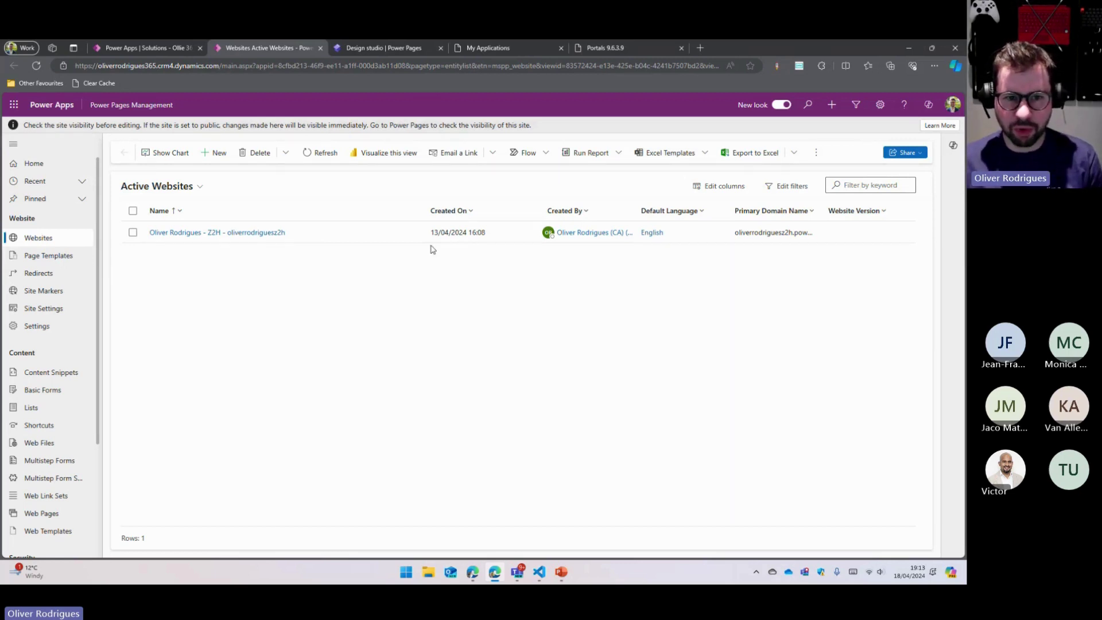
pyautogui.click(380, 47)
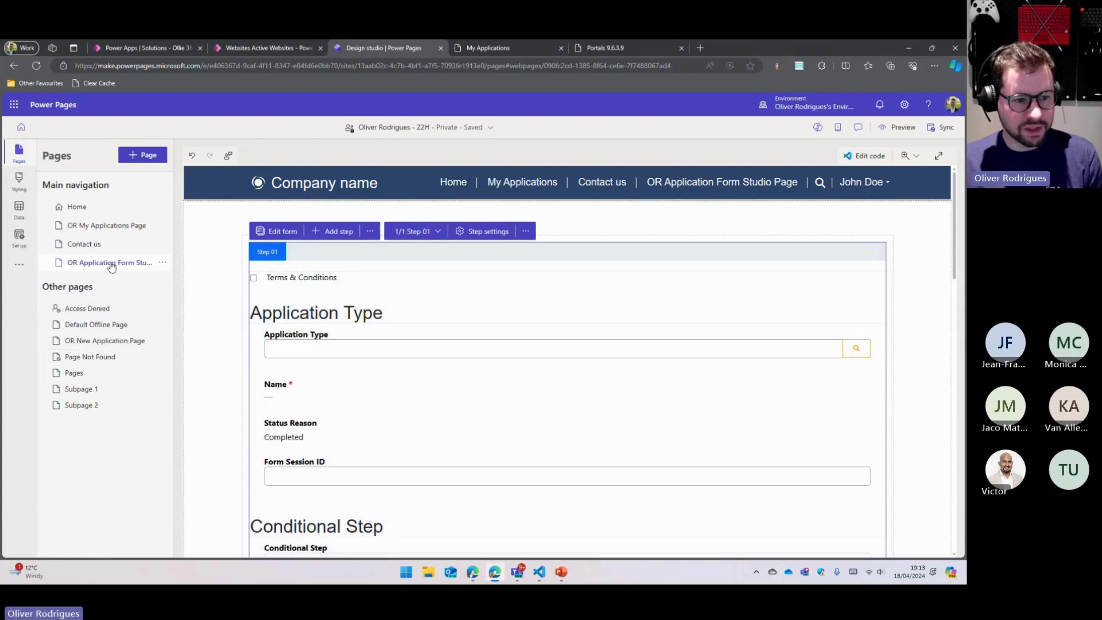
pyautogui.click(123, 342)
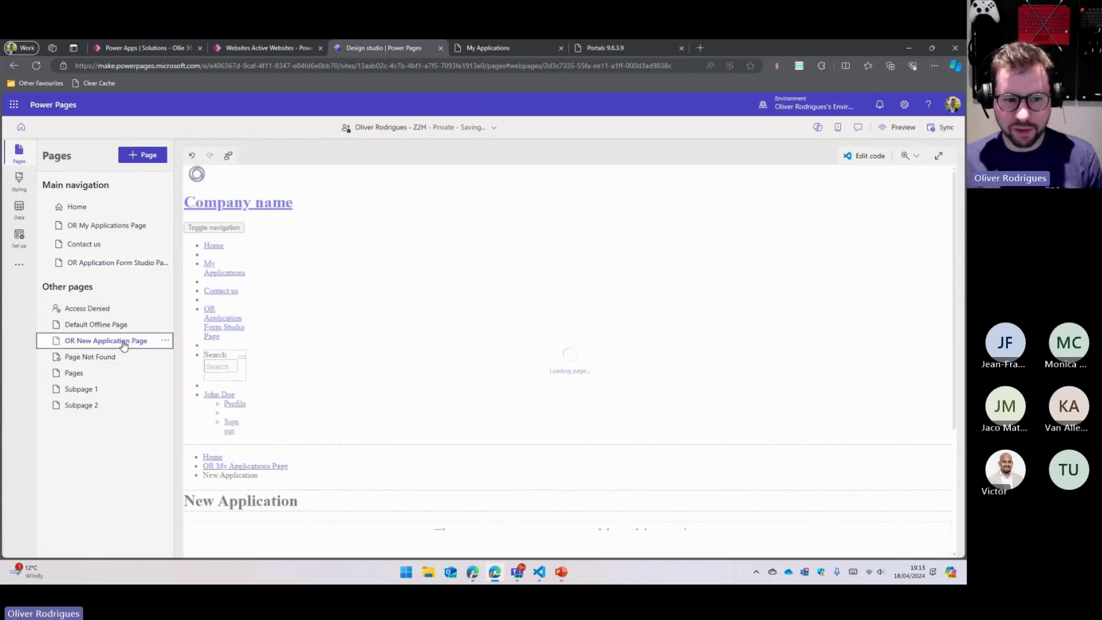
pyautogui.scroll(-2, 331, 417)
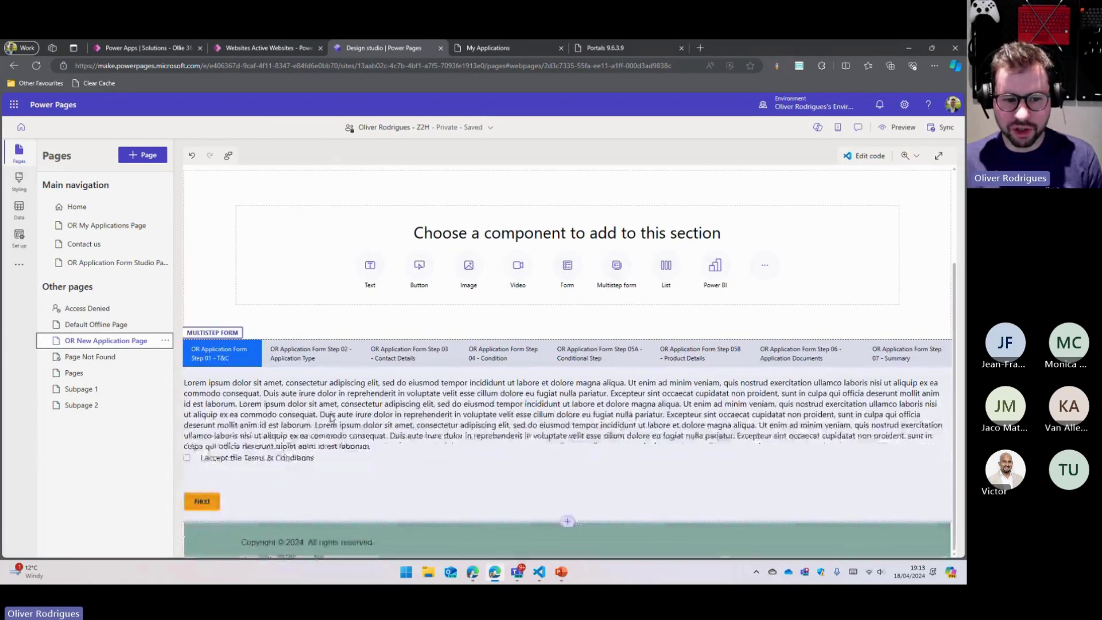
pyautogui.click(331, 417)
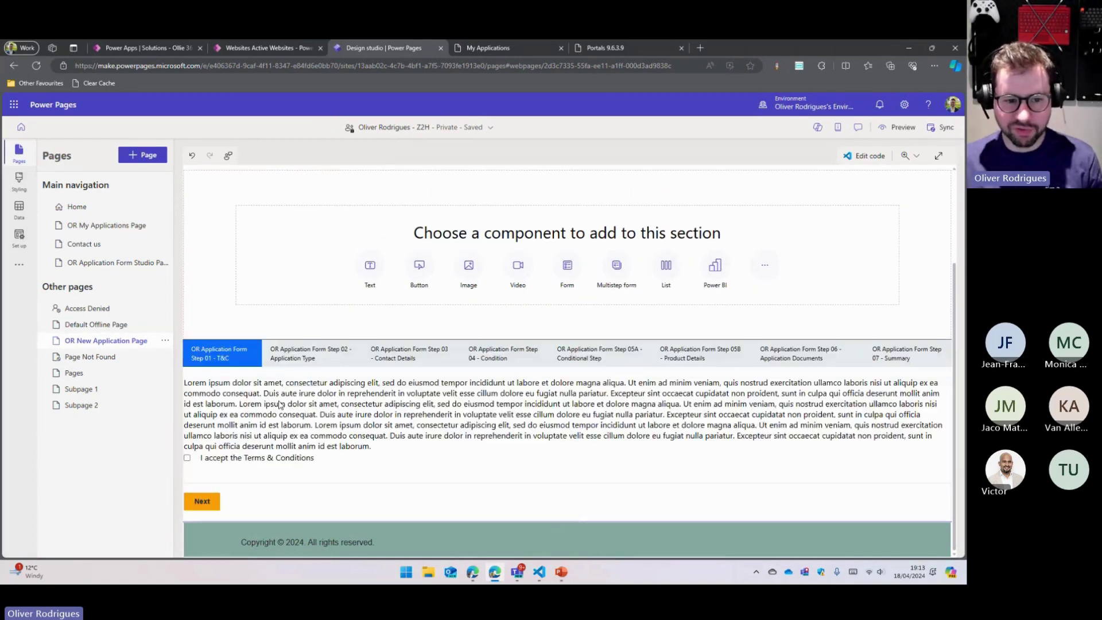
pyautogui.click(278, 388)
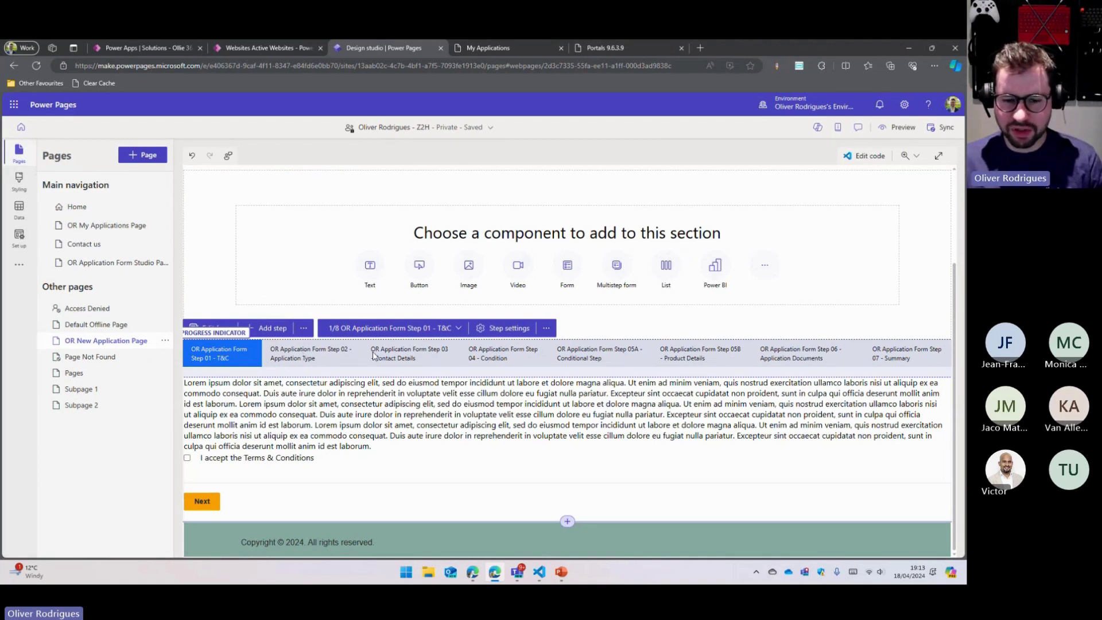
# Step: Display OR Application Form Step 03 - Contact Details and check which additional options the step offers
pyautogui.click(396, 327)
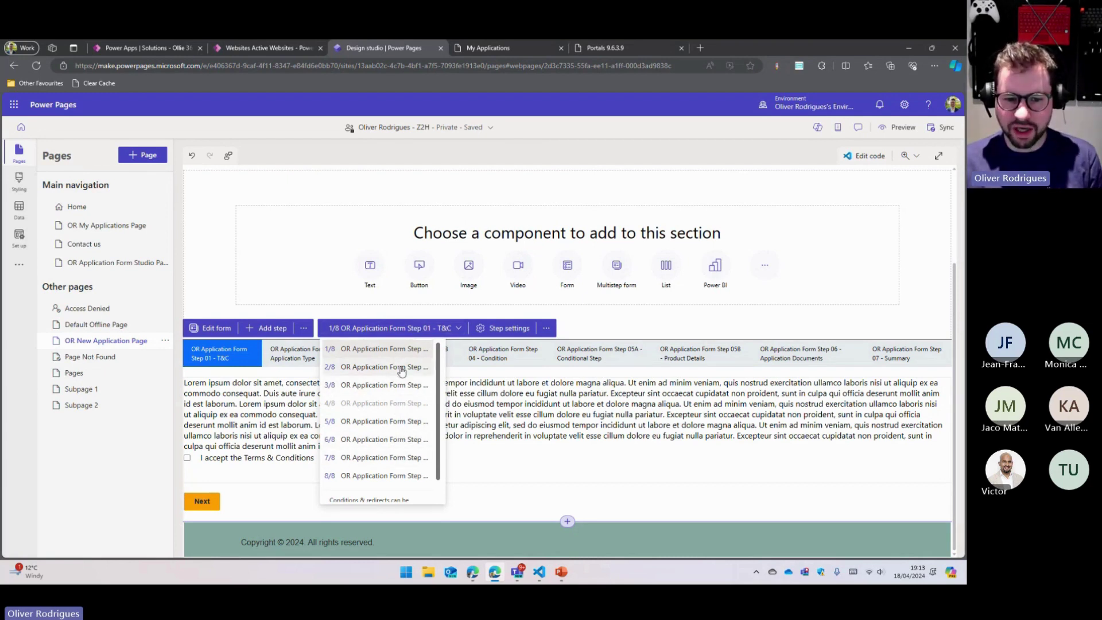
pyautogui.click(394, 385)
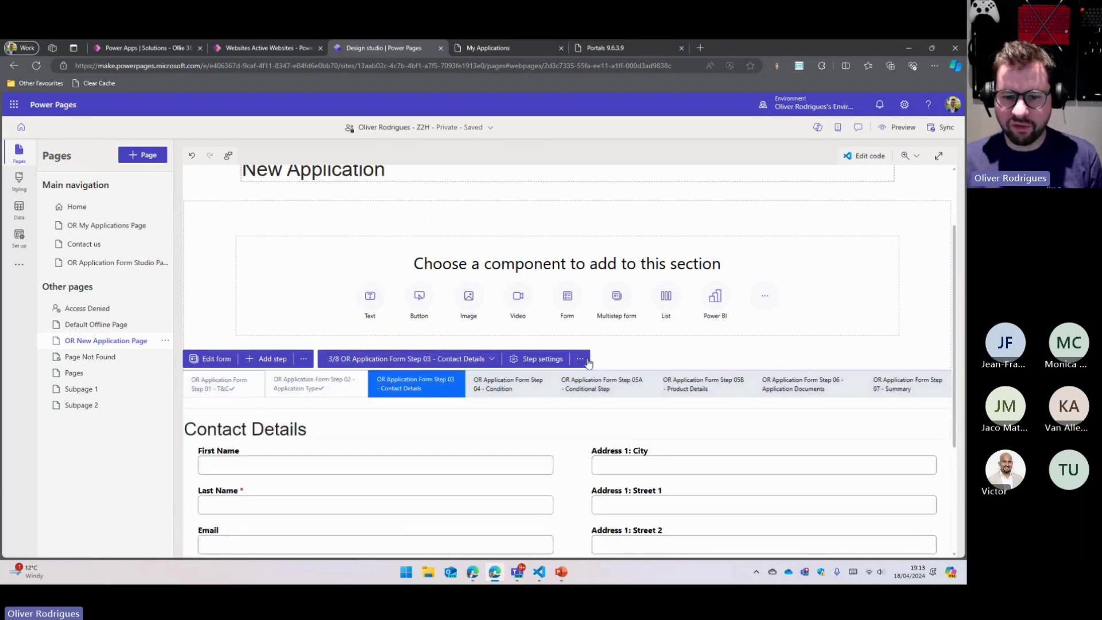
pyautogui.click(580, 359)
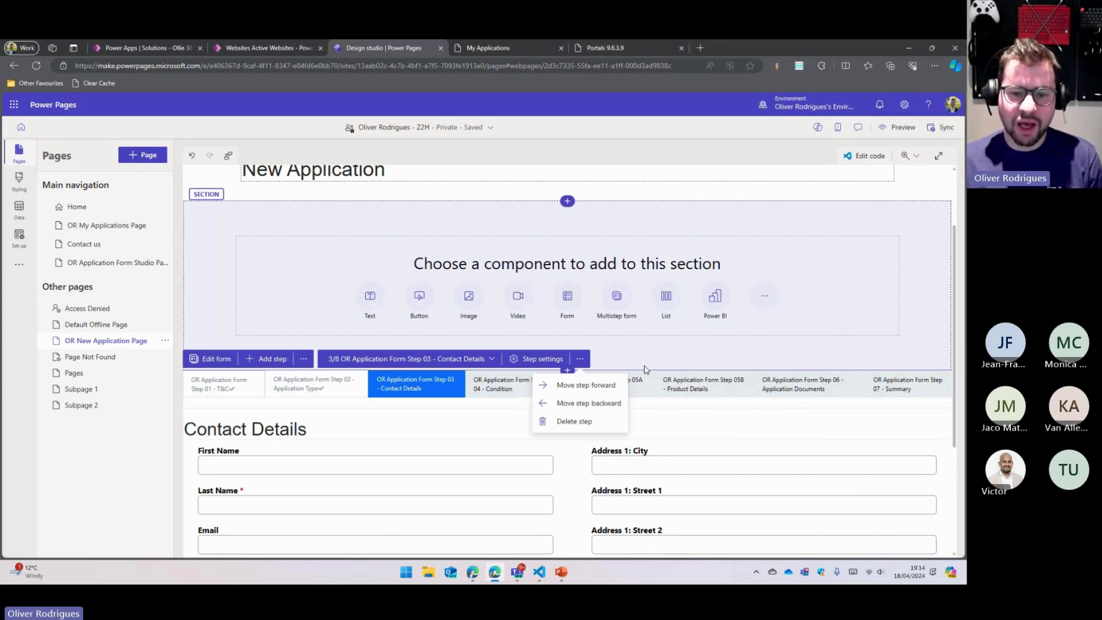
pyautogui.click(645, 369)
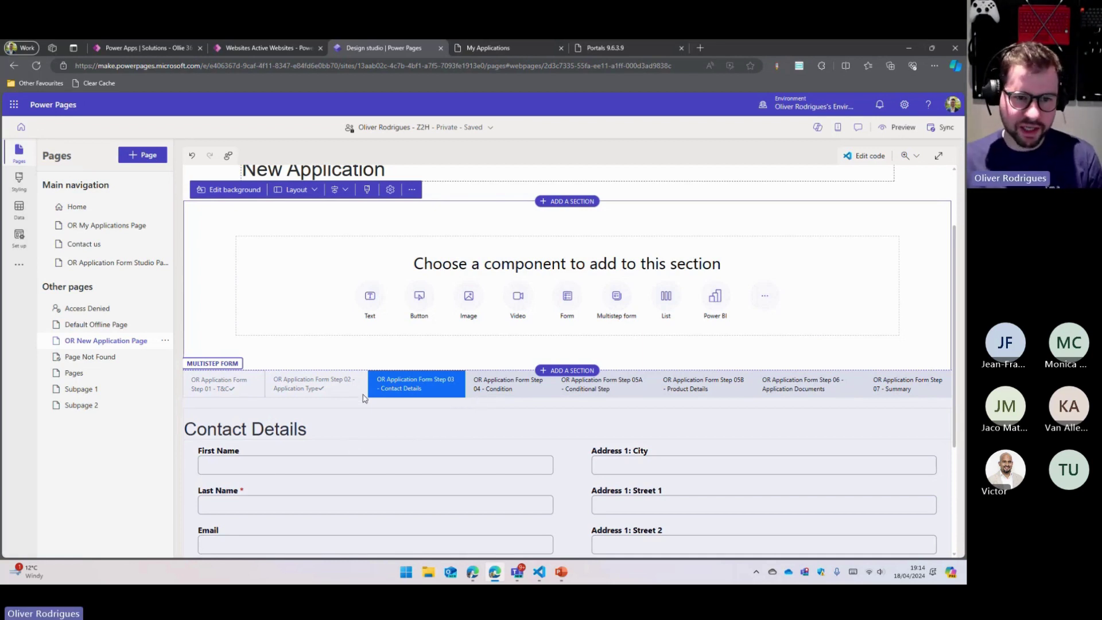
# Step: Look through the Contact Details fields of the multistep form on OR New Application Page
pyautogui.click(271, 50)
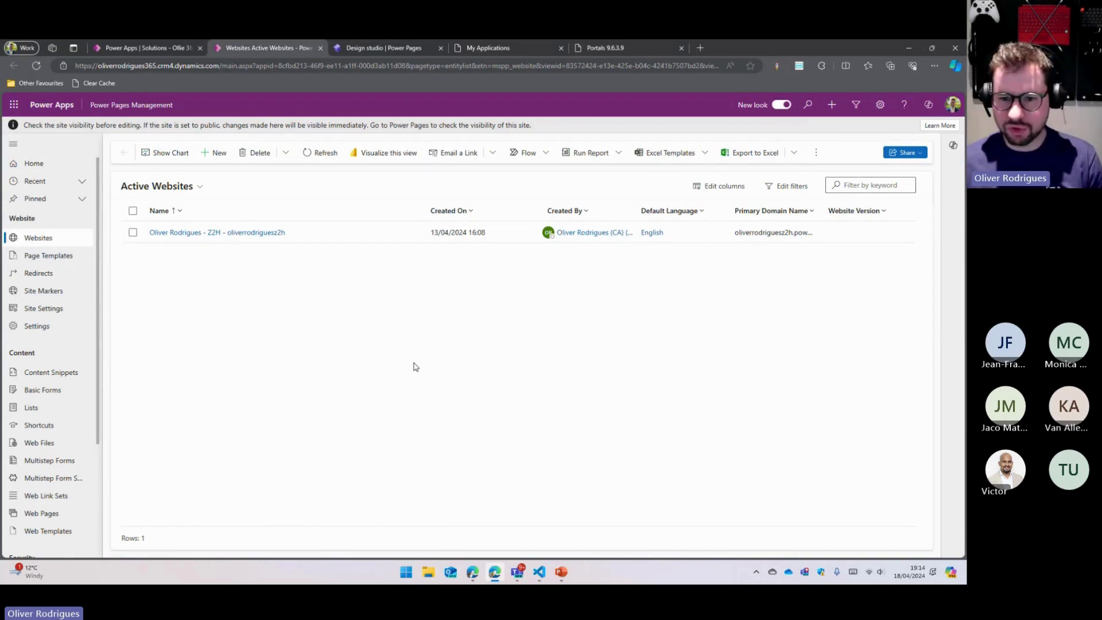
pyautogui.click(348, 46)
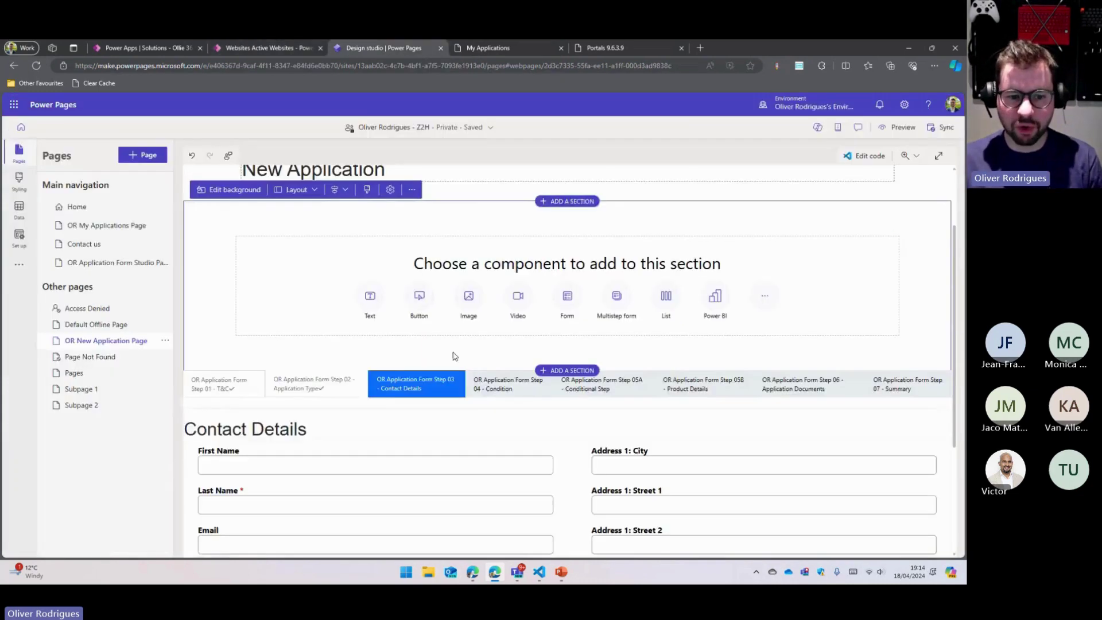
pyautogui.scroll(-2, 377, 423)
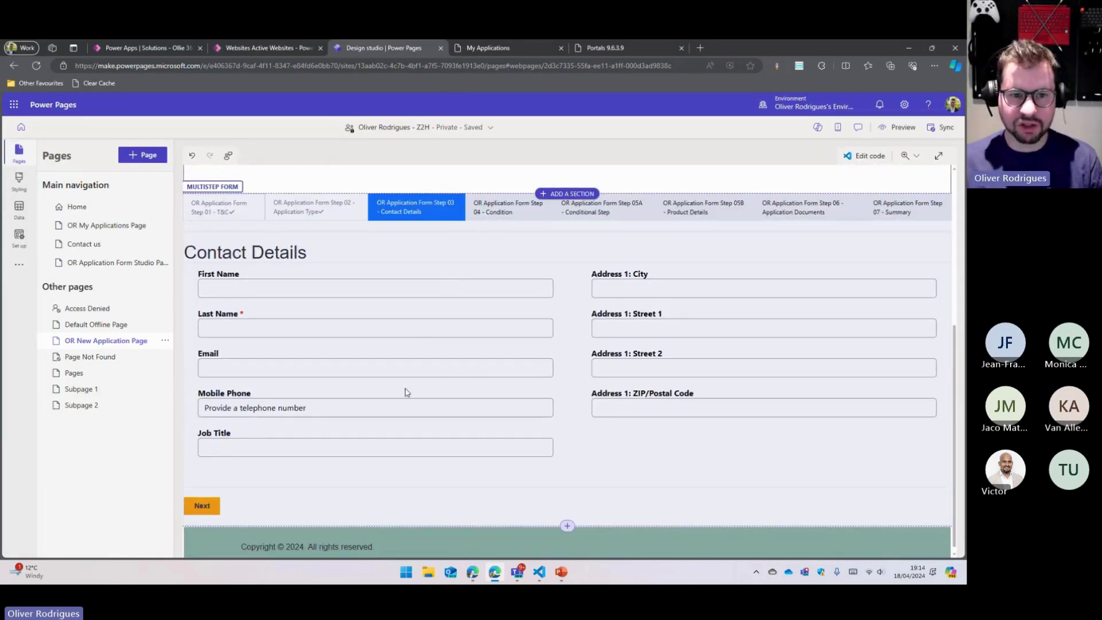
pyautogui.scroll(5, 426, 305)
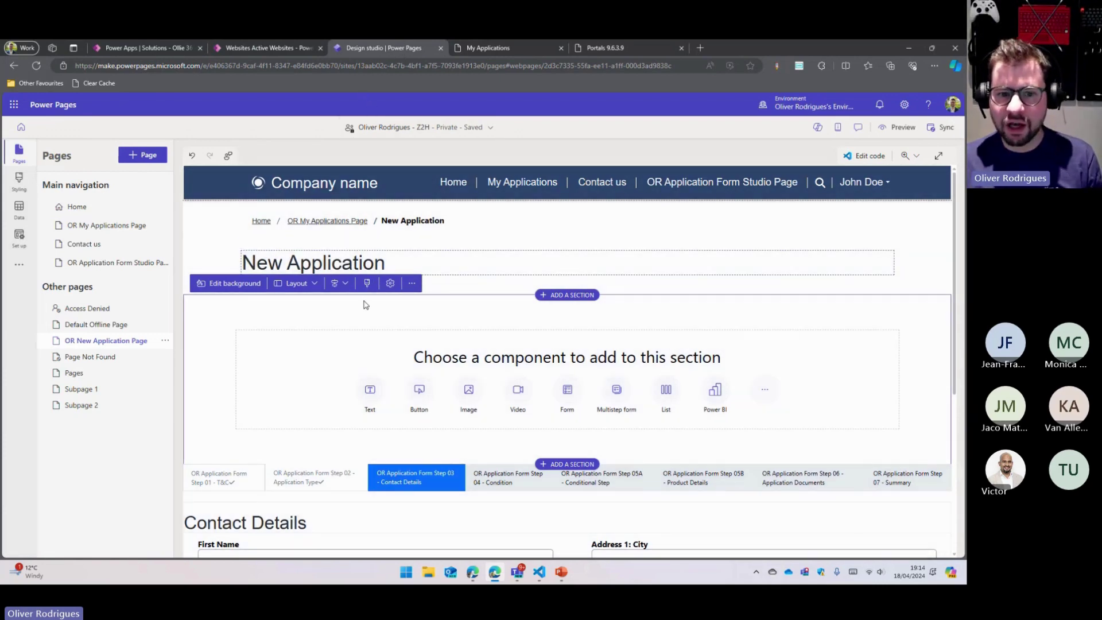
# Step: Leave the design studio and open the OR Multistep Form Studio record from the multistep forms in Power Pages Management
pyautogui.press('F5')
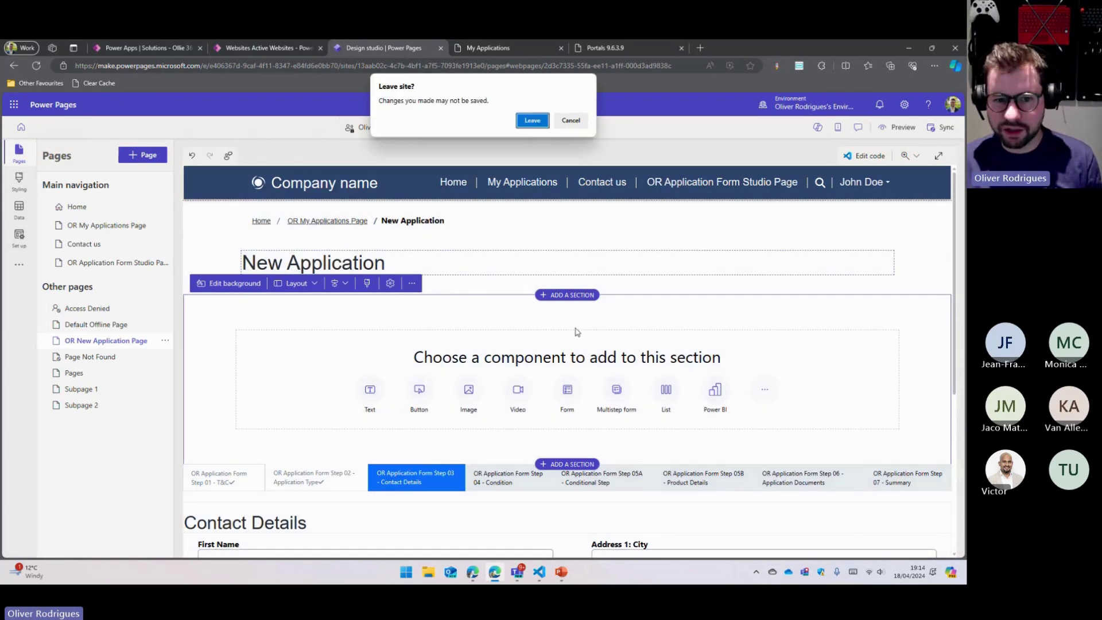
pyautogui.click(533, 121)
pyautogui.click(278, 49)
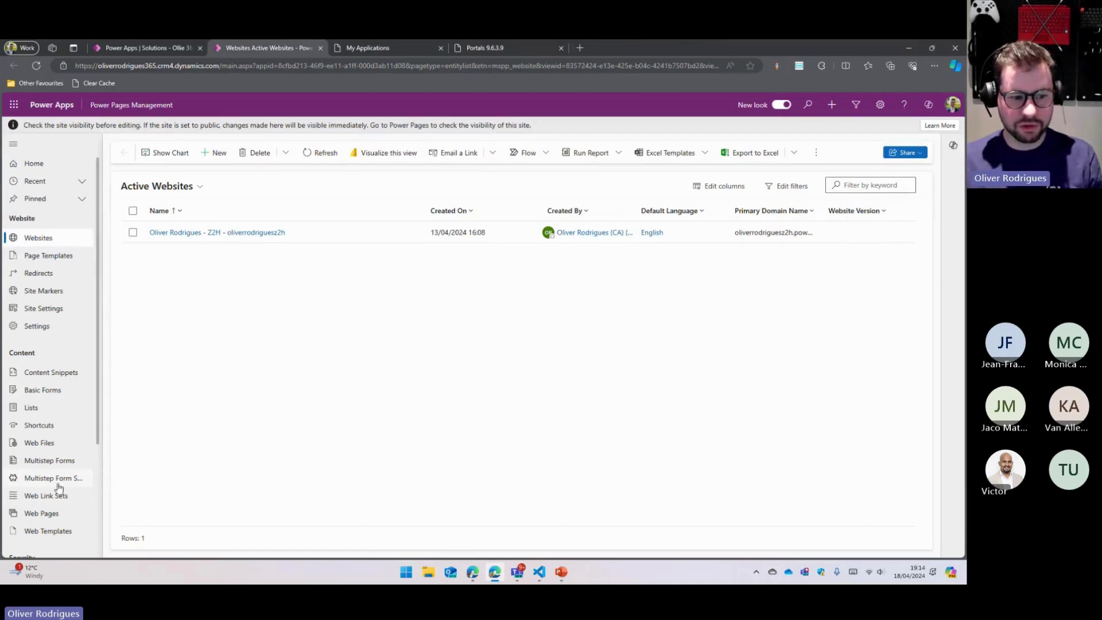
pyautogui.click(34, 461)
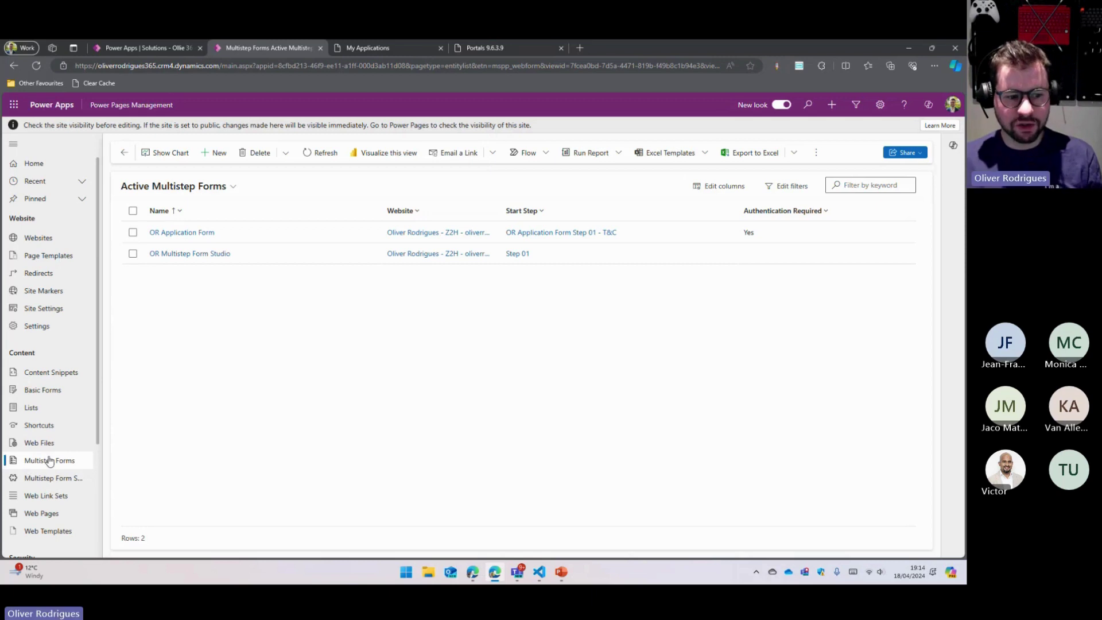
pyautogui.click(279, 256)
pyautogui.doubleClick(284, 251)
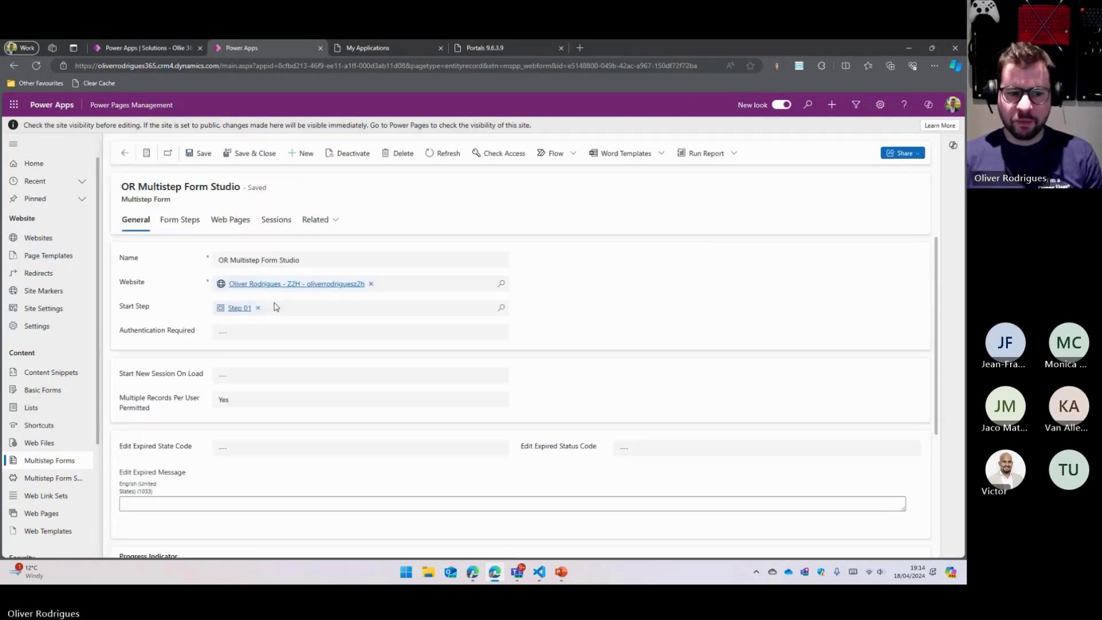
# Step: Set Authentication Required and Start New Session On Load to Yes for OR Multistep Form Studio, and save the record
pyautogui.click(240, 334)
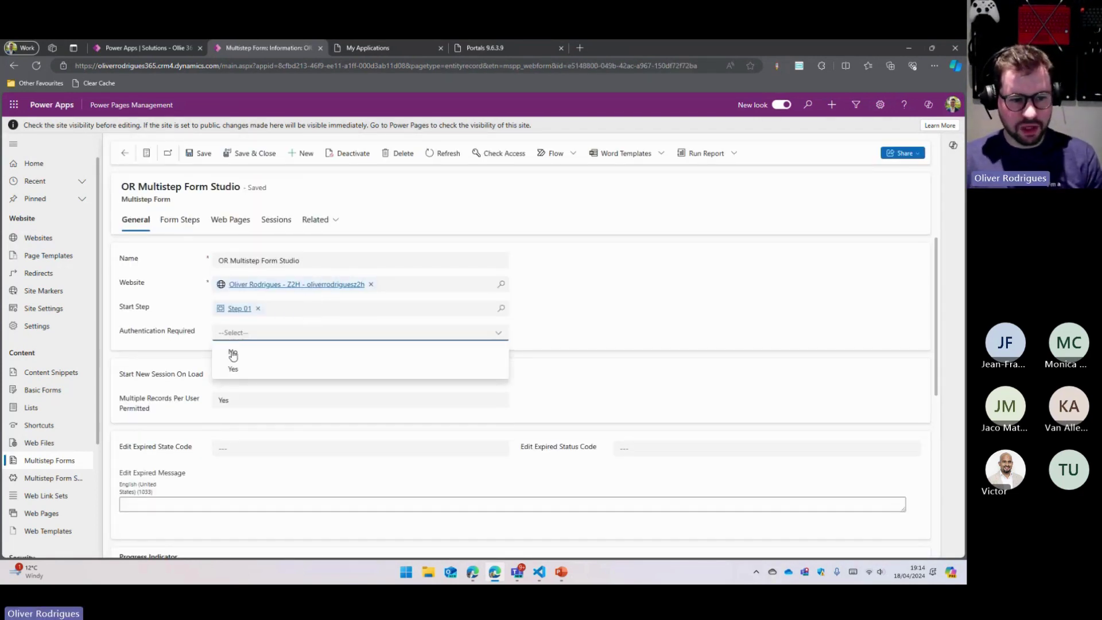
pyautogui.click(230, 368)
pyautogui.click(240, 377)
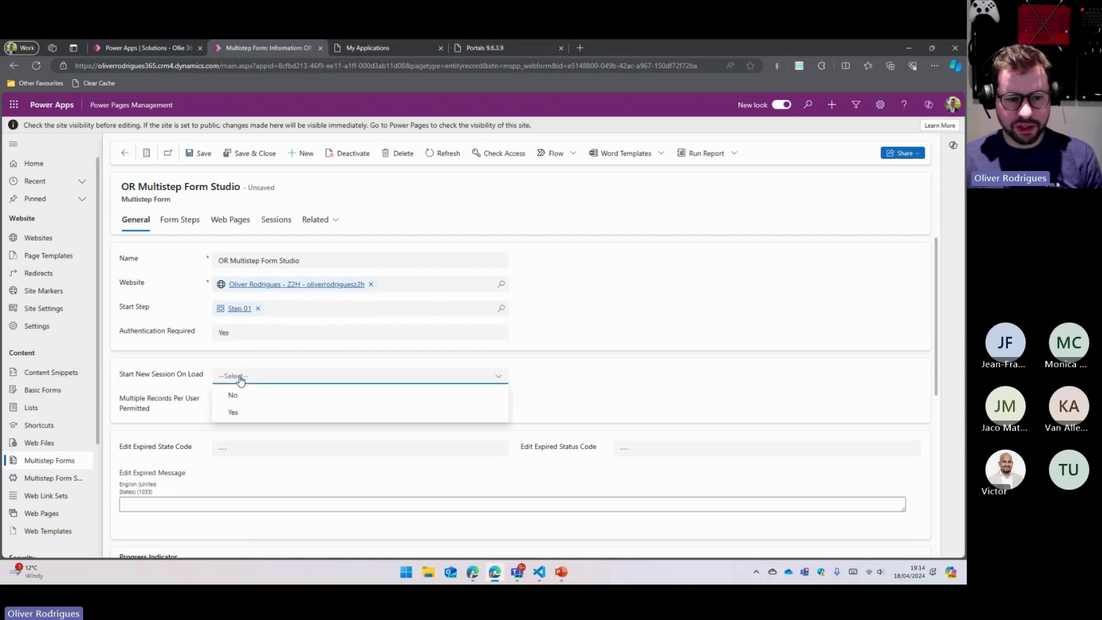
pyautogui.click(234, 413)
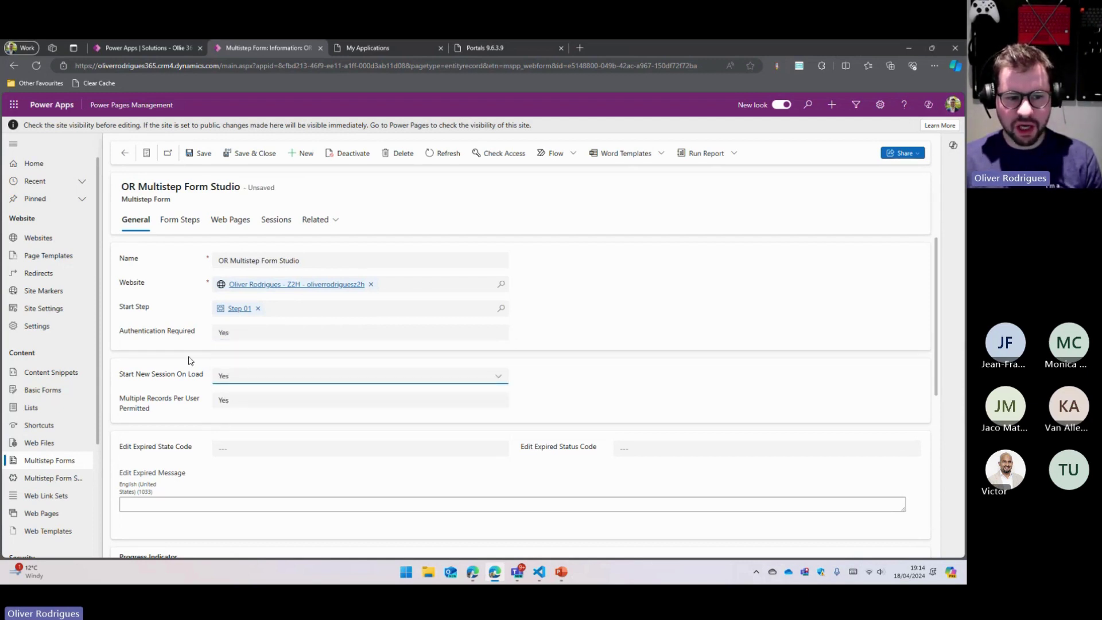
pyautogui.tripleClick(137, 379)
pyautogui.click(480, 356)
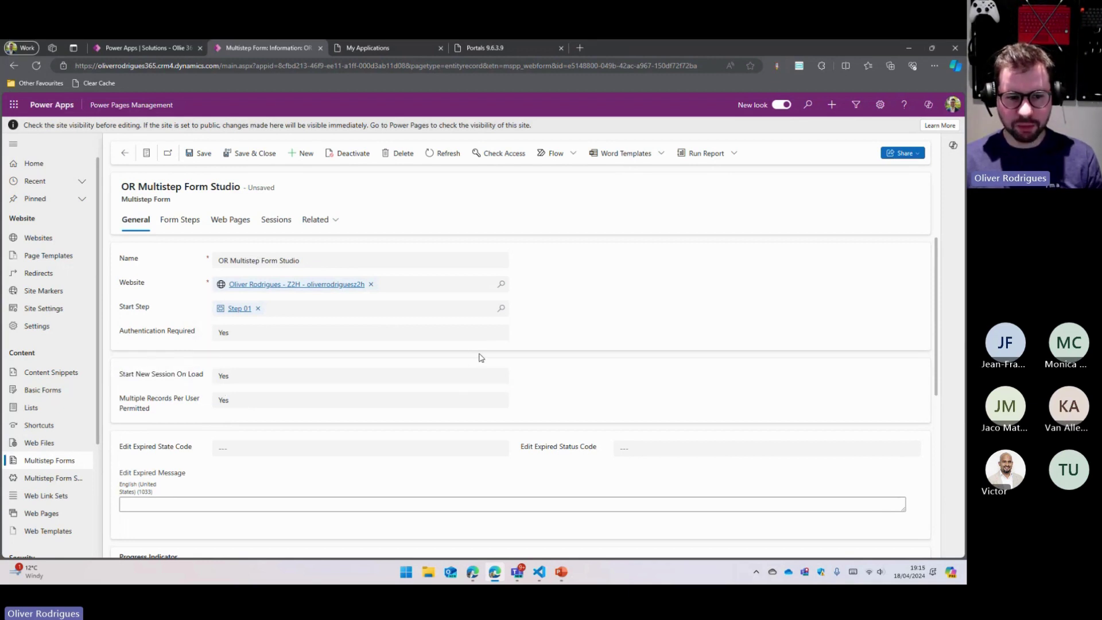
pyautogui.hotkey('ctrl', 's')
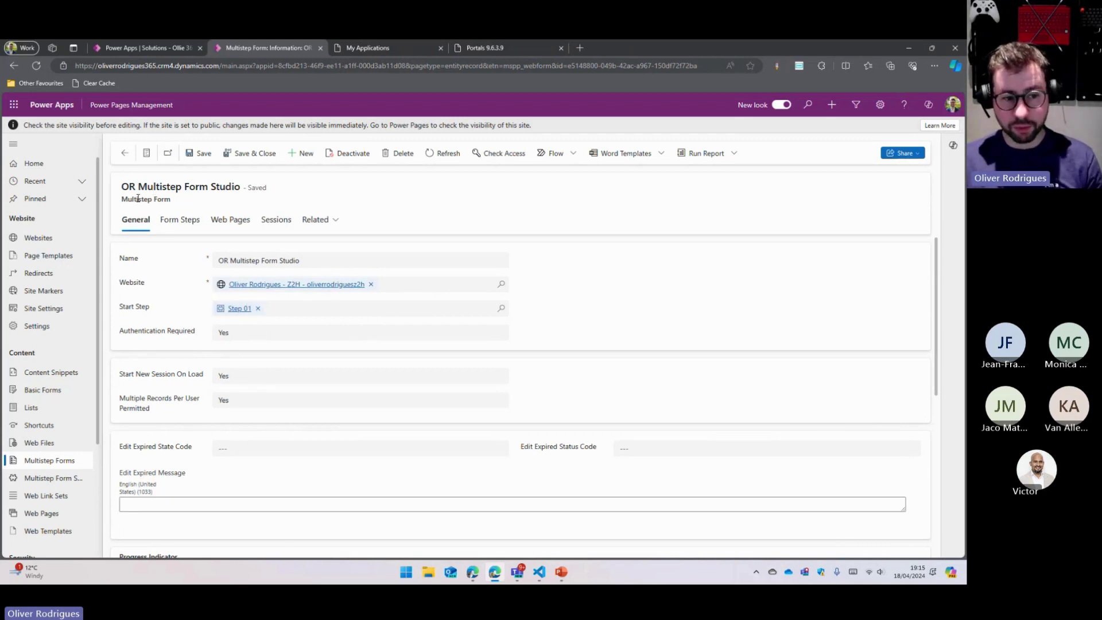
pyautogui.tripleClick(180, 204)
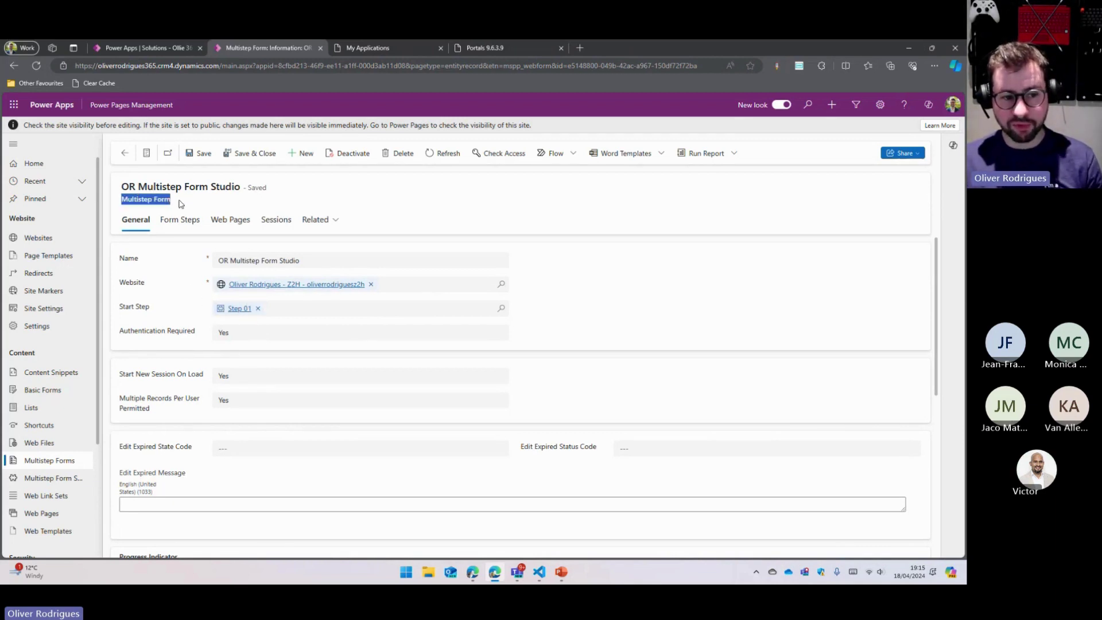
# Step: Open the form's start step, Step 01, and rename it "Step 01 - T&C"
pyautogui.click(238, 310)
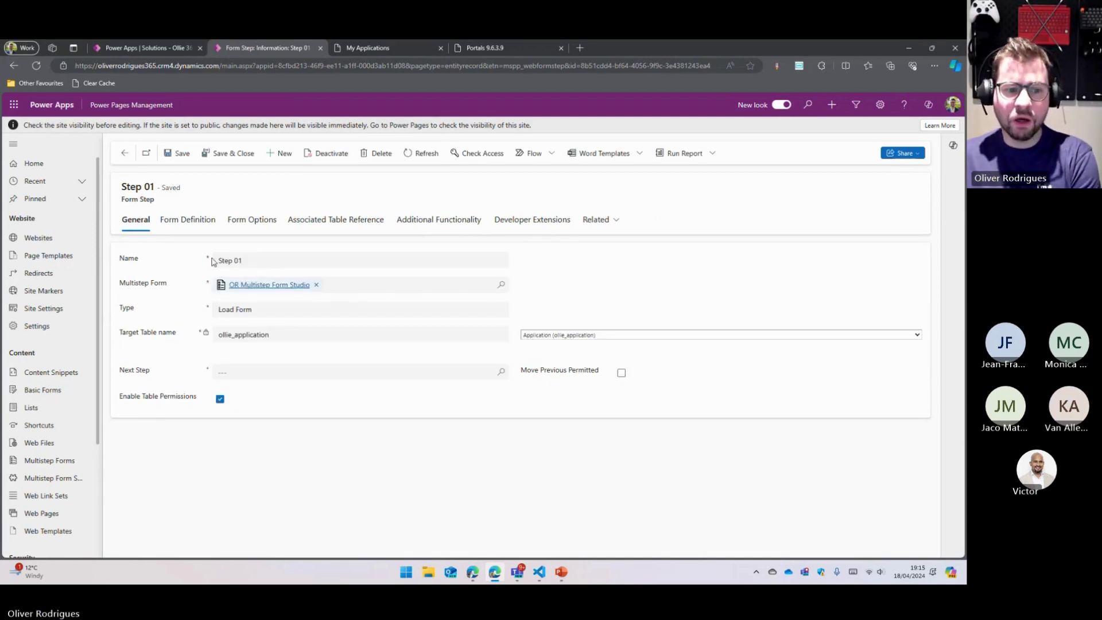
pyautogui.moveTo(253, 260); pyautogui.dragTo(205, 267)
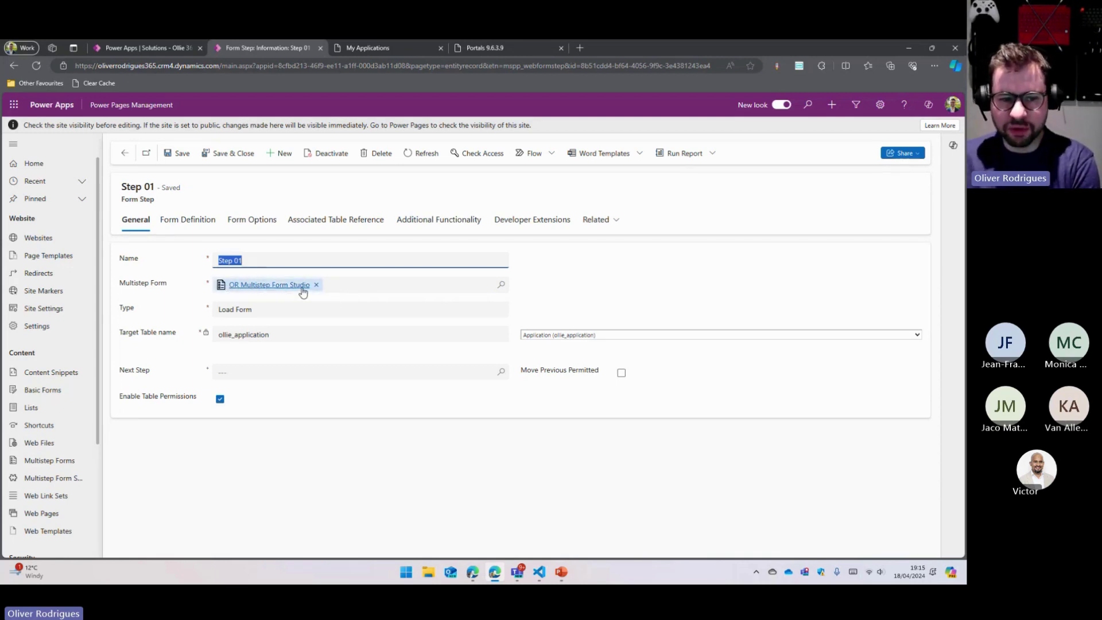
pyautogui.doubleClick(265, 260)
pyautogui.click(275, 260)
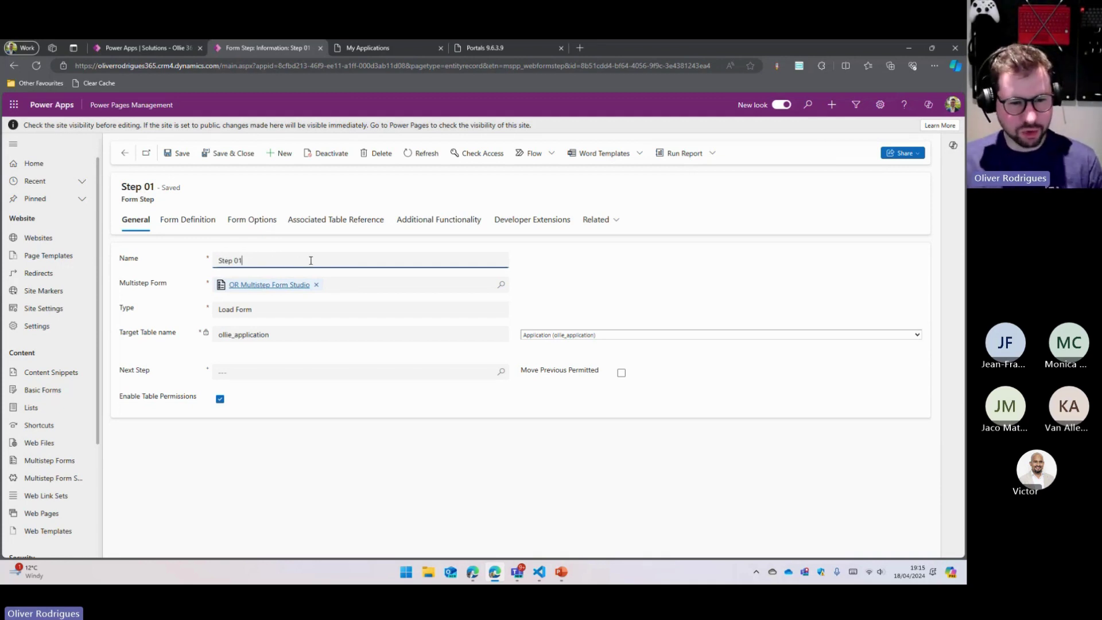
pyautogui.tripleClick(309, 260)
pyautogui.click(267, 259)
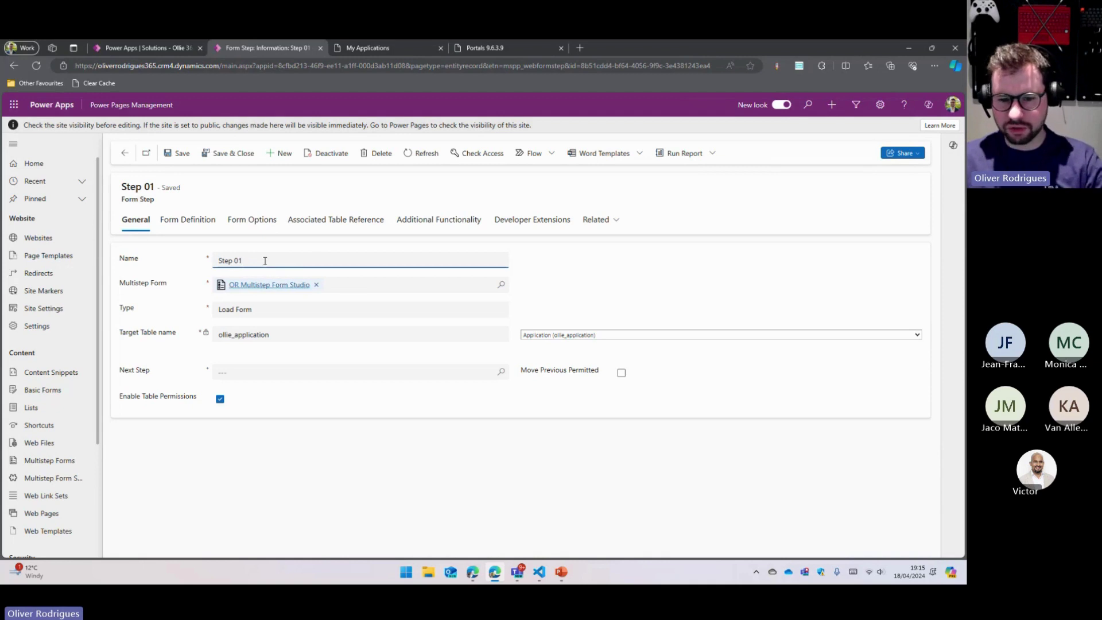
pyautogui.write('- T&C')
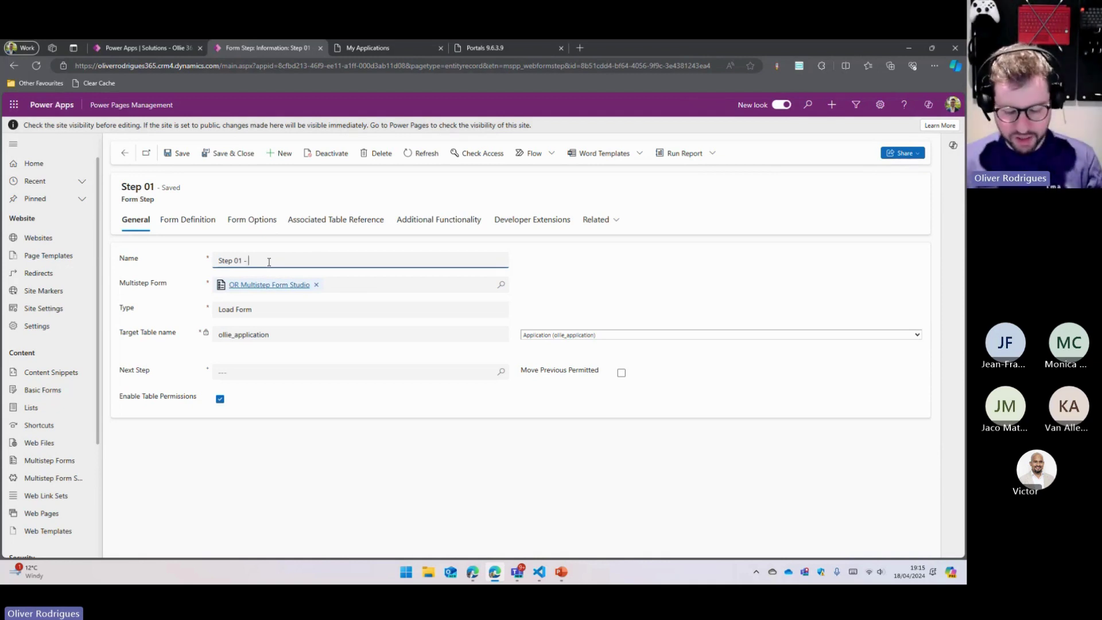
pyautogui.click(393, 497)
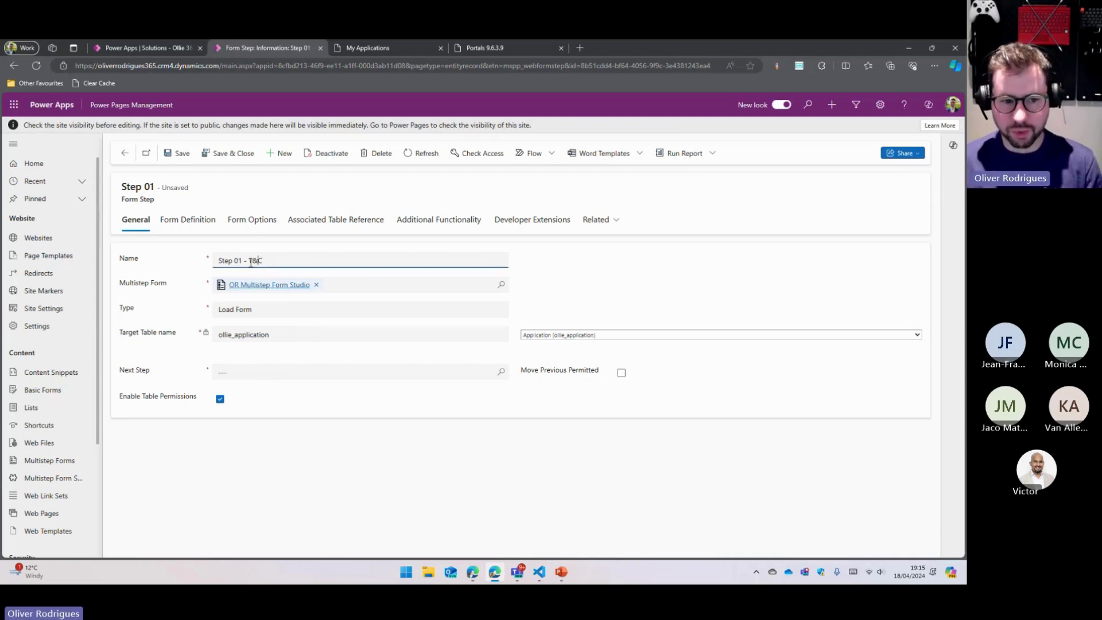
pyautogui.moveTo(249, 260); pyautogui.dragTo(302, 260)
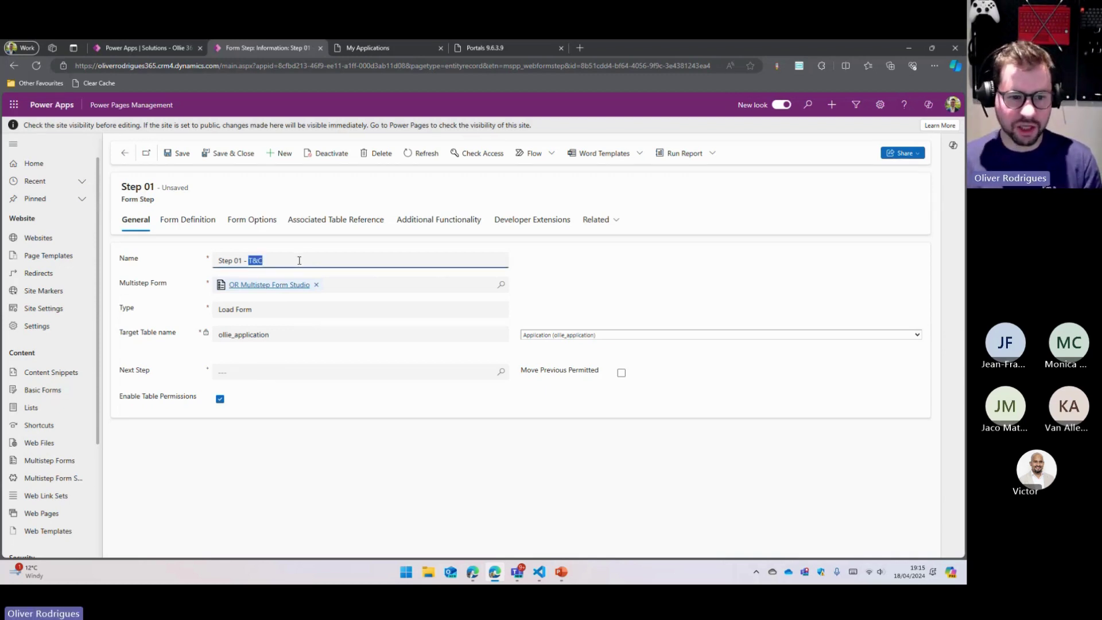
pyautogui.click(412, 482)
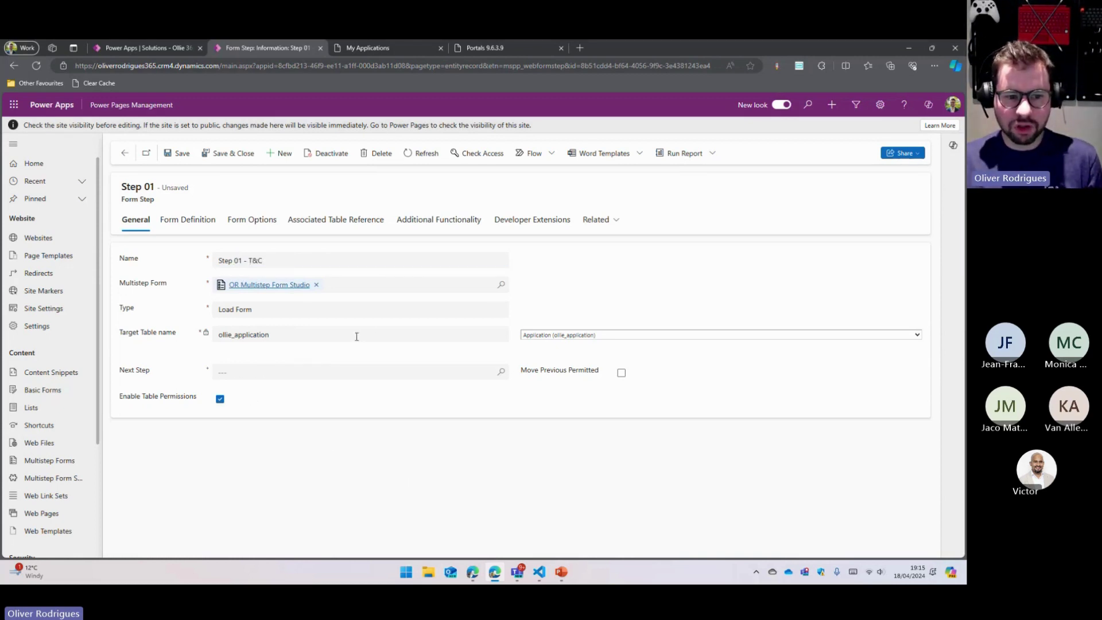
# Step: In the form definition of Step 01 - T&C, set the tab name to T&C for OR Application Portal form
pyautogui.click(209, 217)
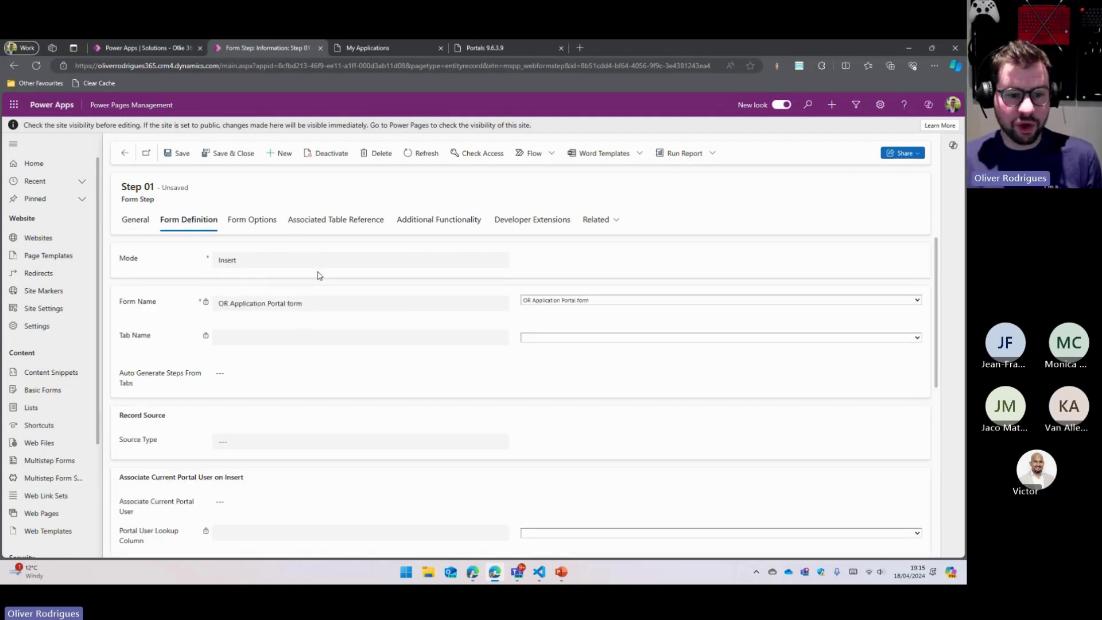
pyautogui.click(555, 341)
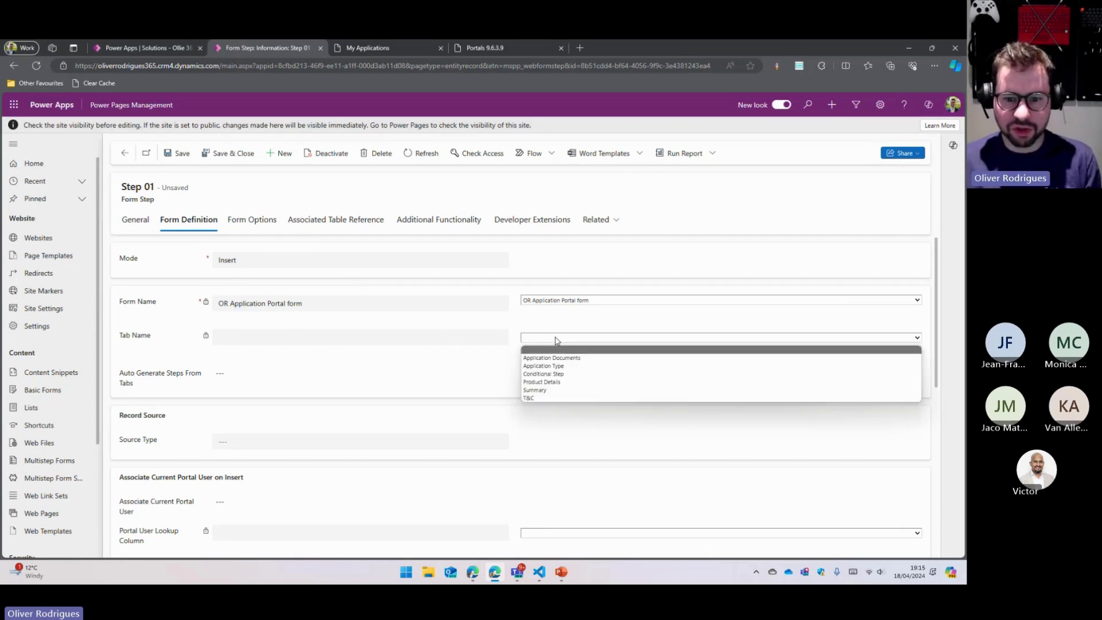
pyautogui.click(555, 341)
pyautogui.doubleClick(141, 335)
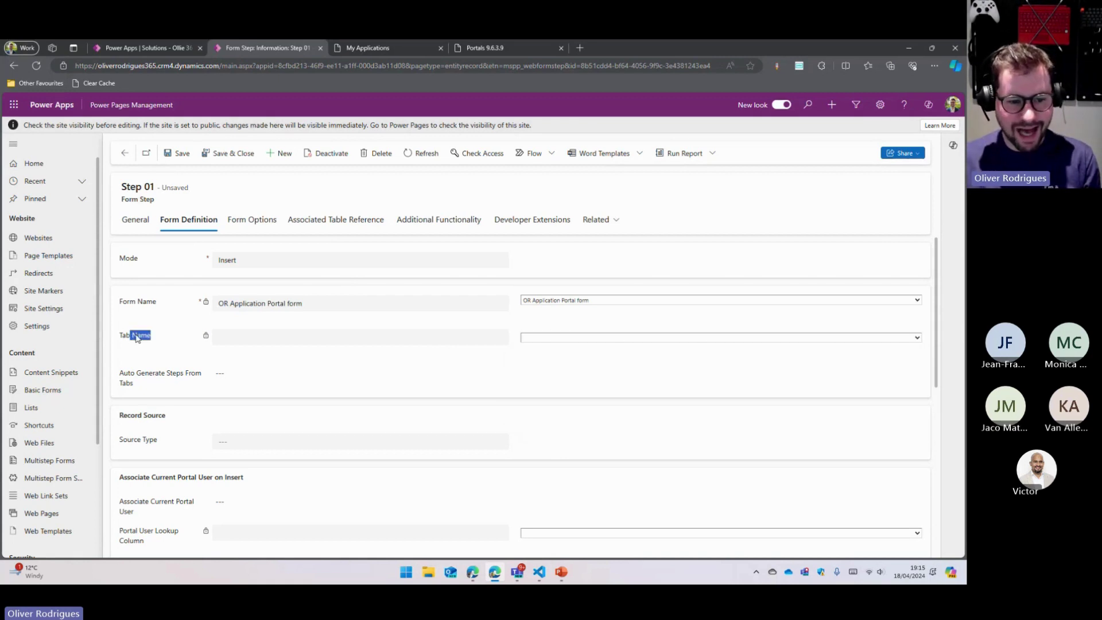
pyautogui.click(546, 339)
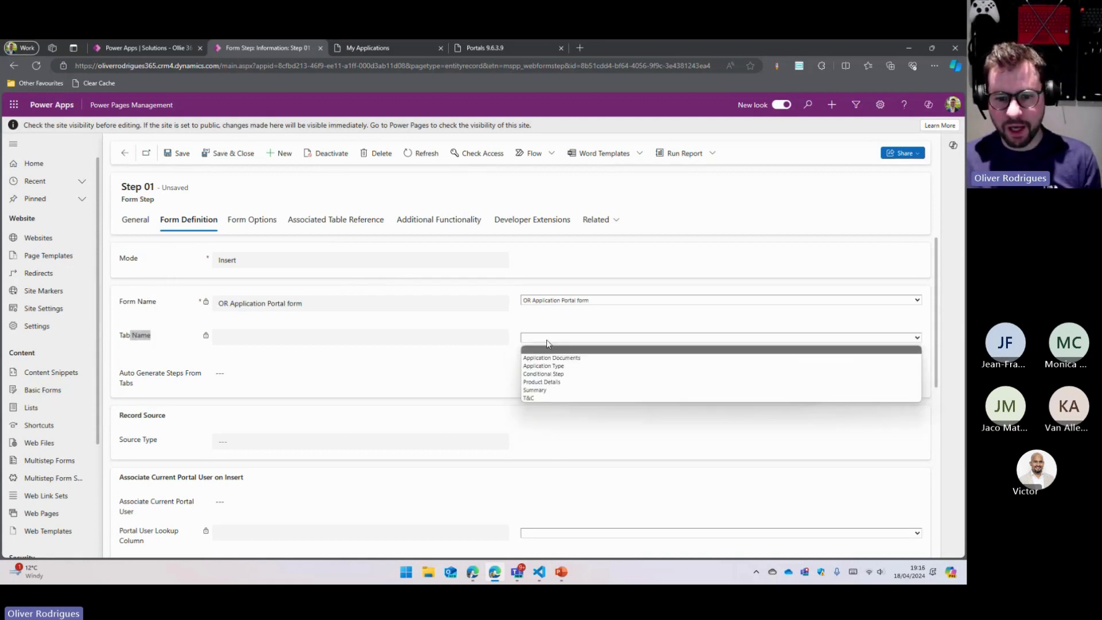
pyautogui.click(548, 397)
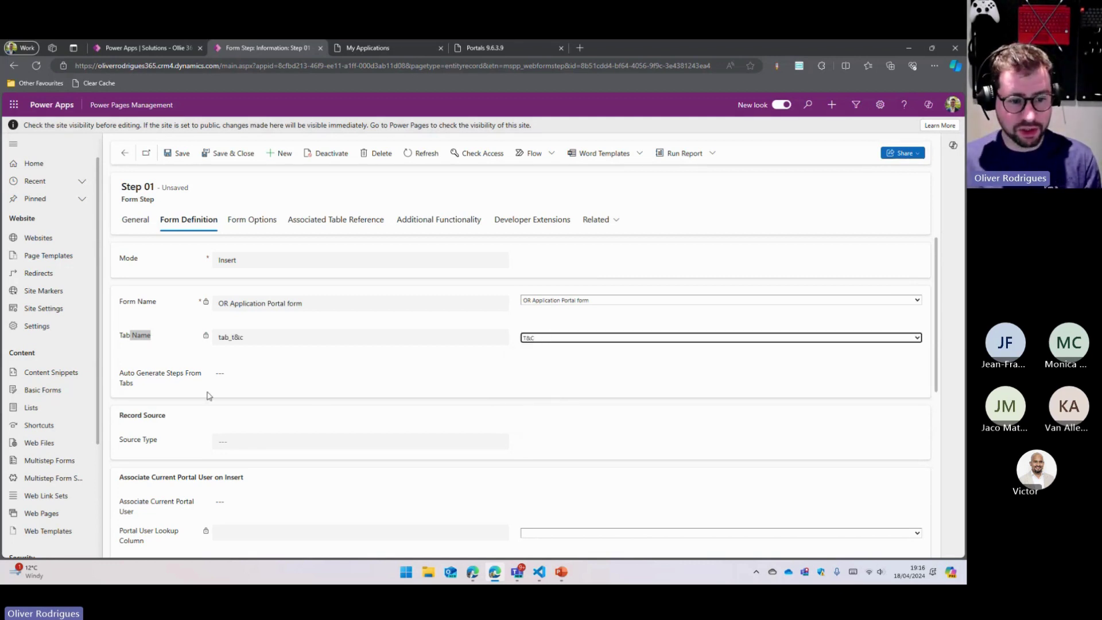
# Step: Enable Associate Current Portal User with Applicant (ollie_applicantid) as the portal user lookup column, and save the form step
pyautogui.click(235, 446)
pyautogui.click(247, 445)
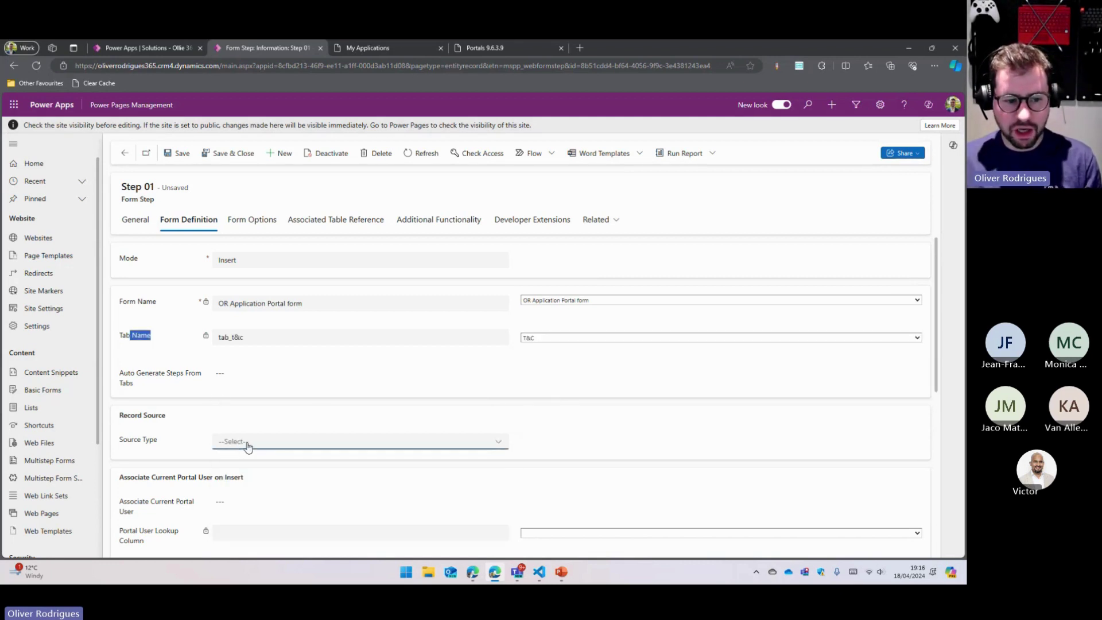
pyautogui.click(186, 408)
pyautogui.scroll(-3, 179, 354)
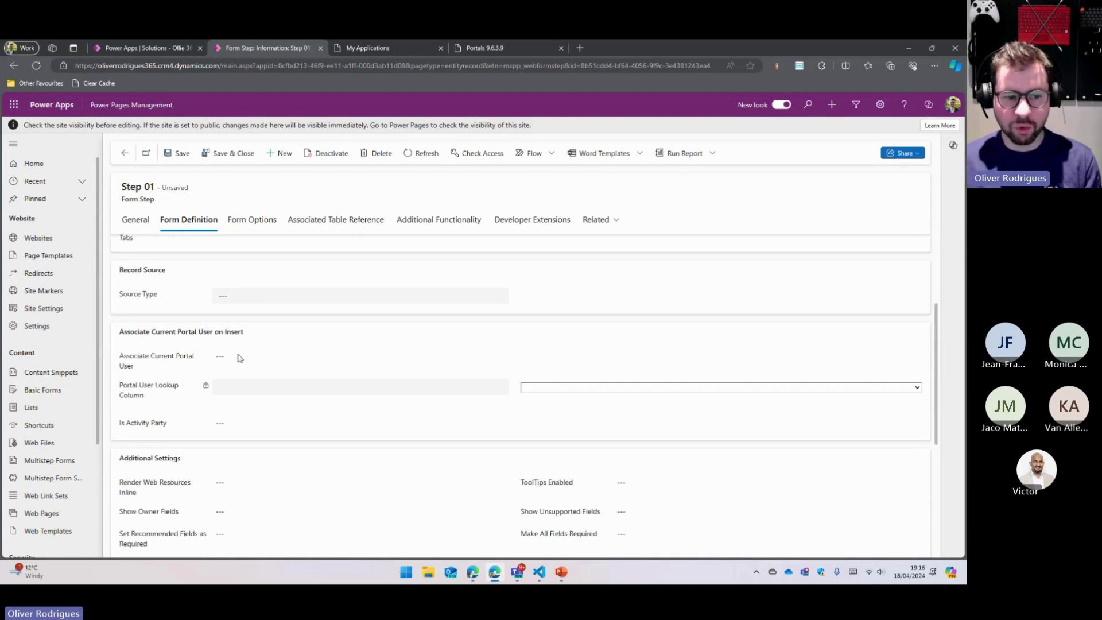
pyautogui.click(220, 359)
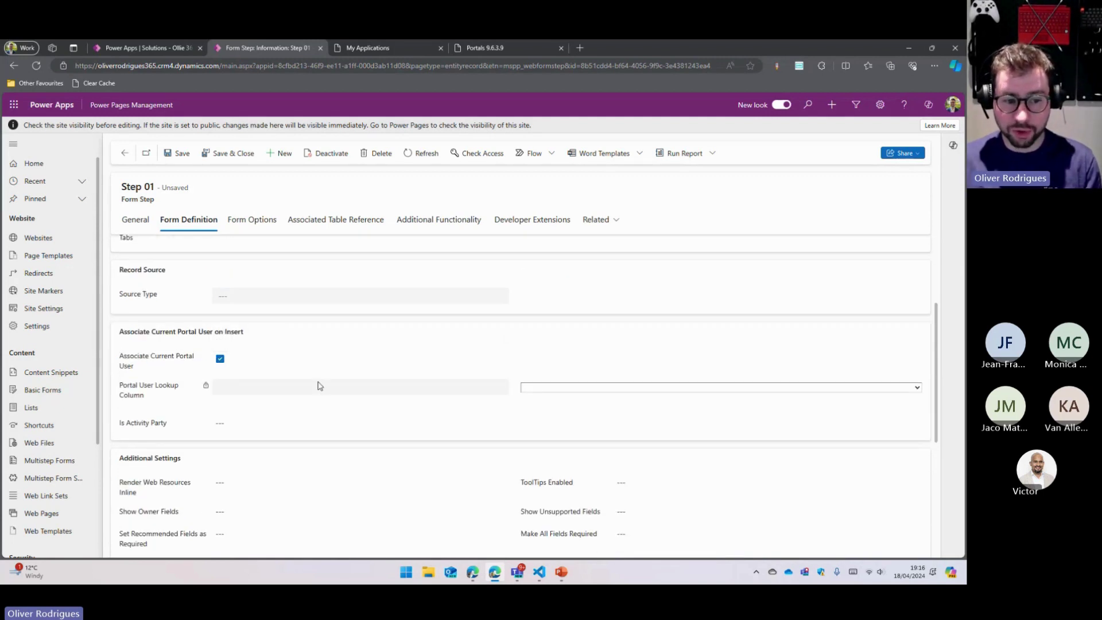
pyautogui.click(556, 388)
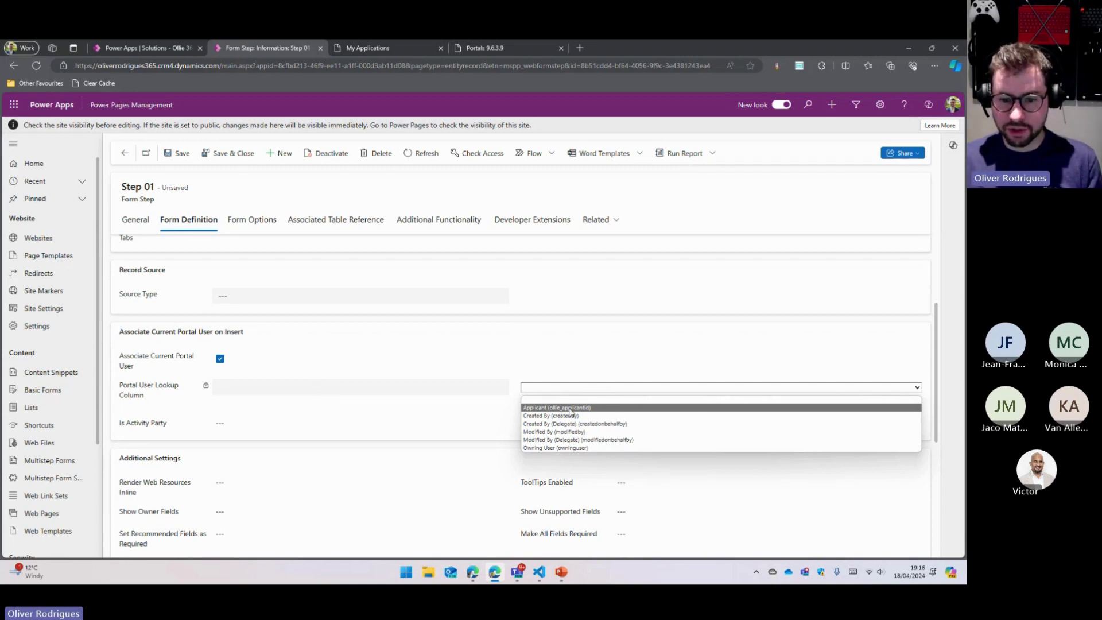
pyautogui.click(570, 409)
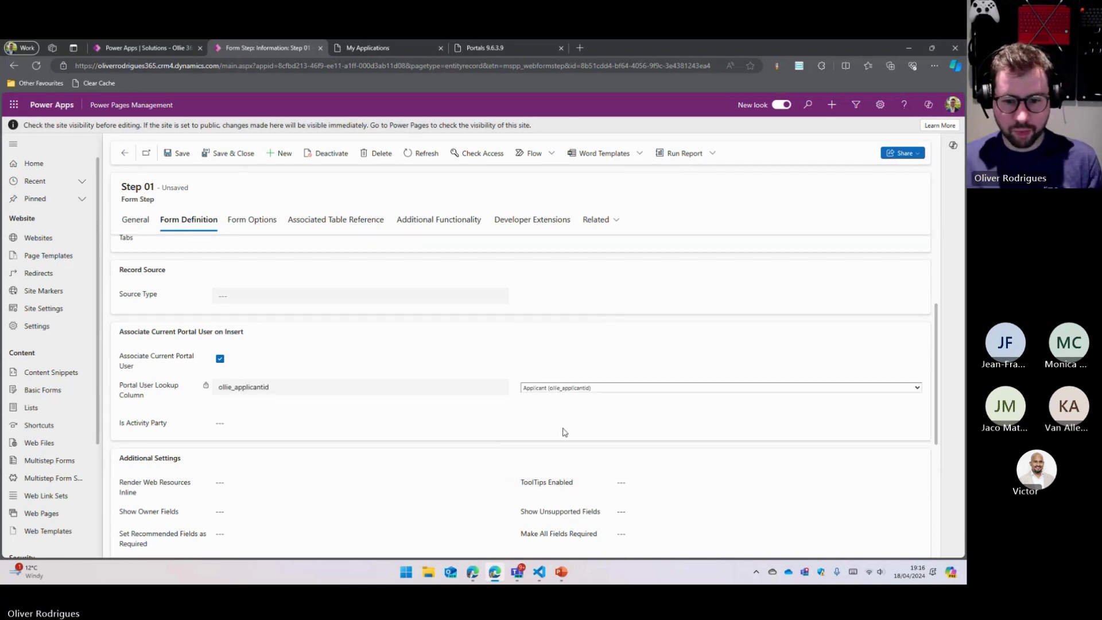
pyautogui.hotkey('ctrl', 's')
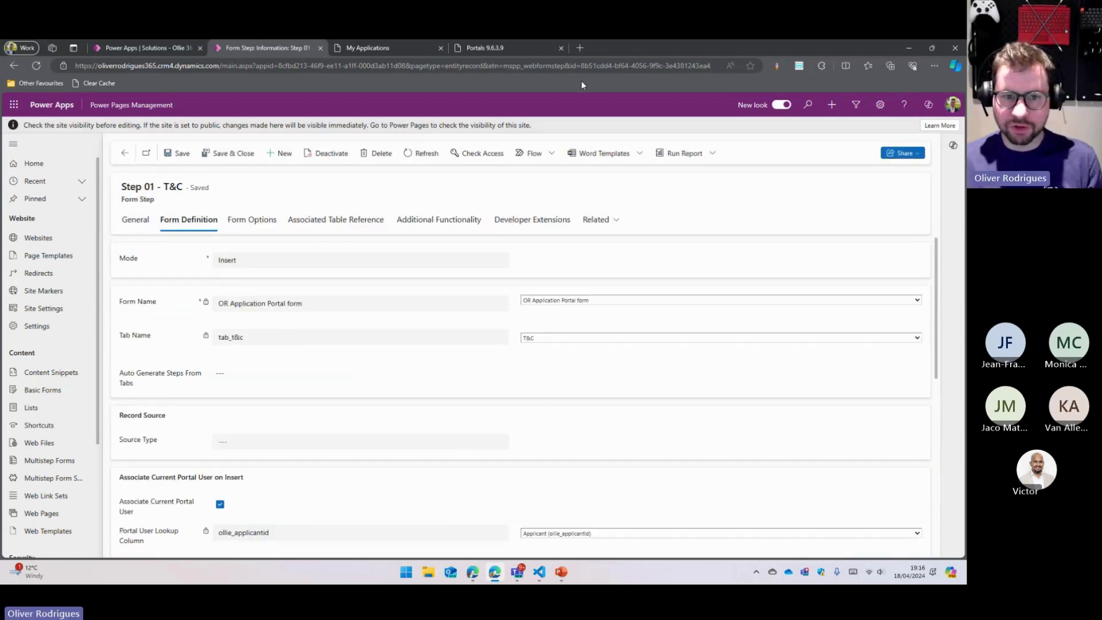
# Step: Clear the portal's cache from its about page and return to the My Applications page
pyautogui.hotkey('ctrl', 'Tab')
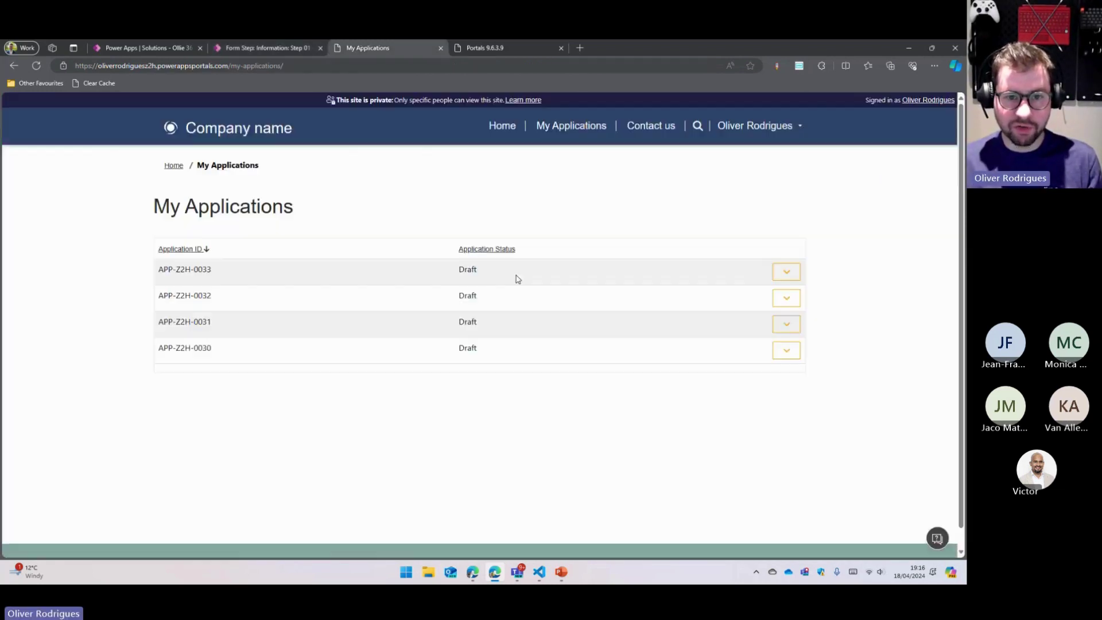
pyautogui.hotkey('ctrl', 'Tab')
pyautogui.click(219, 294)
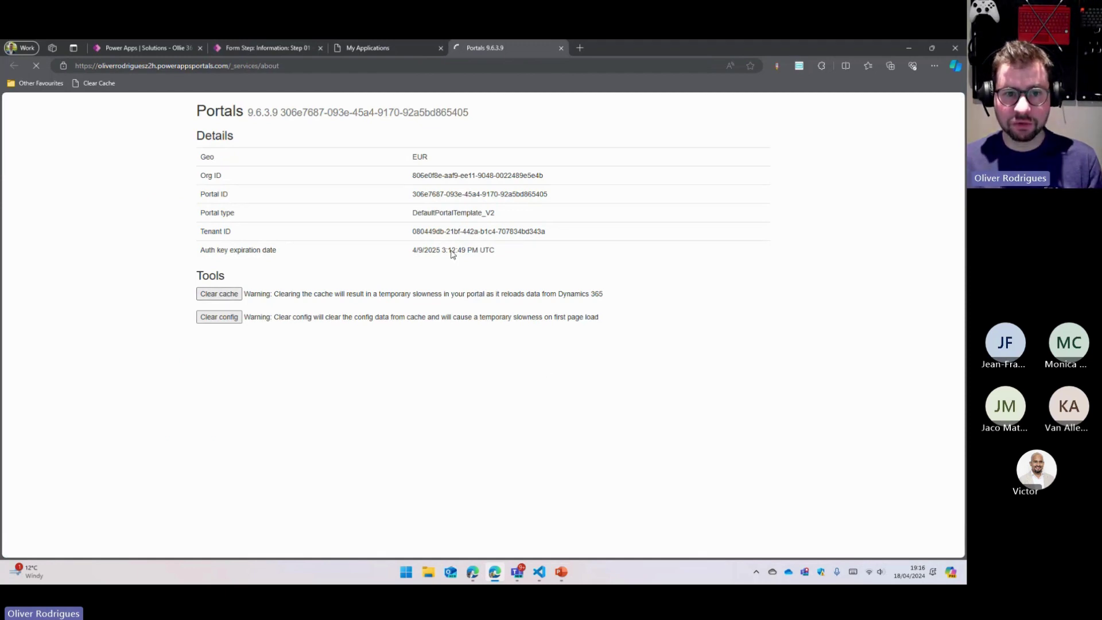
pyautogui.click(379, 50)
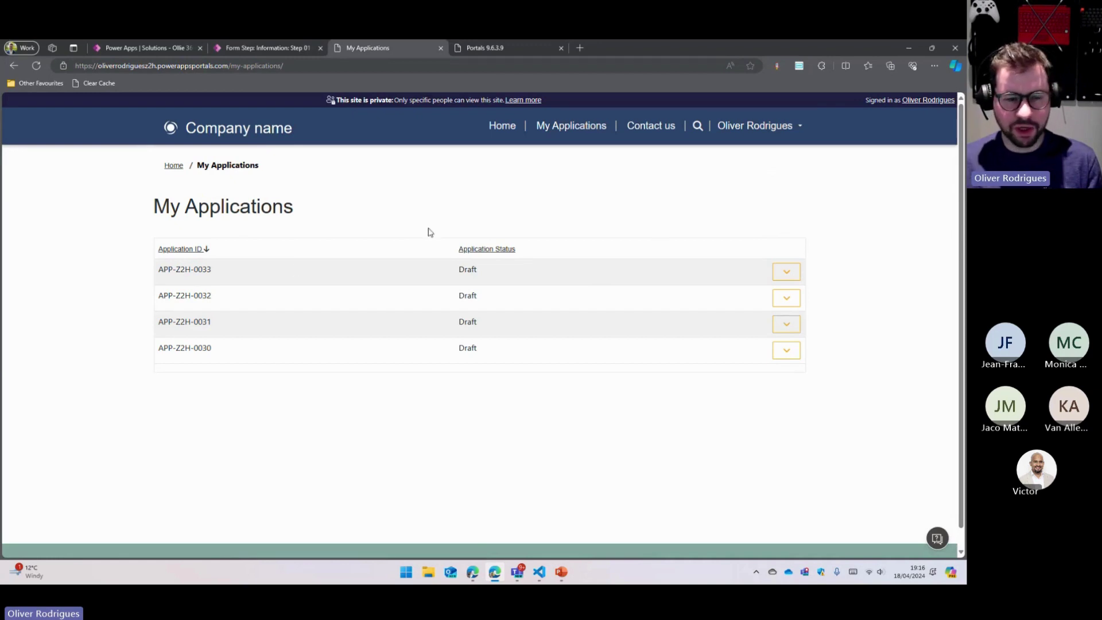
# Step: Open the lists of Power Pages Management in a separate browser tab and open the OR My Applications List record
pyautogui.click(252, 46)
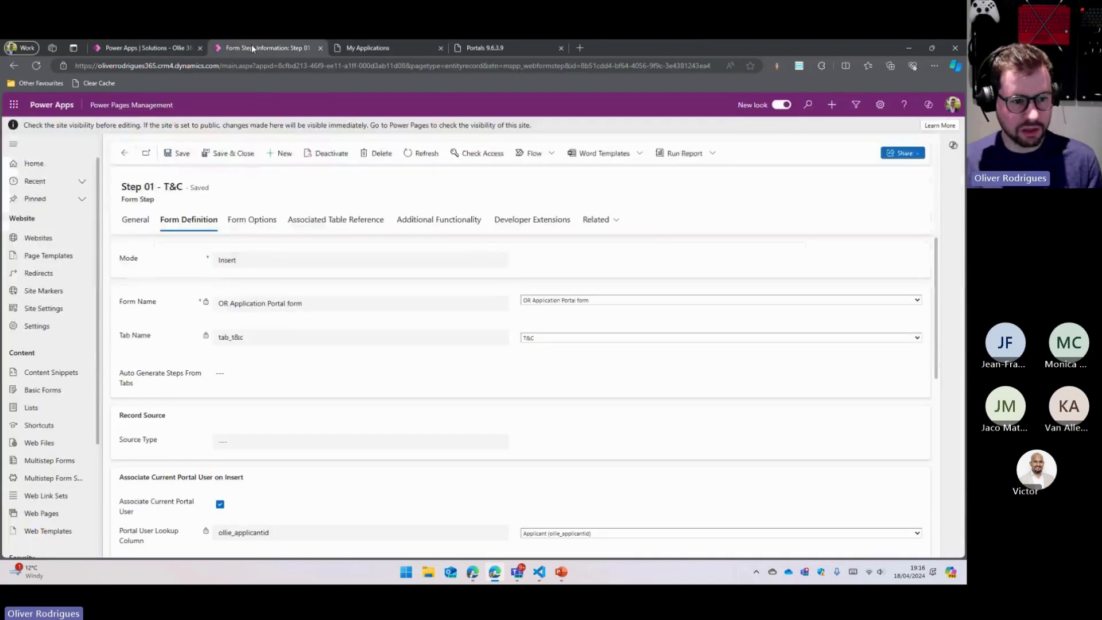
pyautogui.click(34, 408)
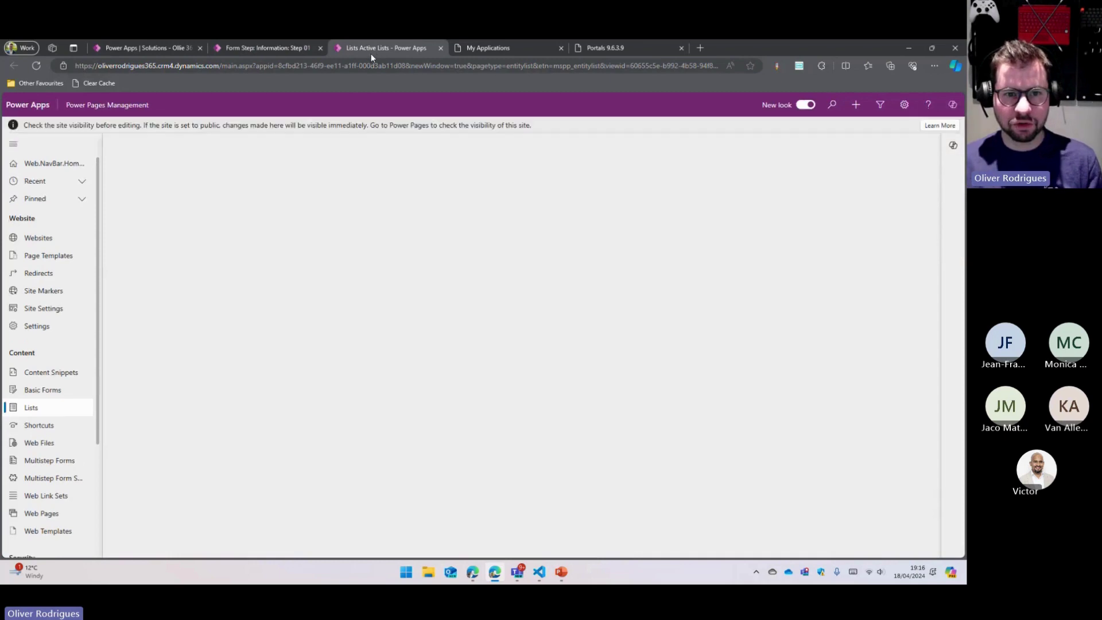
pyautogui.moveTo(370, 53); pyautogui.dragTo(265, 48)
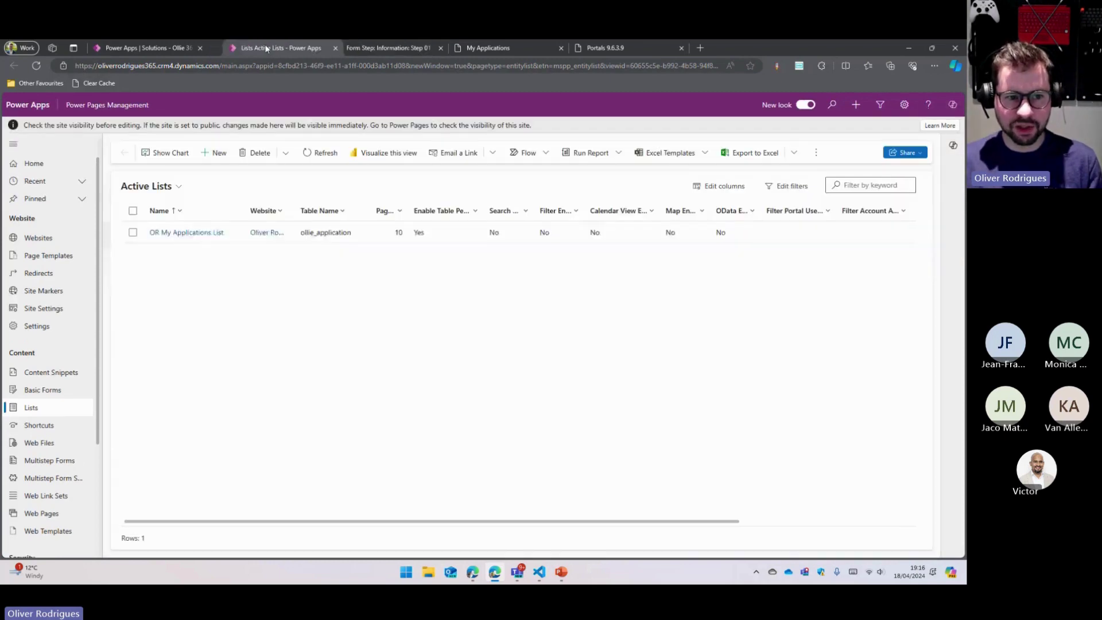
pyautogui.click(464, 235)
pyautogui.doubleClick(464, 235)
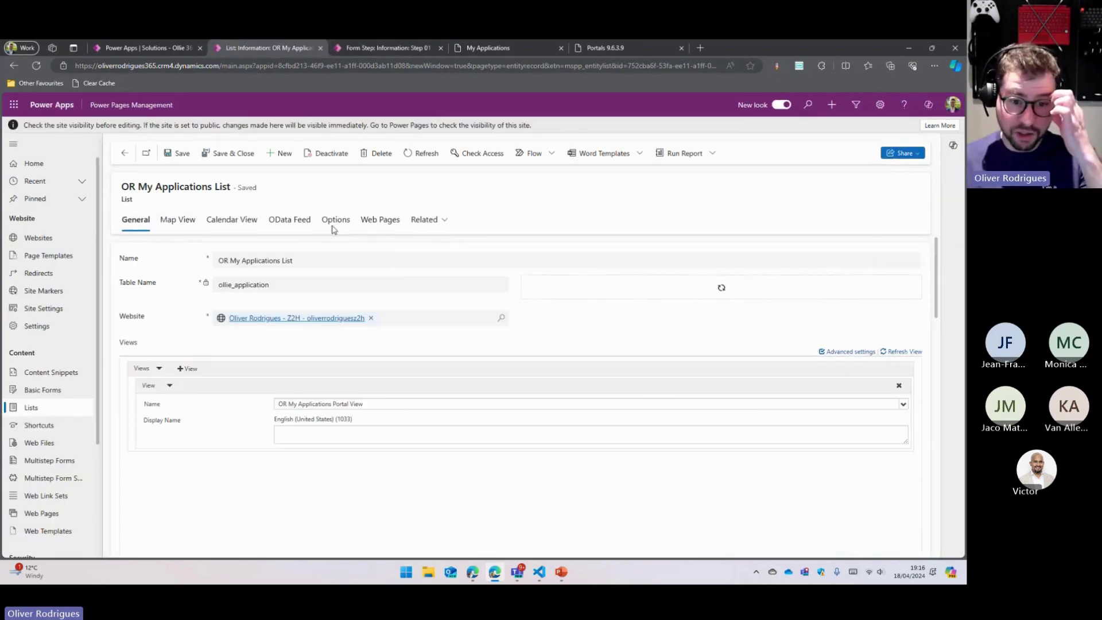
# Step: Add a Create view action to the list's grid configuration with target type Webpage, redirecting to OR Application Form Studio Page
pyautogui.click(339, 227)
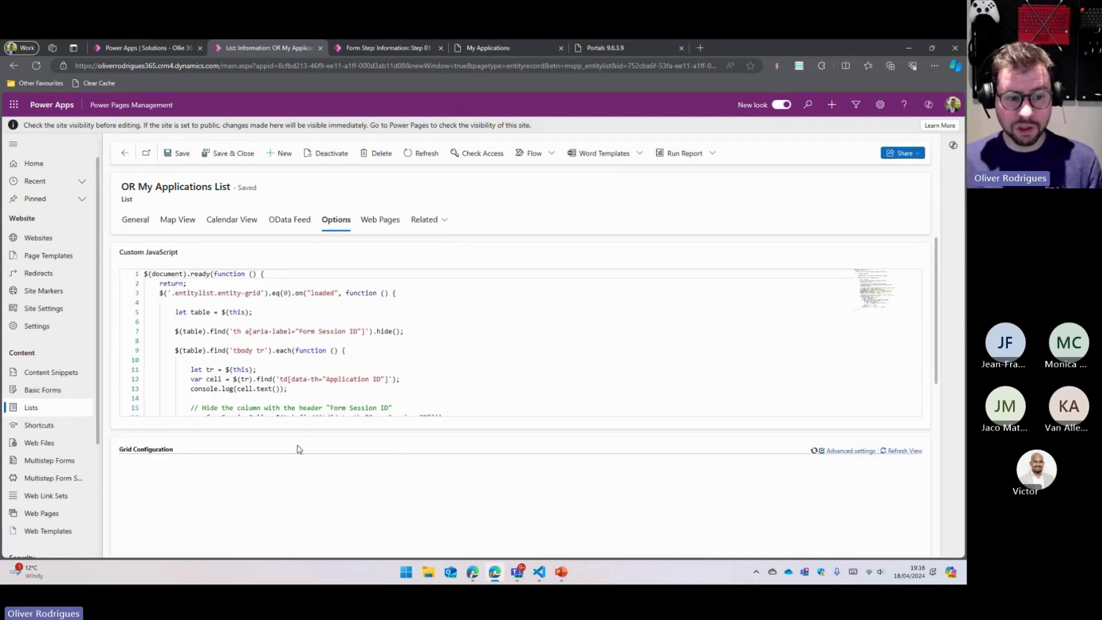
pyautogui.scroll(-3, 192, 422)
pyautogui.click(188, 325)
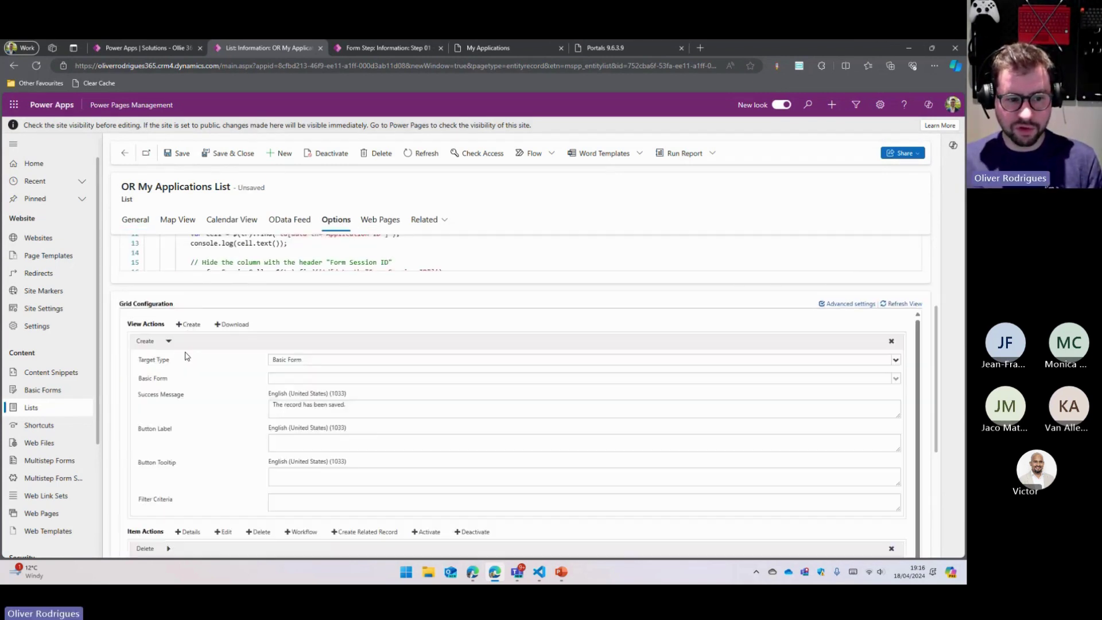
pyautogui.click(346, 360)
pyautogui.click(294, 385)
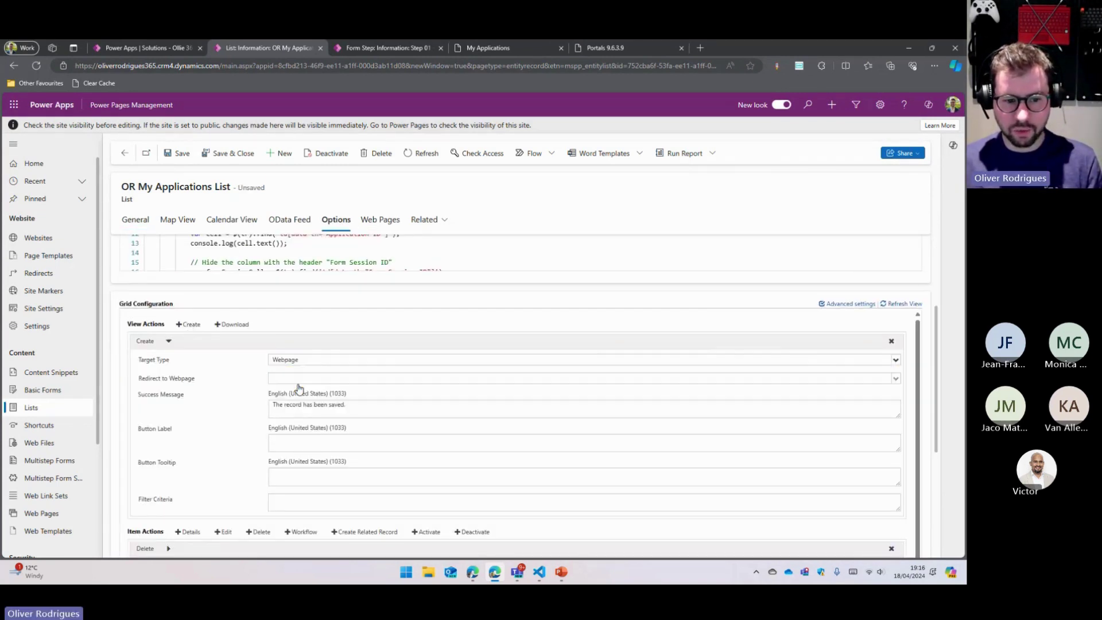
pyautogui.click(301, 379)
pyautogui.write('or')
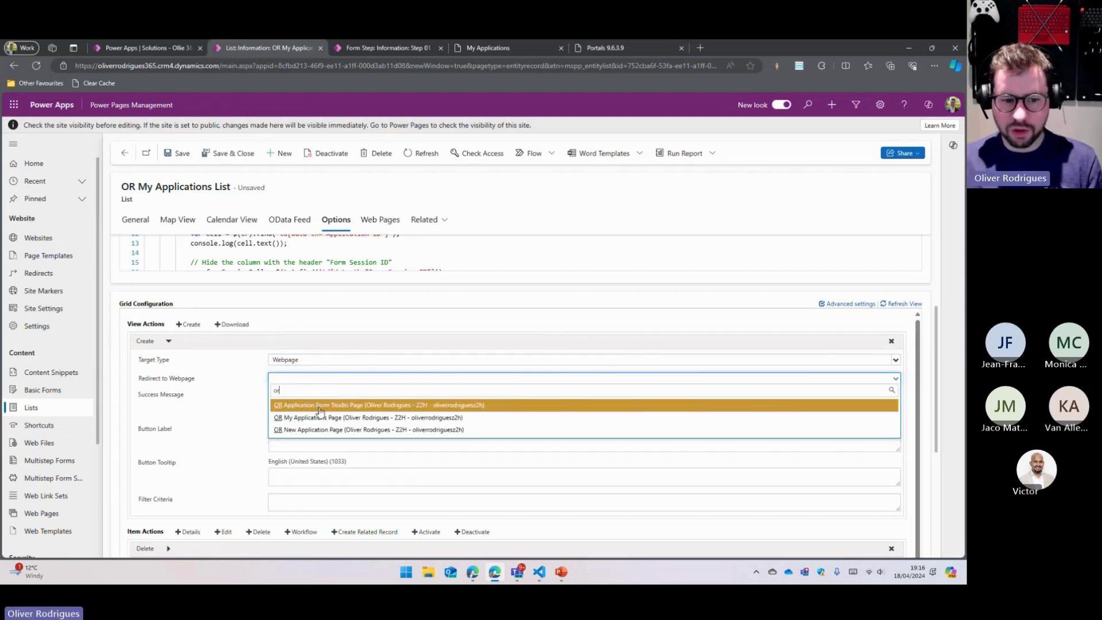
pyautogui.click(337, 405)
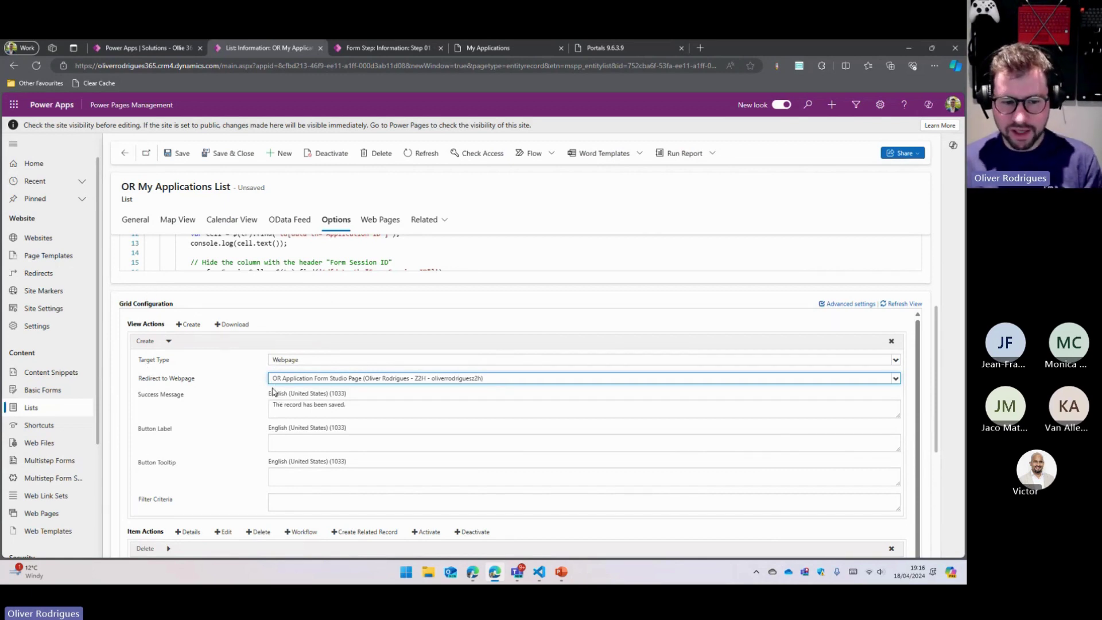
# Step: Add an Edit item action with target type Webpage, redirecting to OR Application Form Studio Page, and save and close the list
pyautogui.scroll(-3, 275, 390)
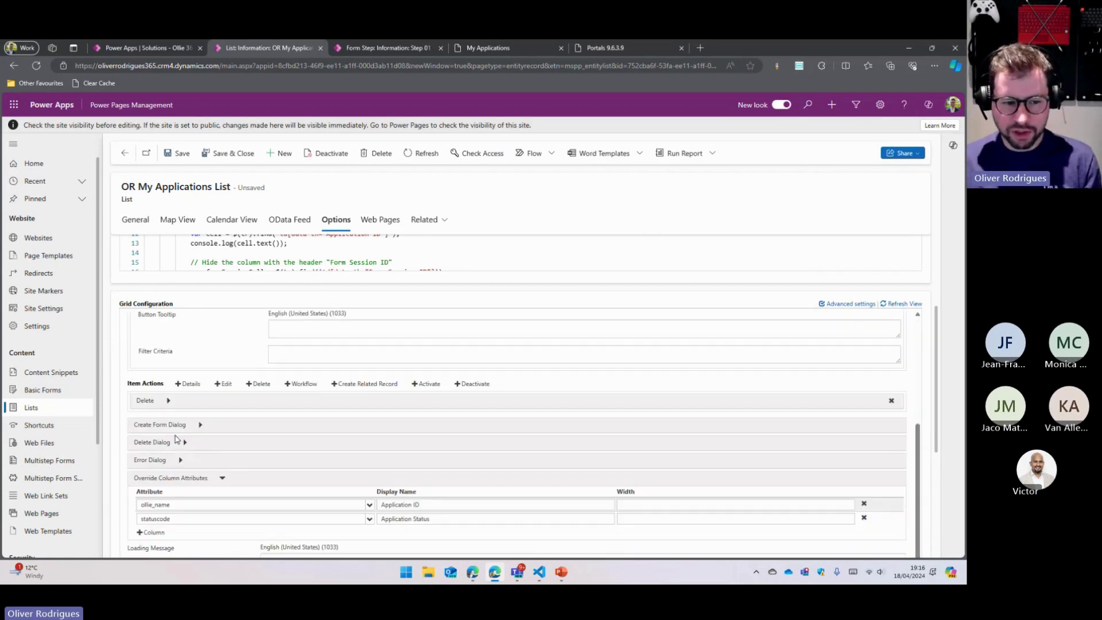
pyautogui.click(223, 384)
pyautogui.click(313, 439)
pyautogui.click(316, 458)
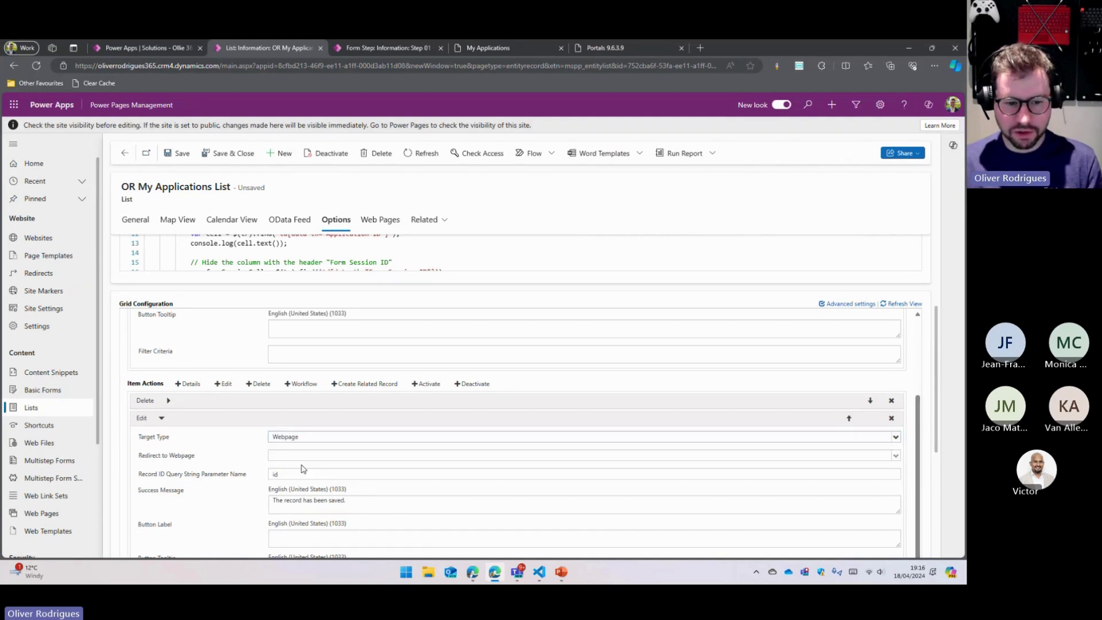
pyautogui.click(319, 457)
pyautogui.write('OR')
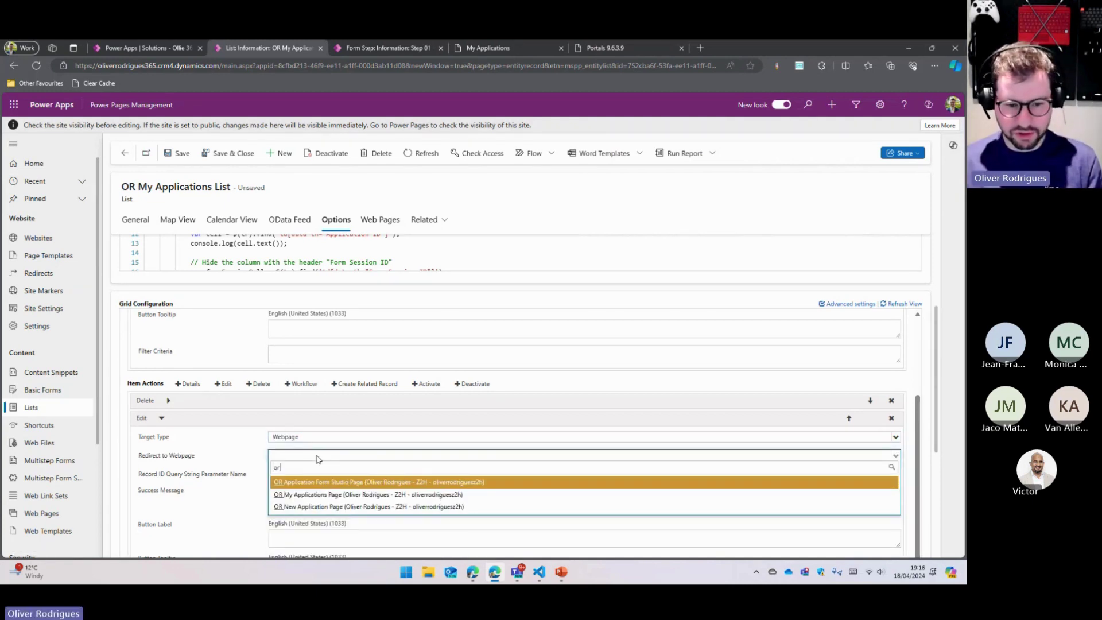
pyautogui.click(427, 482)
pyautogui.click(178, 153)
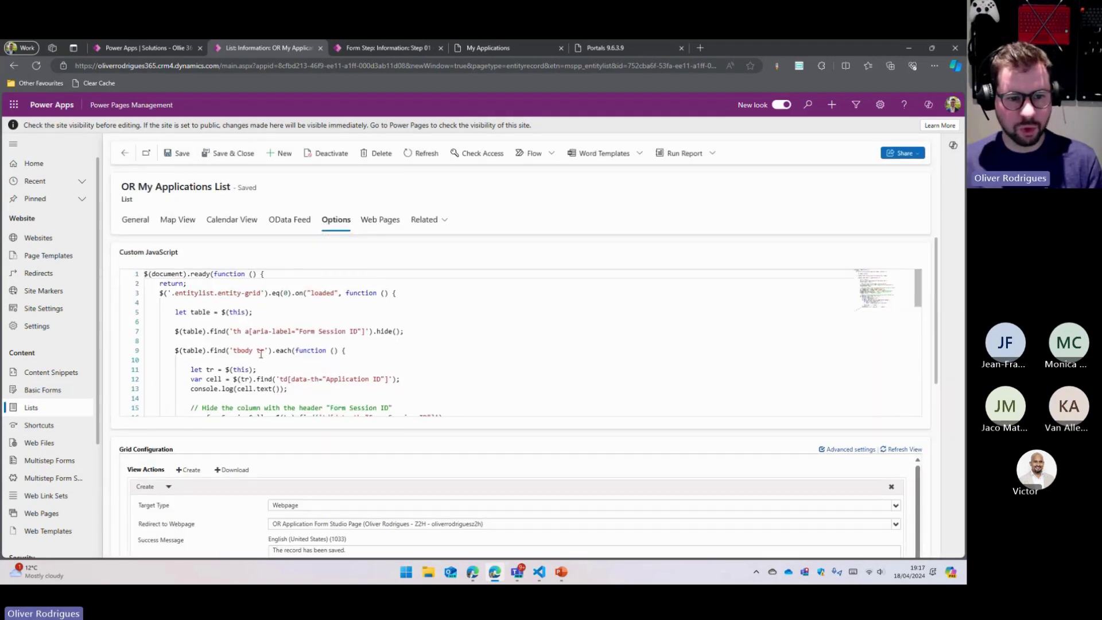
pyautogui.tripleClick(174, 283)
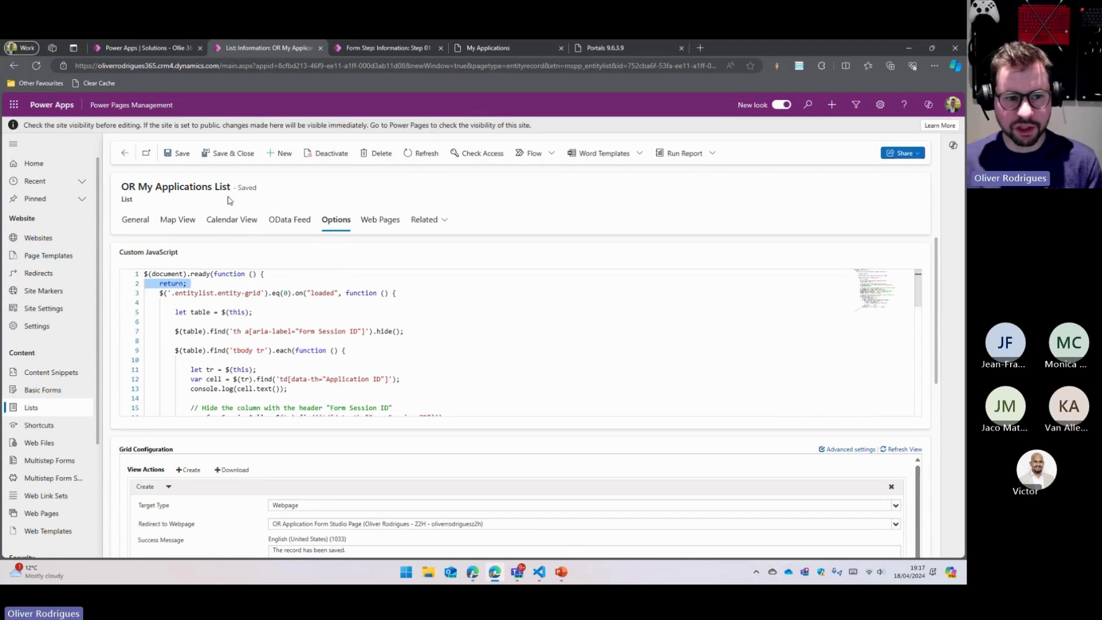
pyautogui.click(230, 153)
# Step: Clear the portal's config data and start a new application from the My Applications page
pyautogui.hotkey('ctrl', 'Tab')
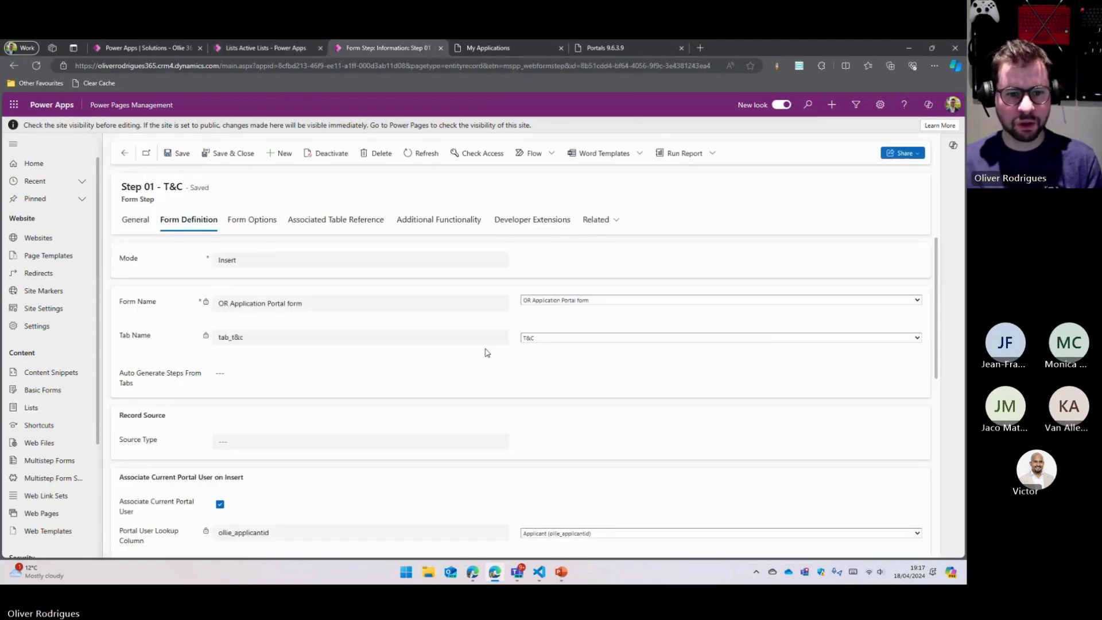
pyautogui.hotkey('ctrl', 'Tab')
pyautogui.hotkey('ctrl', 'Tab')
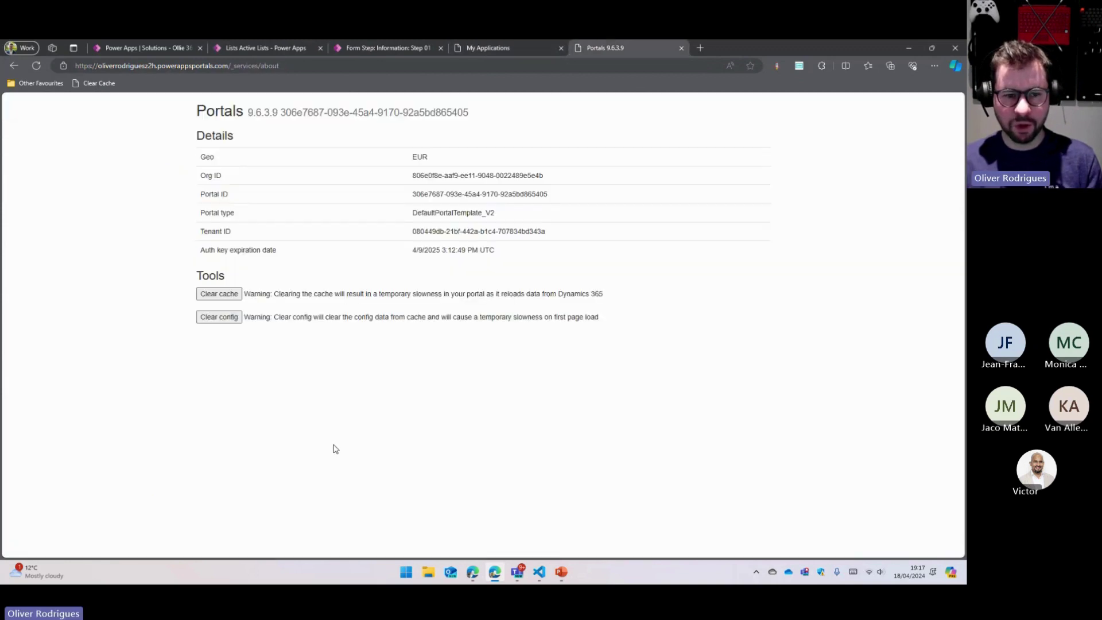
pyautogui.click(218, 317)
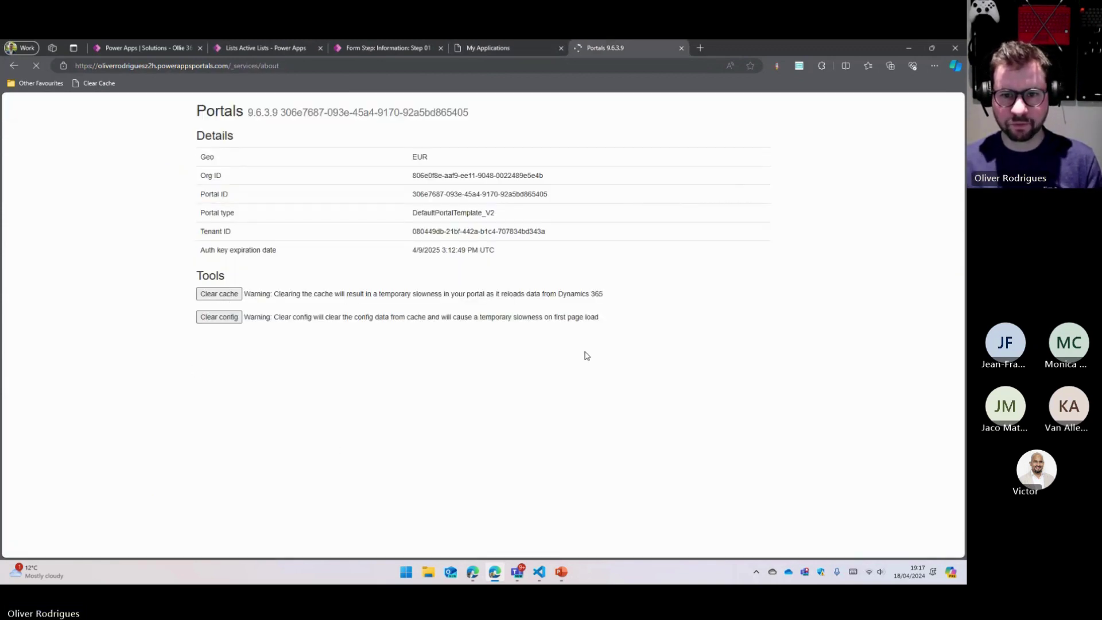
pyautogui.hotkey('ctrl', 'shift', 'Tab')
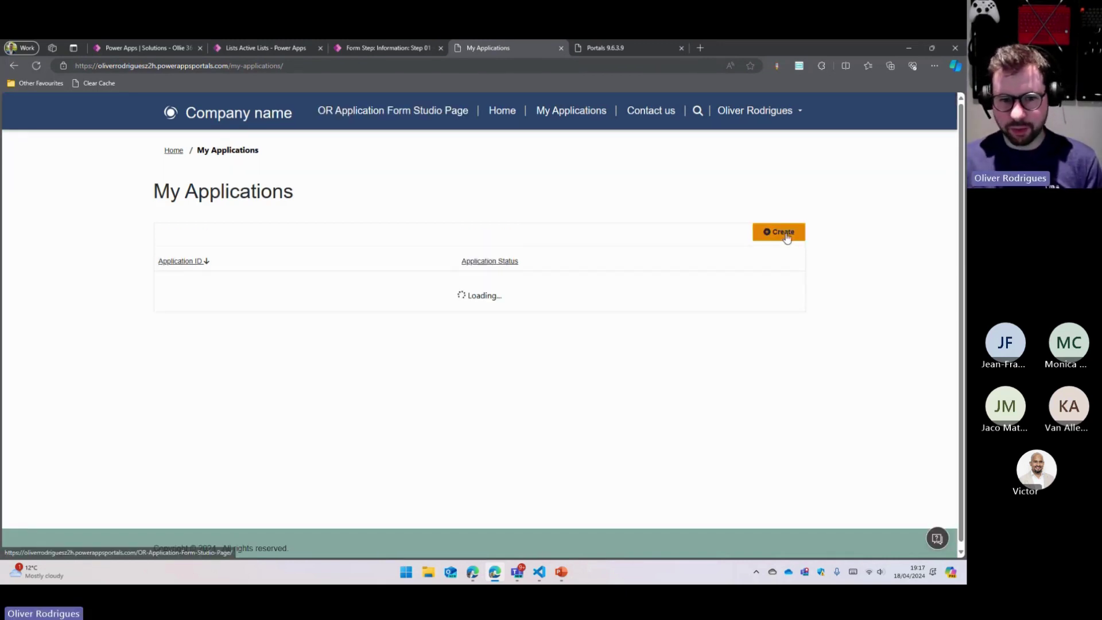
pyautogui.click(775, 232)
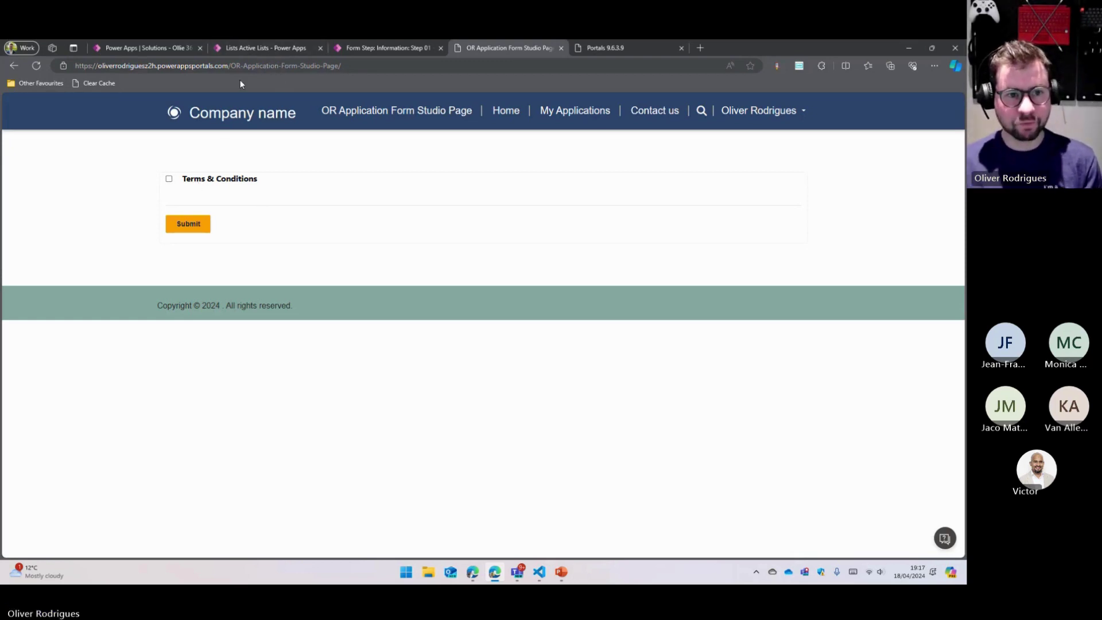
# Step: Return to the Step 01 - T&C record and create its next form step, naming it Step 02
pyautogui.click(274, 47)
pyautogui.click(358, 48)
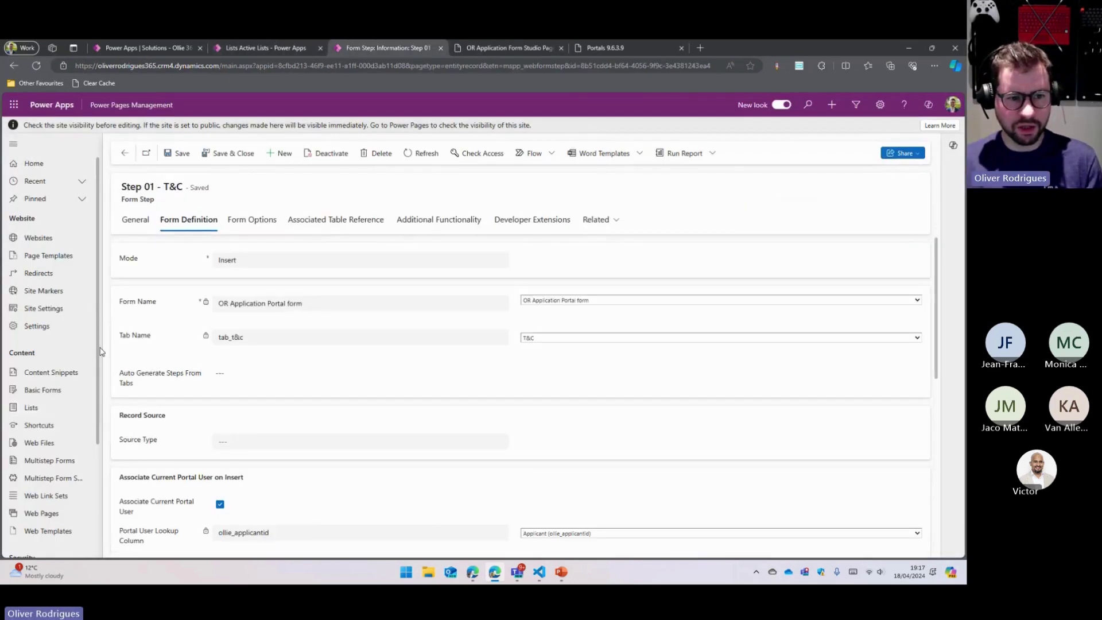
pyautogui.click(123, 221)
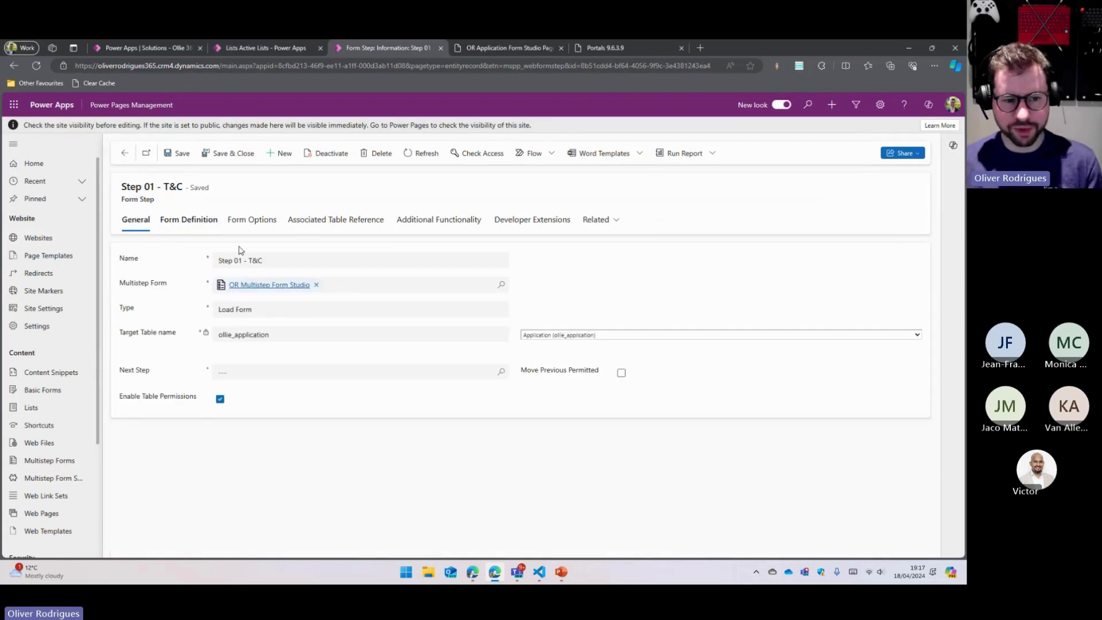
pyautogui.click(298, 374)
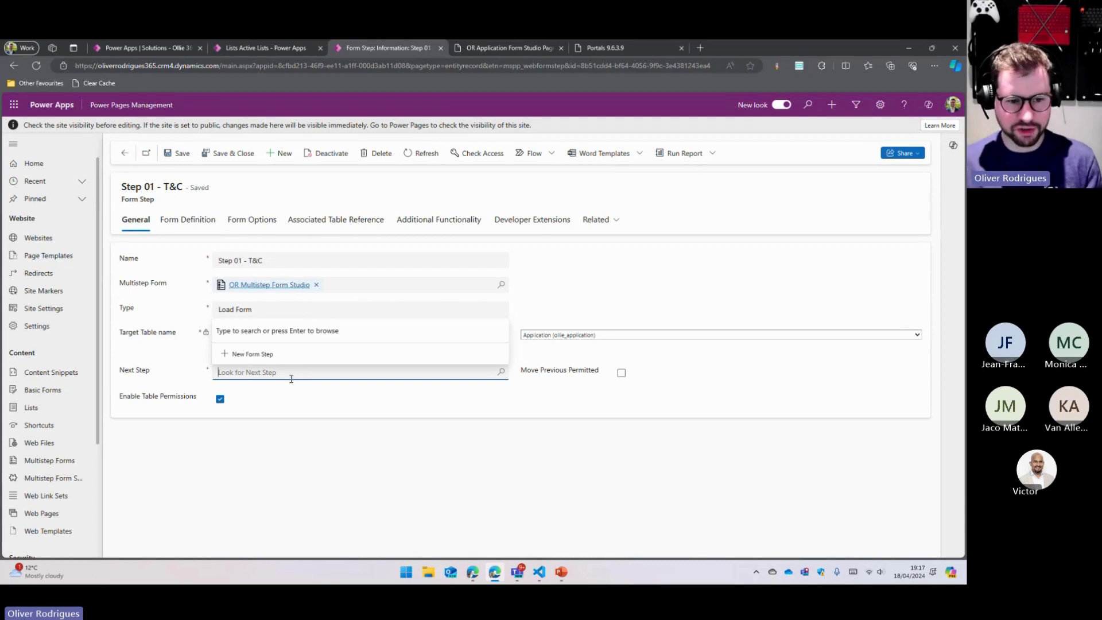
pyautogui.click(252, 354)
pyautogui.click(265, 260)
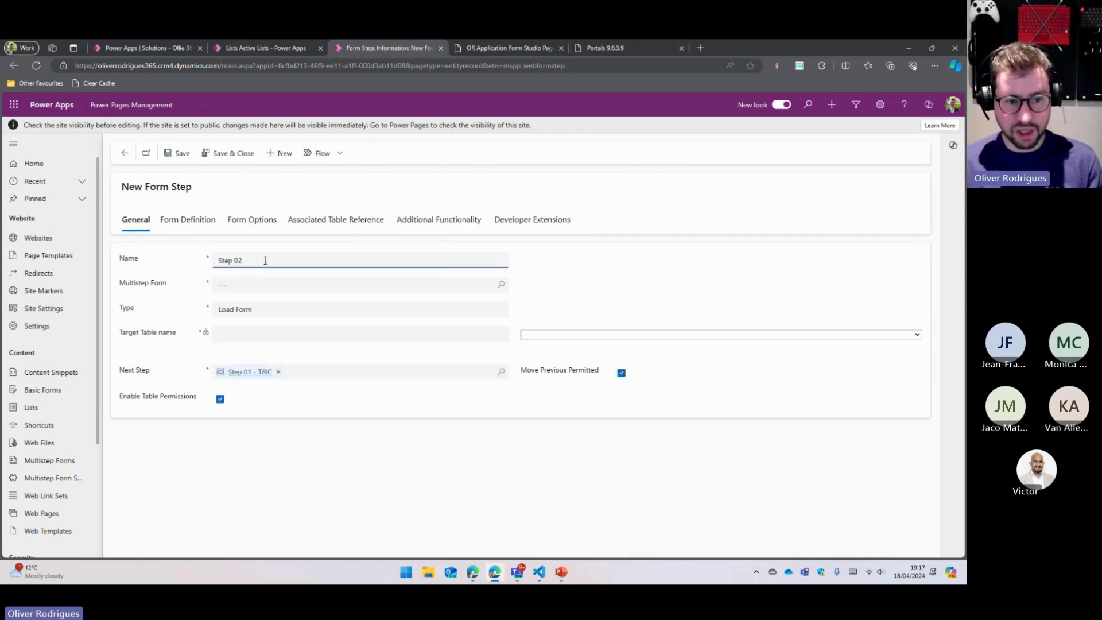
# Step: Assign Step 02 to OR Multistep Form Studio with target table Application (ollie_application), and clear its prefilled next step
pyautogui.click(265, 285)
pyautogui.click(275, 323)
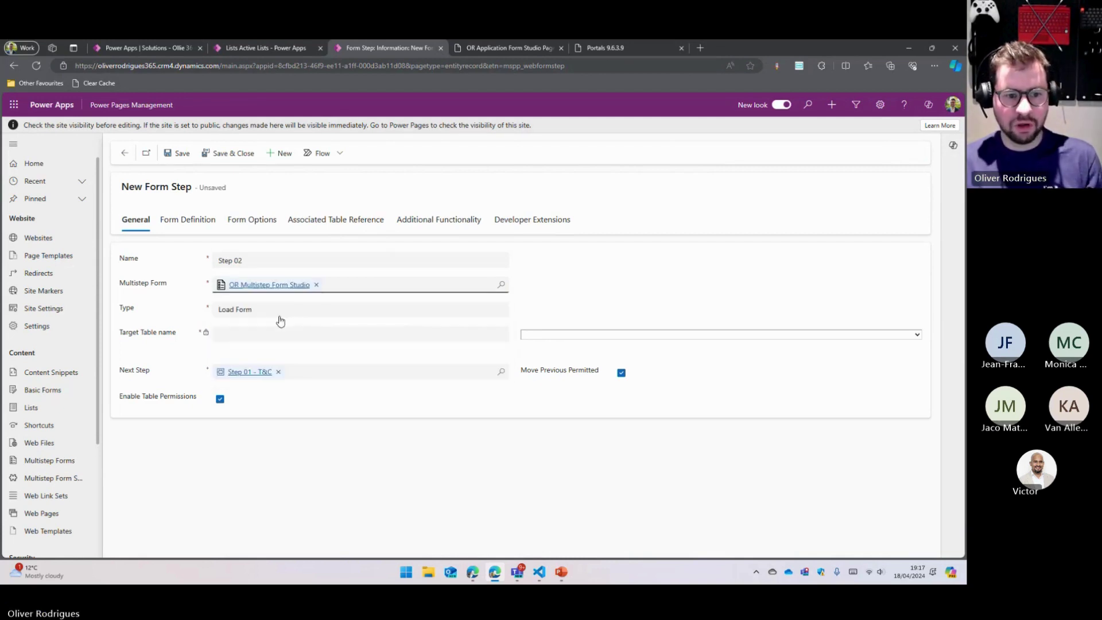
pyautogui.click(550, 335)
pyautogui.write('appaction)')
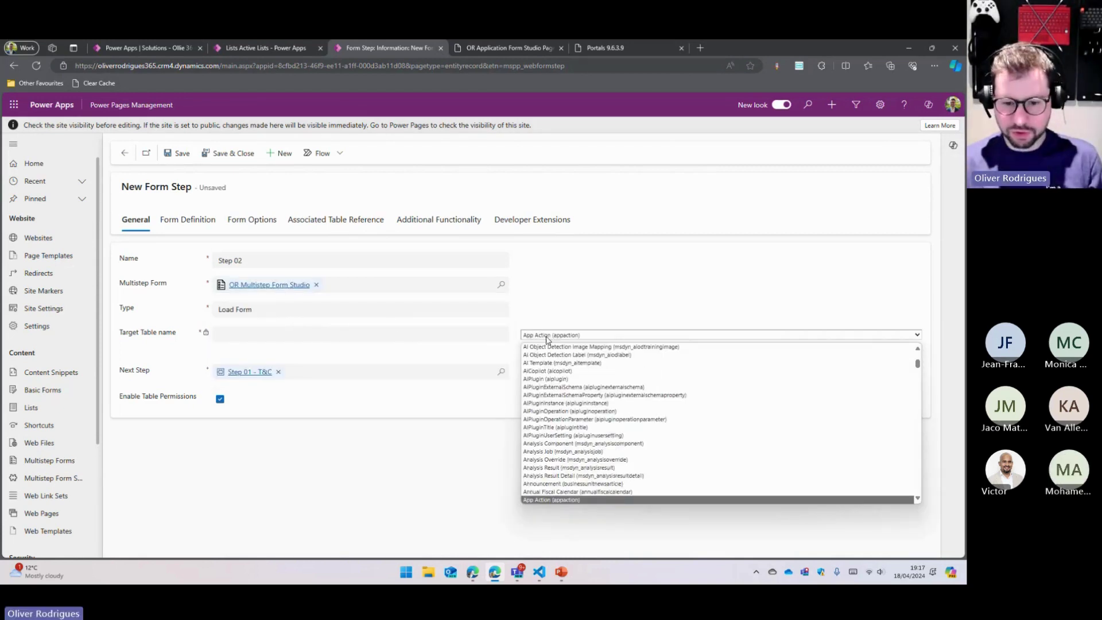
pyautogui.press('Return')
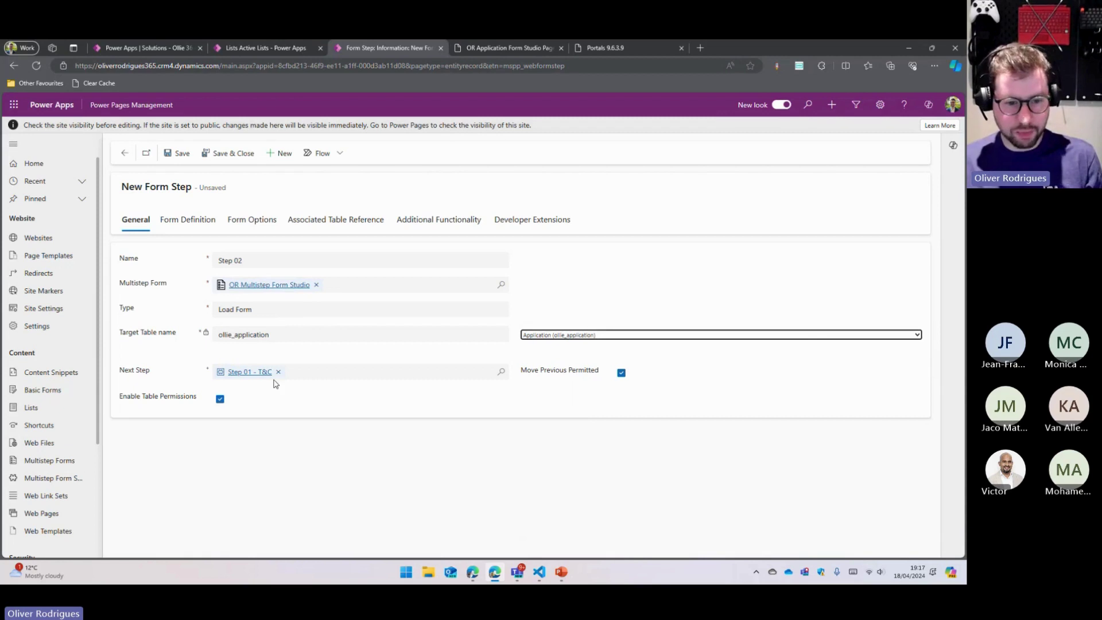
pyautogui.moveTo(122, 374); pyautogui.dragTo(150, 377)
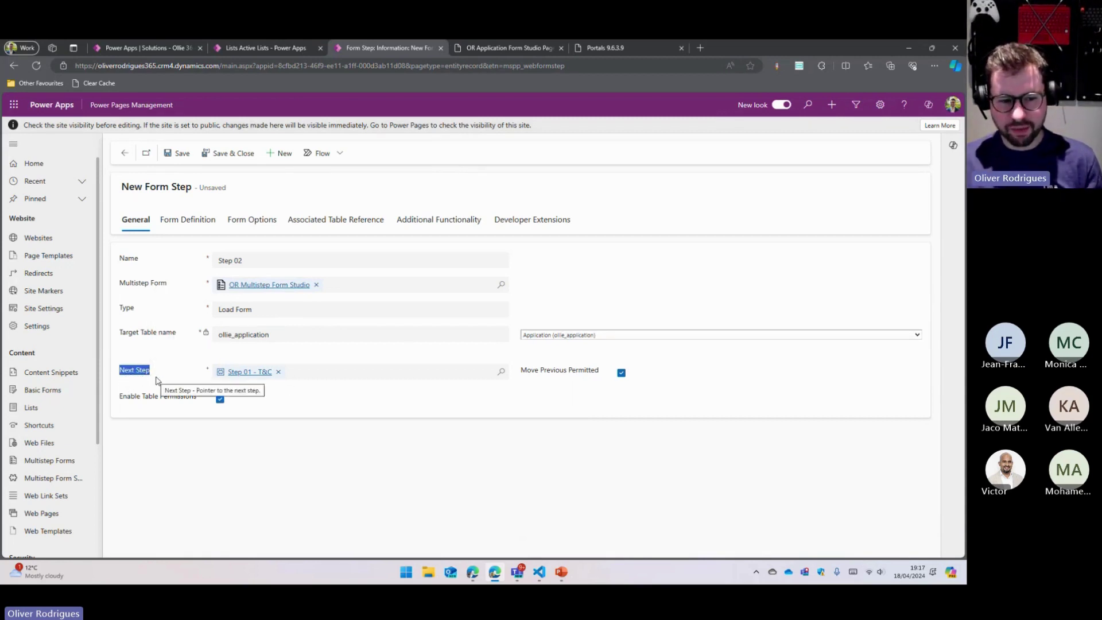
pyautogui.click(278, 372)
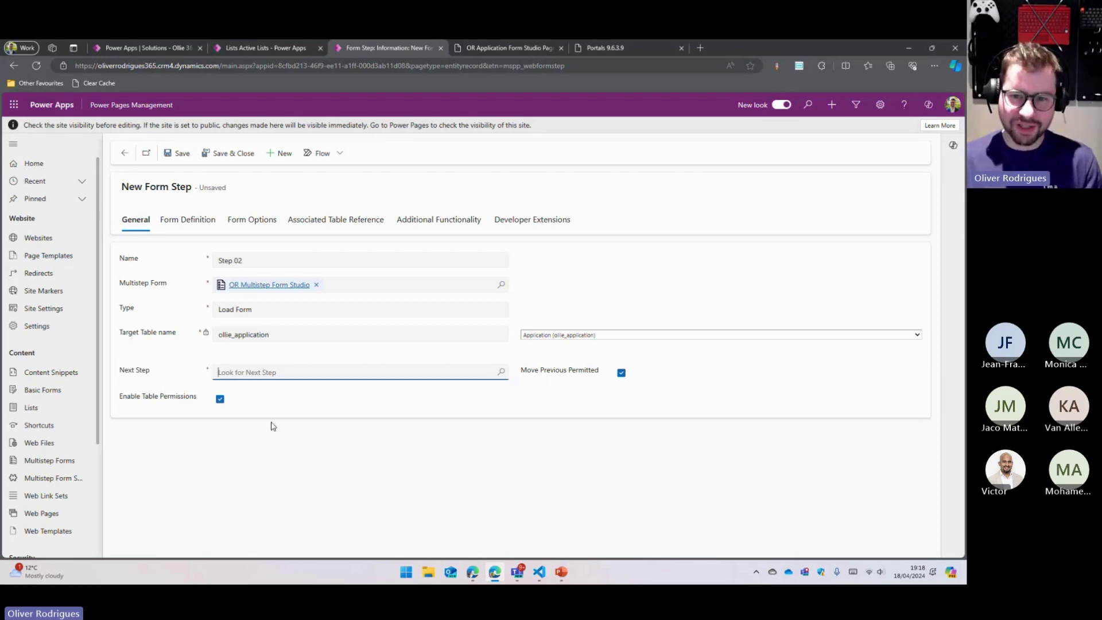
pyautogui.click(348, 441)
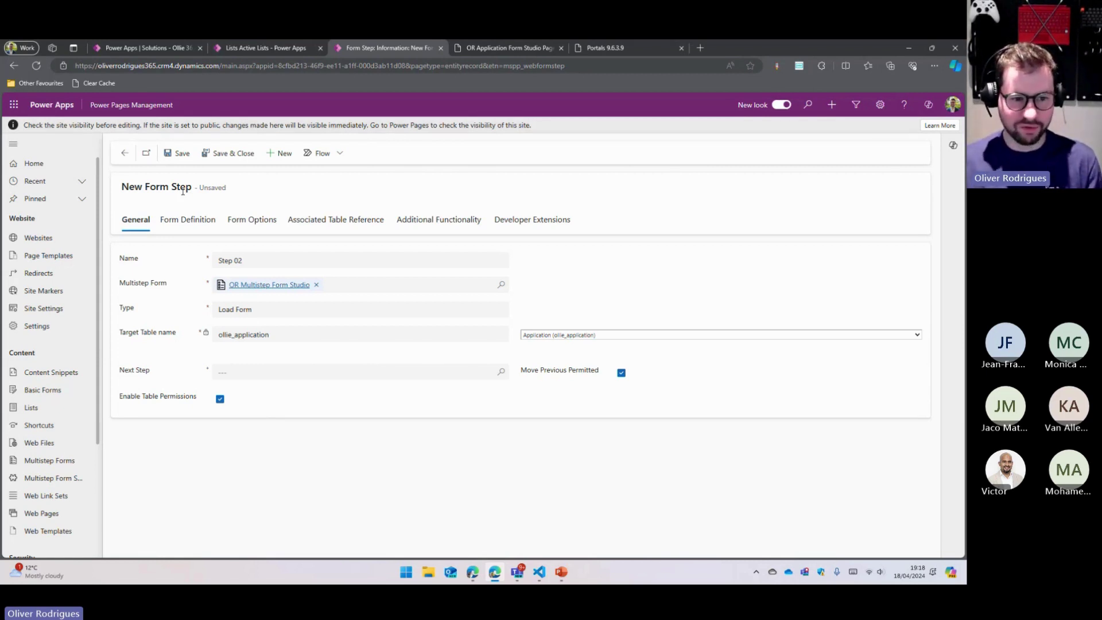
# Step: Define Step 02's form in Edit mode, using OR Application Portal form and its Application Type tab
pyautogui.click(198, 219)
pyautogui.click(263, 260)
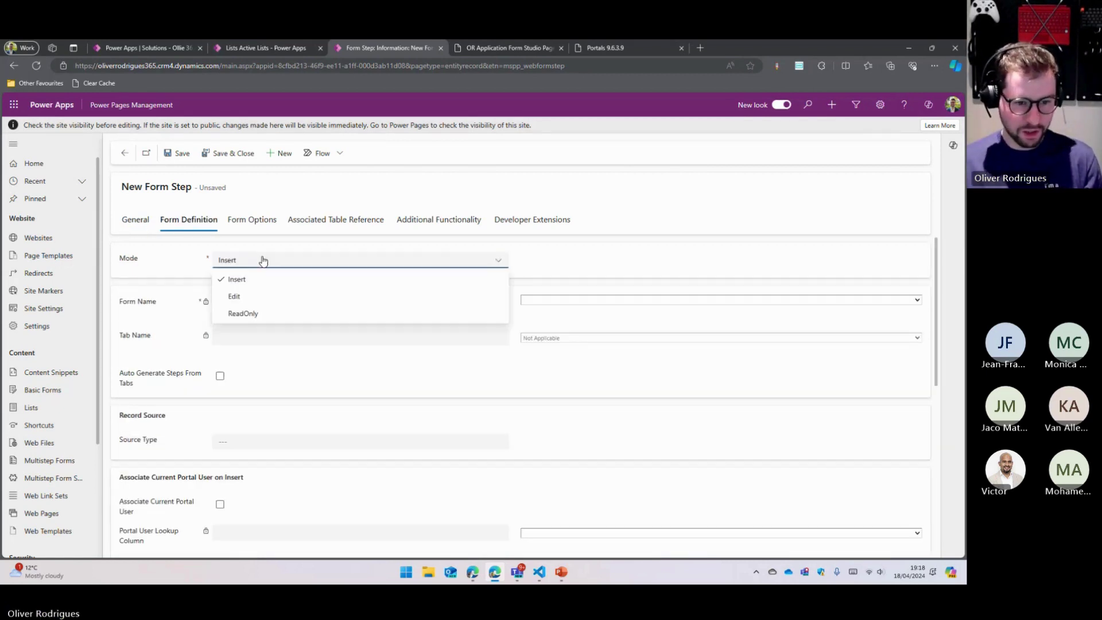
pyautogui.click(263, 297)
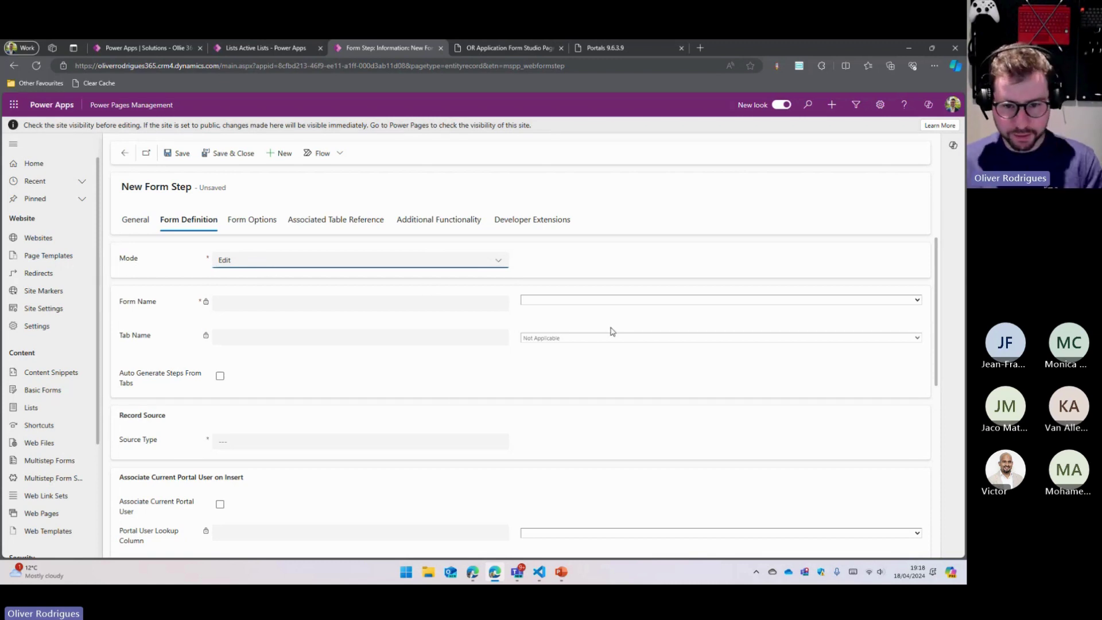
pyautogui.click(613, 301)
pyautogui.click(571, 326)
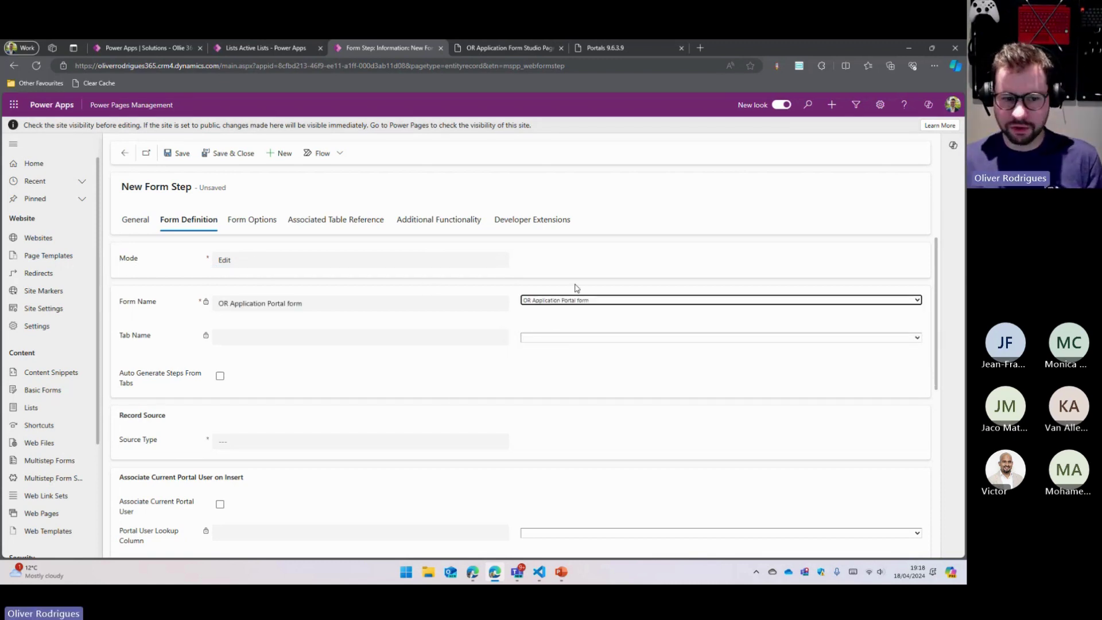
pyautogui.click(578, 337)
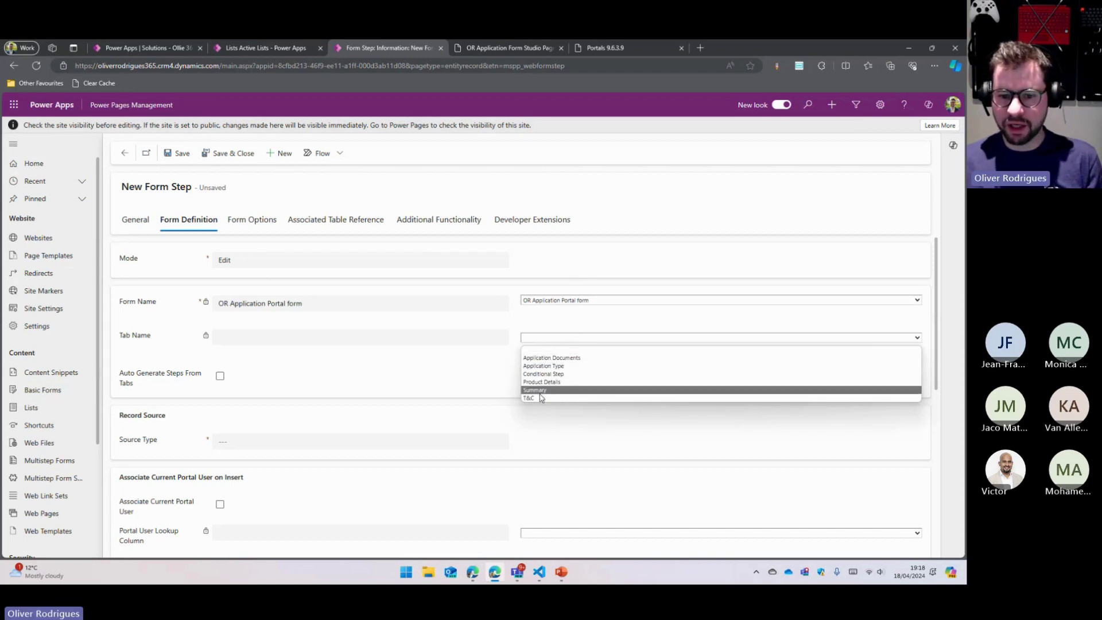
pyautogui.click(560, 369)
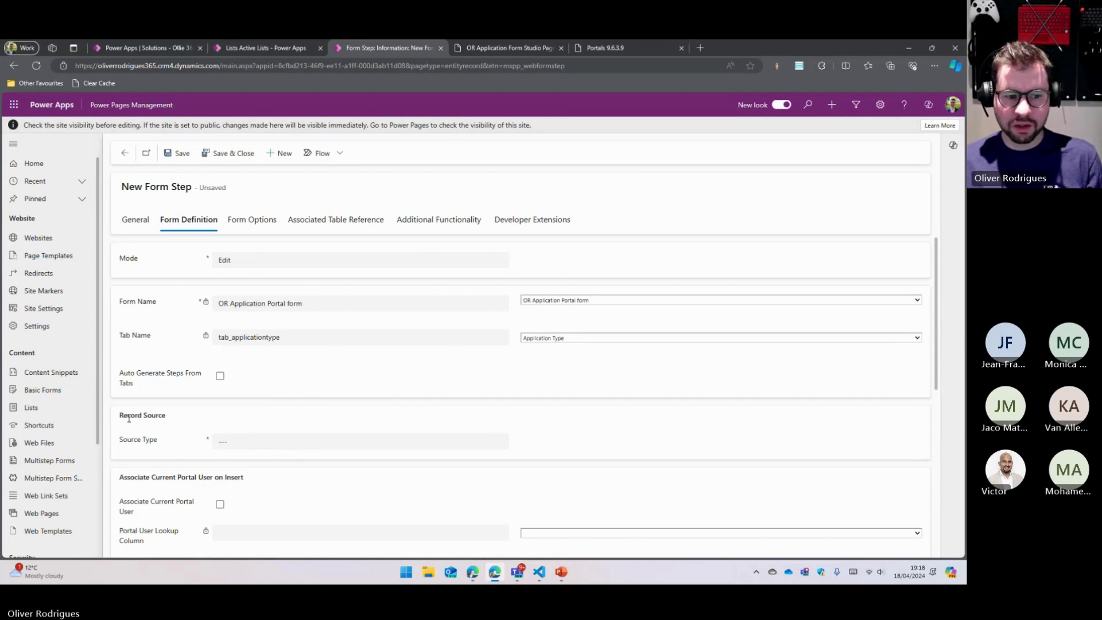
# Step: Set Step 02's record source type to Result From Previous Step and save the form step
pyautogui.click(244, 260)
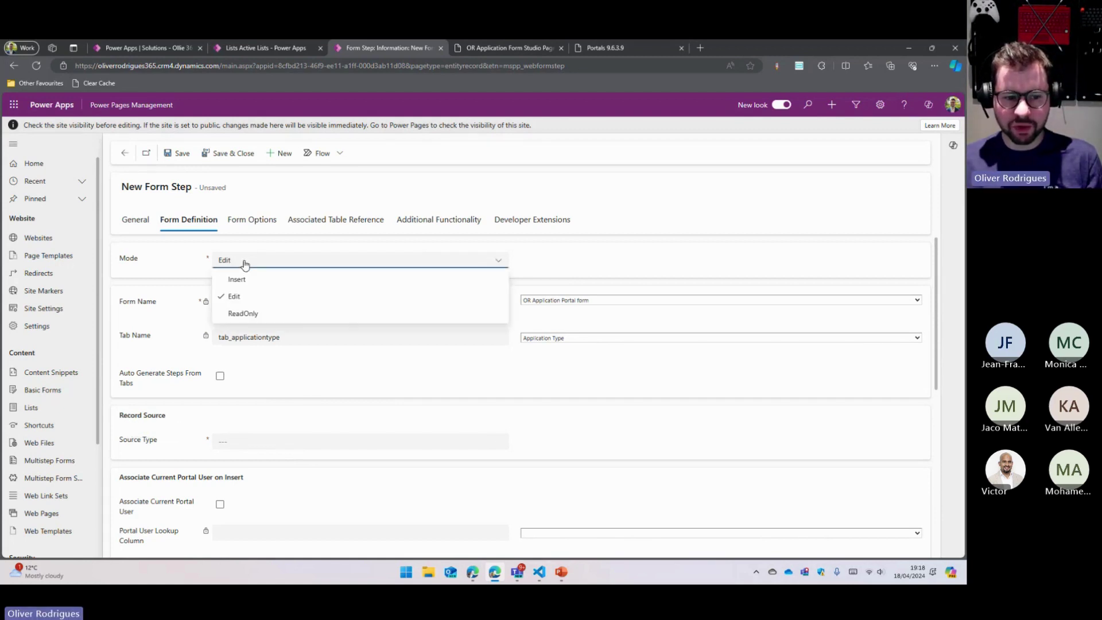
pyautogui.click(246, 258)
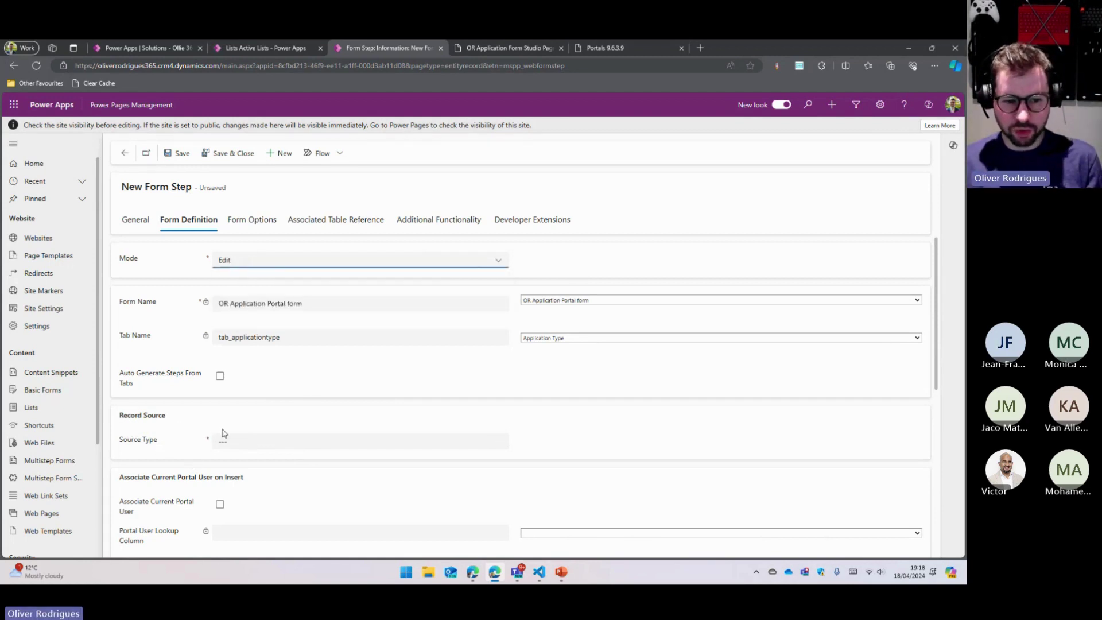
pyautogui.click(244, 442)
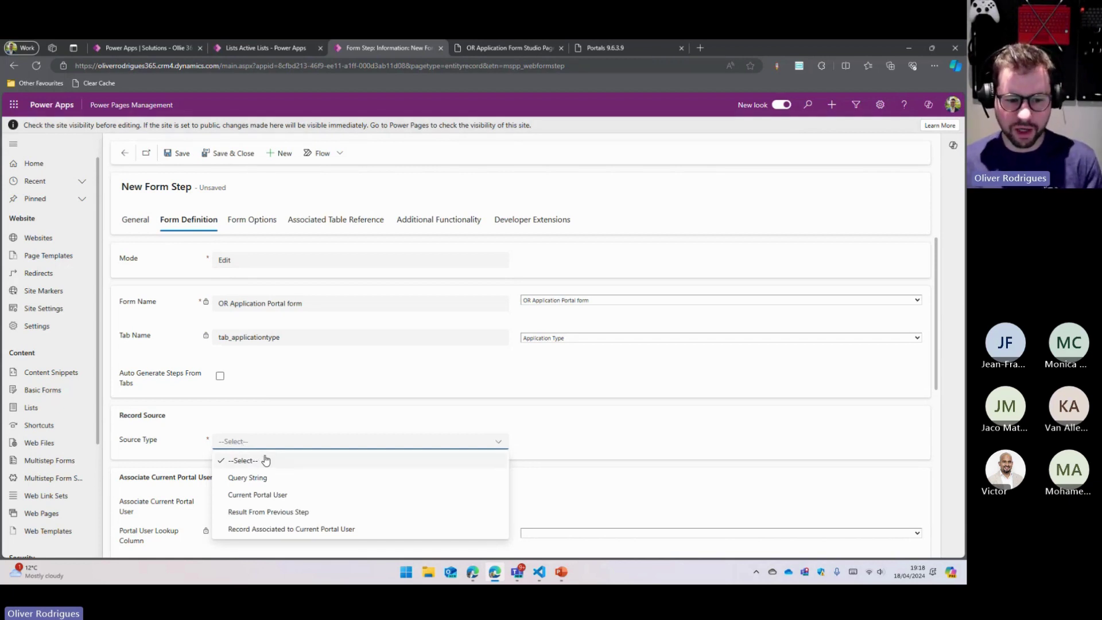
pyautogui.click(272, 519)
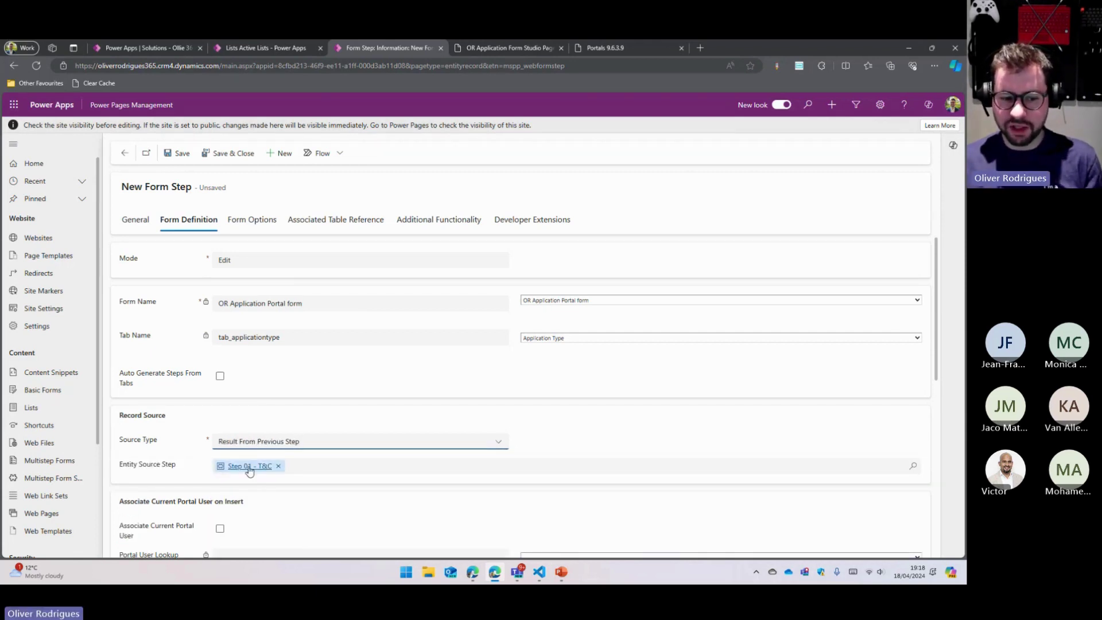
pyautogui.click(177, 153)
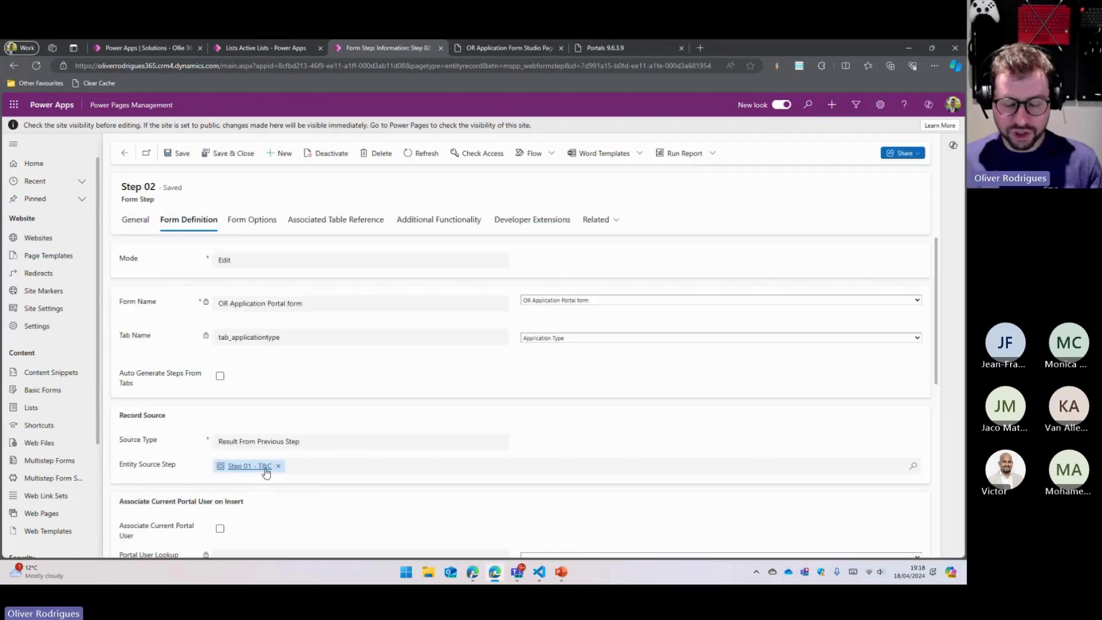
pyautogui.scroll(-3, 265, 473)
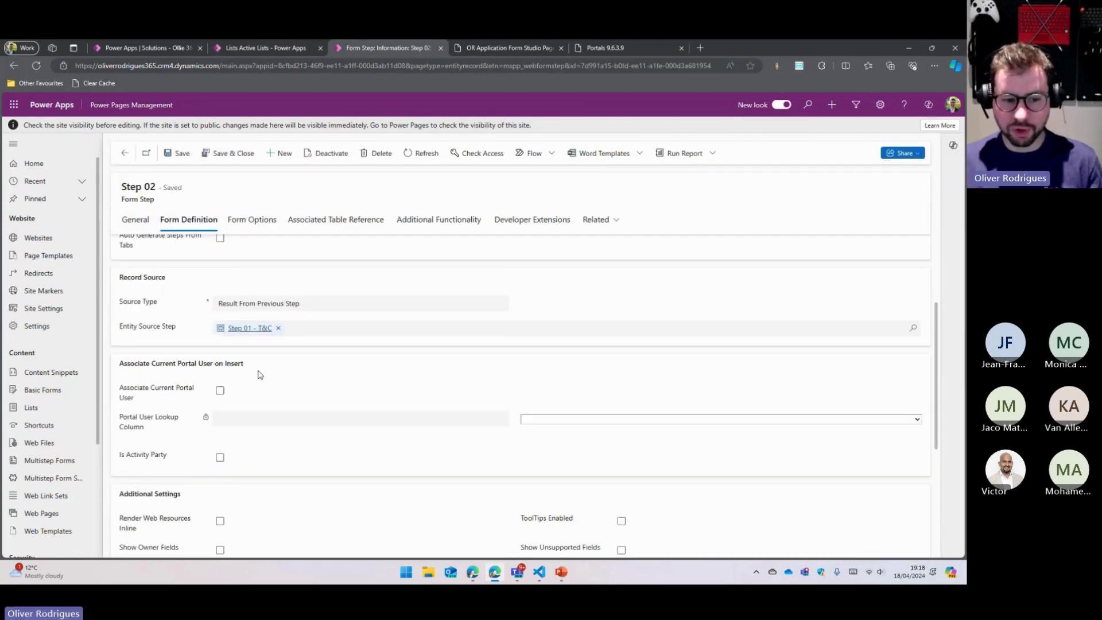
pyautogui.tripleClick(136, 359)
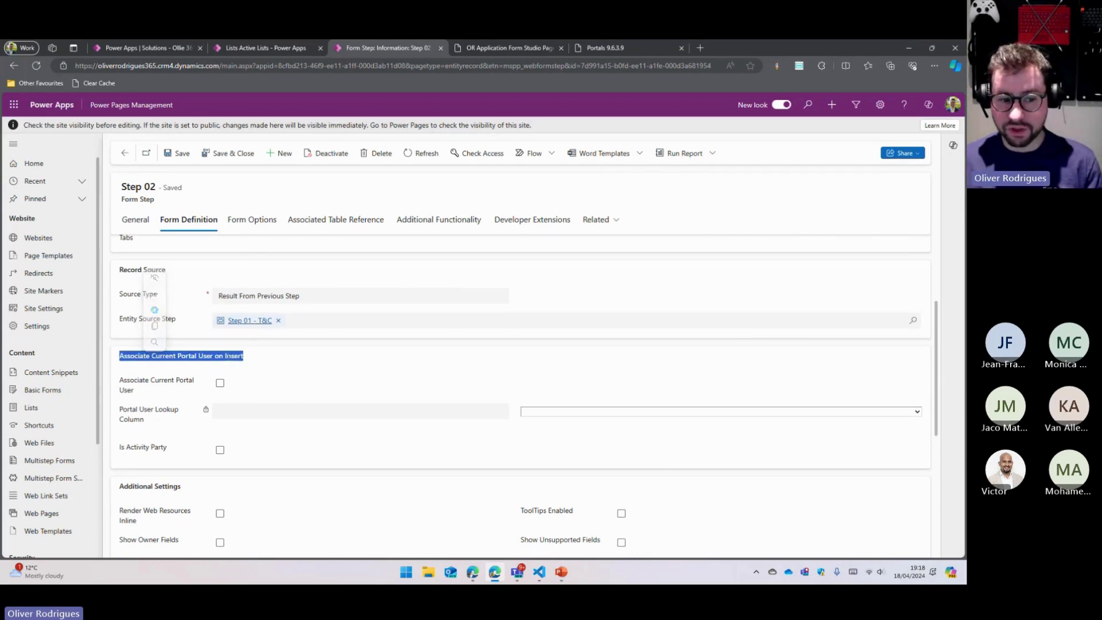
pyautogui.moveTo(215, 356); pyautogui.dragTo(245, 359)
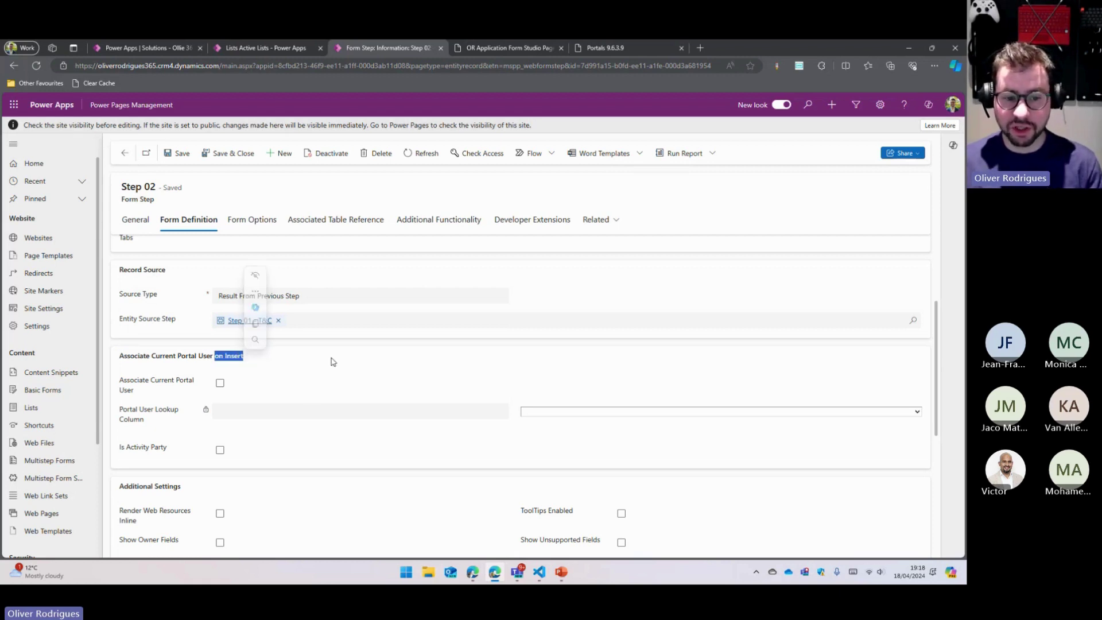
pyautogui.click(352, 347)
pyautogui.scroll(3, 300, 408)
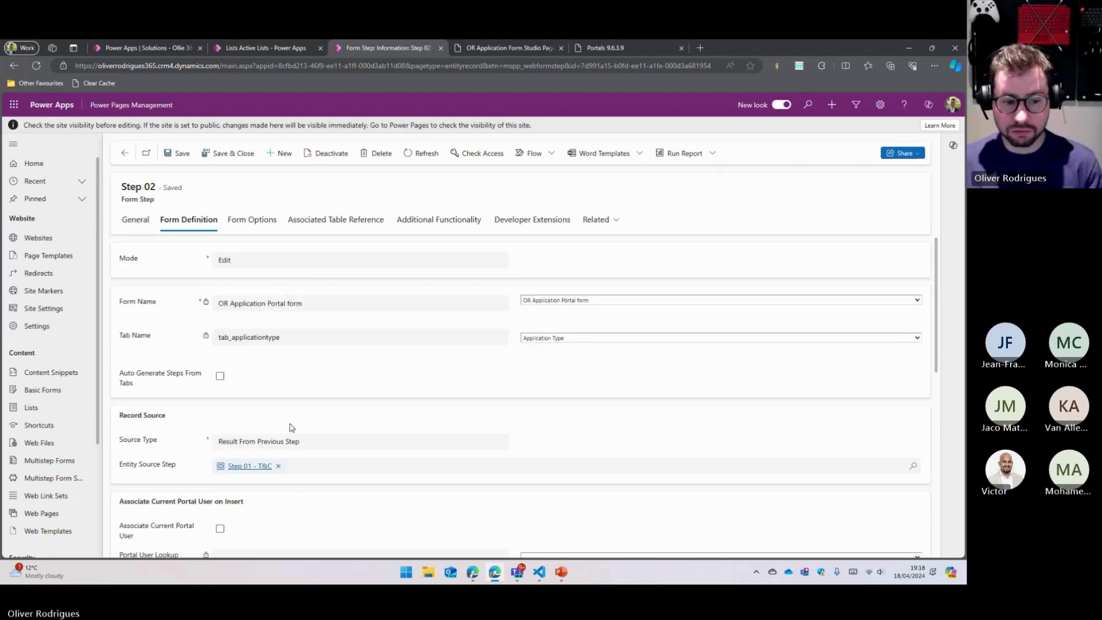
# Step: Create a new form step from Step 02's Next Step lookup and name it Step 03
pyautogui.click(135, 220)
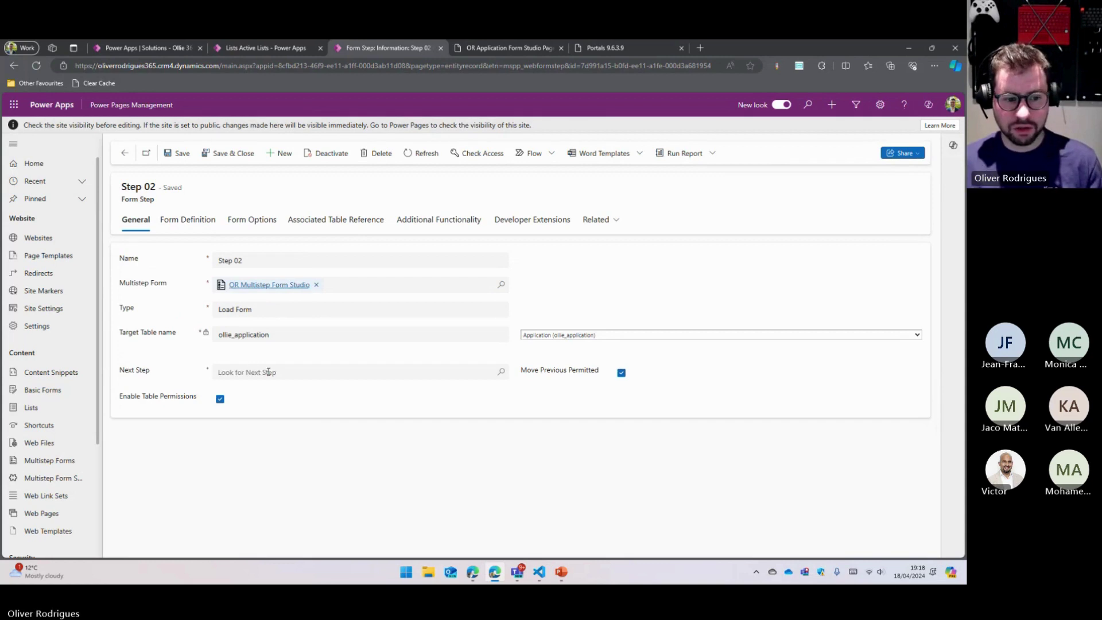
pyautogui.click(265, 373)
pyautogui.click(253, 354)
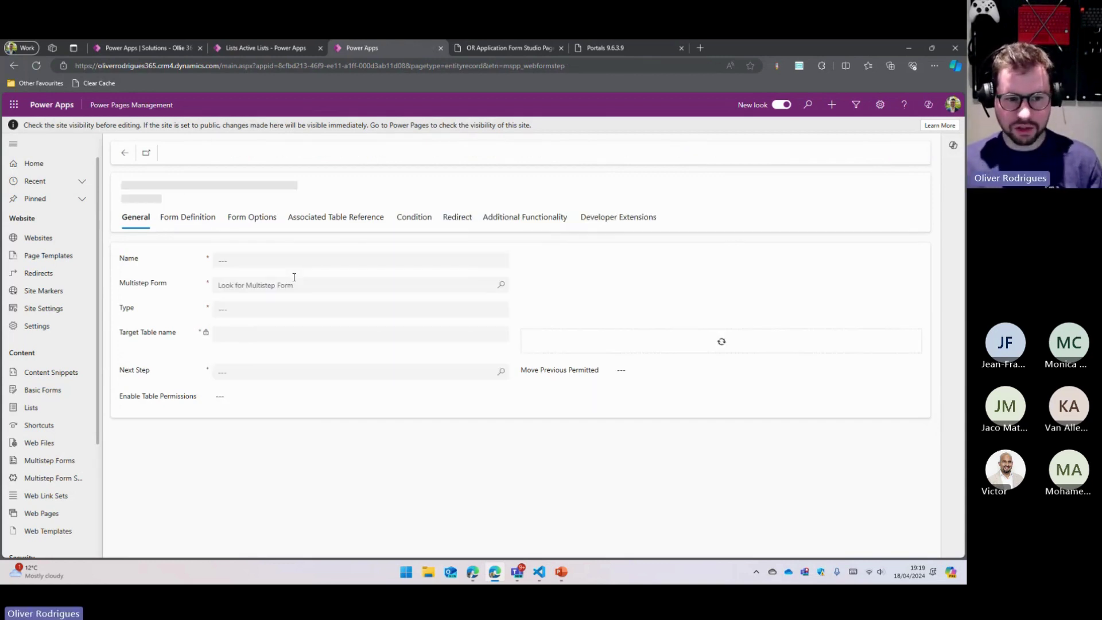
pyautogui.click(291, 257)
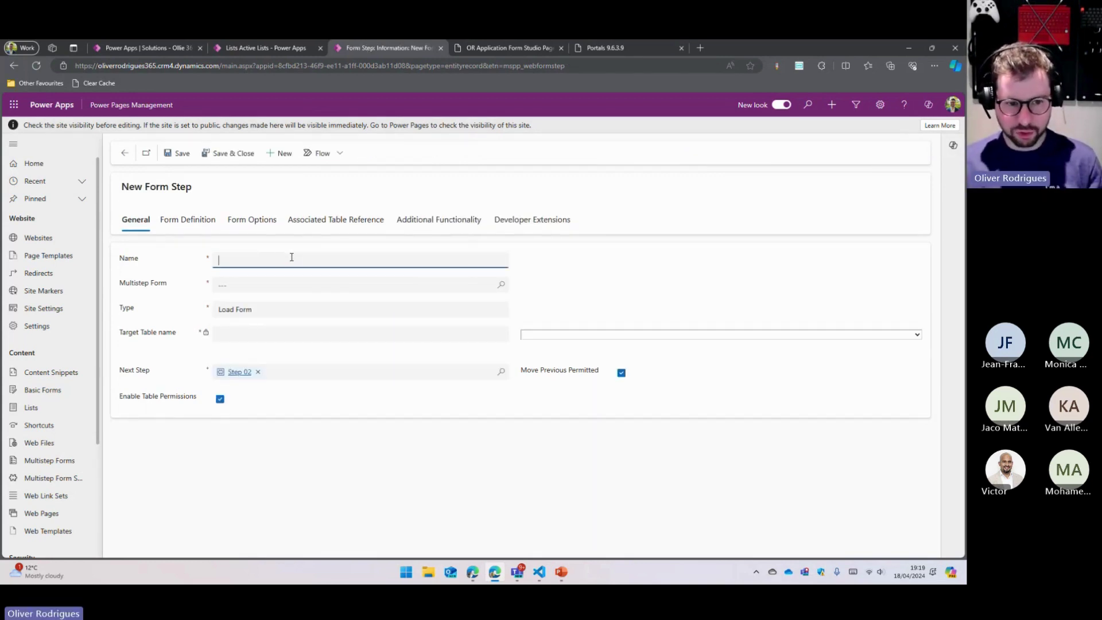
pyautogui.write('Step 03')
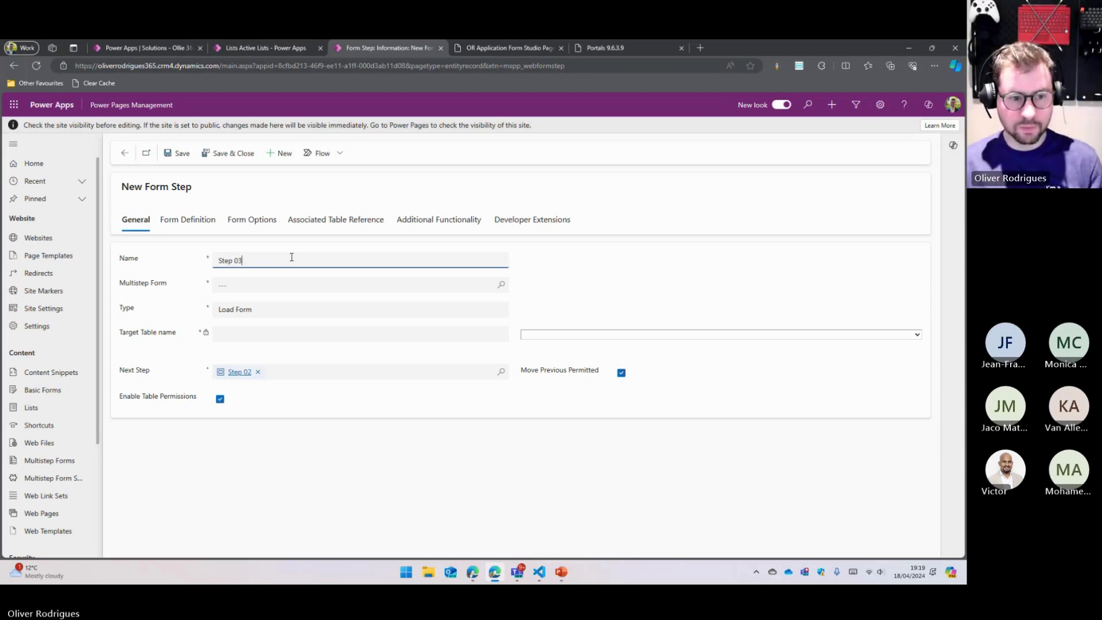
# Step: Assign Step 03 to OR Multistep Form Studio with target table Contact (contact), and clear its prefilled next step
pyautogui.click(335, 283)
pyautogui.click(309, 326)
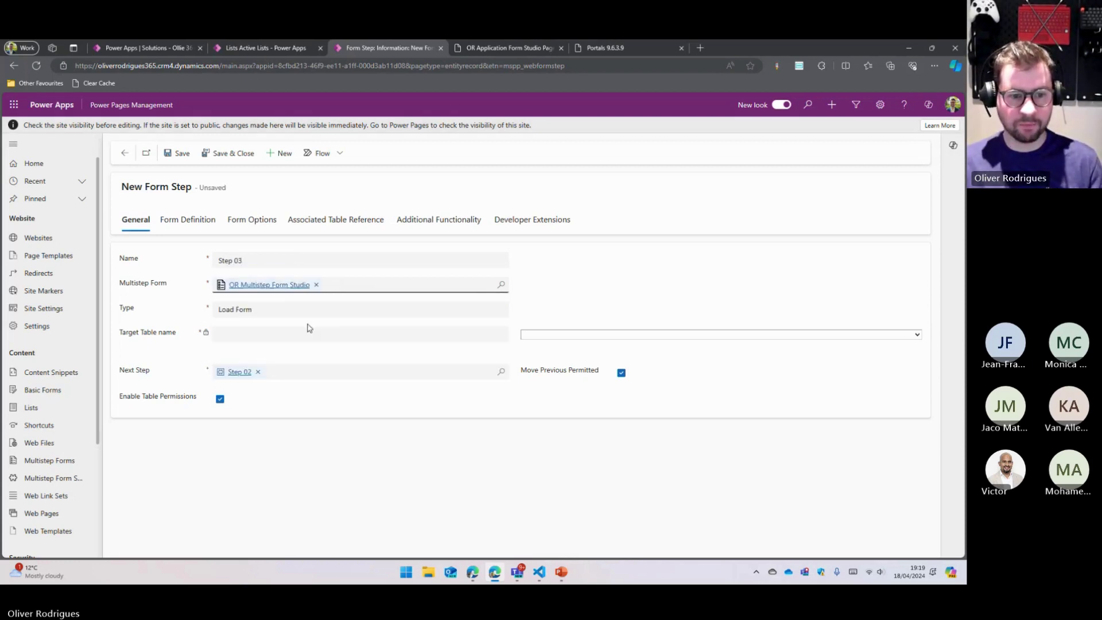
pyautogui.click(531, 335)
pyautogui.write('contact')
pyautogui.press('Return')
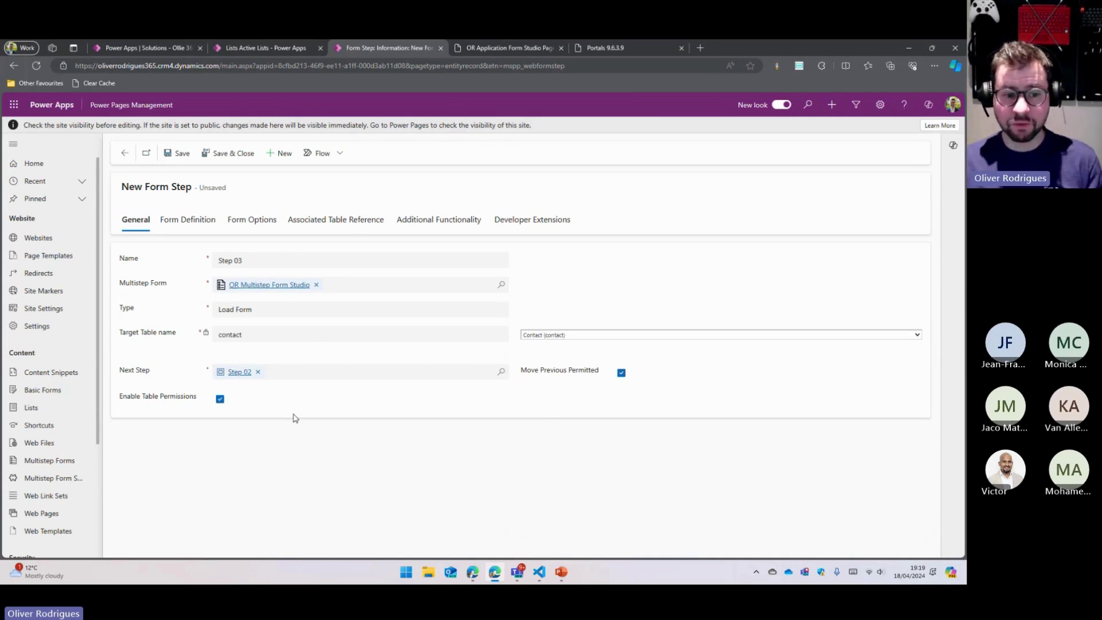
pyautogui.click(257, 371)
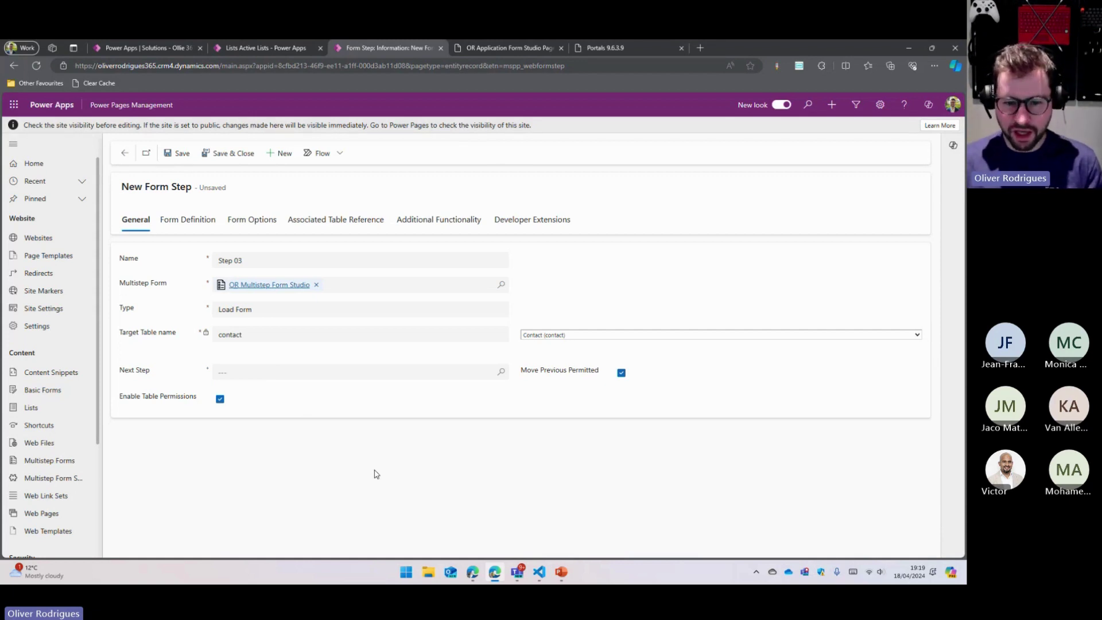
# Step: Set Step 03's form definition to Edit mode and choose OR Contact Application form
pyautogui.click(185, 219)
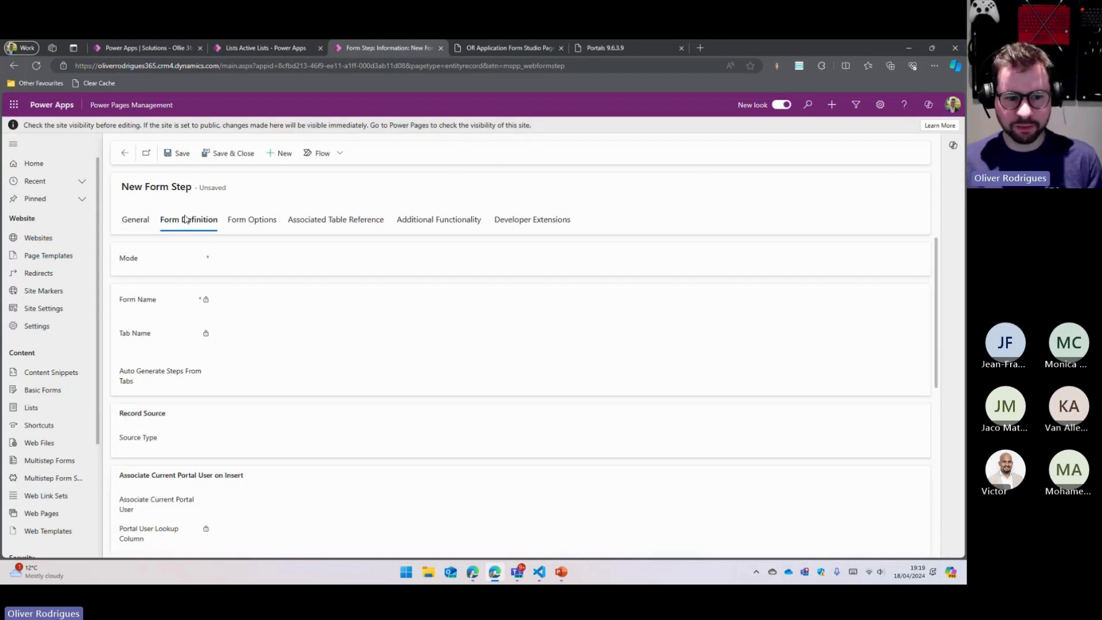
pyautogui.click(246, 262)
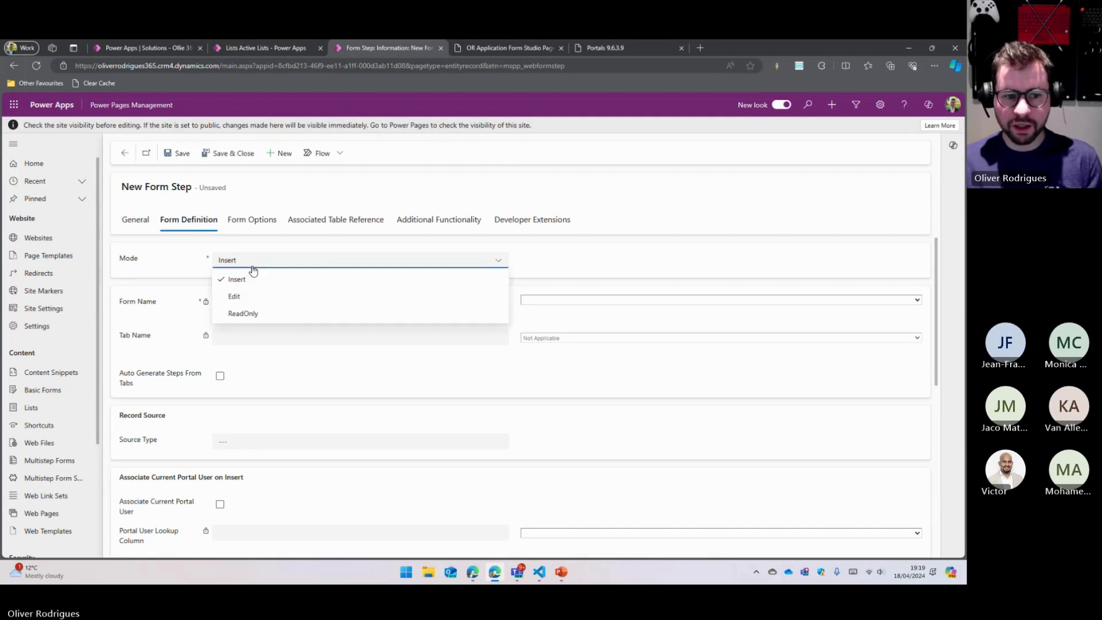
pyautogui.click(247, 296)
pyautogui.click(569, 301)
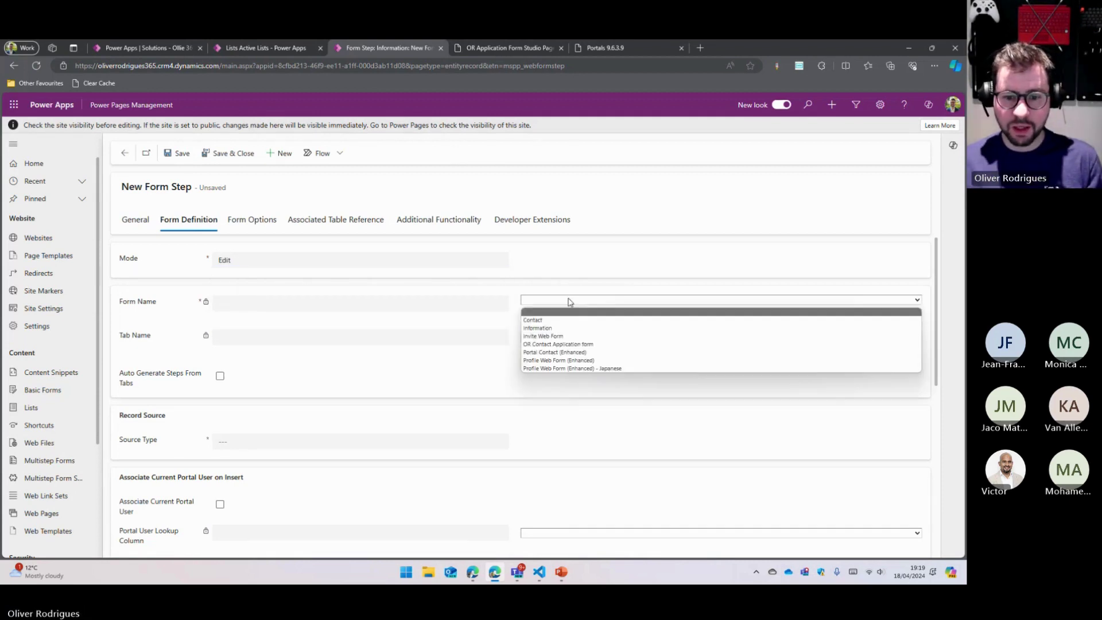
pyautogui.click(570, 344)
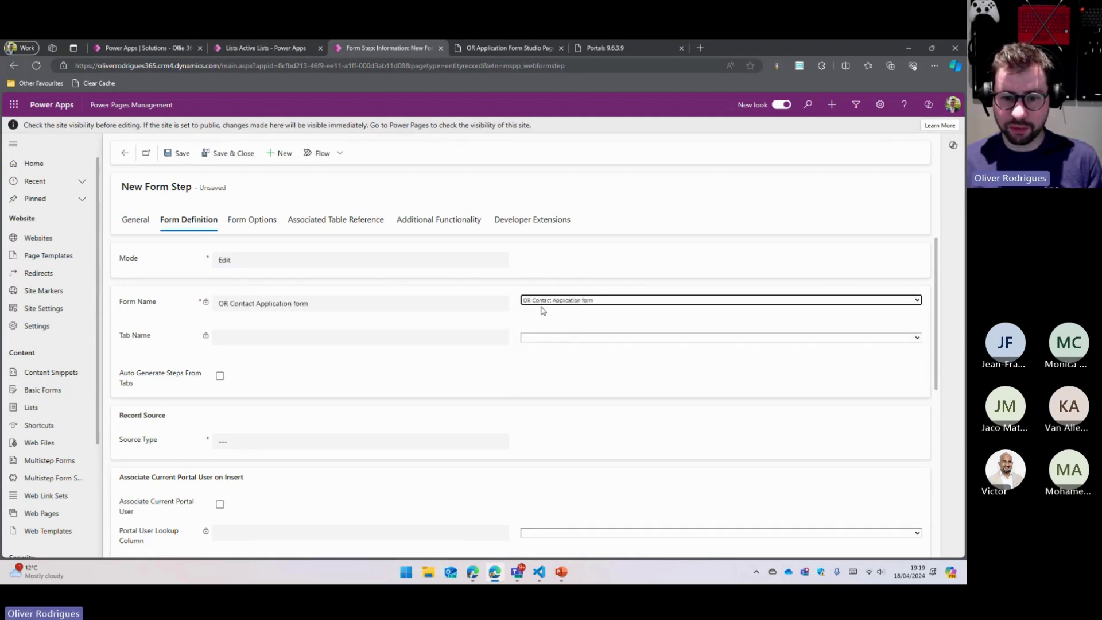
# Step: Set Step 03's form tab to Contact Details and its record source type to Current Portal User, and save the form step
pyautogui.click(563, 338)
pyautogui.click(568, 358)
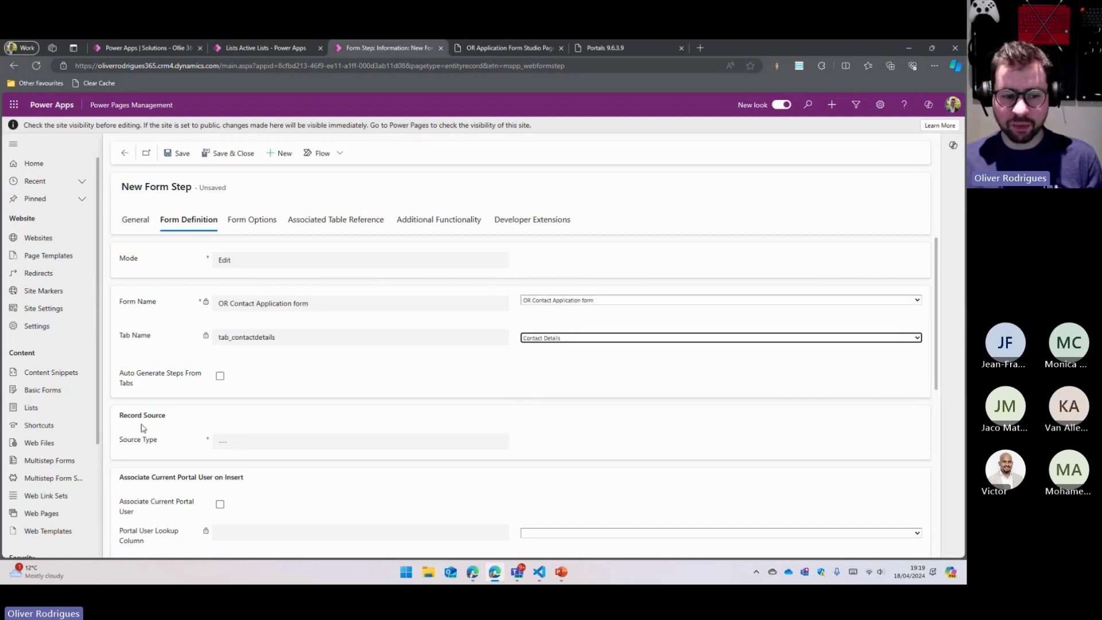
pyautogui.click(288, 449)
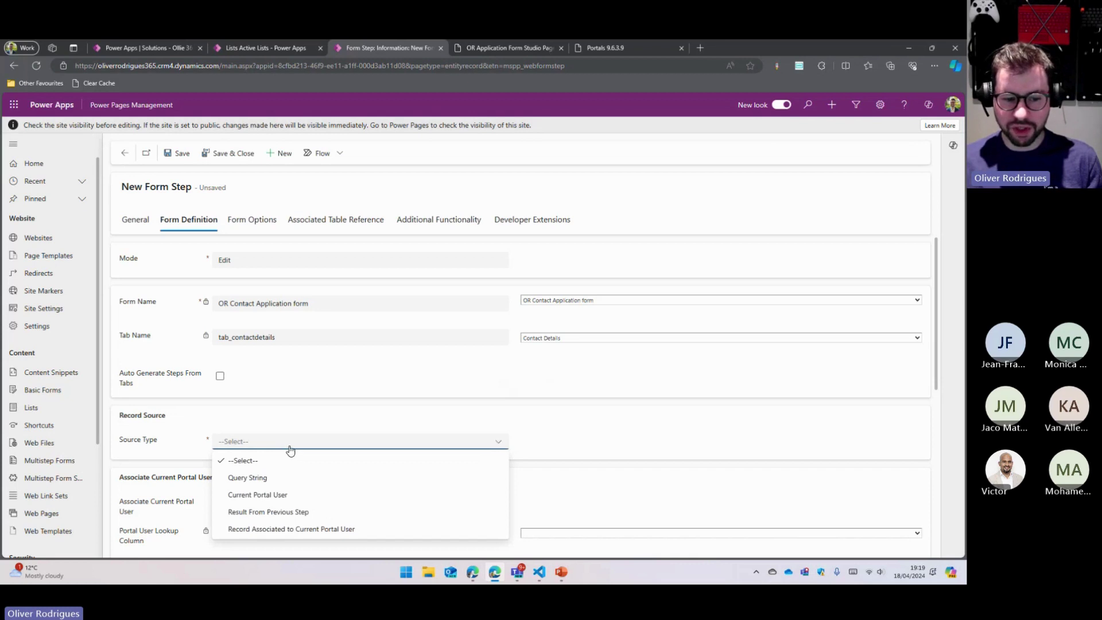
pyautogui.click(275, 495)
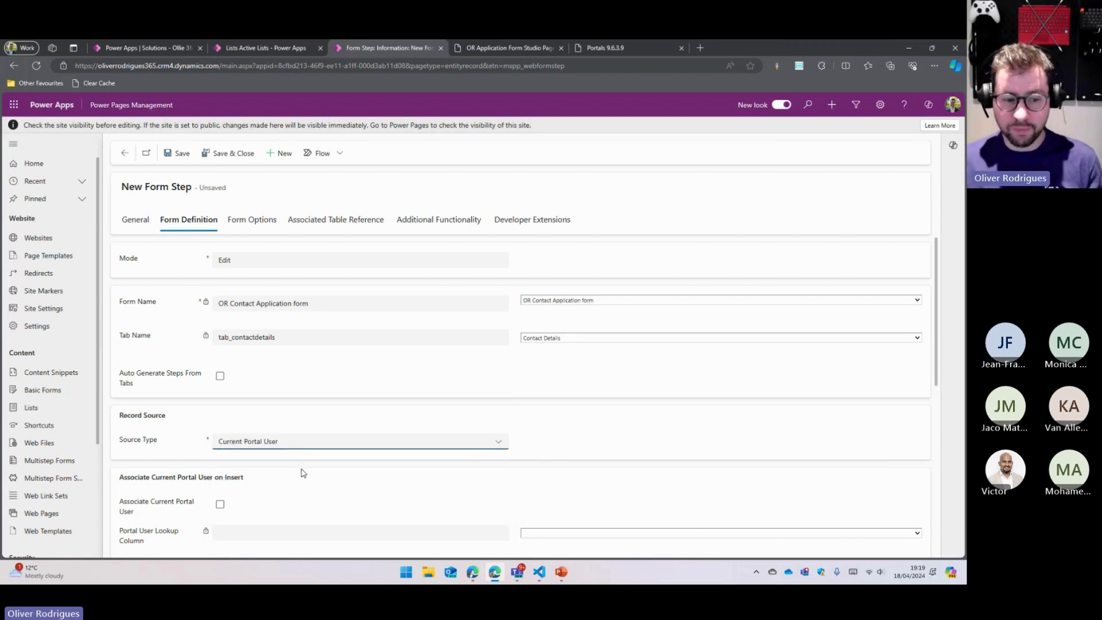
pyautogui.click(303, 473)
pyautogui.hotkey('ctrl', 's')
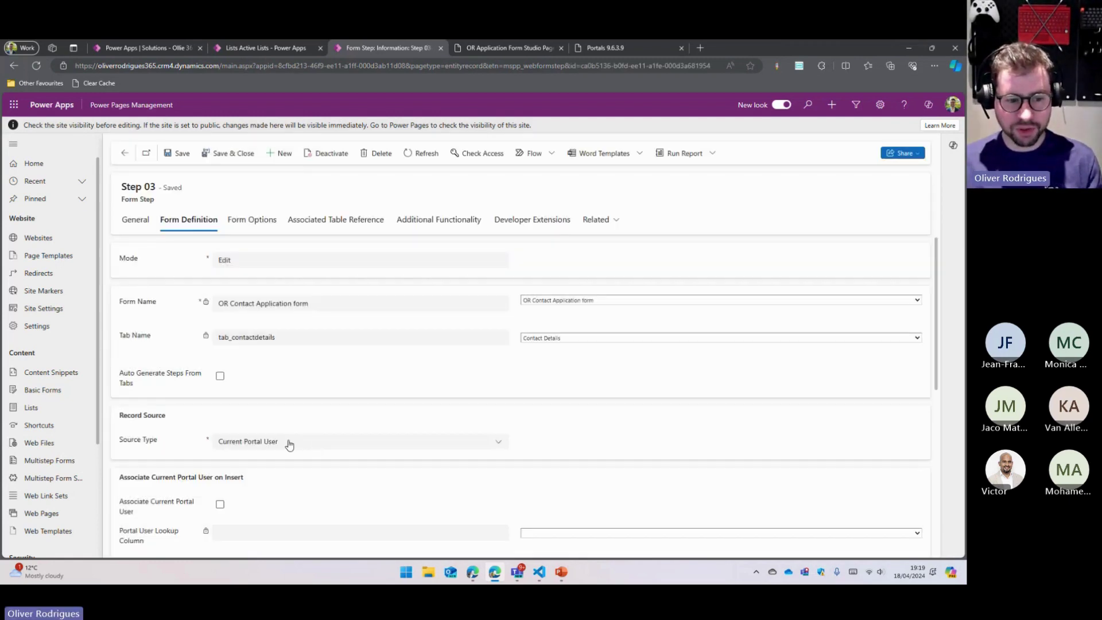
# Step: Create a form step named Step 04 - Condition from Step 03's Next Step lookup and assign it to OR Multistep Form Studio
pyautogui.click(140, 224)
pyautogui.click(307, 379)
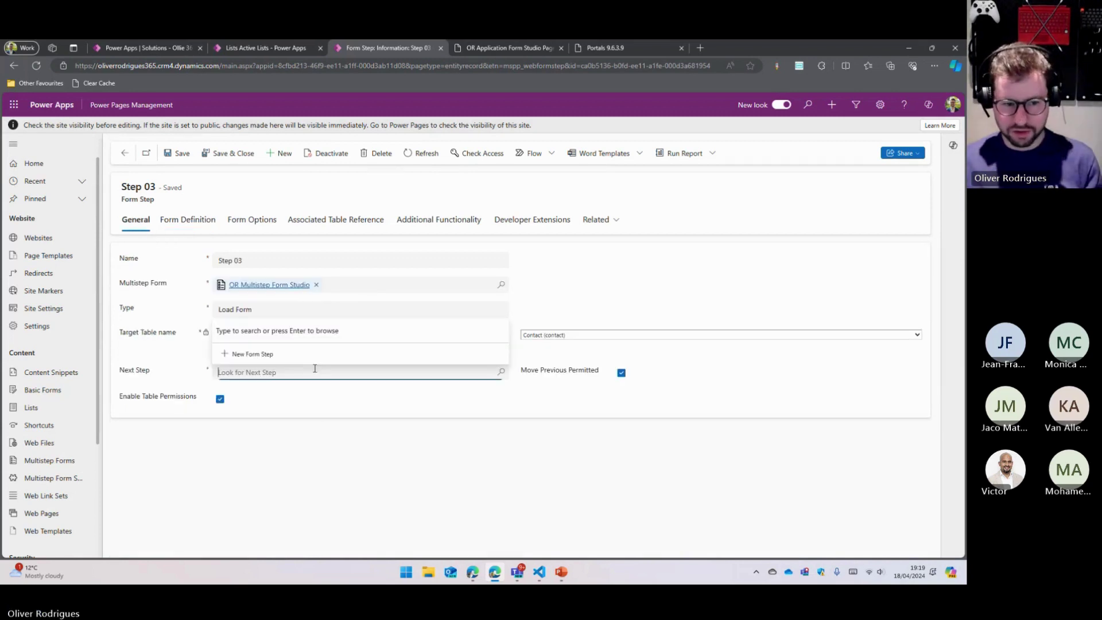
pyautogui.click(258, 351)
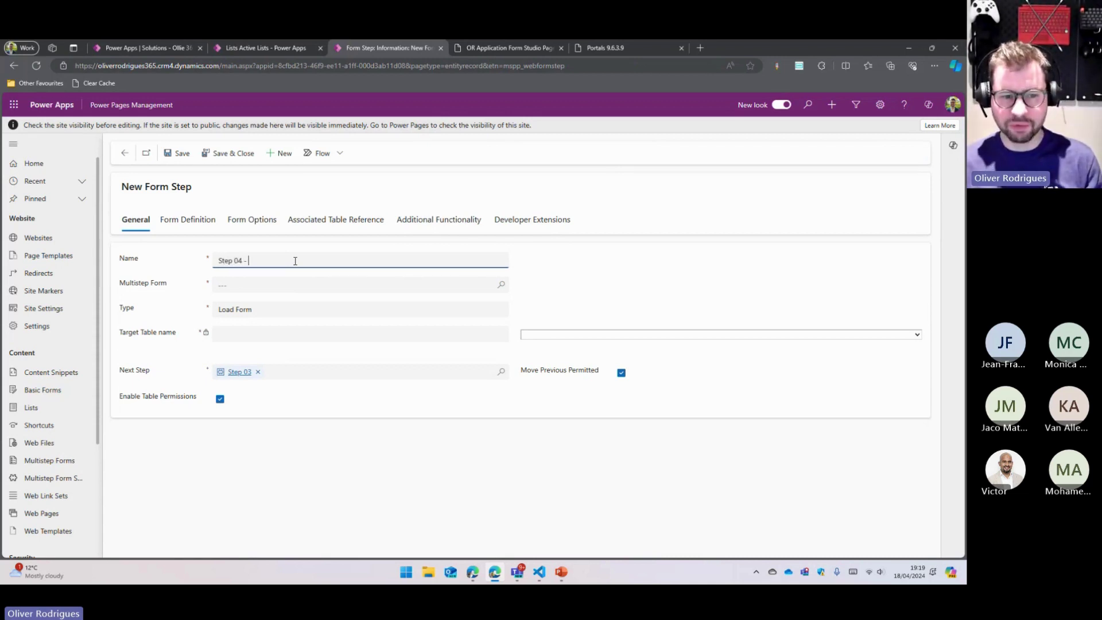
pyautogui.click(401, 284)
pyautogui.click(347, 327)
# Step: Set the new step's type to Condition and target table to Application (ollie_application), and clear its prefilled next step
pyautogui.click(261, 313)
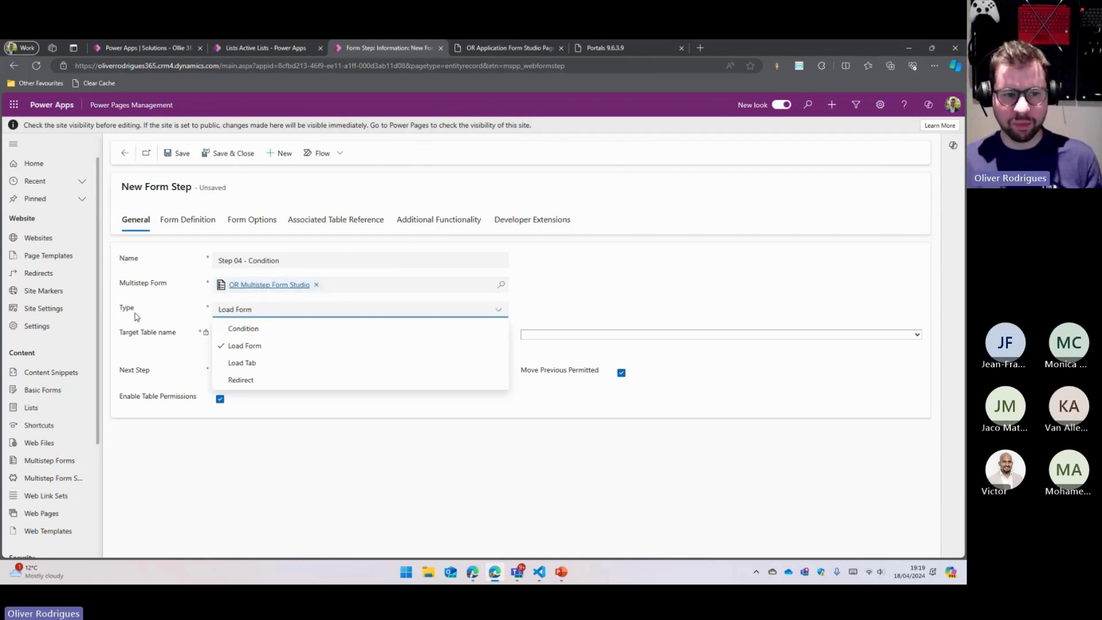
pyautogui.click(255, 330)
pyautogui.click(600, 335)
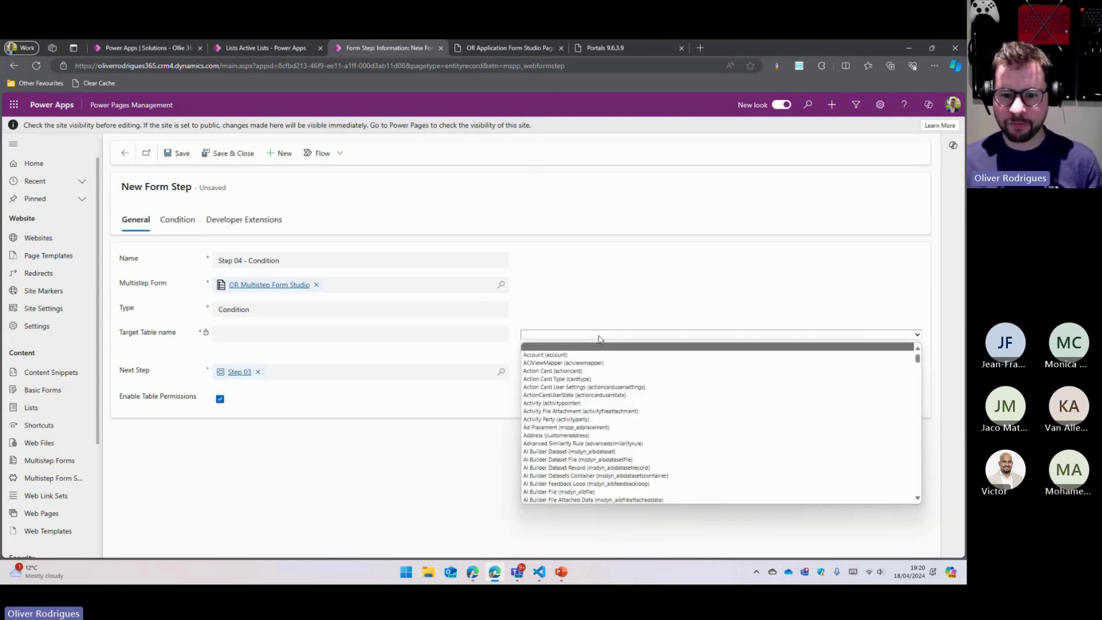
pyautogui.write('appaction)')
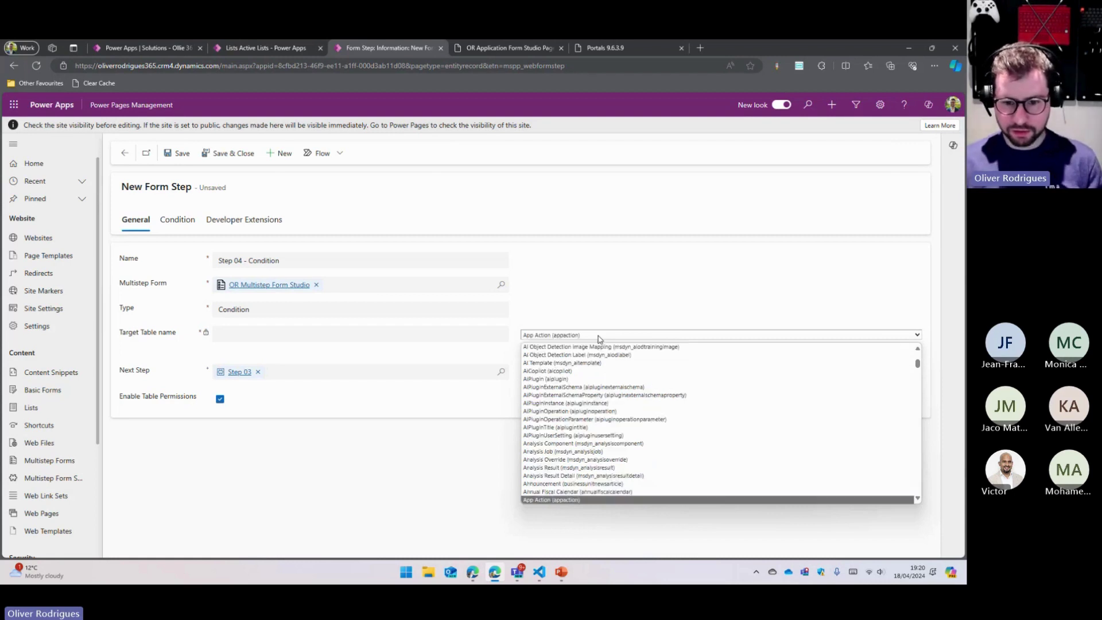
pyautogui.press('Return')
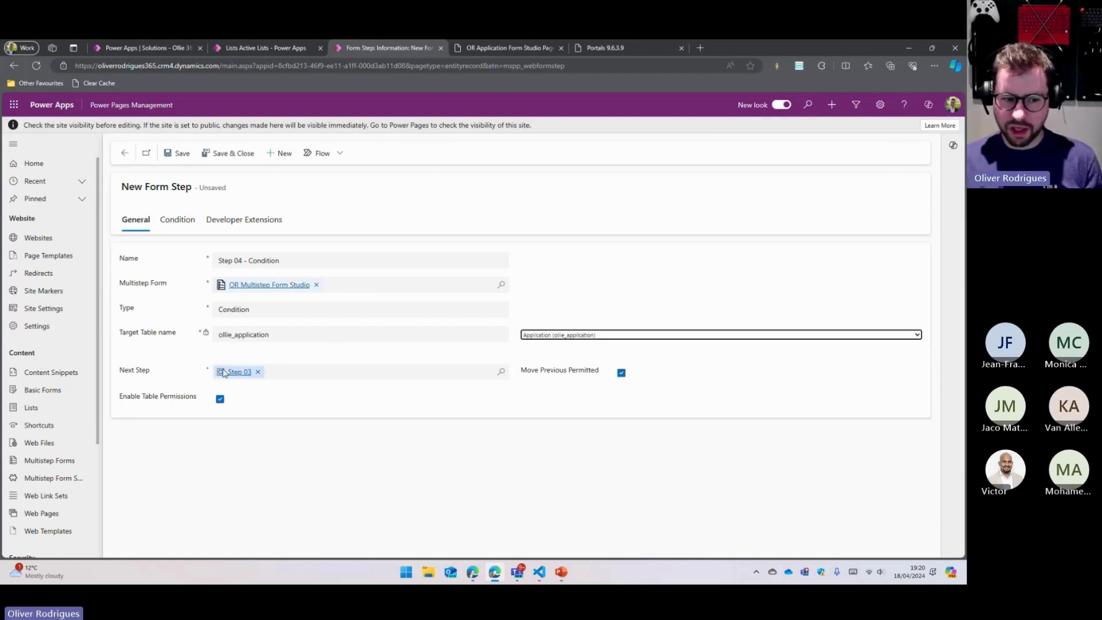
pyautogui.click(259, 373)
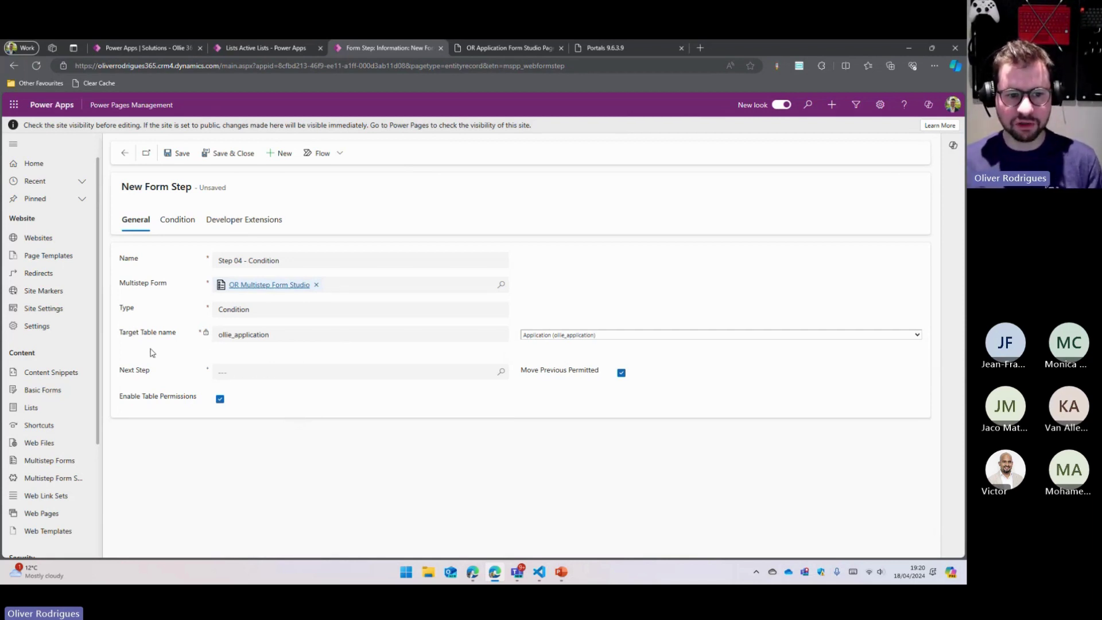
# Step: Start Step 04's condition expression with ollie_applicationtypeid ==
pyautogui.click(180, 221)
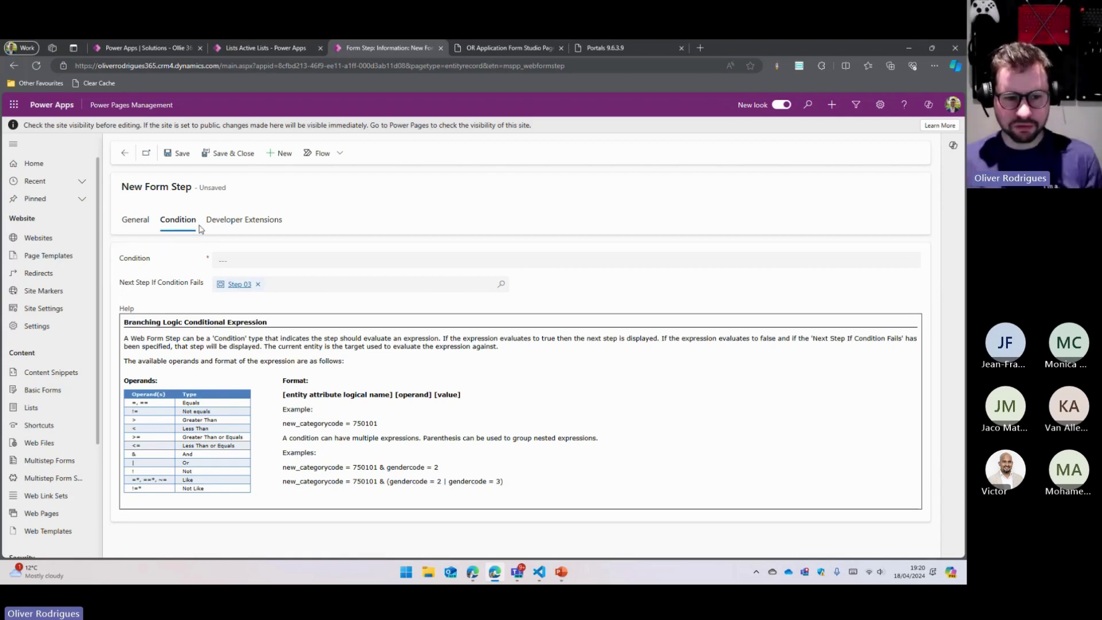
pyautogui.click(252, 263)
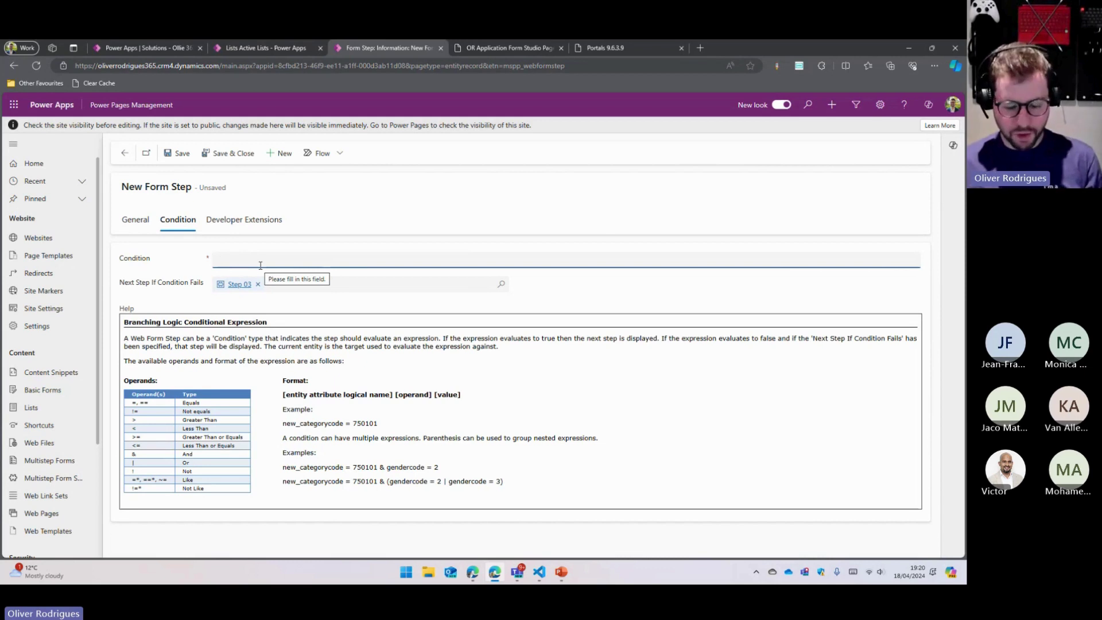
pyautogui.write('cationtype')
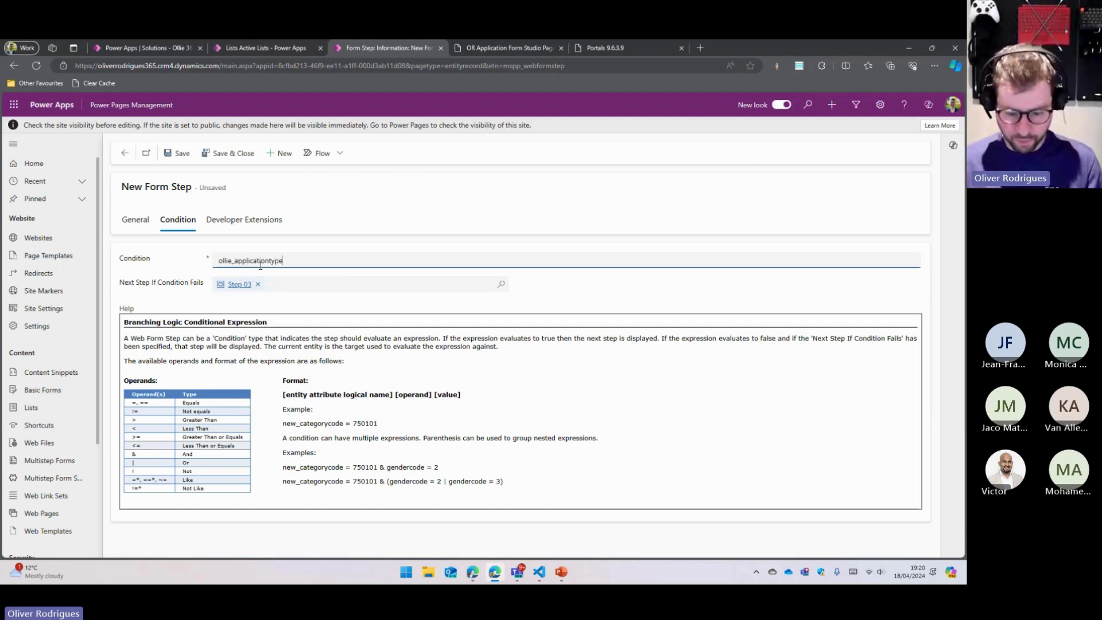
pyautogui.write('==')
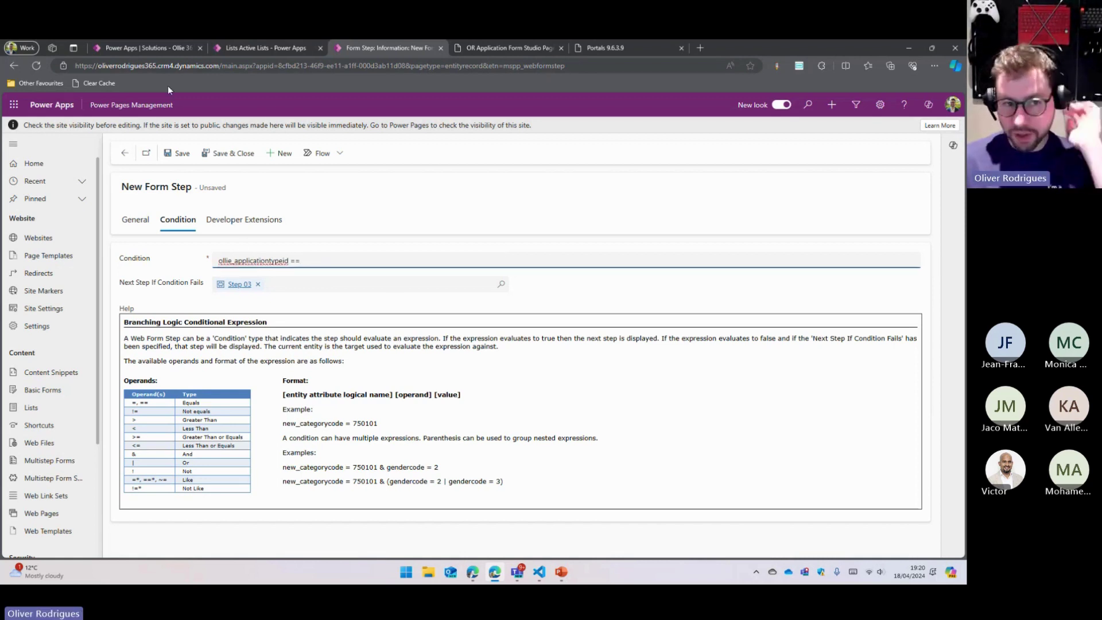
# Step: Switch to the Ollie 365 solution in Power Apps and open the Application Type table's data for editing in a new tab
pyautogui.click(156, 48)
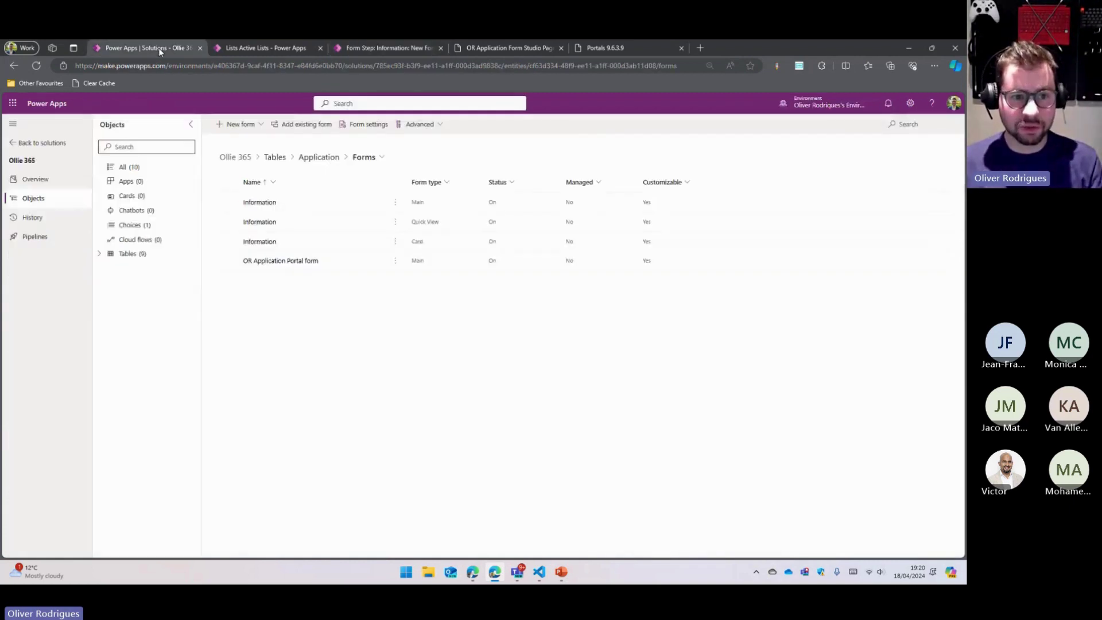
pyautogui.click(127, 253)
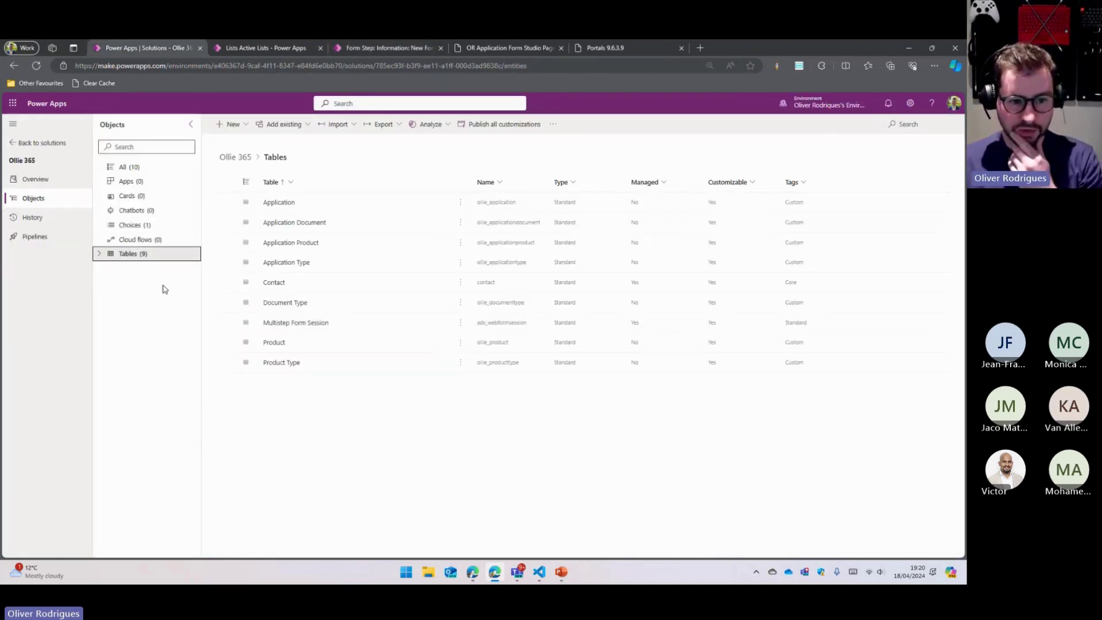
pyautogui.click(287, 261)
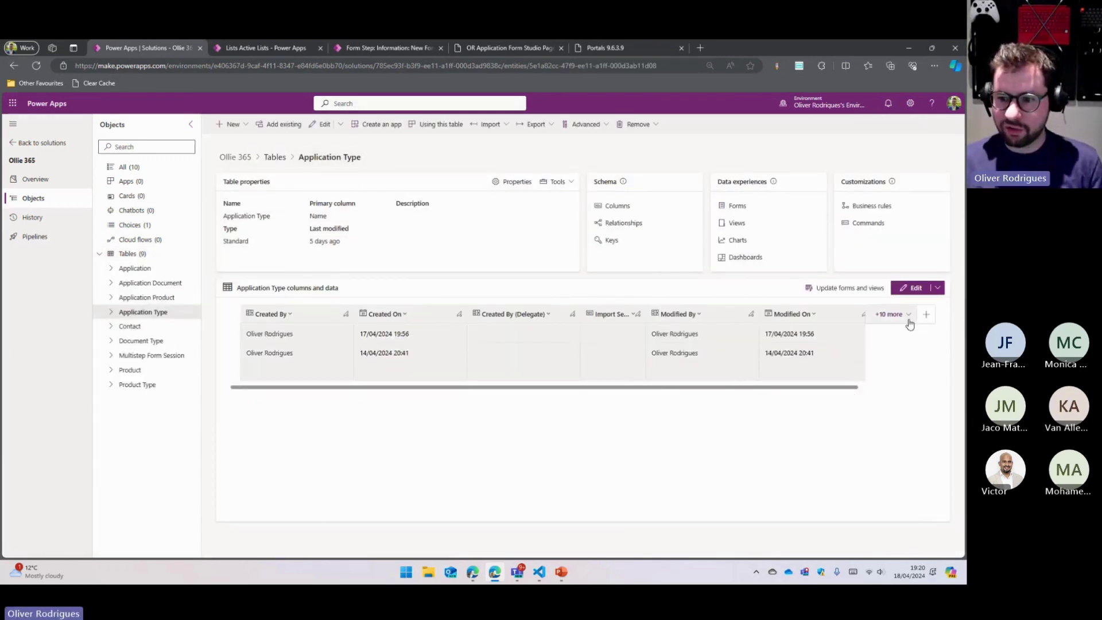
pyautogui.click(927, 316)
pyautogui.press('Escape')
pyautogui.click(937, 287)
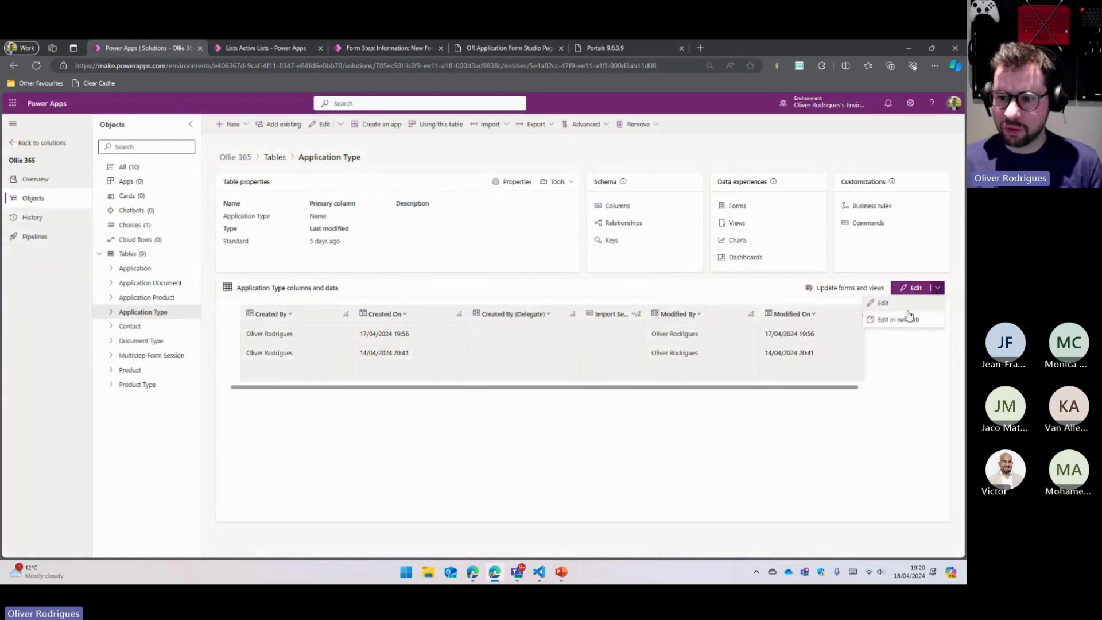
pyautogui.click(900, 320)
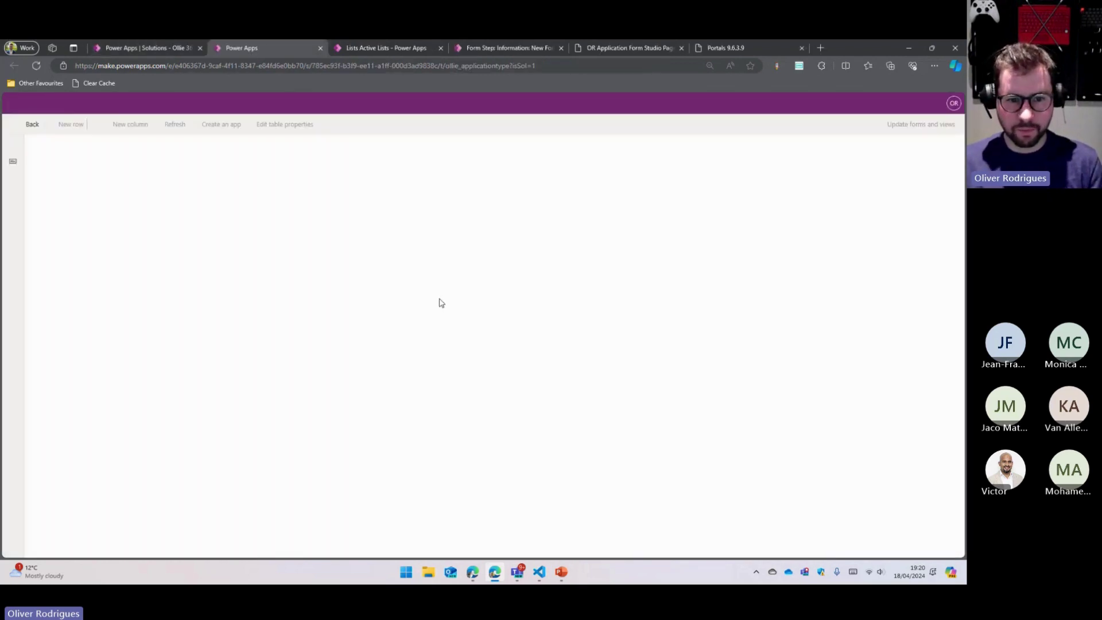
# Step: Show the existing Name and Application Type columns in the Application Types data grid
pyautogui.click(716, 169)
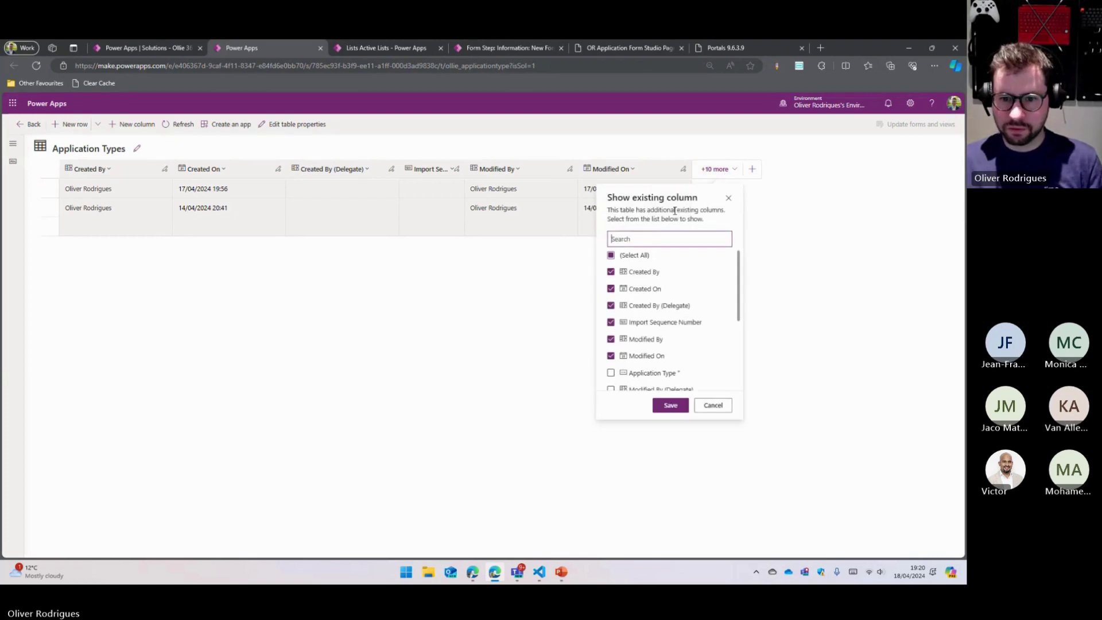
pyautogui.write('name')
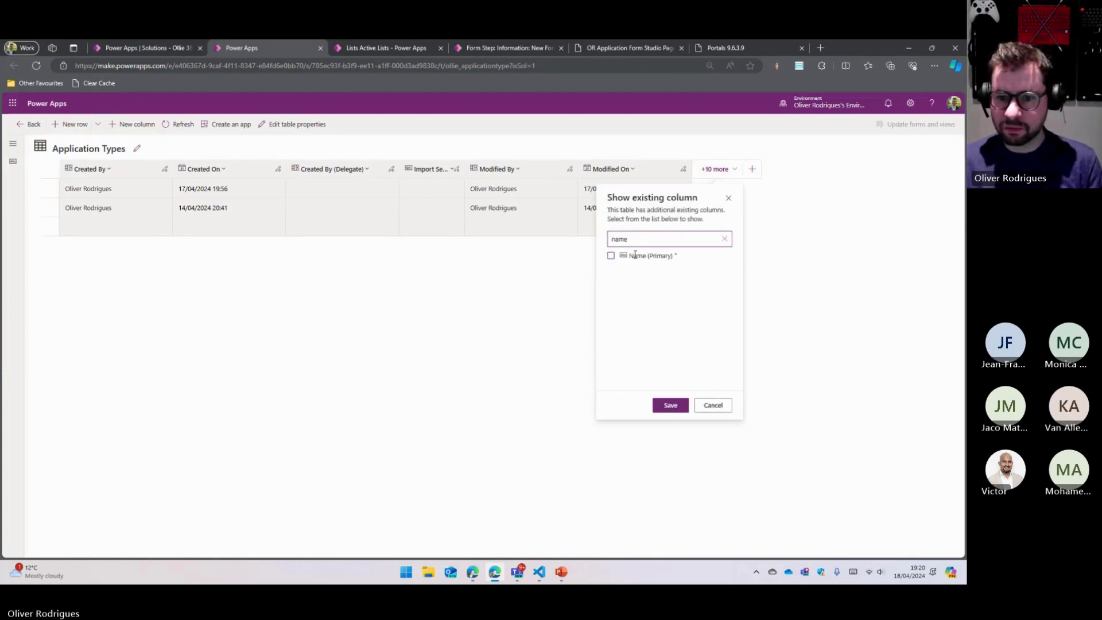
pyautogui.click(610, 255)
pyautogui.click(724, 239)
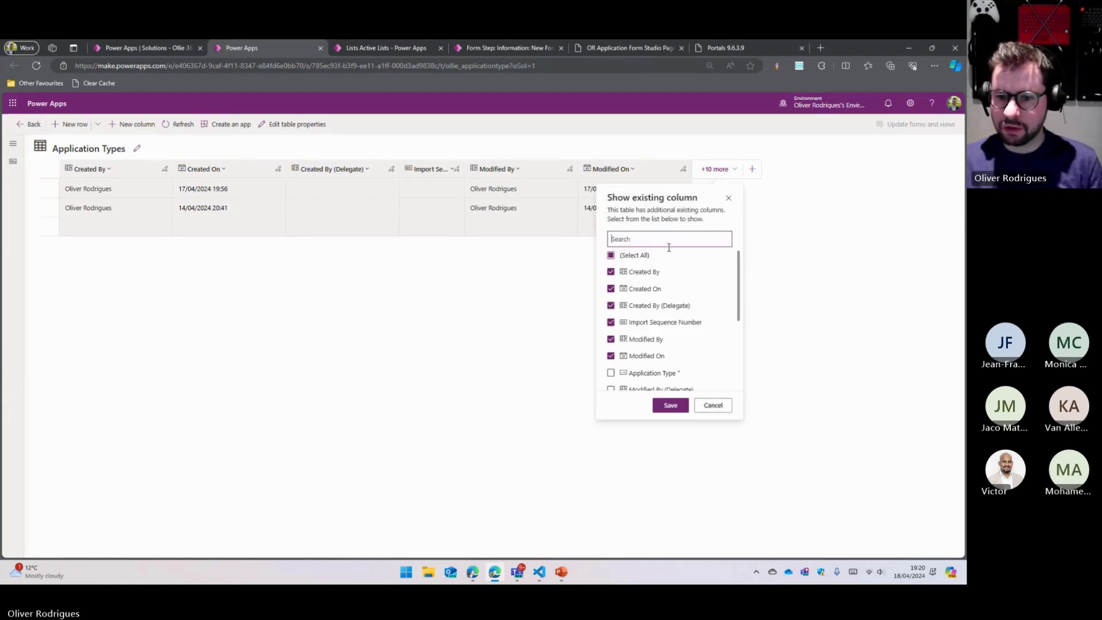
pyautogui.click(611, 373)
pyautogui.click(670, 405)
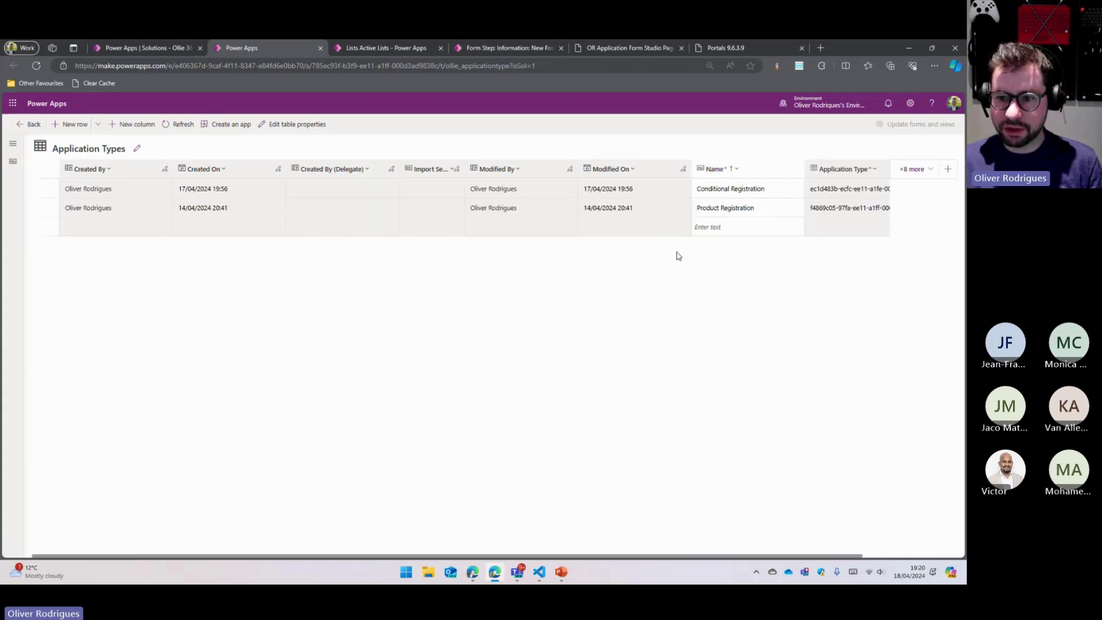
# Step: Copy the Application Type ID of the Conditional Registration row and check the copied value in the Windows Run dialog
pyautogui.hscroll(1, 725, 206)
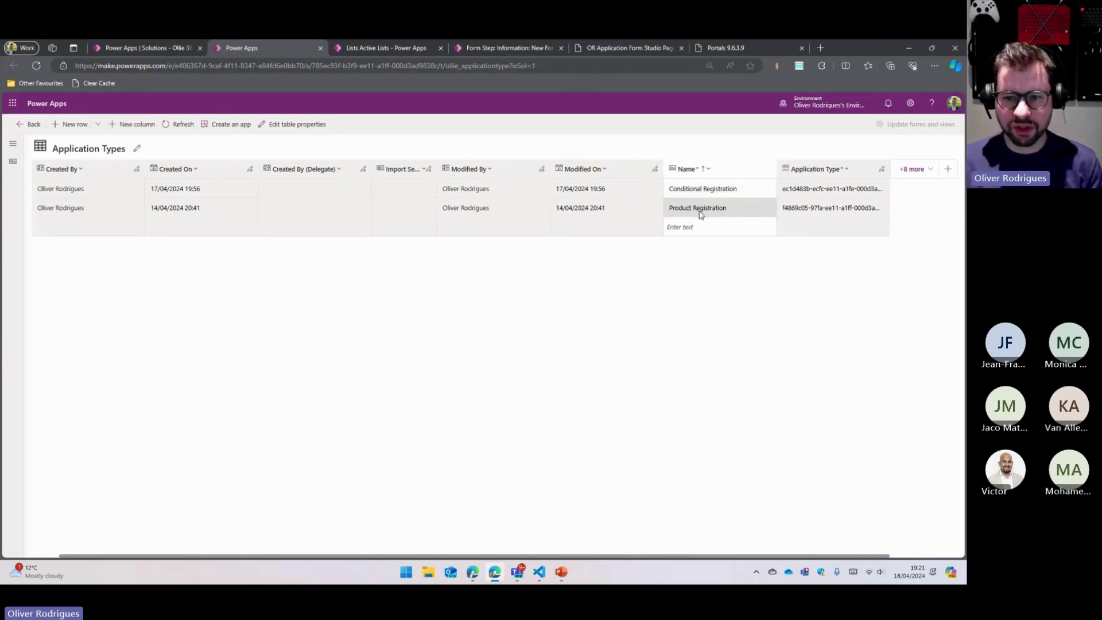
pyautogui.click(806, 190)
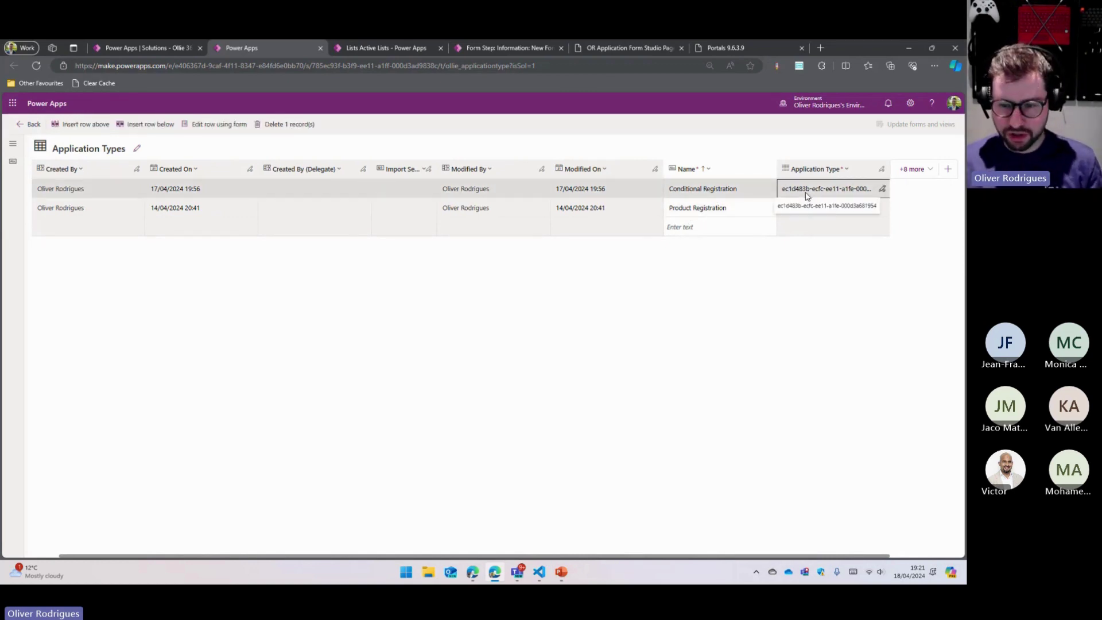
pyautogui.press('super+r')
pyautogui.hotkey('ctrl', 'v')
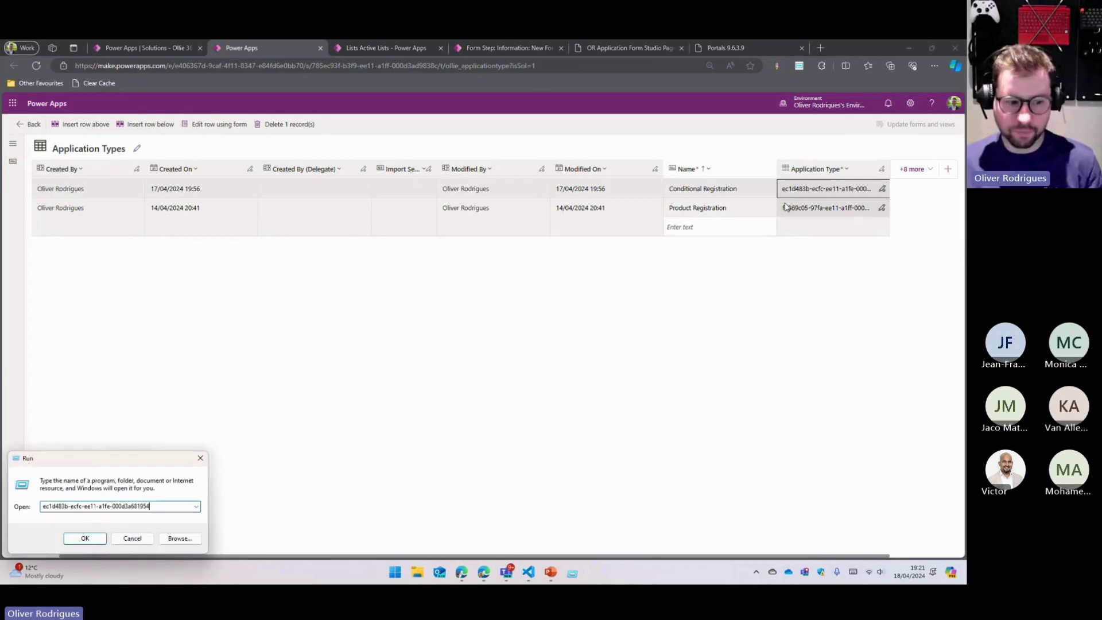
pyautogui.press('Escape')
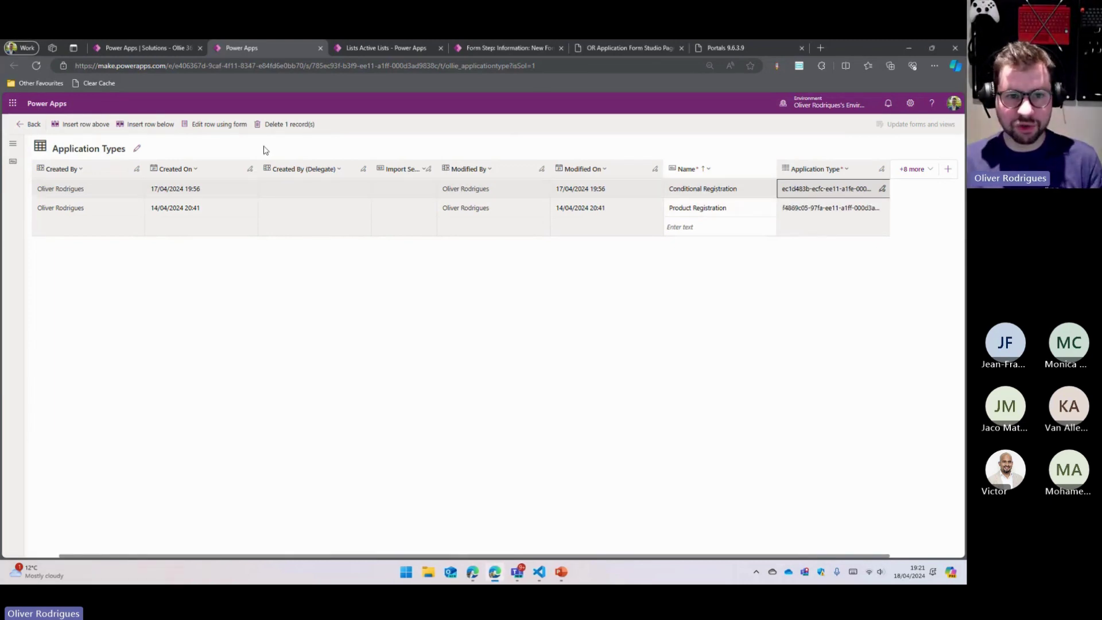
# Step: Complete Step 04's condition with ec1d483b-ecfc-ee11-a1fe-000d3a681954, clear the next step for a failed condition, and save the form step
pyautogui.click(379, 47)
pyautogui.click(505, 48)
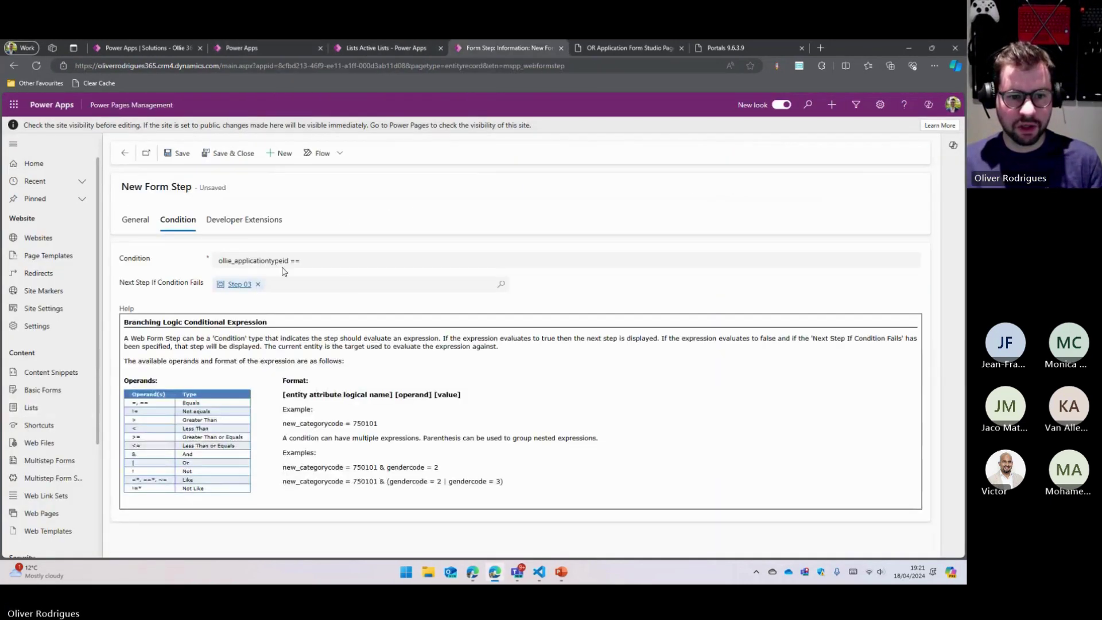
pyautogui.write('ec1d483b-ecfc-ee11-a1fe-000d3a681954')
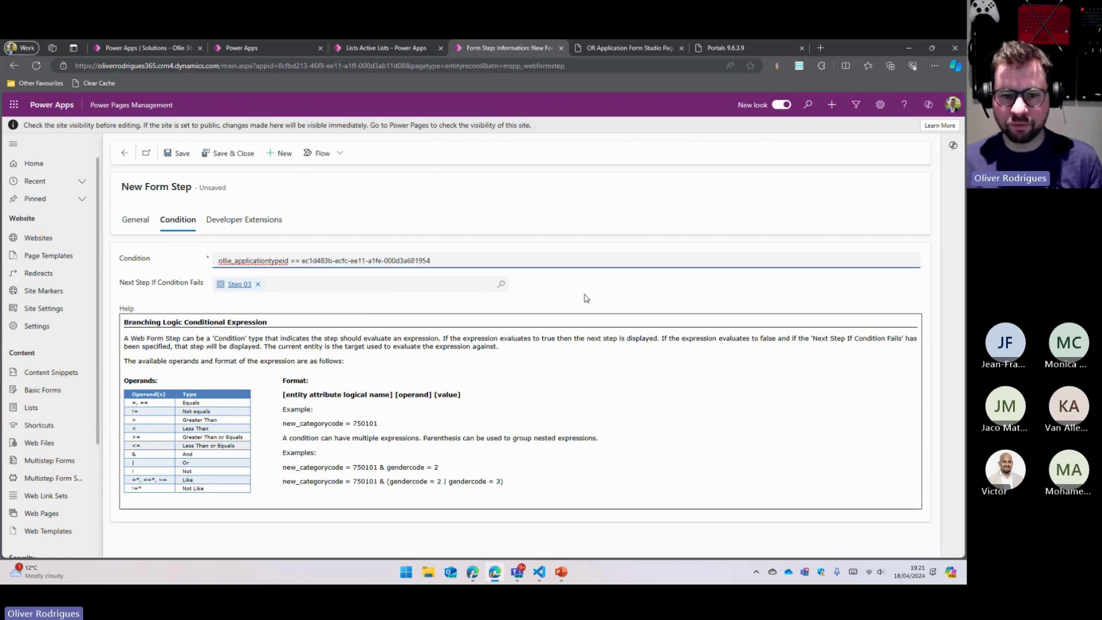
pyautogui.click(258, 284)
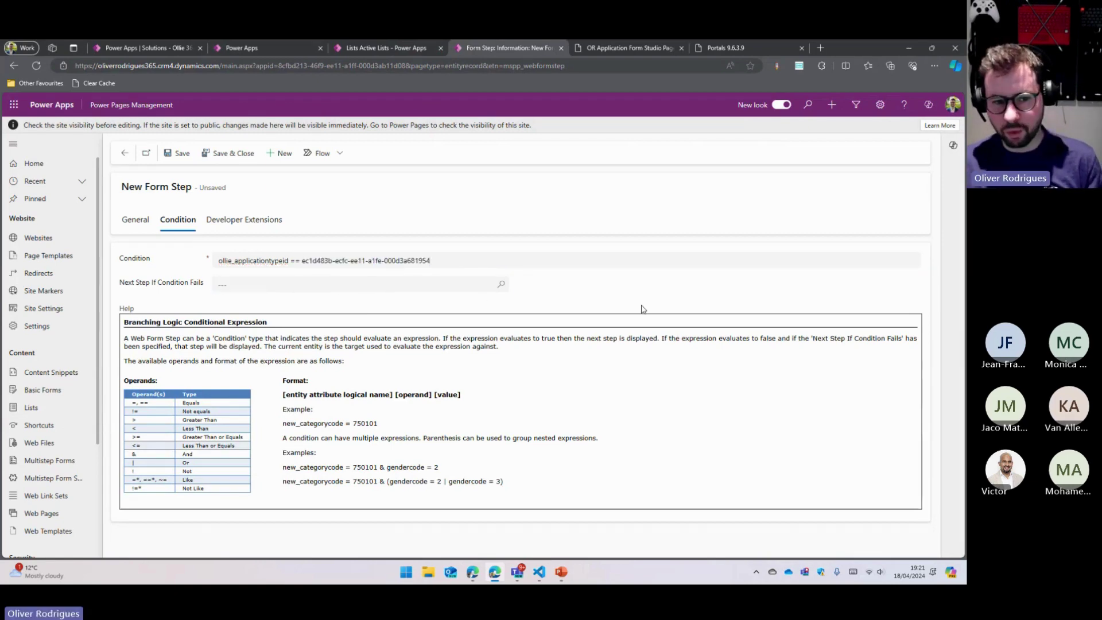
pyautogui.hotkey('ctrl', 's')
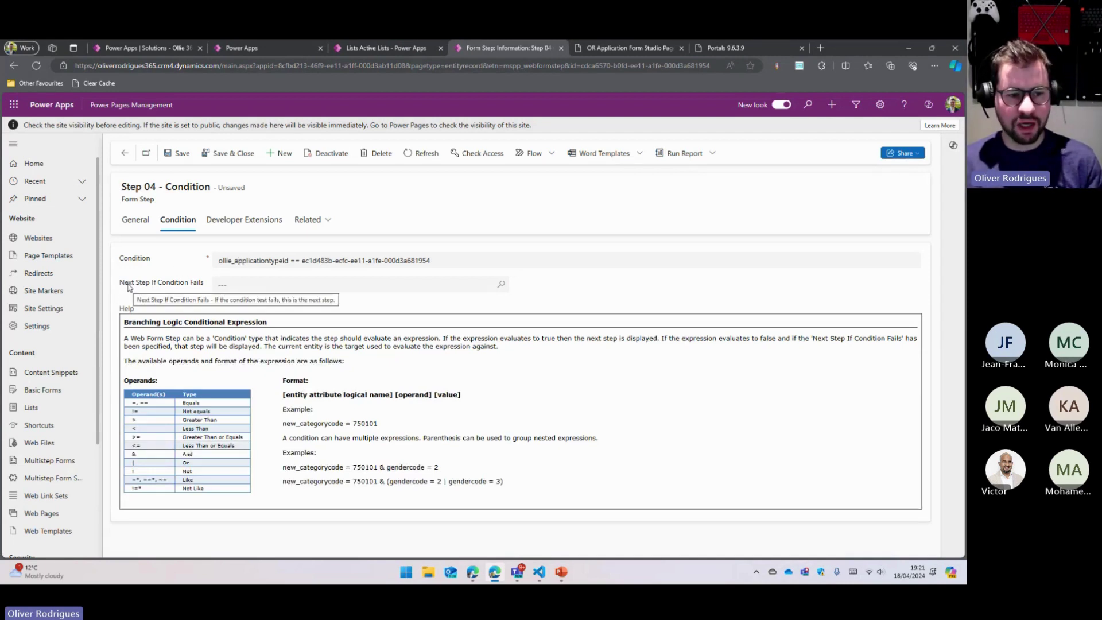
# Step: Point out Step 04's Next Step If Condition Fails setting, and start creating a new form step as its regular next step
pyautogui.moveTo(127, 285); pyautogui.dragTo(202, 289)
pyautogui.click(161, 287)
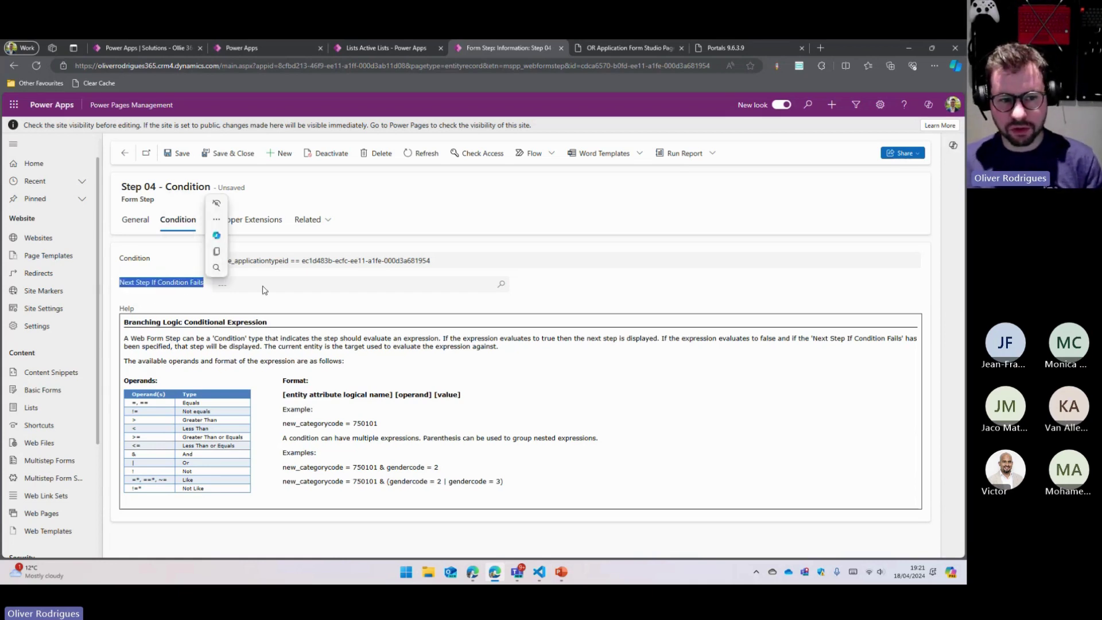
pyautogui.click(136, 218)
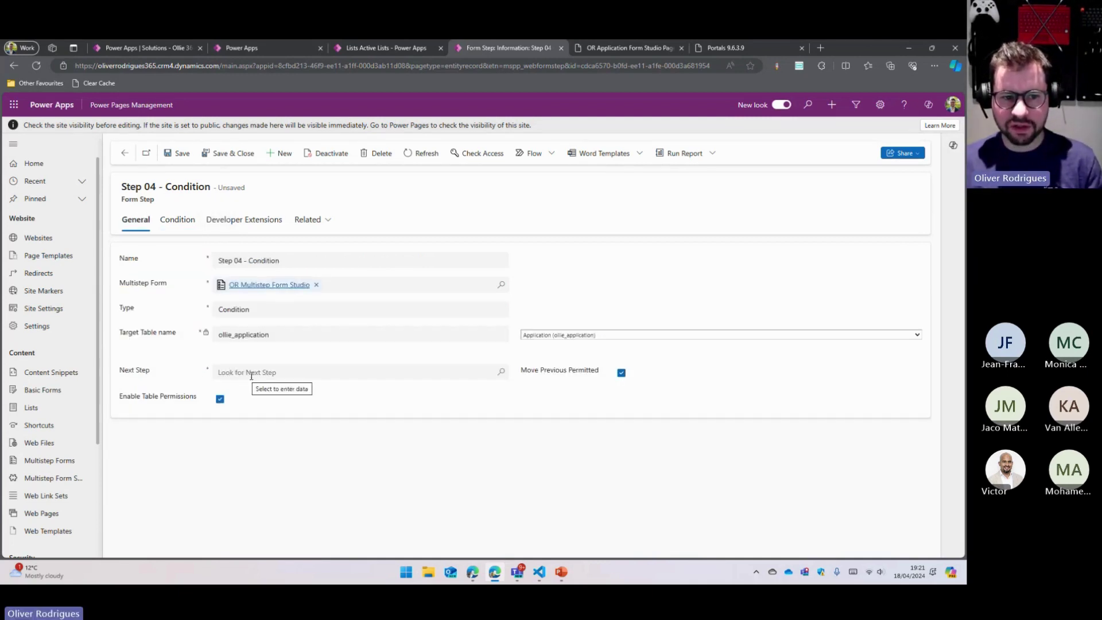
pyautogui.click(253, 373)
pyautogui.click(255, 354)
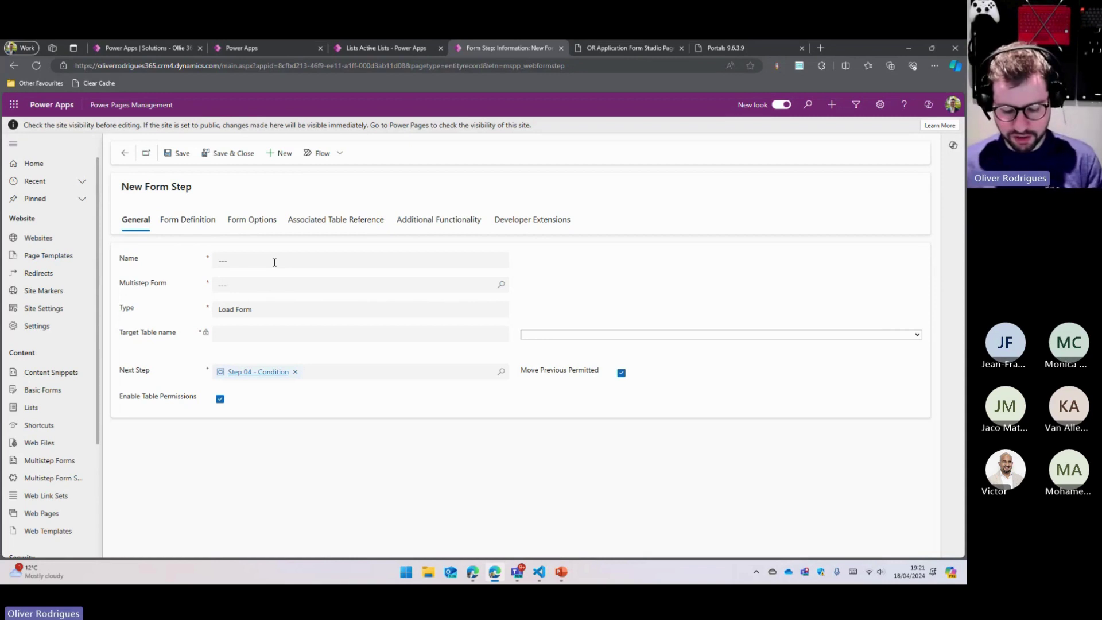
# Step: Name the new form step Step 05A, assign it to OR Multistep Form Studio, target Application (ollie_application), and clear its next step
pyautogui.click(274, 262)
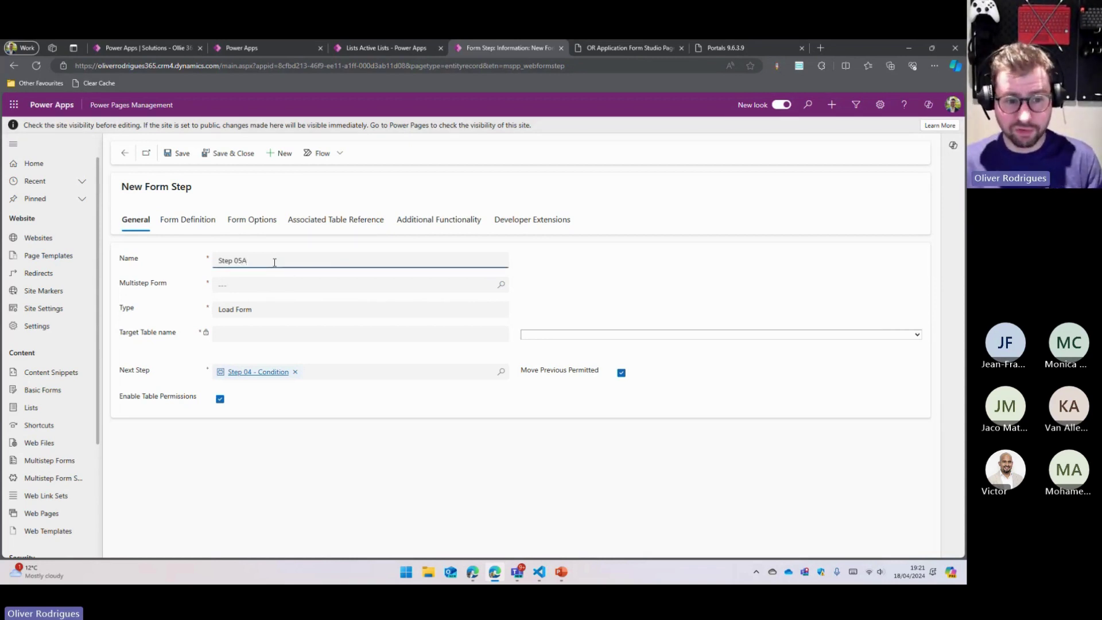
pyautogui.press('Tab')
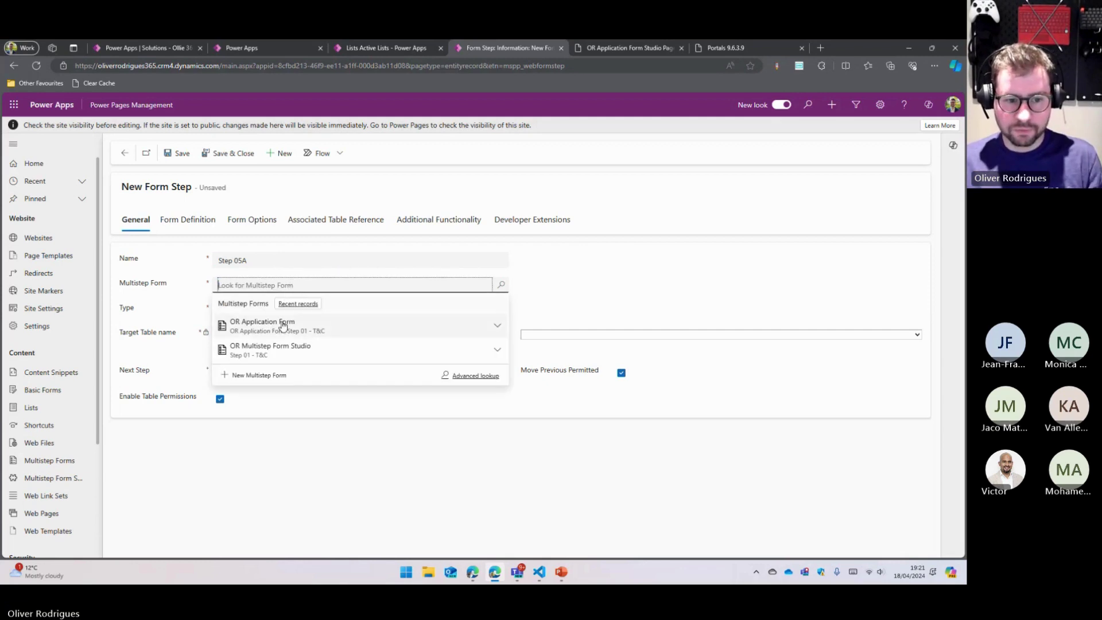
pyautogui.click(294, 350)
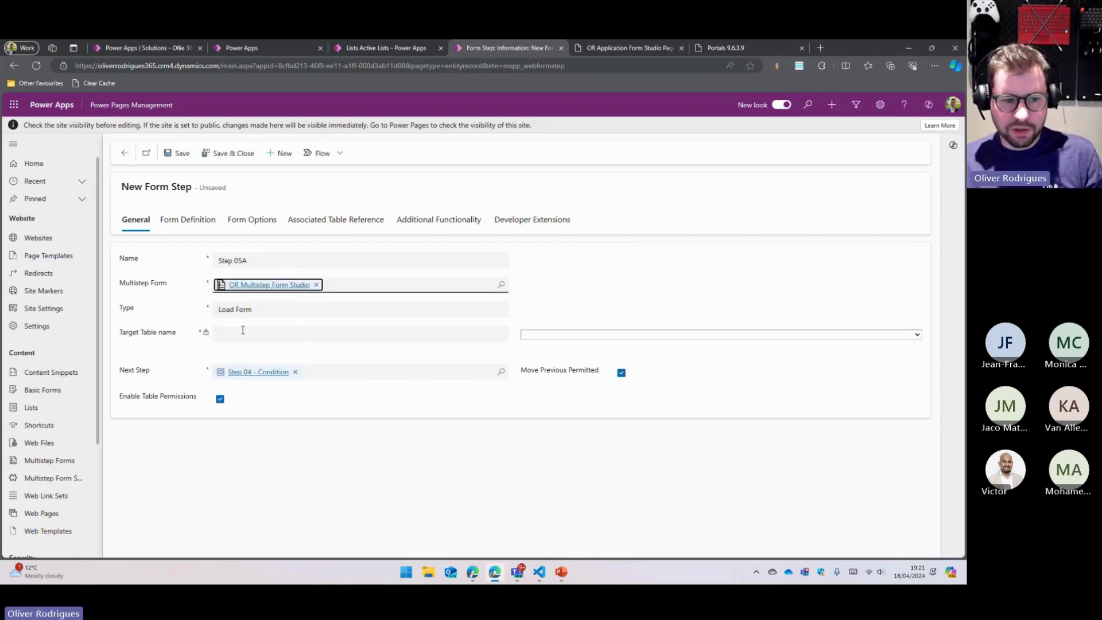
pyautogui.click(581, 335)
pyautogui.write('application)')
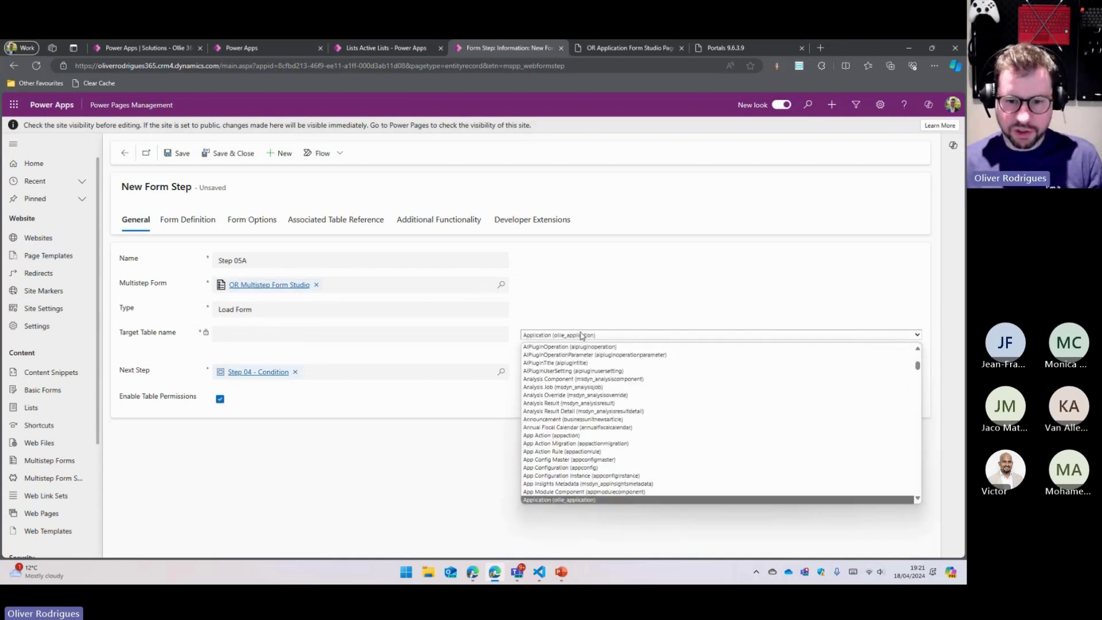
pyautogui.press('Return')
pyautogui.click(295, 371)
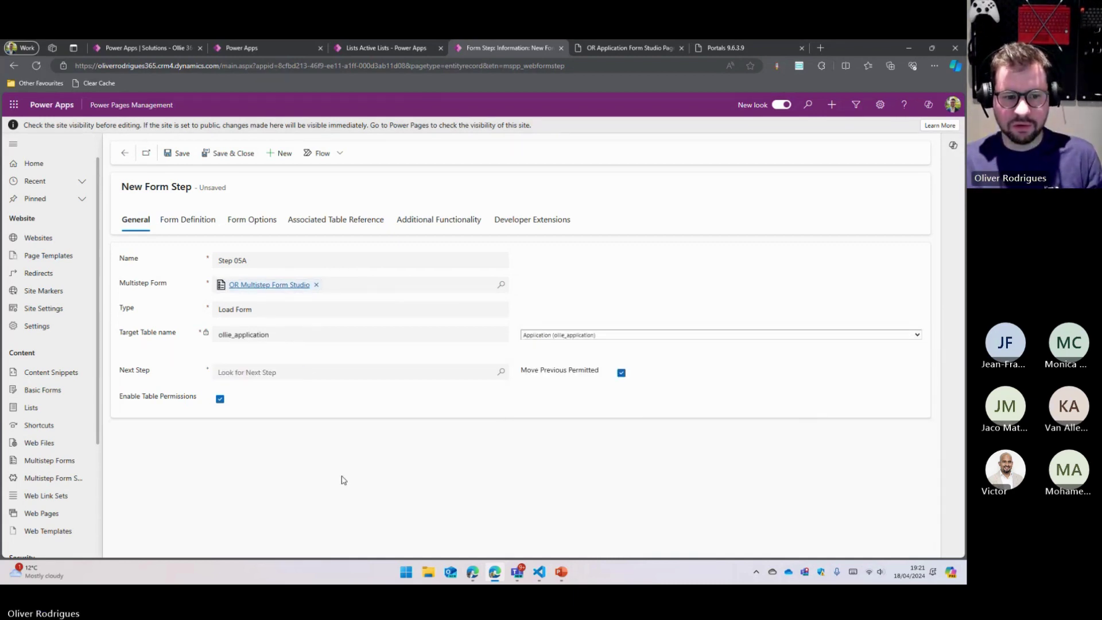
# Step: Set Step 05A's mode to Edit, using the OR Application Portal form and its Conditional Step tab
pyautogui.click(189, 222)
pyautogui.click(282, 264)
pyautogui.click(241, 293)
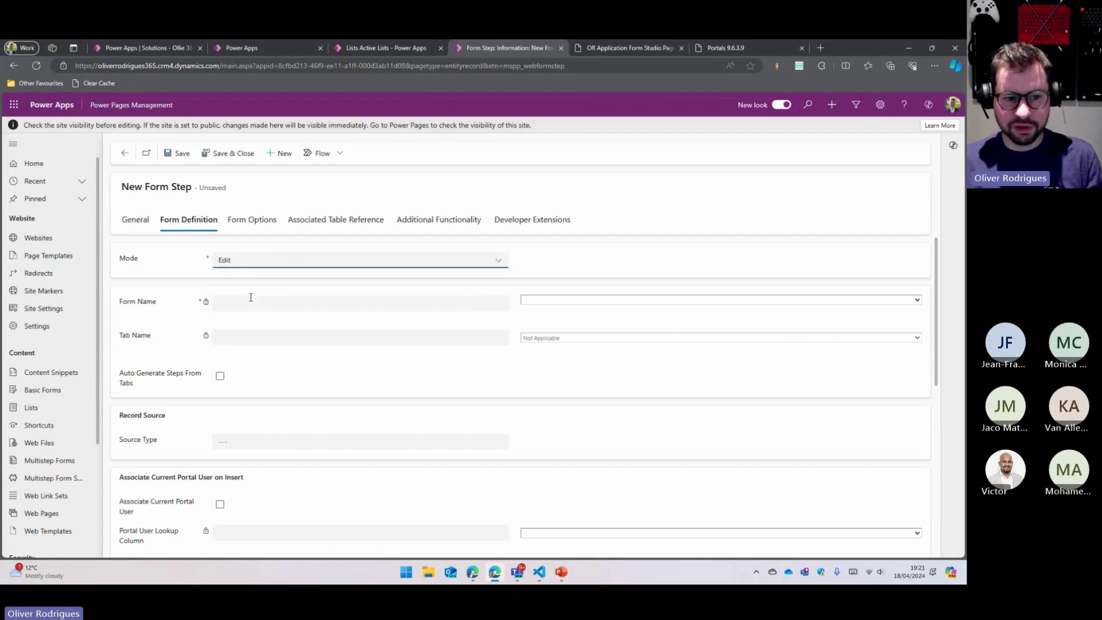
pyautogui.click(588, 301)
pyautogui.click(570, 325)
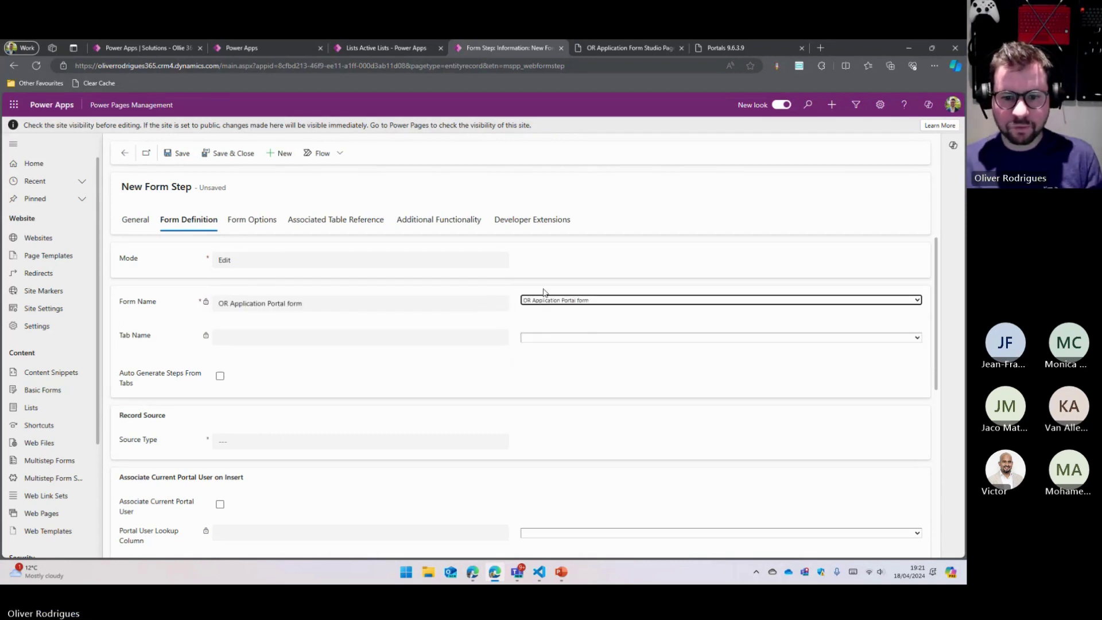
pyautogui.click(589, 338)
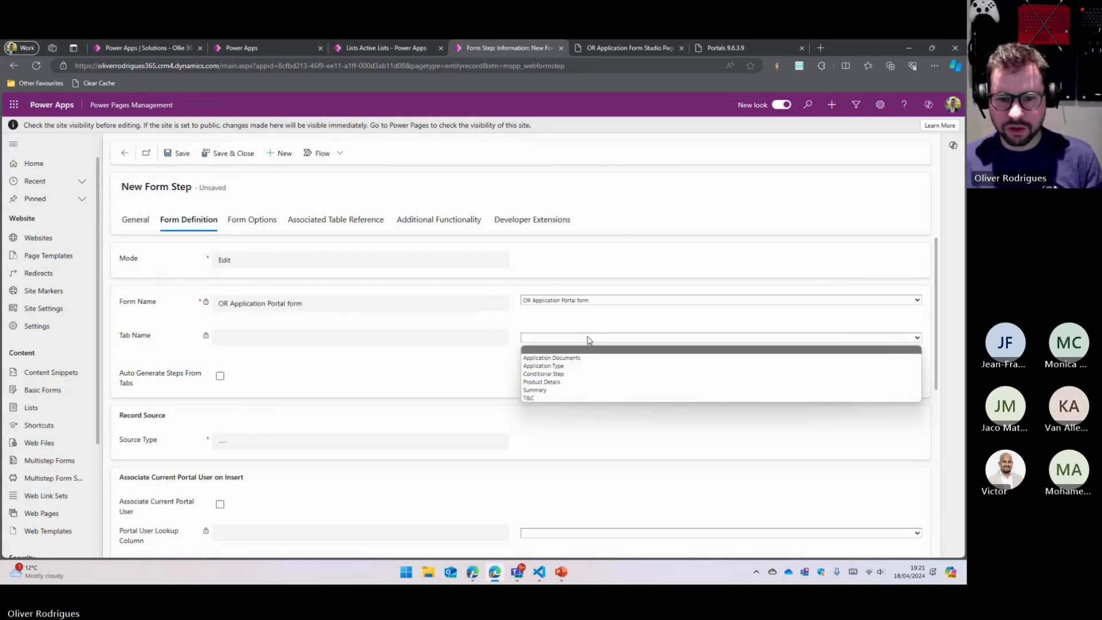
pyautogui.click(554, 374)
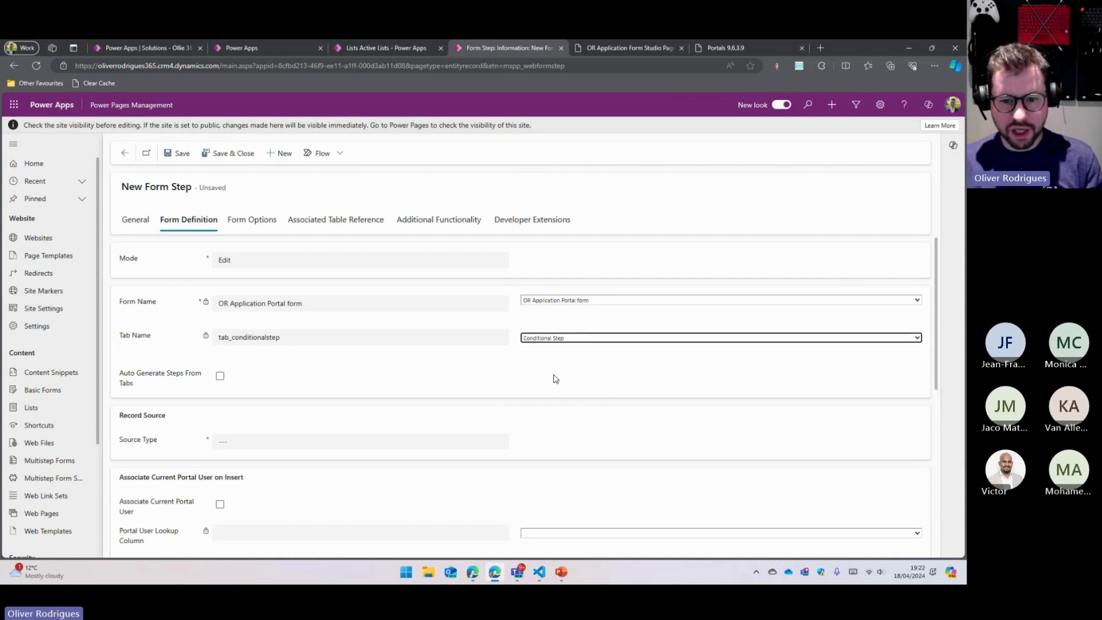
# Step: Set Step 05A's record source to Result From Previous Step with Step 01 - T&C as the source step, and save
pyautogui.click(260, 446)
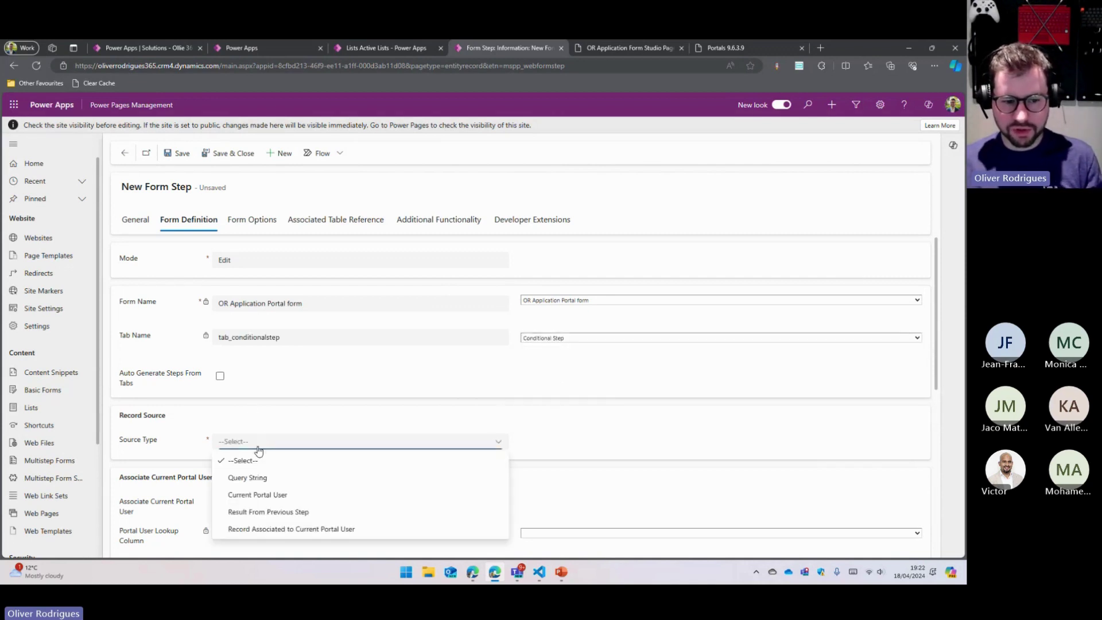
pyautogui.click(281, 520)
pyautogui.click(297, 469)
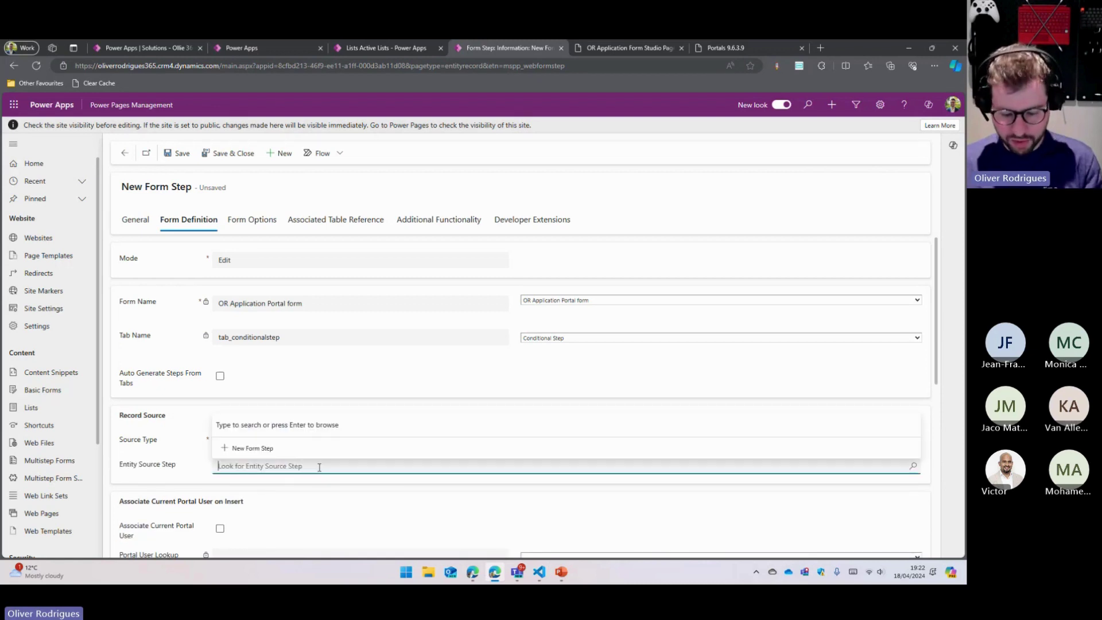
pyautogui.write('step 01')
pyautogui.press('Return')
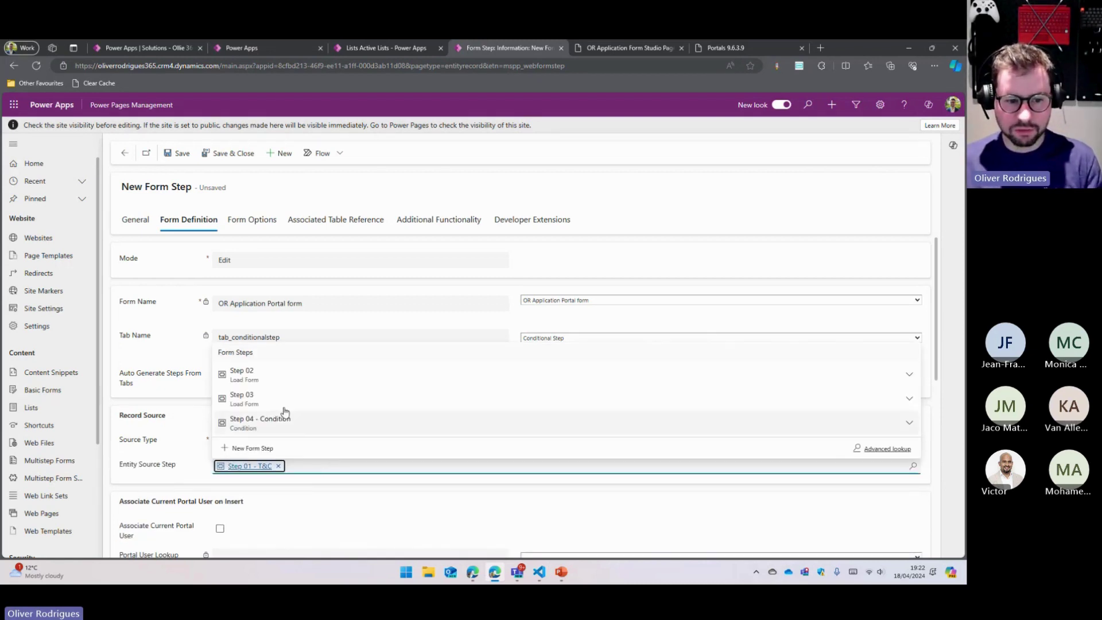
pyautogui.hotkey('ctrl', 's')
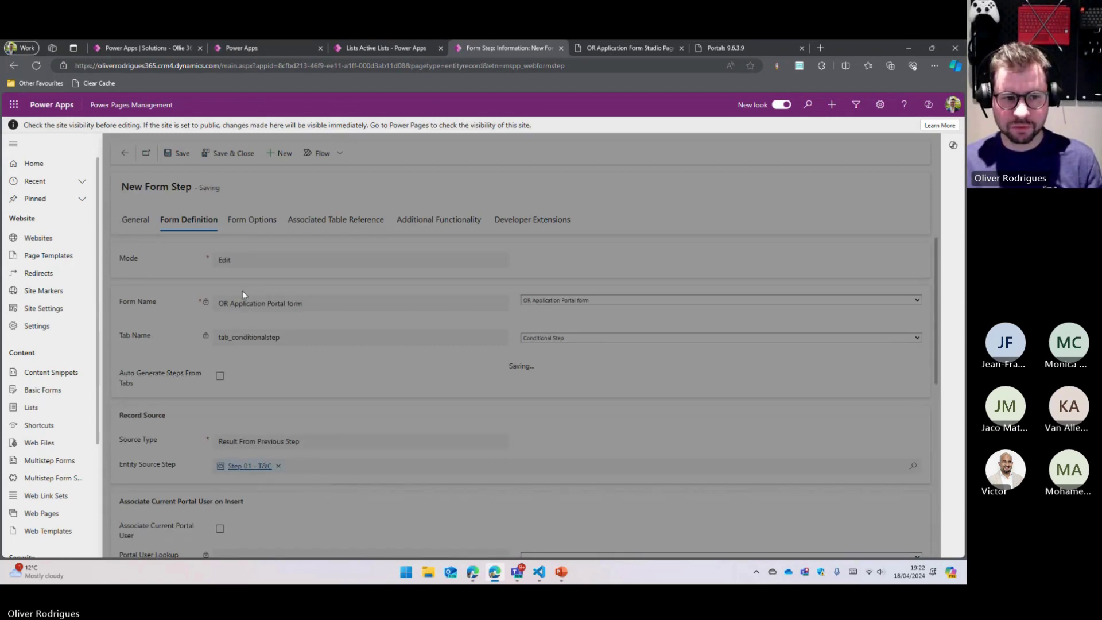
# Step: Start another new form step from Step 05A's next step and name it Step 05B
pyautogui.click(135, 219)
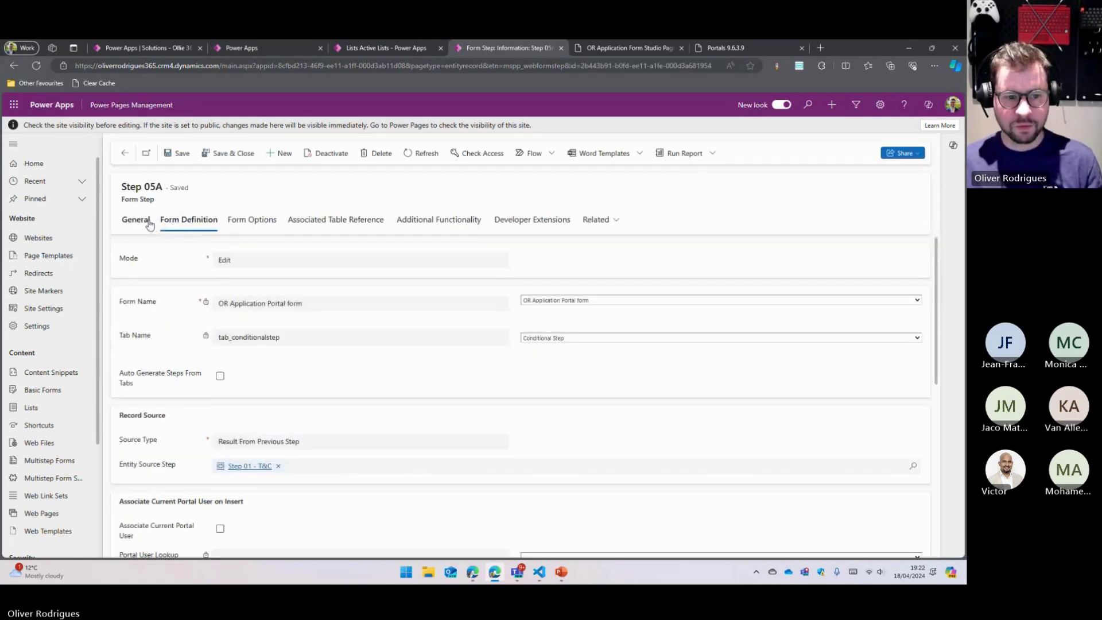
pyautogui.click(267, 372)
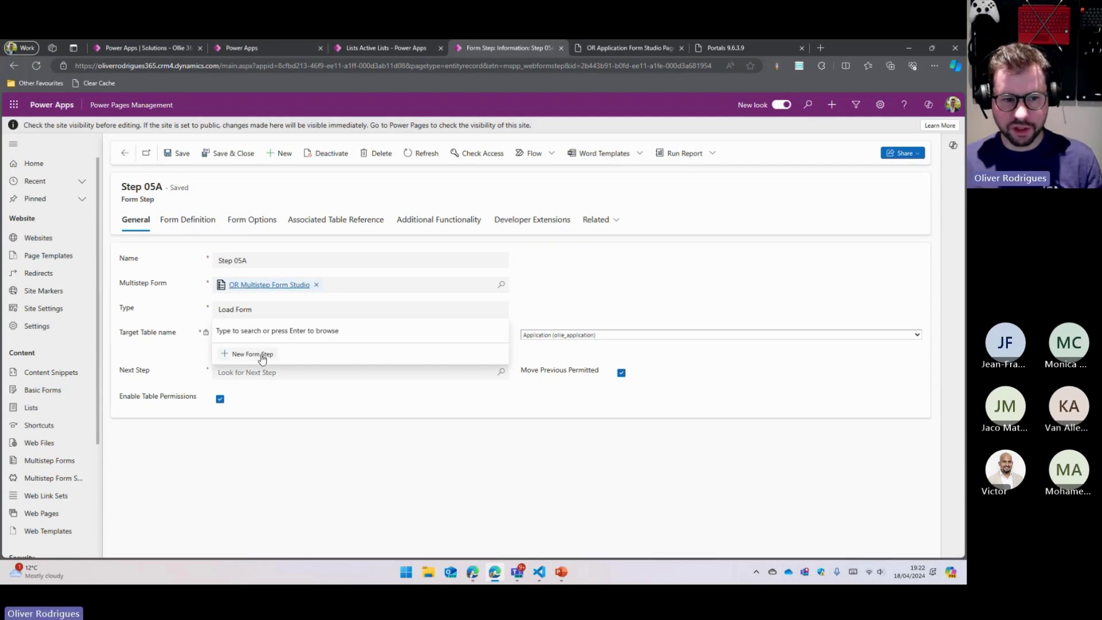
pyautogui.click(253, 354)
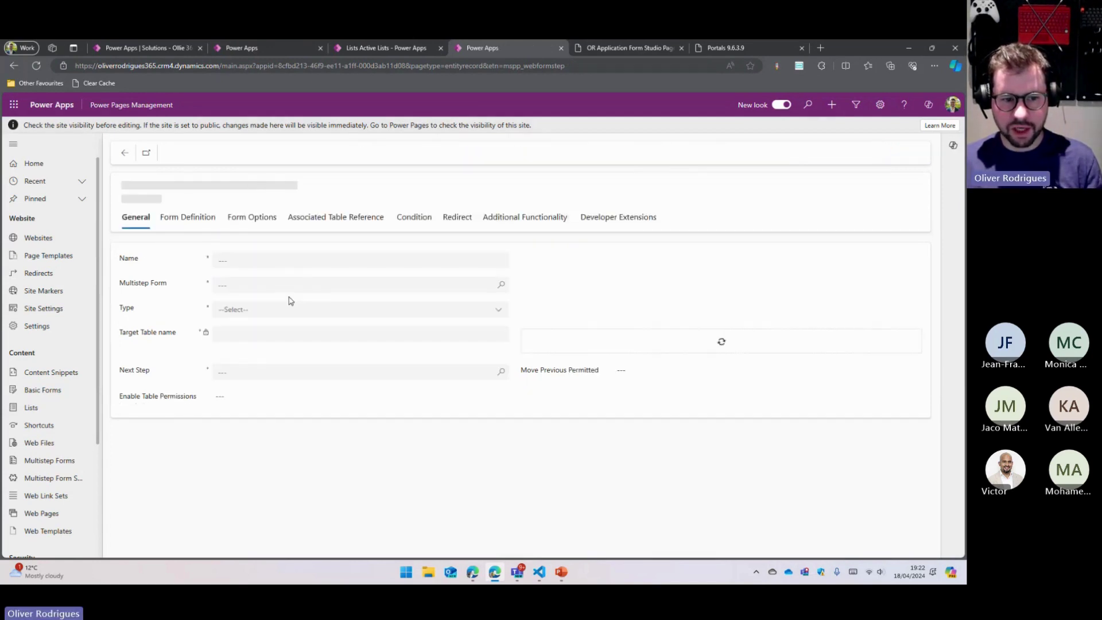
pyautogui.write('S')
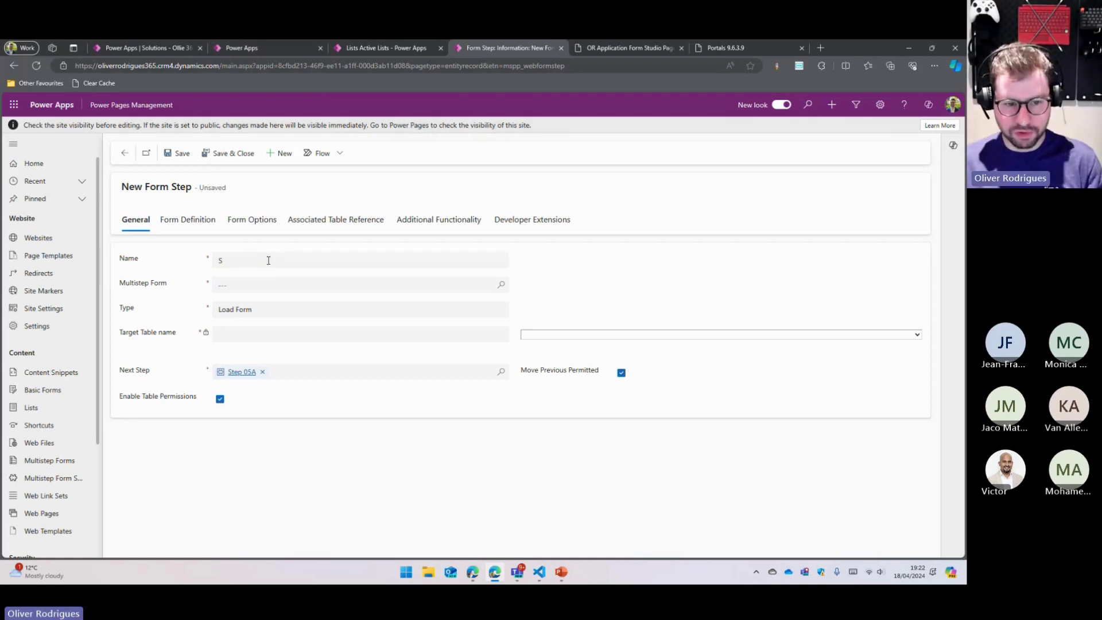
pyautogui.click(268, 260)
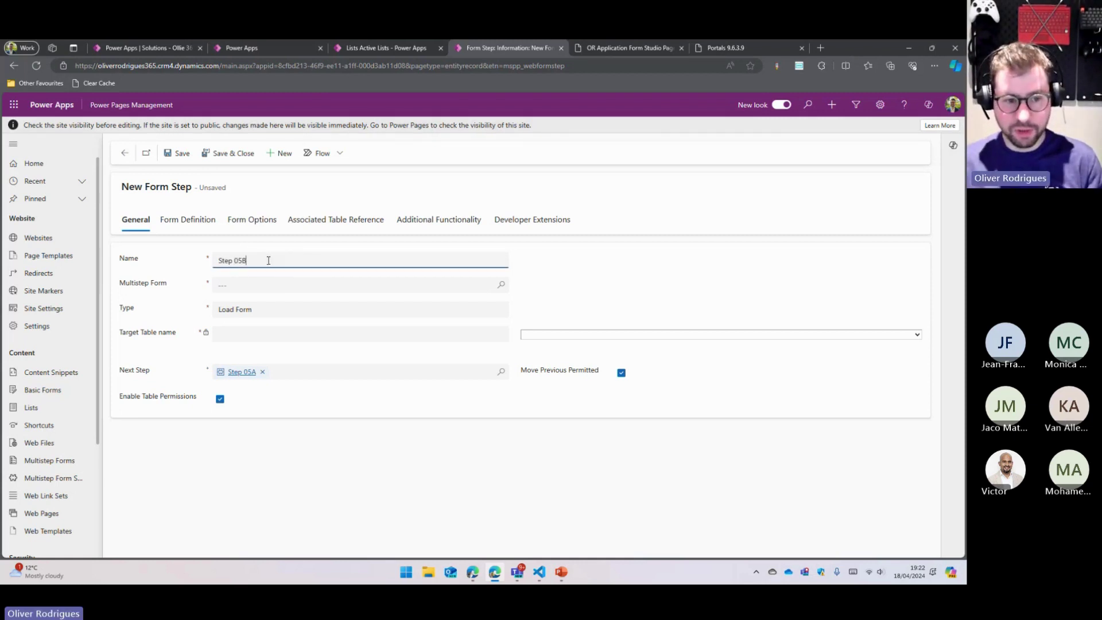
# Step: Assign Step 05B to OR Multistep Form Studio, target the Application (ollie_application) table, and clear its next step
pyautogui.click(499, 284)
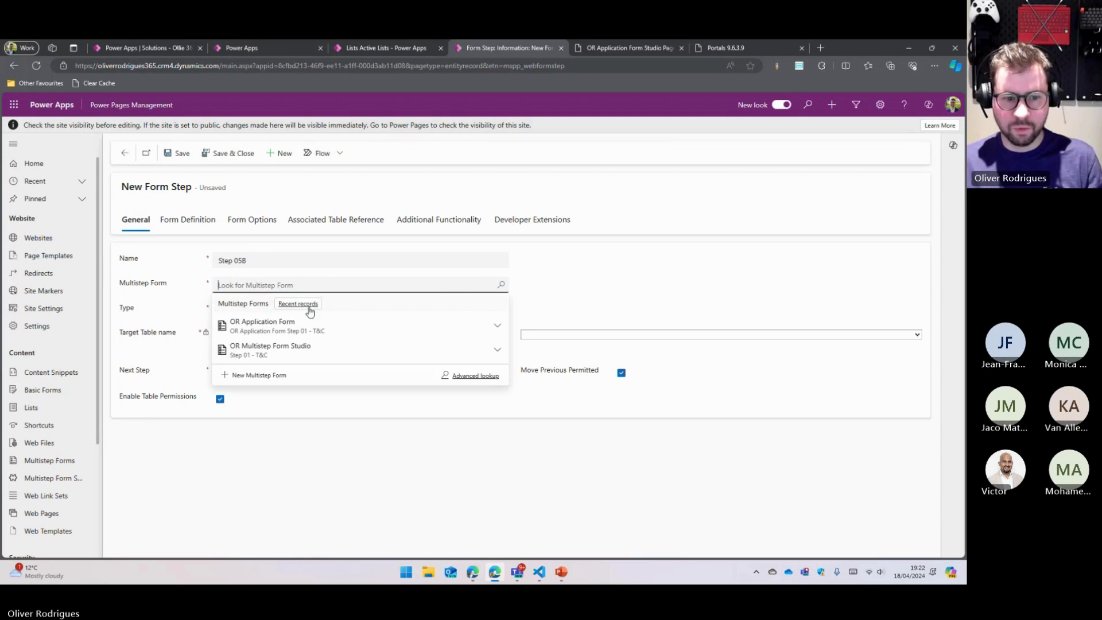
pyautogui.click(300, 351)
pyautogui.click(610, 336)
pyautogui.scroll(-3, 610, 339)
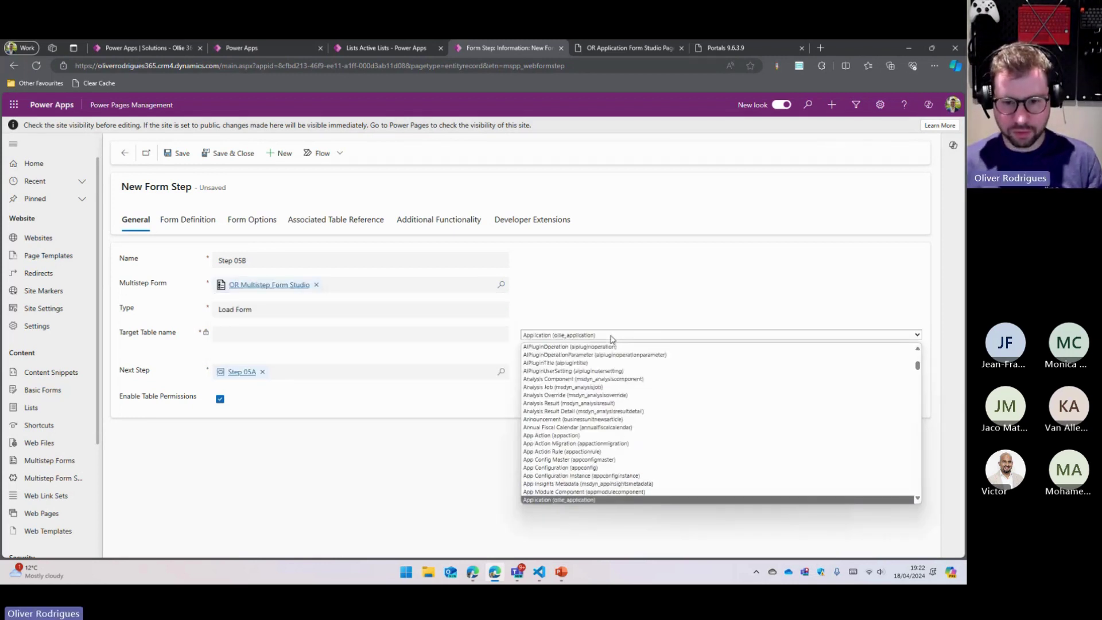
pyautogui.click(565, 342)
pyautogui.click(262, 372)
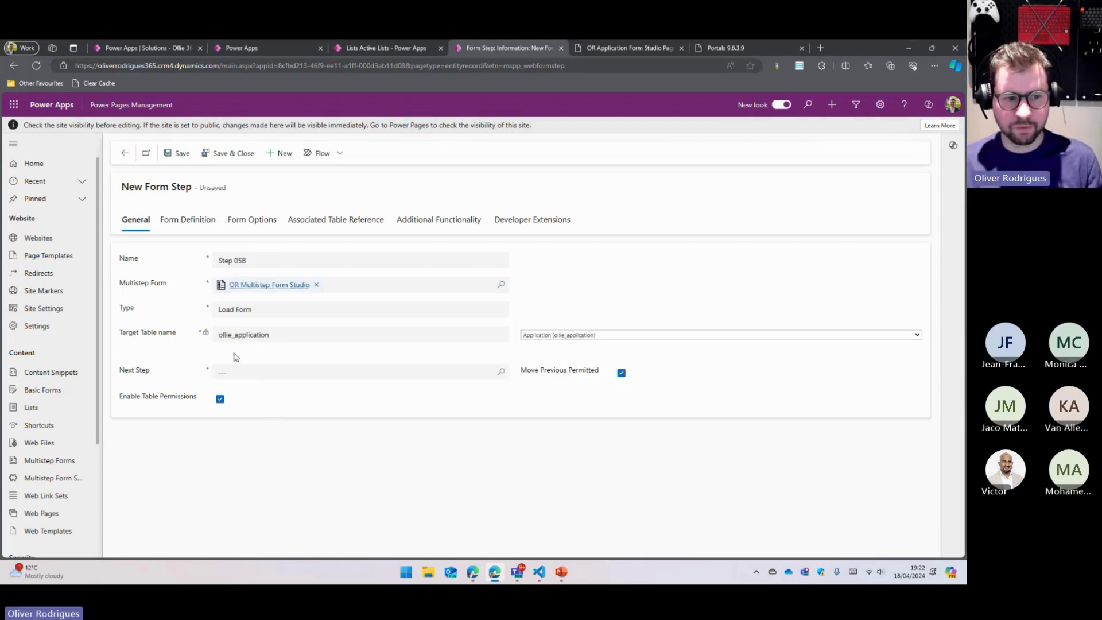
# Step: Set Step 05B's mode to Edit, using the OR Application Portal form and its Product Details tab
pyautogui.click(189, 224)
pyautogui.click(270, 260)
pyautogui.click(266, 295)
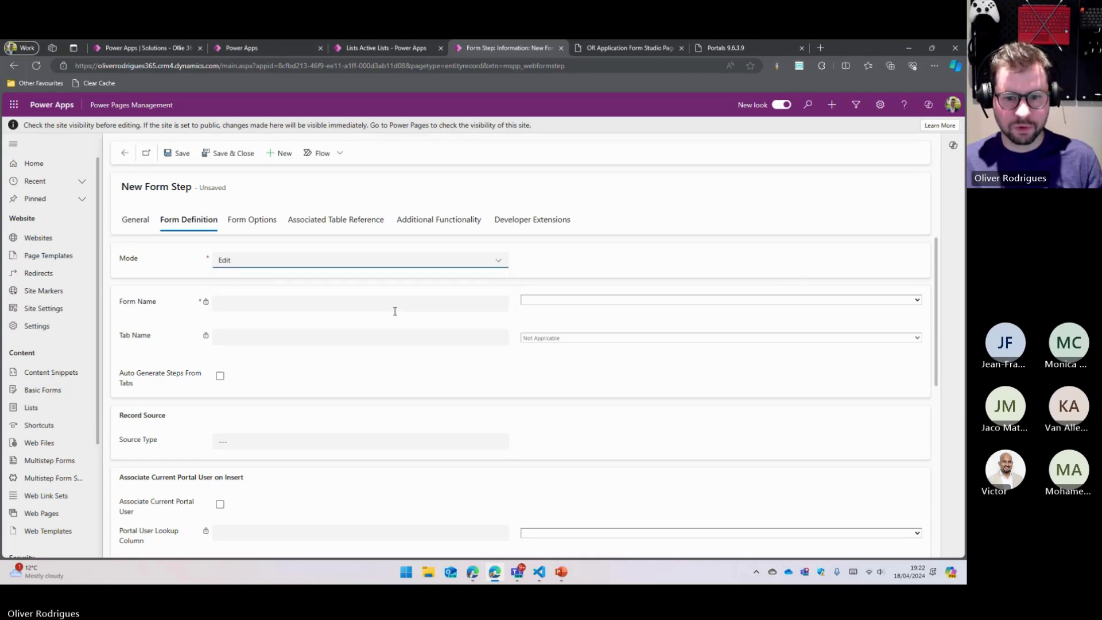
pyautogui.click(548, 300)
pyautogui.click(541, 327)
pyautogui.click(548, 337)
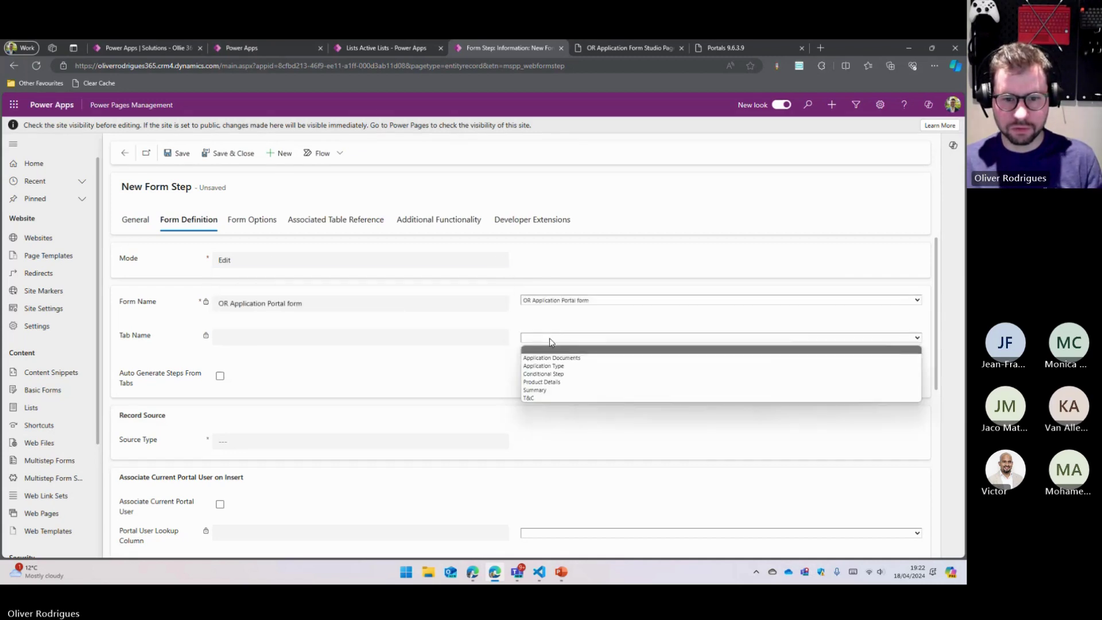
pyautogui.click(544, 382)
# Step: Set Step 05B's record source to Result From Previous Step with Step 01 - T&C as the source step, and save
pyautogui.click(230, 442)
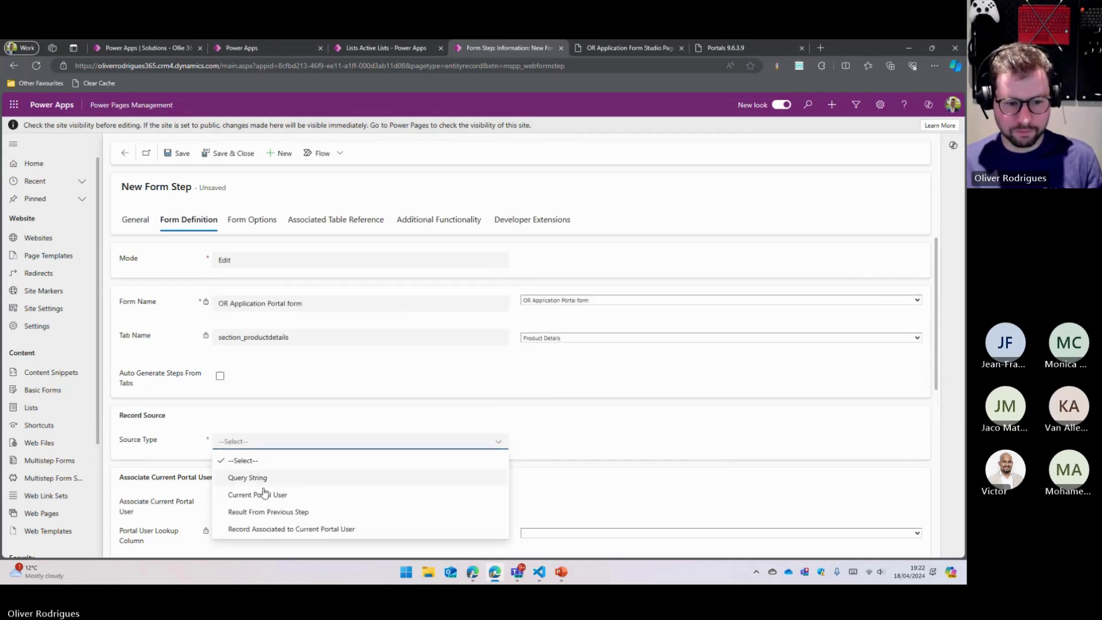
pyautogui.click(264, 513)
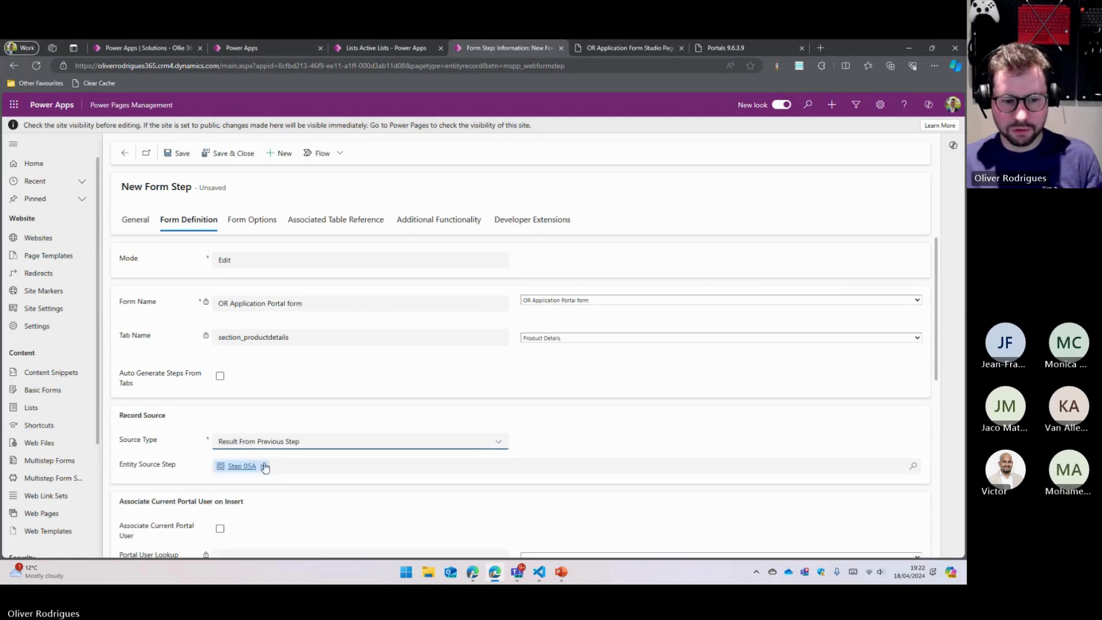
pyautogui.click(275, 466)
pyautogui.write('step 01')
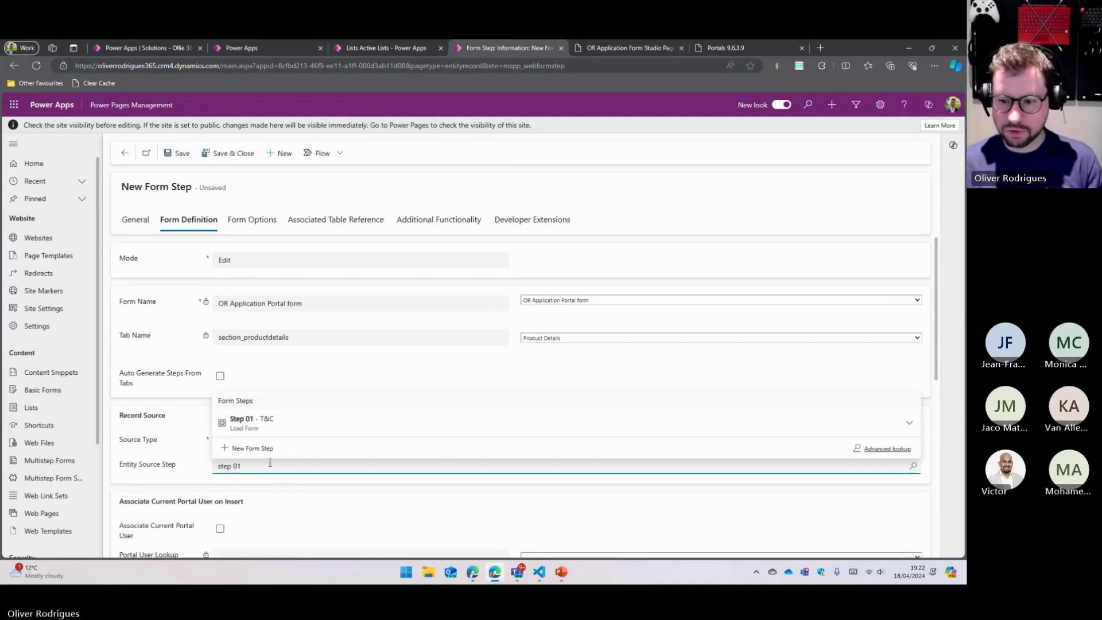
pyautogui.click(299, 425)
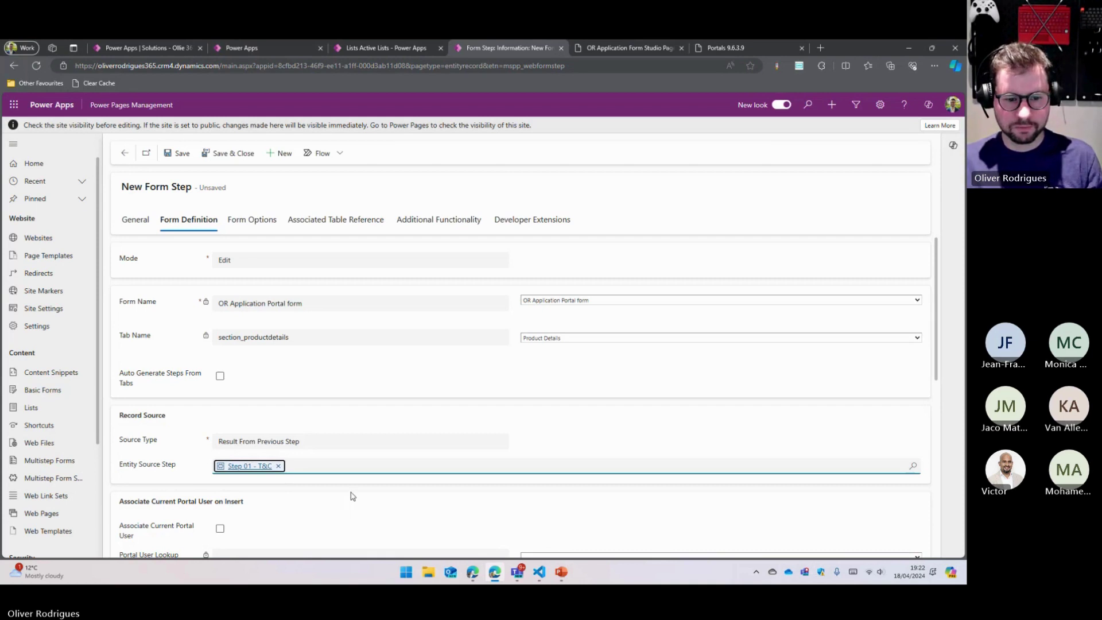
pyautogui.hotkey('ctrl', 's')
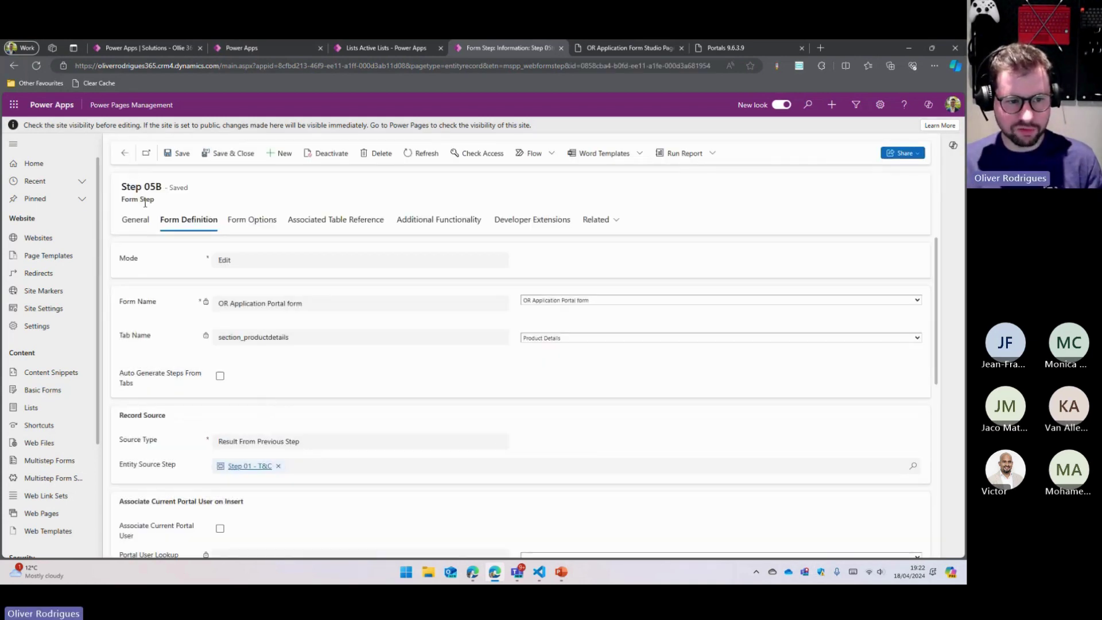
# Step: Go from Step 05B to the OR Multistep Form Studio record and open its start step, Step 01 - T&C
pyautogui.click(136, 219)
pyautogui.click(256, 286)
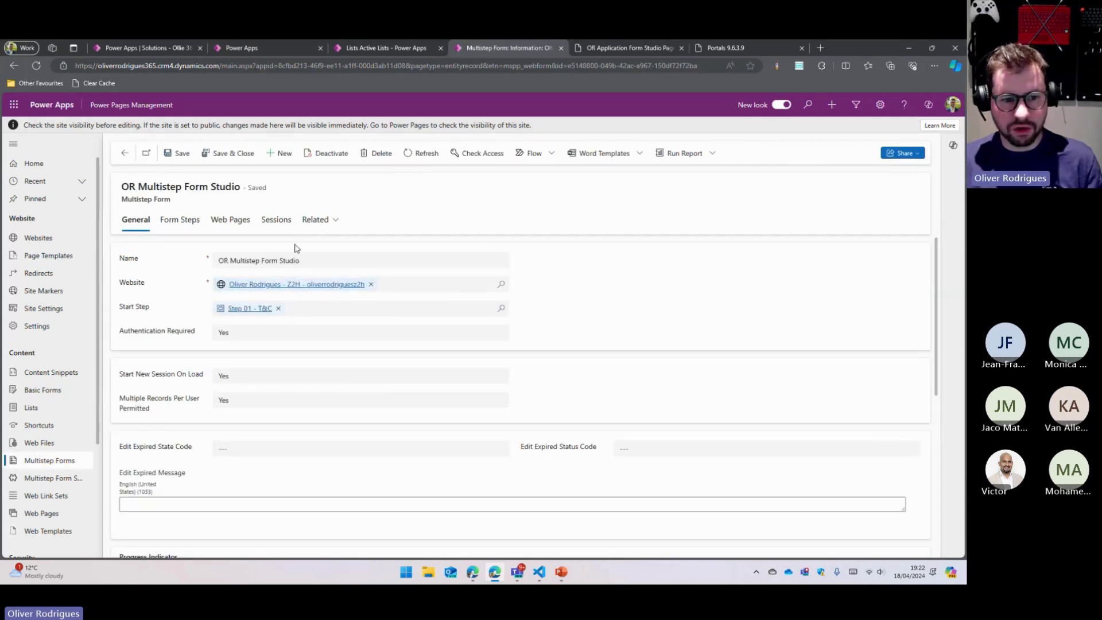
pyautogui.moveTo(121, 199); pyautogui.dragTo(169, 200)
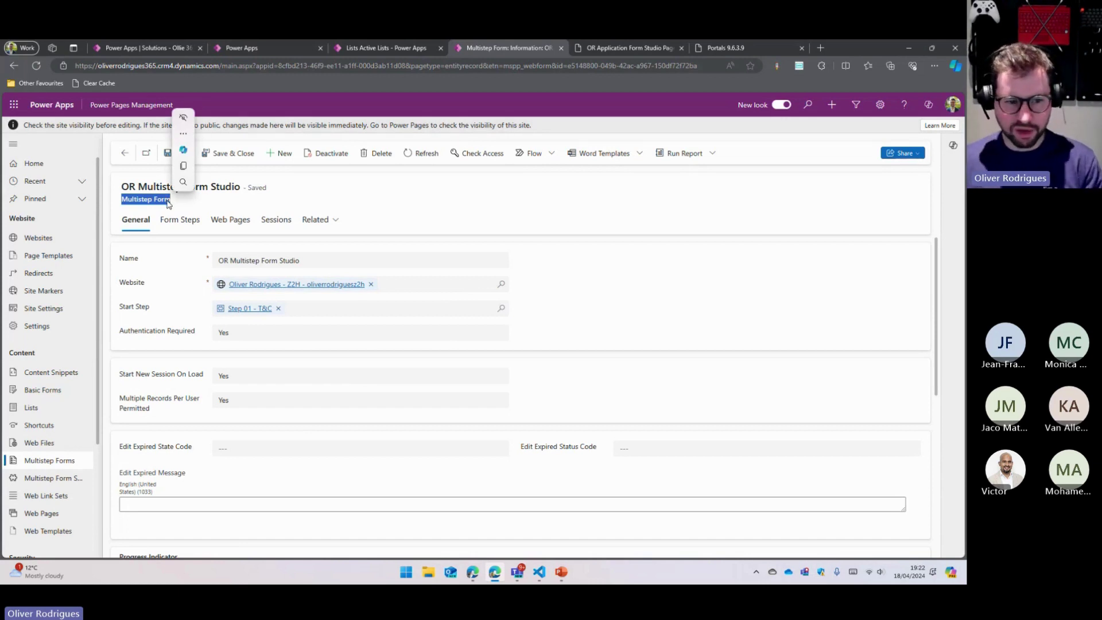
pyautogui.click(603, 313)
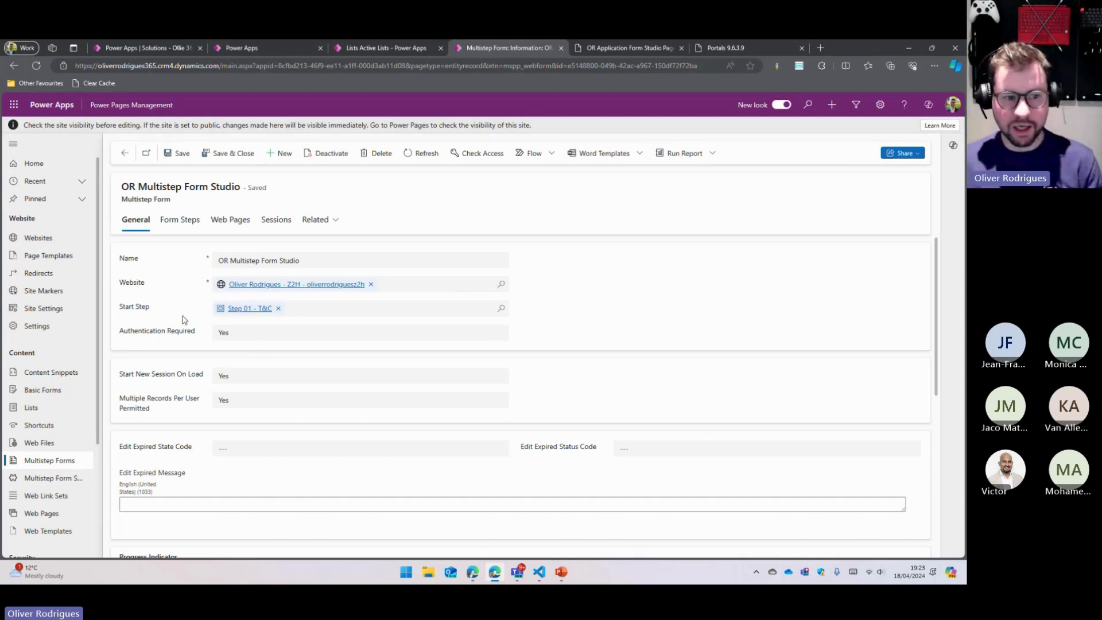
pyautogui.click(250, 310)
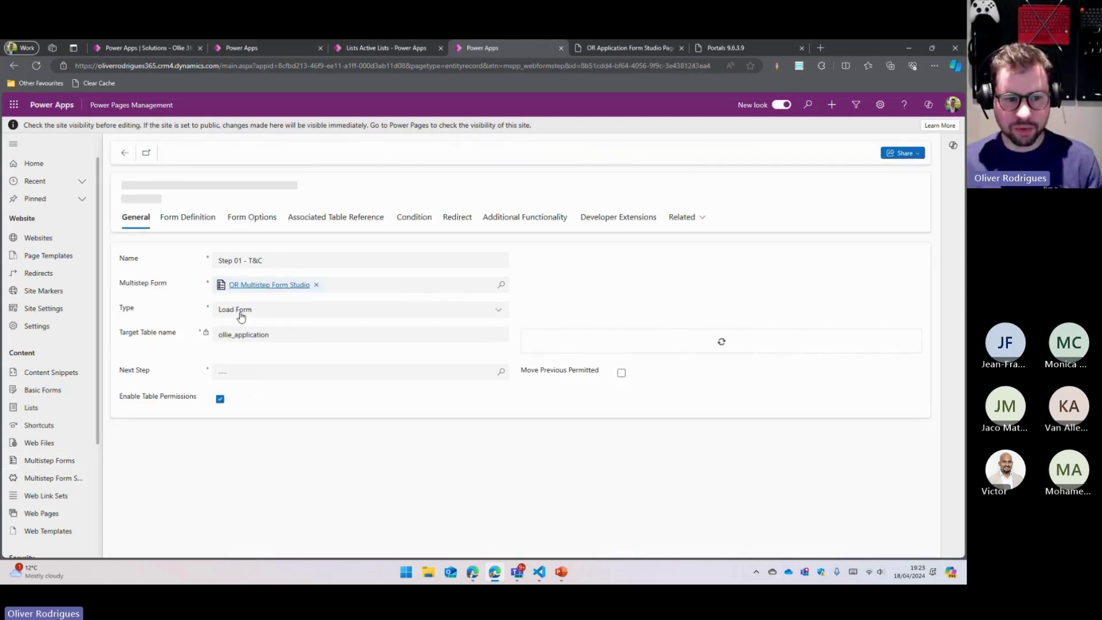
# Step: Set the next step of Step 01 - T&C to Step 02 and save the record
pyautogui.click(252, 374)
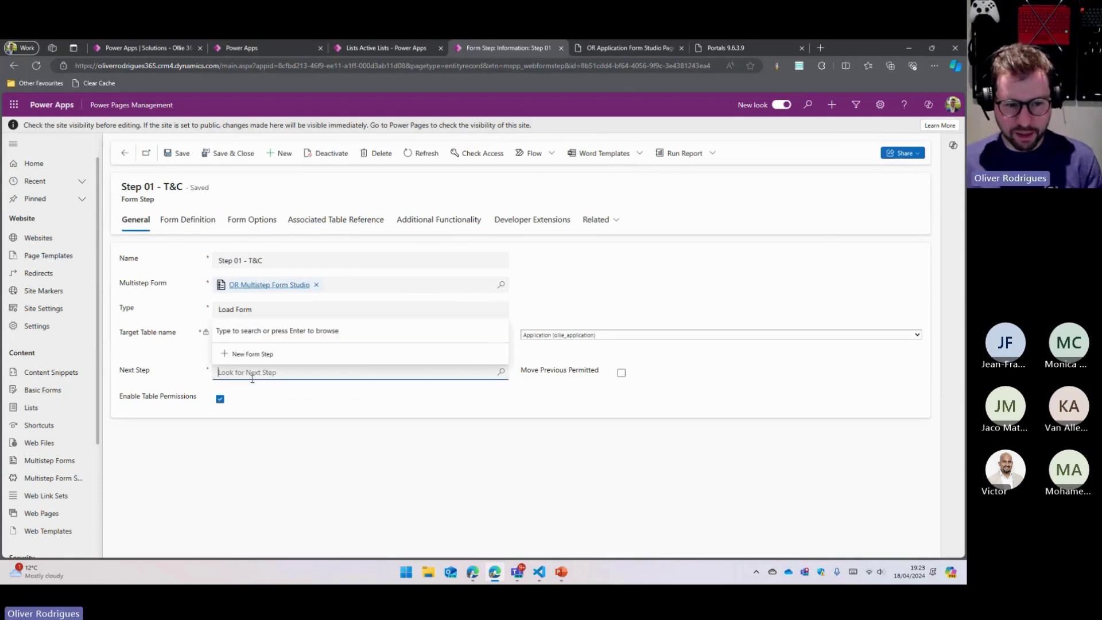
pyautogui.write('step 02')
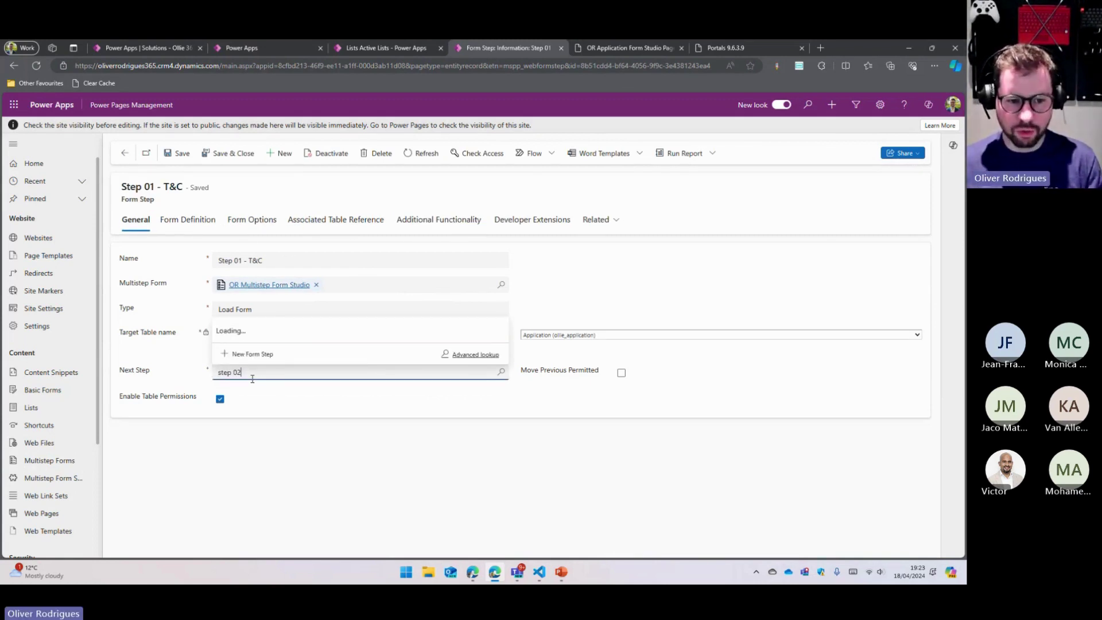
pyautogui.click(278, 330)
pyautogui.hotkey('ctrl', 's')
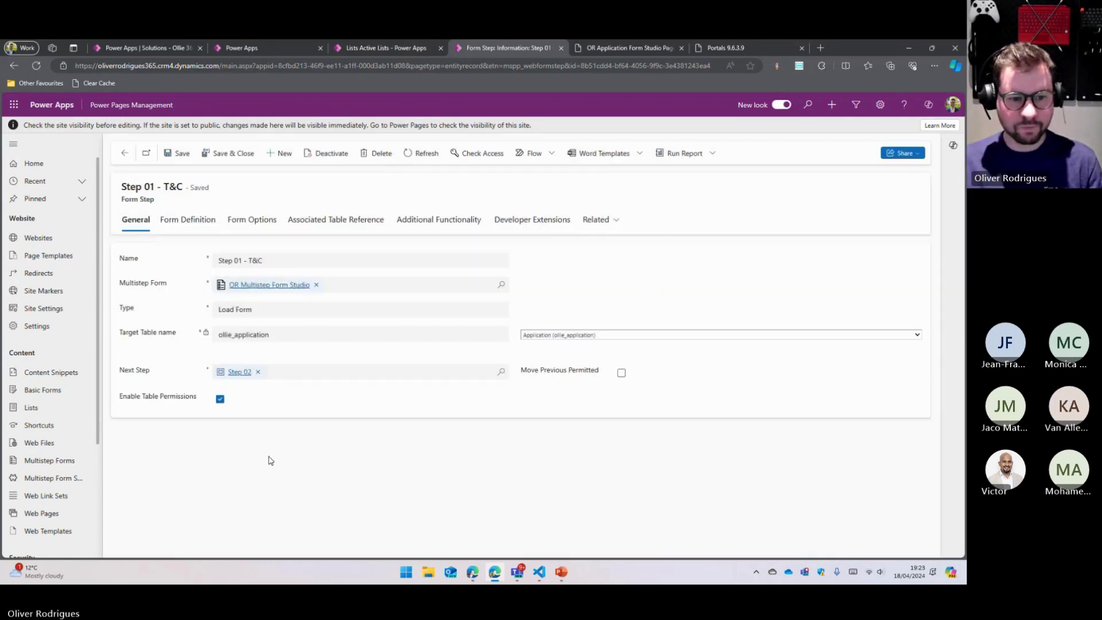
# Step: Open Step 02, set its next step to Step 03, save it, and check its form definition
pyautogui.click(244, 373)
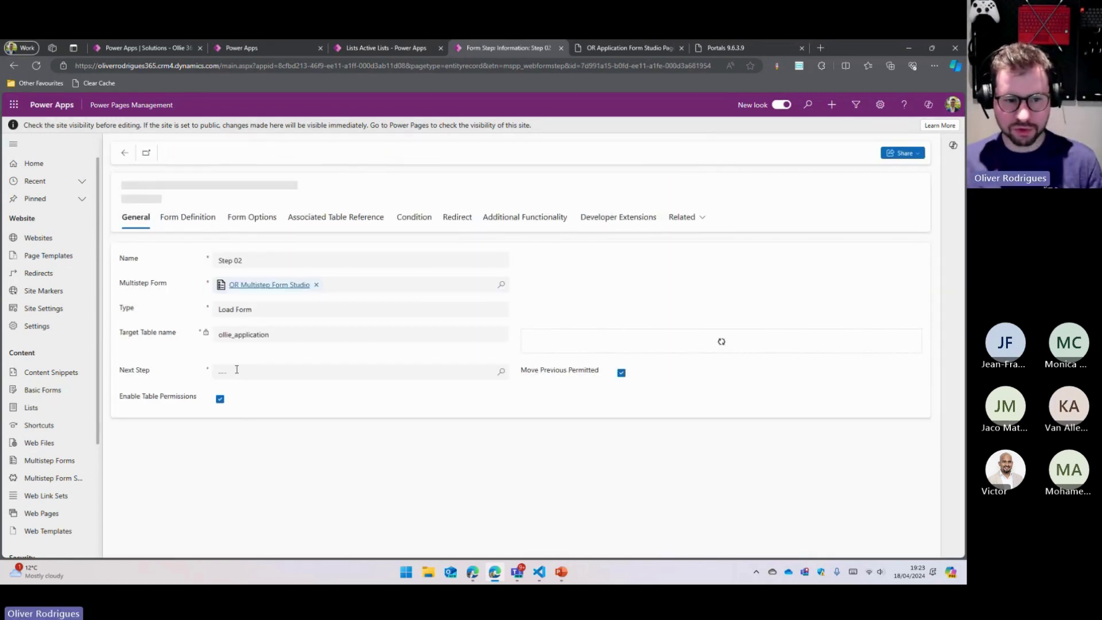
pyautogui.click(247, 374)
pyautogui.write('step 03')
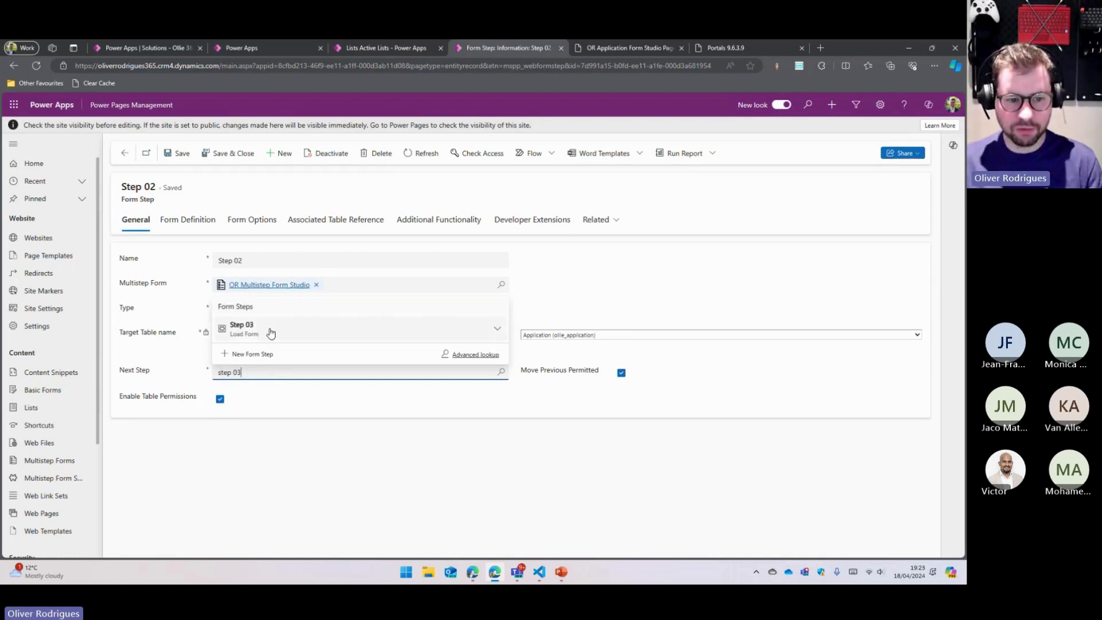
pyautogui.click(269, 330)
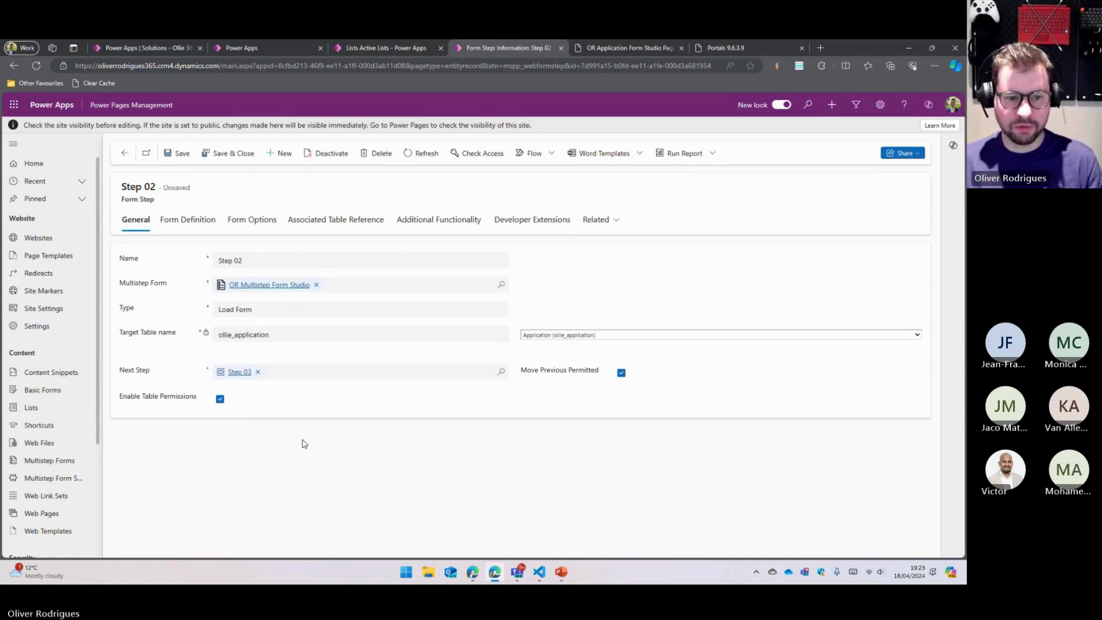
pyautogui.hotkey('ctrl', 's')
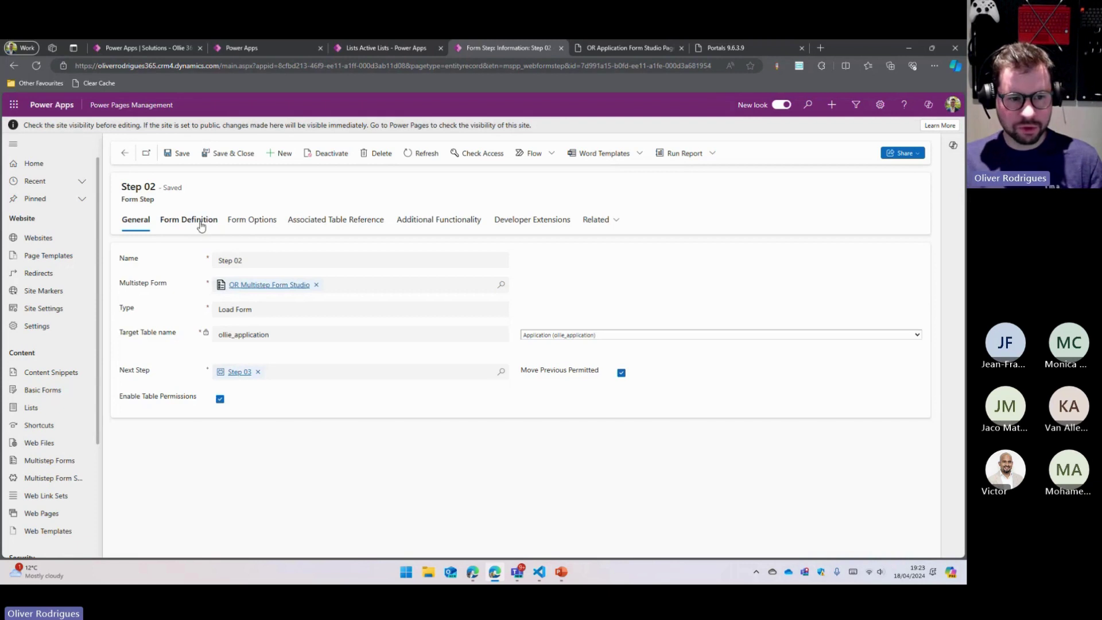
pyautogui.click(198, 221)
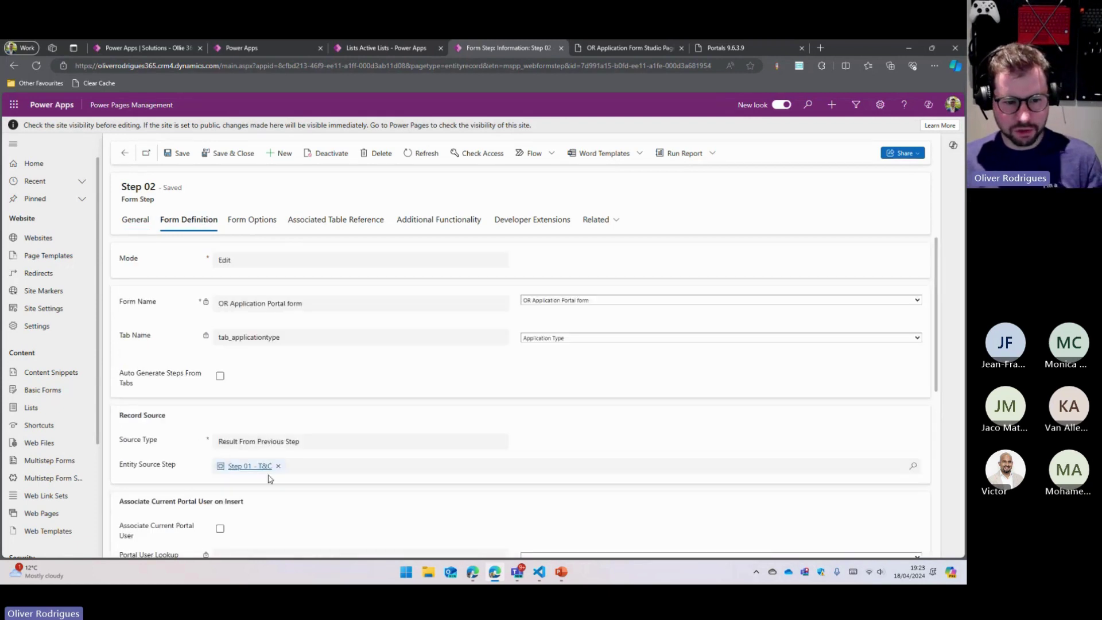
pyautogui.click(136, 220)
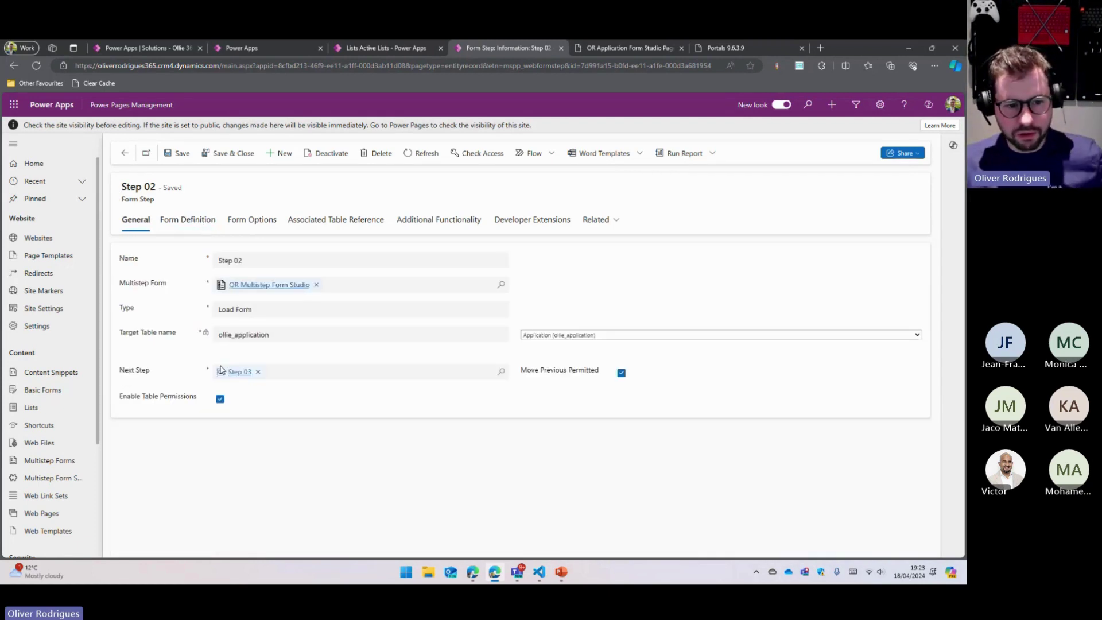
# Step: Open Step 03, set its next step to Step 04 - Condition, and save the record
pyautogui.click(239, 371)
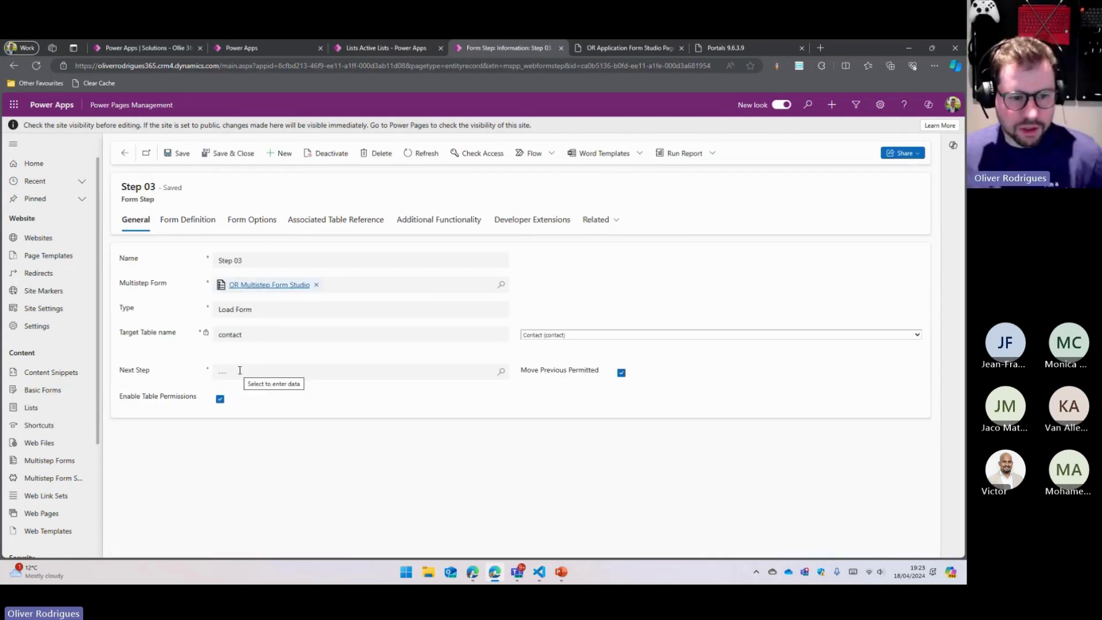
pyautogui.click(240, 370)
pyautogui.write('step')
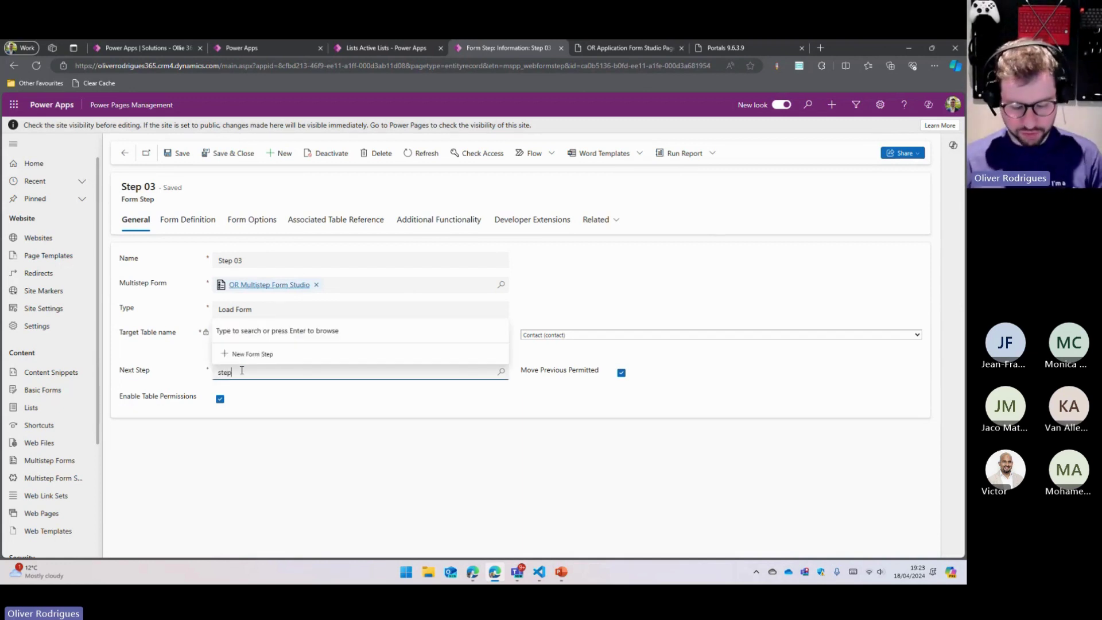
pyautogui.write(' 04')
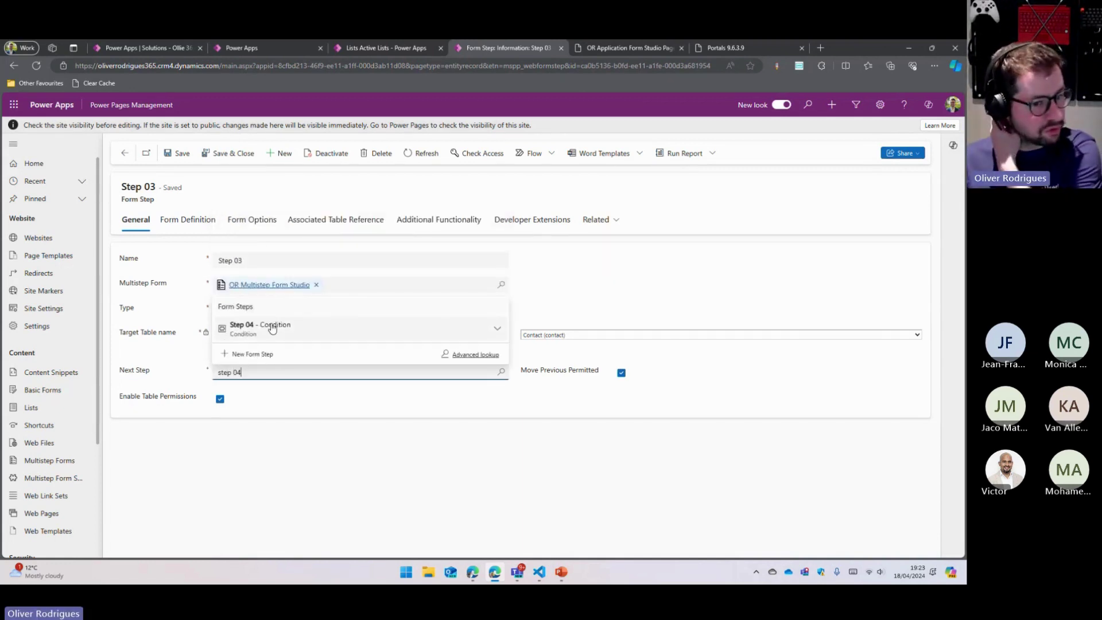
pyautogui.click(272, 328)
pyautogui.click(189, 219)
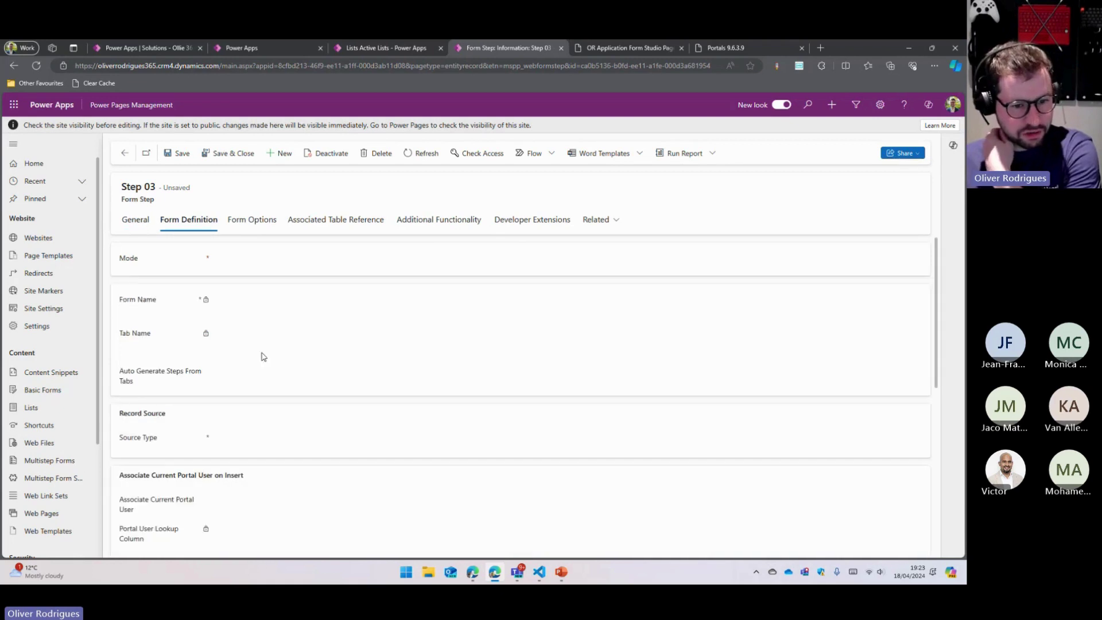
pyautogui.click(133, 221)
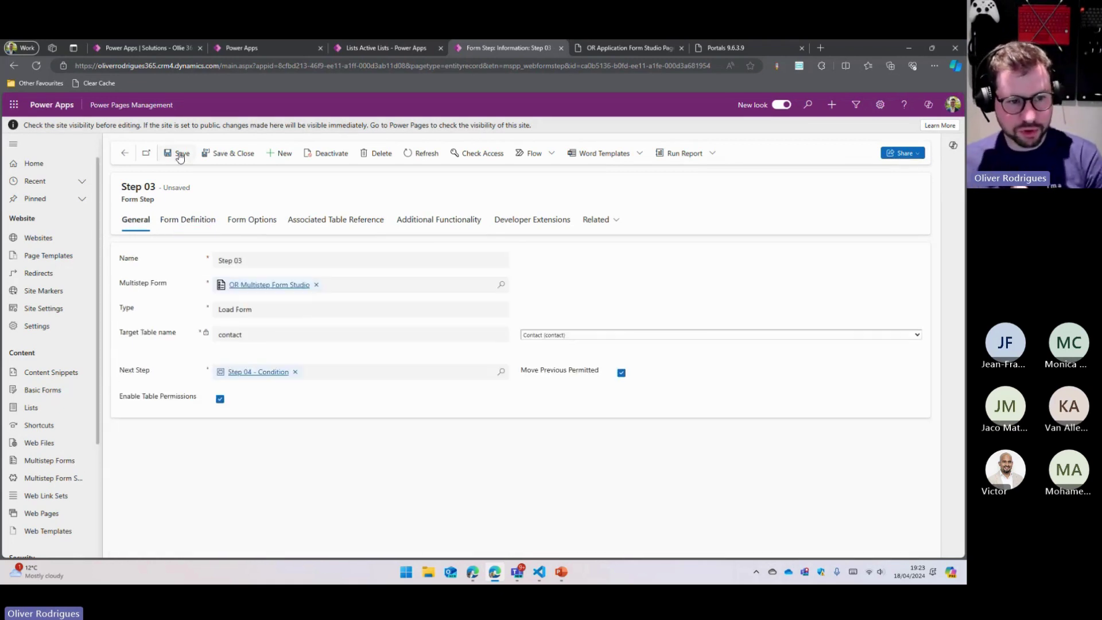
pyautogui.click(178, 152)
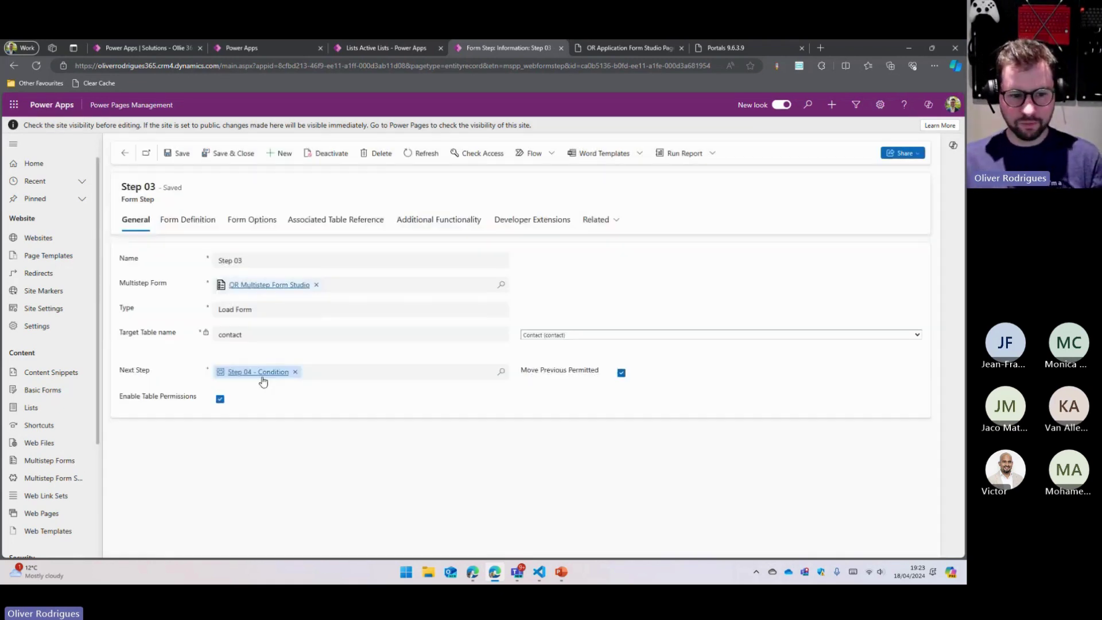
# Step: Open Step 04 - Condition, set its next step to Step 05A, and save the record
pyautogui.click(264, 372)
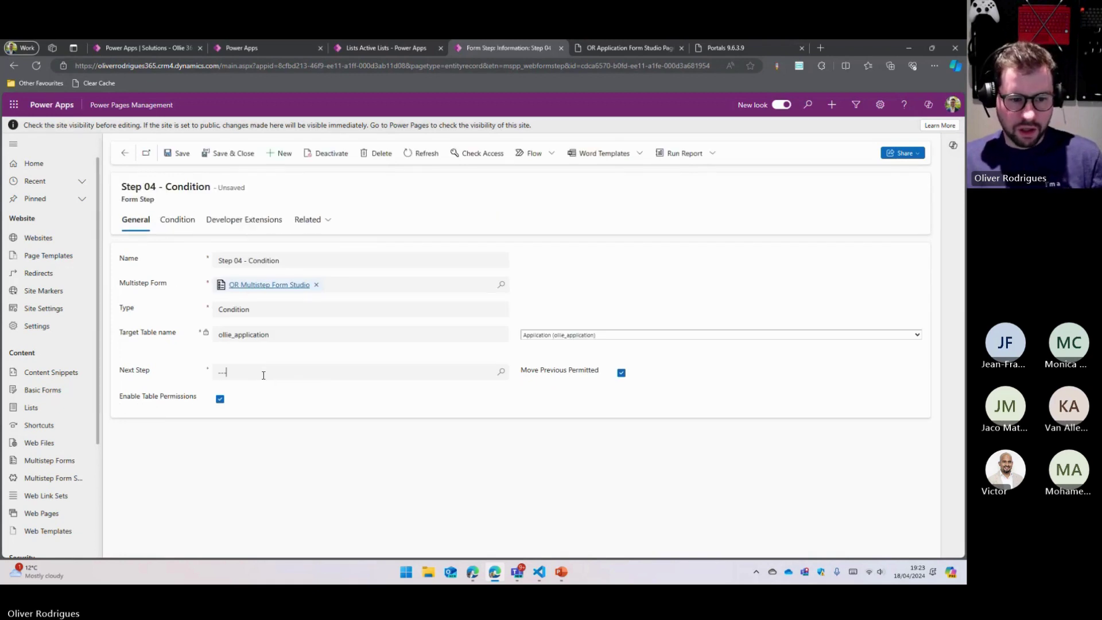
pyautogui.click(263, 372)
pyautogui.write('step 05')
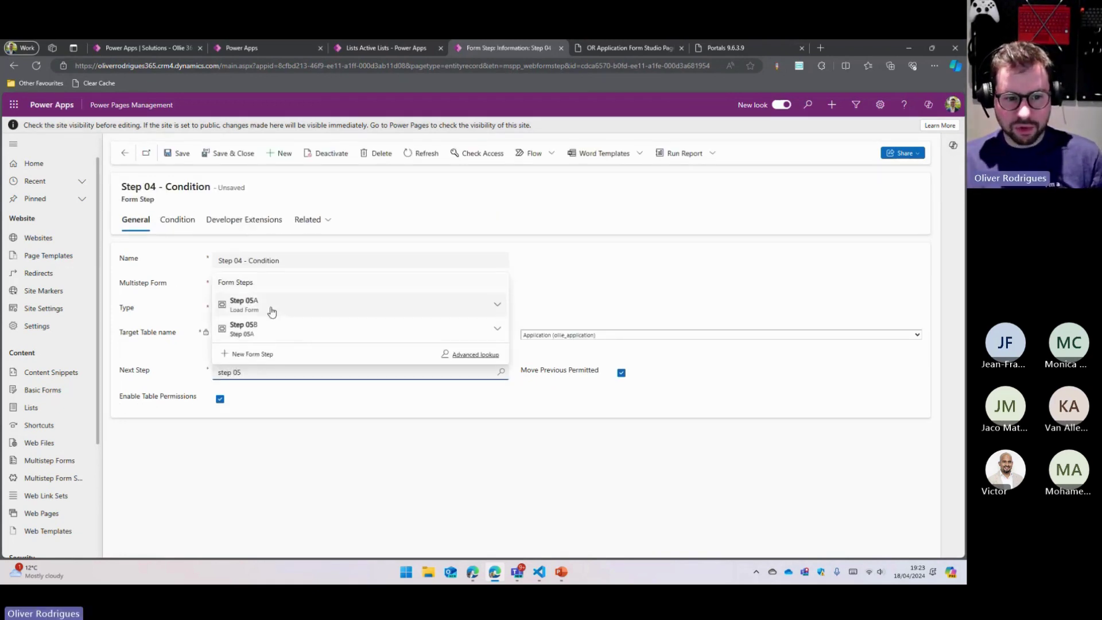
pyautogui.click(270, 307)
pyautogui.hotkey('ctrl', 's')
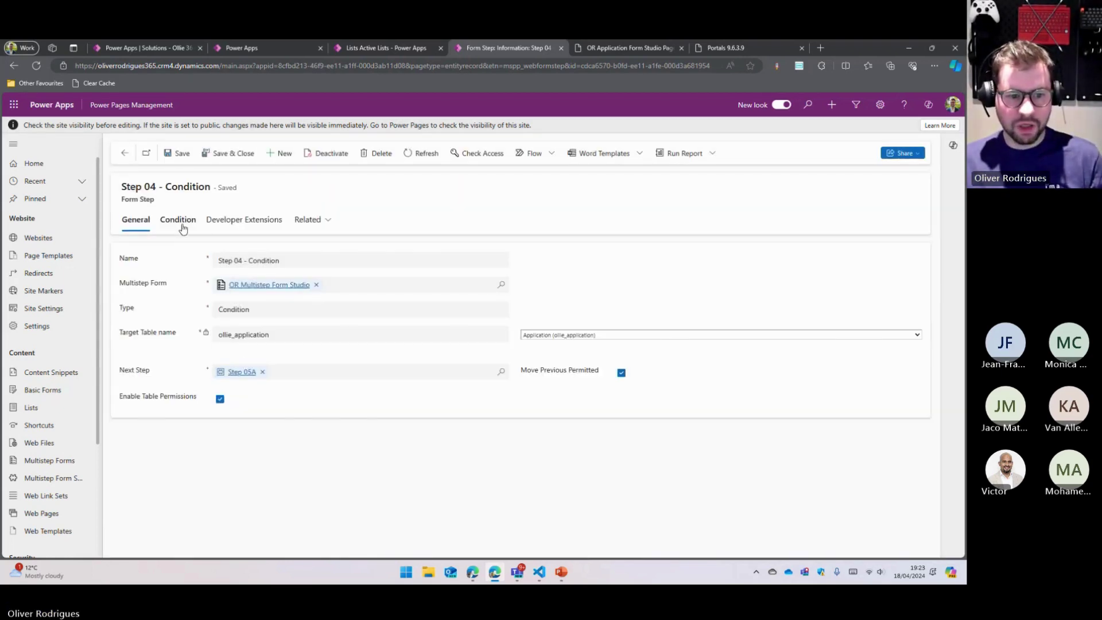
# Step: Set Step 04 - Condition to go to Step 05B if its condition fails, and save
pyautogui.click(178, 222)
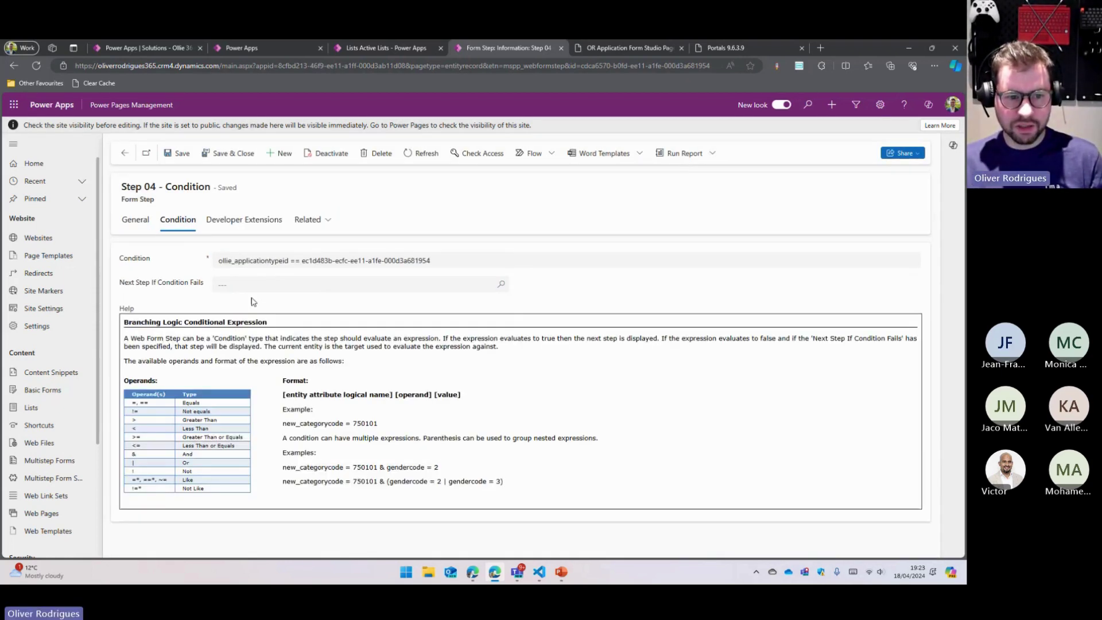
pyautogui.click(264, 283)
pyautogui.write('step 05A')
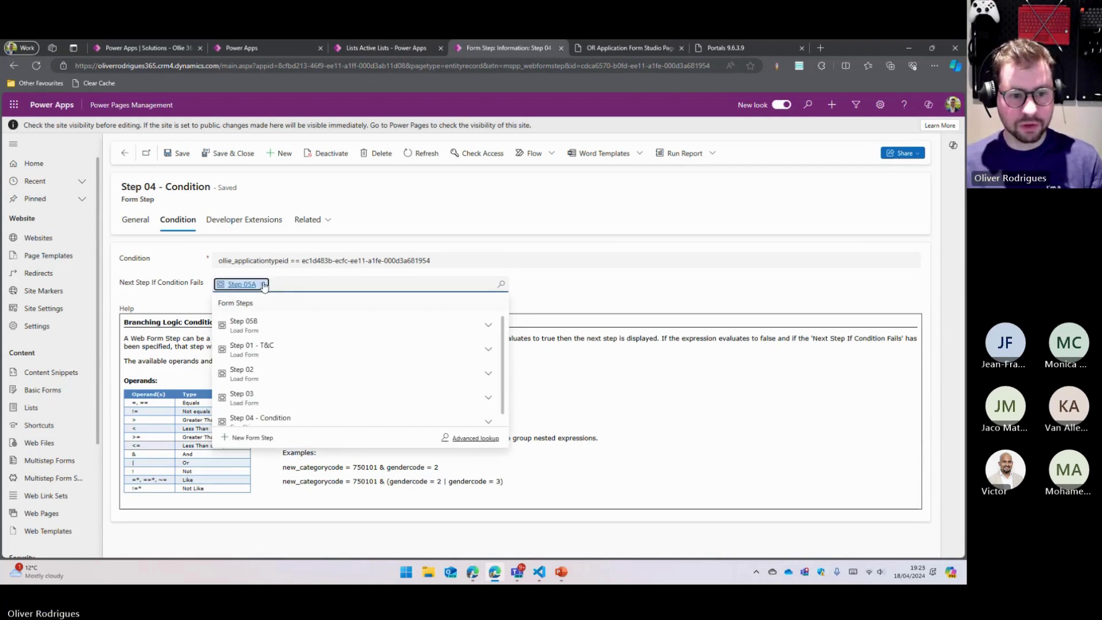
pyautogui.press('BackSpace')
pyautogui.press('BackSpace')
pyautogui.press('BackSpace')
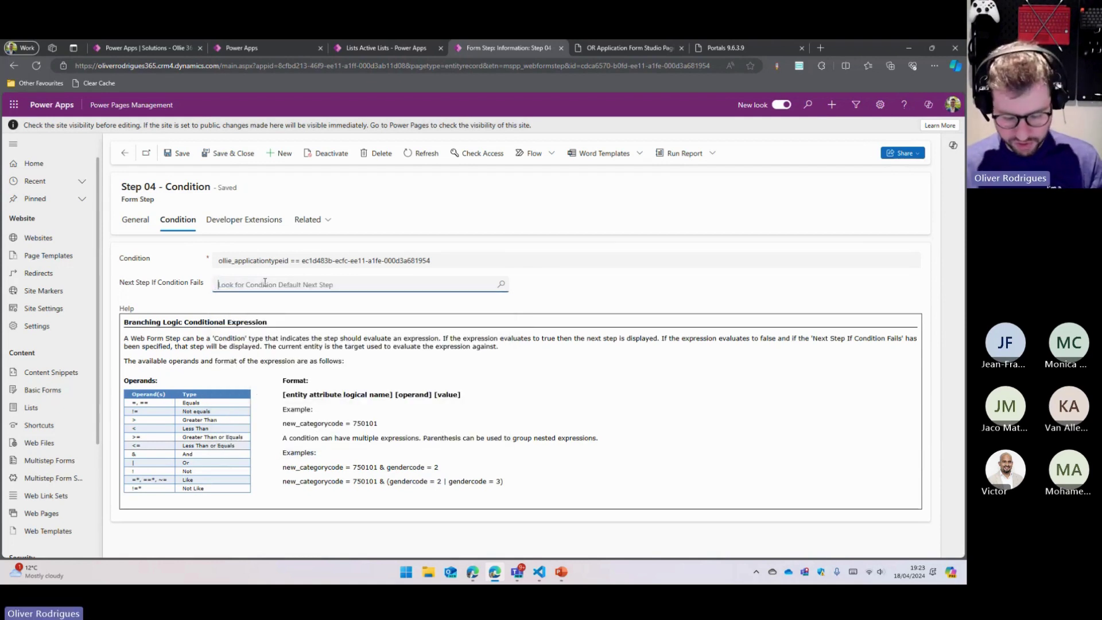
pyautogui.write('step 05')
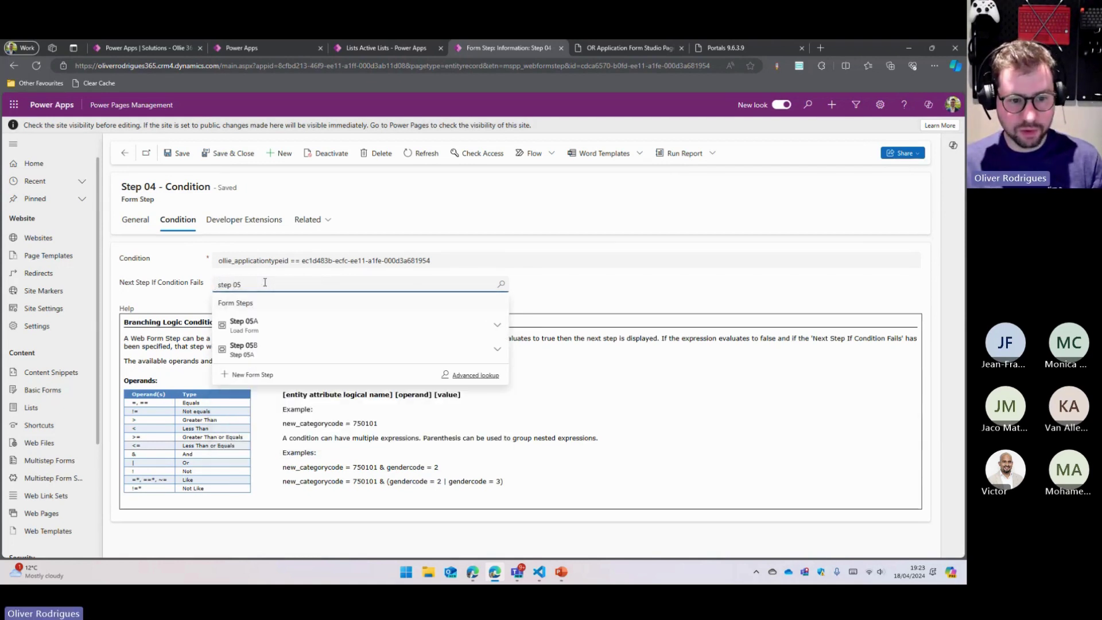
pyautogui.click(256, 350)
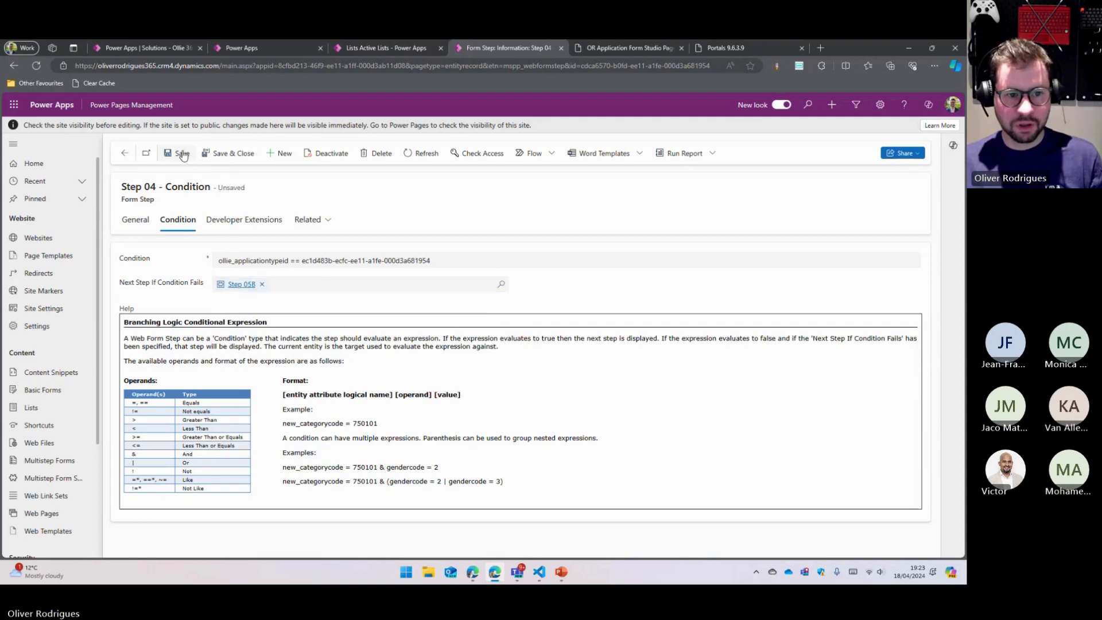
pyautogui.click(183, 153)
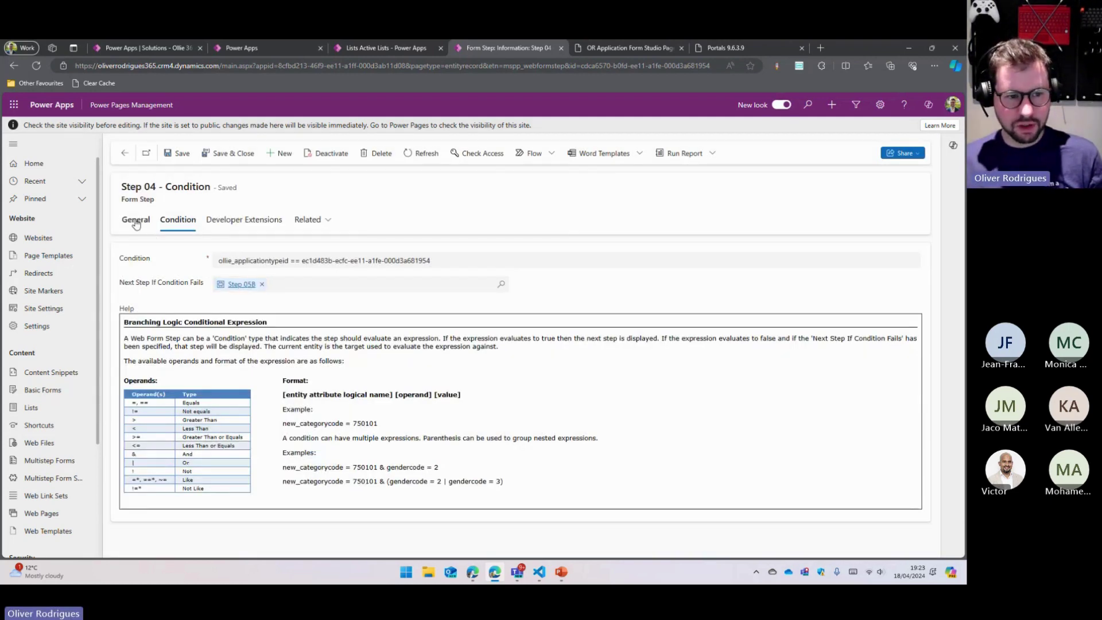
# Step: Open Step 05A from Step 04 - Condition, set its next step to Step 05B, and save
pyautogui.click(136, 224)
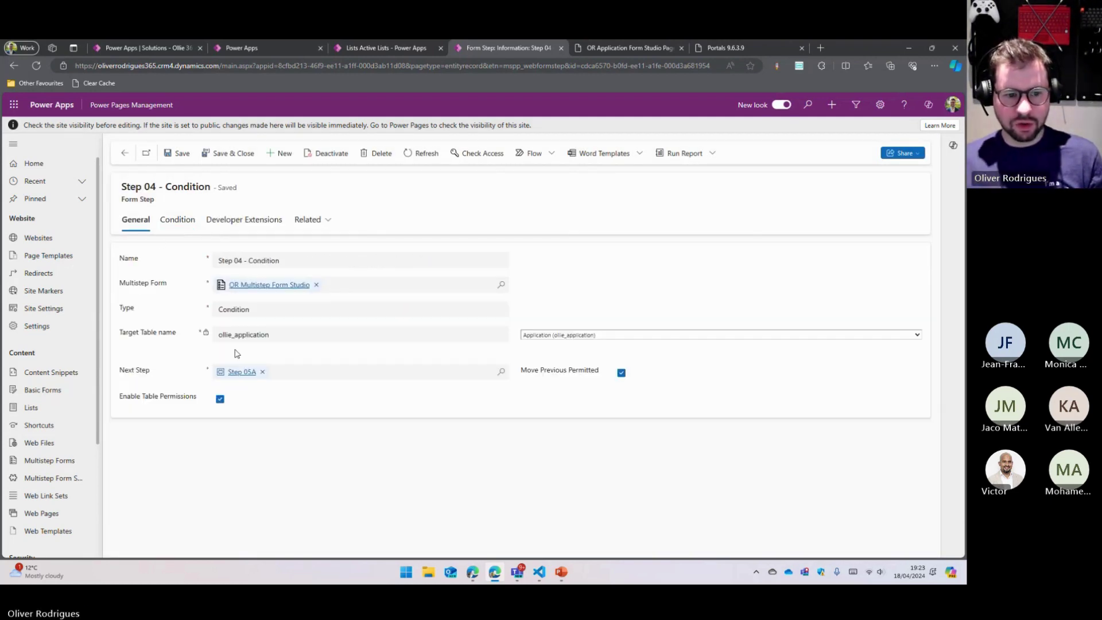
pyautogui.click(251, 371)
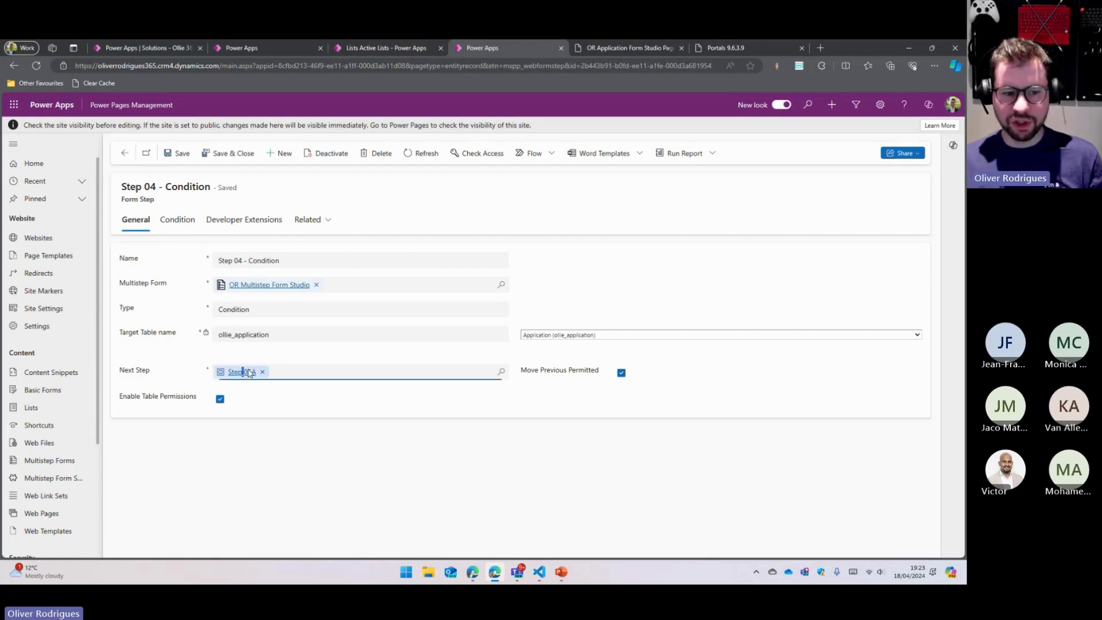
pyautogui.click(253, 373)
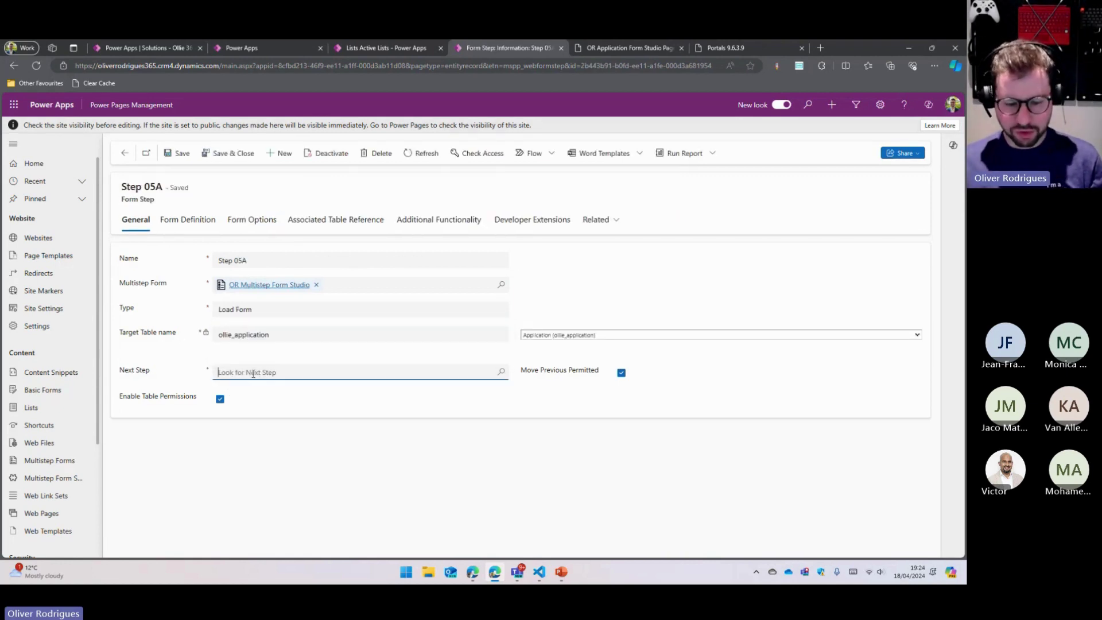
pyautogui.write('step')
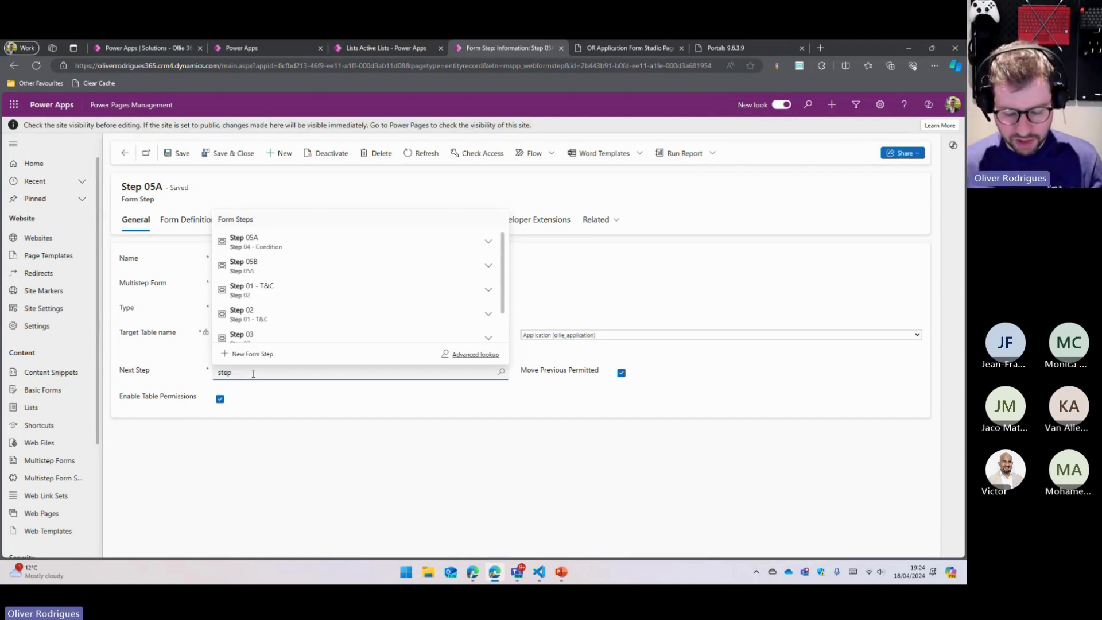
pyautogui.write(' 05b')
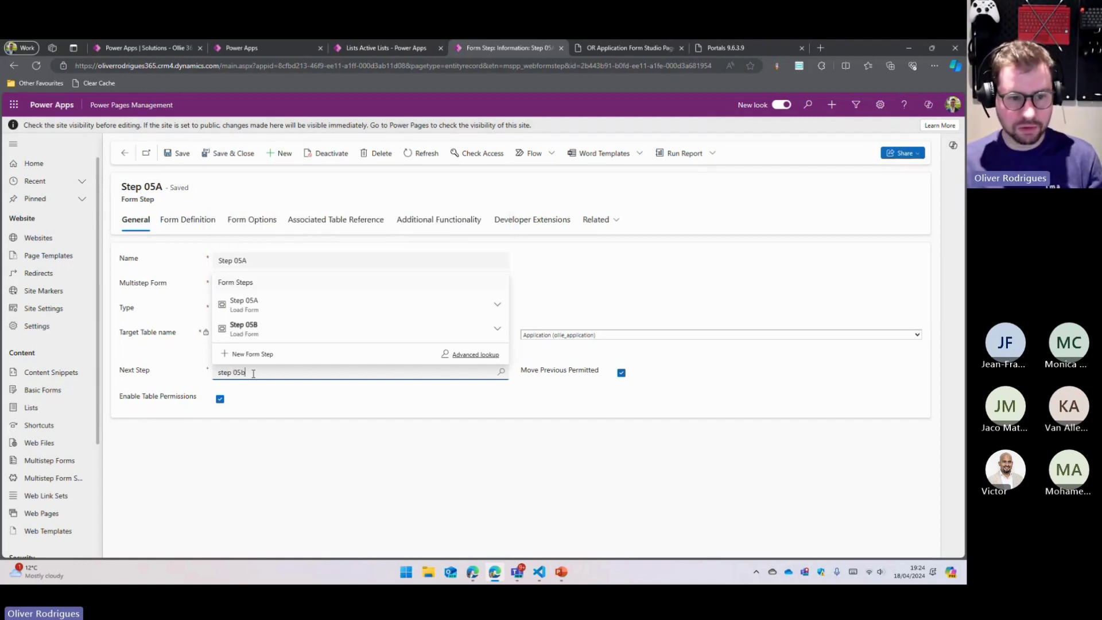
pyautogui.click(254, 328)
pyautogui.hotkey('ctrl', 's')
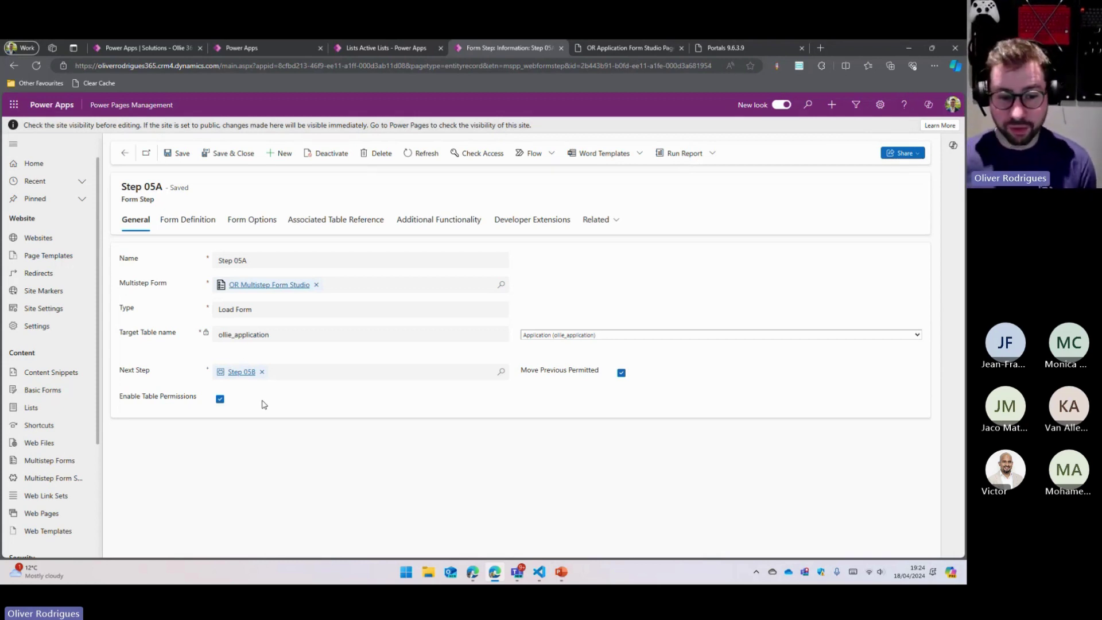
# Step: From Step 05B, create a form step named Step 06 on OR Multistep Form Studio, targeting Application (ollie_application), with no next step
pyautogui.click(242, 372)
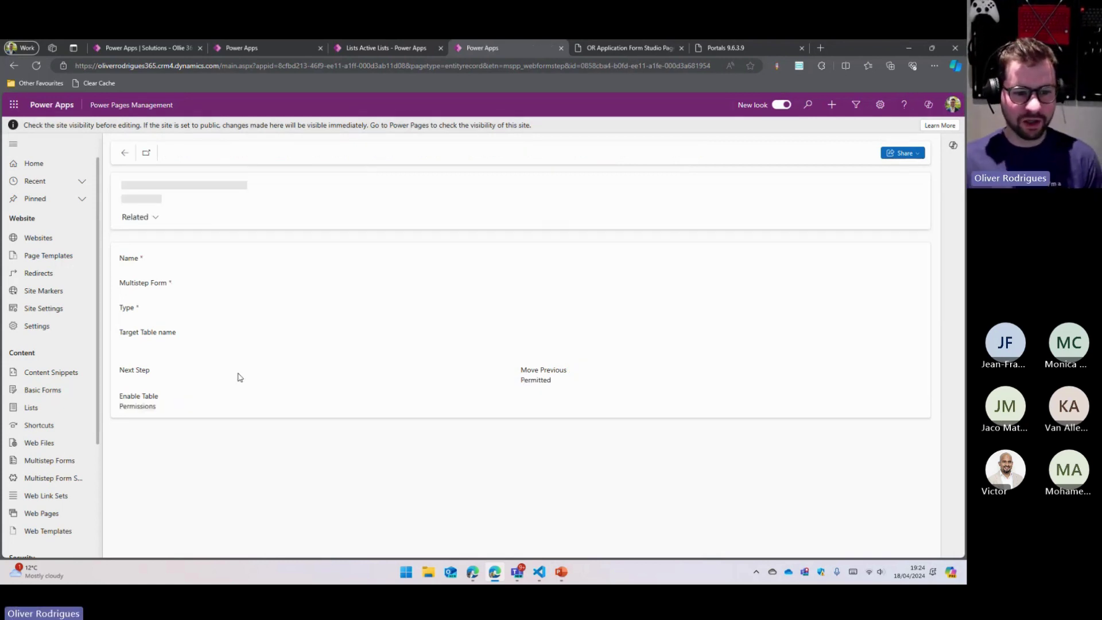
pyautogui.click(263, 372)
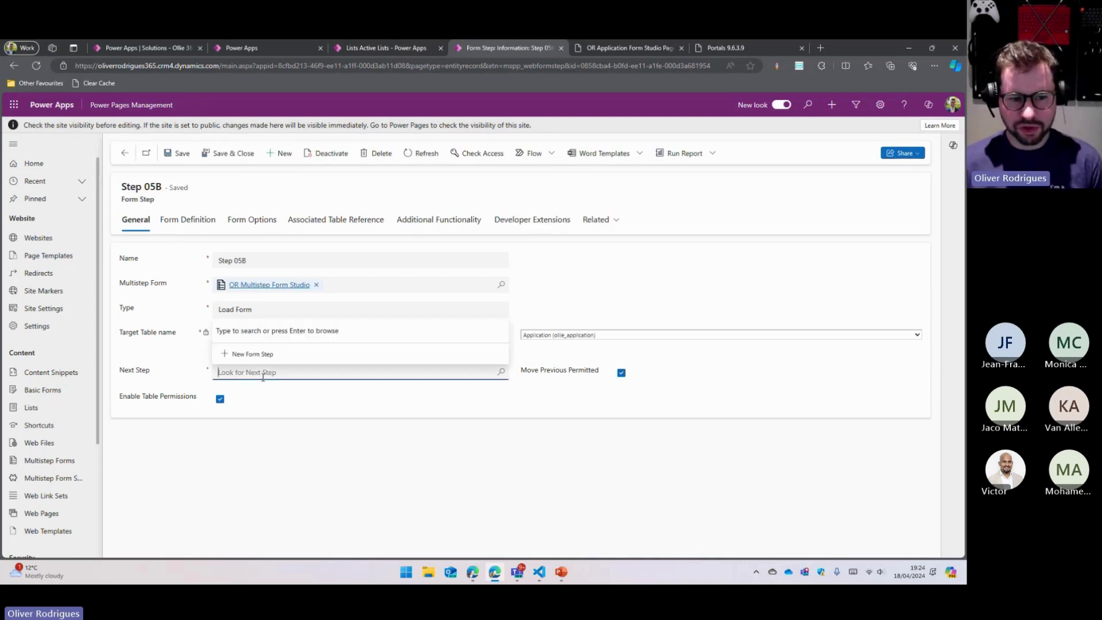
pyautogui.click(267, 355)
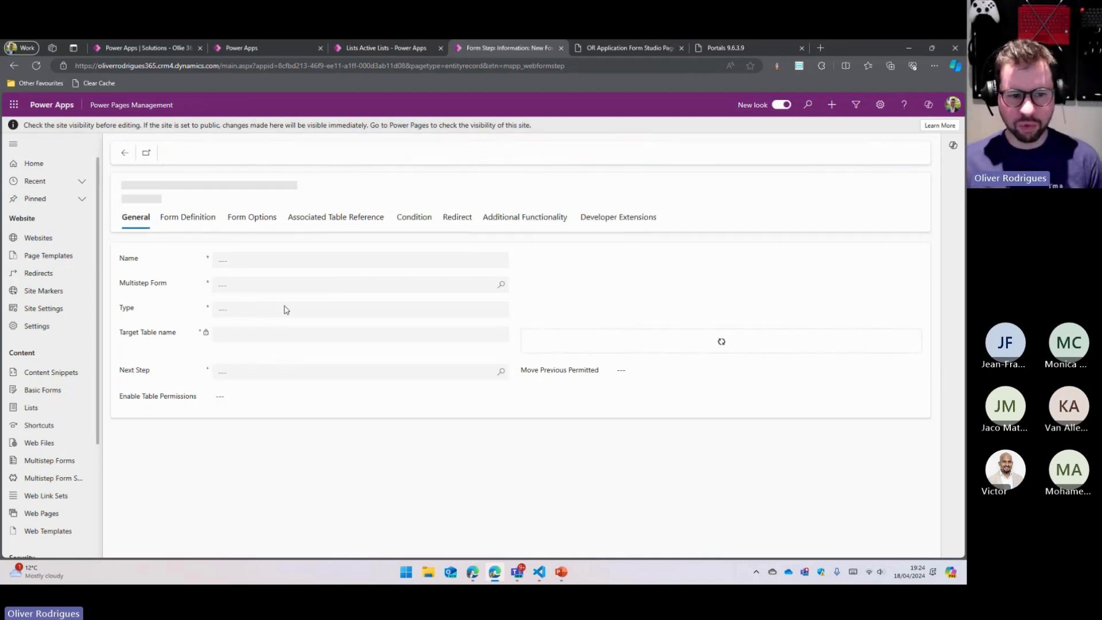
pyautogui.write('Step 06')
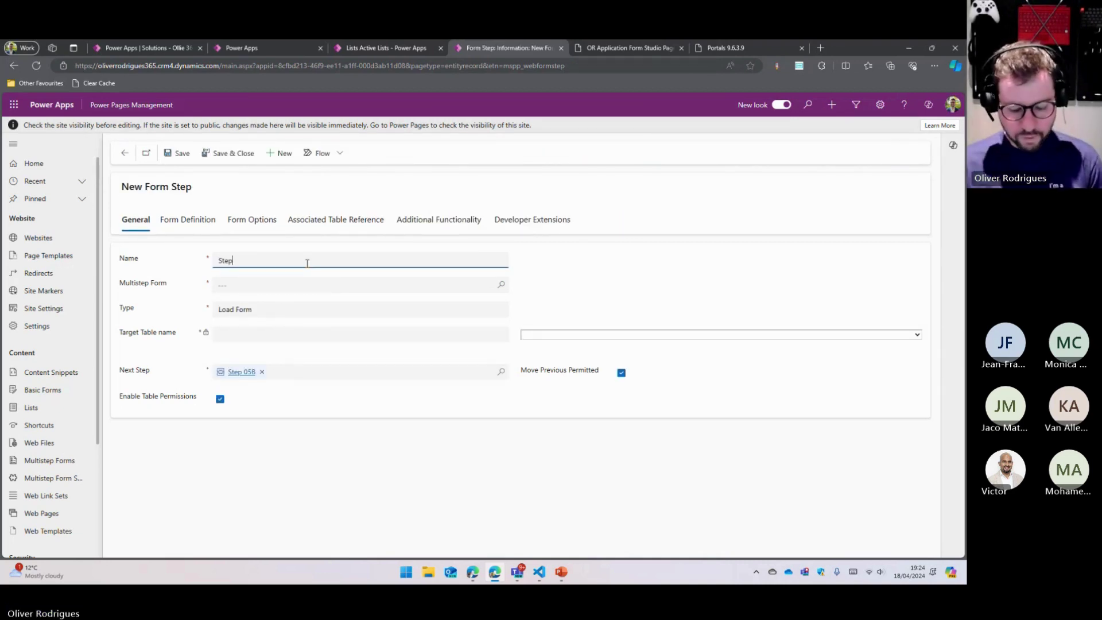
pyautogui.click(304, 284)
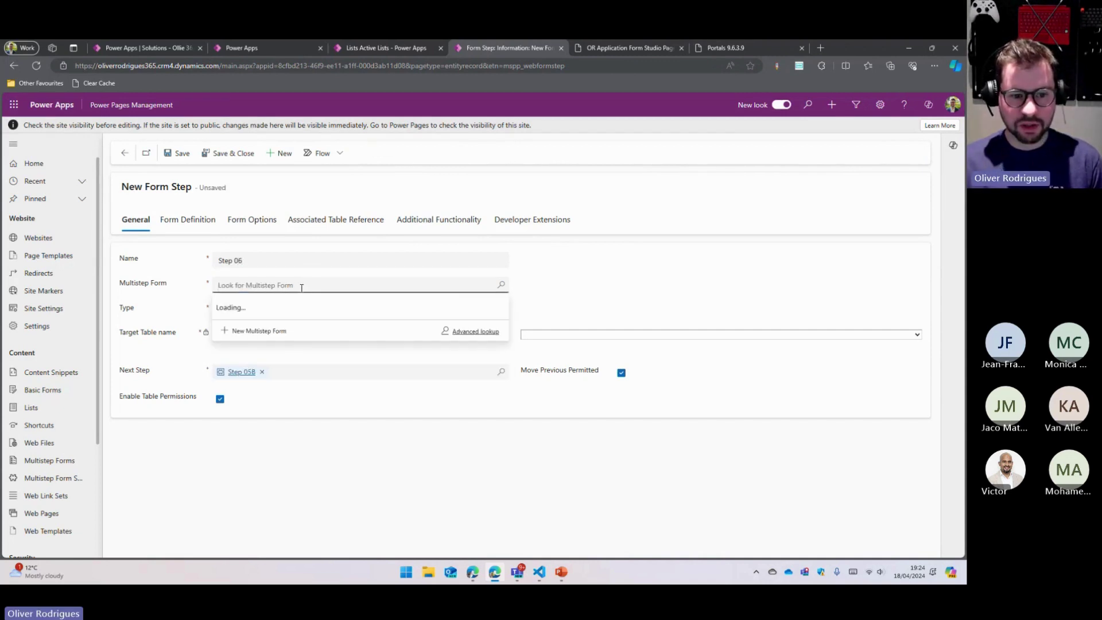
pyautogui.click(296, 351)
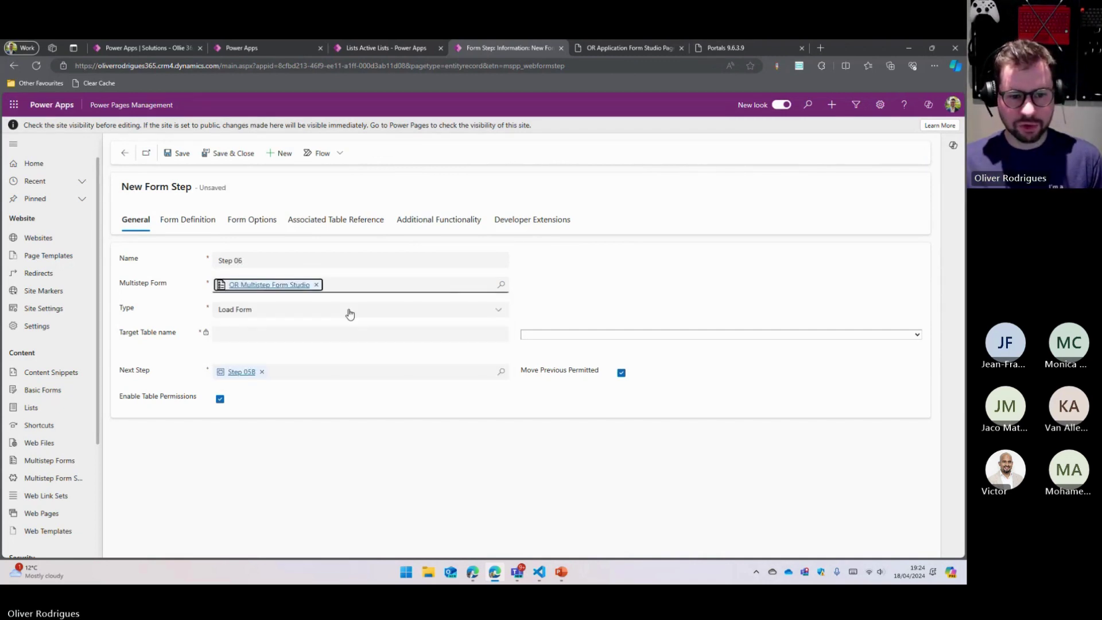
pyautogui.click(536, 333)
pyautogui.click(539, 353)
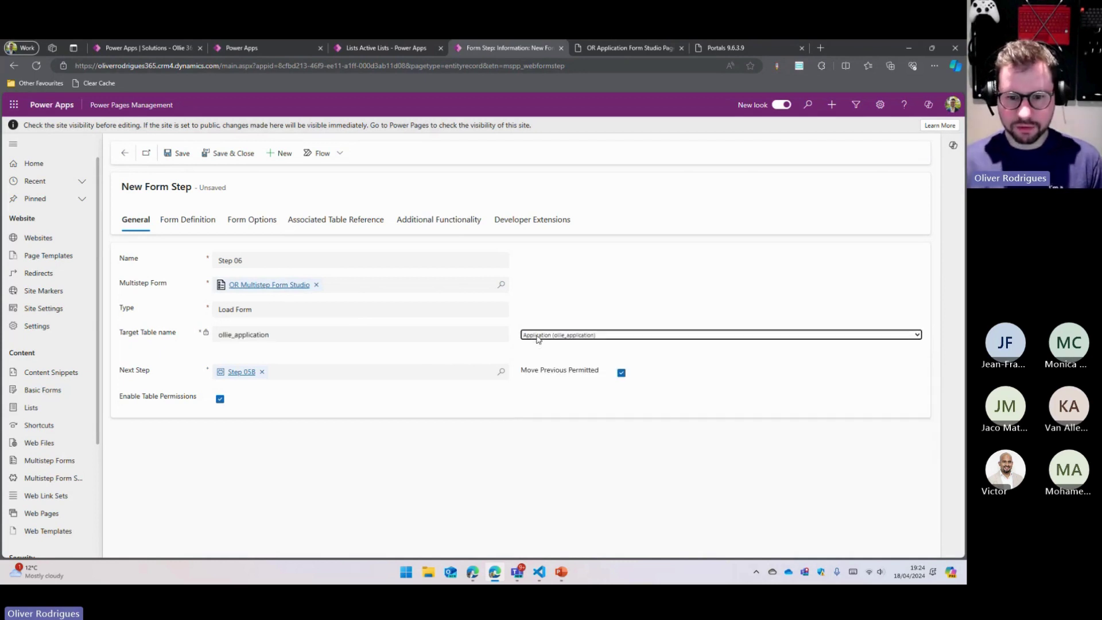
pyautogui.click(261, 371)
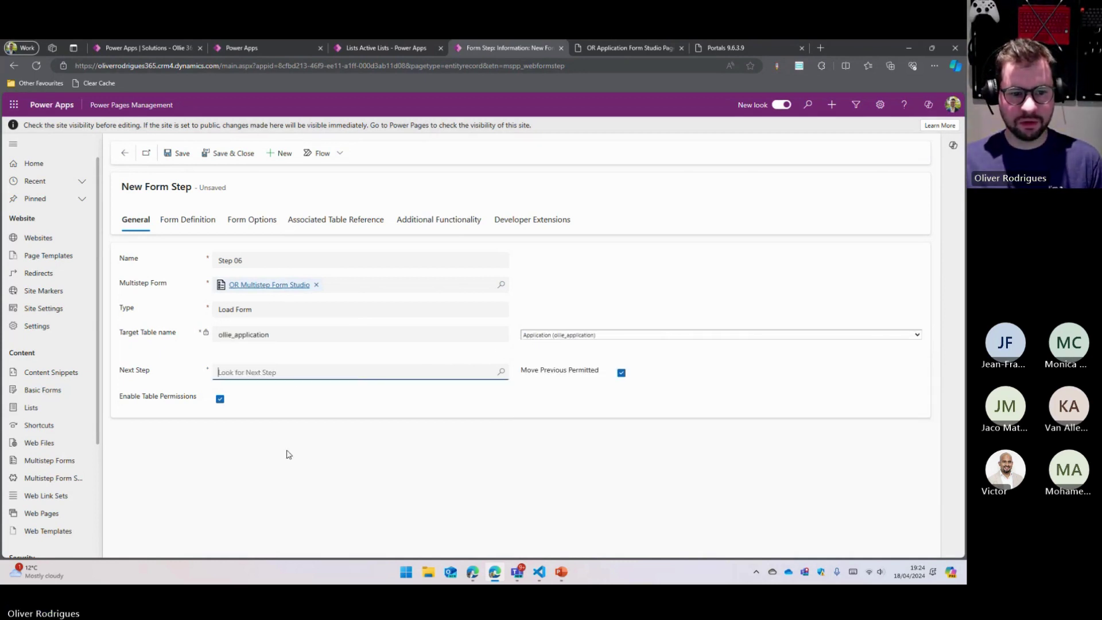
# Step: Define Step 06 in Edit mode with OR Application Portal form, the Summary tab, and Result From Previous Step as source type
pyautogui.click(197, 224)
pyautogui.click(265, 261)
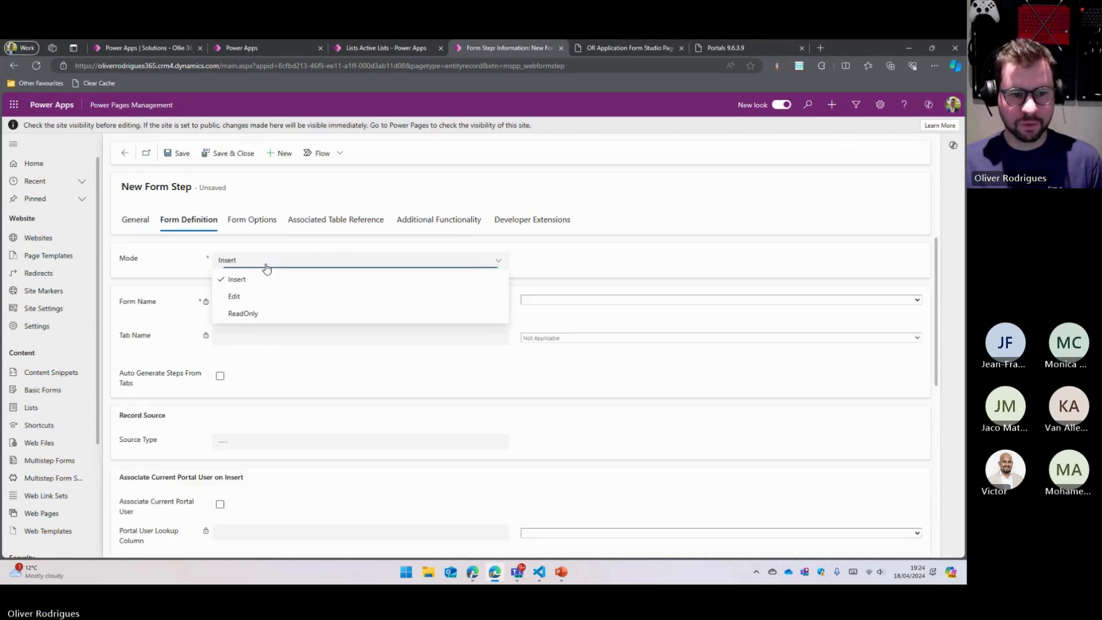
pyautogui.click(263, 297)
pyautogui.click(536, 300)
pyautogui.click(568, 325)
pyautogui.click(570, 339)
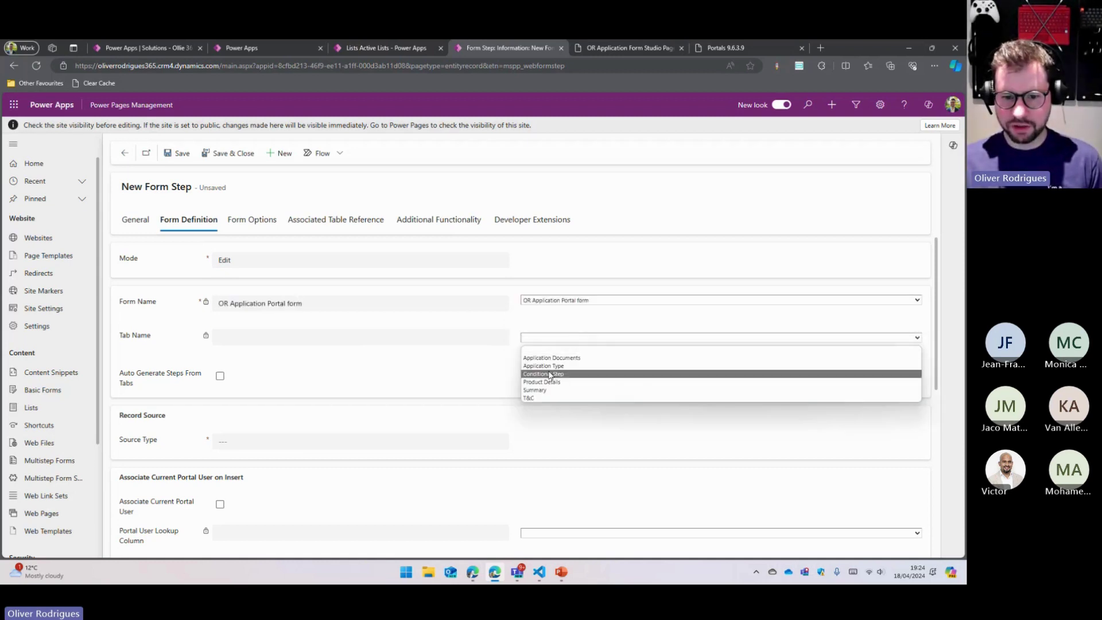
pyautogui.click(550, 378)
pyautogui.click(251, 441)
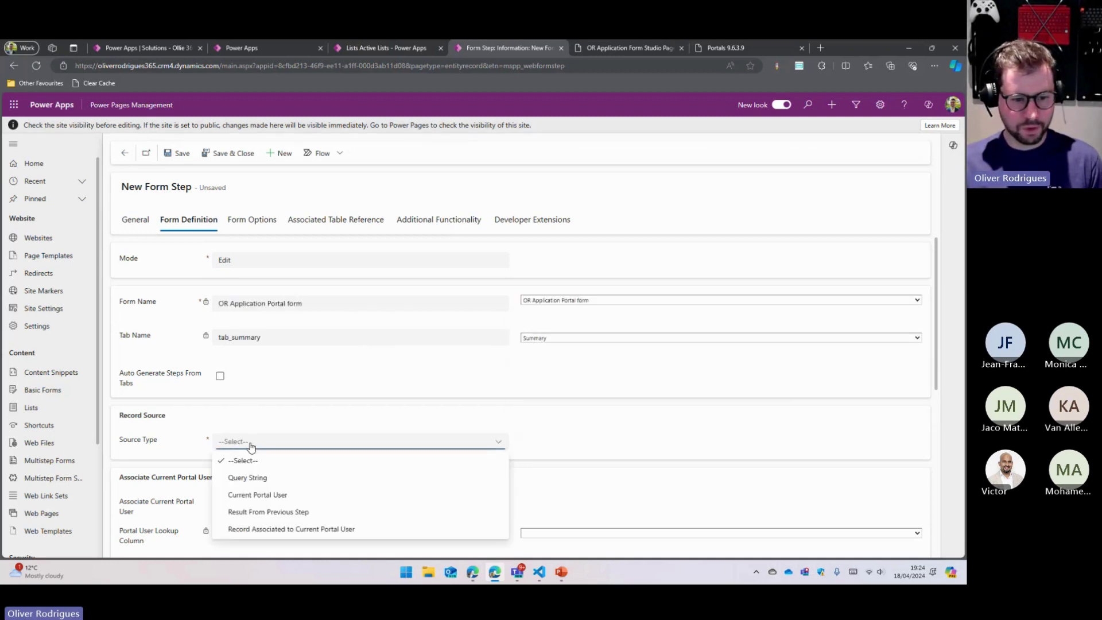
pyautogui.click(261, 512)
pyautogui.click(257, 466)
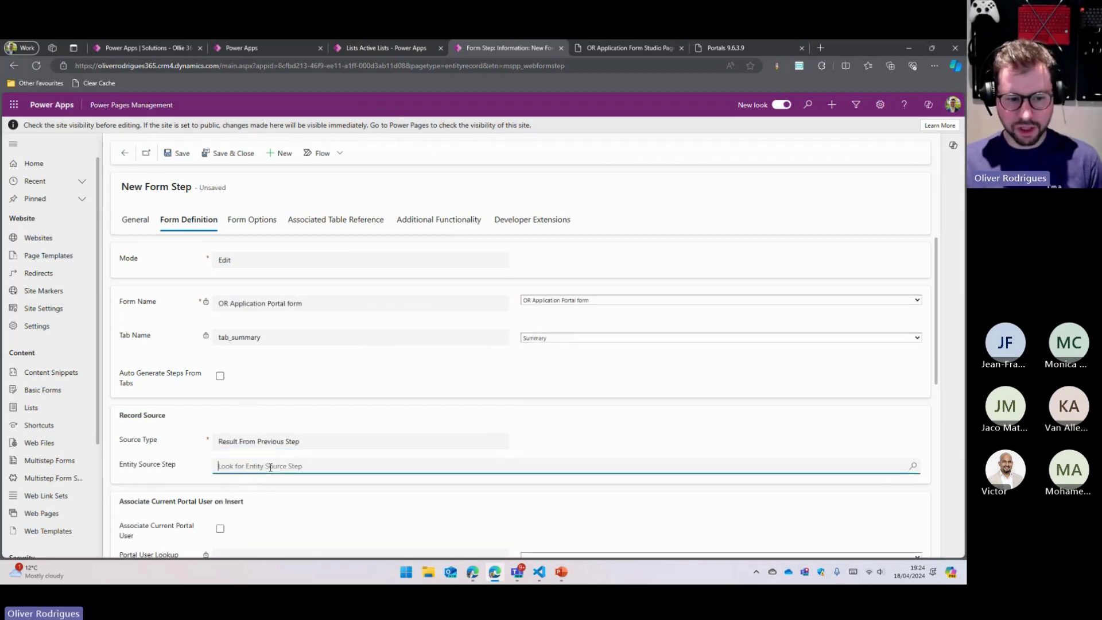
pyautogui.write('step')
pyautogui.doubleClick(266, 466)
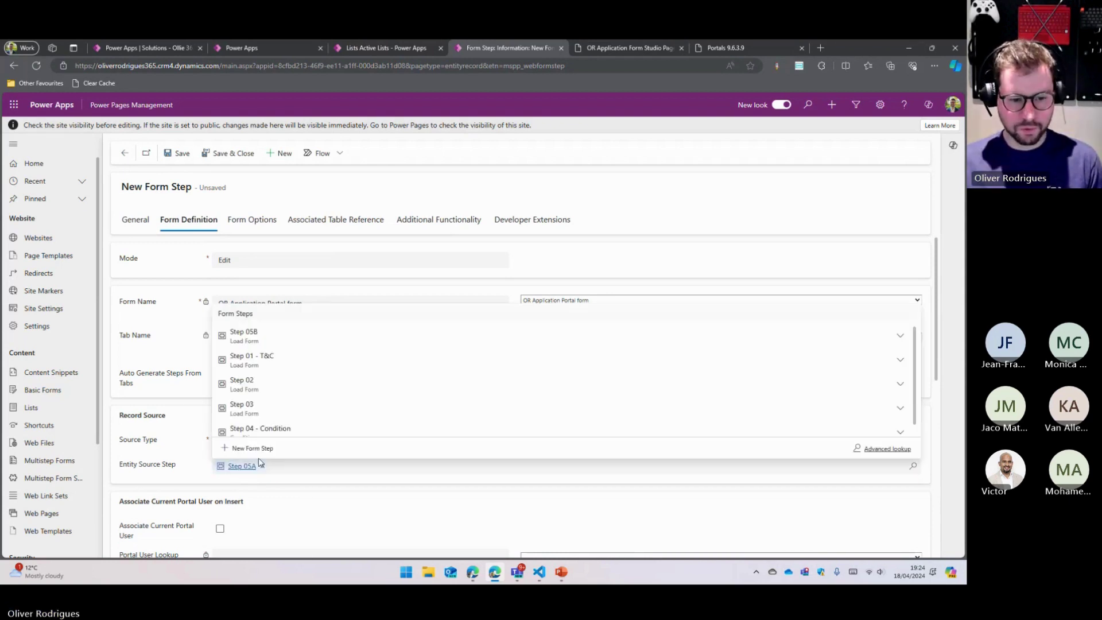
pyautogui.press('BackSpace')
pyautogui.write('step')
pyautogui.press('Return')
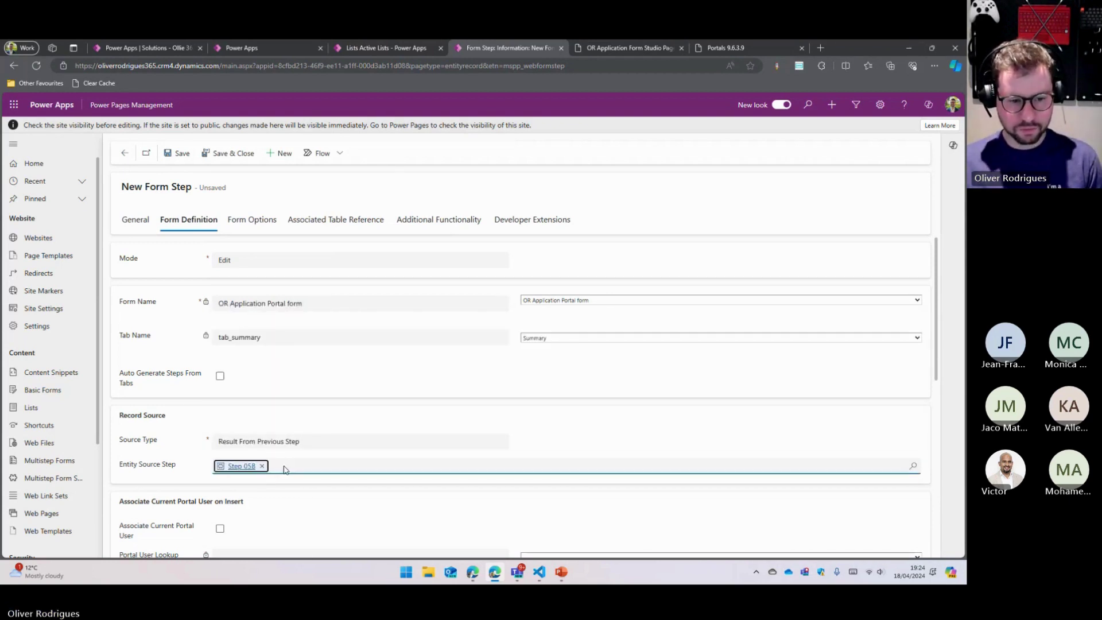
pyautogui.click(262, 466)
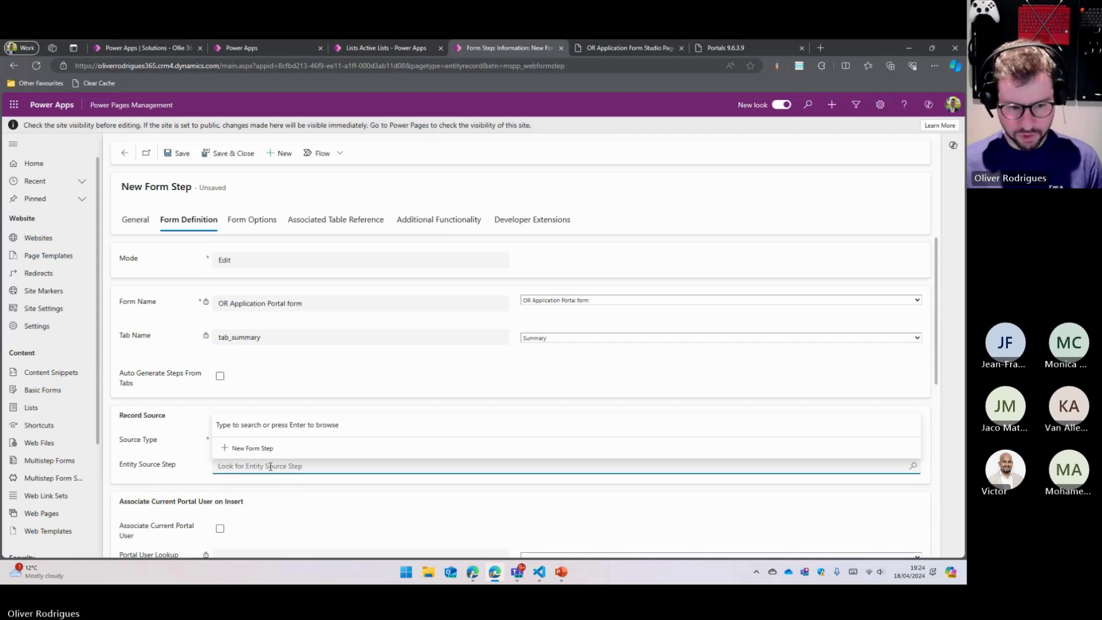
# Step: Set the entity source step of Step 06 to Step 01 - T&C and save the record
pyautogui.write('*01')
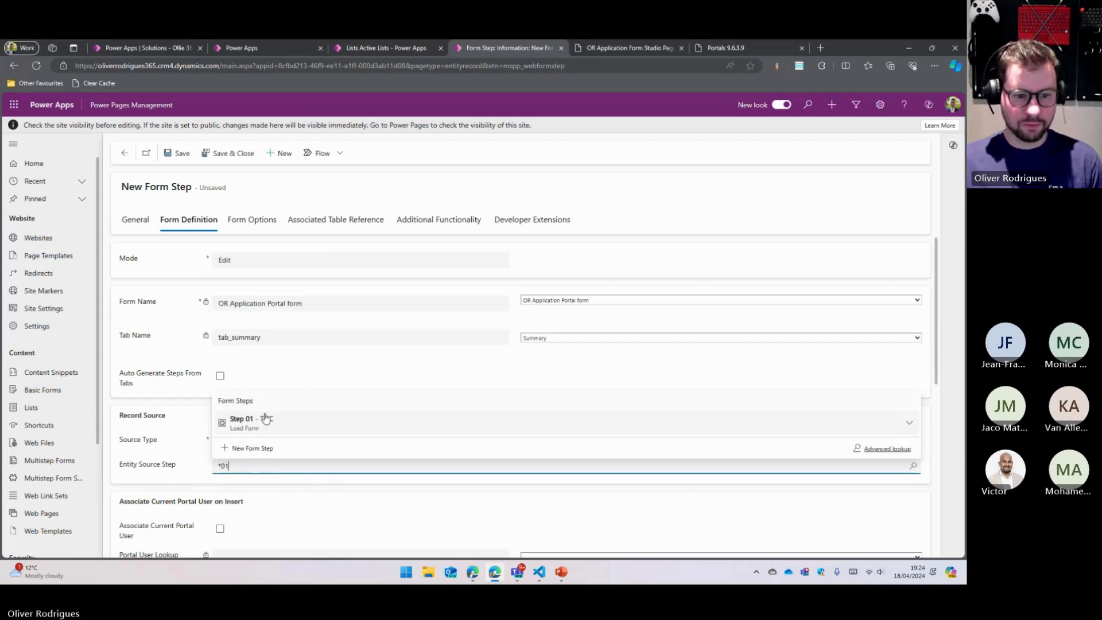
pyautogui.click(270, 418)
pyautogui.hotkey('ctrl', 's')
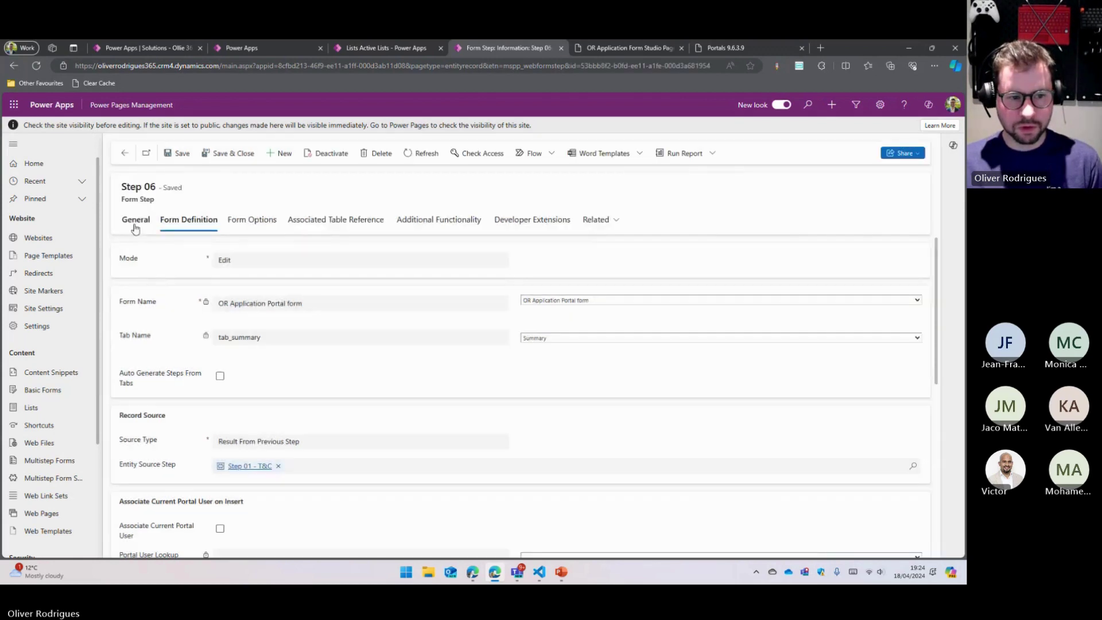
# Step: Return to Step 05B, set its next step to Step 06, and save
pyautogui.click(125, 152)
pyautogui.click(266, 372)
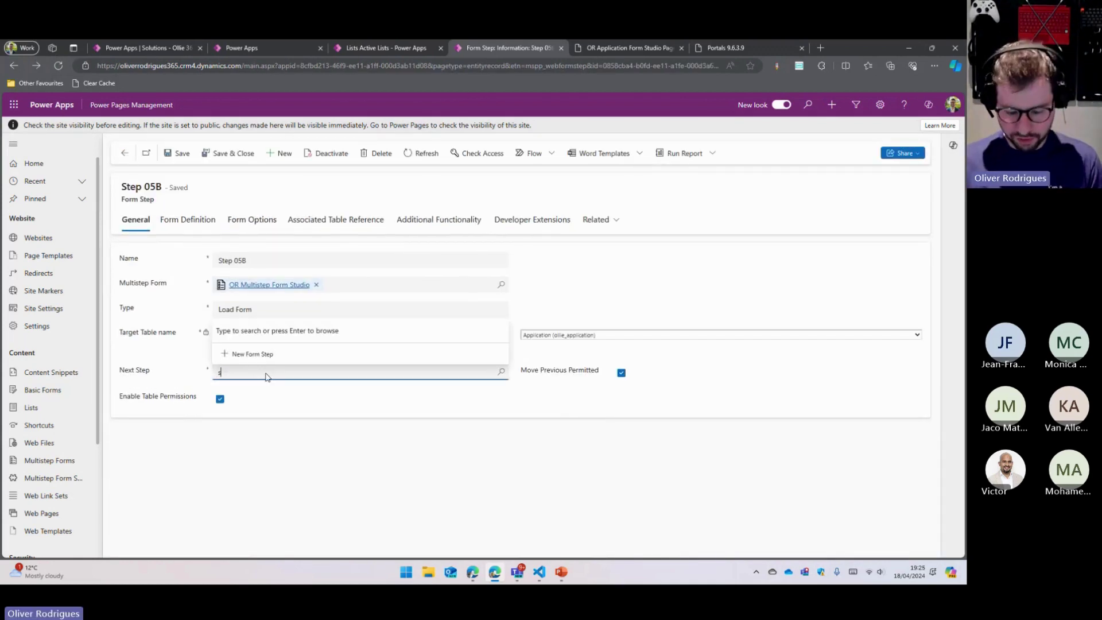
pyautogui.write('step 06')
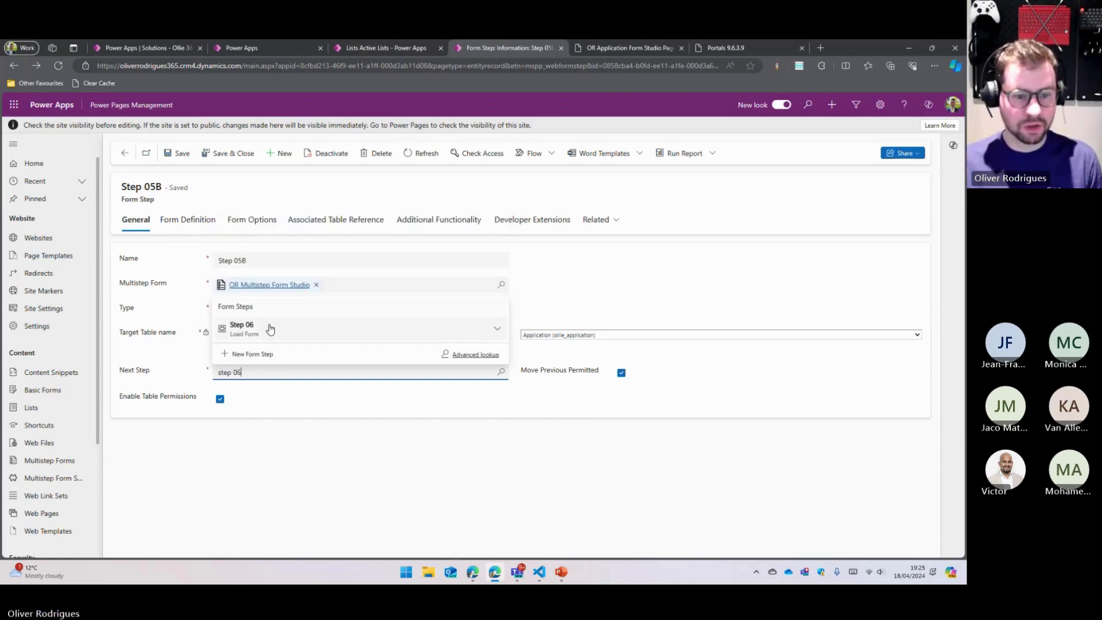
pyautogui.click(266, 329)
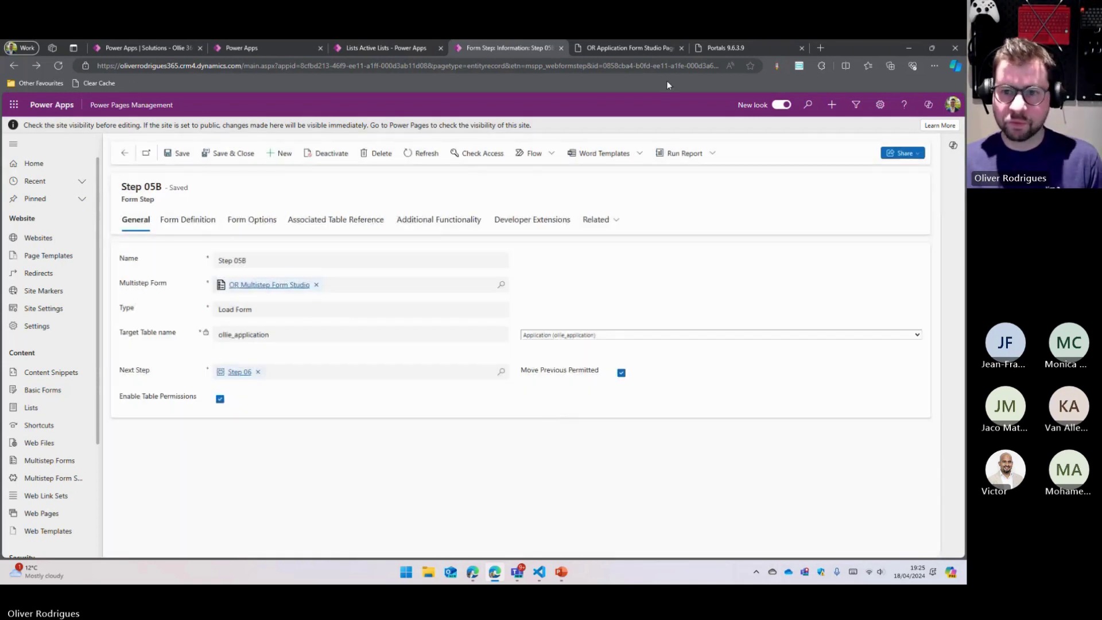
# Step: Clear the portal cache and check the step titles in the progress indicator of the OR Application Form Studio Page
pyautogui.click(724, 49)
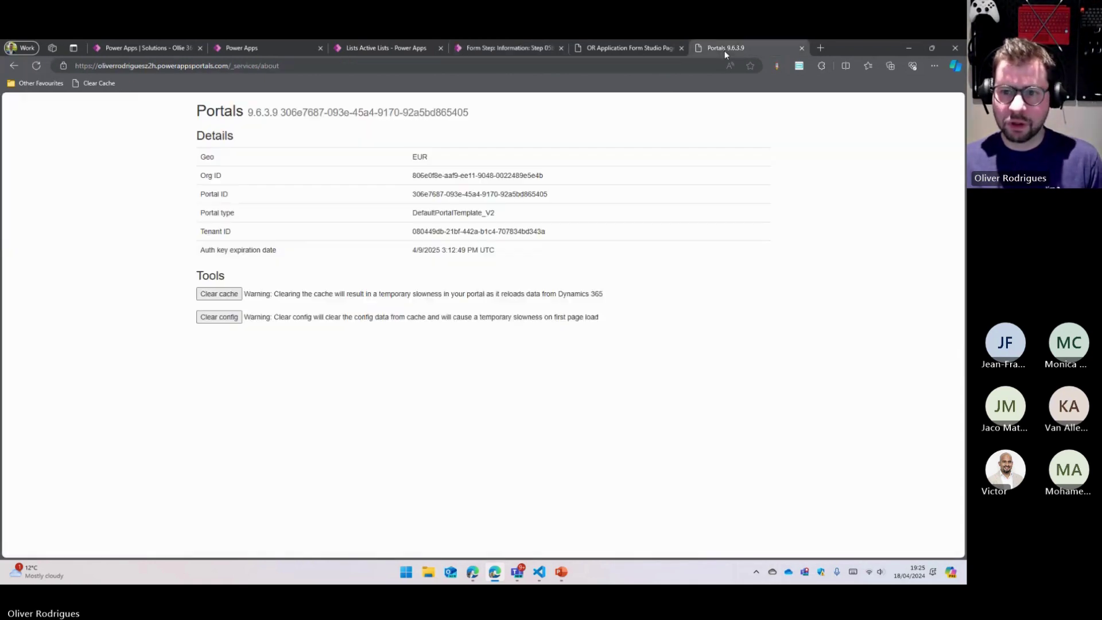
pyautogui.click(215, 296)
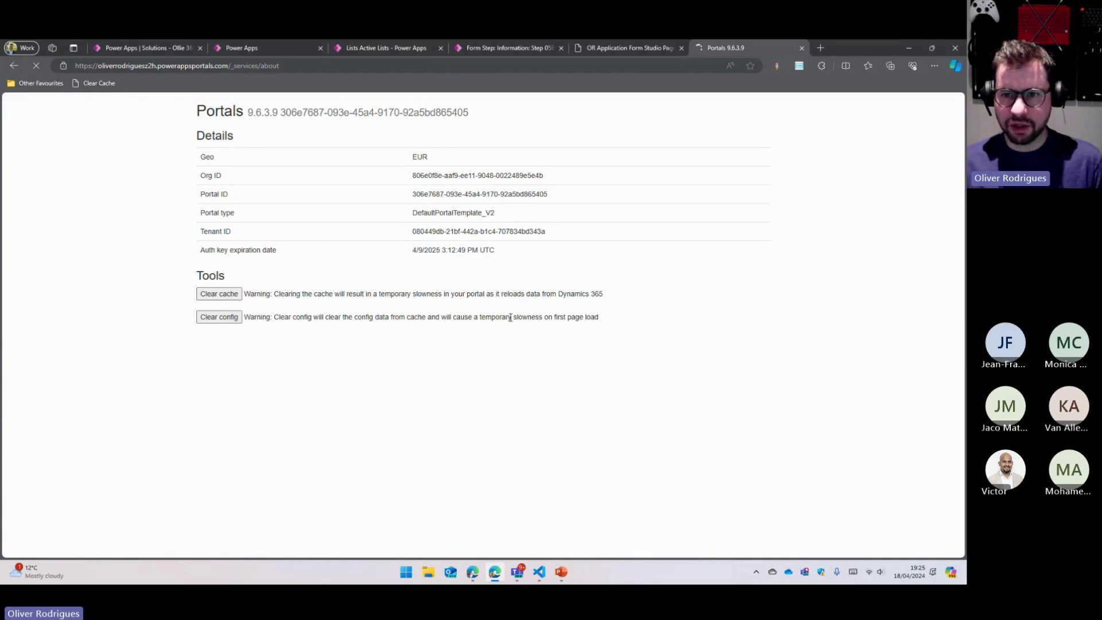
pyautogui.click(628, 47)
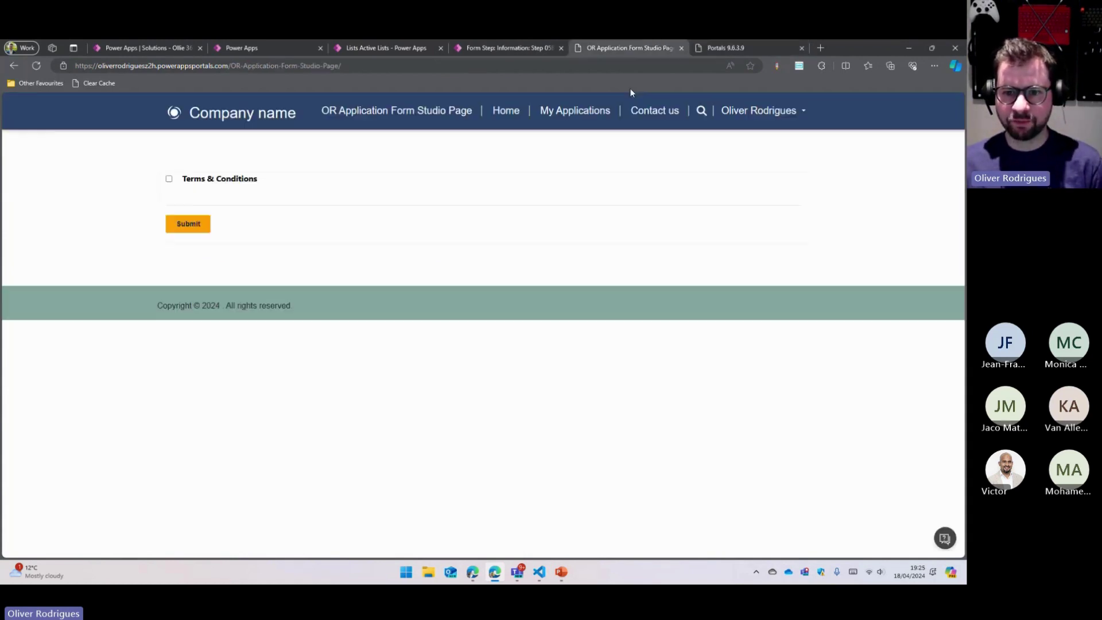
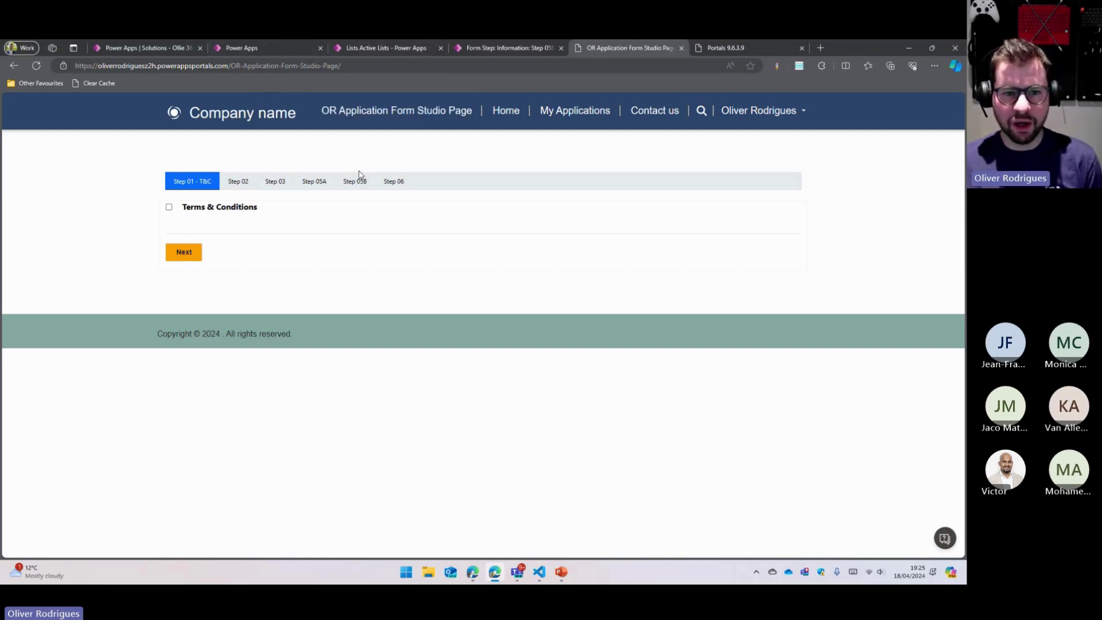
pyautogui.doubleClick(231, 181)
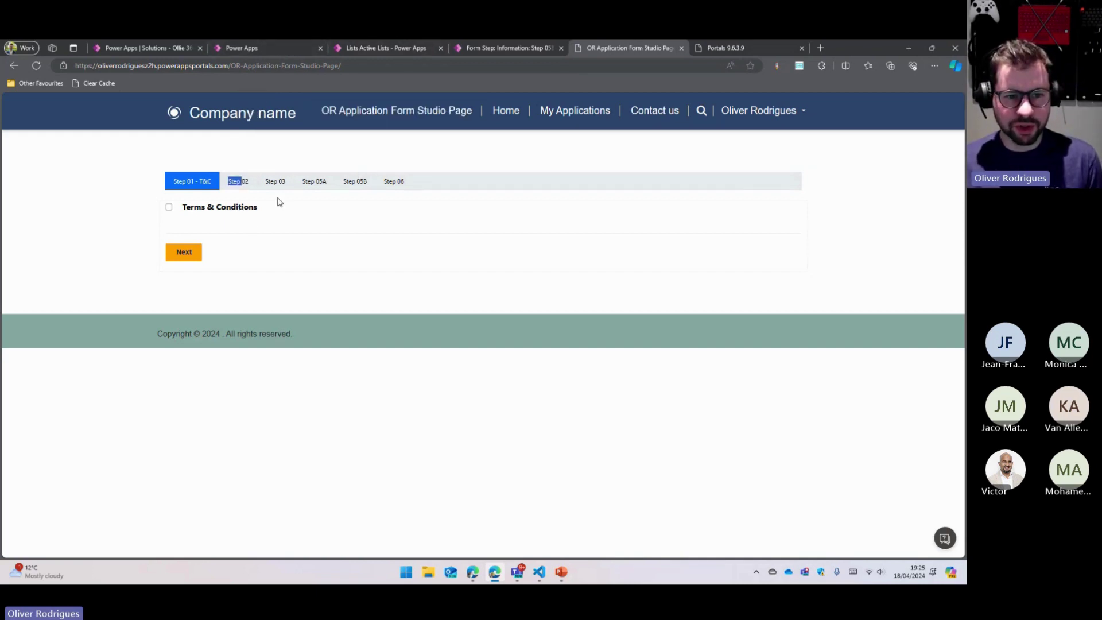
# Step: Set the progress indicator title of Step 05B to "Step 05B - Product Details" and save the record
pyautogui.hotkey('ctrl', 'shift', 'Tab')
pyautogui.doubleClick(131, 259)
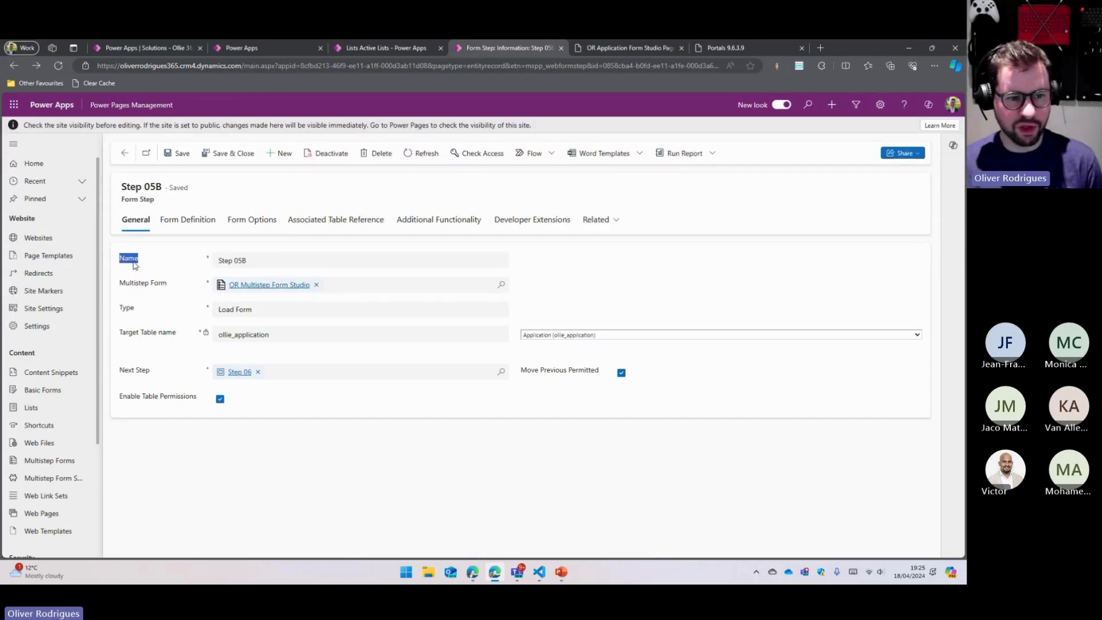
pyautogui.click(315, 412)
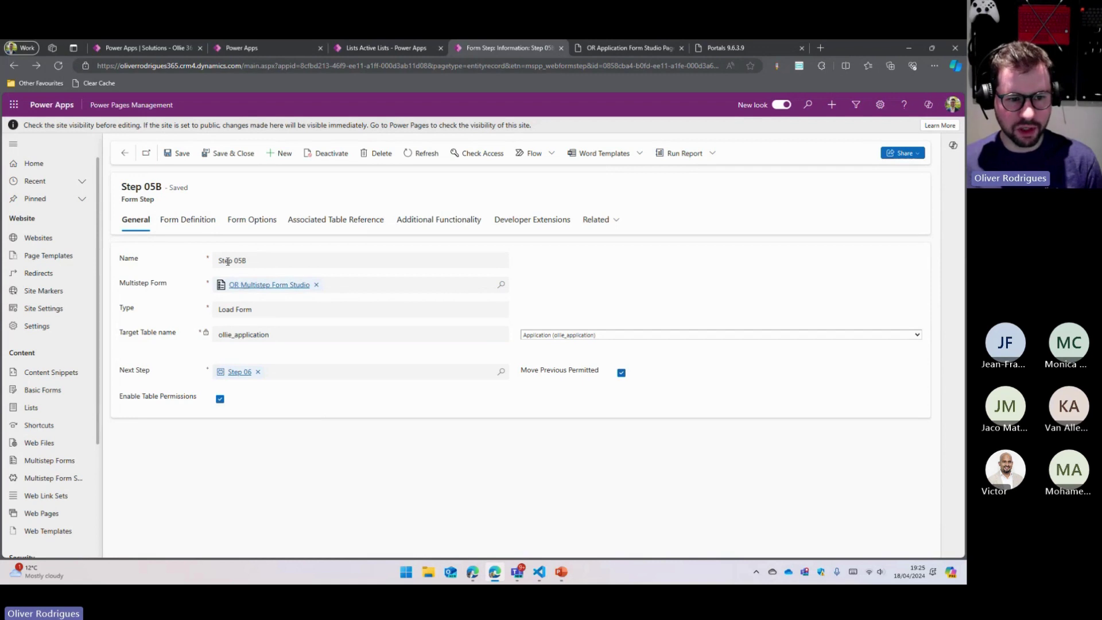
pyautogui.click(201, 231)
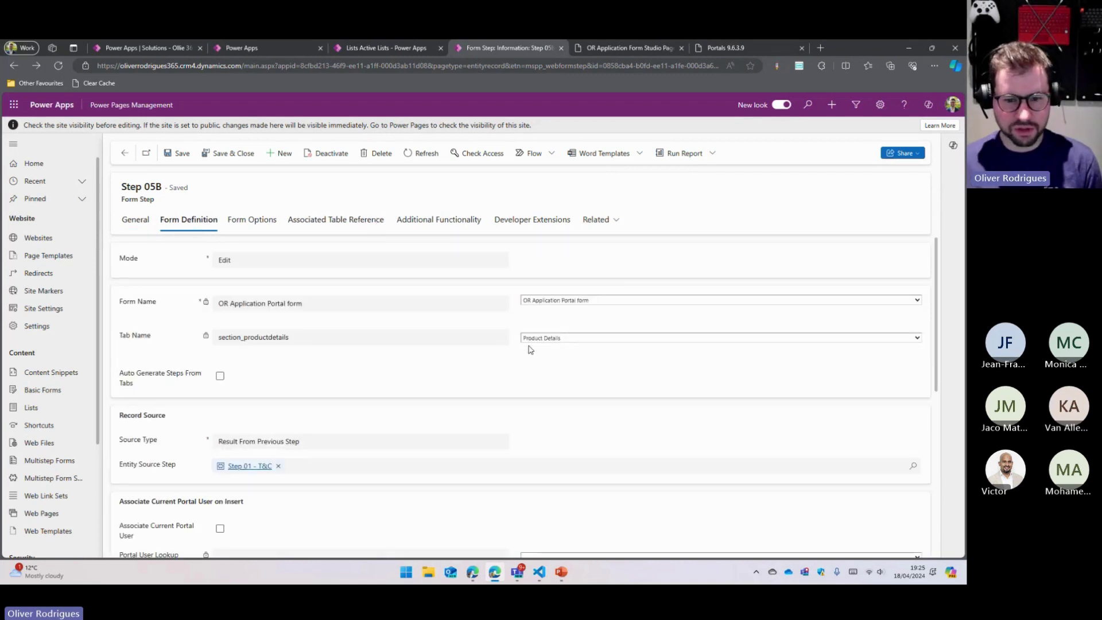
pyautogui.click(258, 222)
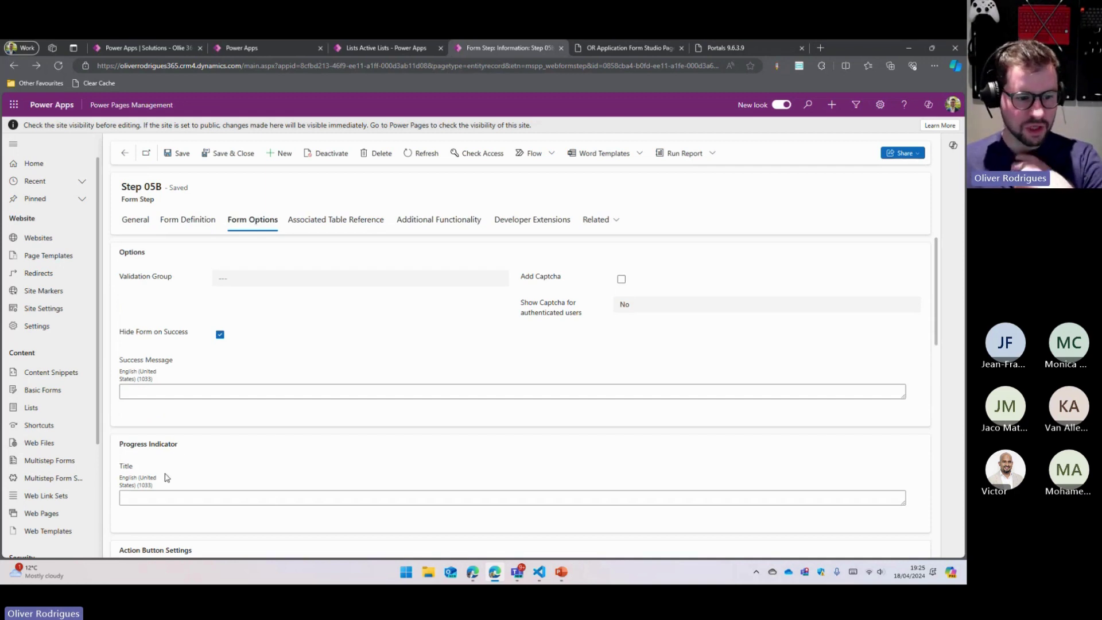
pyautogui.tripleClick(135, 442)
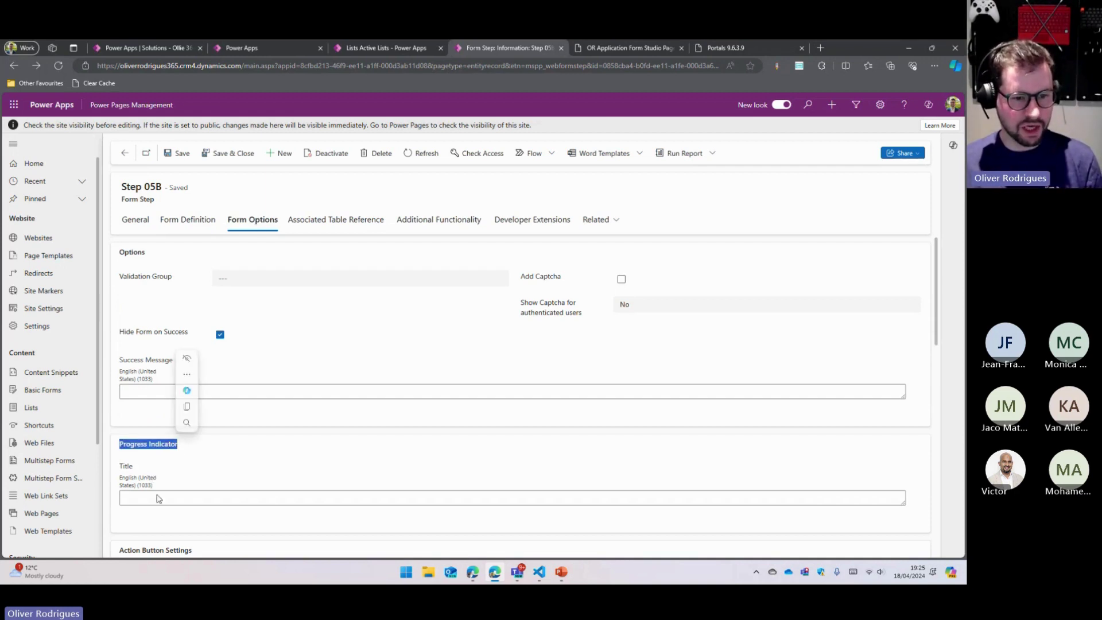
pyautogui.click(159, 497)
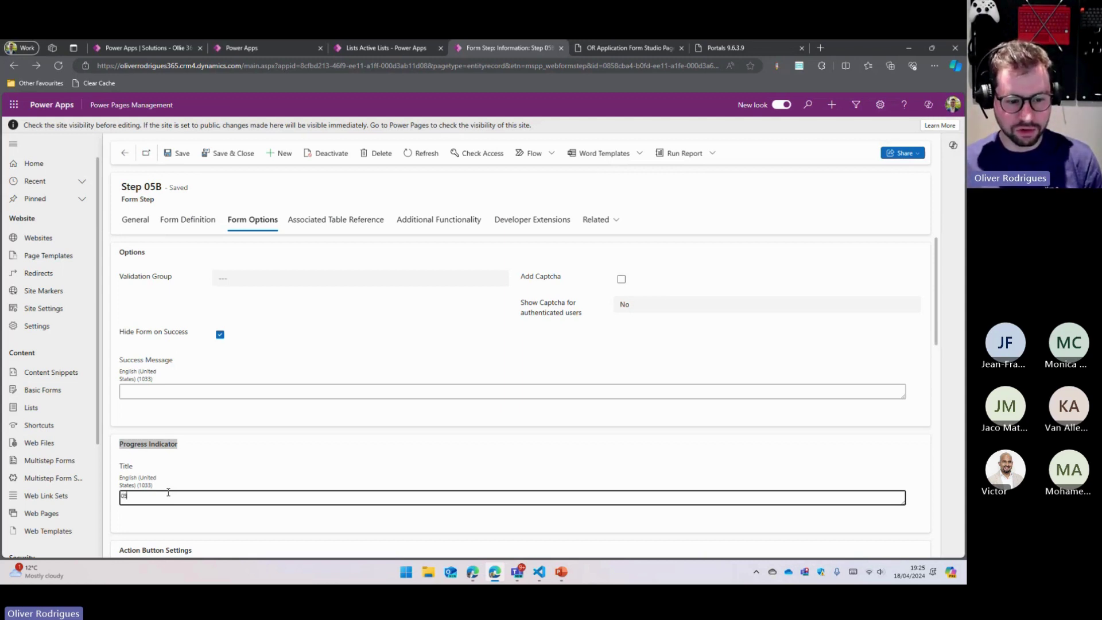
pyautogui.write('Step 05B - Product Details')
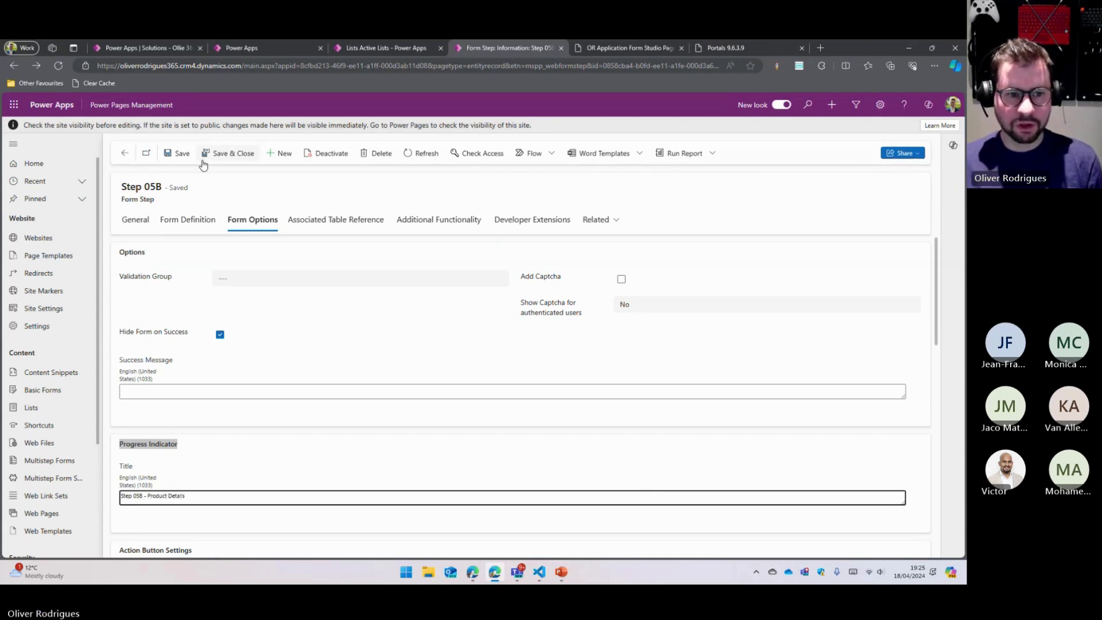
pyautogui.click(181, 153)
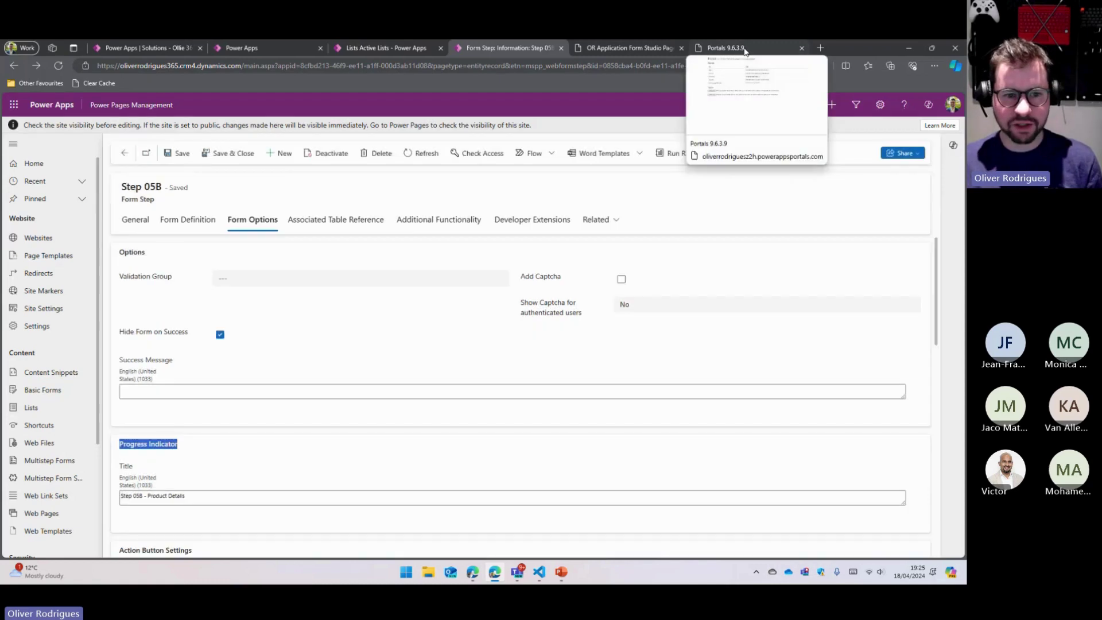
# Step: Clear the portal cache and check the progress indicator title of Step 05B on the OR Application Form Studio Page
pyautogui.click(743, 47)
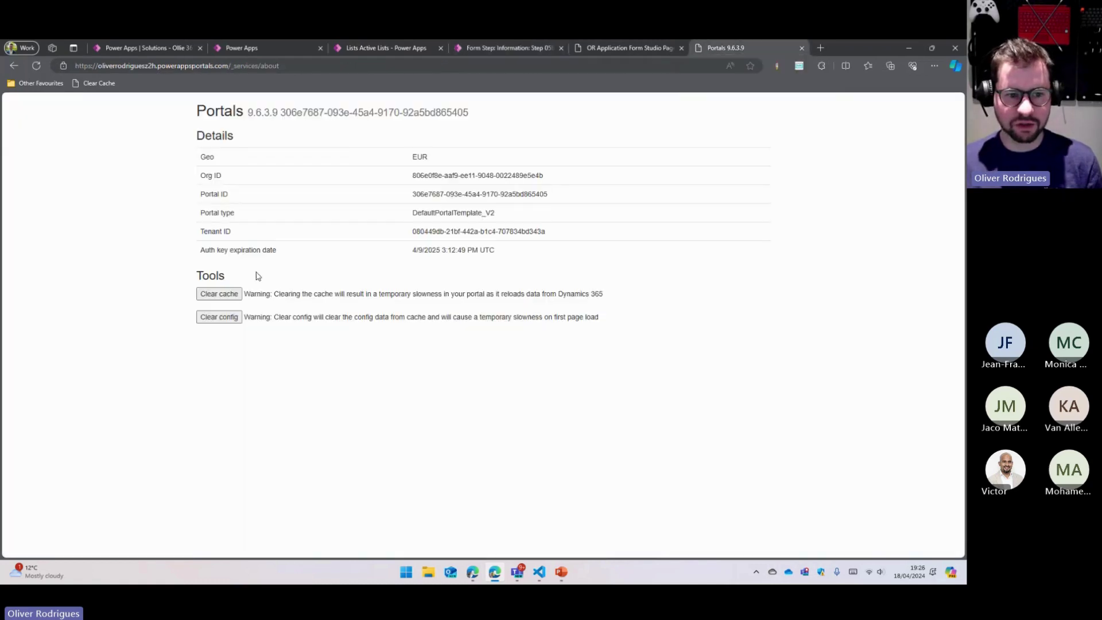
pyautogui.click(629, 48)
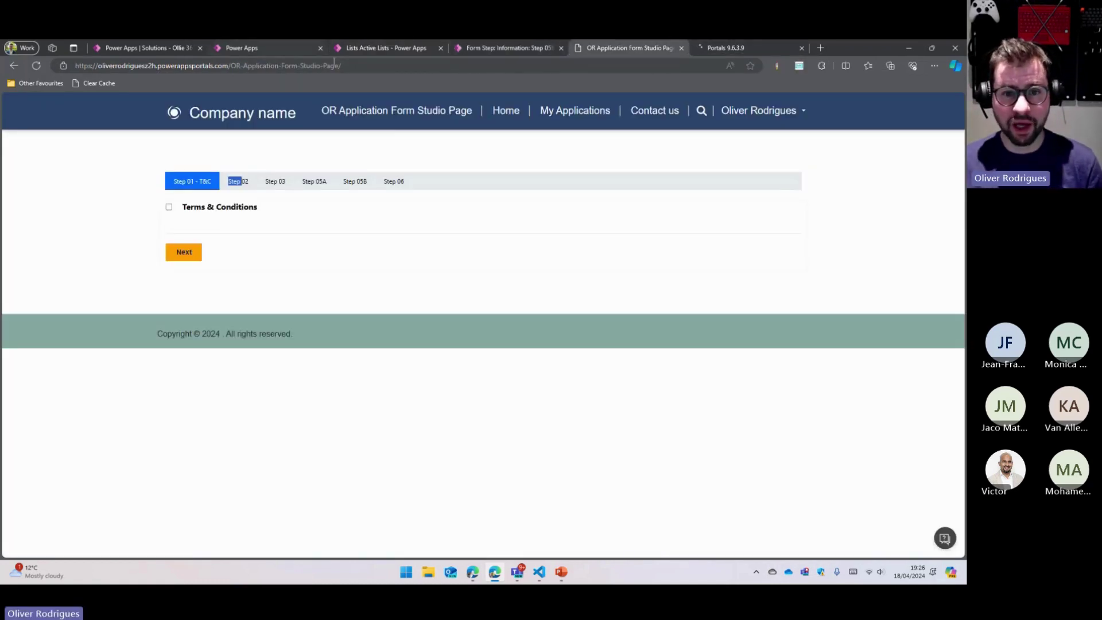
pyautogui.hotkey('ctrl', 'shift', 'Tab')
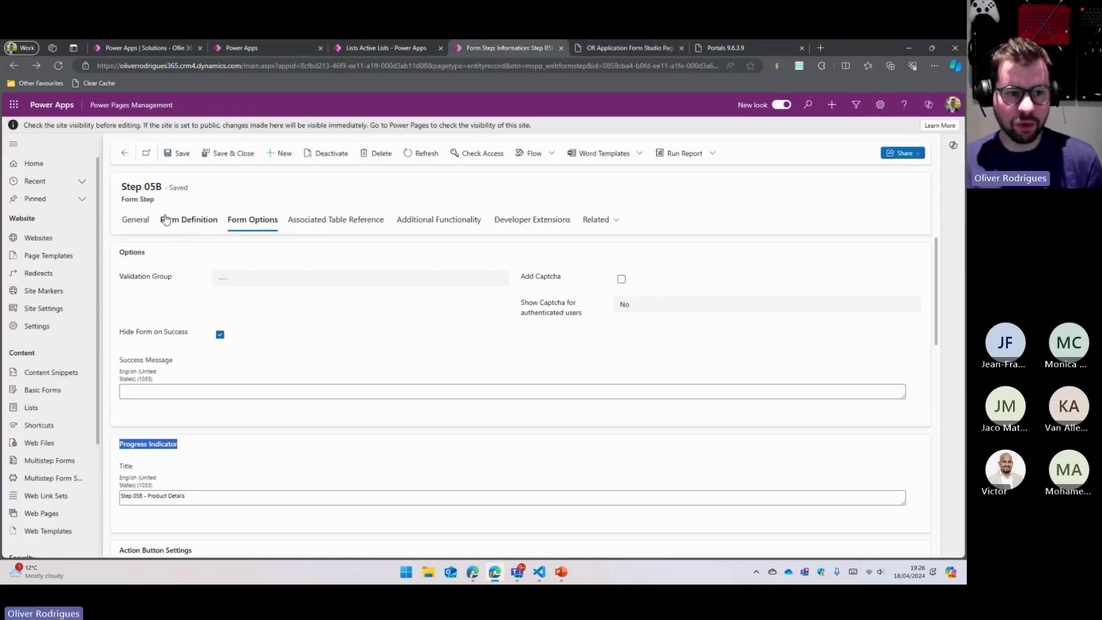
pyautogui.click(143, 224)
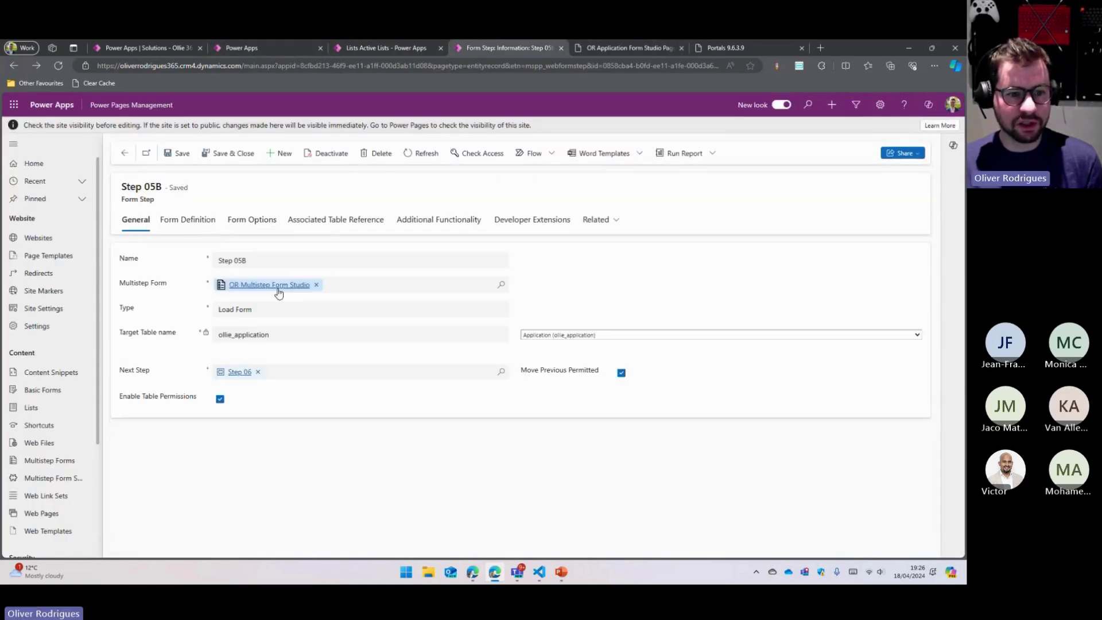
pyautogui.tripleClick(242, 260)
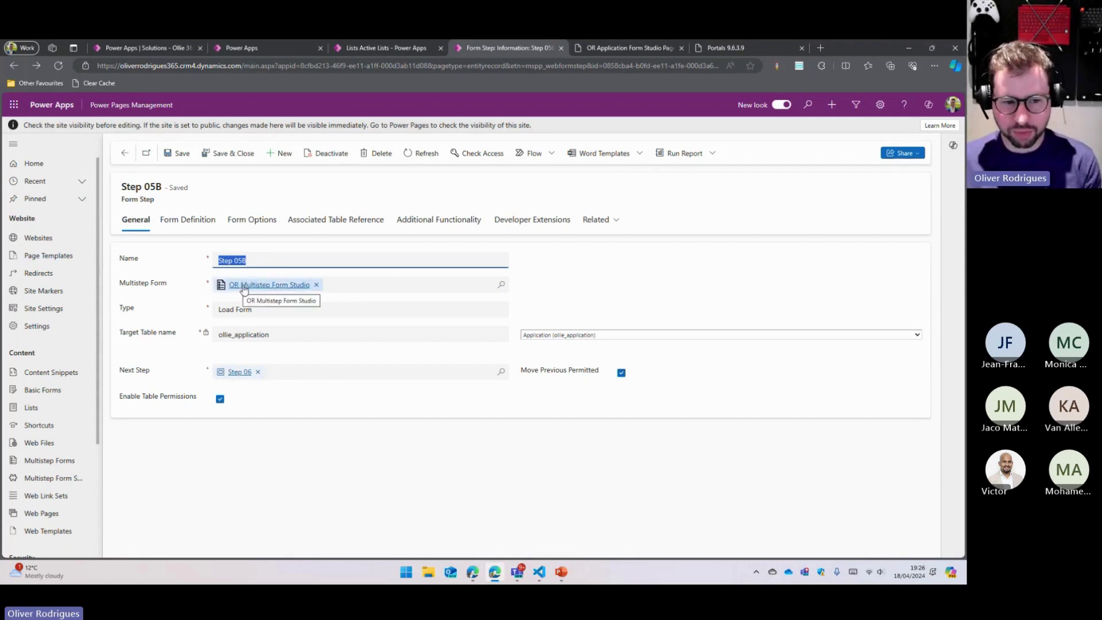
pyautogui.click(608, 50)
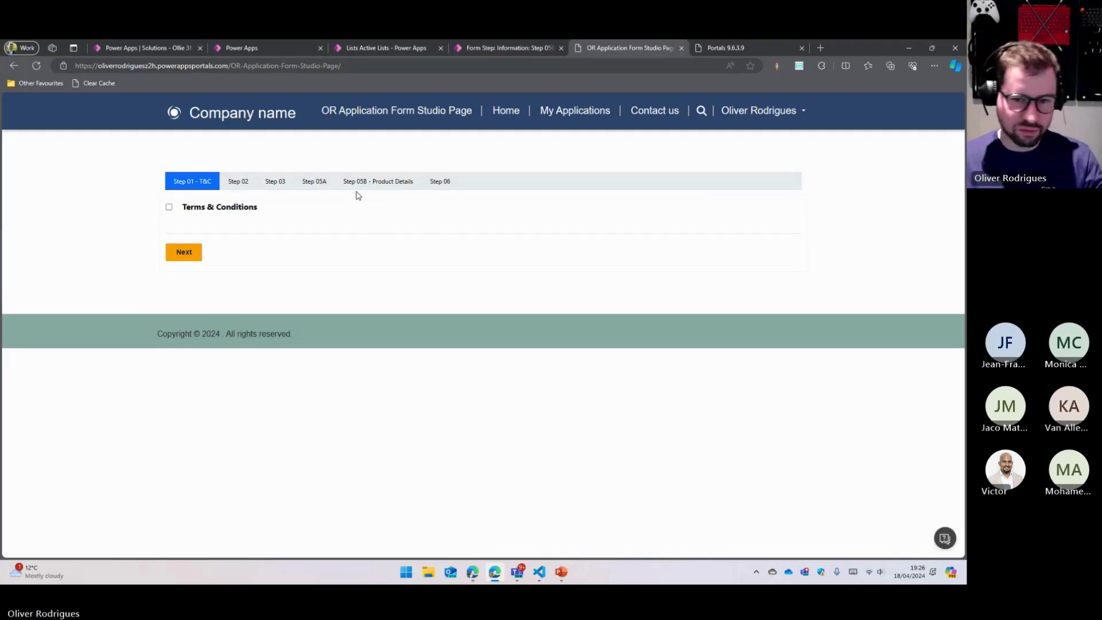
pyautogui.moveTo(355, 183); pyautogui.dragTo(395, 183)
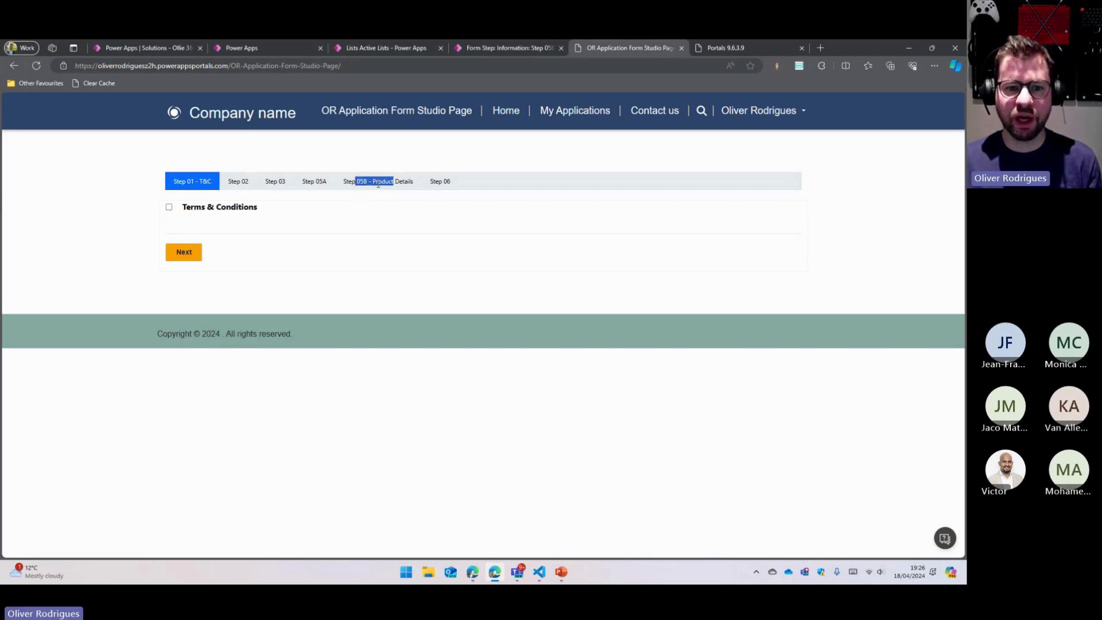
pyautogui.click(350, 182)
pyautogui.tripleClick(350, 182)
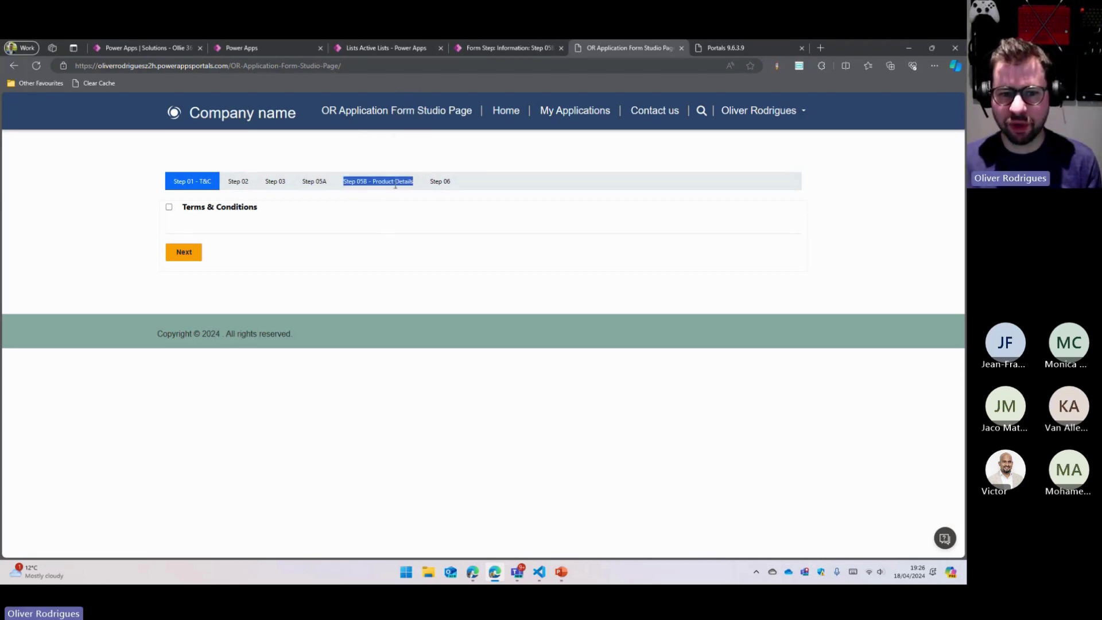
# Step: Accept the Terms & Conditions in Step 01 - T&C and continue to Step 02
pyautogui.click(339, 273)
pyautogui.click(169, 207)
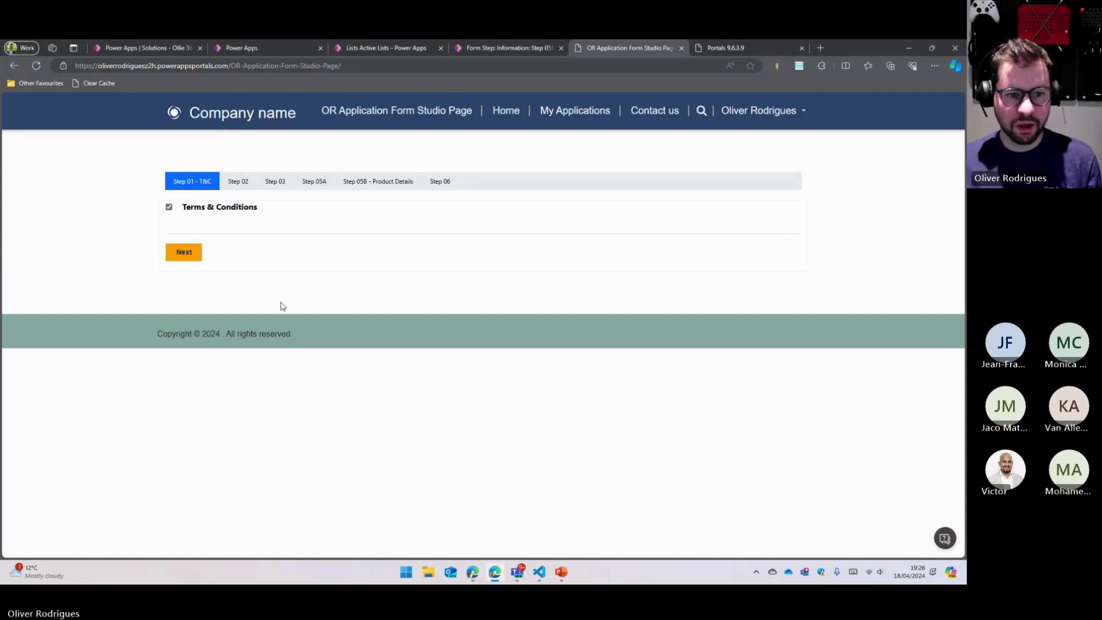
pyautogui.click(176, 256)
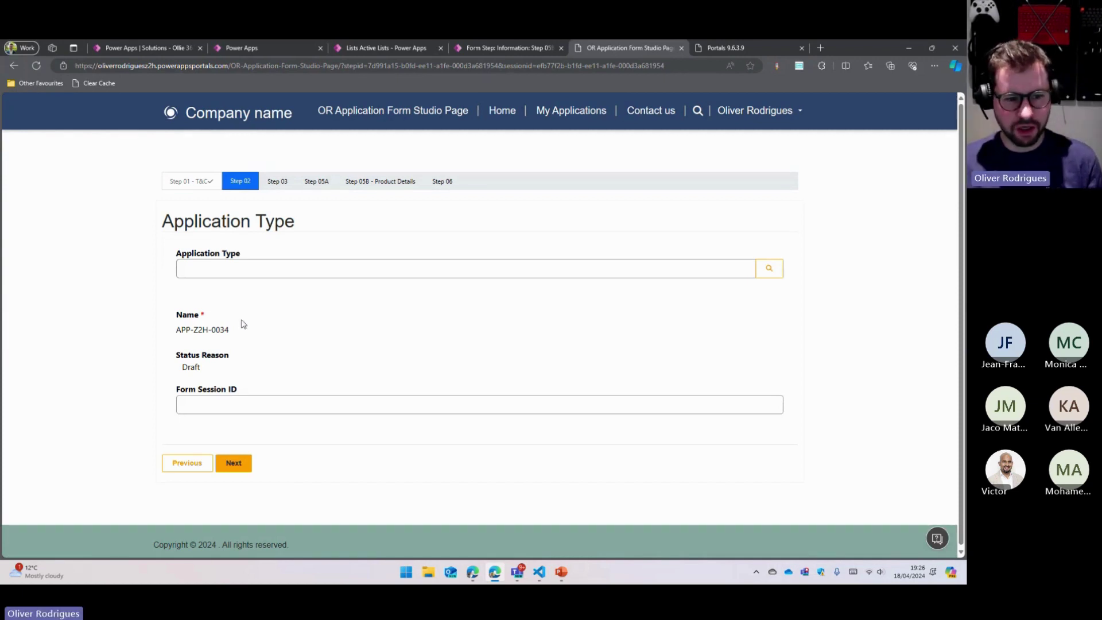
# Step: Examine the records offered by the Application Type lookup, leaving it without a selection
pyautogui.tripleClick(200, 256)
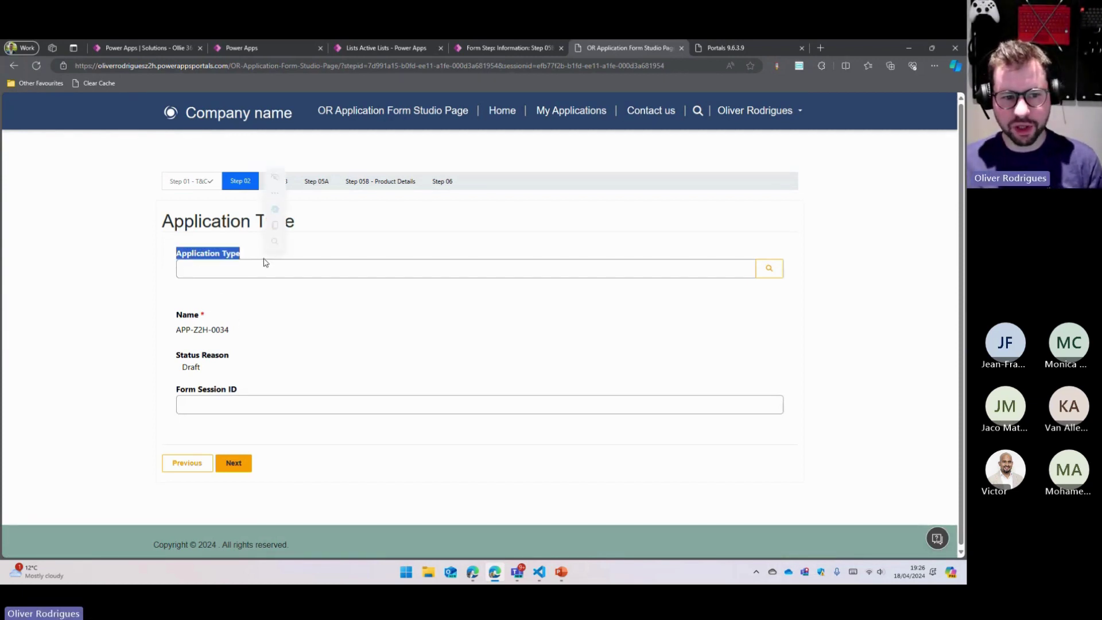
pyautogui.click(769, 269)
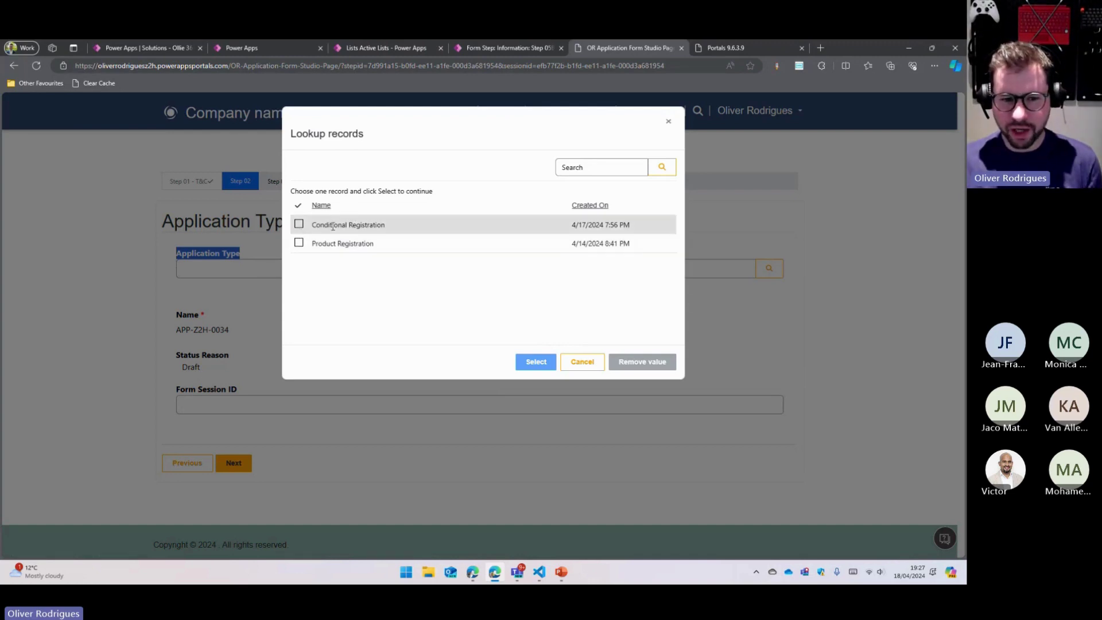
pyautogui.click(591, 364)
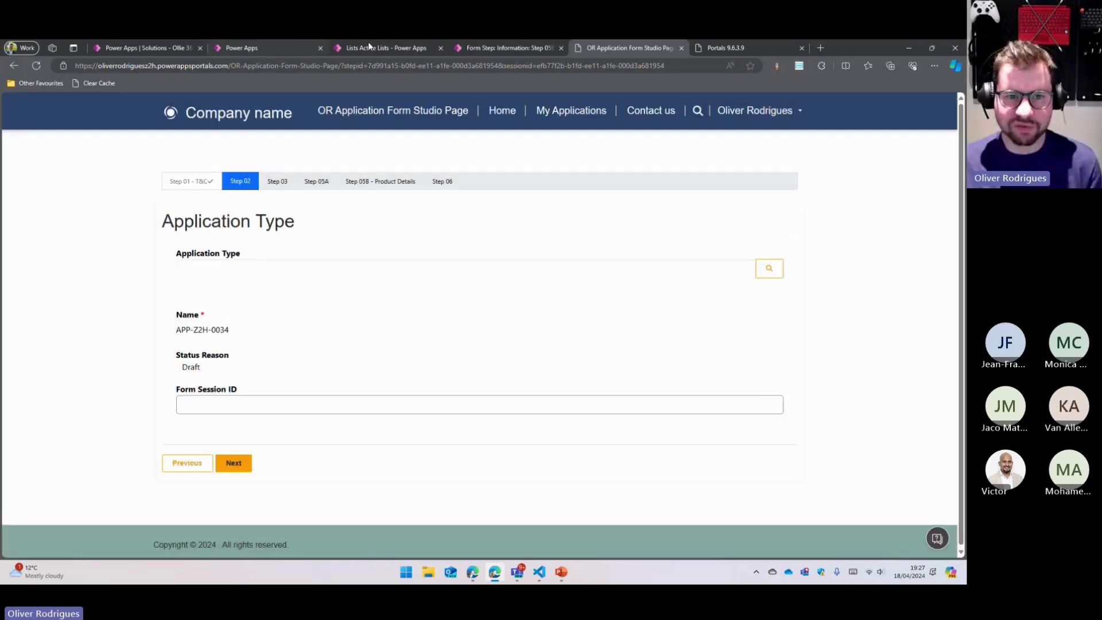
# Step: Go through OR Multistep Form Studio to the Step 02 form step and open its related metadata
pyautogui.hotkey('ctrl', 'shift', 'Tab')
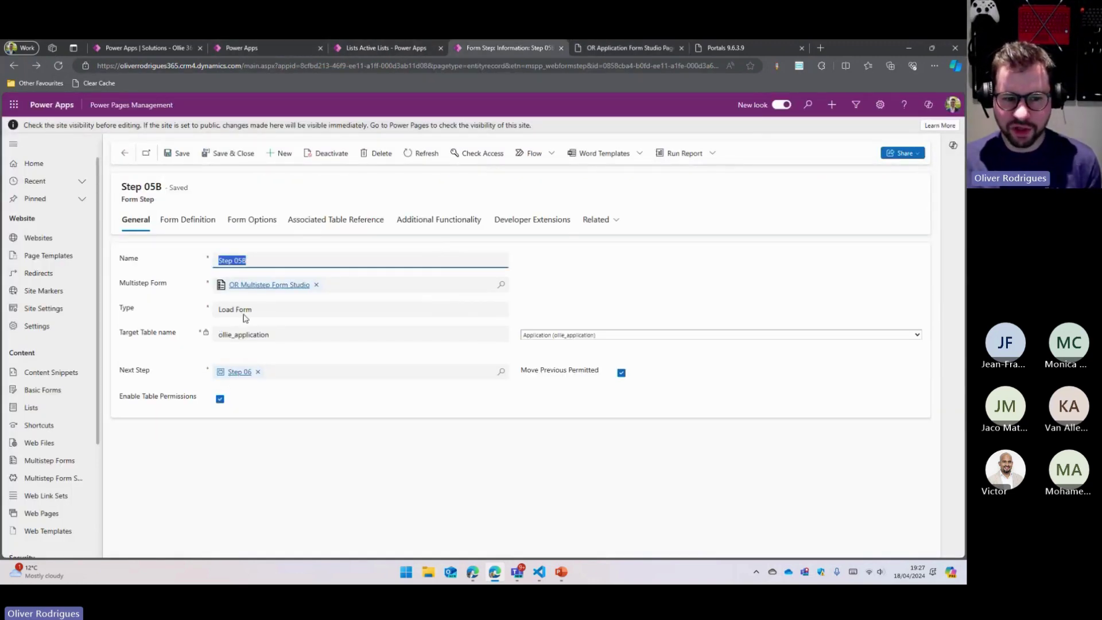
pyautogui.click(265, 285)
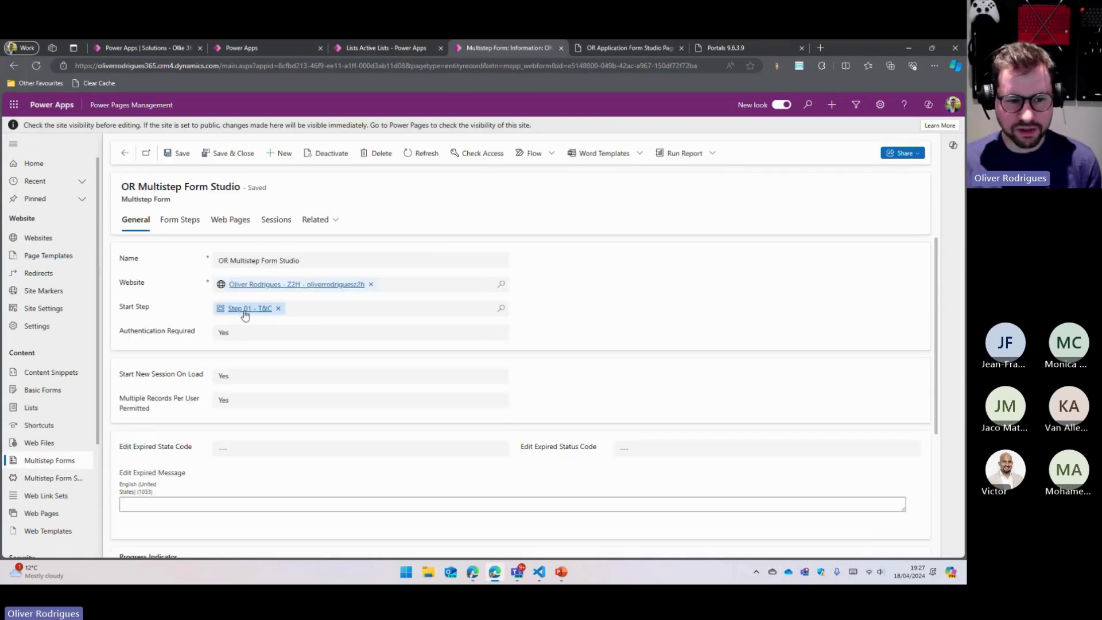
pyautogui.click(245, 313)
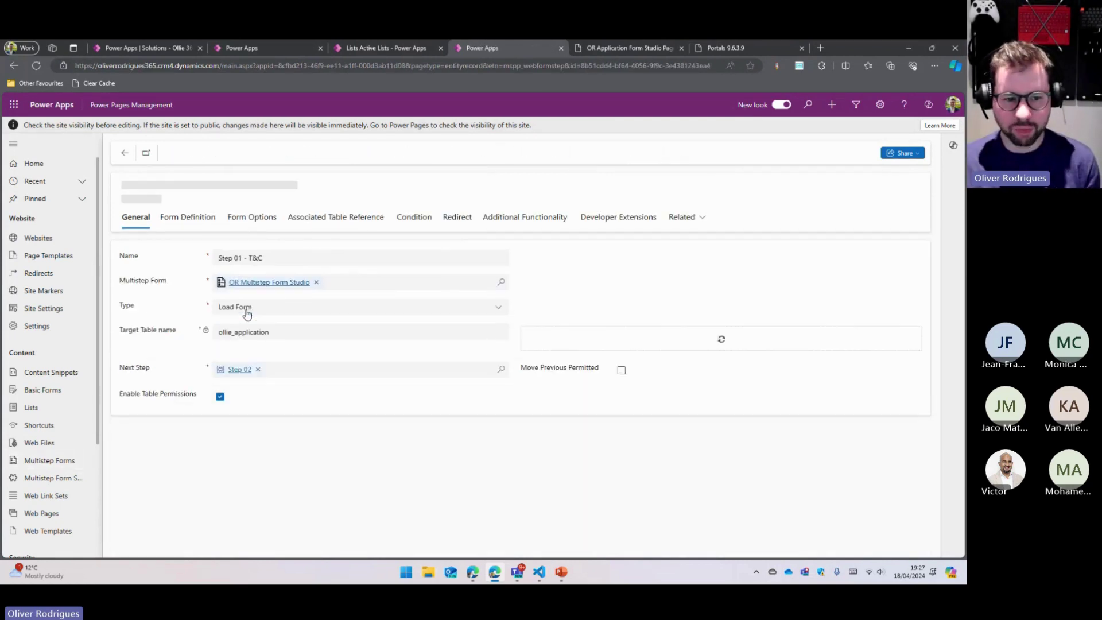
pyautogui.click(238, 372)
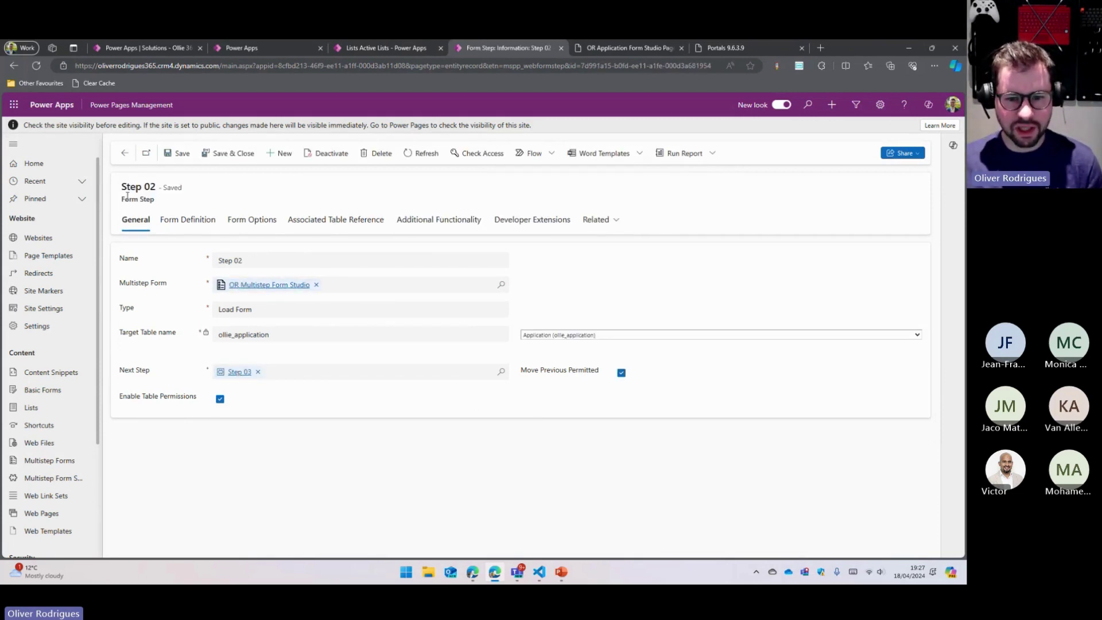
pyautogui.click(205, 223)
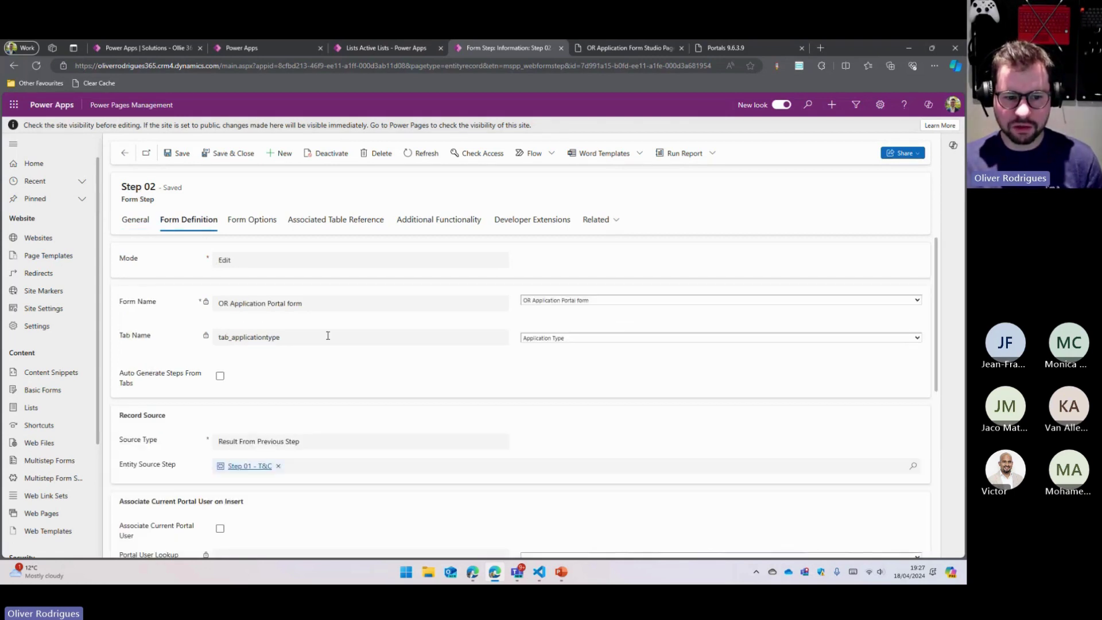
pyautogui.click(597, 223)
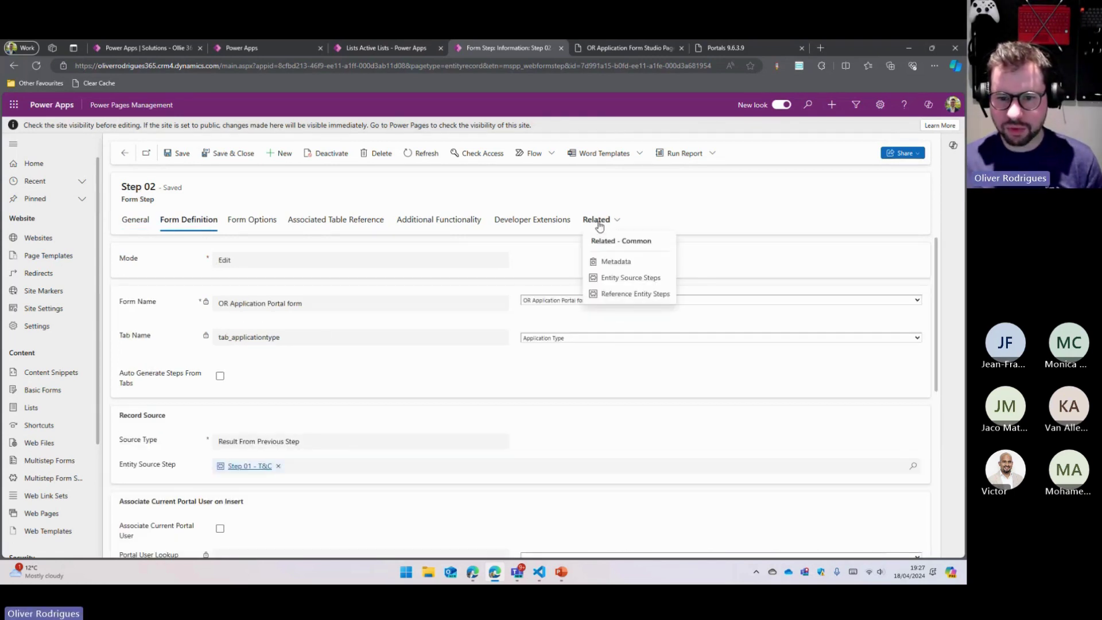
pyautogui.click(618, 270)
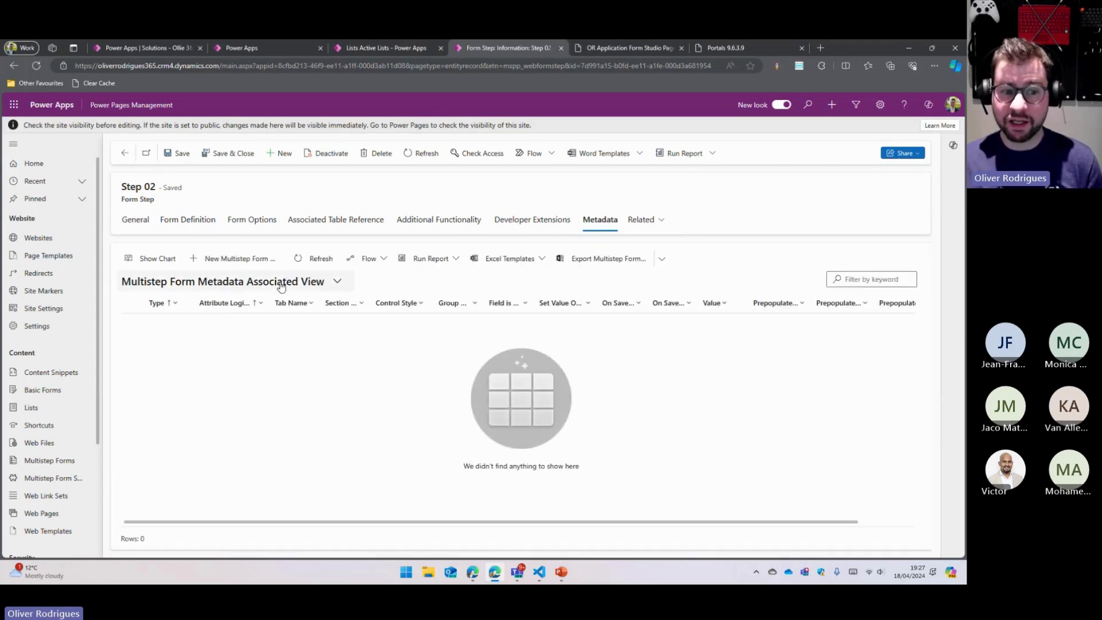
# Step: Create and save attribute metadata for Application Type (ollie_applicationtypeid) in Step 02 with the control style Render Lookup as Dropdown
pyautogui.click(244, 260)
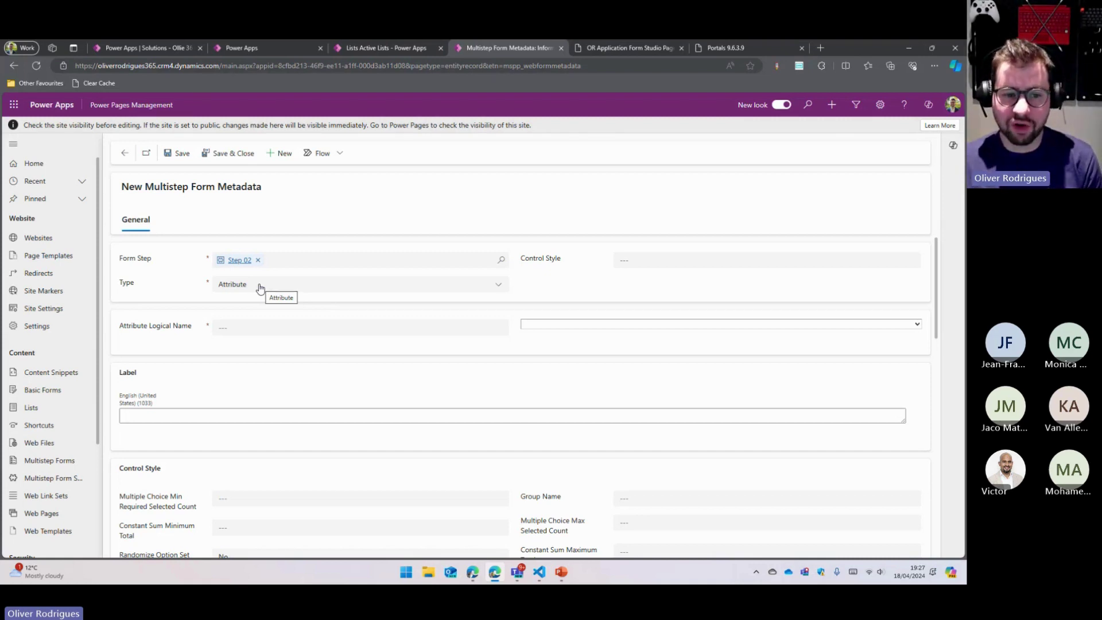
pyautogui.click(625, 324)
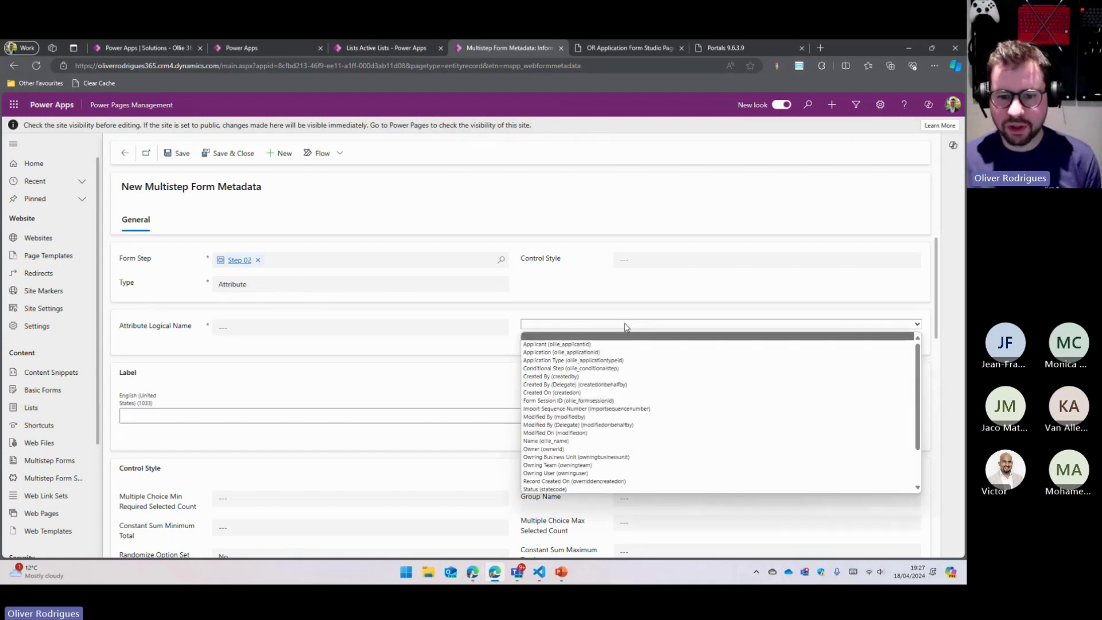
pyautogui.click(562, 361)
pyautogui.click(238, 284)
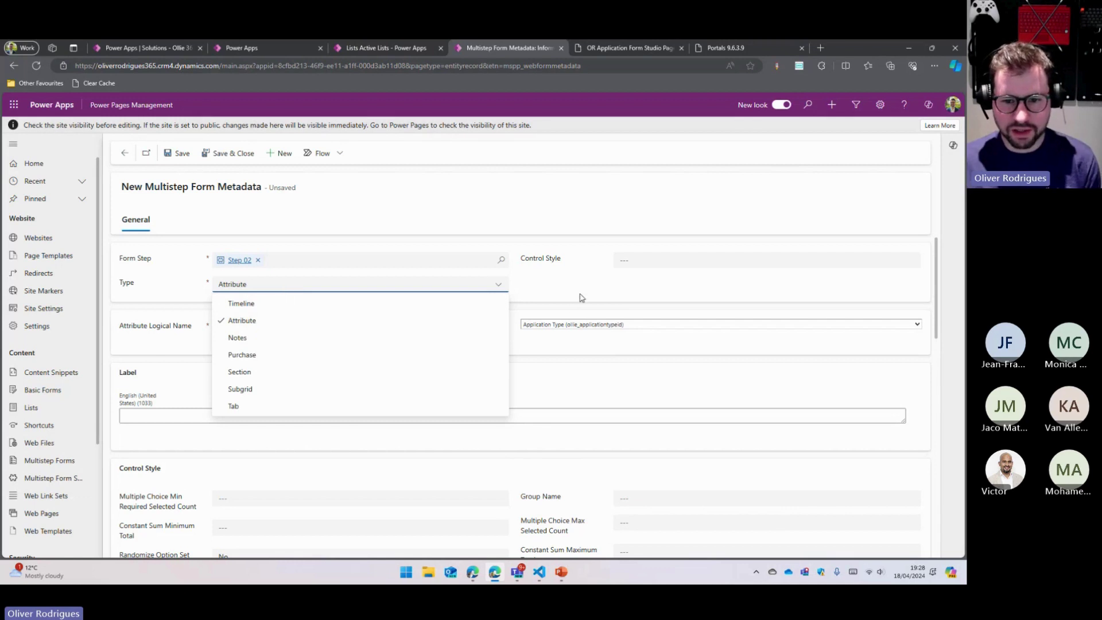
pyautogui.click(647, 260)
pyautogui.scroll(-2, 667, 335)
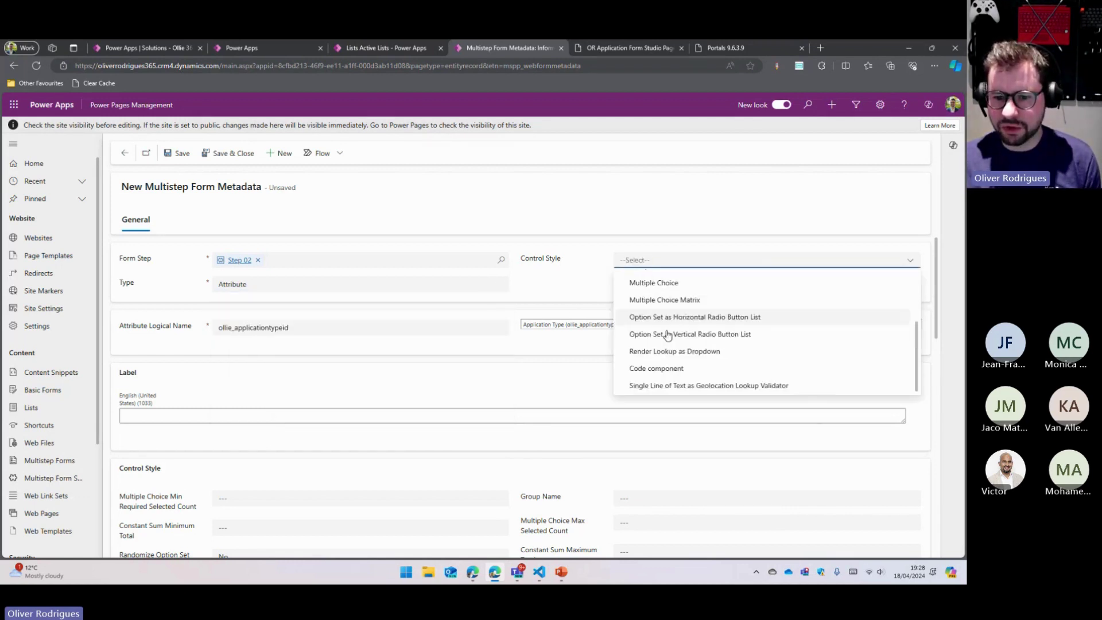
pyautogui.click(669, 351)
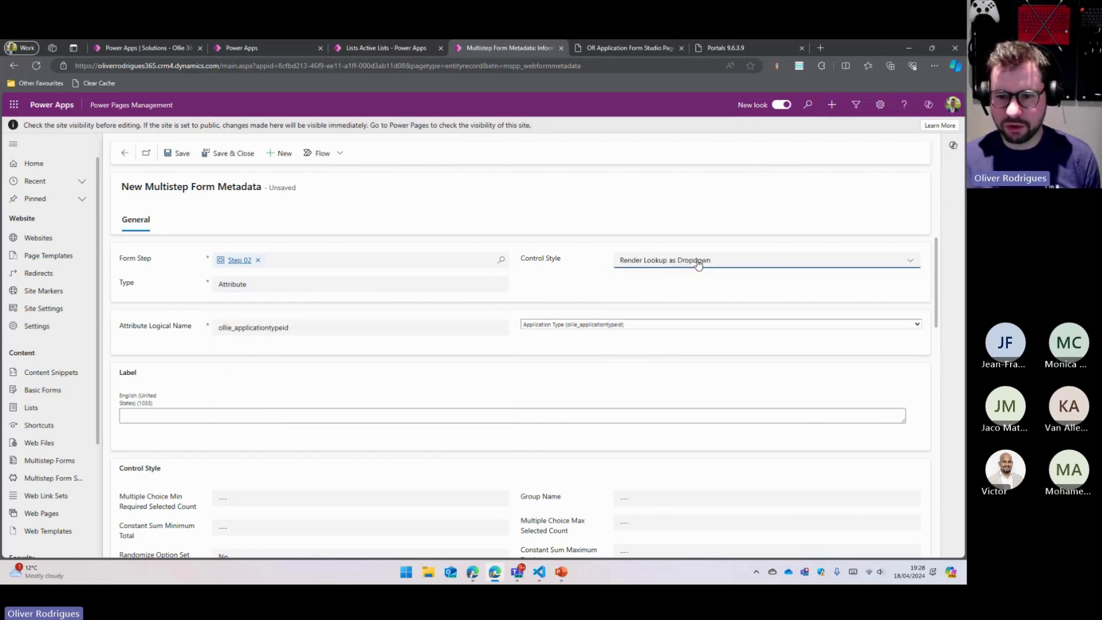
pyautogui.click(371, 361)
pyautogui.hotkey('ctrl', 's')
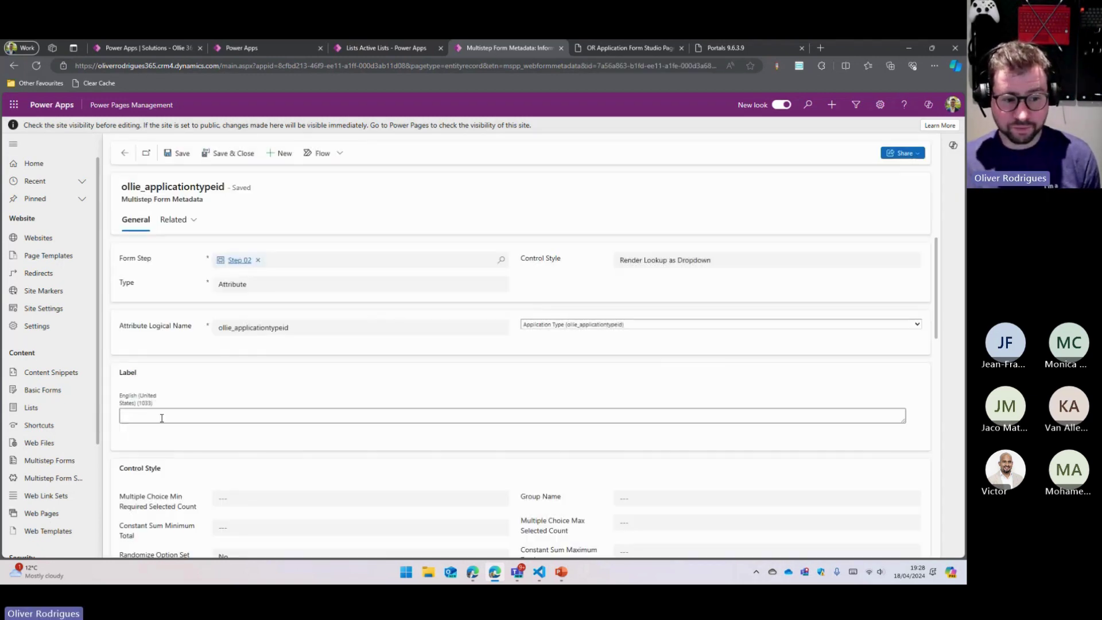
# Step: Set the English label of the ollie_applicationtypeid metadata to "Please select the application type" and save the record
pyautogui.click(162, 417)
pyautogui.write('Ple')
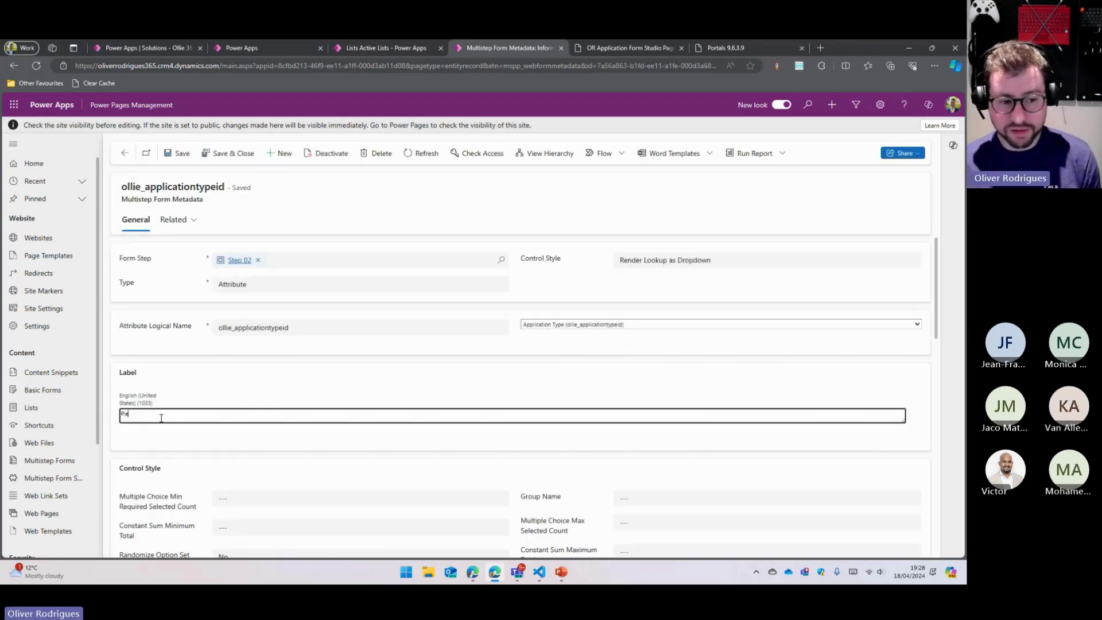
pyautogui.write('ase select ')
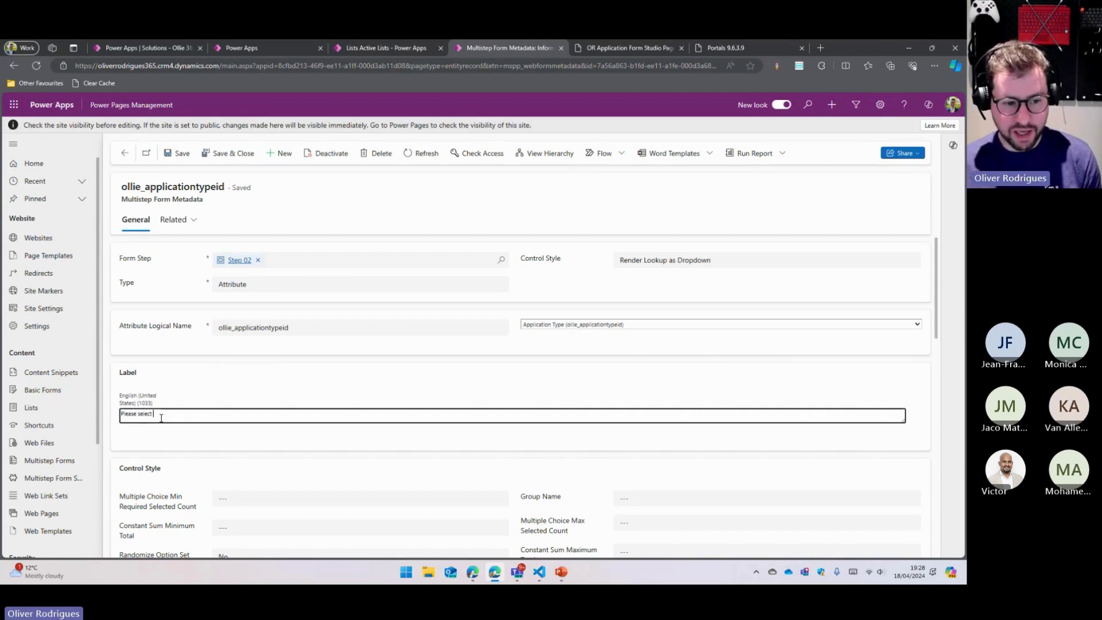
pyautogui.write('the application')
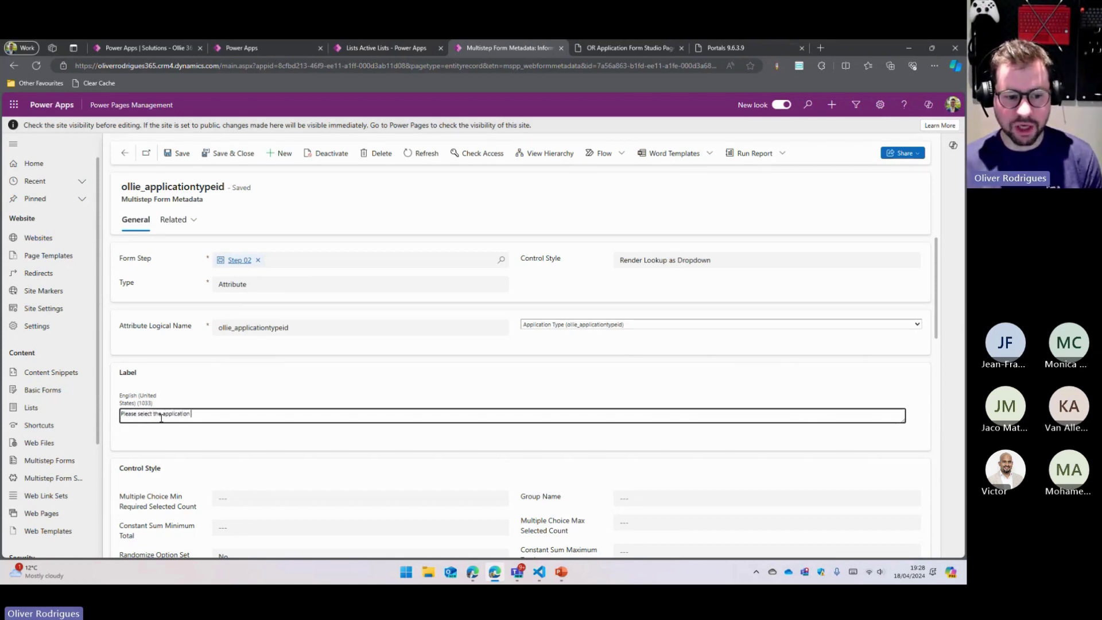
pyautogui.write(' type')
pyautogui.click(179, 153)
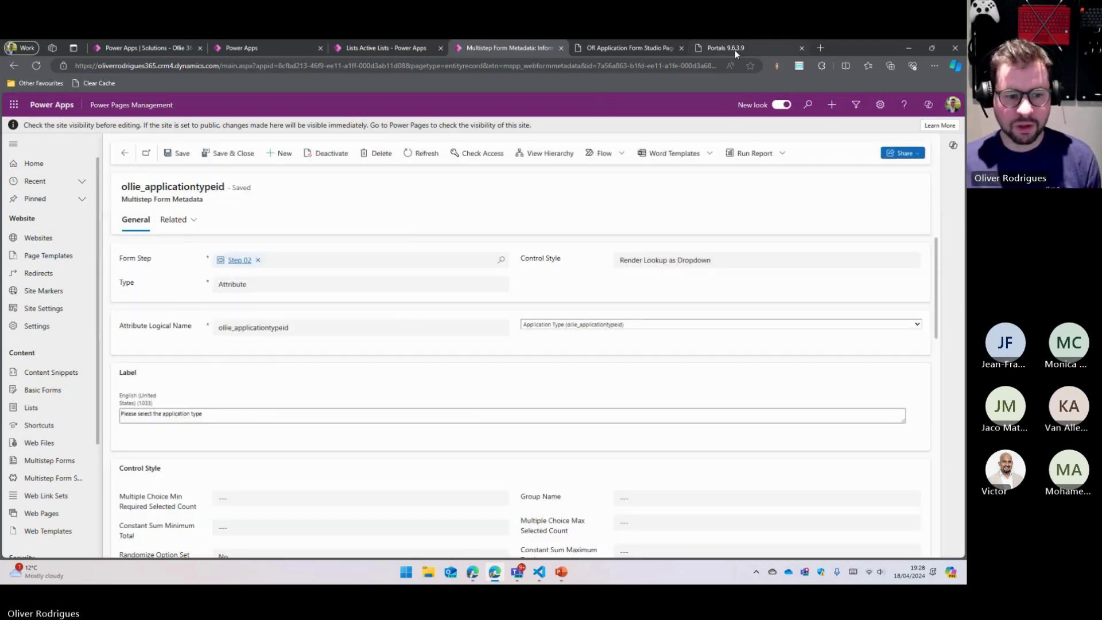
# Step: Clear the portal cache and reload Step 02 of the application form
pyautogui.click(734, 50)
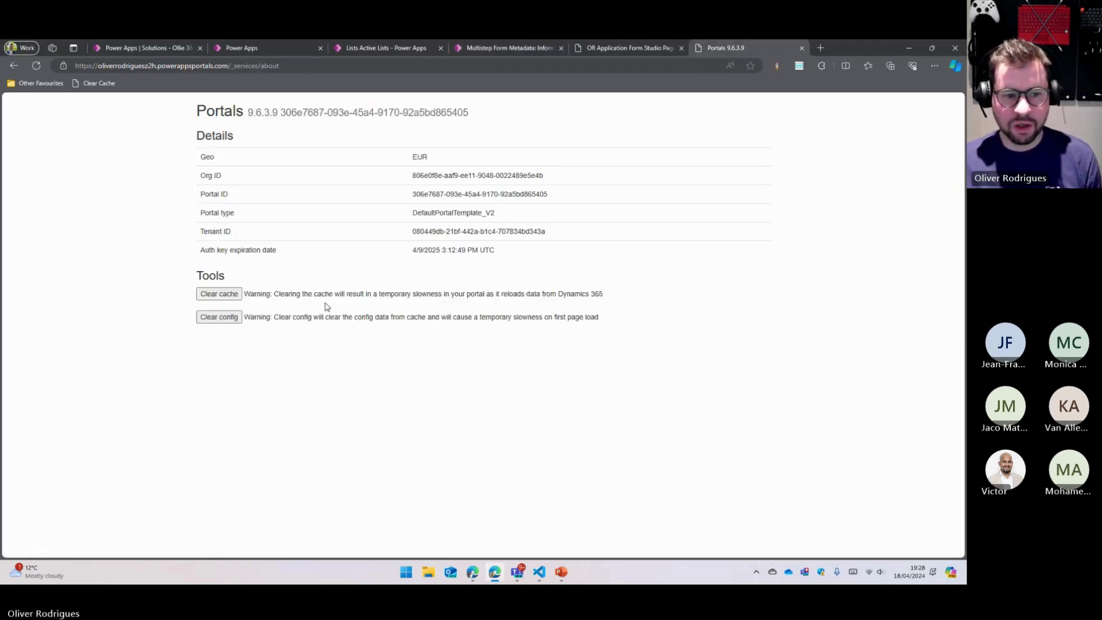
pyautogui.click(625, 48)
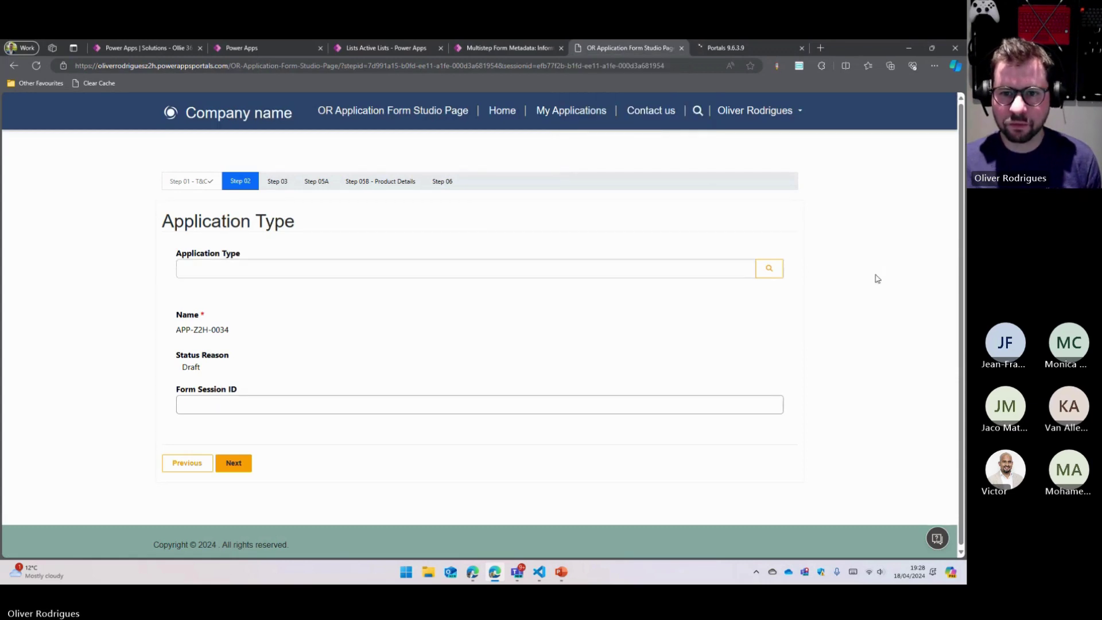
pyautogui.press('F5')
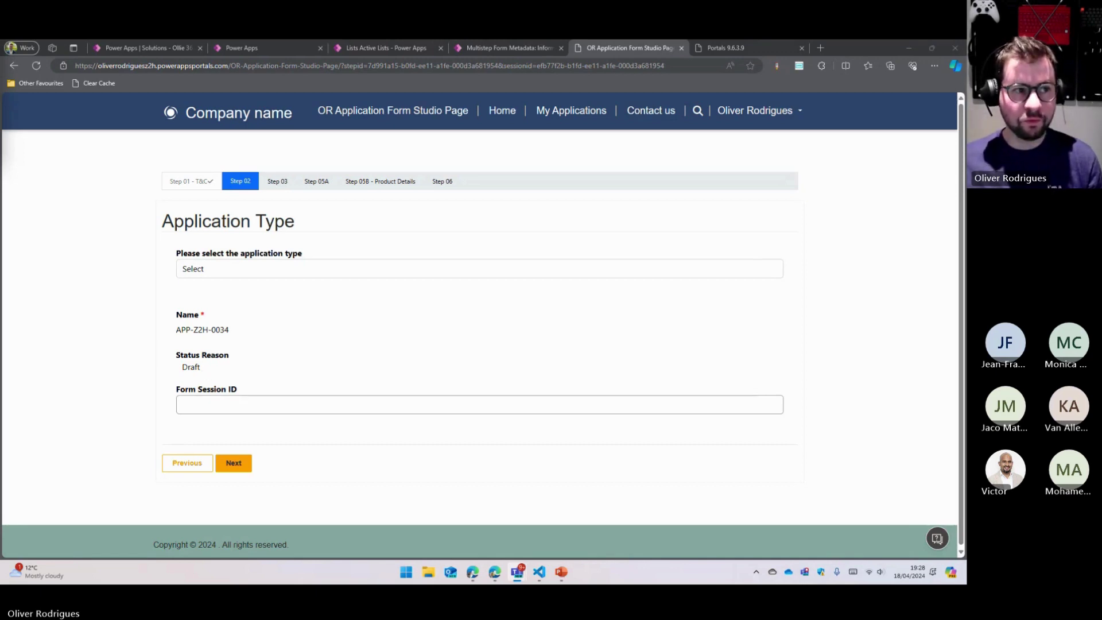
# Step: Select Conditional Registration as the application type and advance the portal form to Contact Details
pyautogui.click(348, 269)
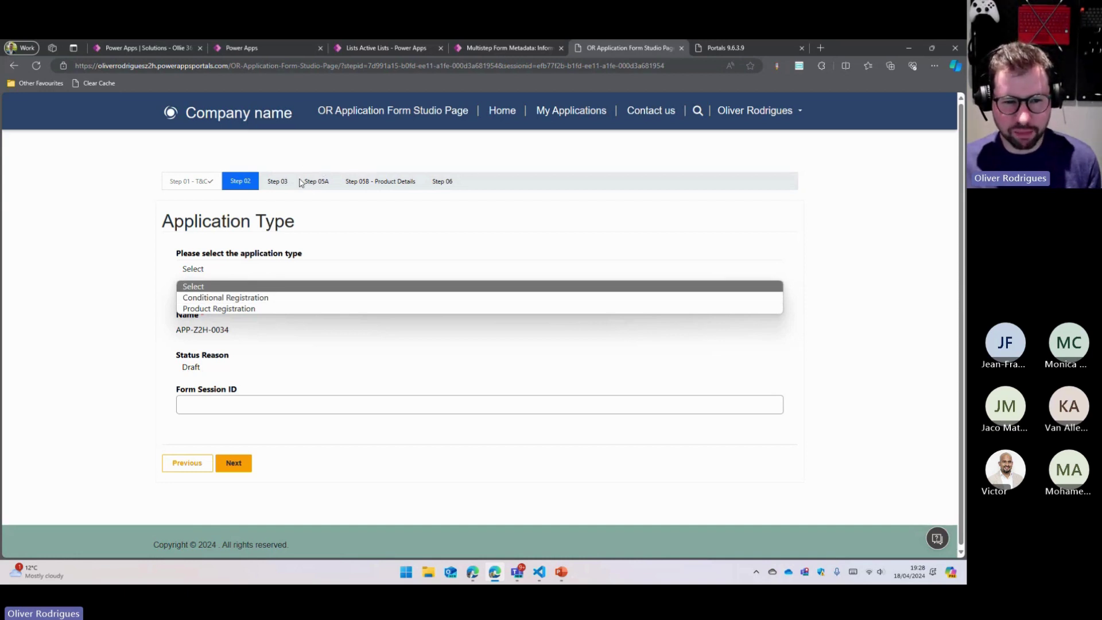
pyautogui.click(211, 299)
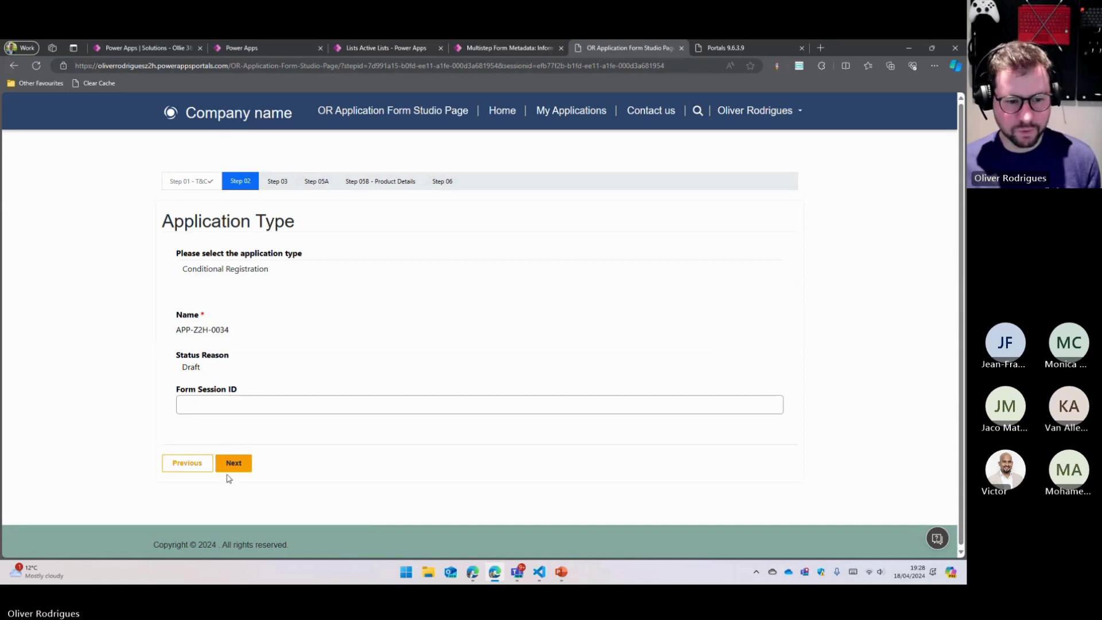
pyautogui.click(236, 464)
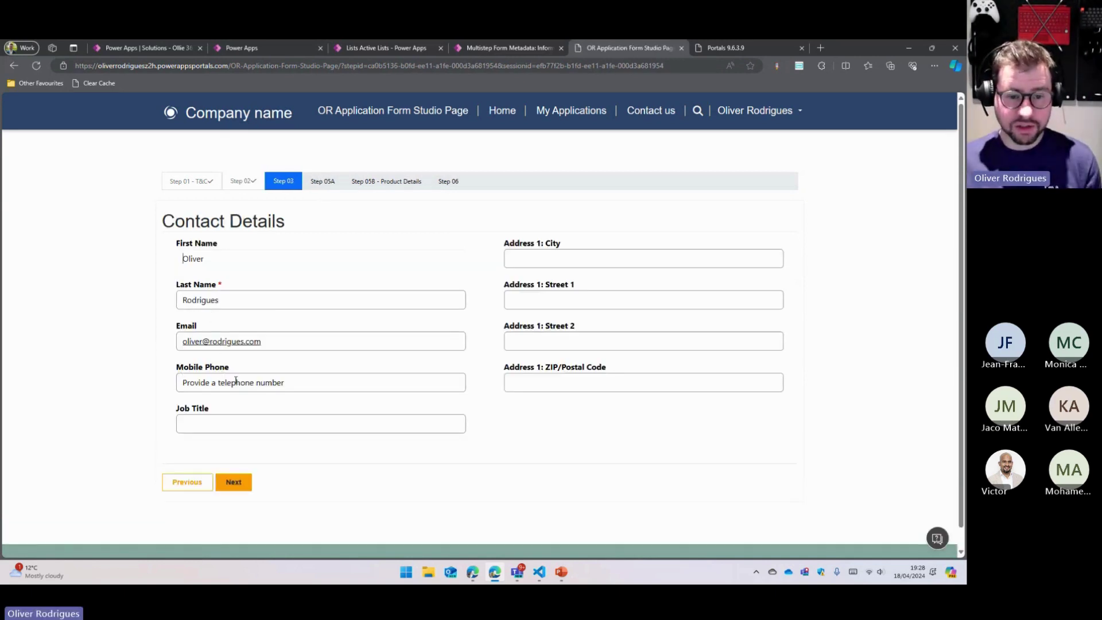
# Step: Enter IT Consultant as the job title in Contact Details and submit the step
pyautogui.click(211, 423)
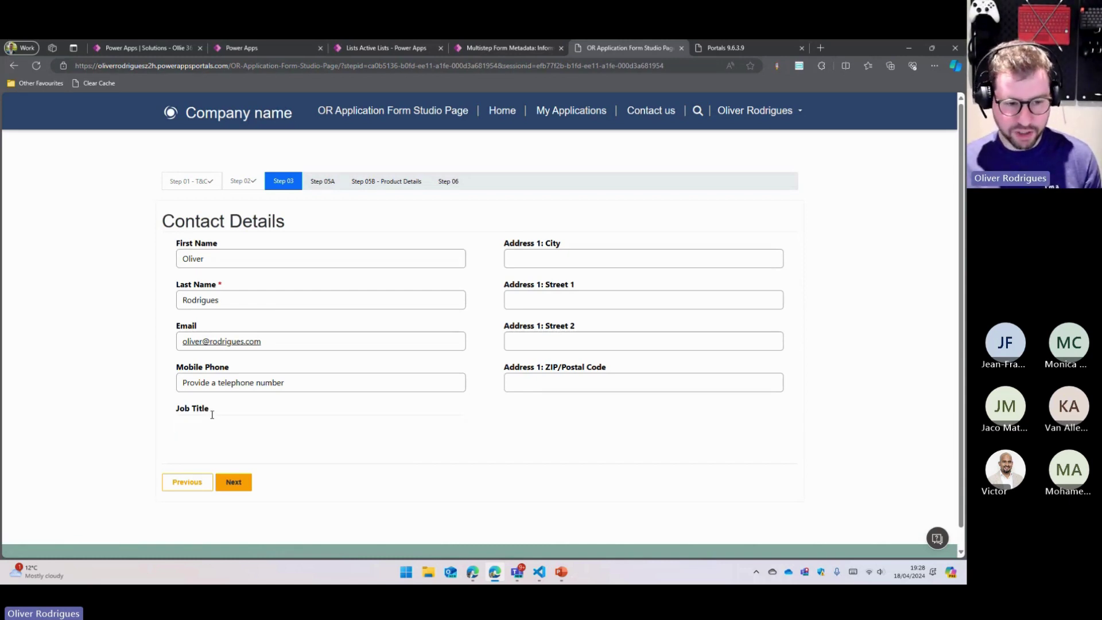
pyautogui.write('IT Consultant')
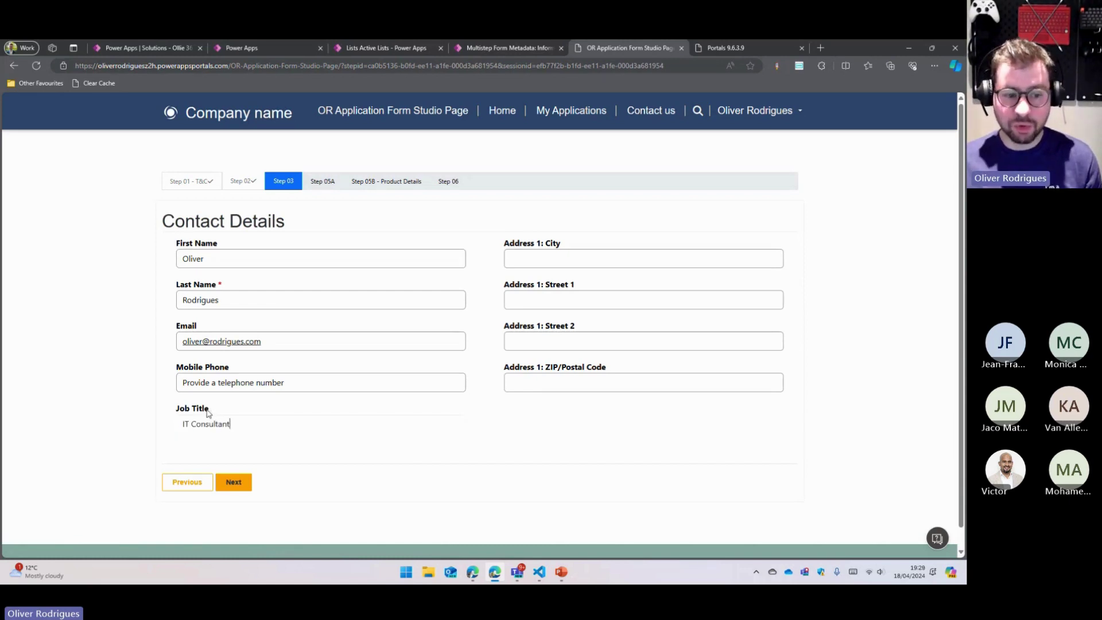
pyautogui.click(242, 483)
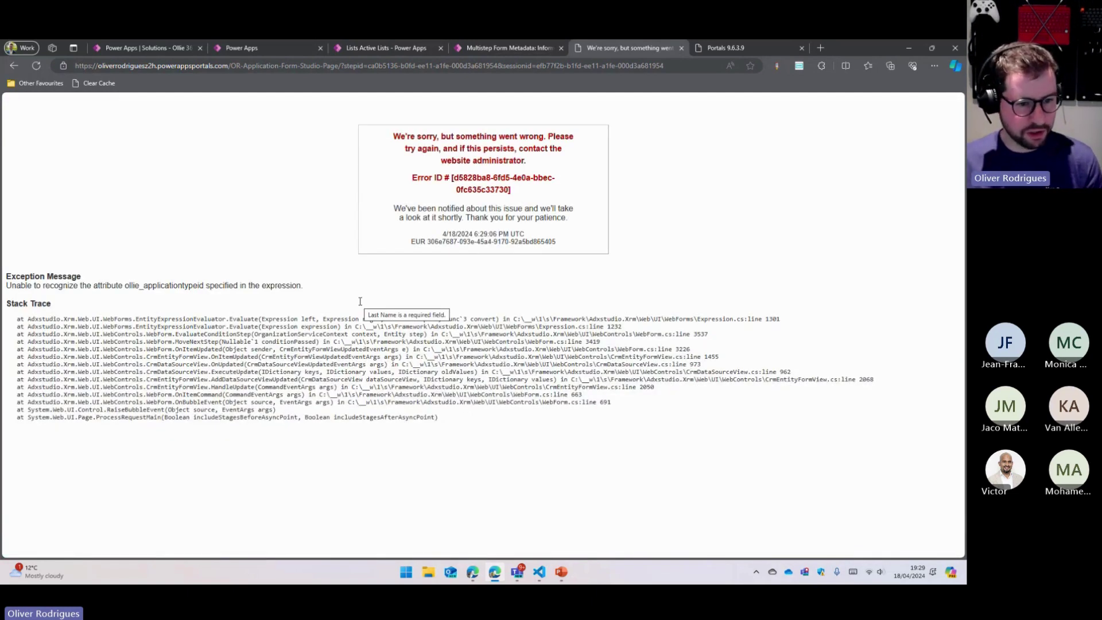
# Step: Check the attribute named in the exception message, and trace the form steps from Step 02 to Step 04 - Condition
pyautogui.click(155, 276)
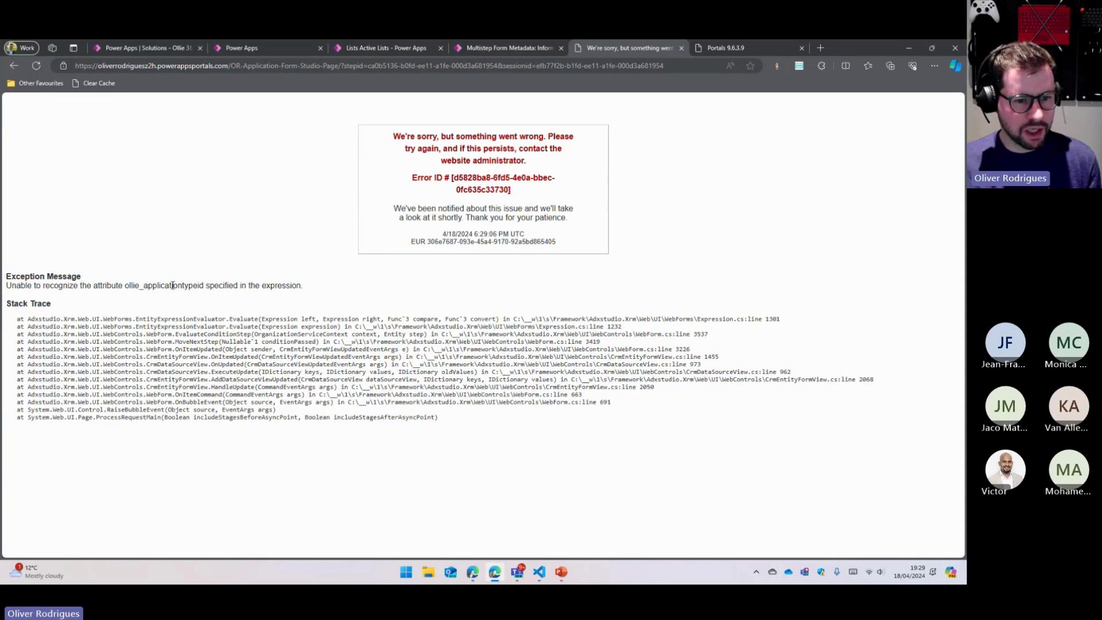
pyautogui.doubleClick(173, 285)
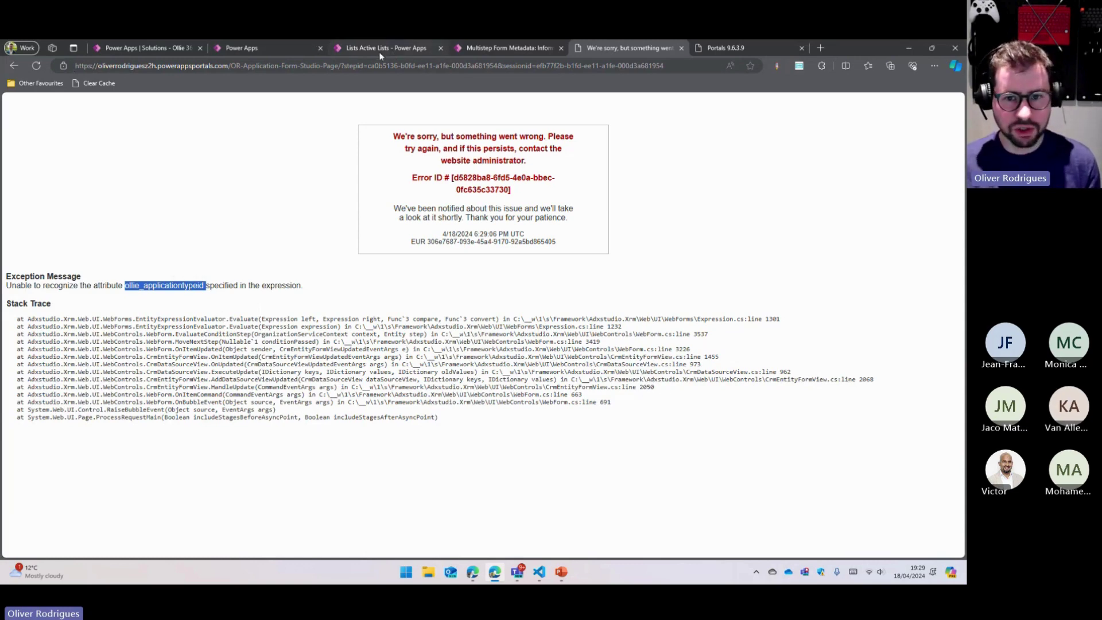
pyautogui.hotkey('ctrl', 'shift', 'Tab')
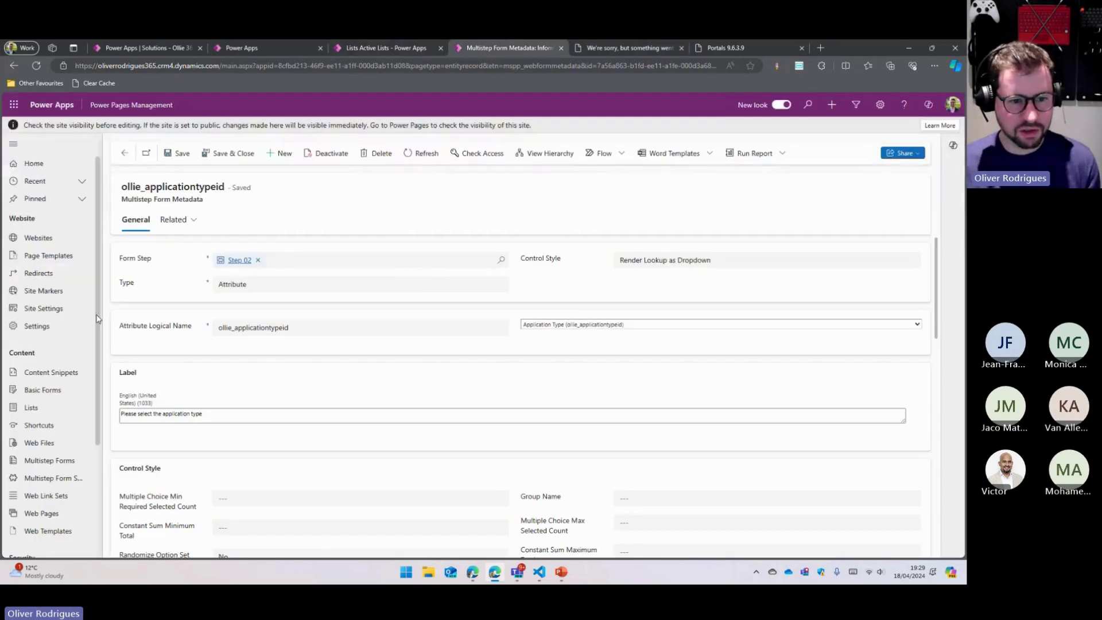
pyautogui.click(232, 260)
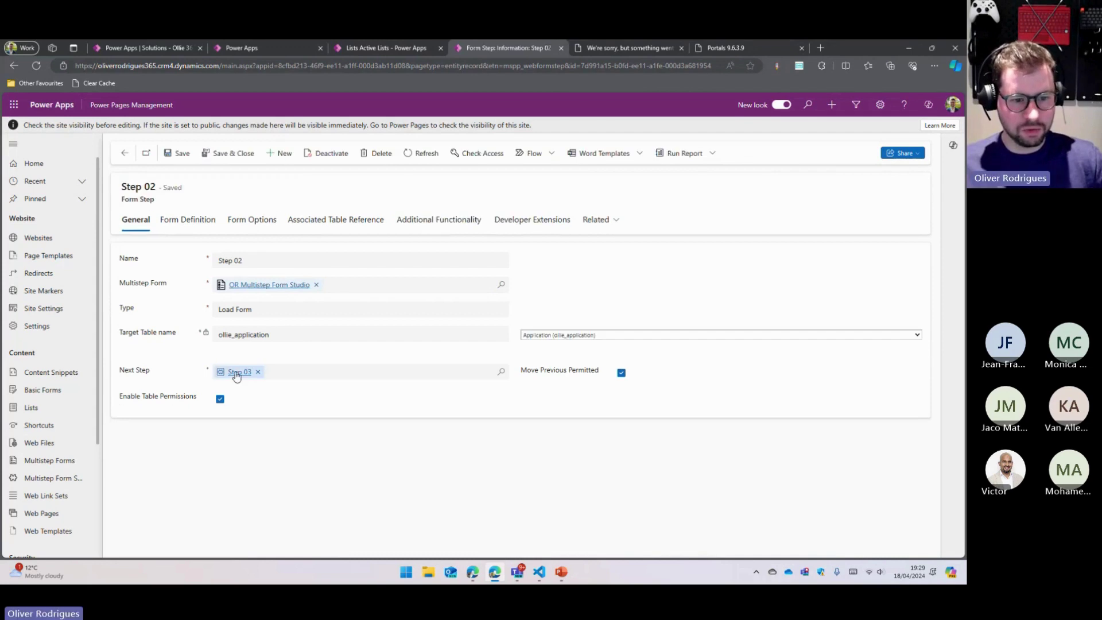
pyautogui.click(237, 372)
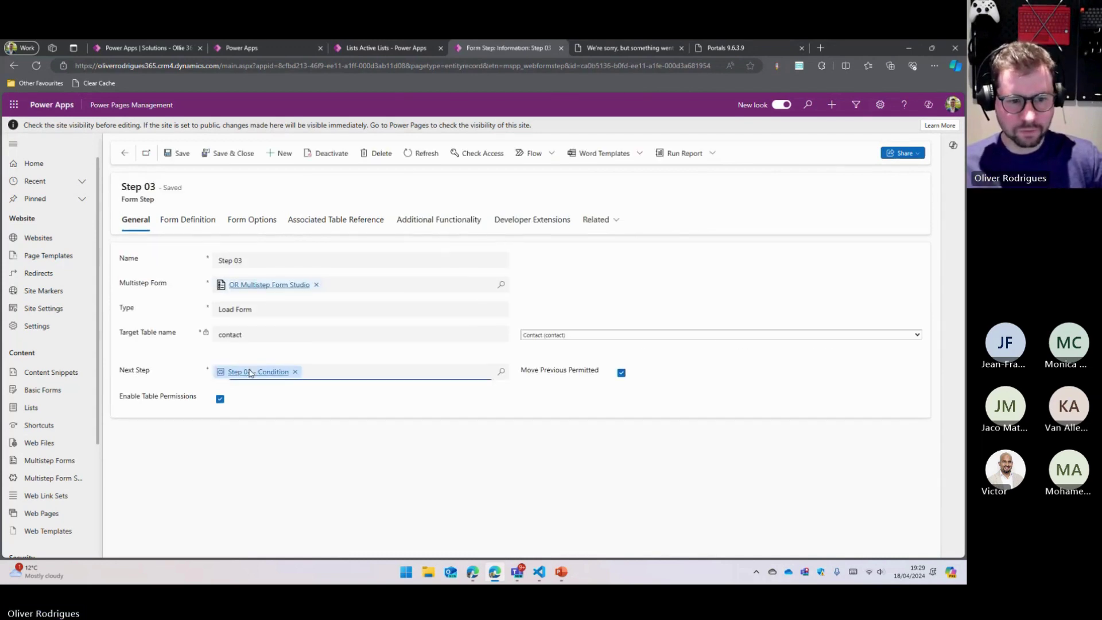
pyautogui.click(253, 370)
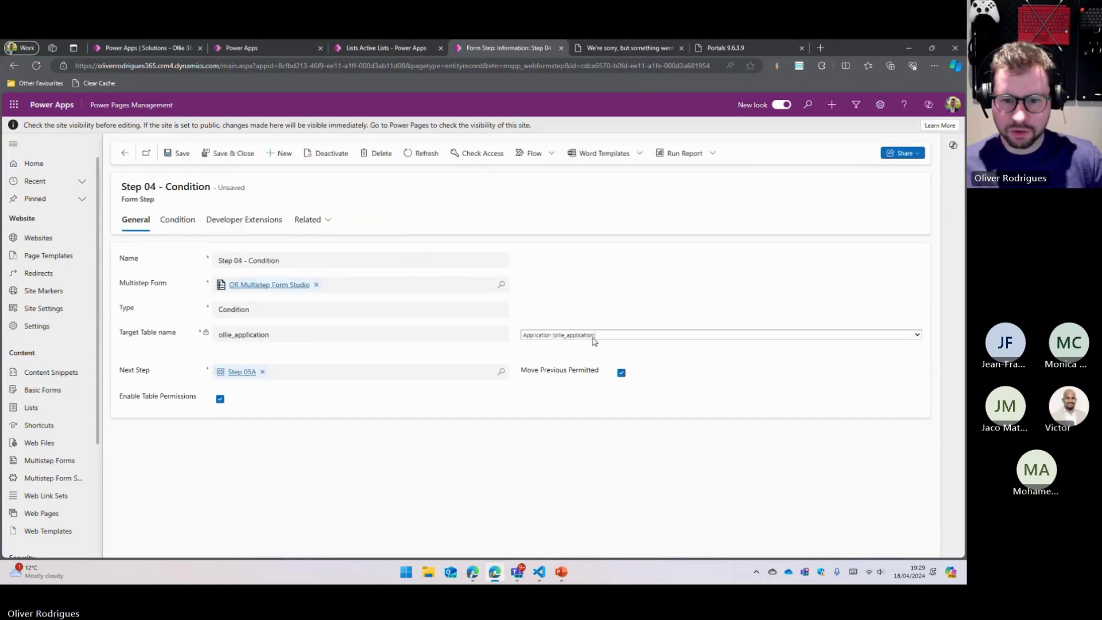
# Step: Examine the attribute name and the GUID in the condition expression of Step 04 - Condition
pyautogui.click(187, 219)
pyautogui.doubleClick(247, 261)
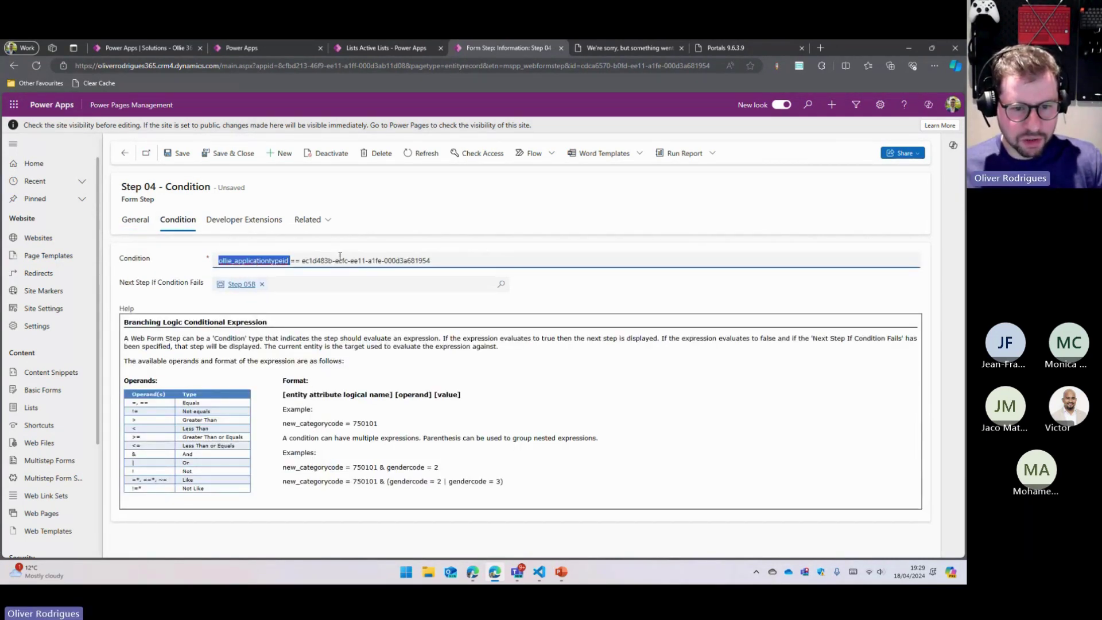
pyautogui.moveTo(302, 261); pyautogui.dragTo(467, 252)
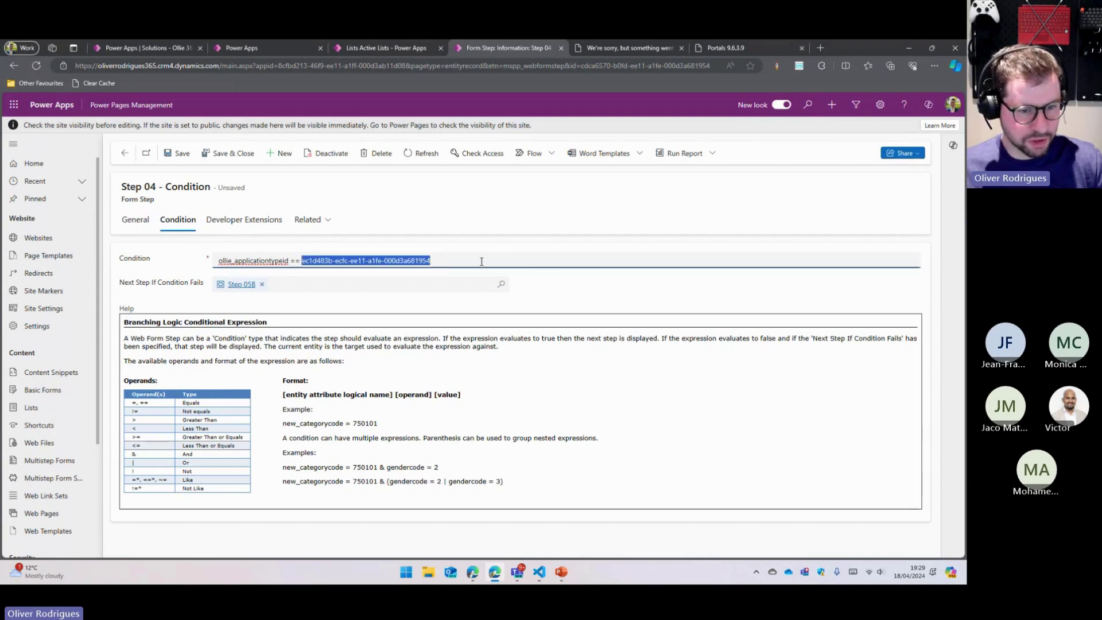
pyautogui.doubleClick(253, 260)
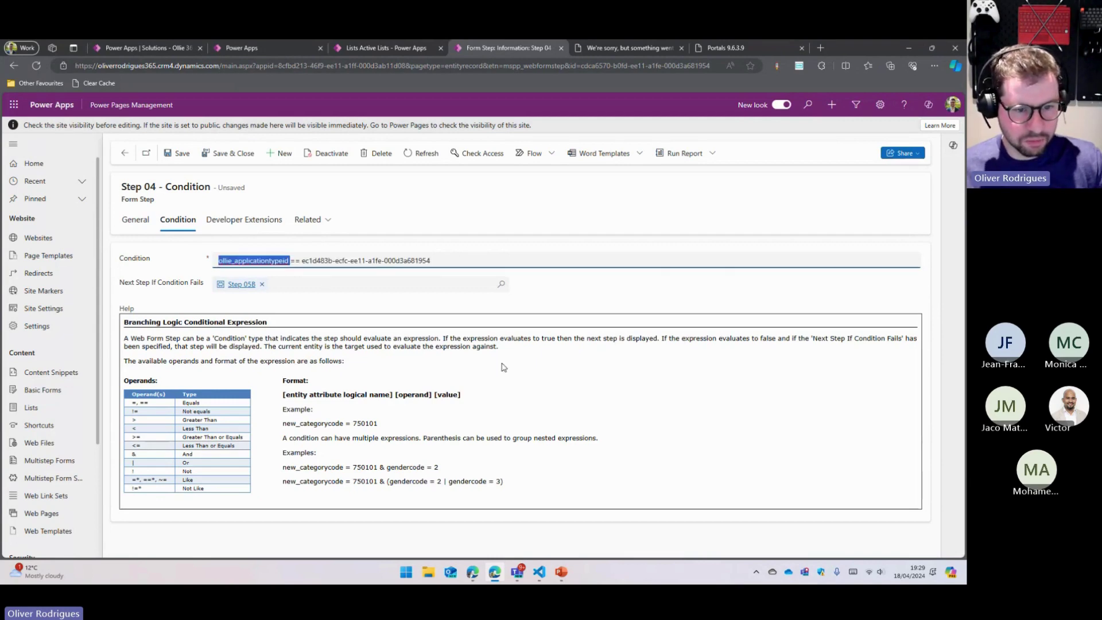
# Step: Reload the portal application form without the stepid and sessionid parameters in its address
pyautogui.click(644, 47)
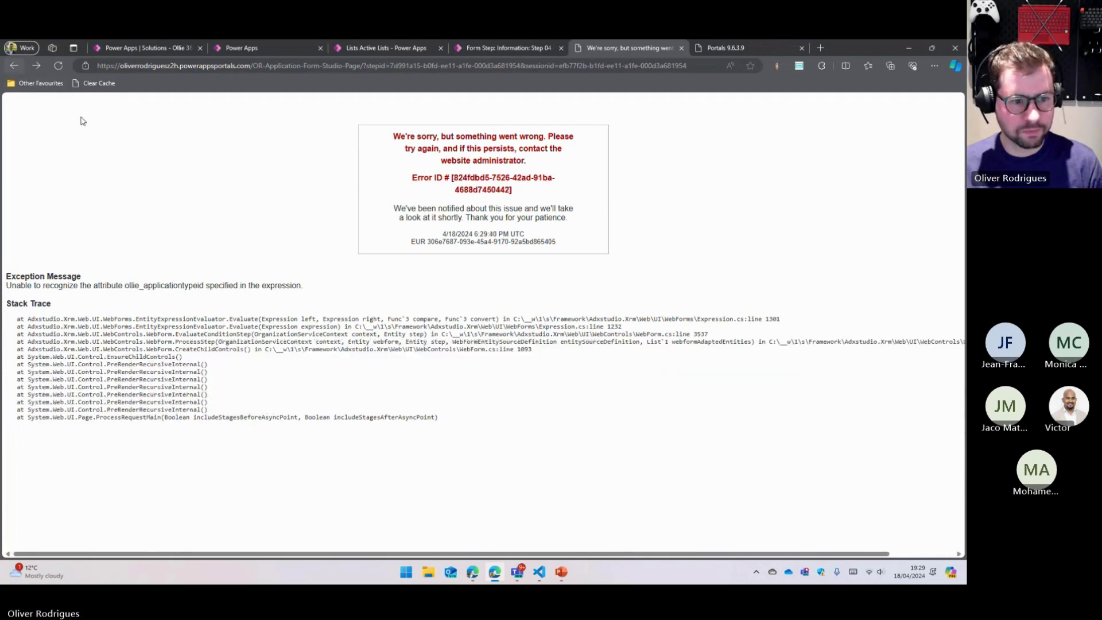
pyautogui.moveTo(365, 66); pyautogui.dragTo(791, 109)
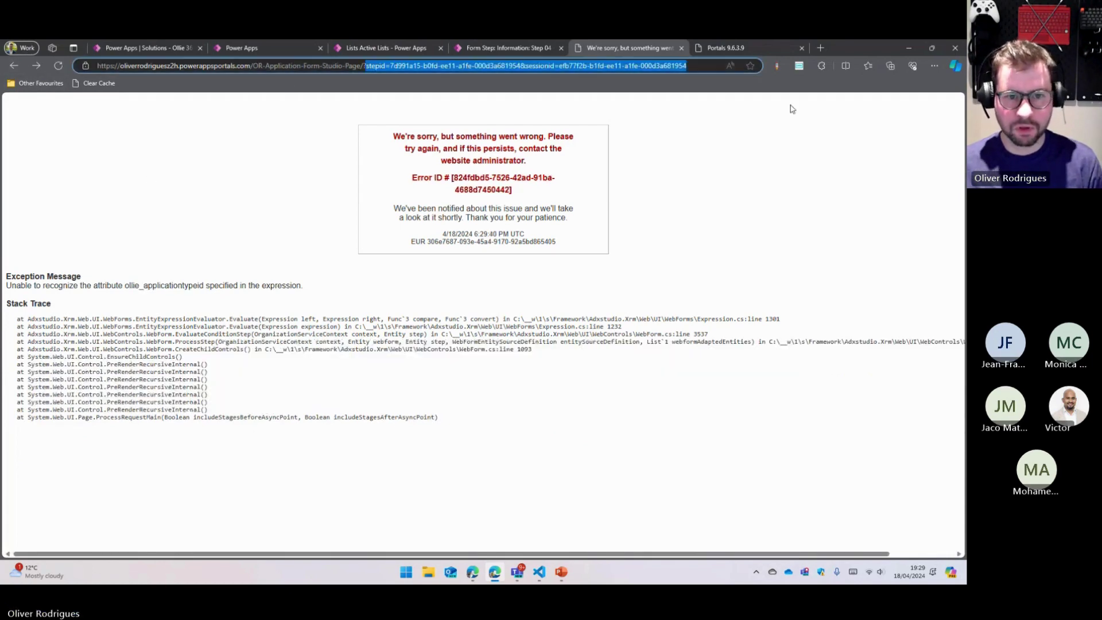
pyautogui.press('BackSpace')
pyautogui.press('Return')
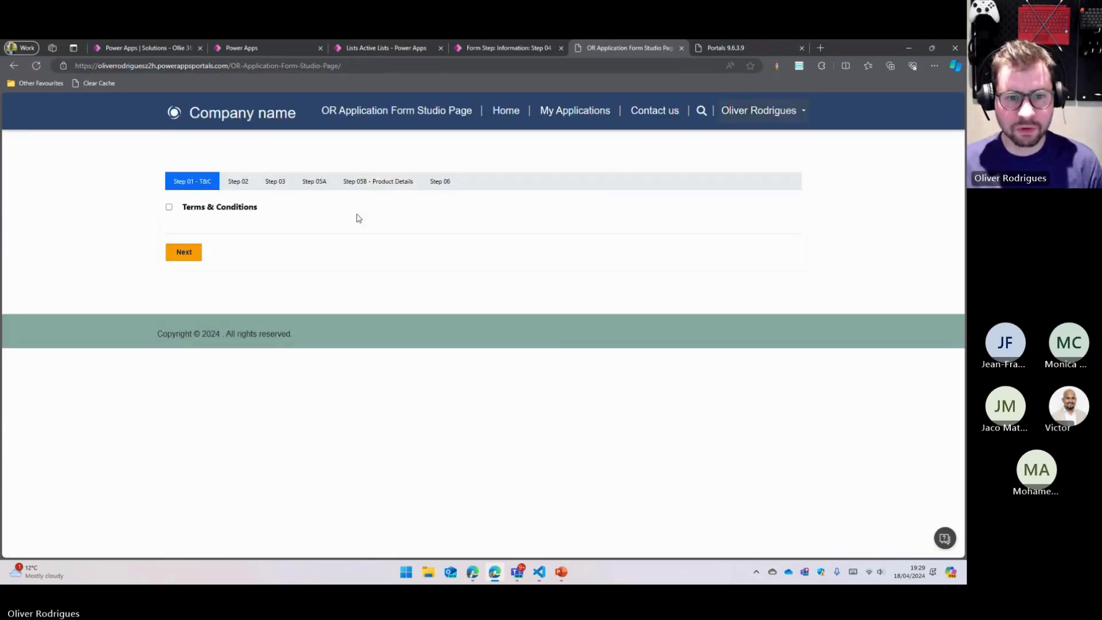
# Step: Check the stepid in the failing page's address, return to the accepted Terms & Conditions step and advance to Step 02
pyautogui.click(14, 66)
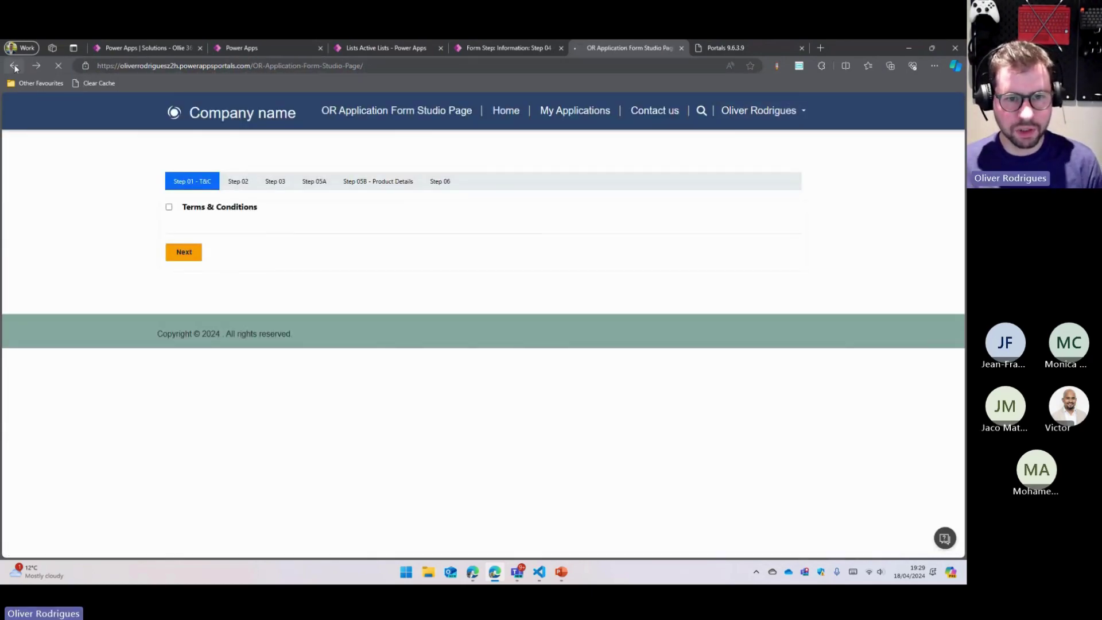
pyautogui.click(491, 66)
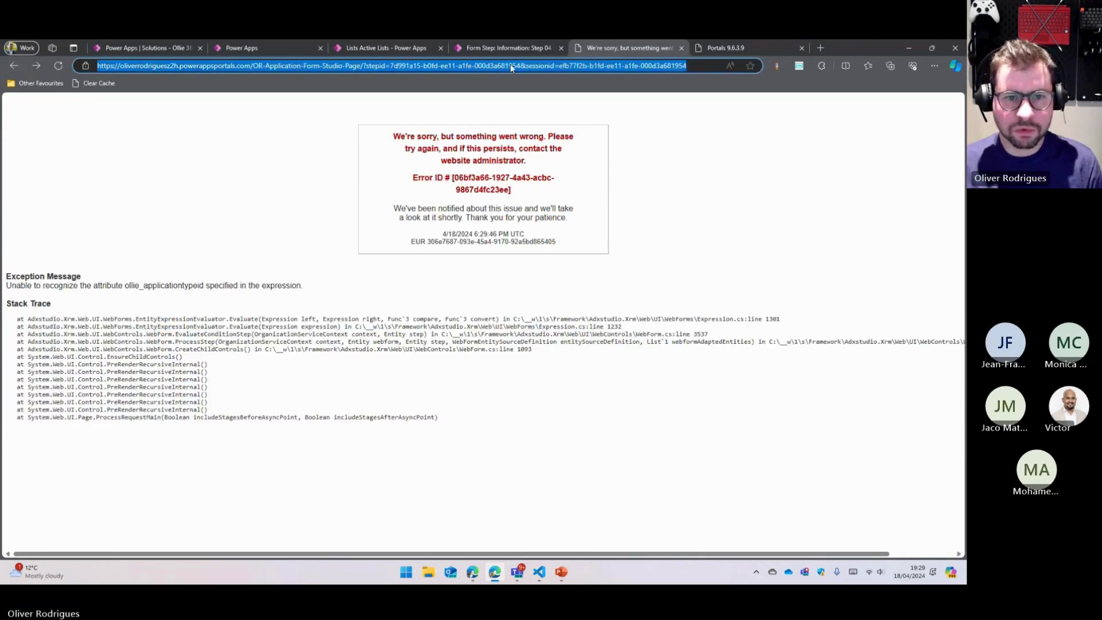
pyautogui.moveTo(519, 66); pyautogui.dragTo(378, 68)
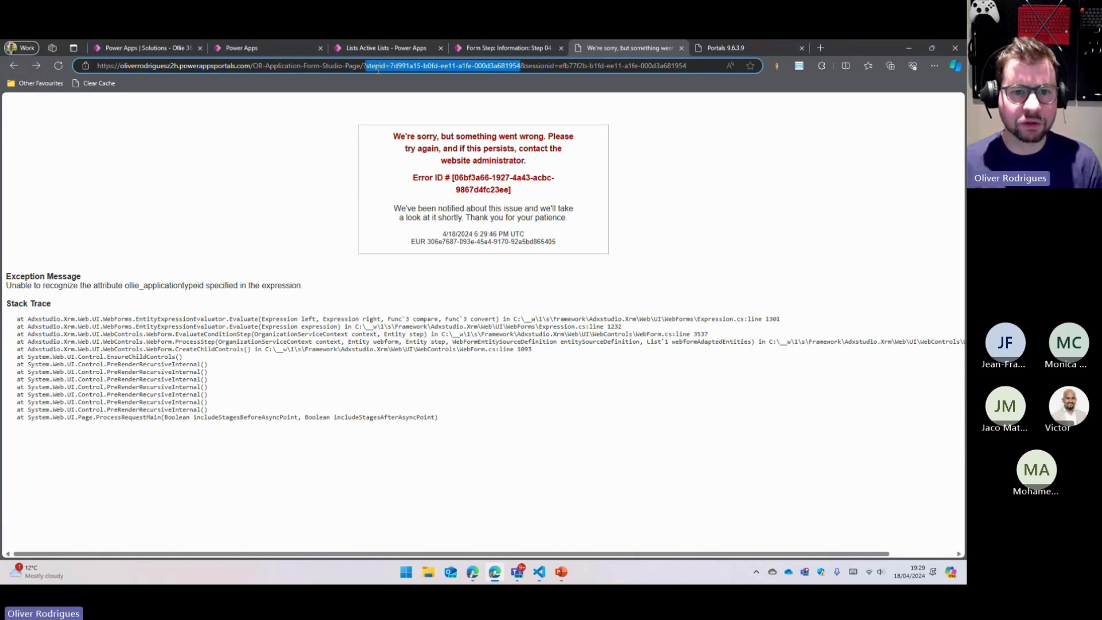
pyautogui.rightClick(20, 66)
pyautogui.click(67, 78)
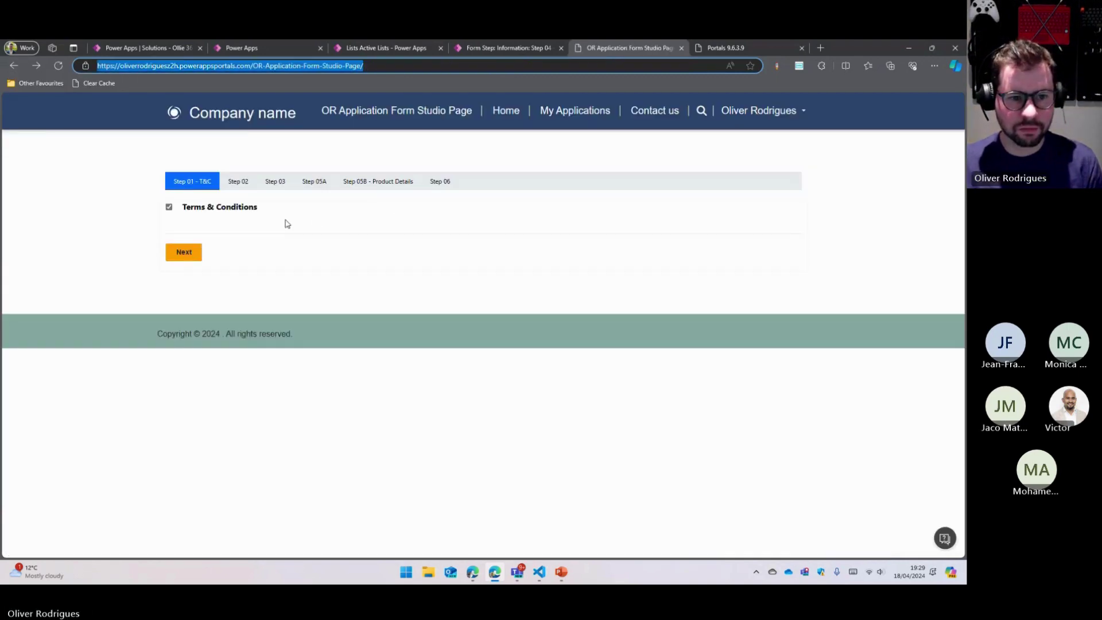
pyautogui.click(185, 258)
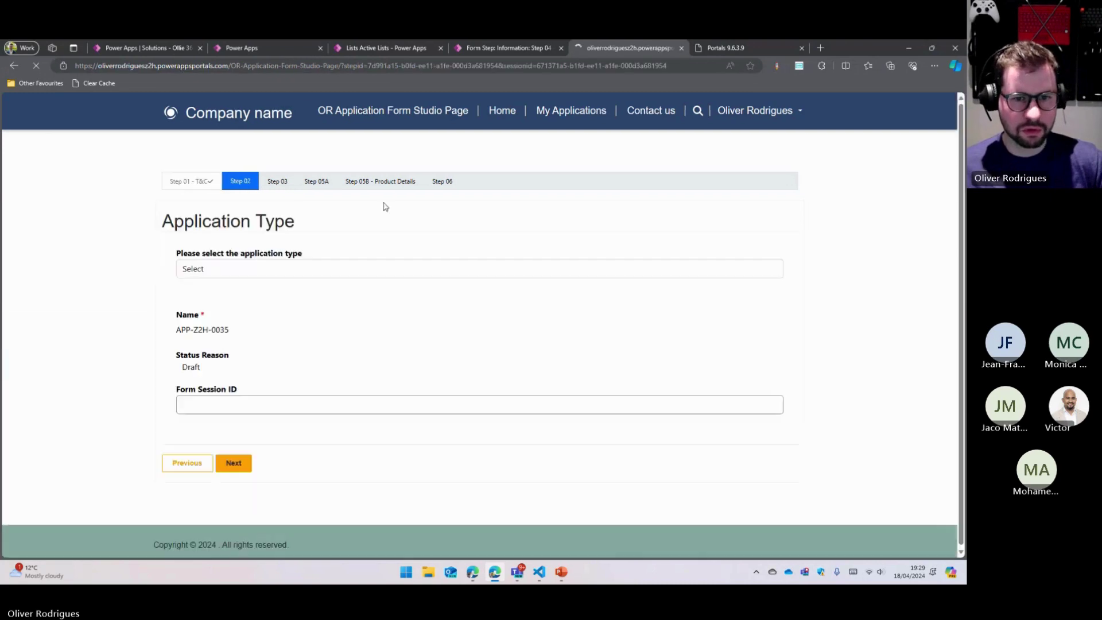
# Step: Inspect the HTML of the application type dropdown to check its element id and option values
pyautogui.click(242, 275)
pyautogui.rightClick(242, 275)
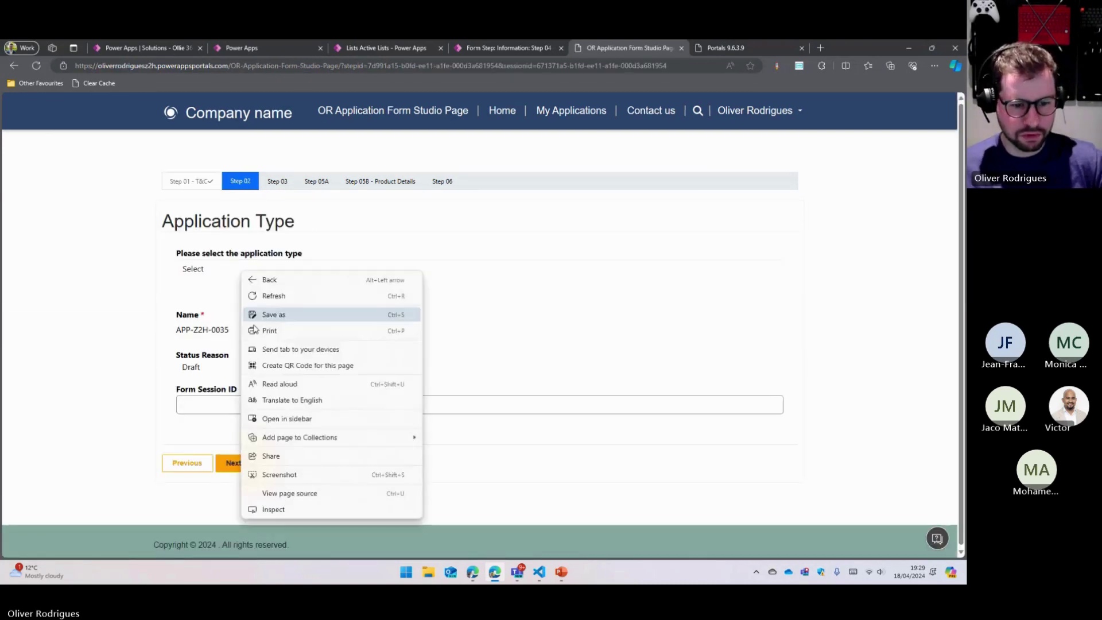
pyautogui.click(282, 508)
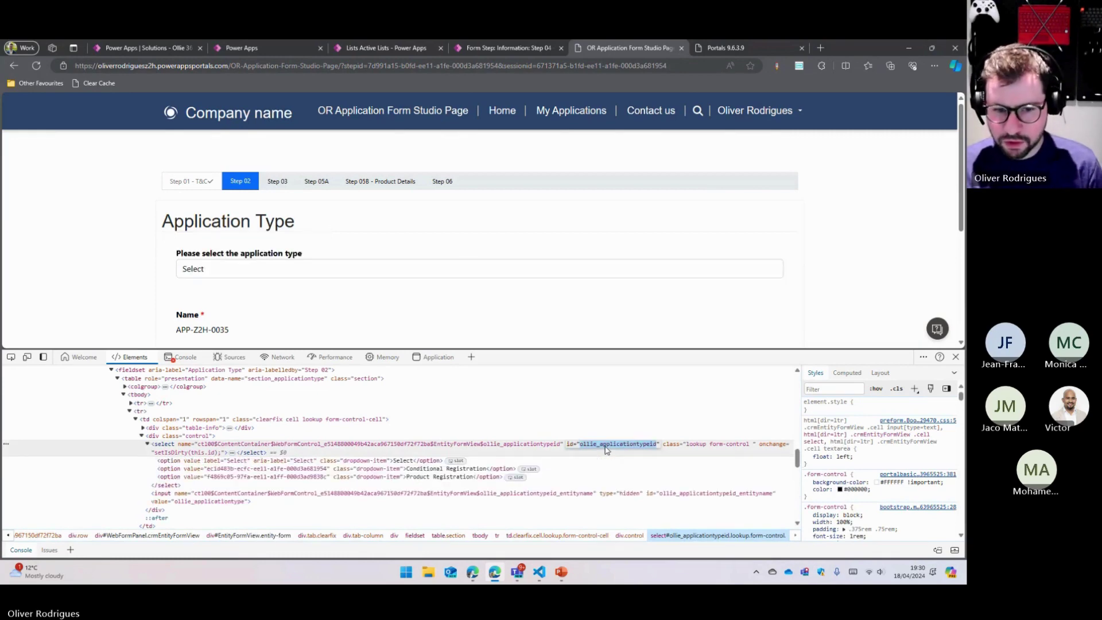
# Step: Recheck the target table, next step and condition expression of Step 04 - Condition in Power Pages Management
pyautogui.click(390, 48)
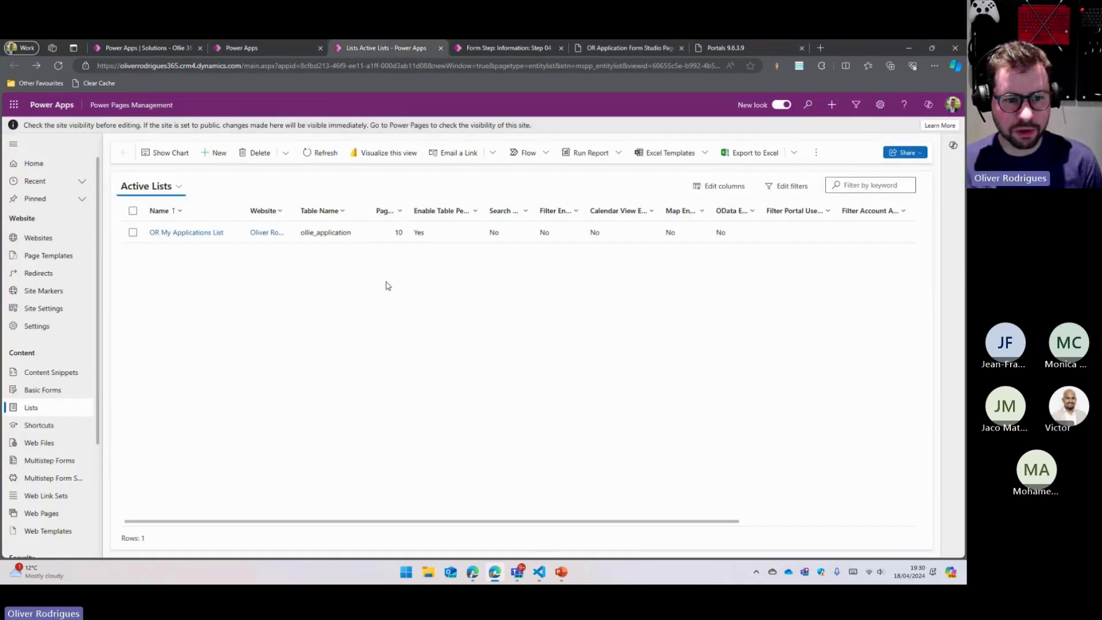
pyautogui.hotkey('ctrl', 'Tab')
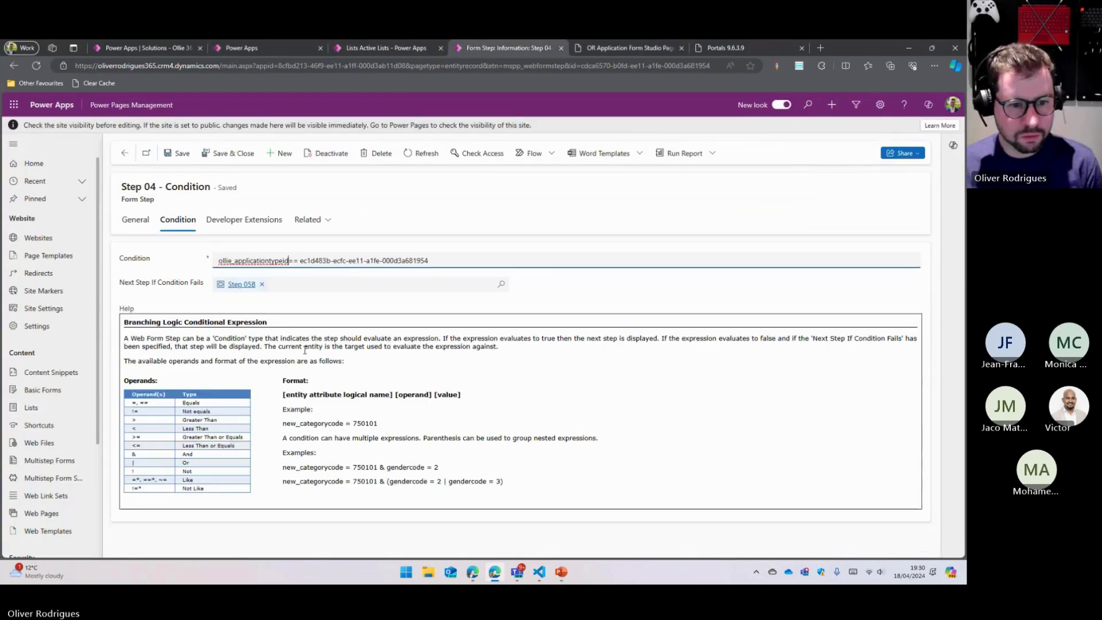
pyautogui.click(135, 220)
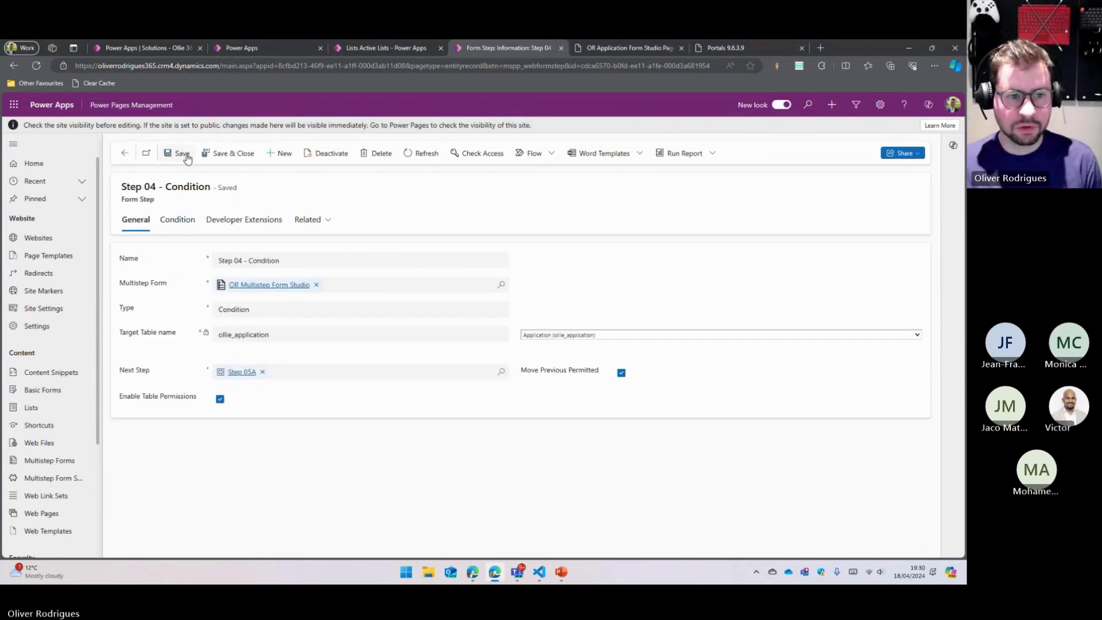
pyautogui.click(178, 220)
pyautogui.tripleClick(489, 263)
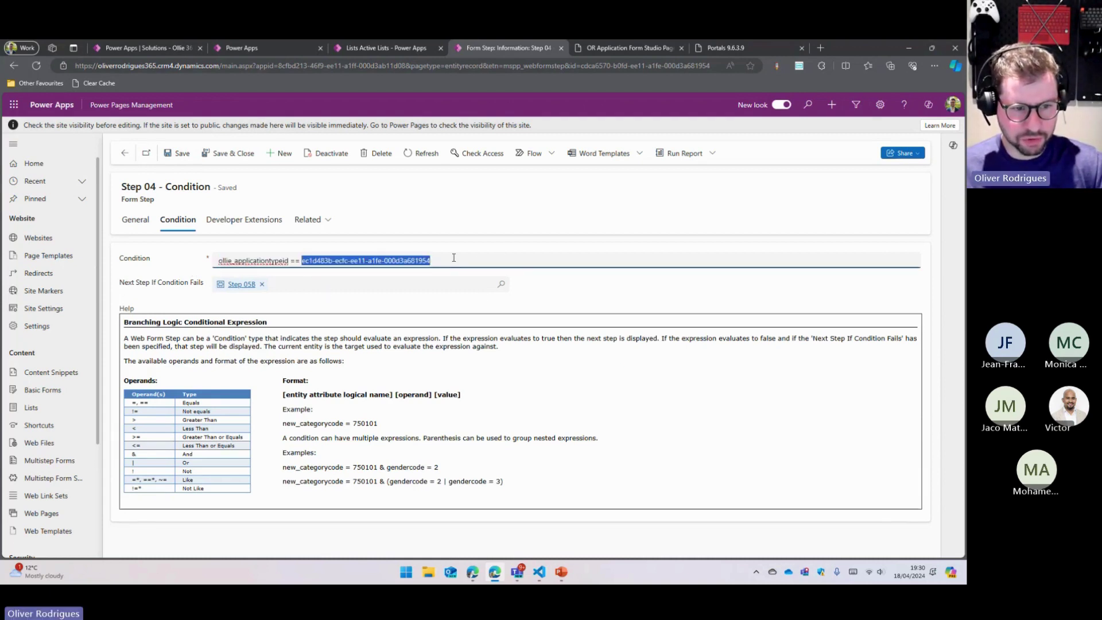
pyautogui.click(160, 230)
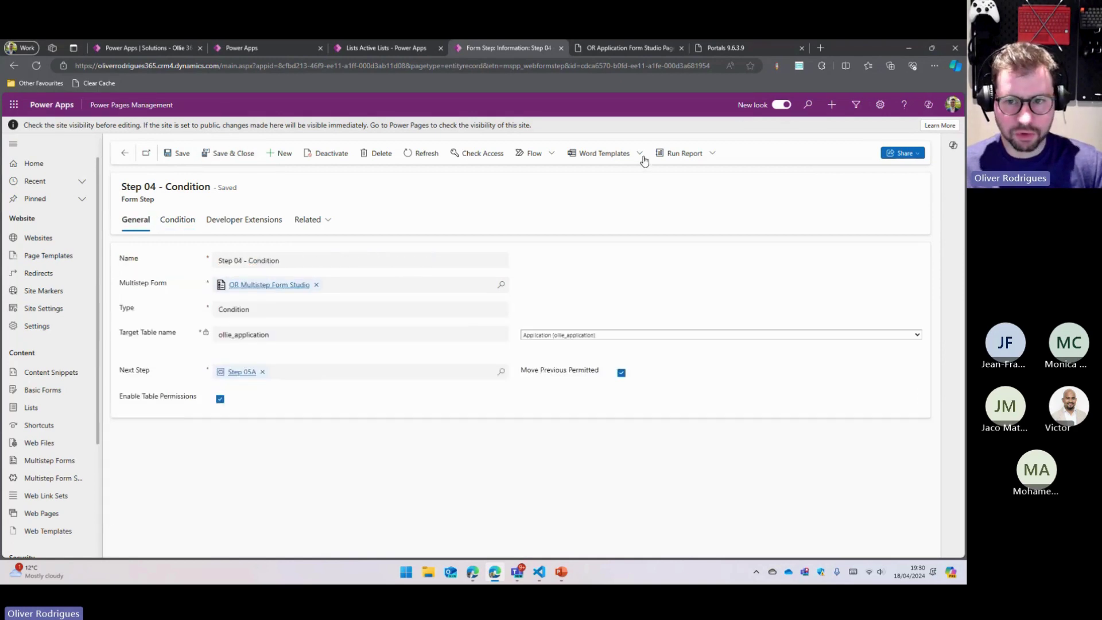
# Step: Clear the portal cache and return to Step 02 of the application form
pyautogui.click(746, 48)
pyautogui.click(219, 293)
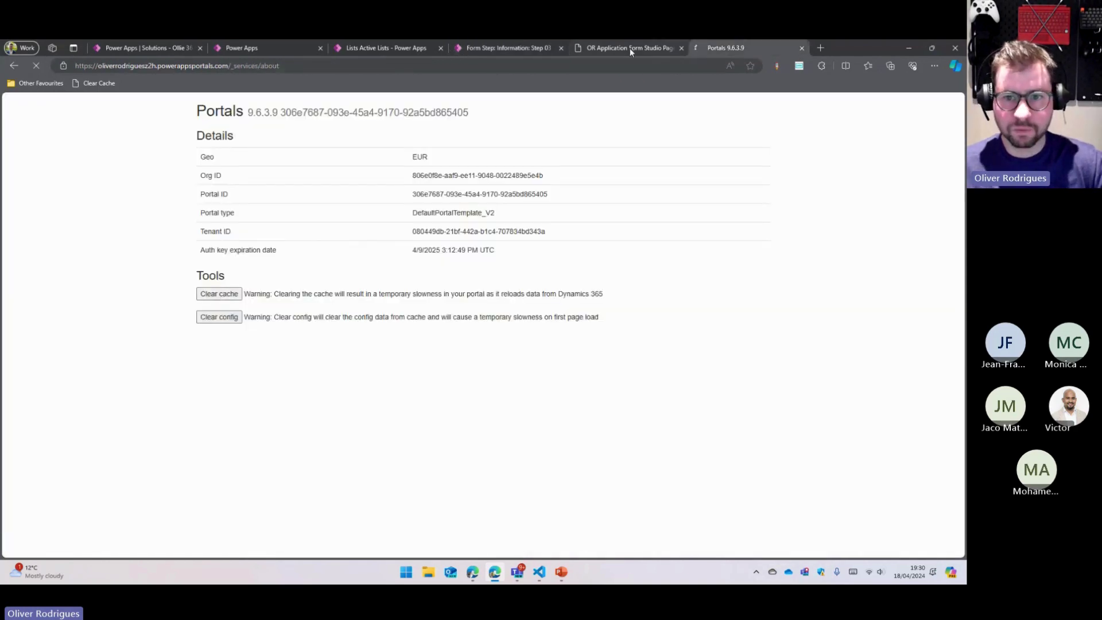
pyautogui.click(629, 48)
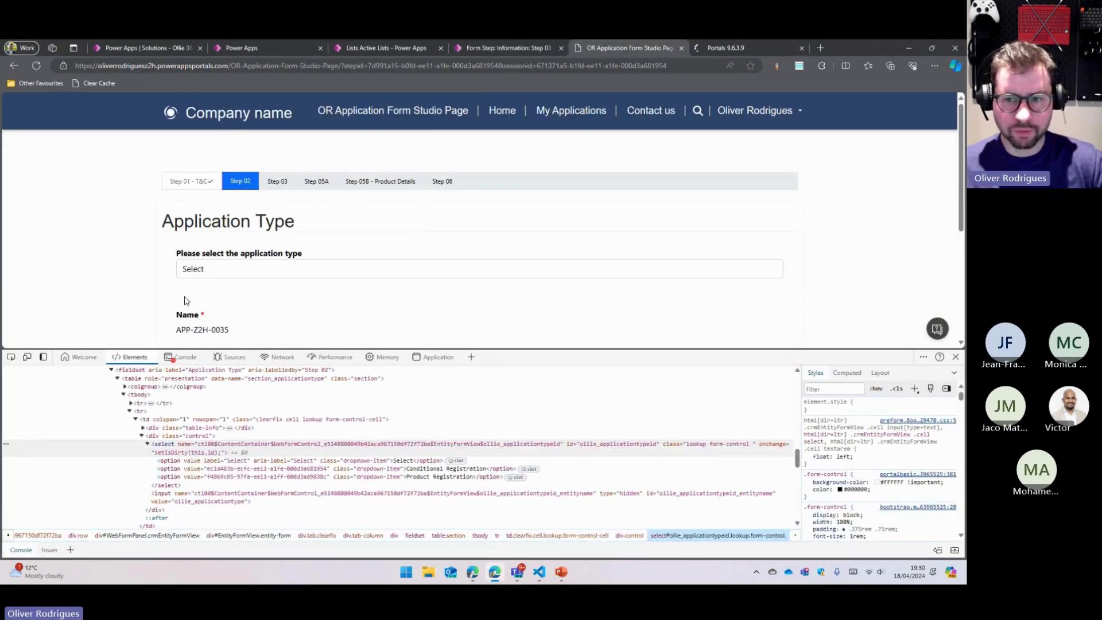
# Step: Select Product Registration as the application type and close the developer tools
pyautogui.click(228, 271)
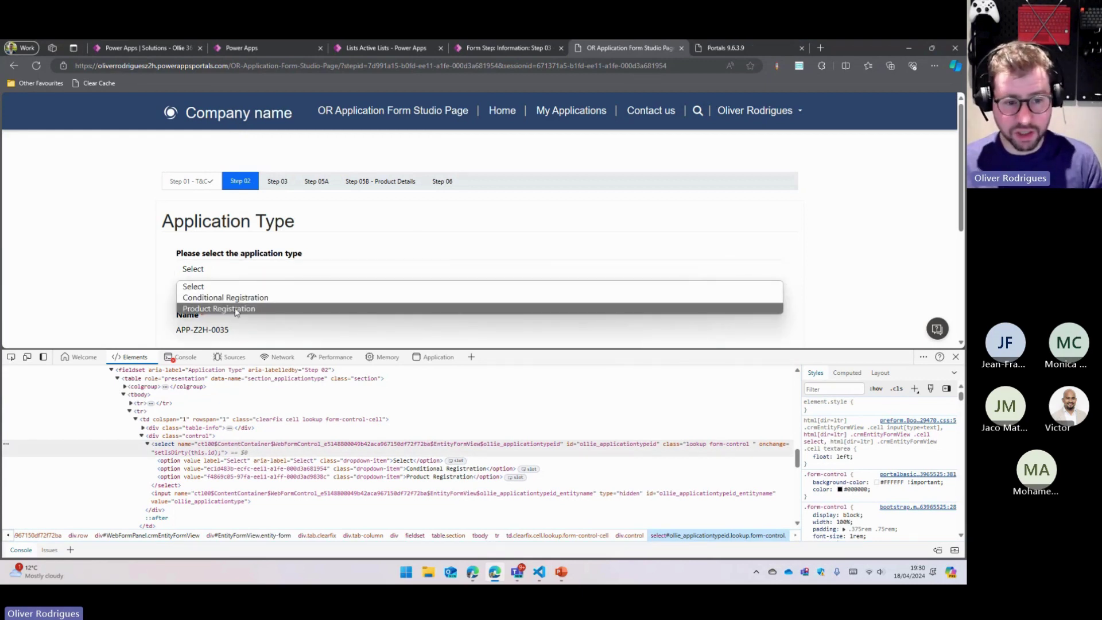
pyautogui.click(235, 310)
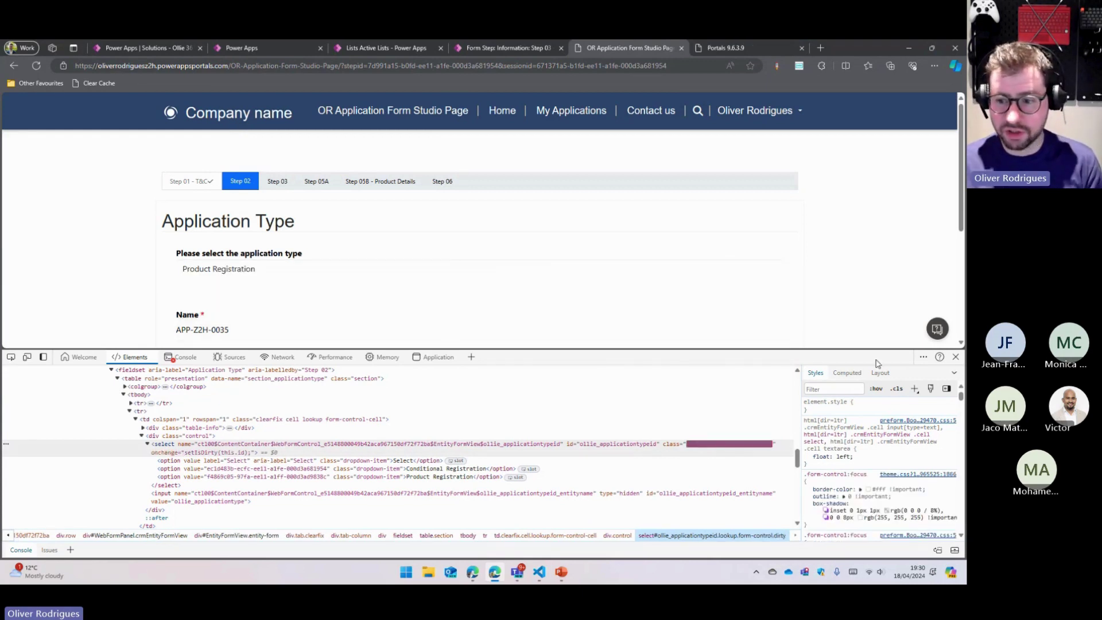
pyautogui.click(956, 357)
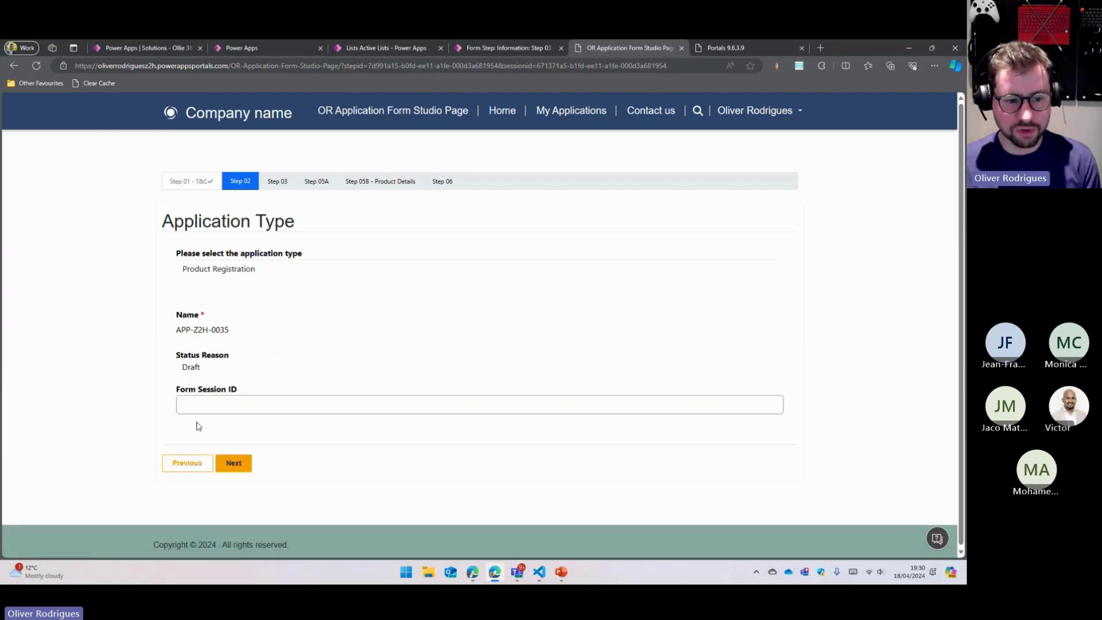
# Step: Submit Step 02 and the Step 03 contact details to test the conditional branch, and try returning to the previous form pages
pyautogui.click(233, 463)
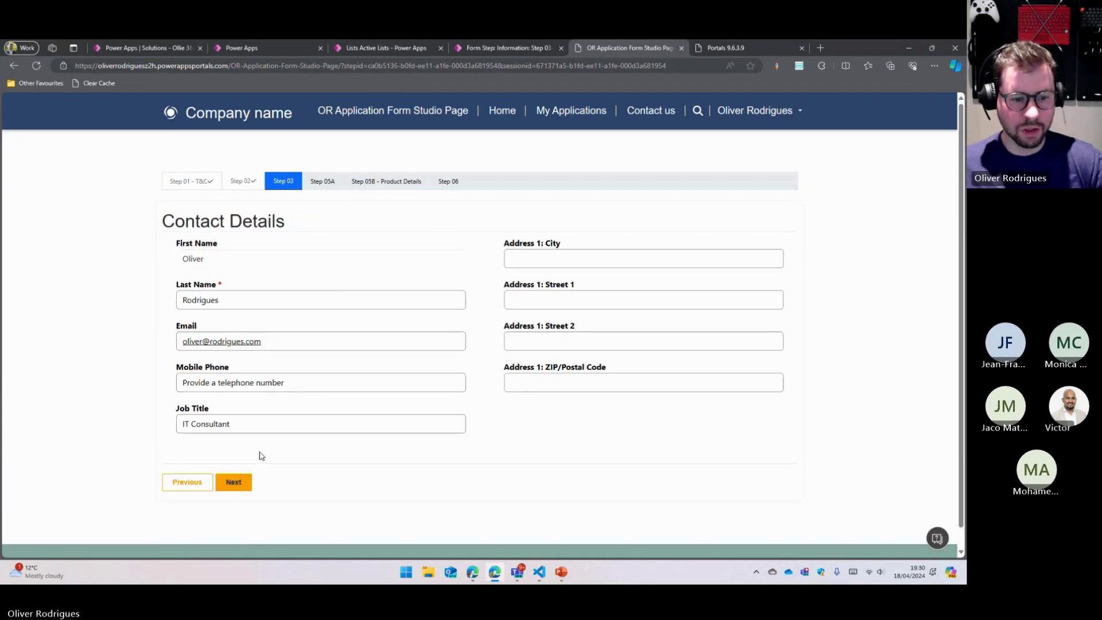
pyautogui.click(234, 482)
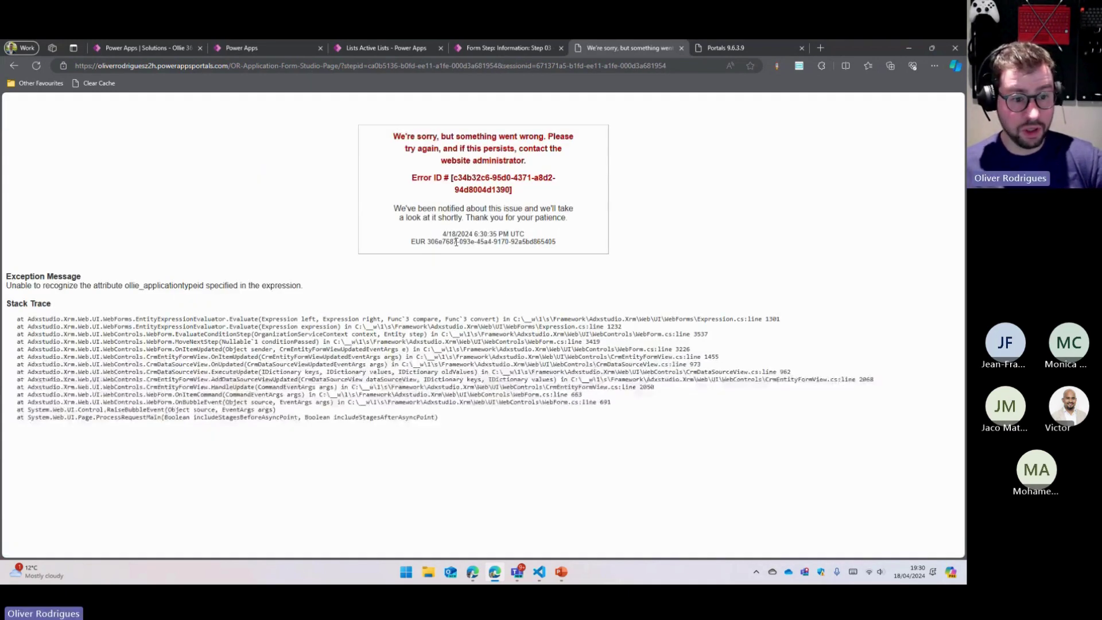
pyautogui.click(13, 65)
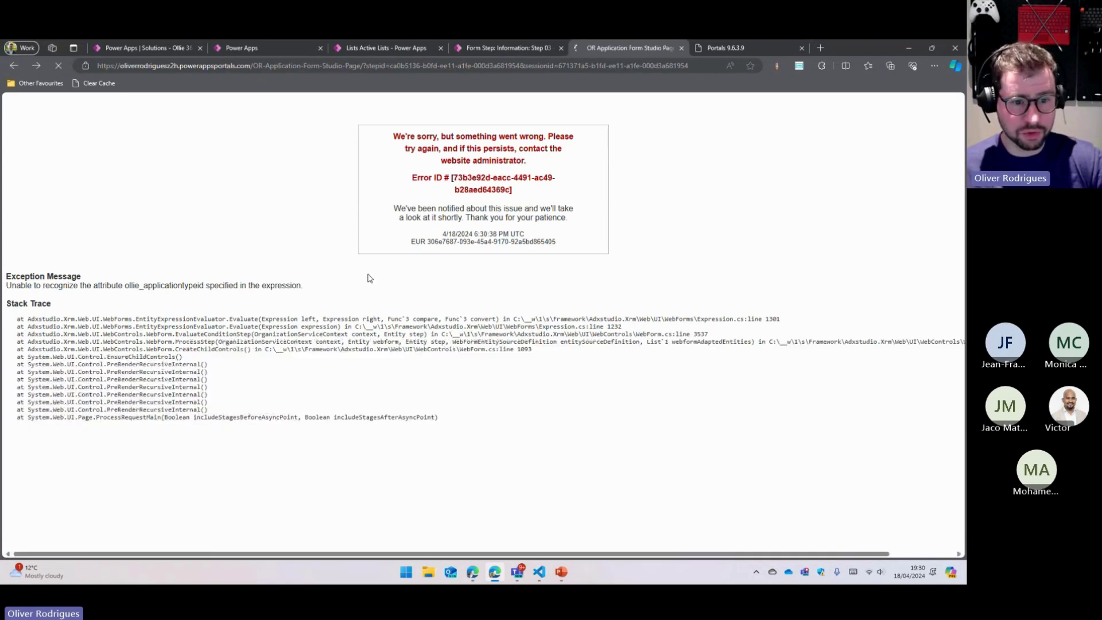
pyautogui.click(14, 66)
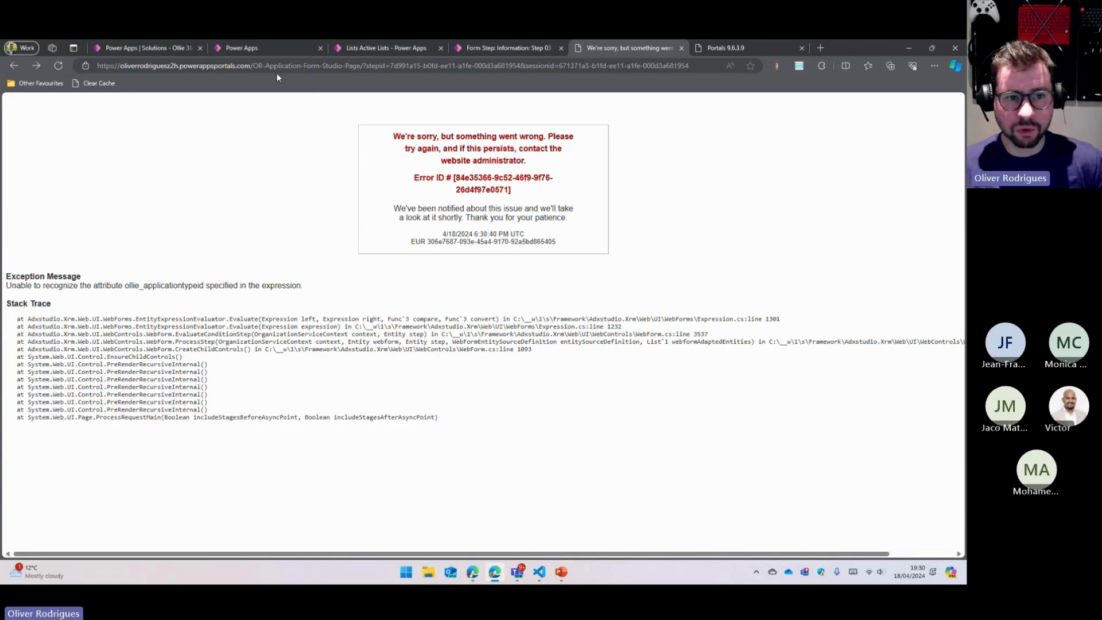
# Step: Load the portal's home page by reducing the address to the root site URL
pyautogui.moveTo(253, 65); pyautogui.dragTo(694, 65)
pyautogui.press('BackSpace')
pyautogui.press('Return')
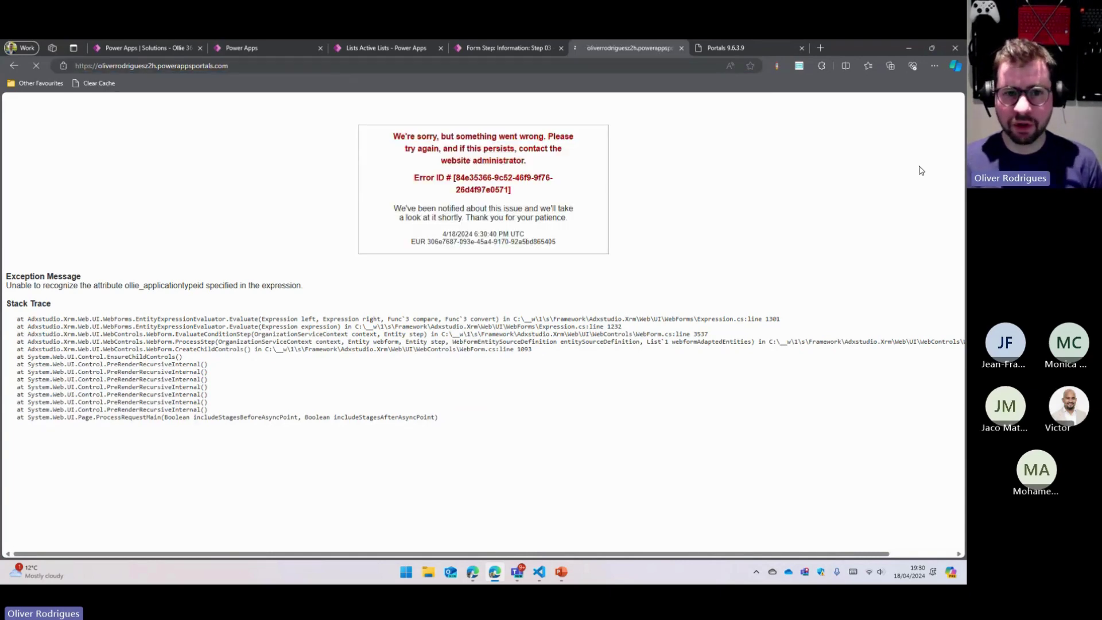
# Step: Redirect the Create action of OR My Applications List to the OR New Application Page in Power Pages Management
pyautogui.click(367, 46)
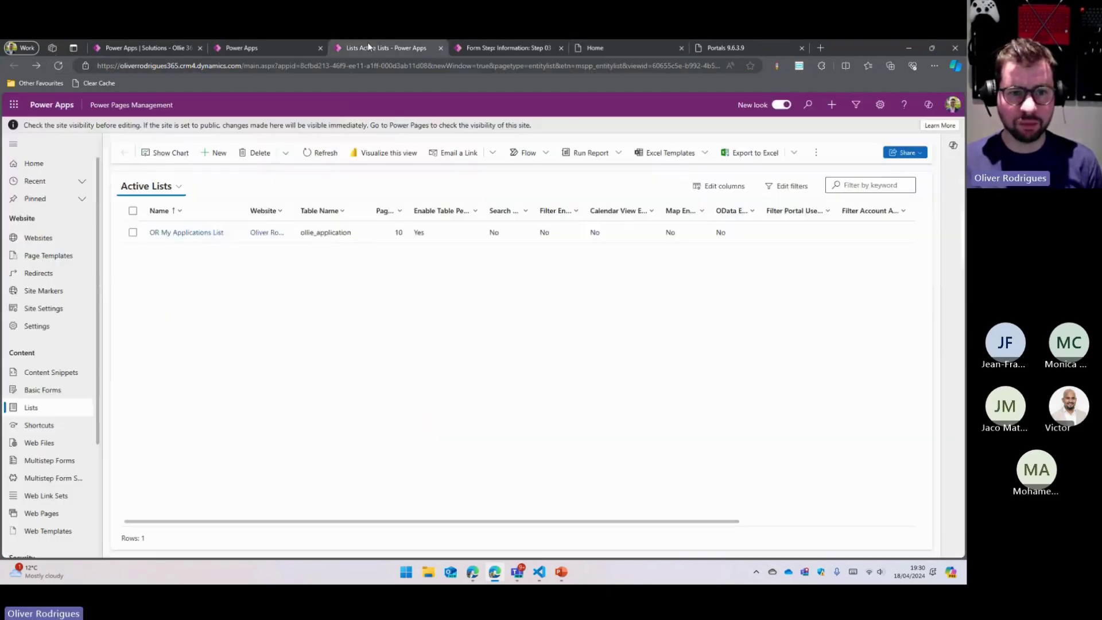
pyautogui.doubleClick(457, 224)
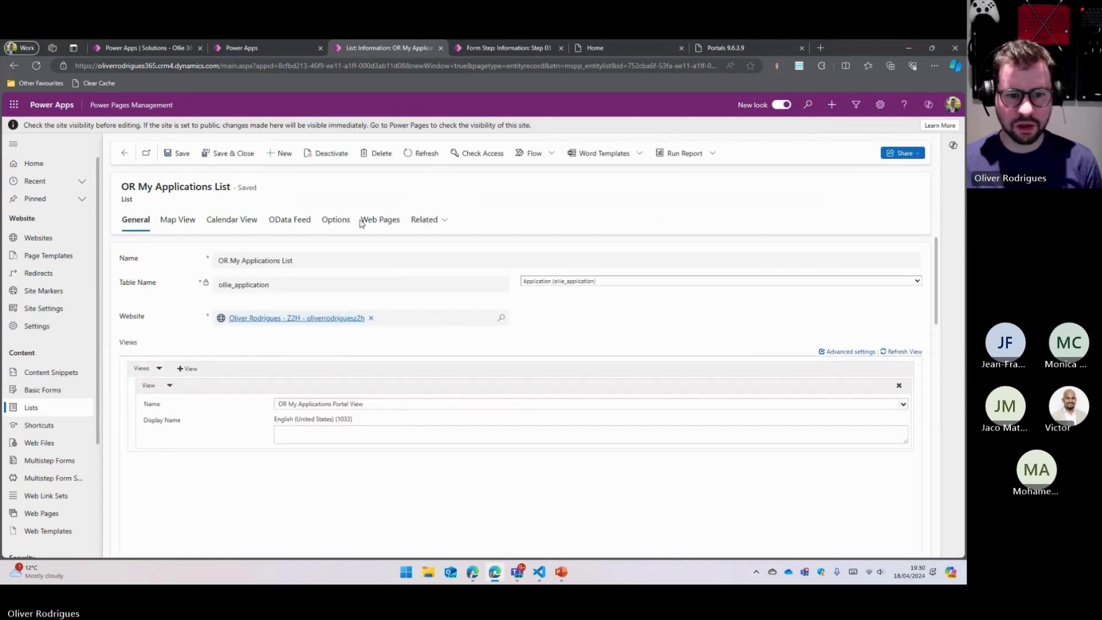
pyautogui.click(336, 220)
pyautogui.scroll(-3, 341, 338)
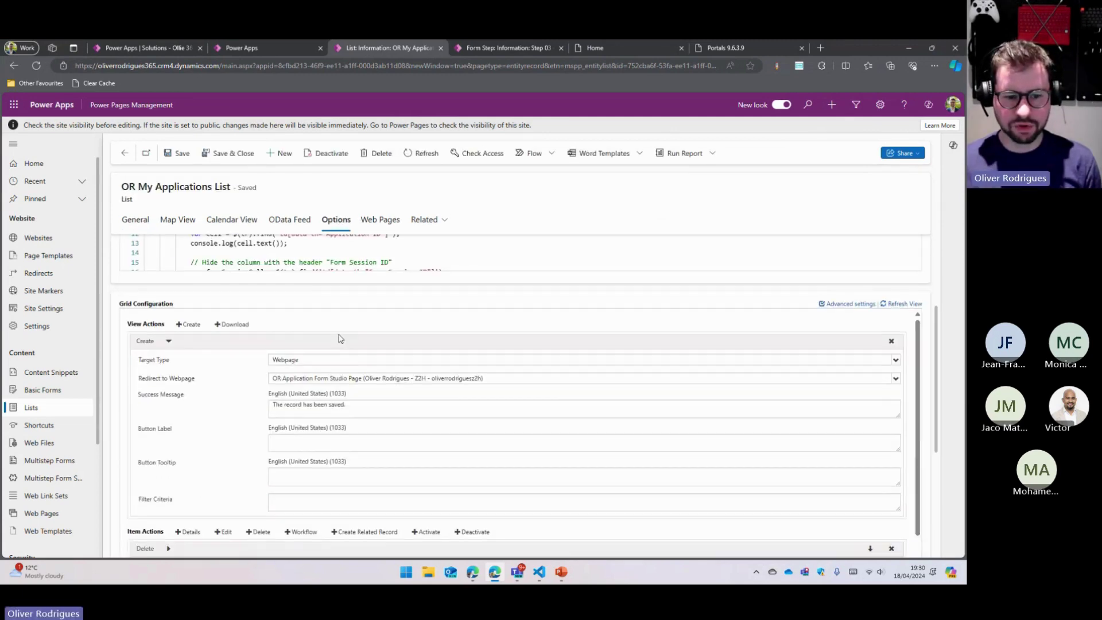
pyautogui.click(315, 379)
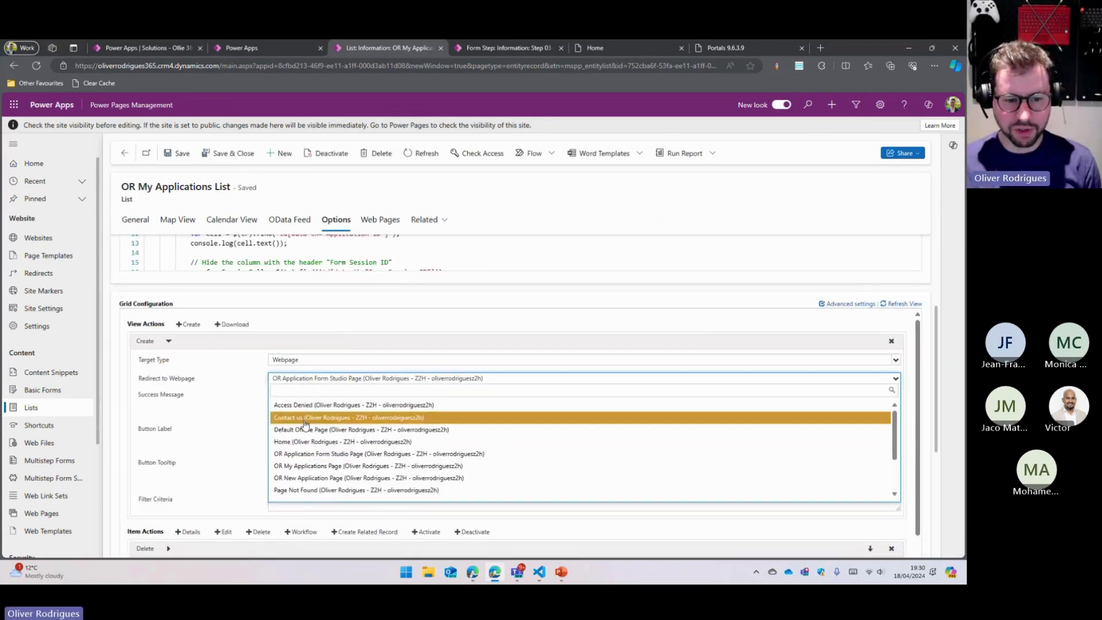
pyautogui.click(334, 478)
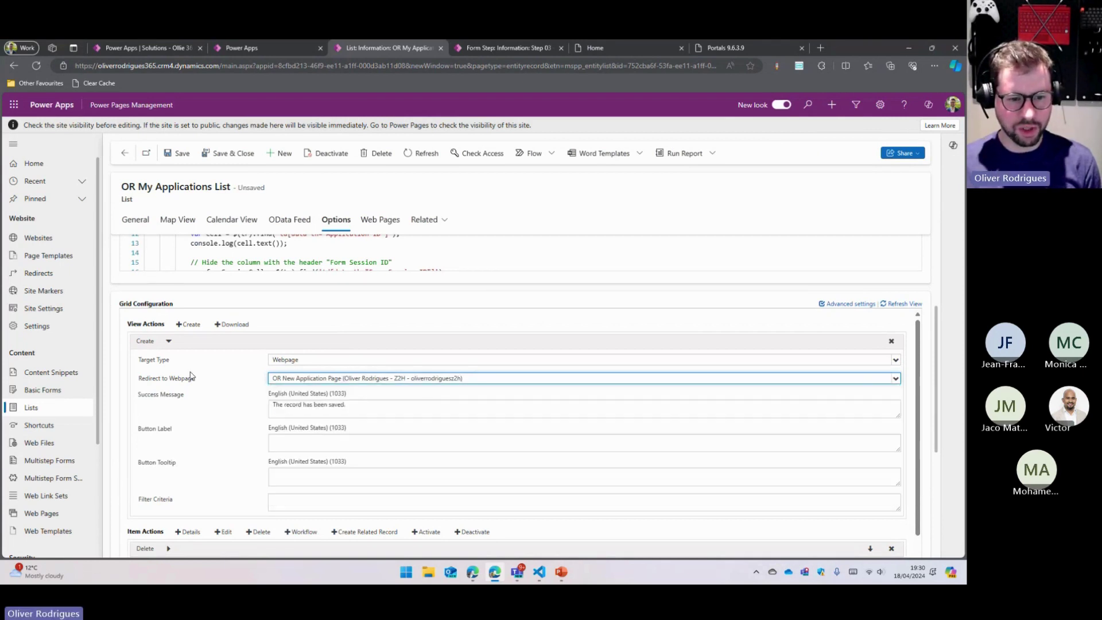
# Step: Redirect the list's Edit item action to the OR New Application Page and save the list
pyautogui.click(168, 340)
pyautogui.click(374, 439)
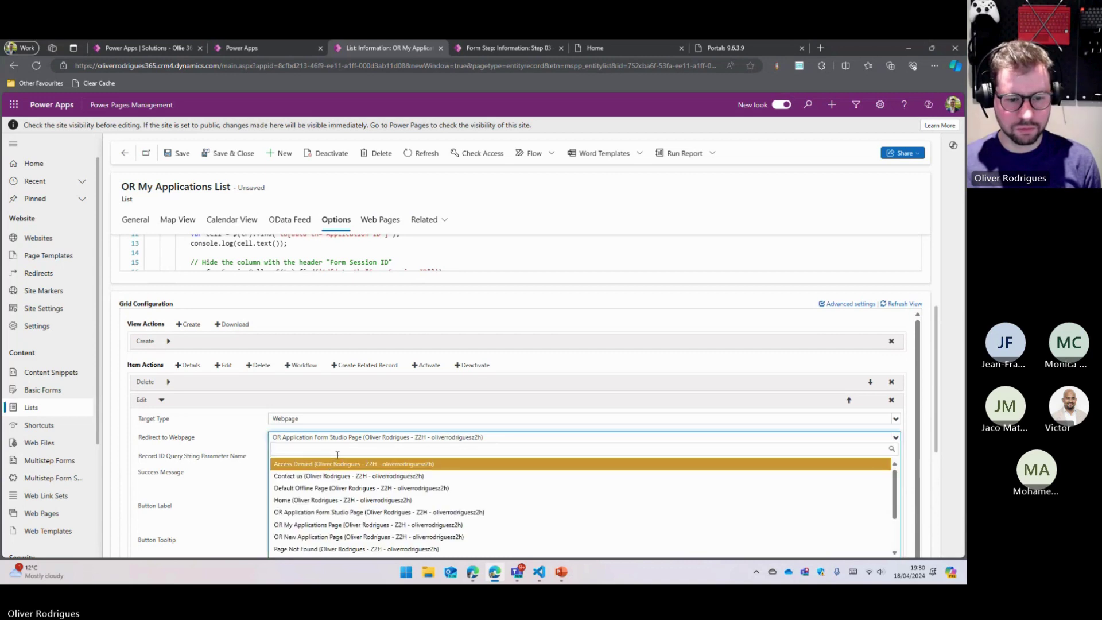
pyautogui.click(332, 542)
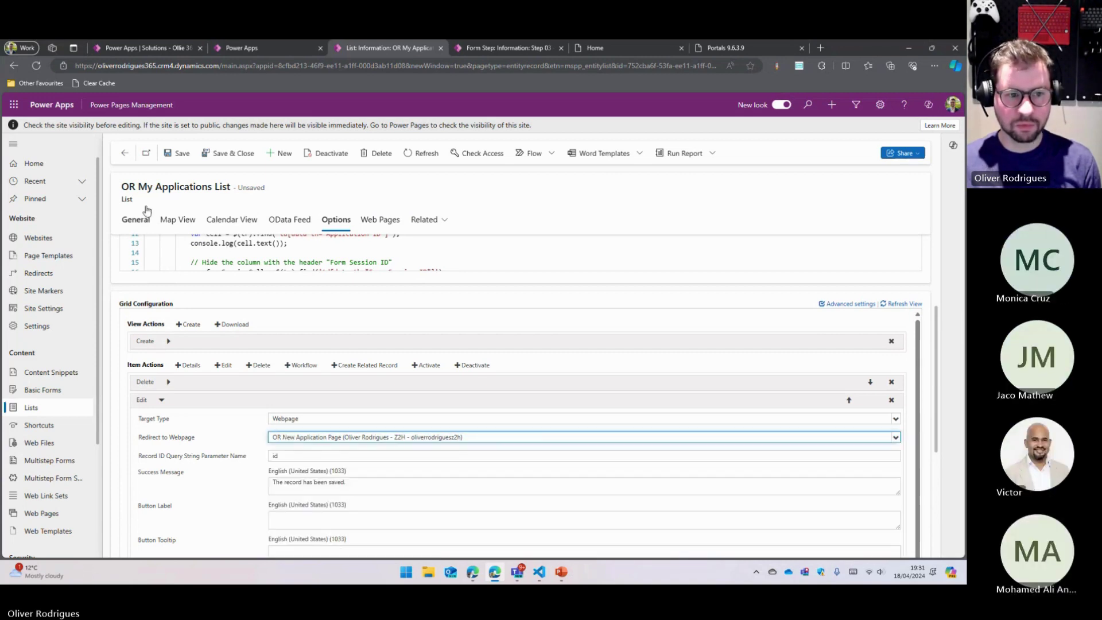
pyautogui.click(177, 153)
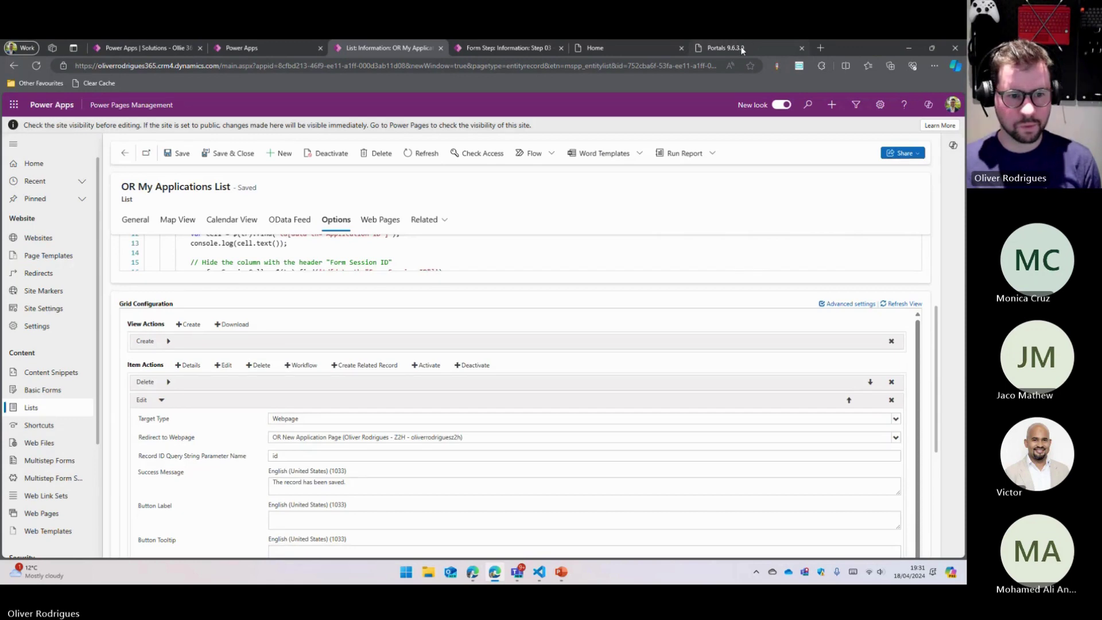
# Step: Clear the portal cache and start creating a new application from the My Applications page
pyautogui.click(740, 46)
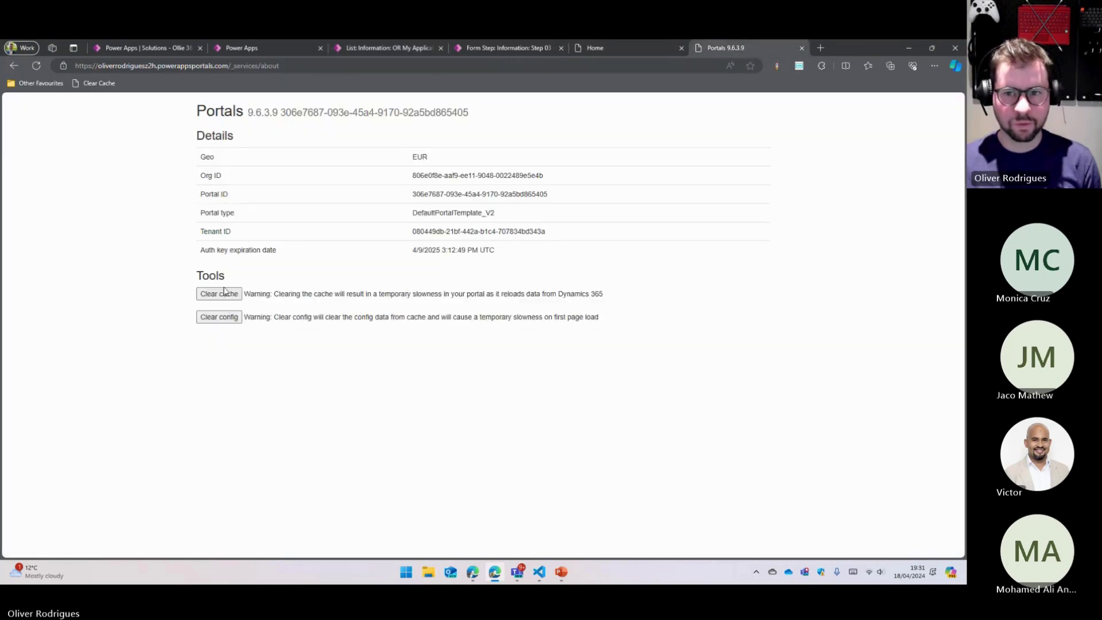
pyautogui.click(226, 296)
pyautogui.click(659, 48)
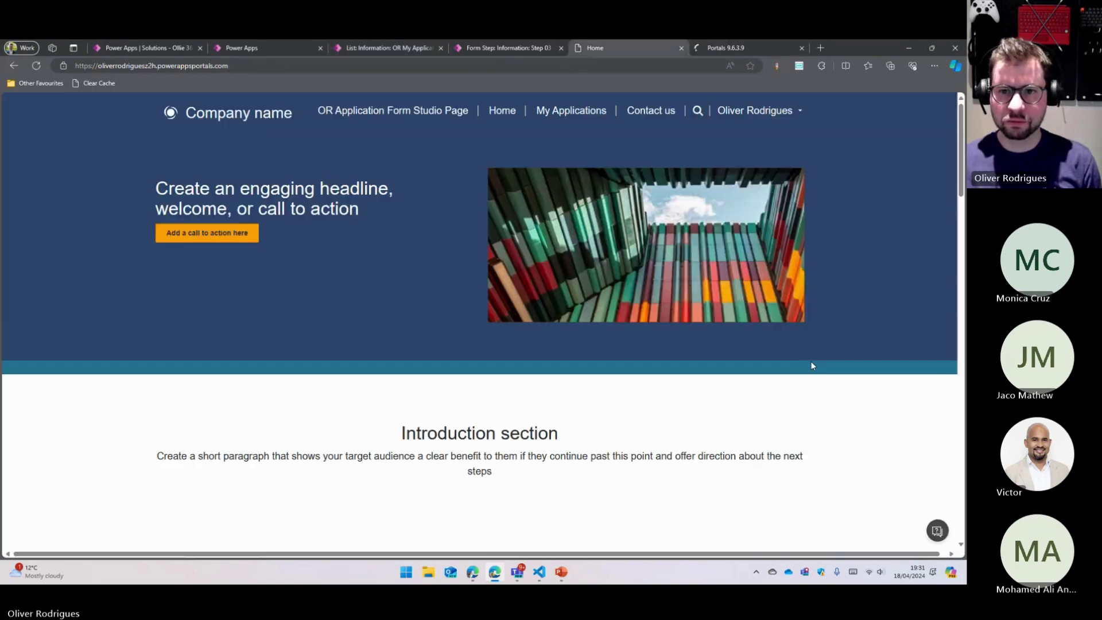
pyautogui.click(564, 115)
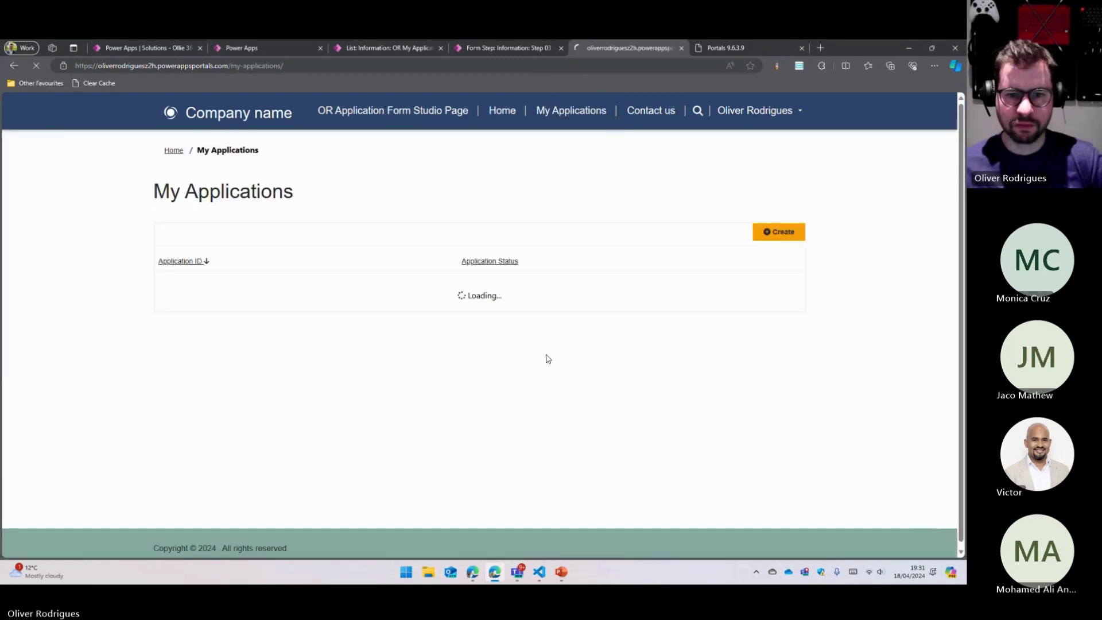
pyautogui.click(771, 232)
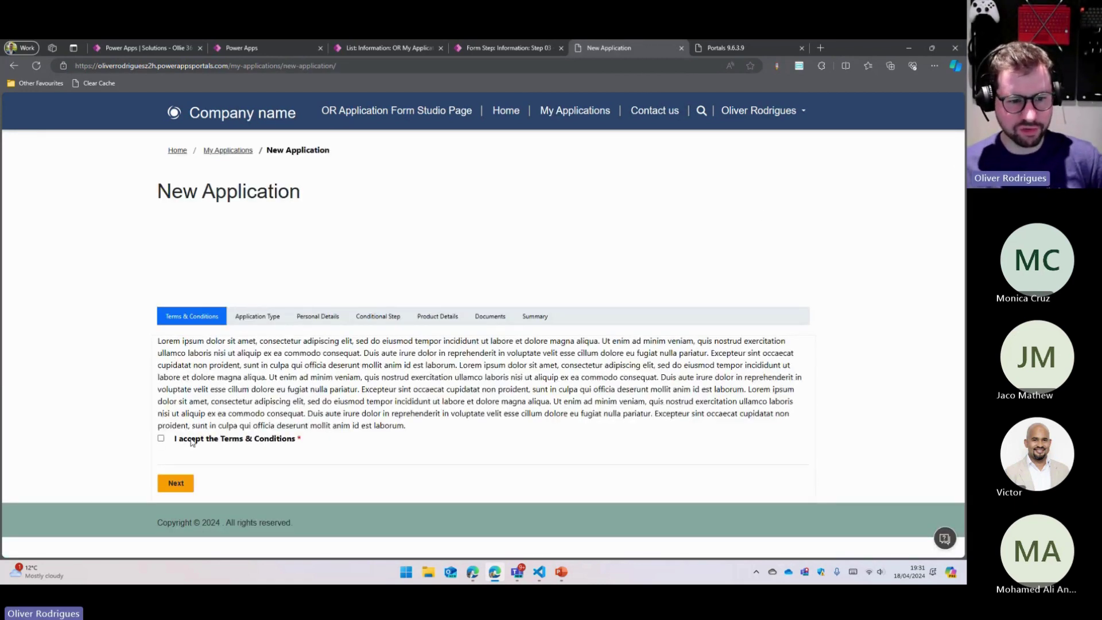
# Step: Accept the Terms & Conditions of the new application and continue to the Application Type step
pyautogui.doubleClick(490, 315)
pyautogui.click(220, 408)
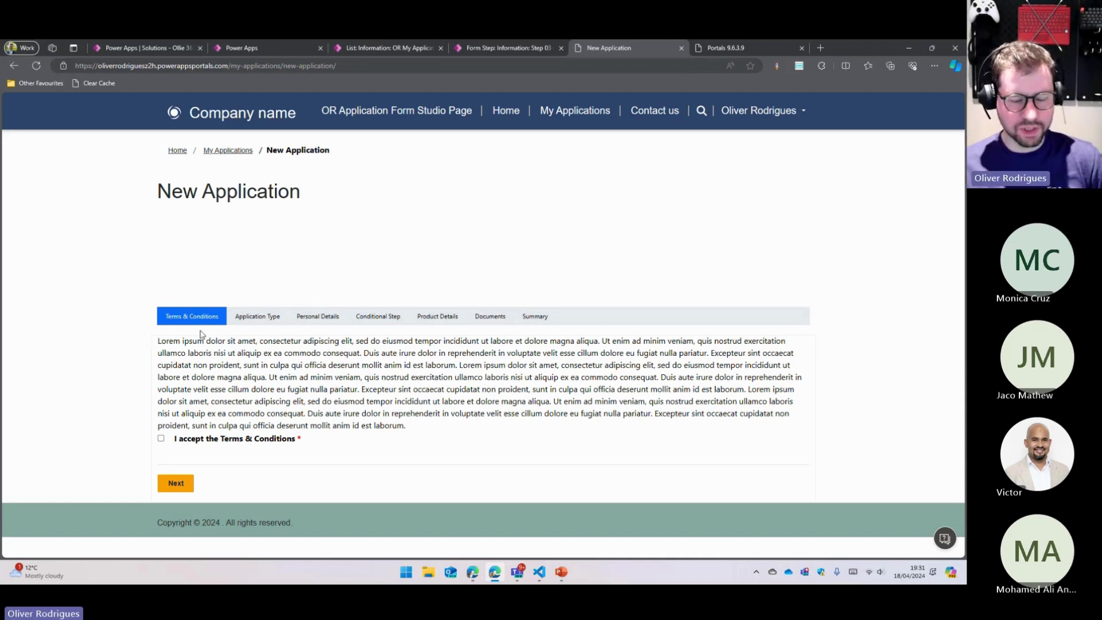
pyautogui.click(161, 439)
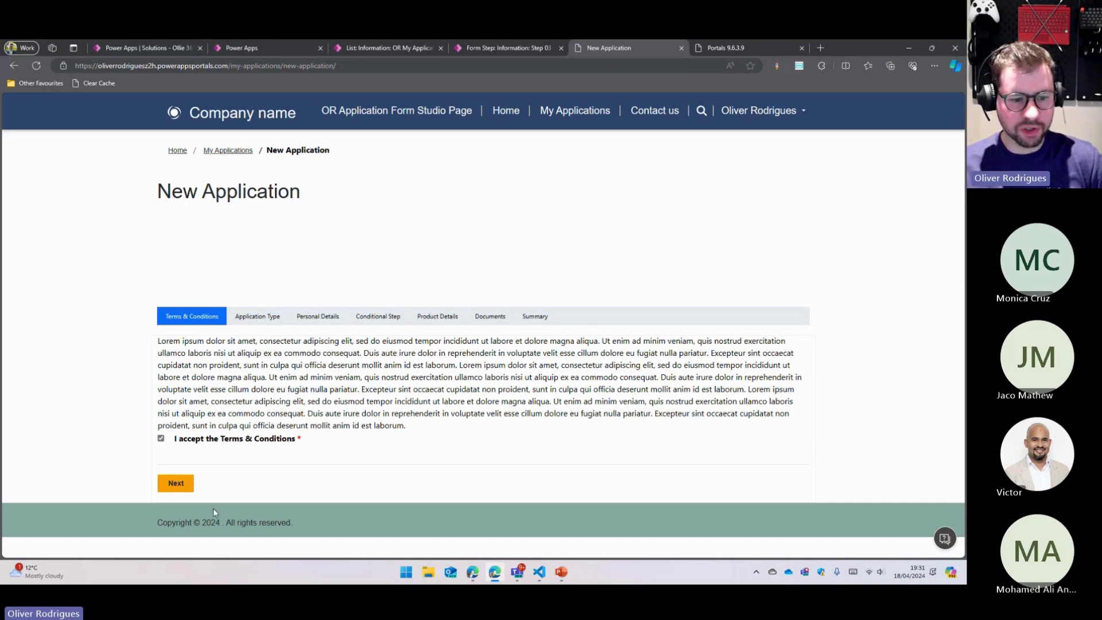
pyautogui.click(185, 486)
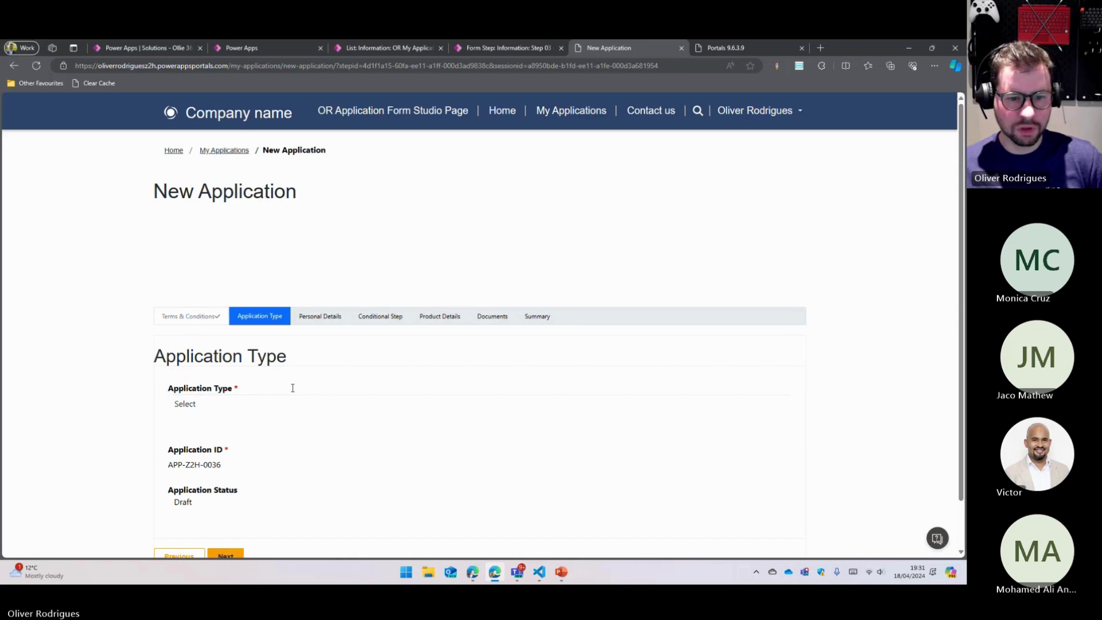
# Step: Choose Conditional Registration as the application type and continue to the Personal Details step
pyautogui.scroll(-1, 292, 388)
pyautogui.click(241, 351)
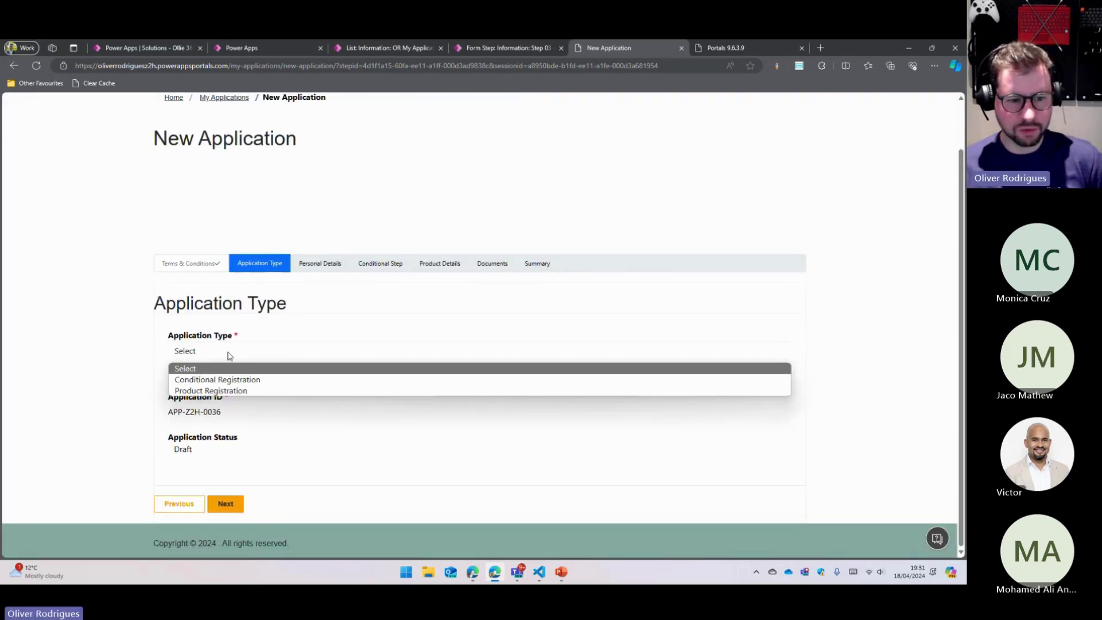
pyautogui.click(219, 379)
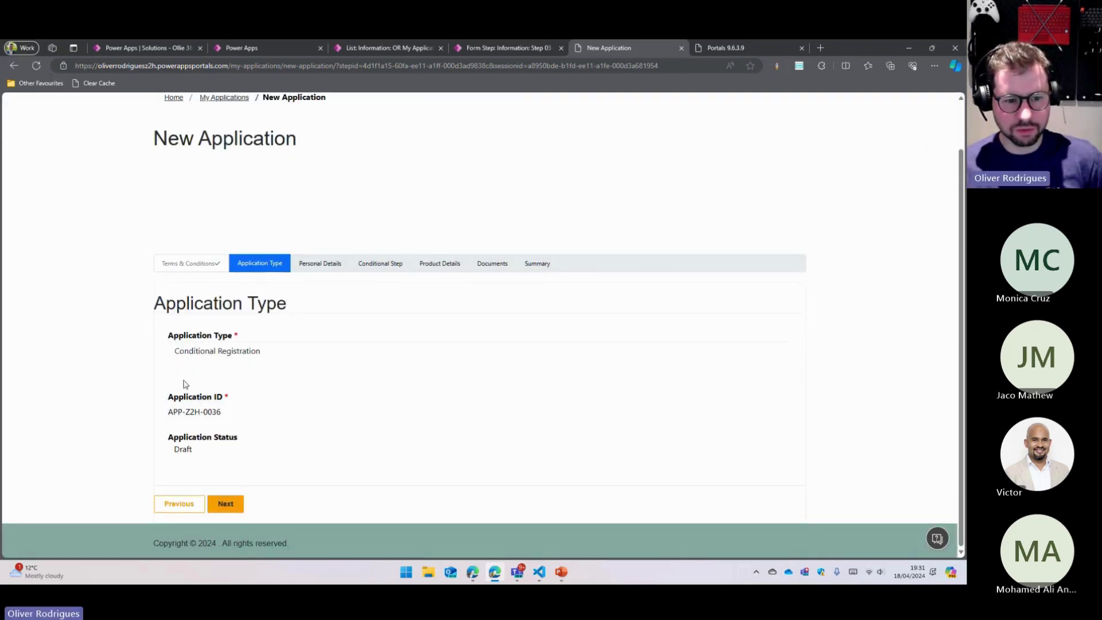
pyautogui.click(226, 504)
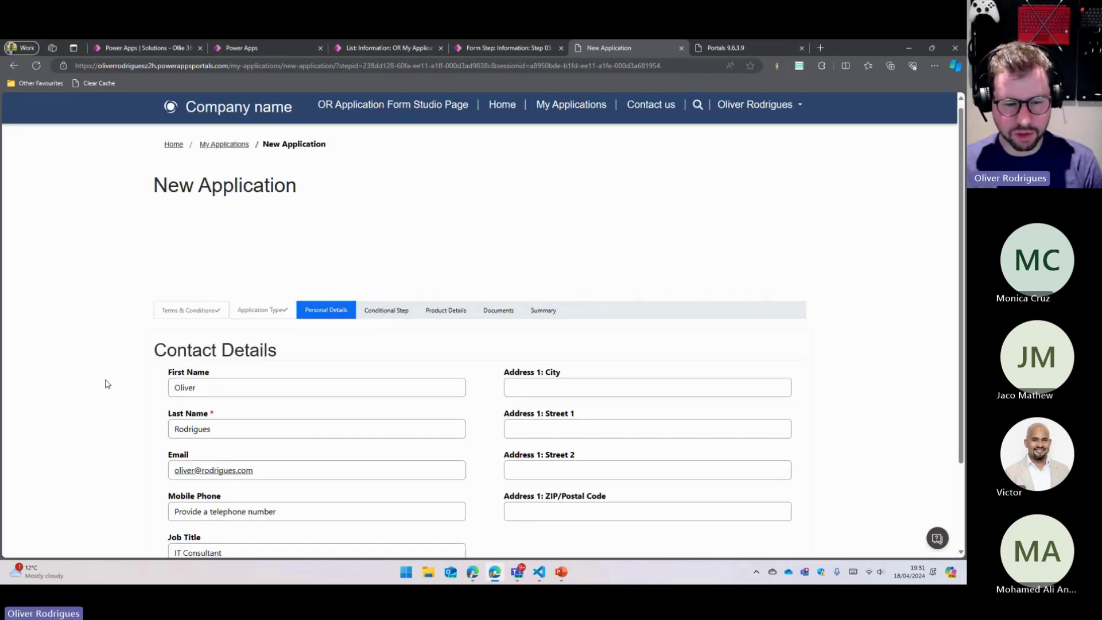
# Step: Submit the Personal Details step to test the condition on this form, and try going back to the earlier steps
pyautogui.scroll(-2, 112, 459)
pyautogui.click(183, 509)
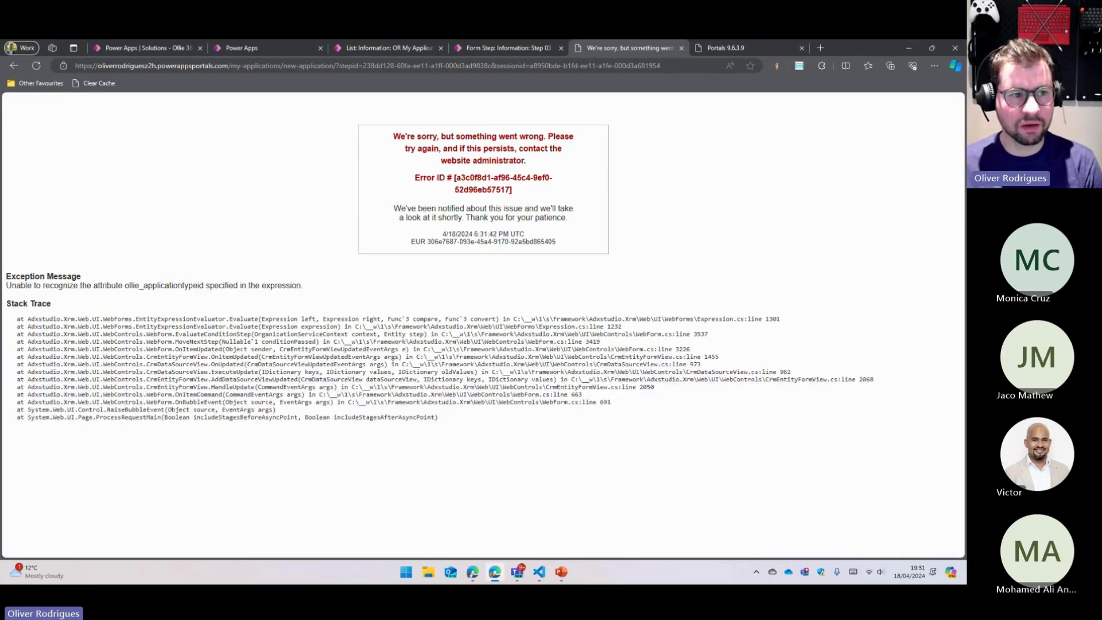
pyautogui.click(14, 66)
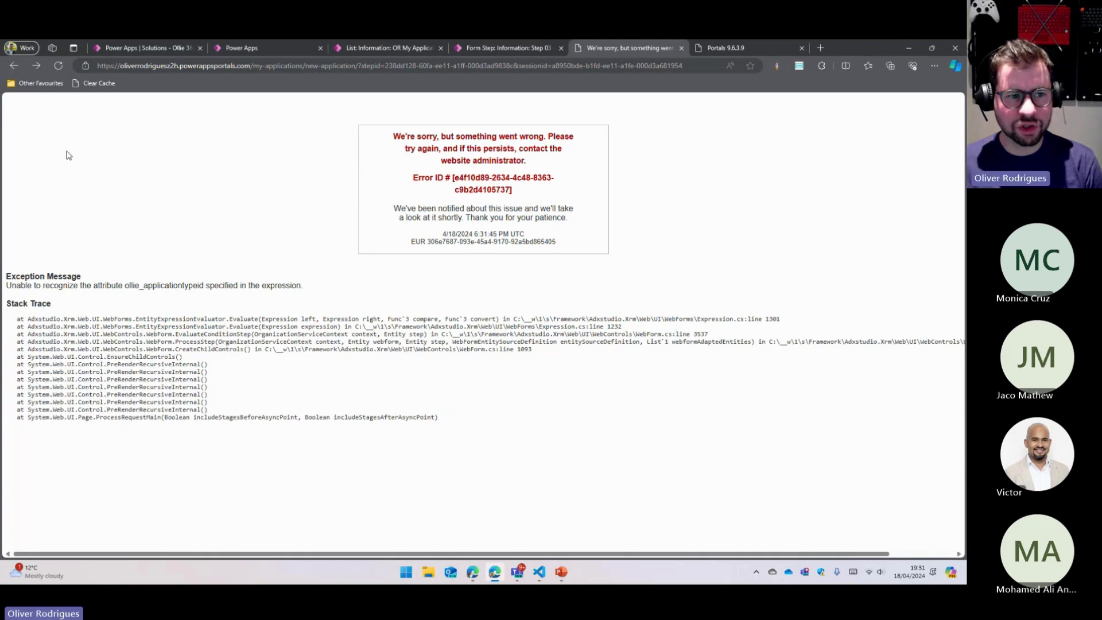
pyautogui.click(15, 66)
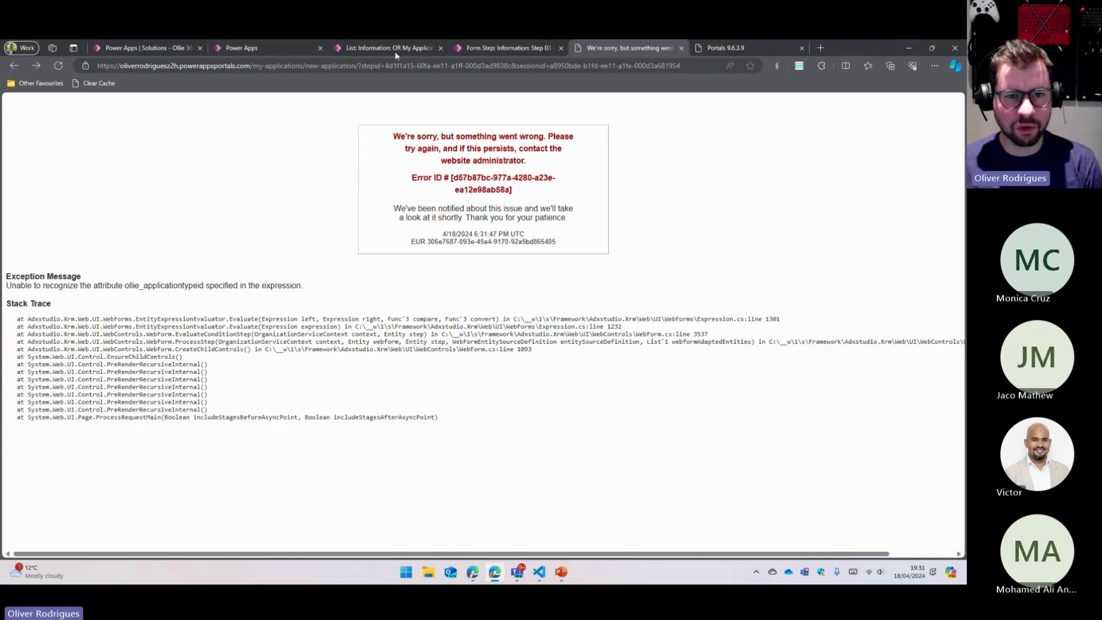
# Step: Review the form steps of OR Multistep Form Studio in Power Pages Management, checking the target table of Step 03
pyautogui.click(264, 47)
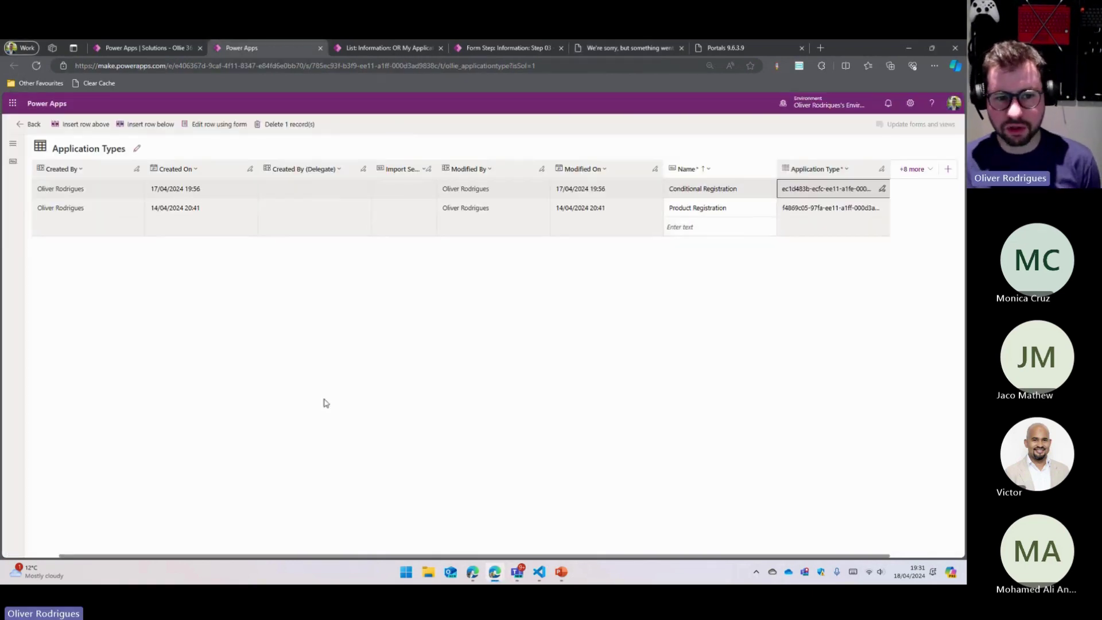
pyautogui.hotkey('ctrl', 'Tab')
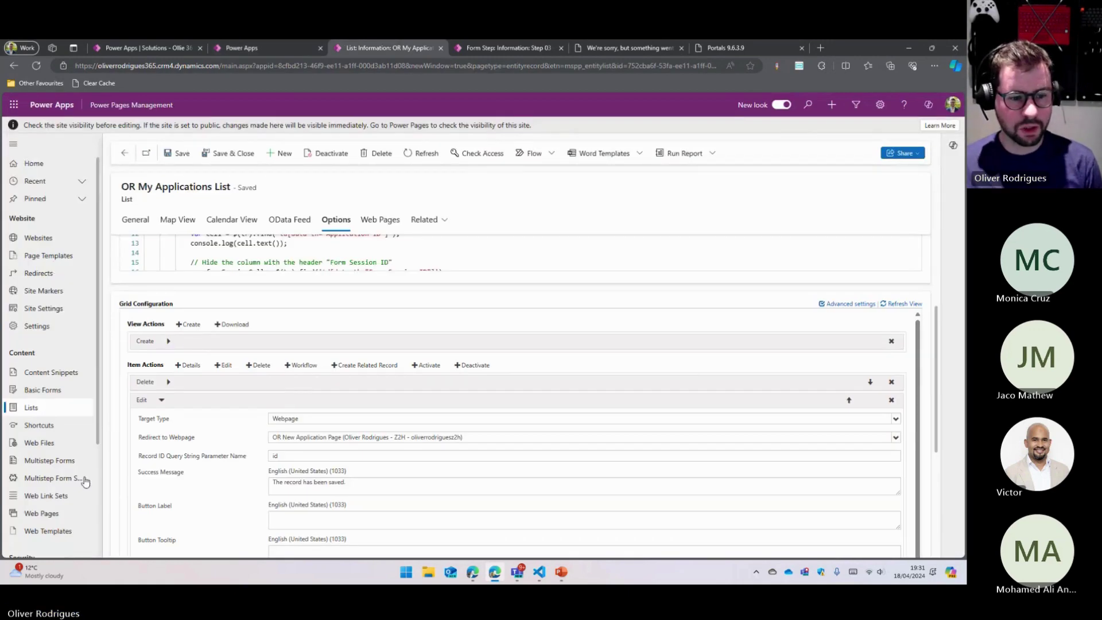
pyautogui.hotkey('ctrl', 'Tab')
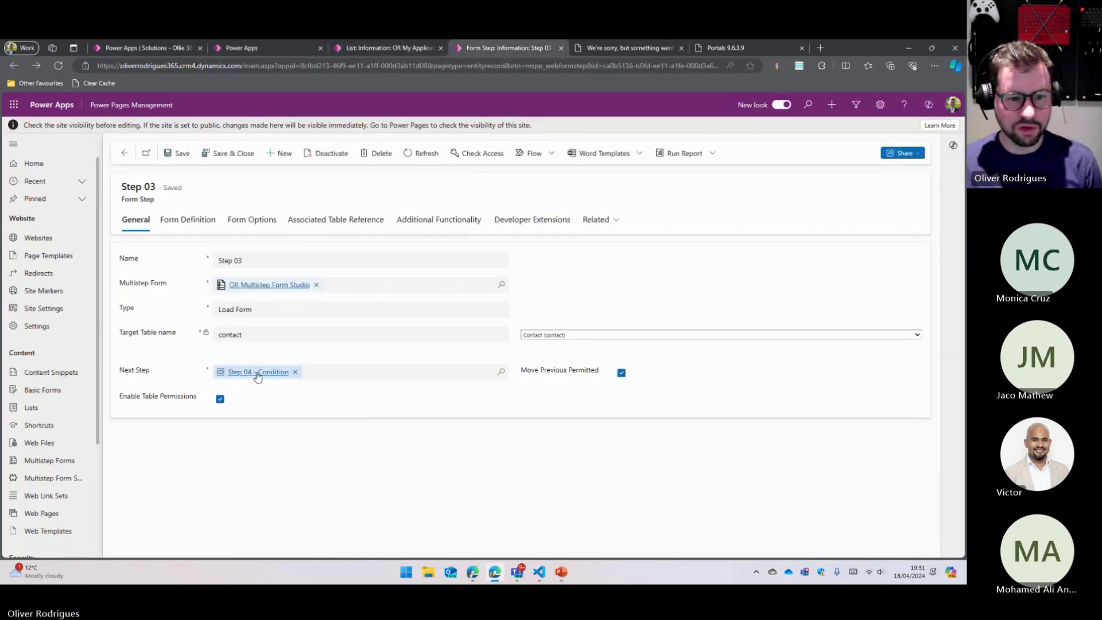
pyautogui.click(271, 285)
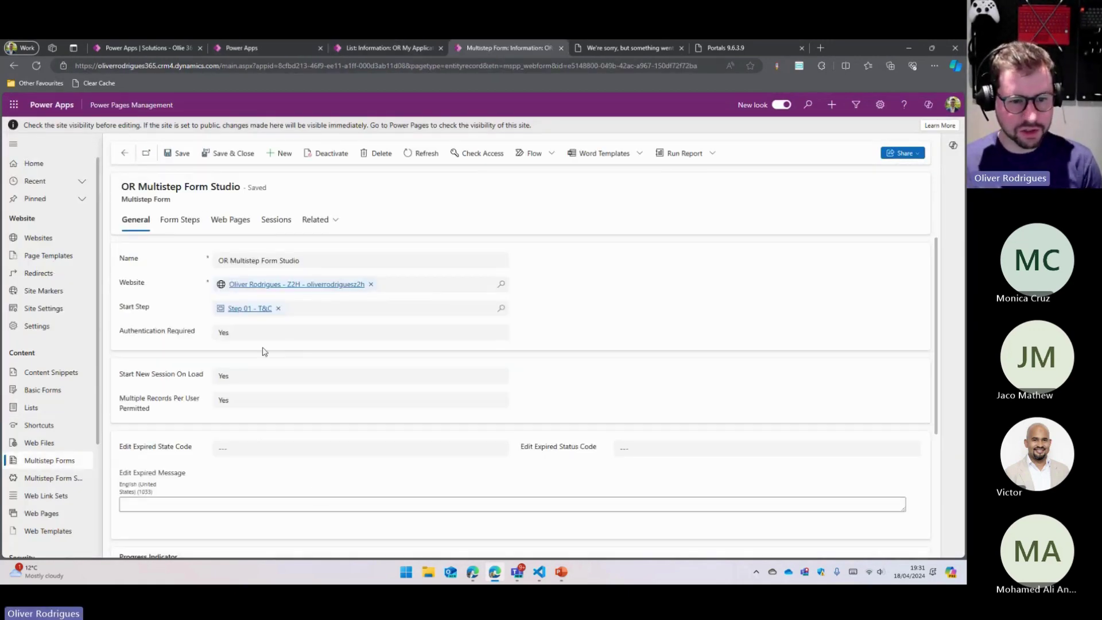
pyautogui.click(182, 221)
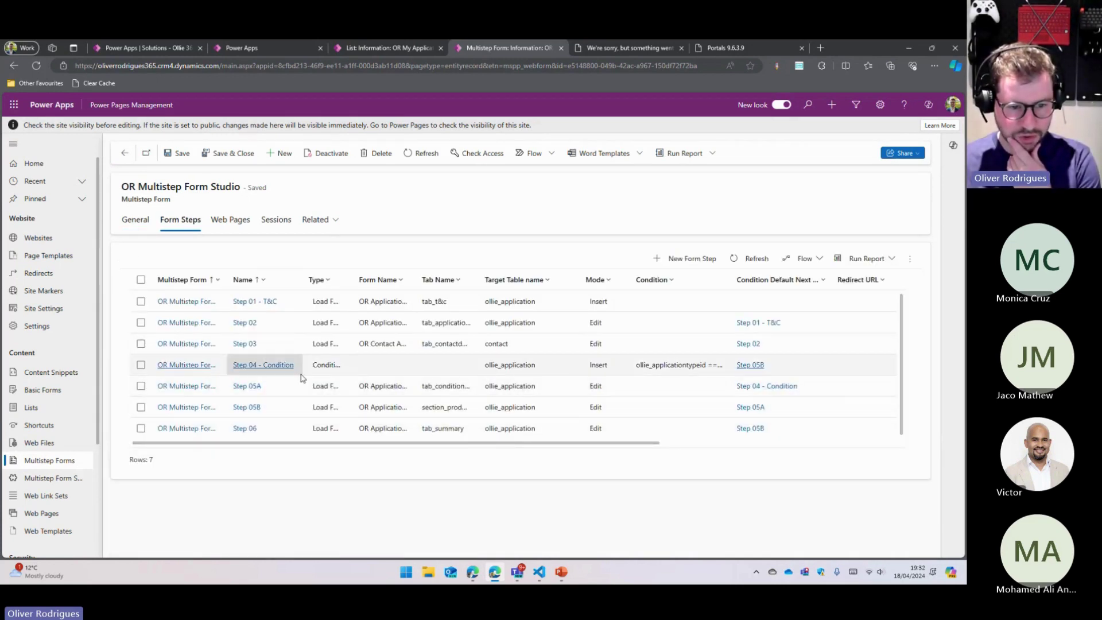
pyautogui.click(527, 344)
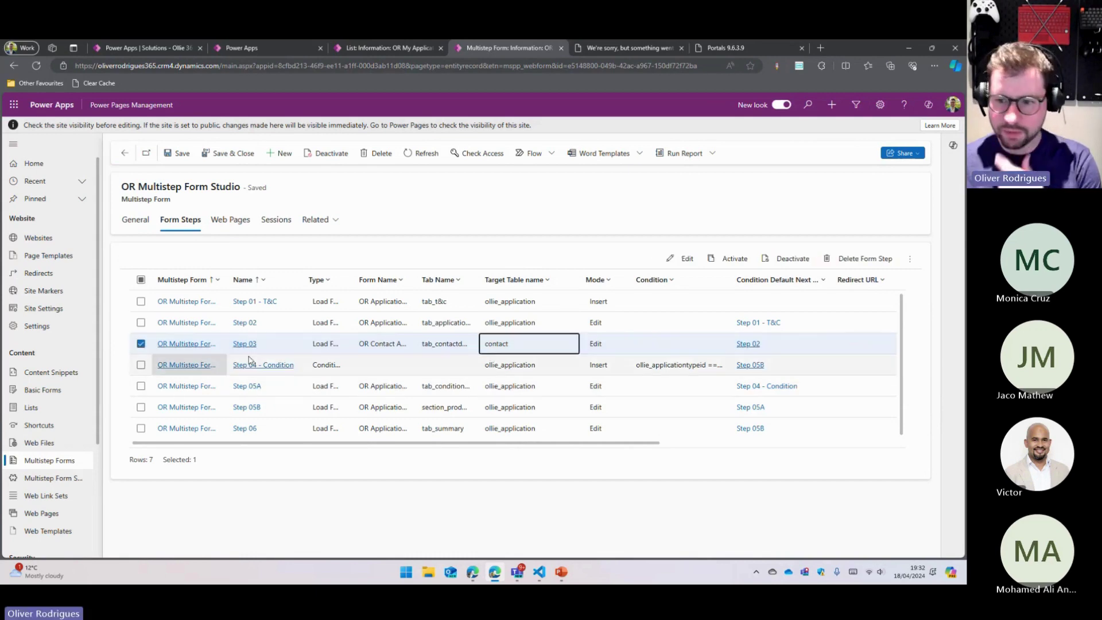
# Step: Try to delete the Step 03 form step from the OR Multistep Form Studio multistep form
pyautogui.click(860, 259)
pyautogui.click(498, 359)
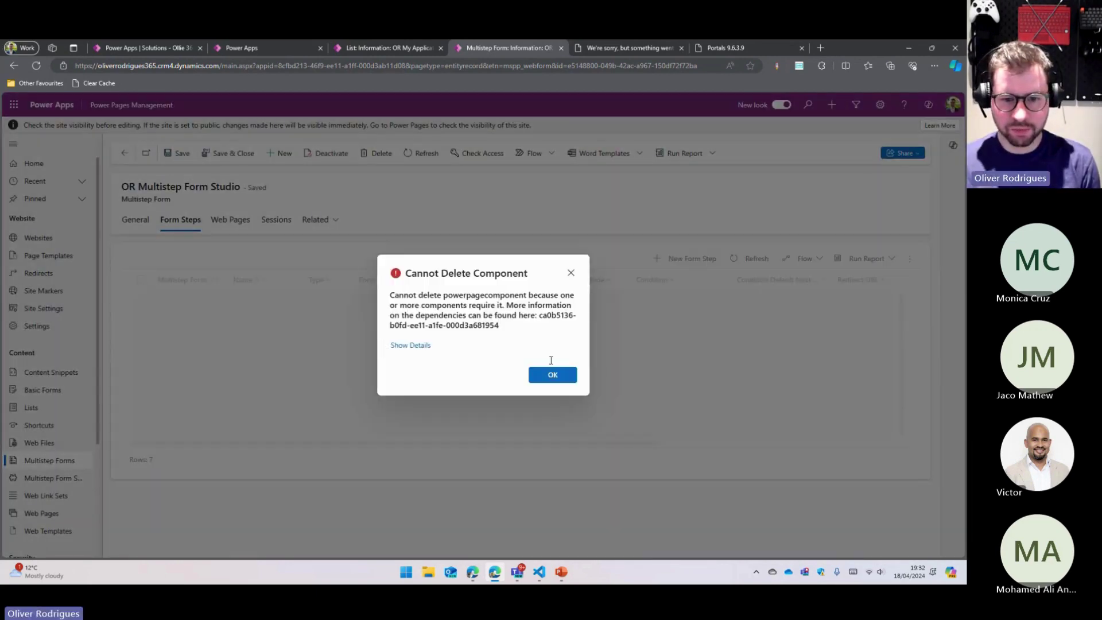
pyautogui.click(552, 376)
# Step: Set the next step of the Step 02 form step to Step 04 - Condition and save the record
pyautogui.click(247, 327)
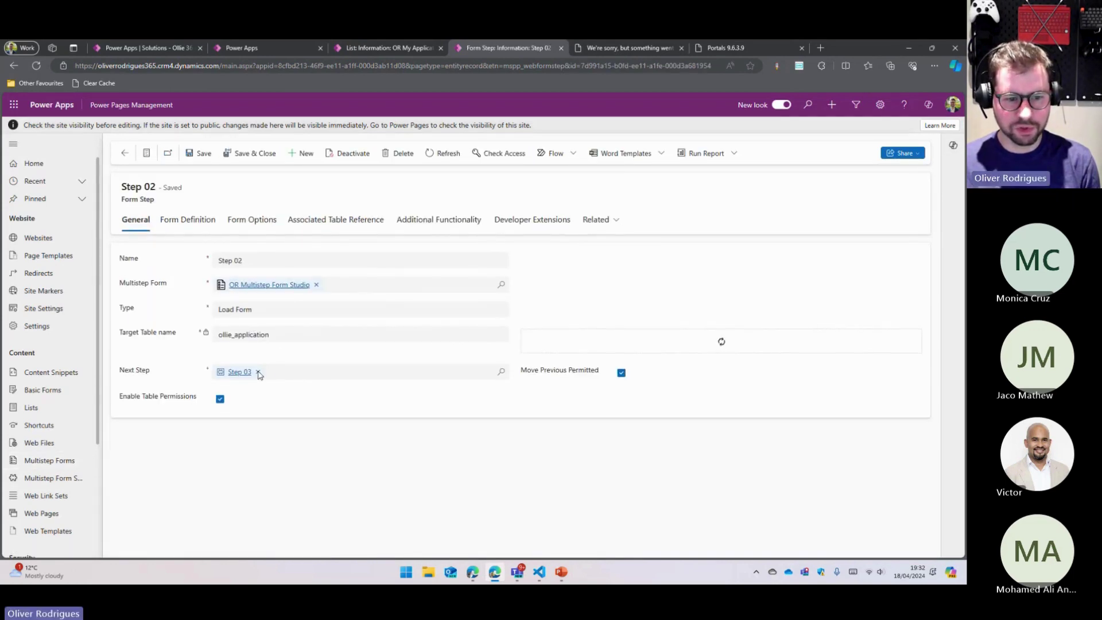
pyautogui.click(258, 374)
pyautogui.click(284, 371)
pyautogui.write('step 04')
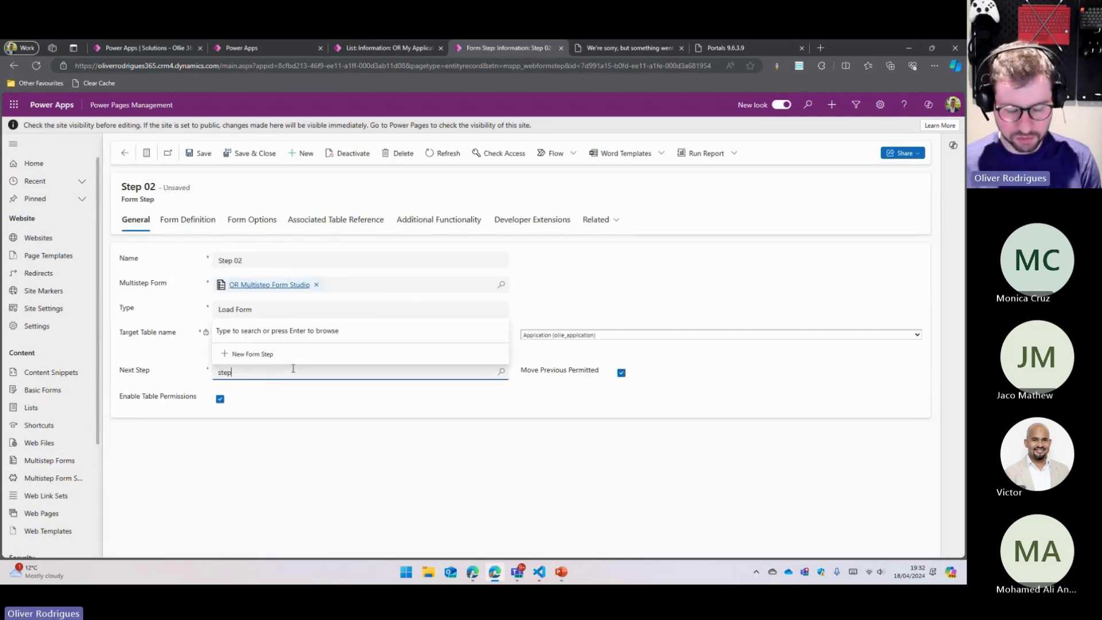
pyautogui.click(298, 329)
pyautogui.hotkey('ctrl', 's')
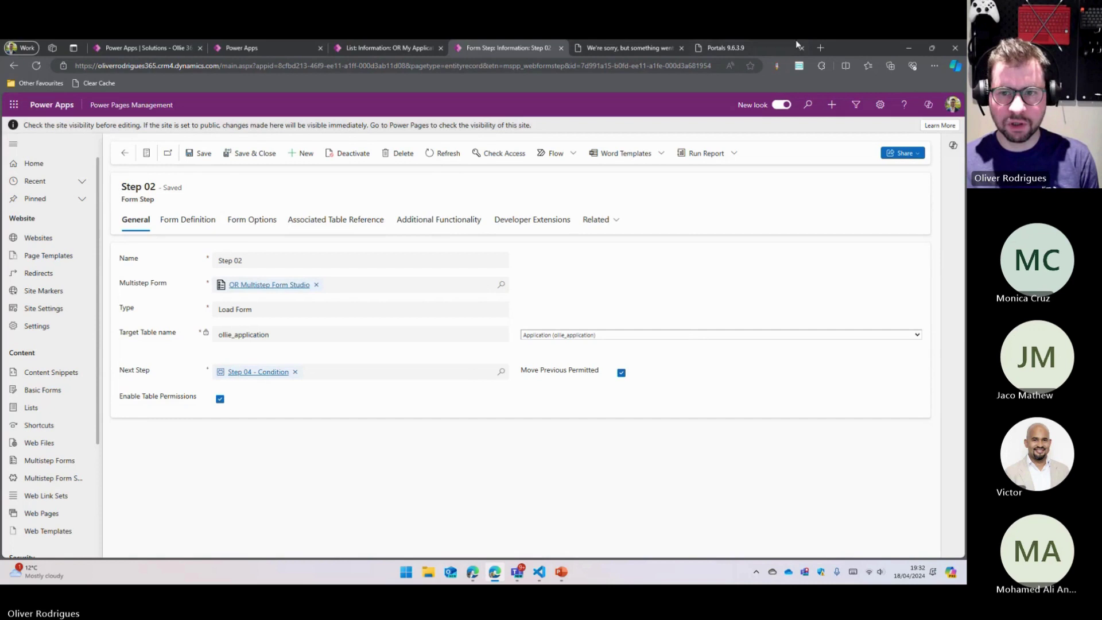
# Step: Replace the failed new-application address and load the portal's OR-Application-Form-Studio-Page
pyautogui.click(794, 46)
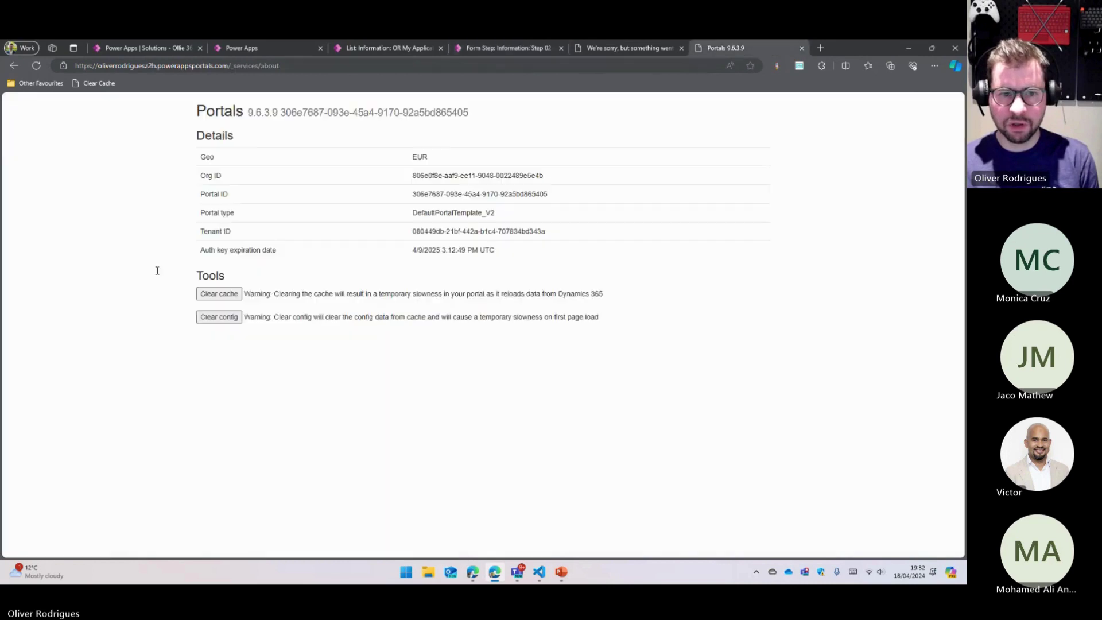
pyautogui.click(611, 49)
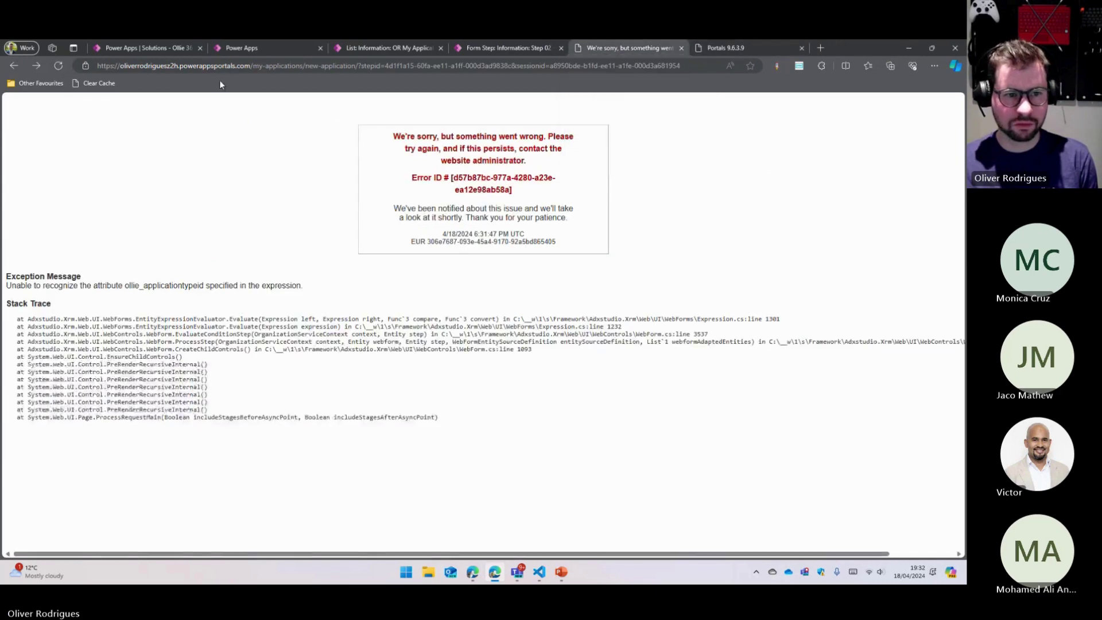
pyautogui.moveTo(354, 67); pyautogui.dragTo(867, 121)
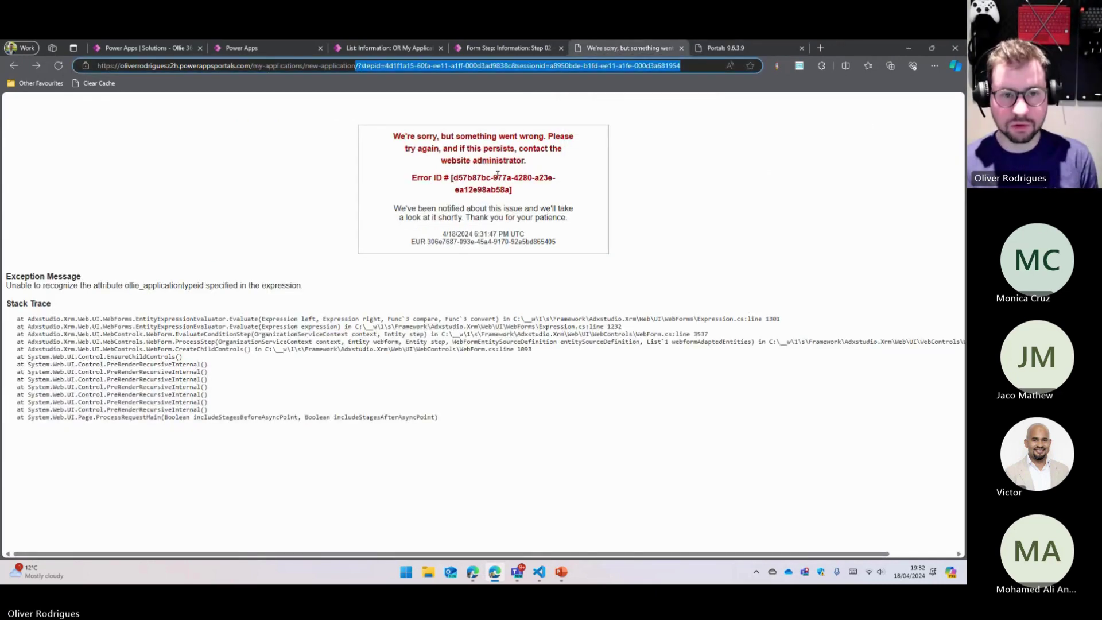
pyautogui.press('BackSpace')
pyautogui.press('BackSpace')
pyautogui.press('BackSpace')
pyautogui.press('BackSpace')
pyautogui.press('BackSpace')
pyautogui.press('BackSpace')
pyautogui.press('BackSpace')
pyautogui.press('BackSpace')
pyautogui.press('BackSpace')
pyautogui.press('BackSpace')
pyautogui.press('BackSpace')
pyautogui.press('BackSpace')
pyautogui.press('BackSpace')
pyautogui.press('BackSpace')
pyautogui.press('BackSpace')
pyautogui.press('BackSpace')
pyautogui.press('BackSpace')
pyautogui.press('BackSpace')
pyautogui.press('BackSpace')
pyautogui.press('BackSpace')
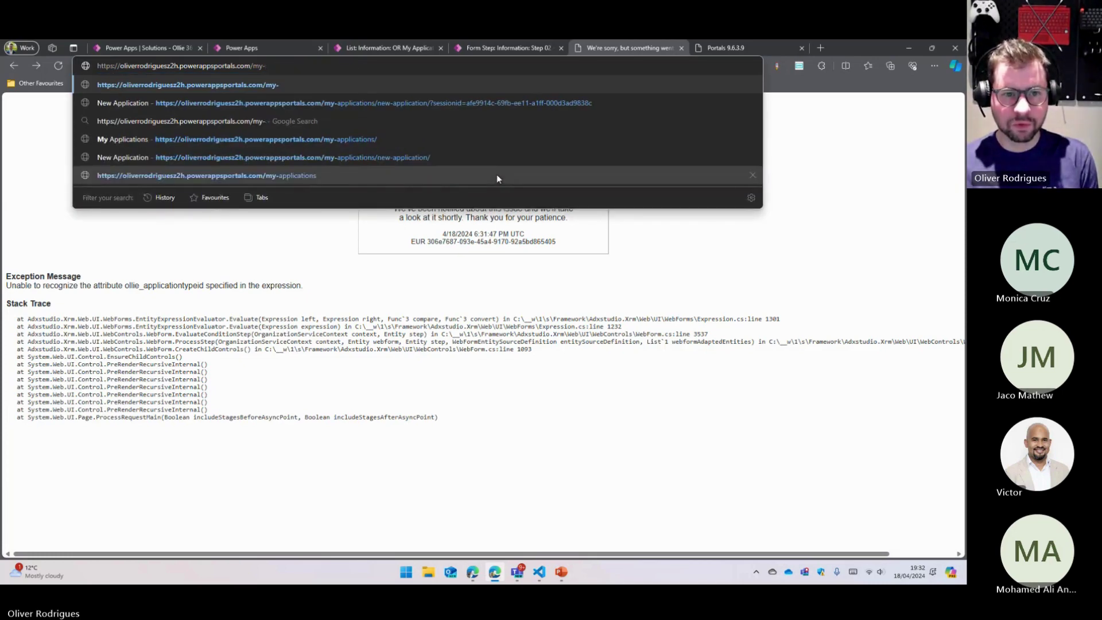
pyautogui.press('BackSpace')
pyautogui.press('BackSpace')
pyautogui.press('BackSpace')
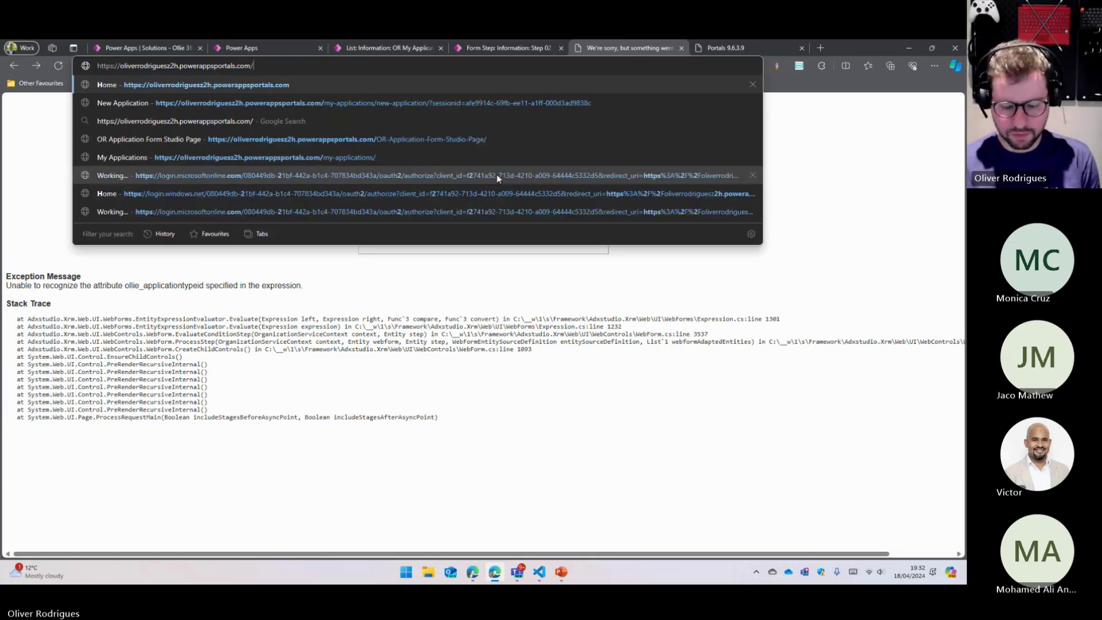
pyautogui.write('or')
pyautogui.press('Return')
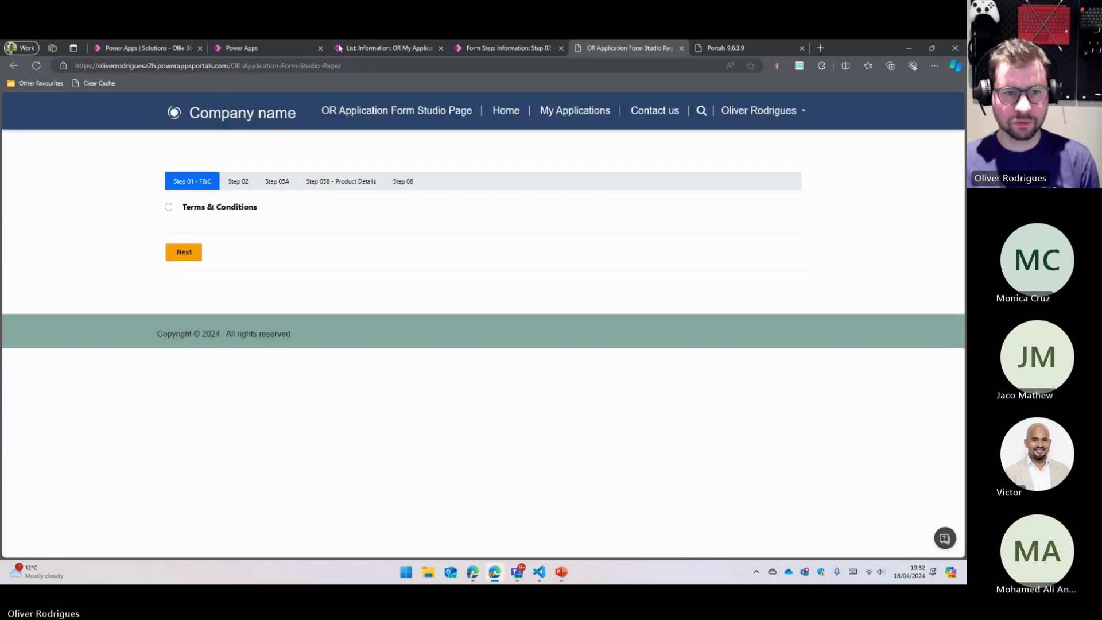
# Step: Accept the Terms & Conditions on the portal form and advance to Step 02
pyautogui.click(342, 48)
pyautogui.click(499, 48)
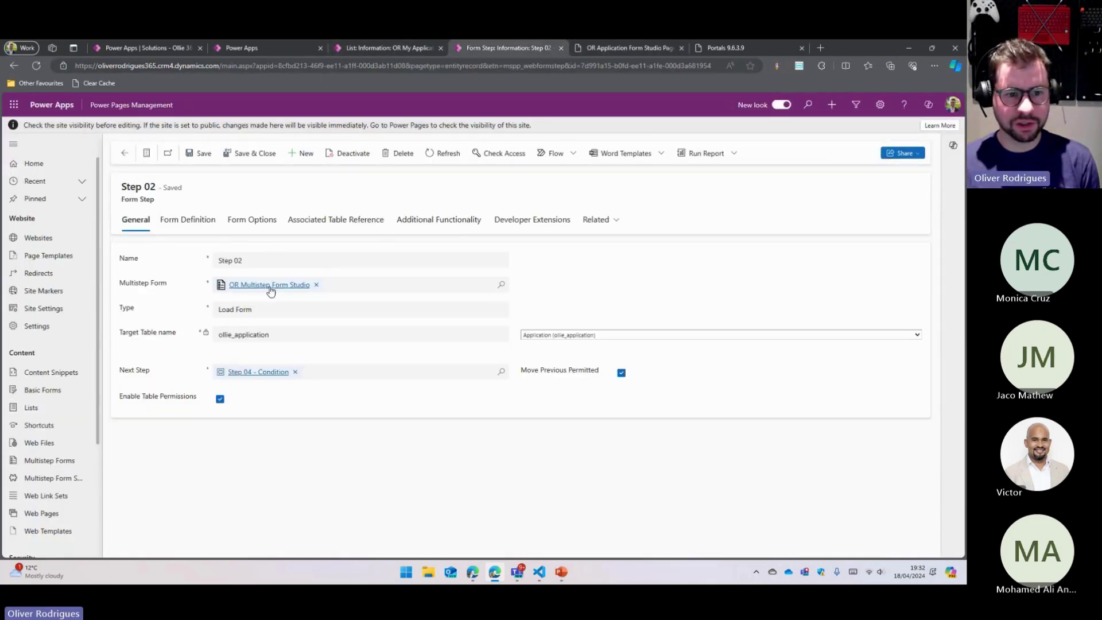
pyautogui.click(628, 48)
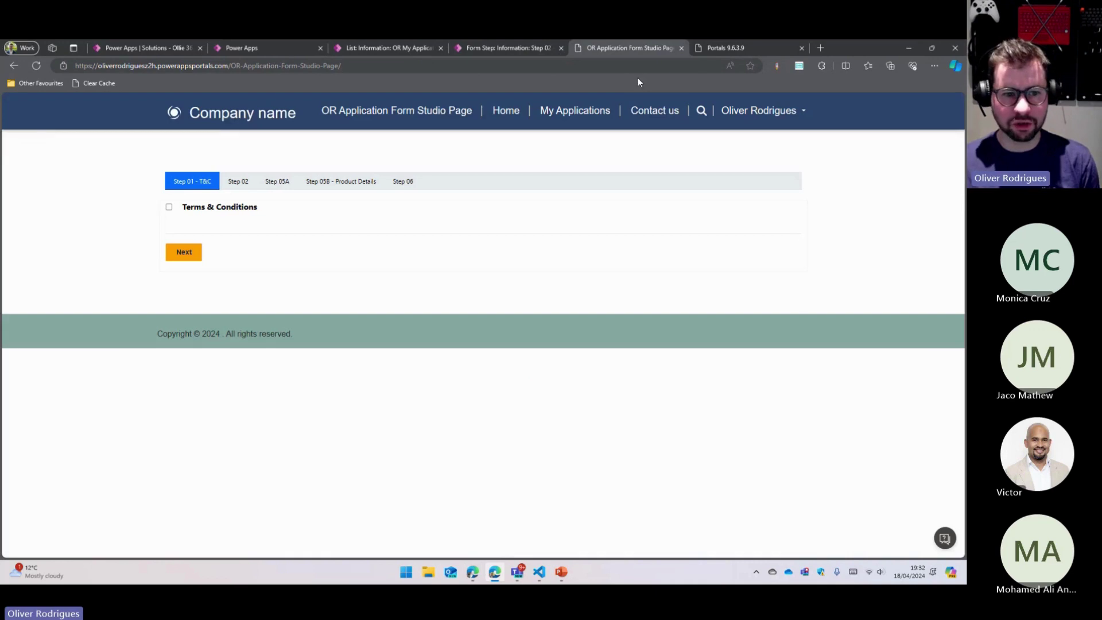
pyautogui.click(169, 207)
pyautogui.click(184, 252)
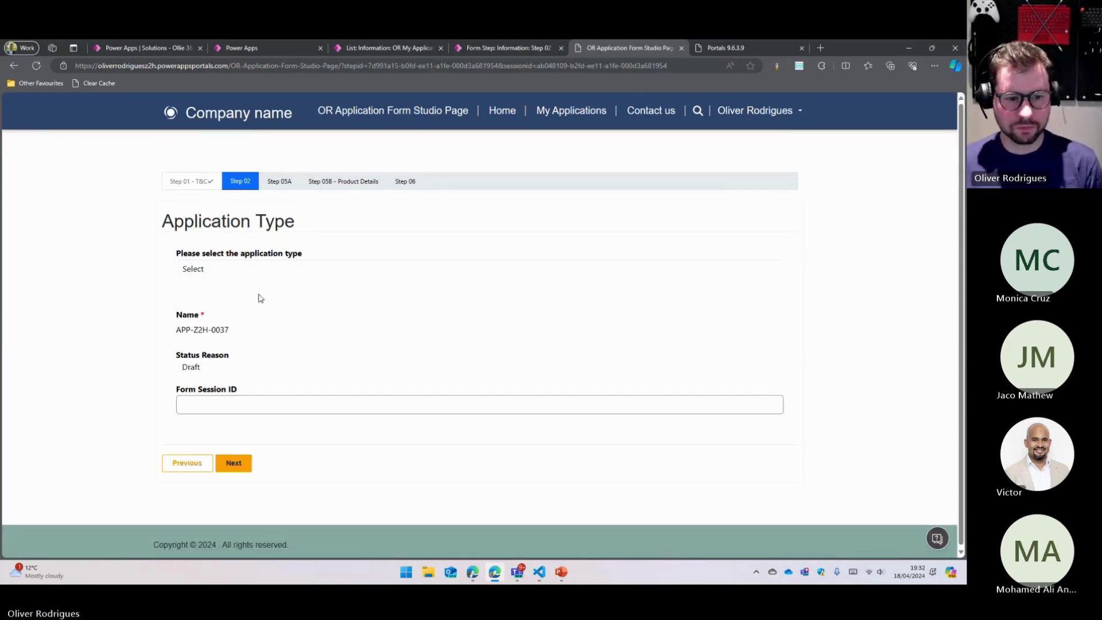
# Step: Choose Conditional Registration as the application type and advance through Step 05A to the Product Details step
pyautogui.click(231, 269)
pyautogui.click(226, 295)
pyautogui.click(239, 463)
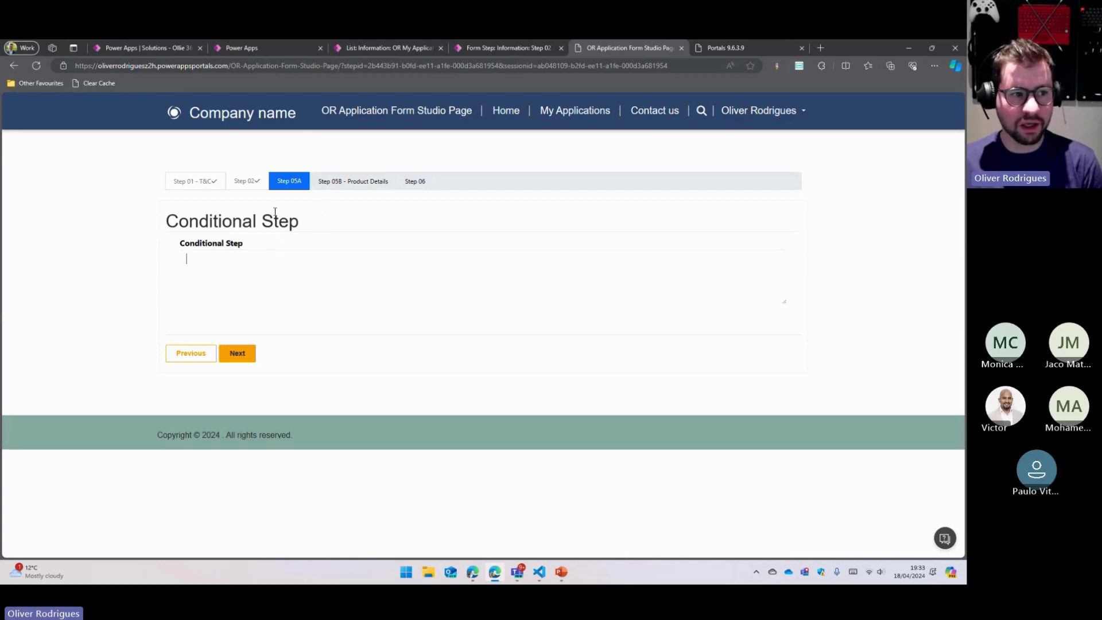
pyautogui.click(275, 259)
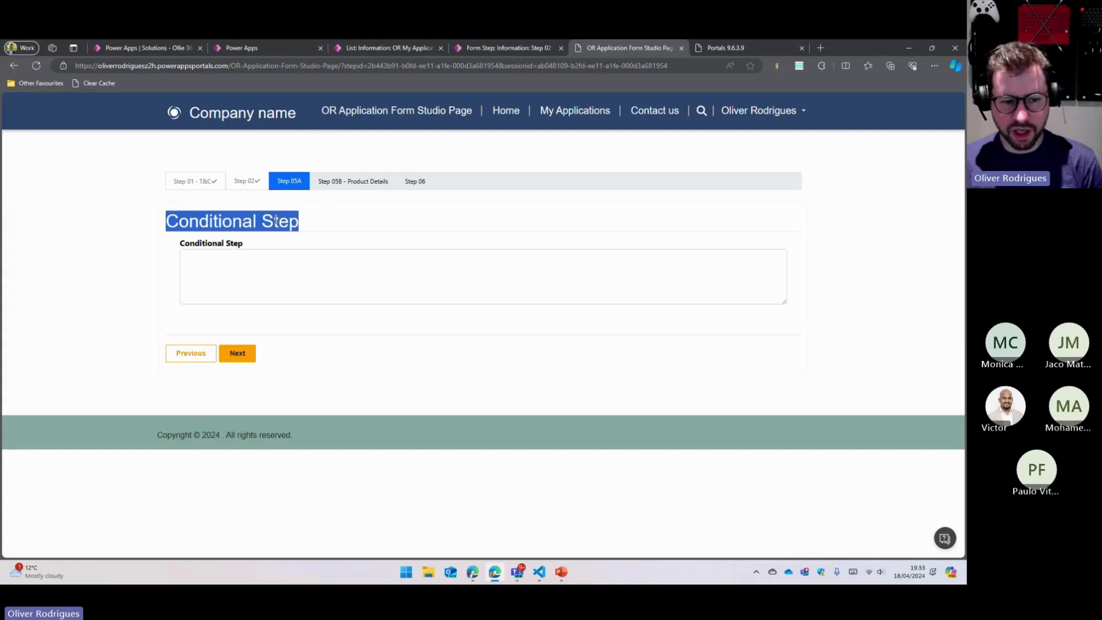
pyautogui.click(237, 353)
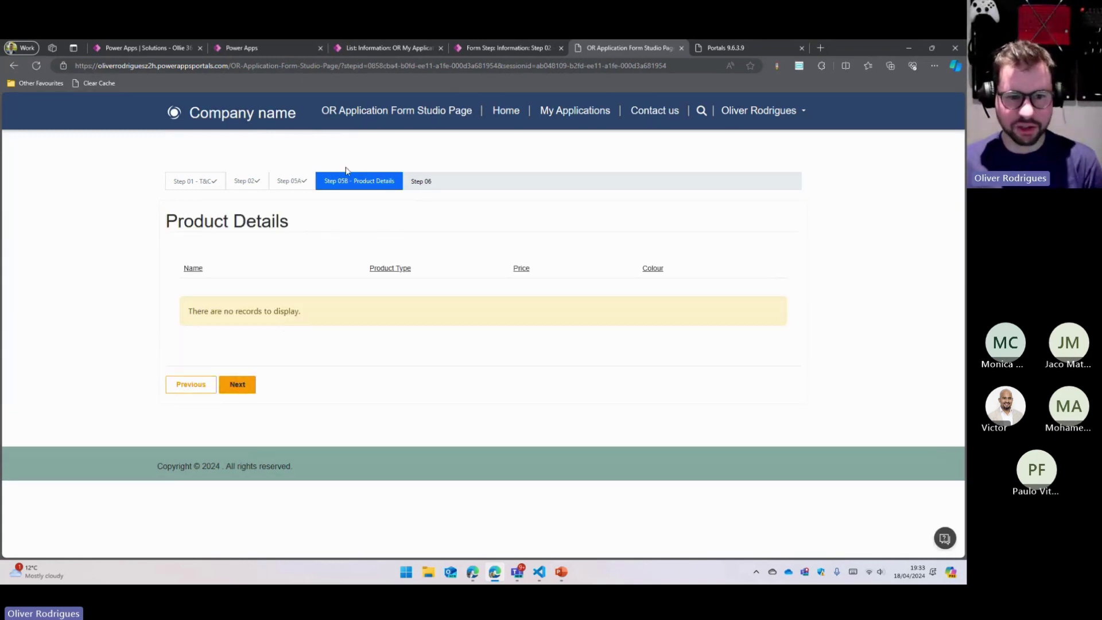
# Step: Go back to Step 02, change the application type to Product Registration and advance the form
pyautogui.click(205, 390)
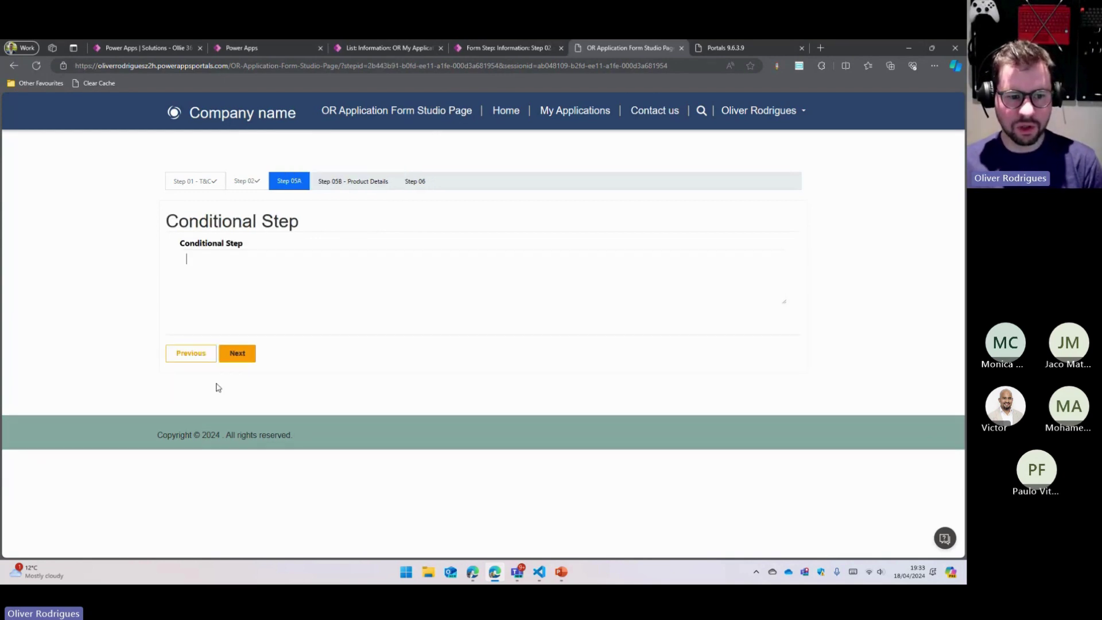
pyautogui.click(205, 356)
pyautogui.click(224, 268)
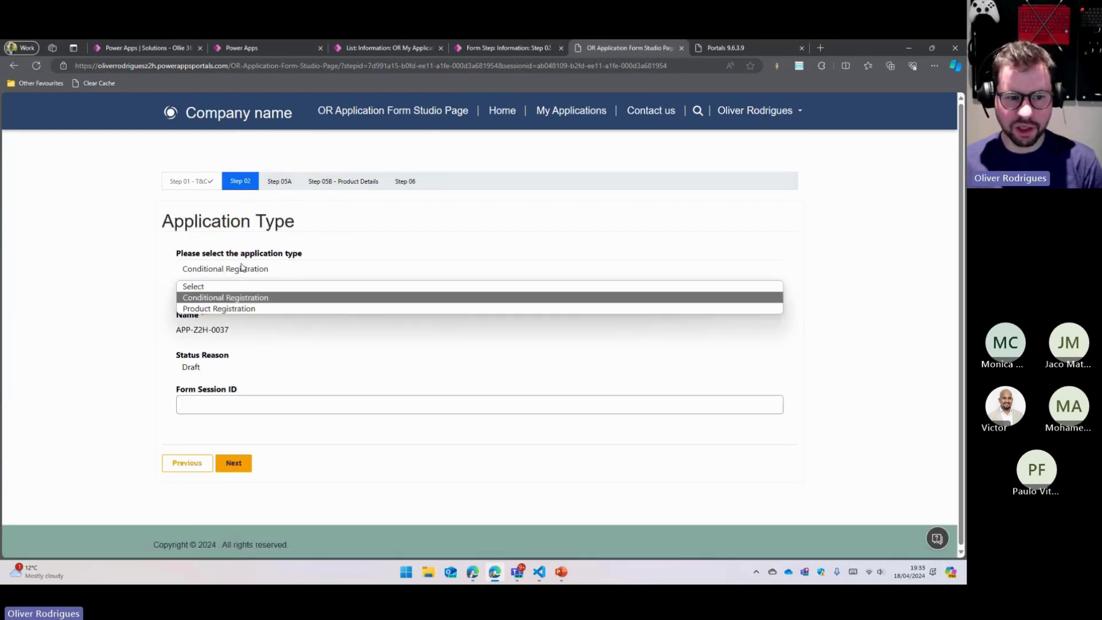
pyautogui.click(223, 310)
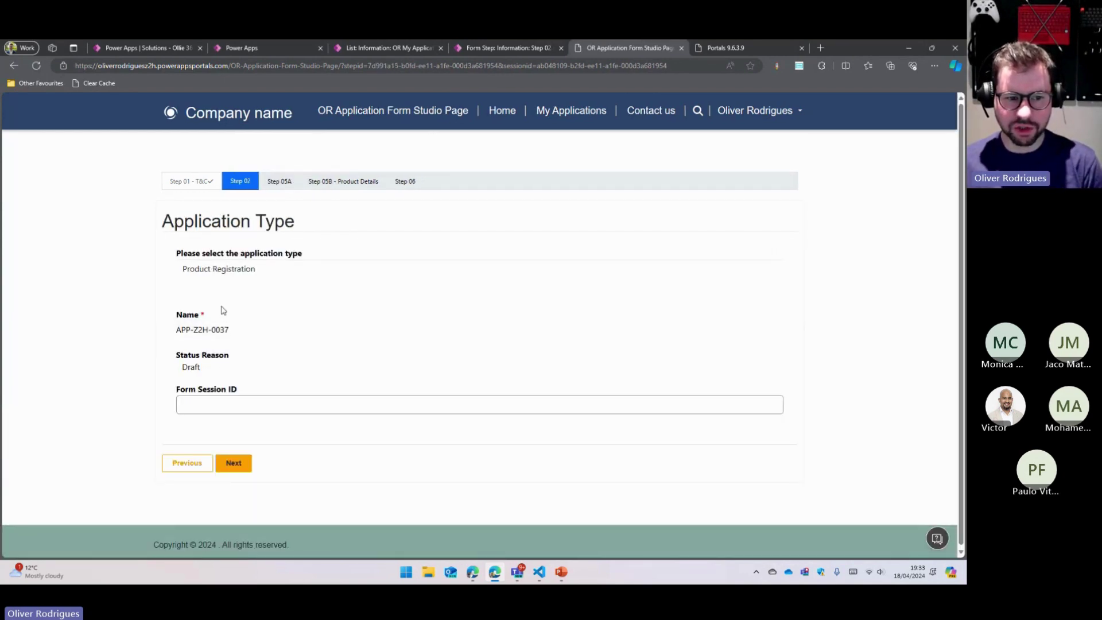
pyautogui.click(250, 466)
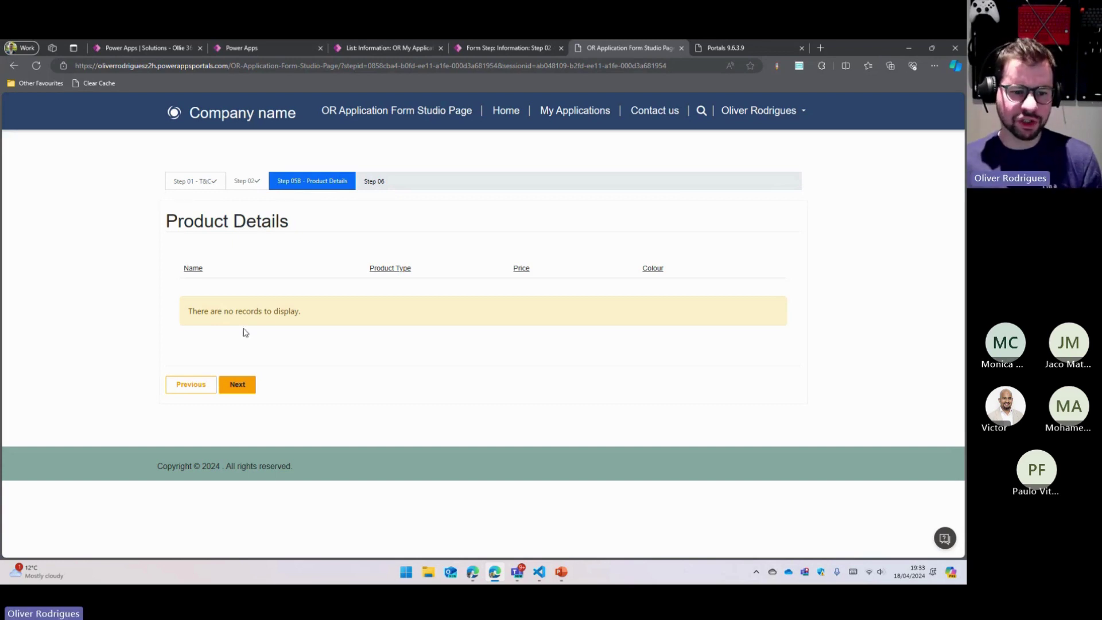
# Step: Return to the Application Type step and examine the steps listed in the progress indicator
pyautogui.click(190, 384)
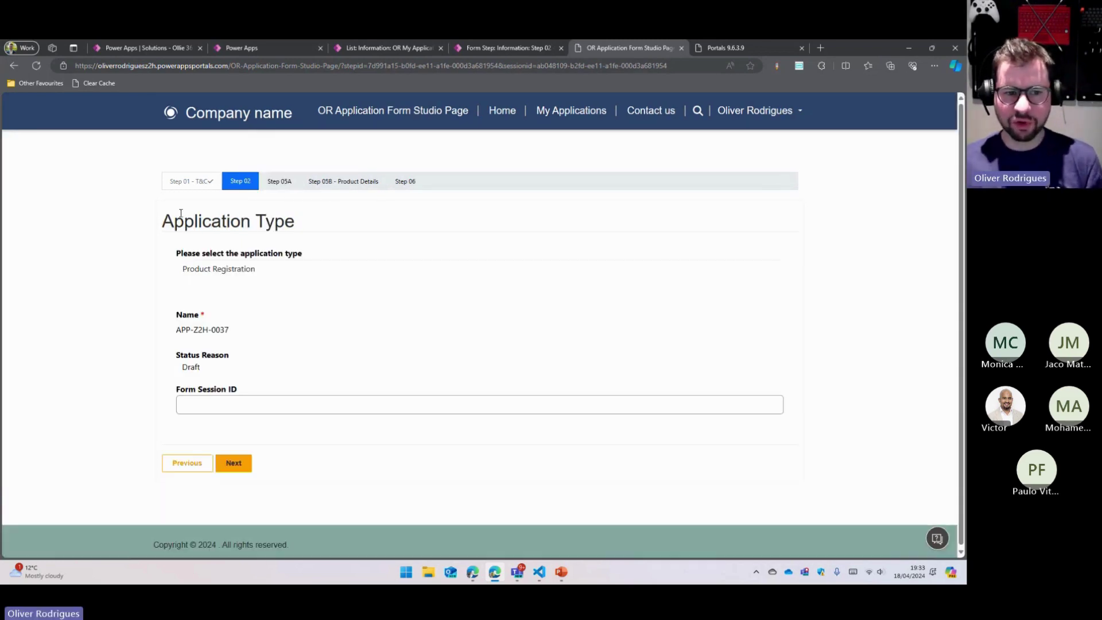
pyautogui.moveTo(191, 177); pyautogui.dragTo(424, 168)
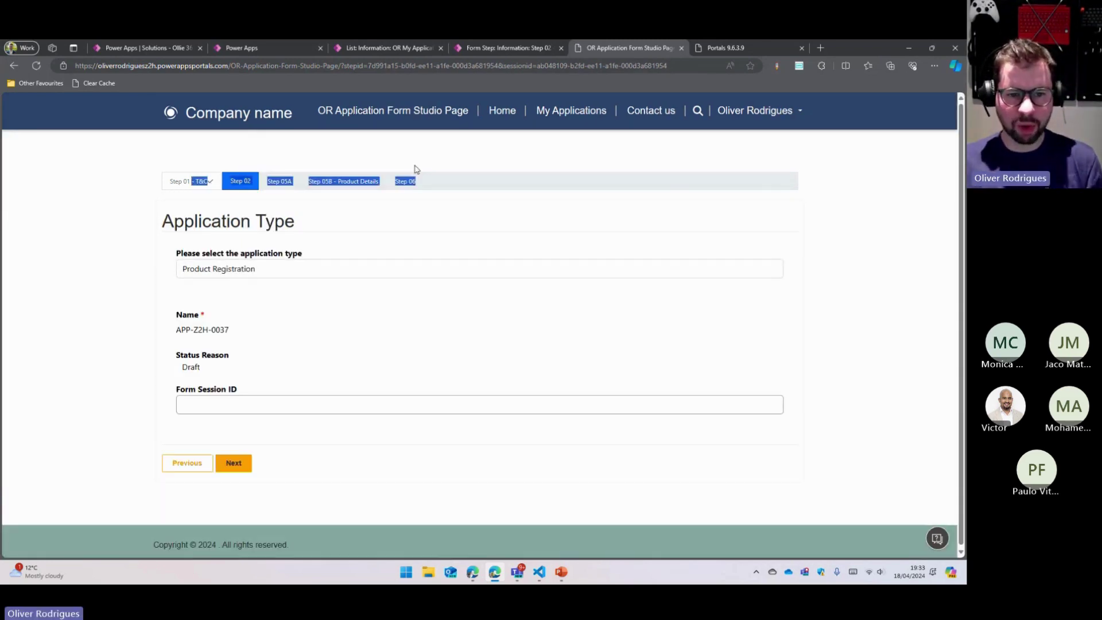
pyautogui.click(436, 195)
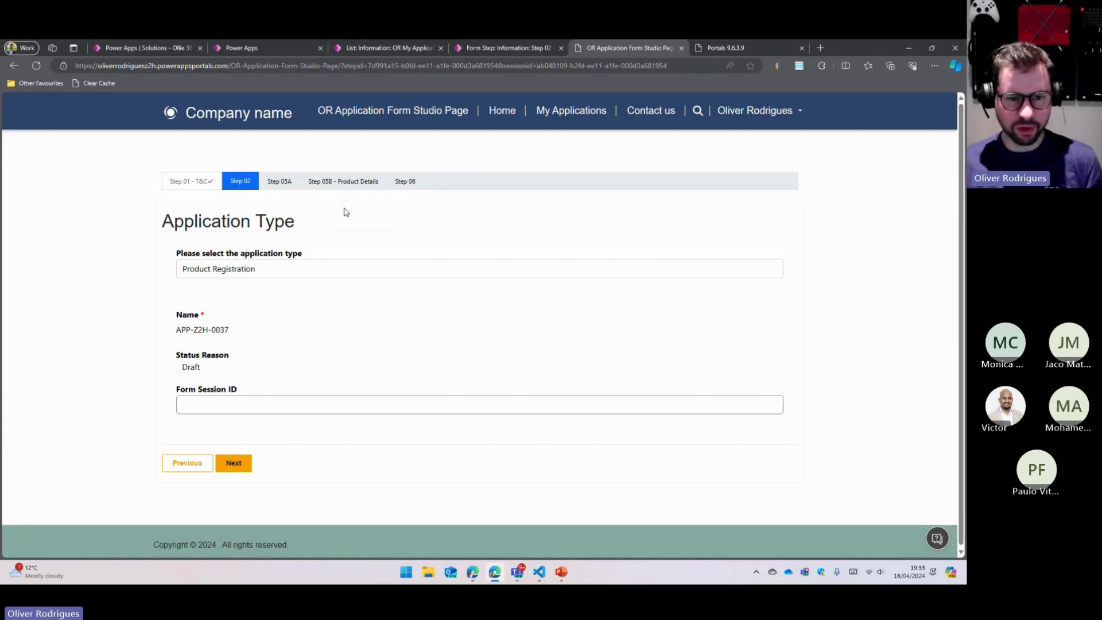
# Step: Check the next step configured for Step 04 - Condition against the portal form's progress indicator
pyautogui.hotkey('ctrl', 'shift', 'Tab')
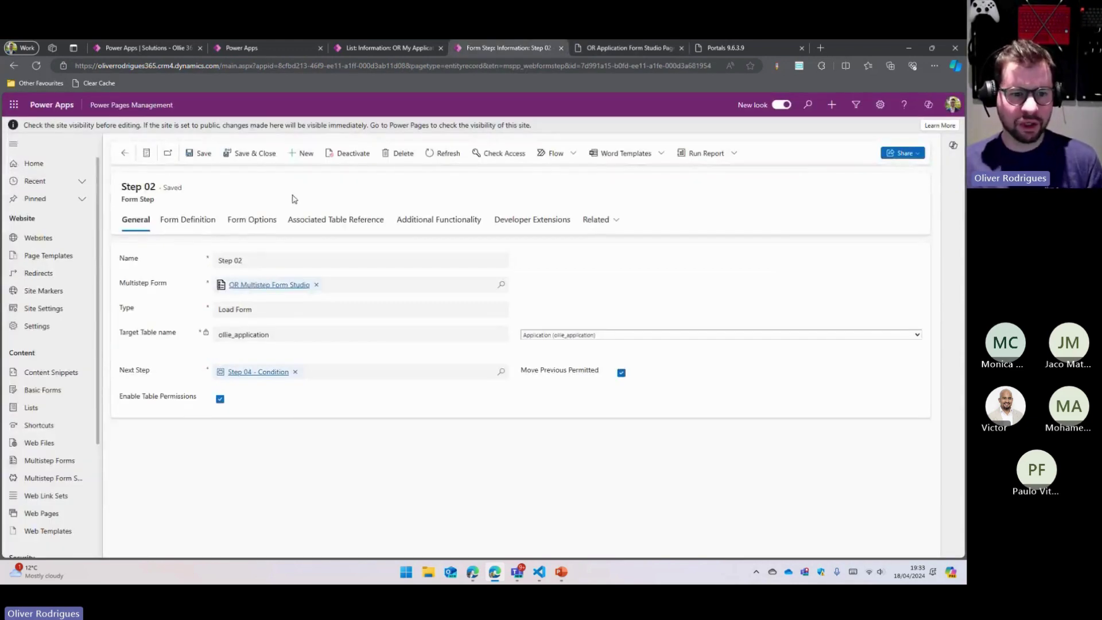
pyautogui.click(249, 371)
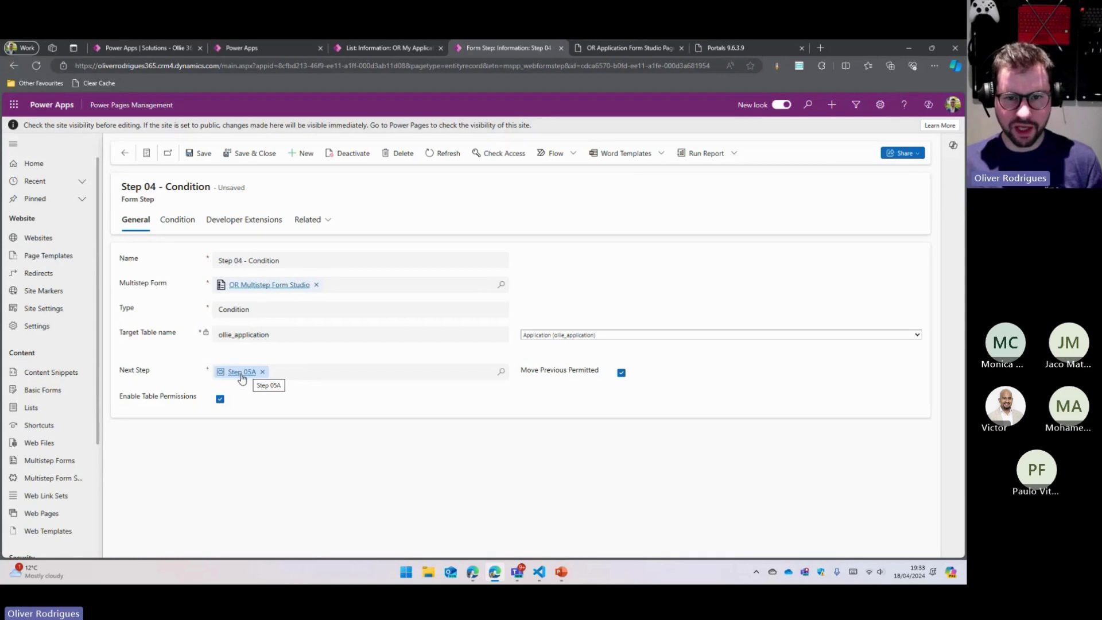
pyautogui.hotkey('ctrl', 'Tab')
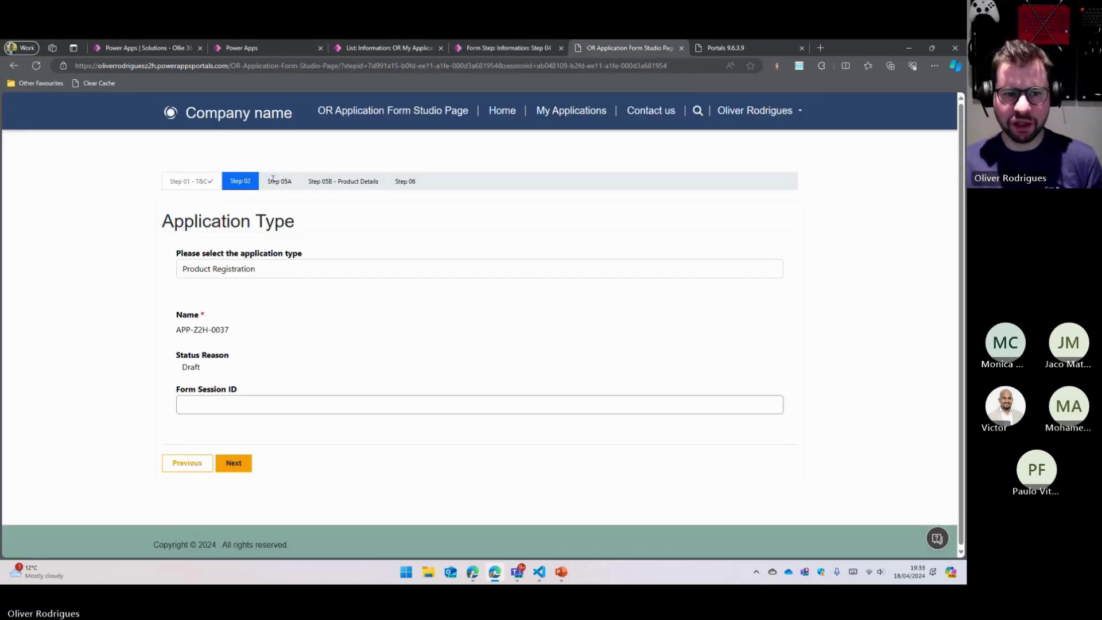
pyautogui.moveTo(269, 181); pyautogui.dragTo(292, 183)
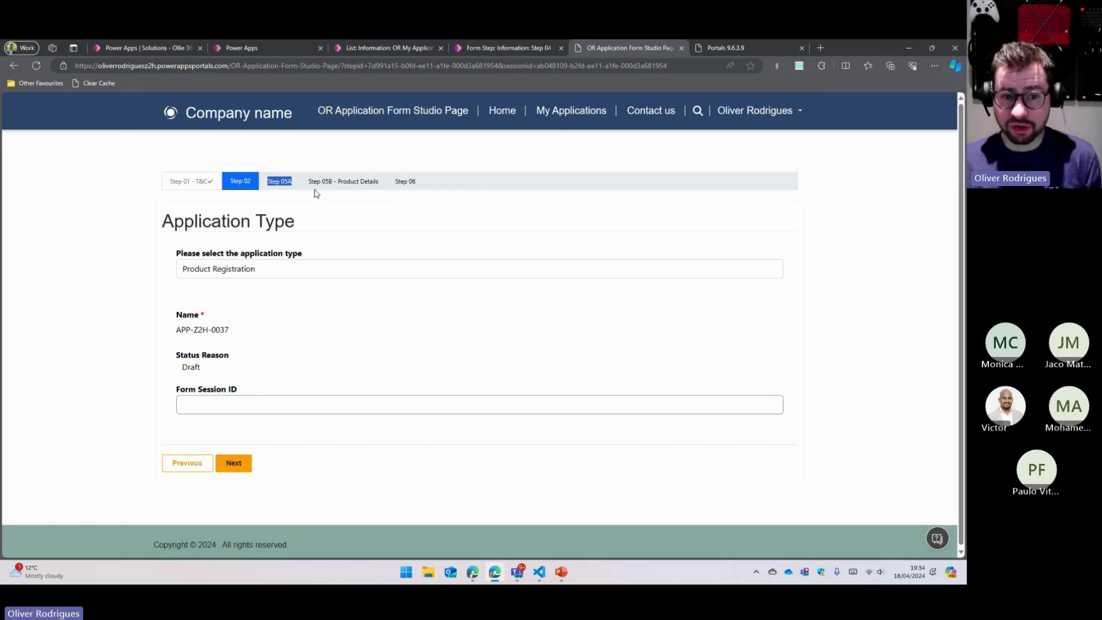
# Step: Set the progress indicator type of OR Multistep Form Studio to Progress Bar and save the multistep form
pyautogui.hotkey('ctrl', 'shift', 'Tab')
pyautogui.hotkey('ctrl', 'shift', 'Tab')
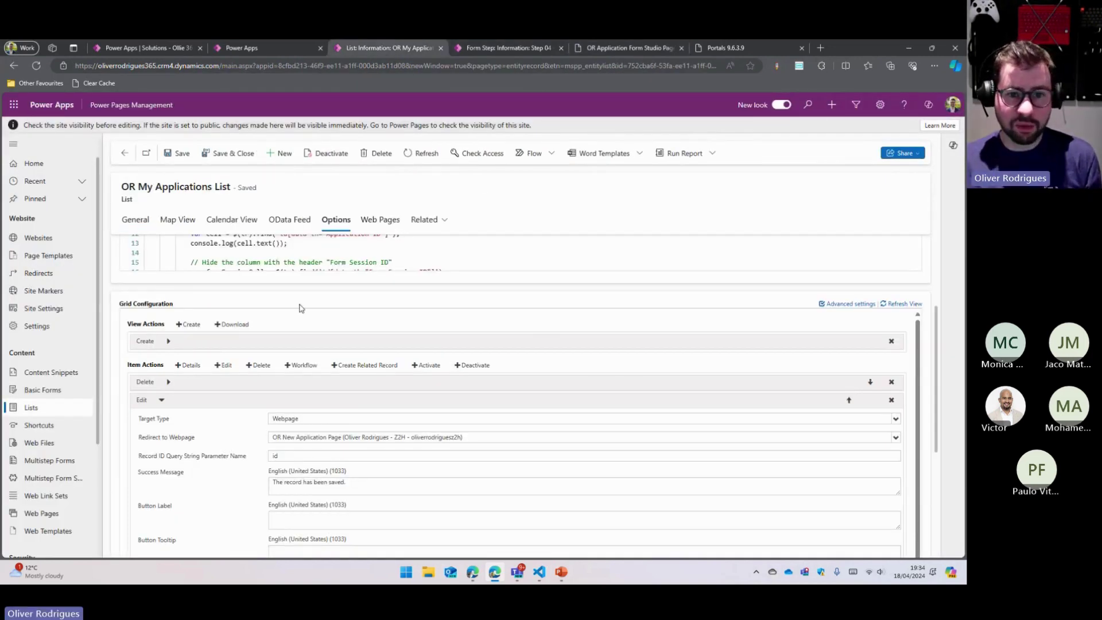
pyautogui.hotkey('ctrl', 'Tab')
pyautogui.click(274, 286)
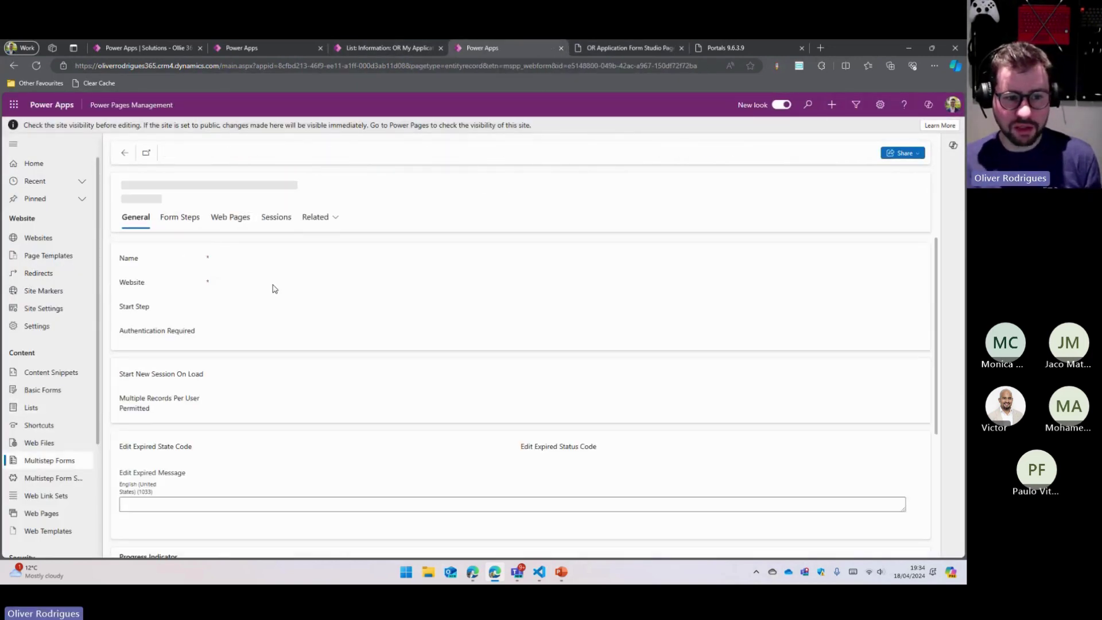
pyautogui.scroll(-2, 185, 429)
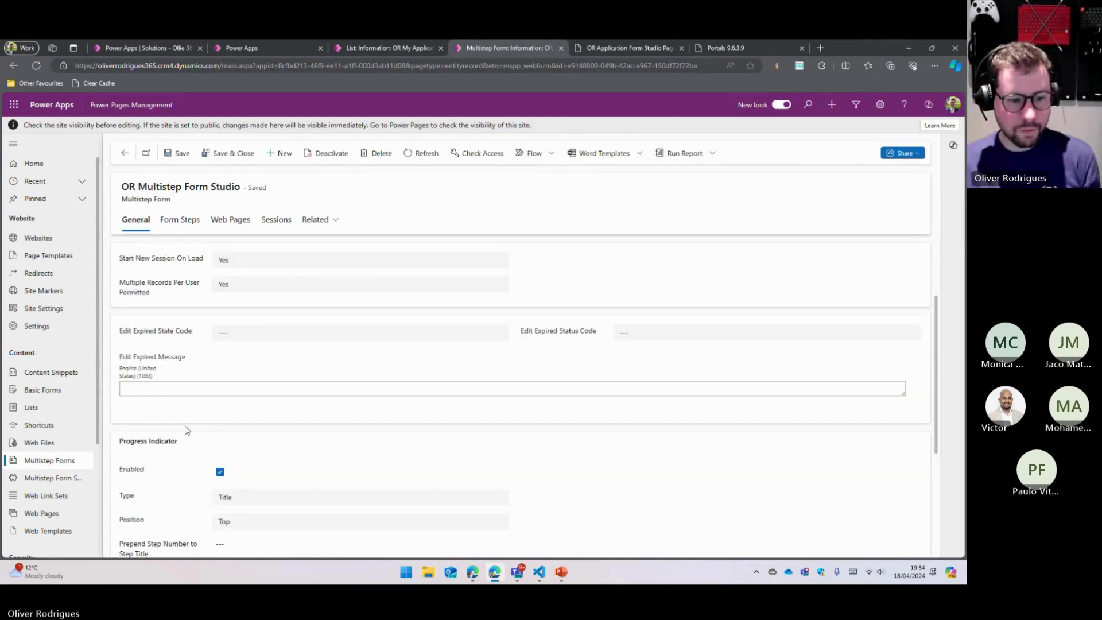
pyautogui.scroll(-1, 185, 429)
pyautogui.click(255, 468)
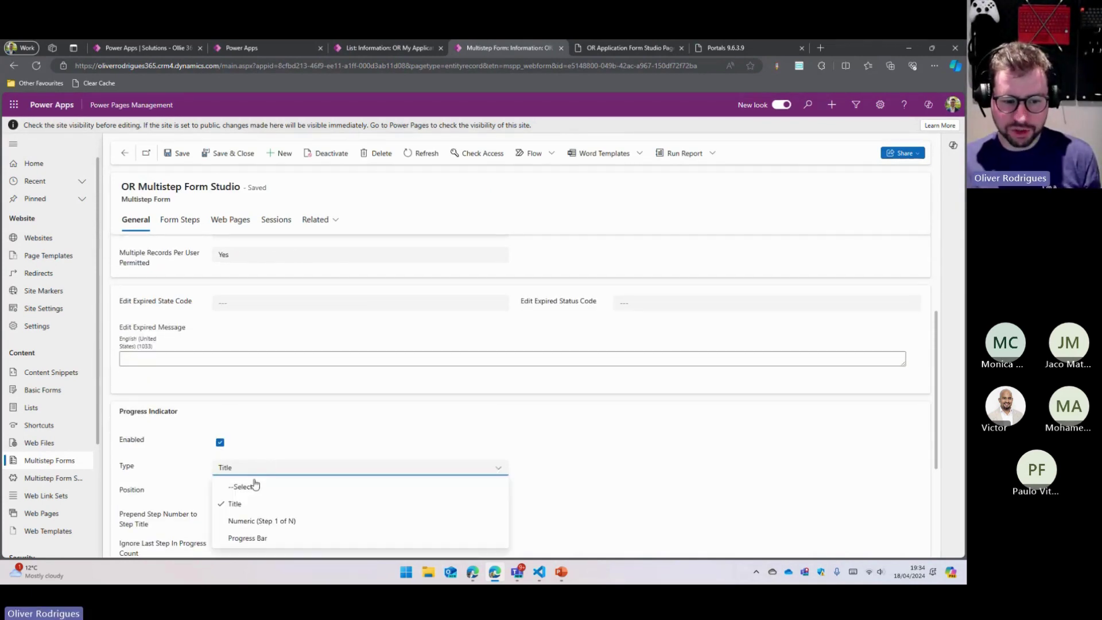
pyautogui.click(250, 539)
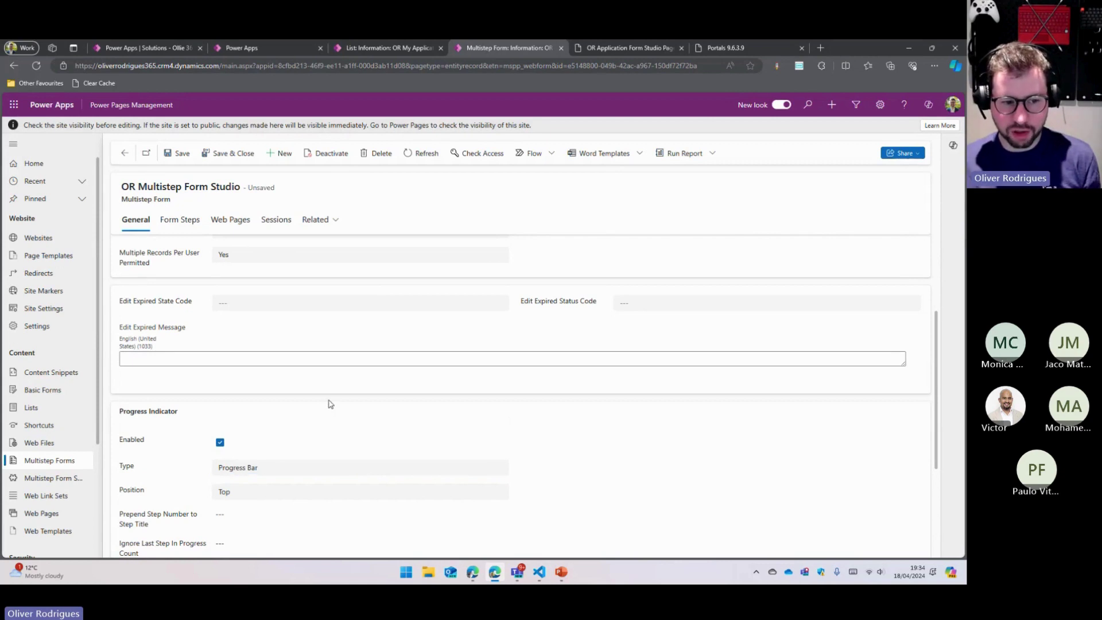
pyautogui.hotkey('ctrl', 's')
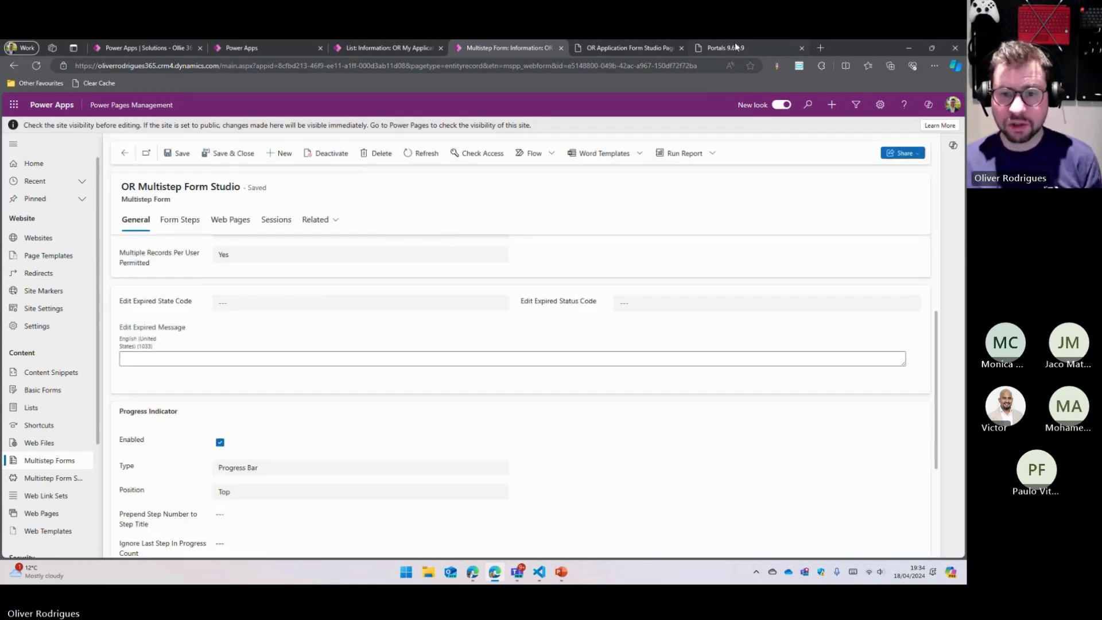
# Step: Clear the portal's cache and return to the OR Application Form Studio page
pyautogui.click(724, 49)
pyautogui.click(224, 296)
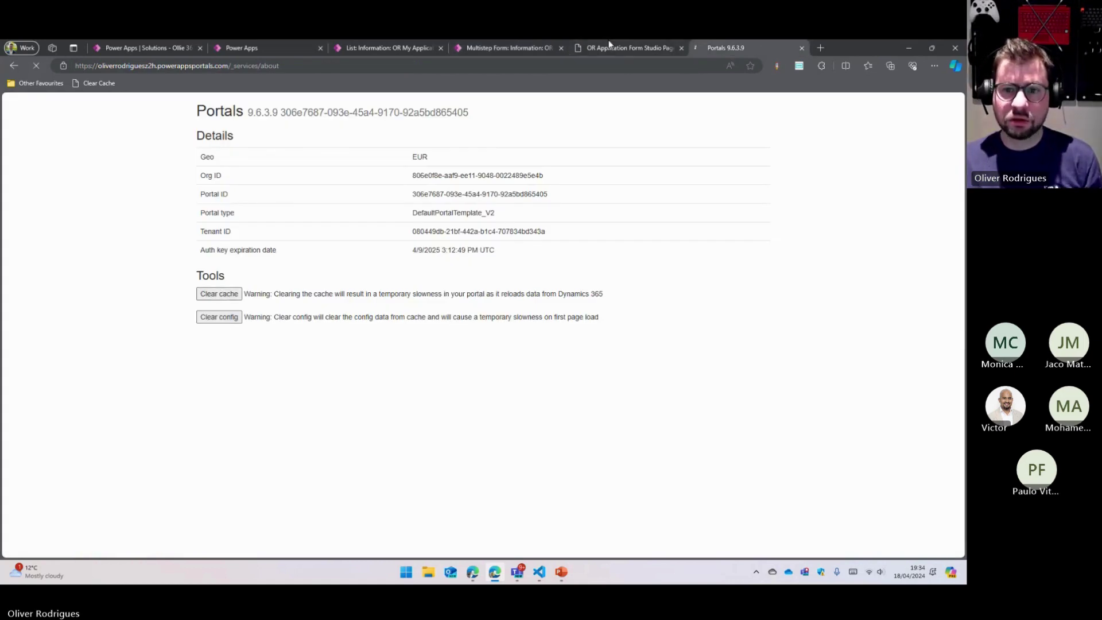
pyautogui.click(611, 46)
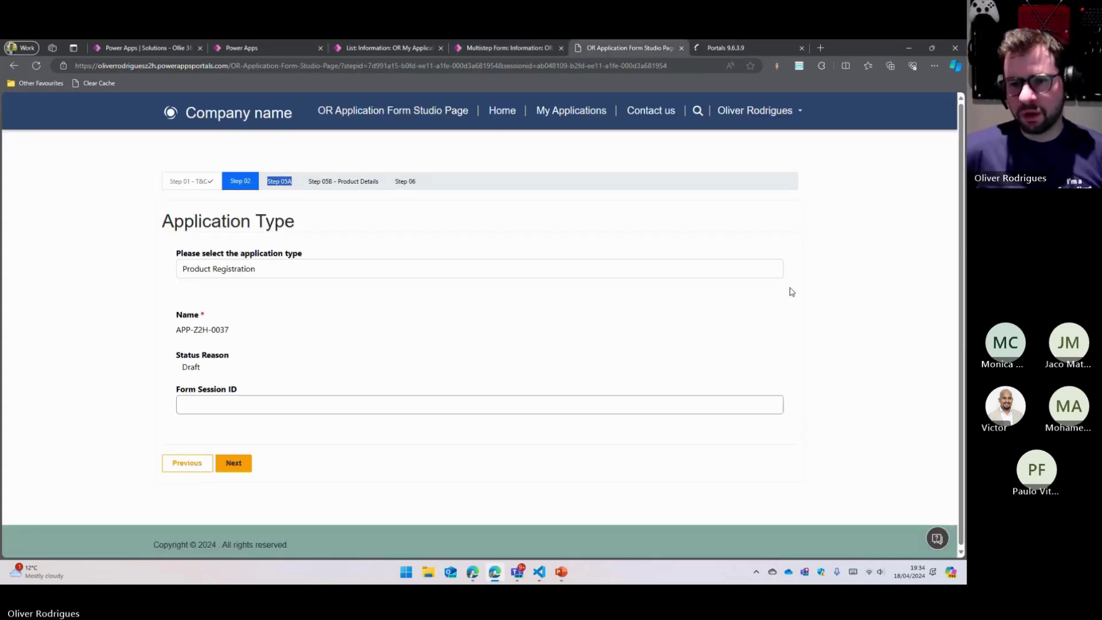
# Step: Reload the portal form, set the progress indicator type of OR Multistep Form Studio to Title and save the multistep form
pyautogui.press('F5')
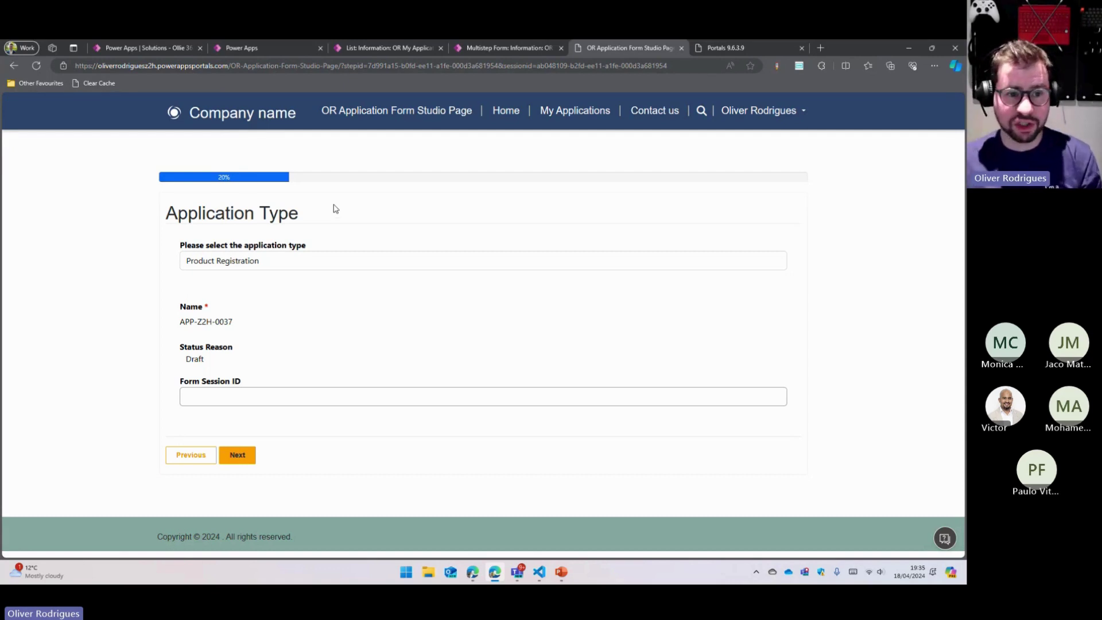
pyautogui.hotkey('ctrl', 'shift', 'Tab')
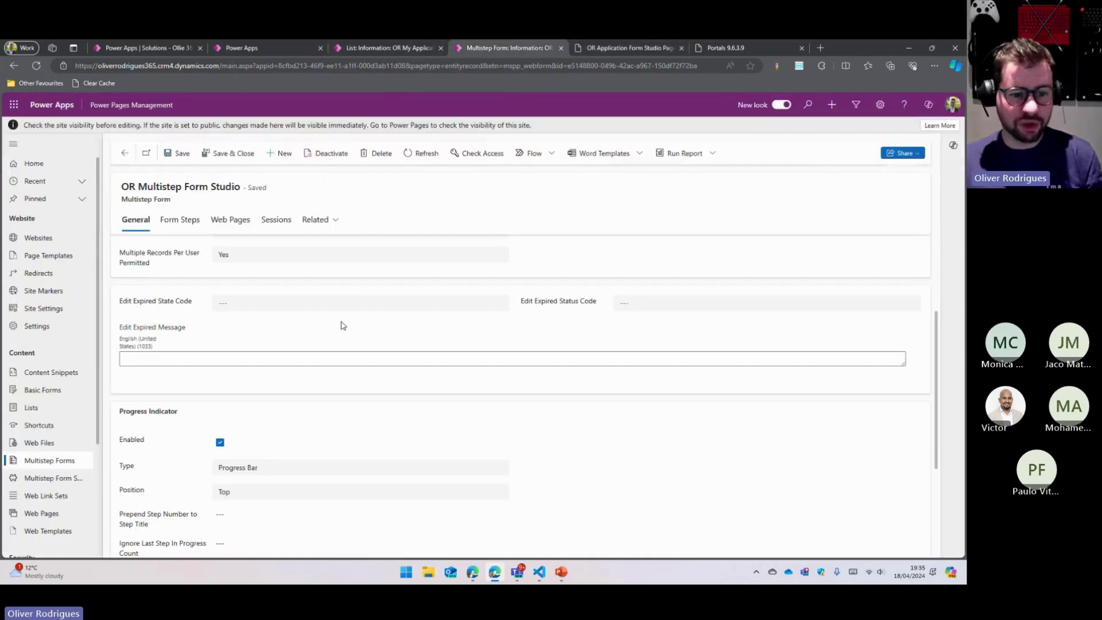
pyautogui.click(244, 468)
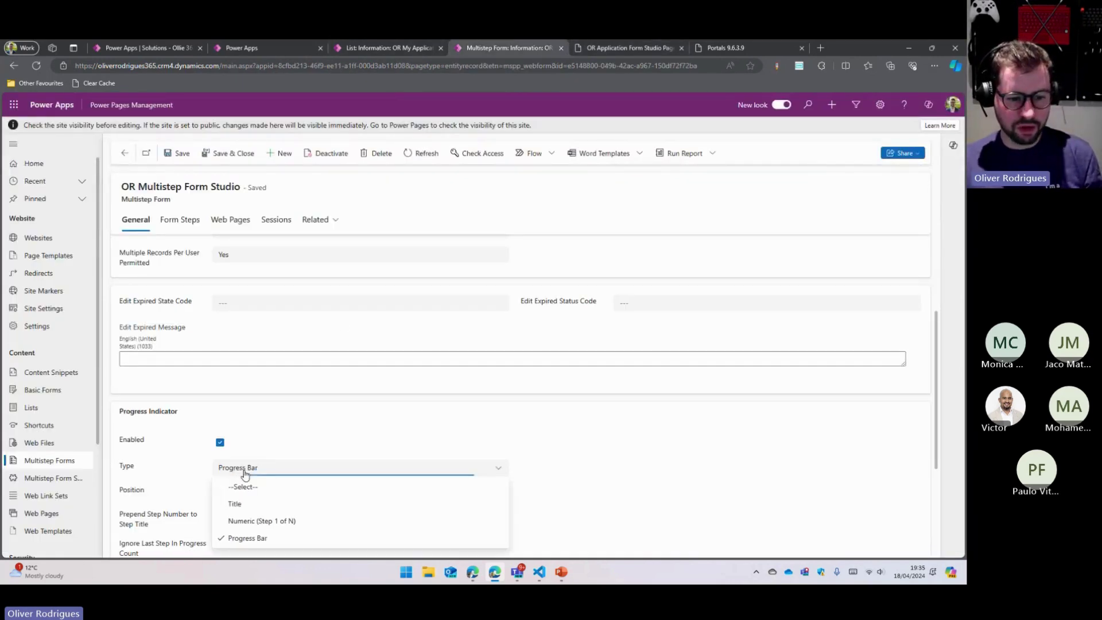
pyautogui.click(244, 505)
pyautogui.hotkey('ctrl', 's')
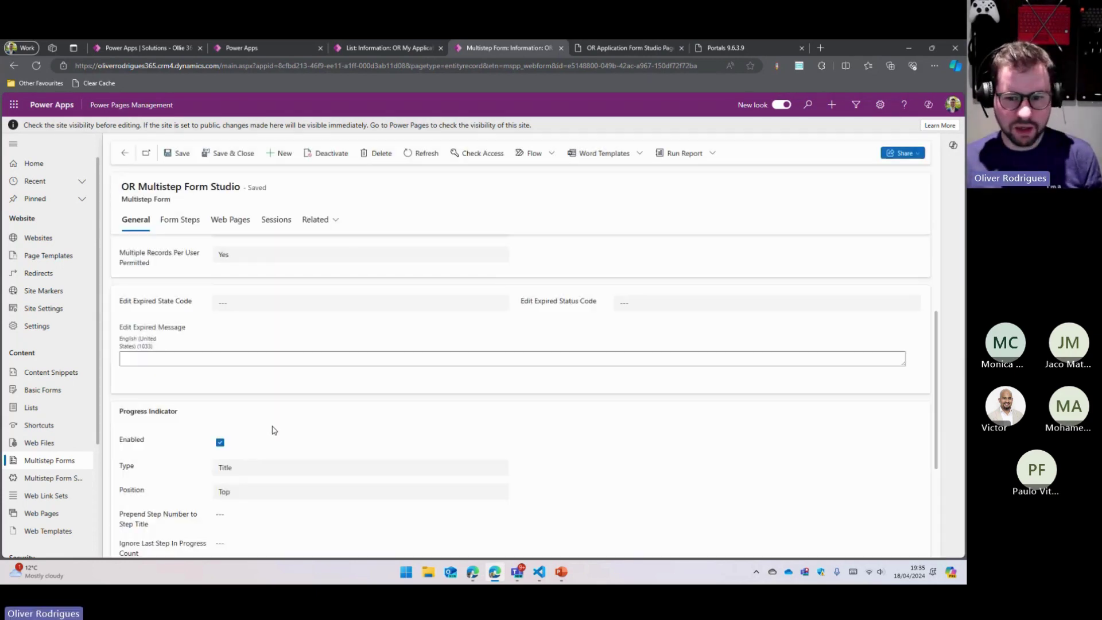
# Step: Follow the step chain from the form's start step to Step 04 - Condition and show its condition settings
pyautogui.scroll(3, 273, 425)
pyautogui.click(255, 309)
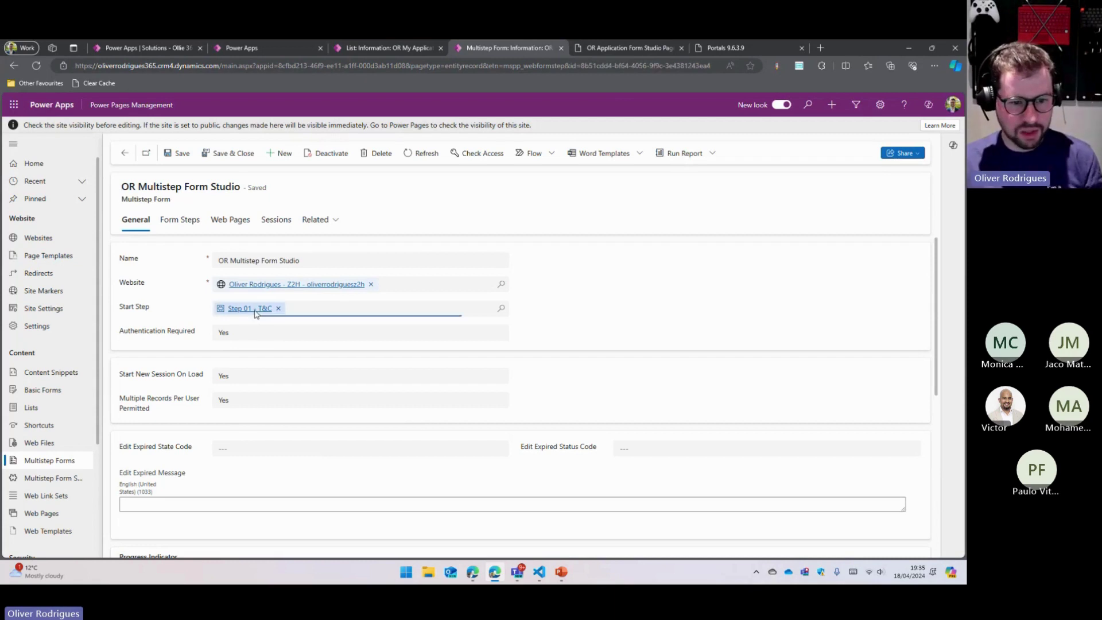
pyautogui.click(269, 374)
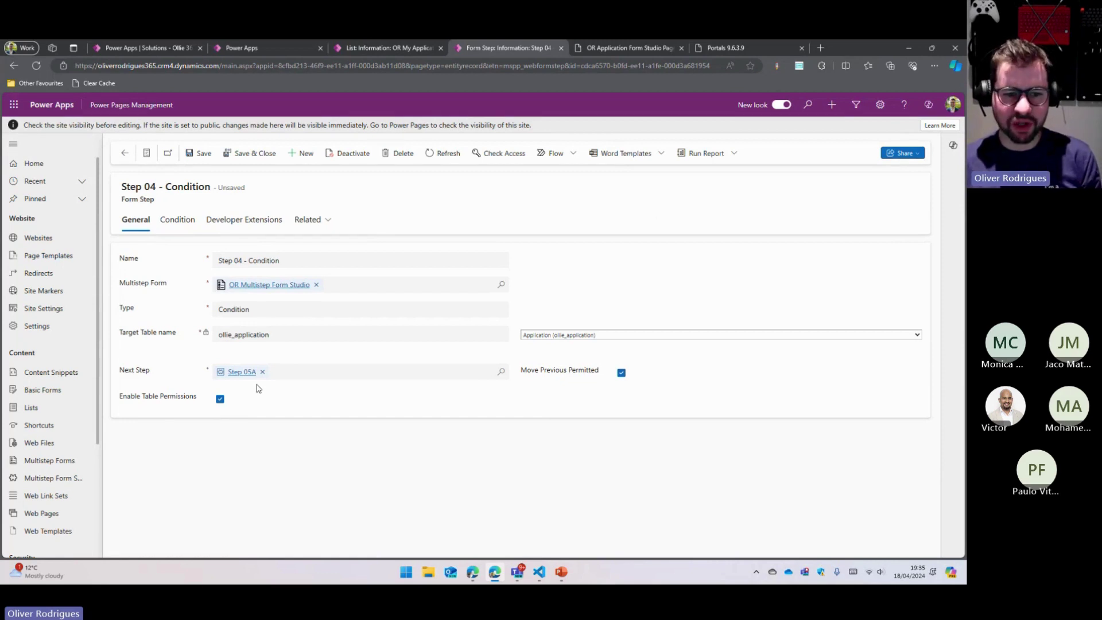
pyautogui.click(177, 219)
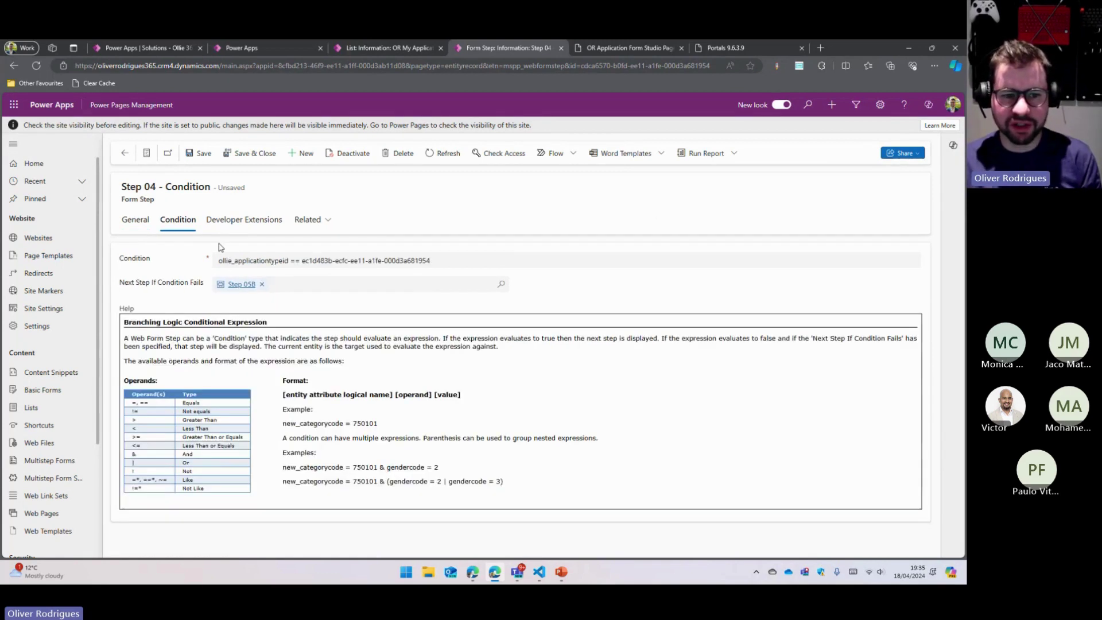
# Step: Examine the condition expression of Step 04 - Condition, including the column and record ID it compares
pyautogui.doubleClick(257, 261)
pyautogui.moveTo(257, 261); pyautogui.dragTo(395, 253)
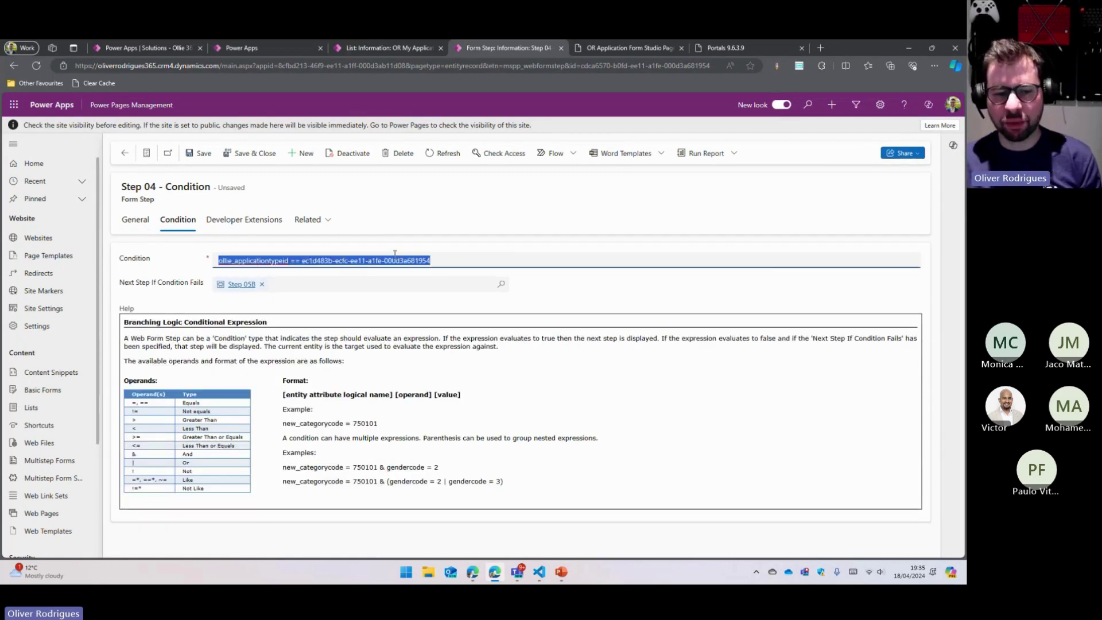
pyautogui.click(289, 262)
pyautogui.doubleClick(257, 261)
pyautogui.moveTo(257, 261); pyautogui.dragTo(463, 263)
pyautogui.doubleClick(326, 265)
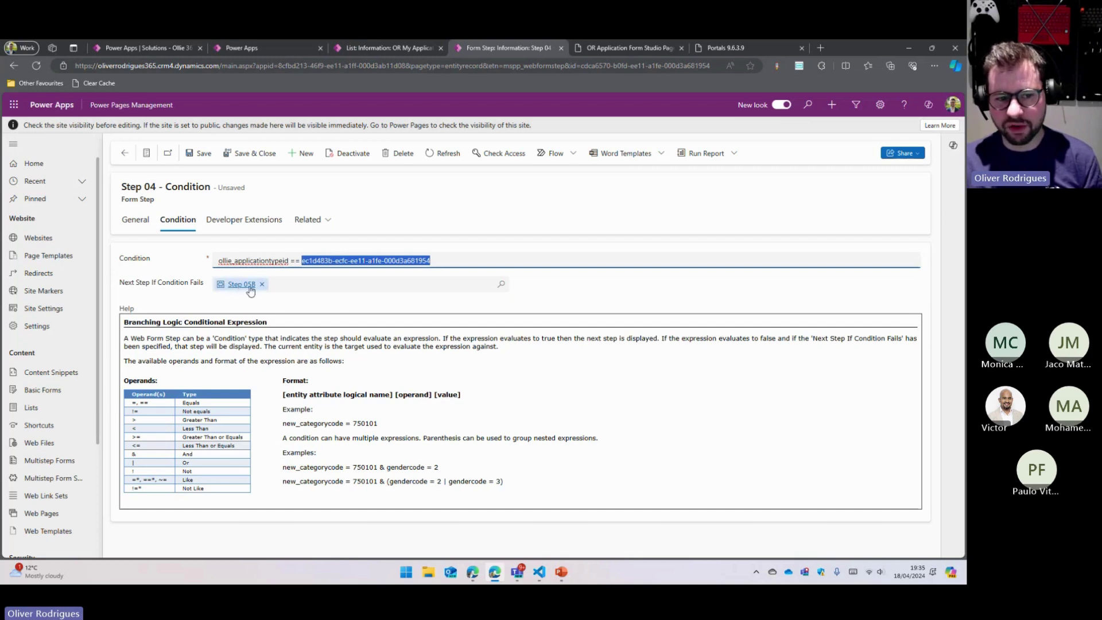
# Step: Check the next step of Step 04 - Condition against its condition settings and save the form step
pyautogui.click(136, 222)
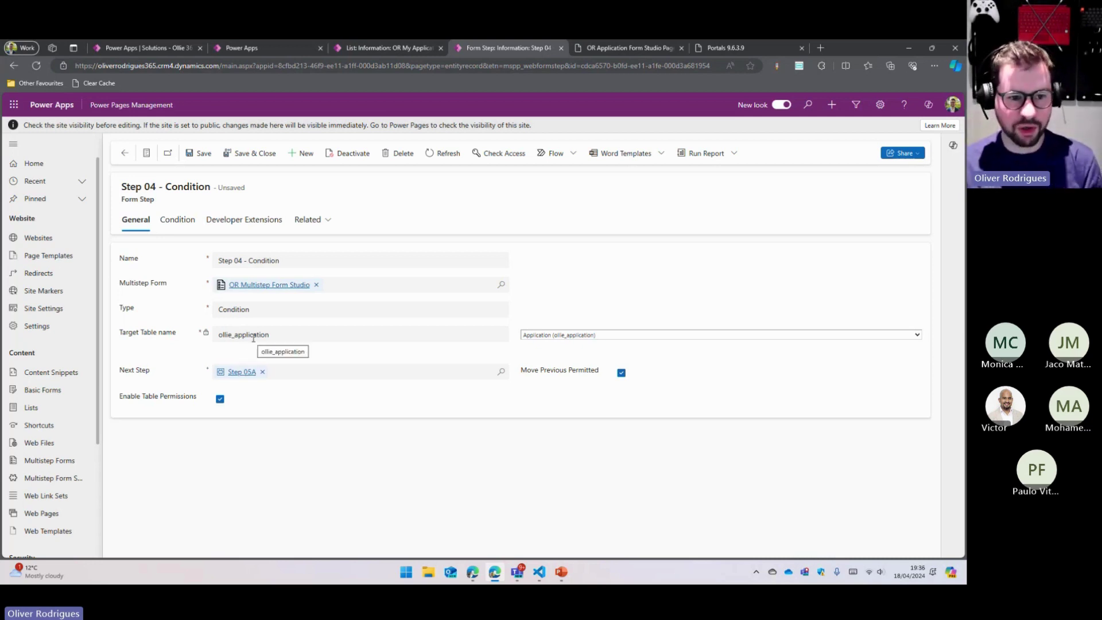
pyautogui.click(179, 219)
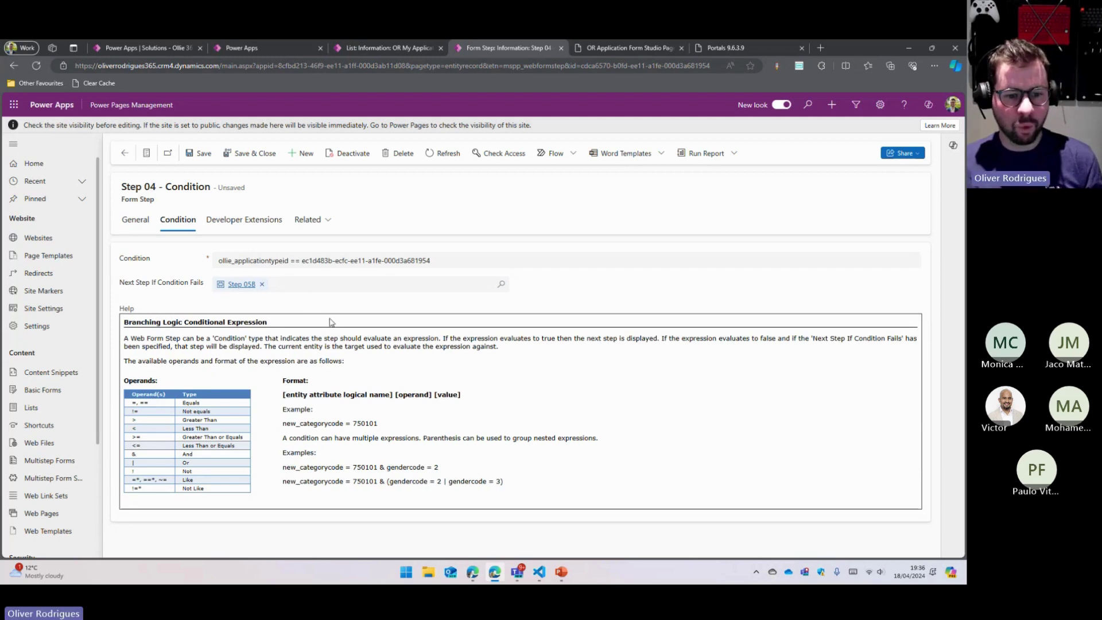
pyautogui.hotkey('ctrl', 's')
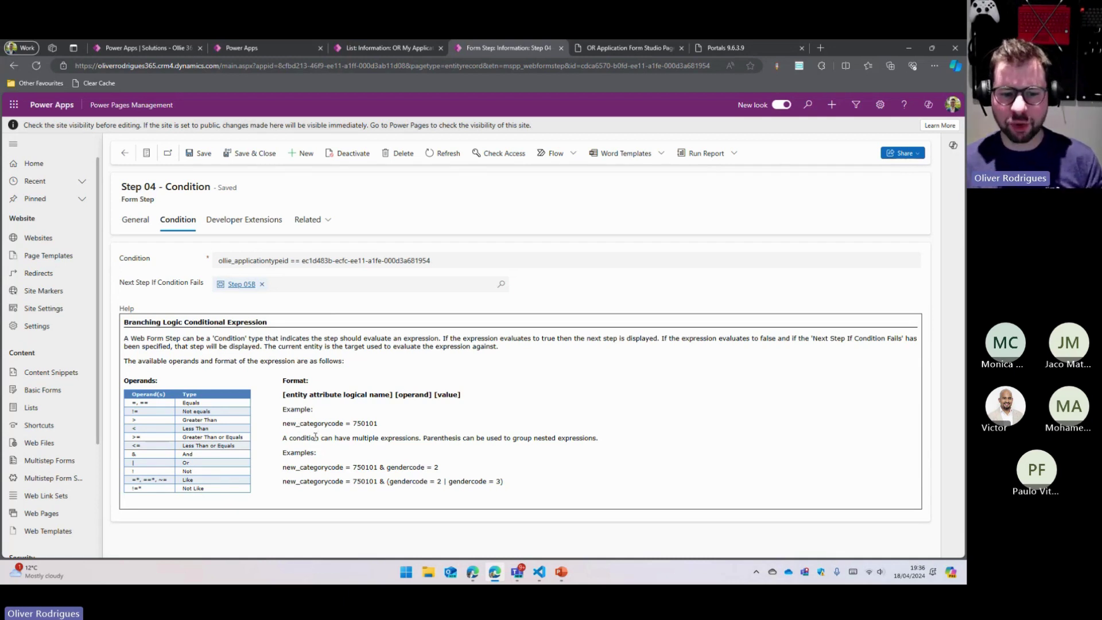
# Step: Review the condition's column and value, the form step's general settings and the next step if the condition fails
pyautogui.doubleClick(259, 261)
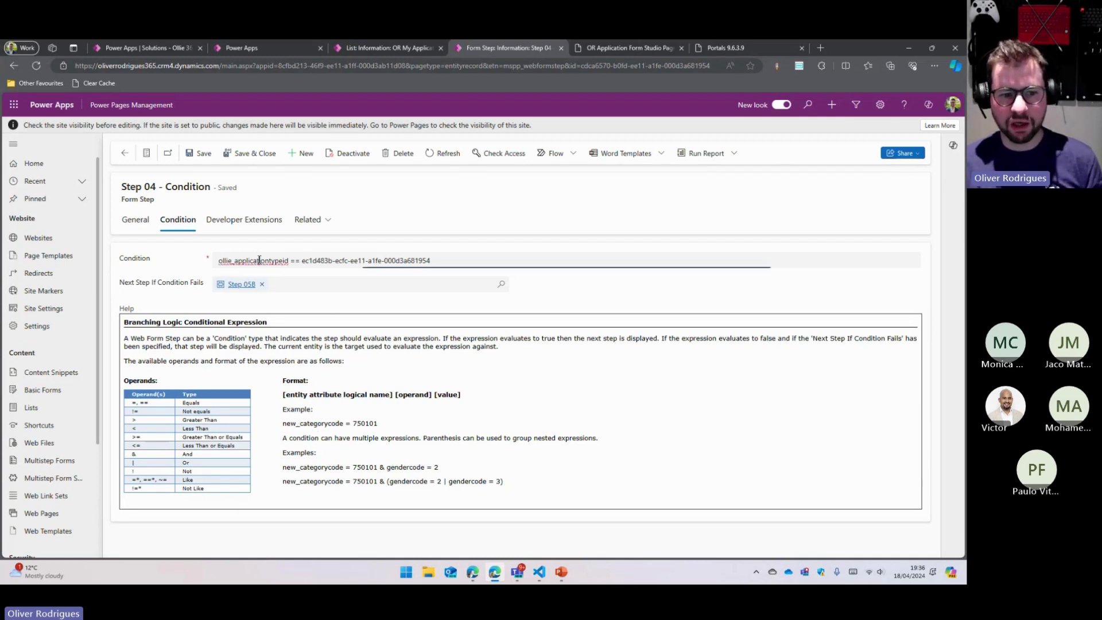
pyautogui.moveTo(302, 261); pyautogui.dragTo(433, 261)
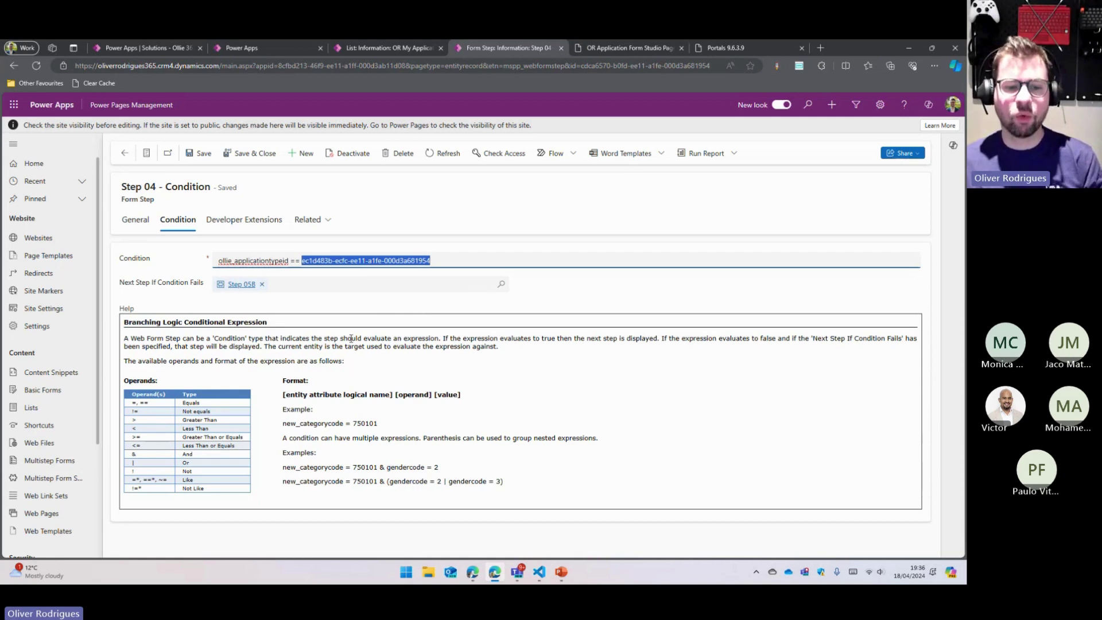
pyautogui.click(380, 315)
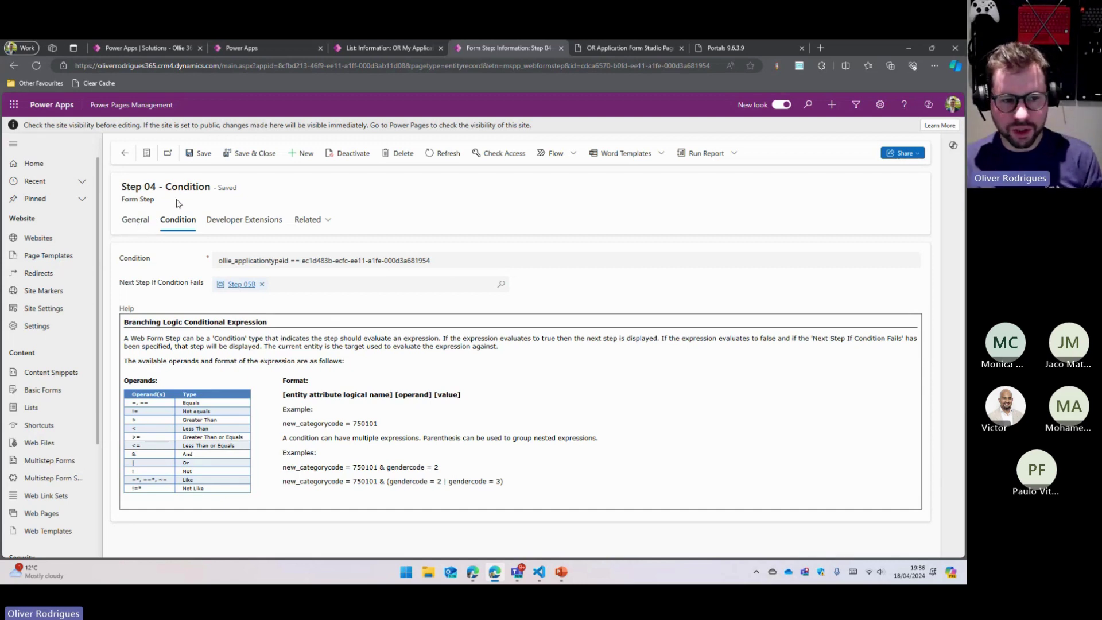
pyautogui.click(141, 221)
pyautogui.tripleClick(130, 199)
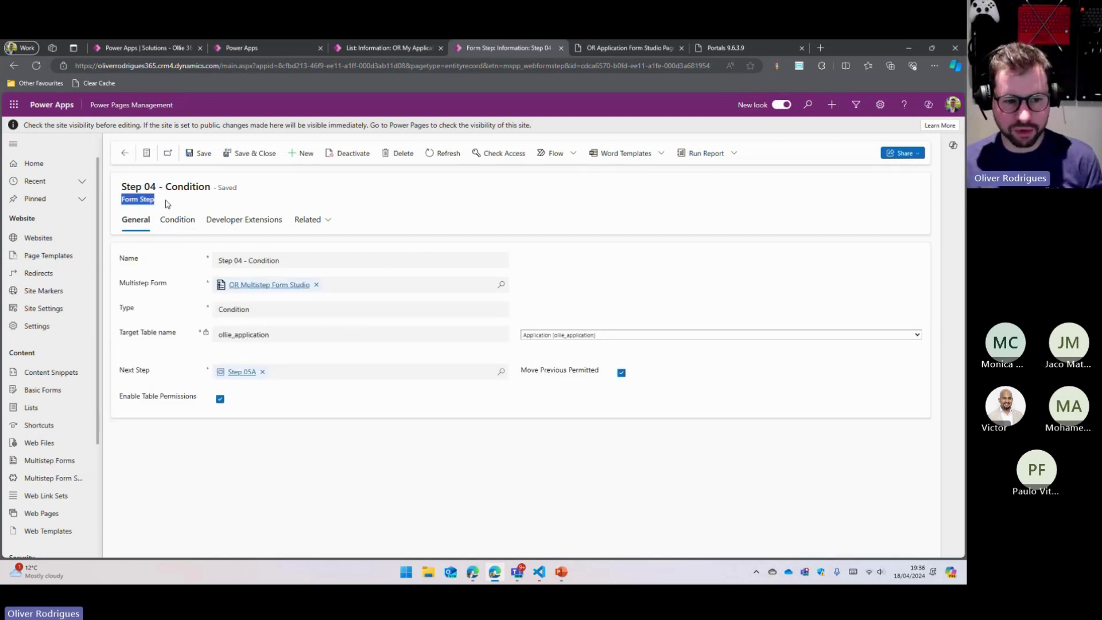
pyautogui.click(179, 228)
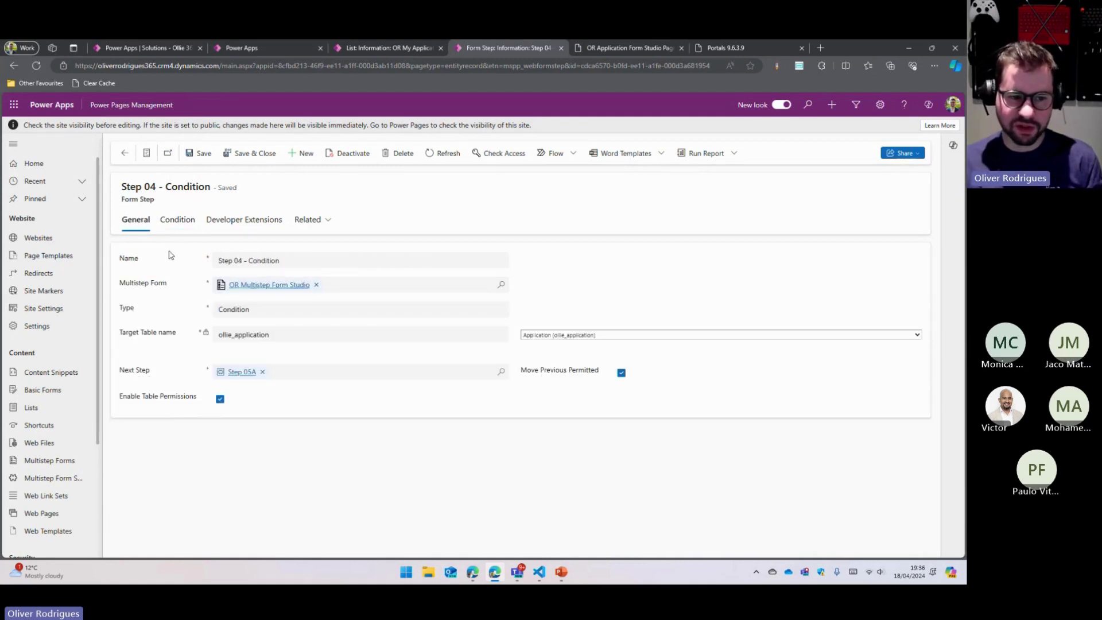
pyautogui.click(180, 220)
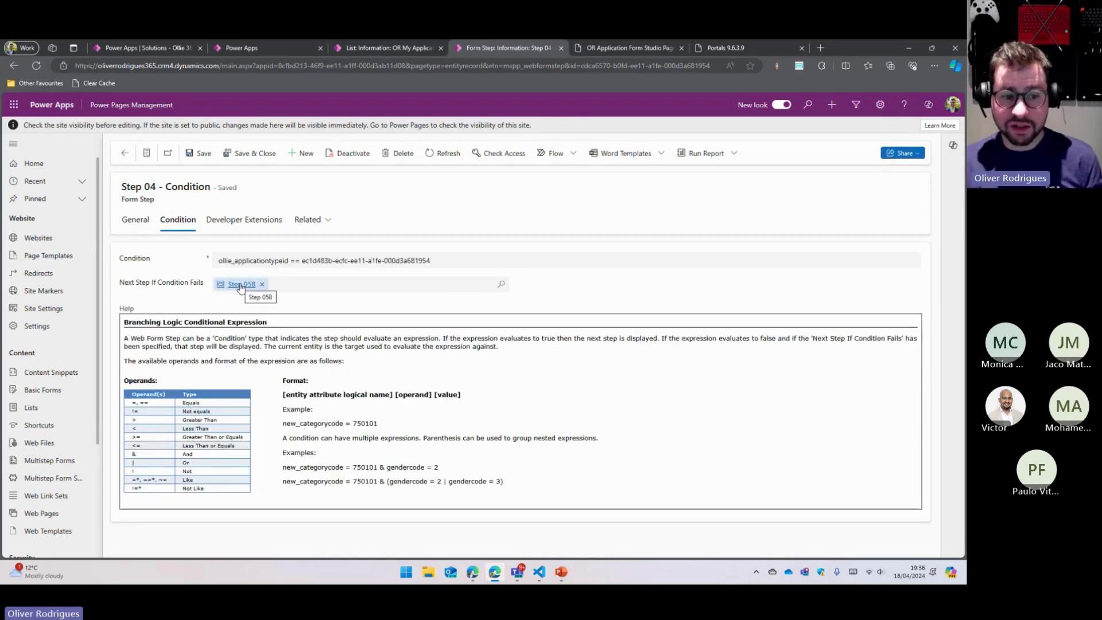
# Step: Check the next step configured for Step 05B, and return through Step 04 - Condition to the OR Multistep Form Studio record
pyautogui.click(241, 285)
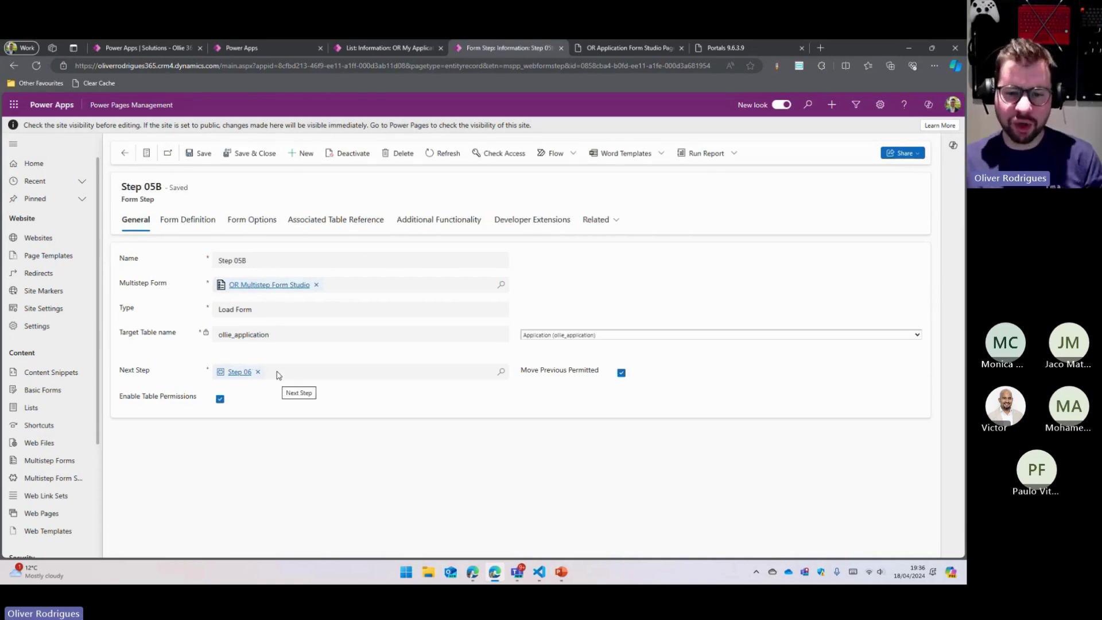
pyautogui.click(13, 66)
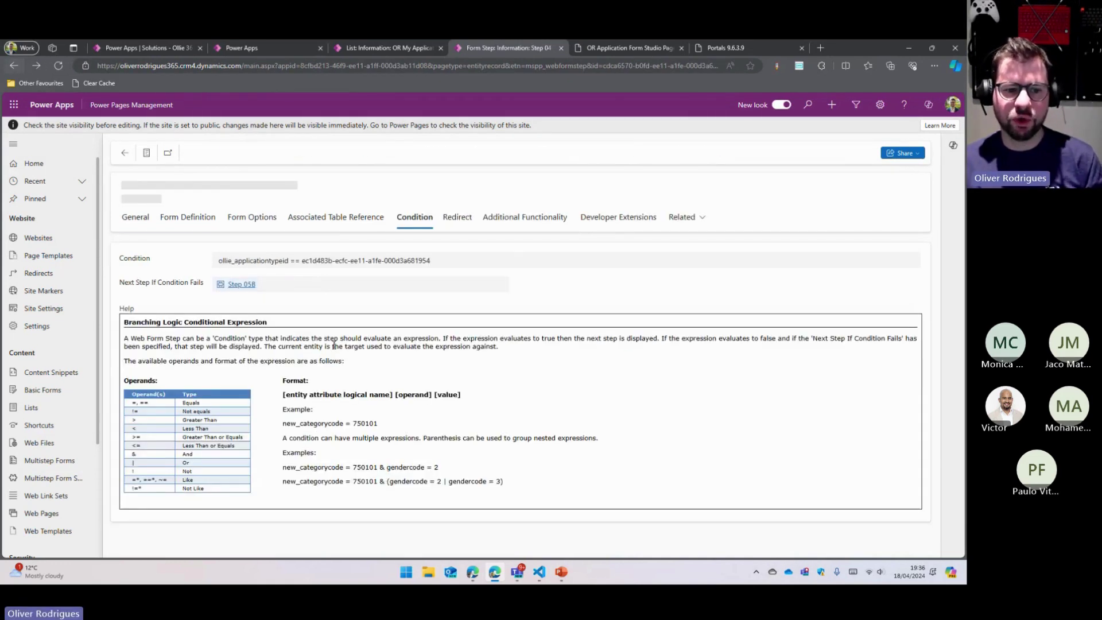
pyautogui.click(252, 261)
pyautogui.doubleClick(255, 261)
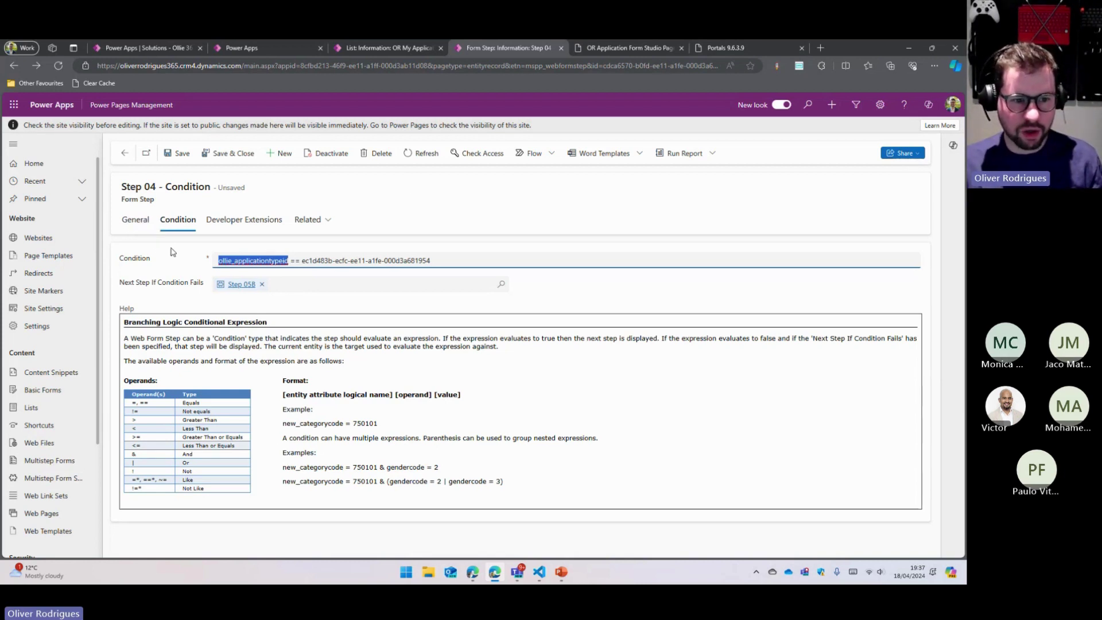
pyautogui.click(135, 219)
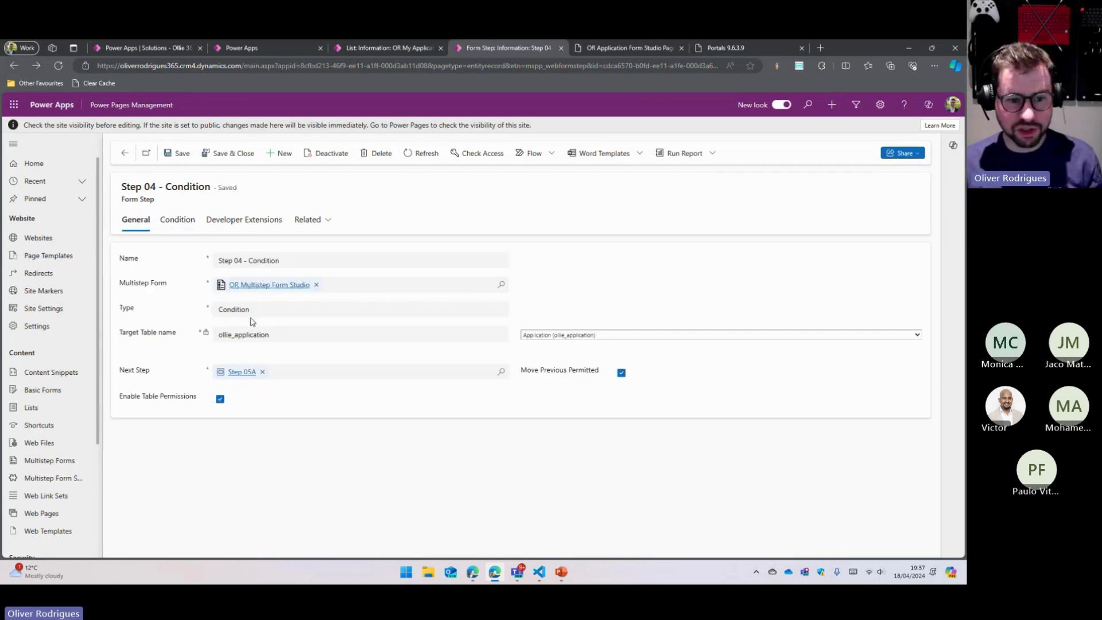
pyautogui.click(275, 285)
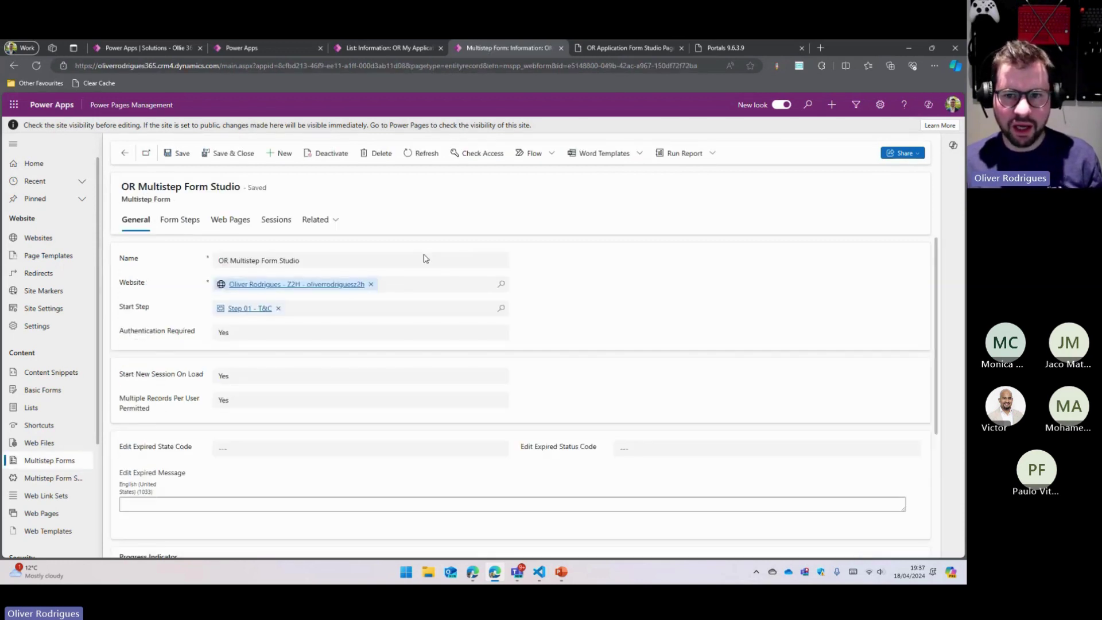
# Step: Duplicate the portal form's browser tab and open the My Applications page in the copy
pyautogui.click(635, 50)
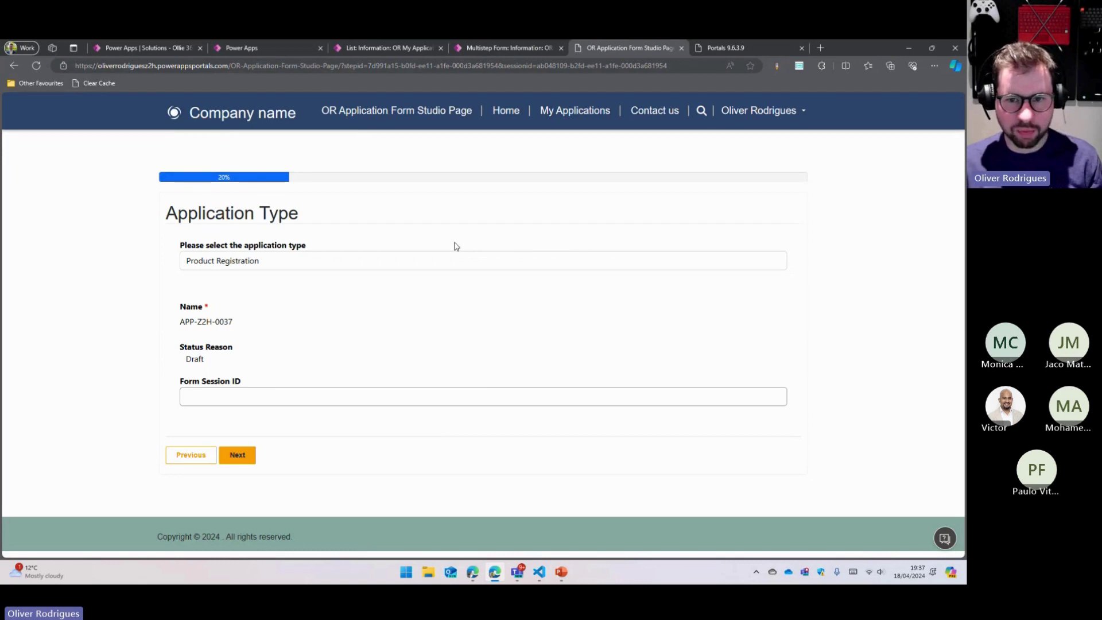
pyautogui.rightClick(648, 51)
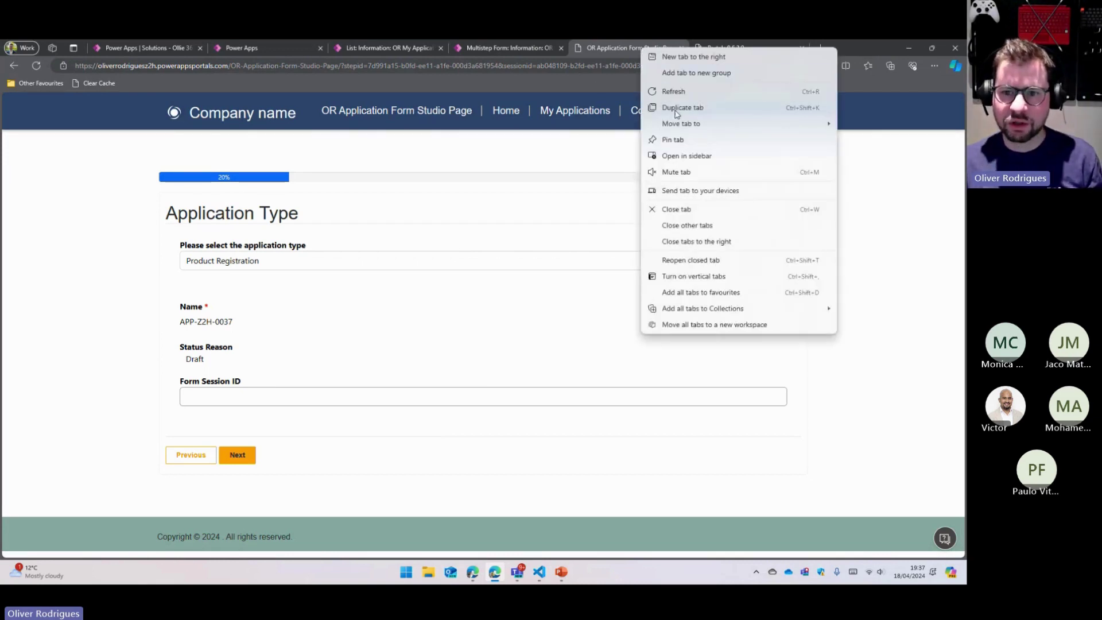
pyautogui.click(675, 109)
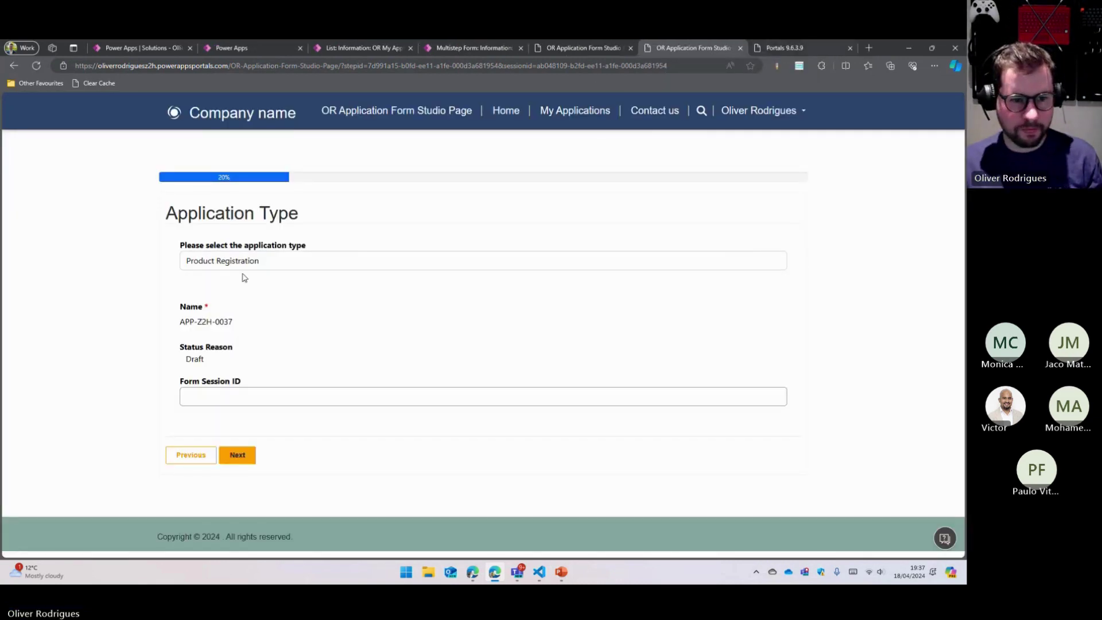
pyautogui.click(586, 124)
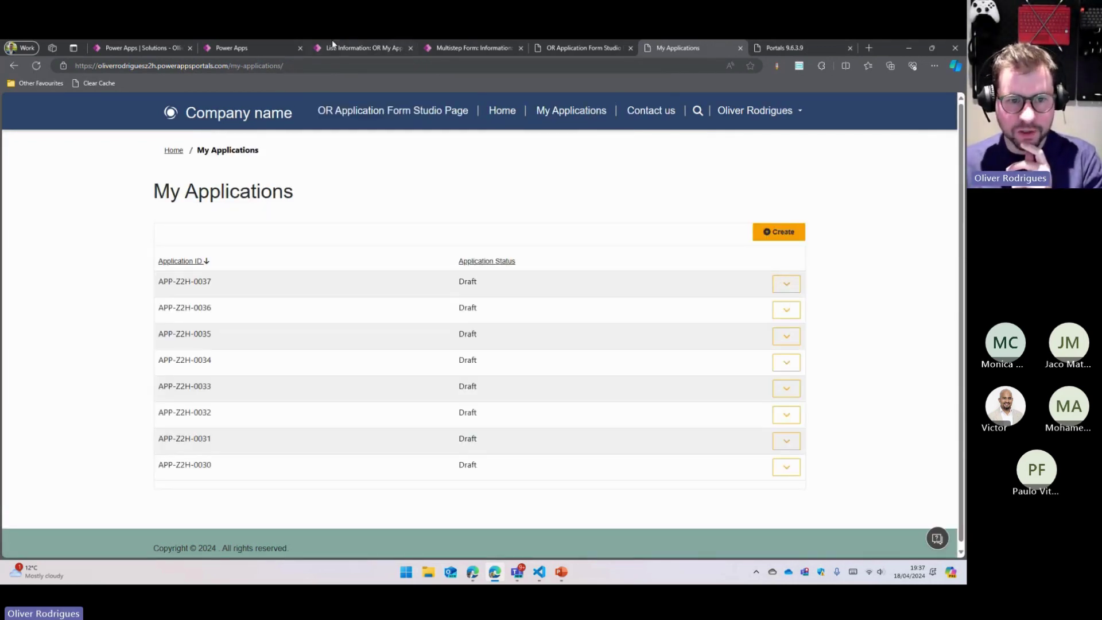
# Step: In OR My Applications List, set the Edit action to redirect to OR Application Form Studio Page
pyautogui.click(367, 50)
pyautogui.click(339, 436)
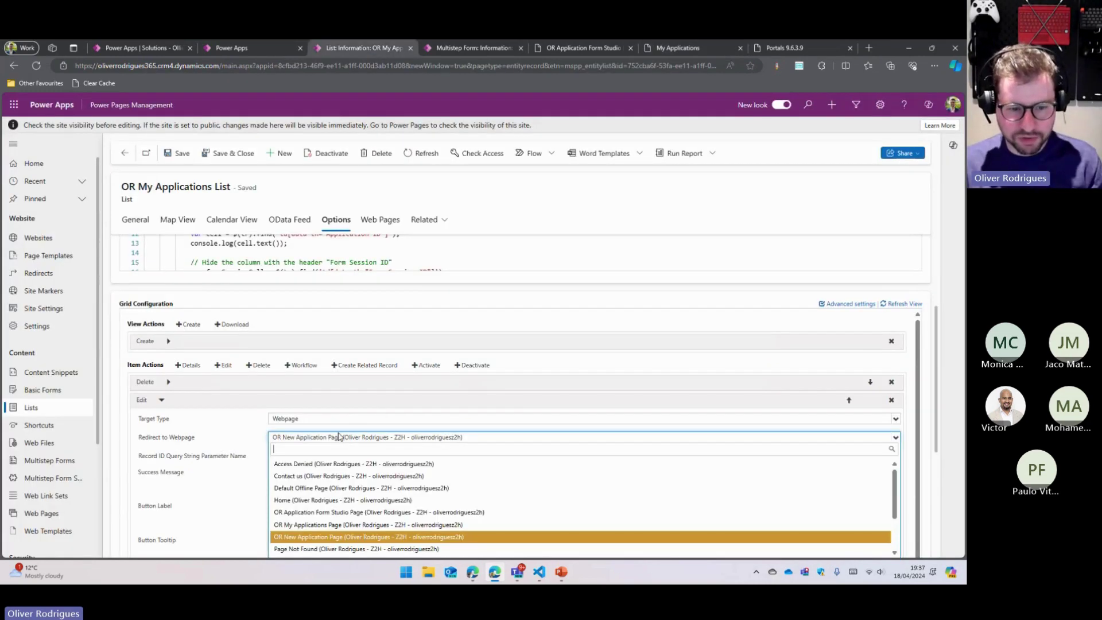
pyautogui.write('or')
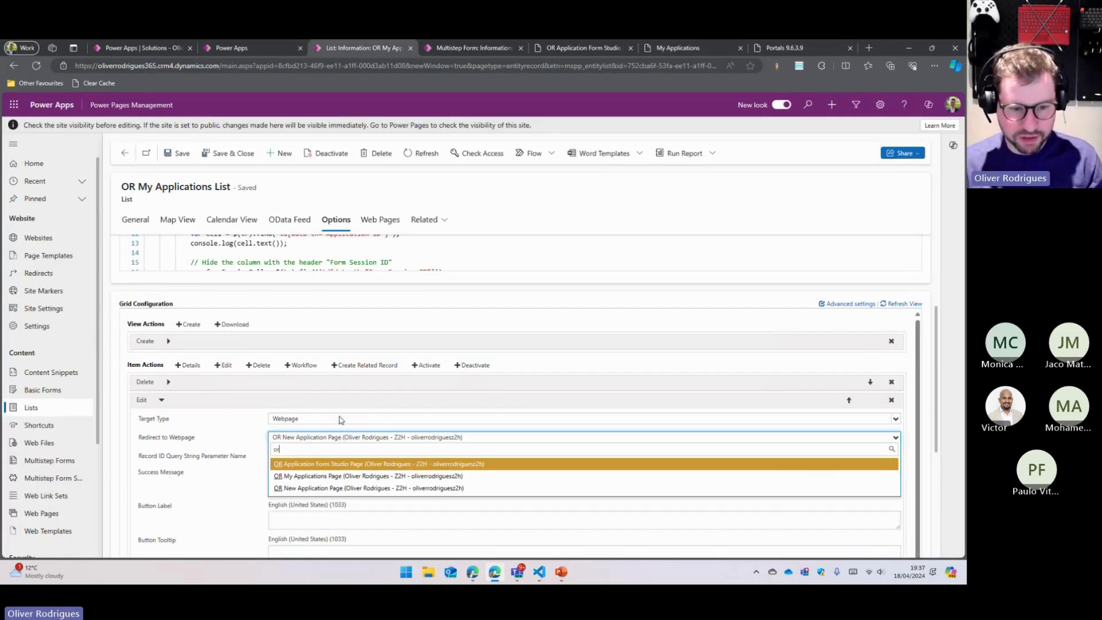
pyautogui.click(324, 468)
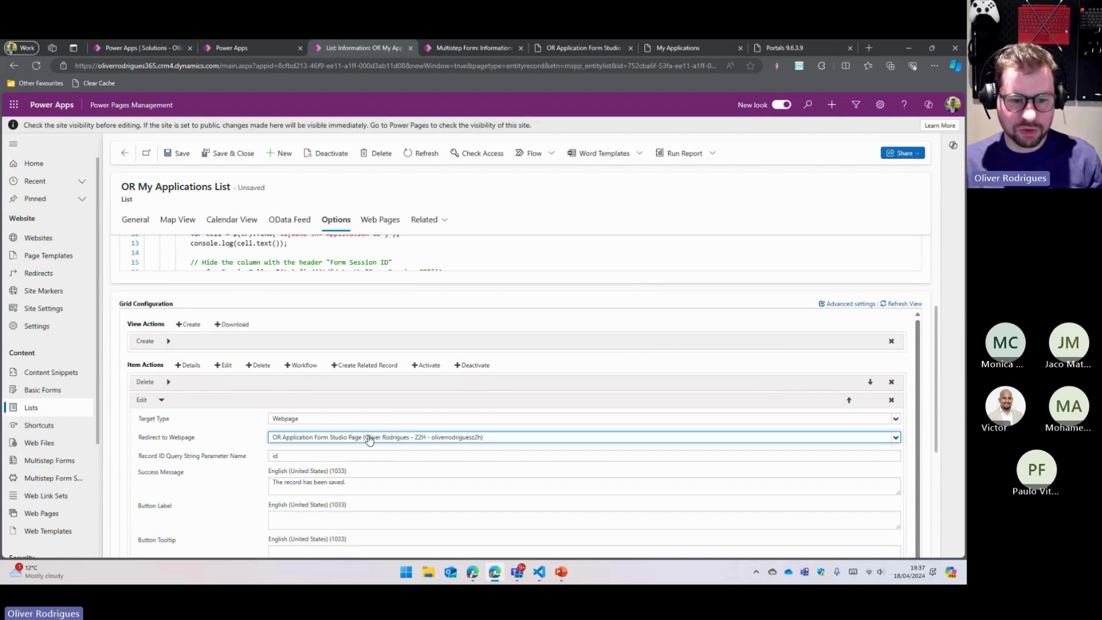
# Step: Set the list's Create action to redirect to OR Application Form Studio Page and save the list
pyautogui.click(169, 343)
pyautogui.click(339, 379)
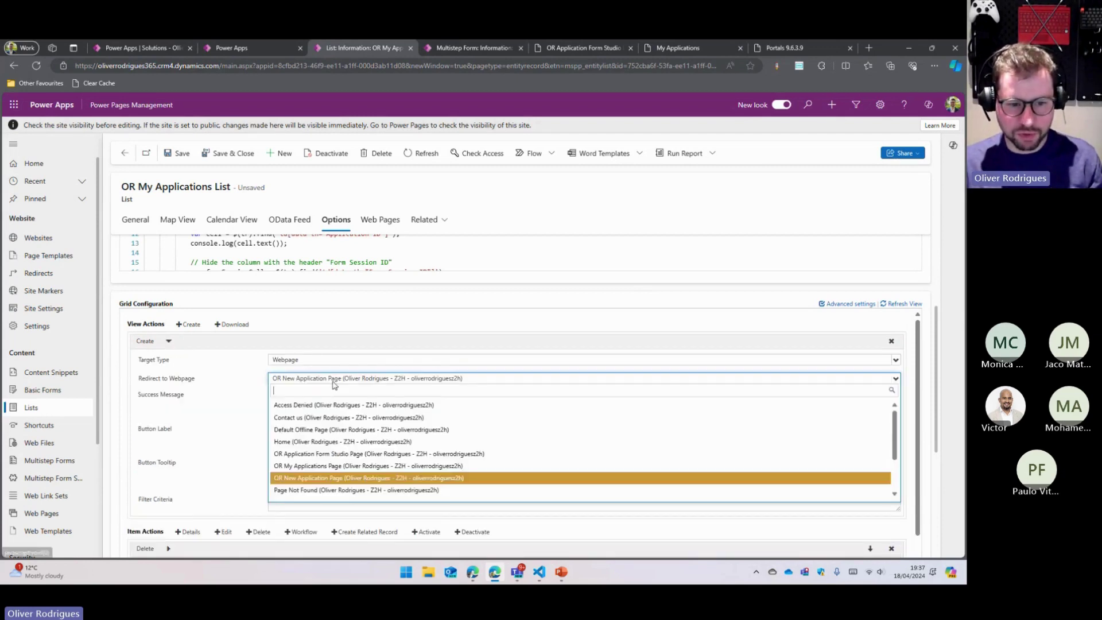
pyautogui.click(344, 453)
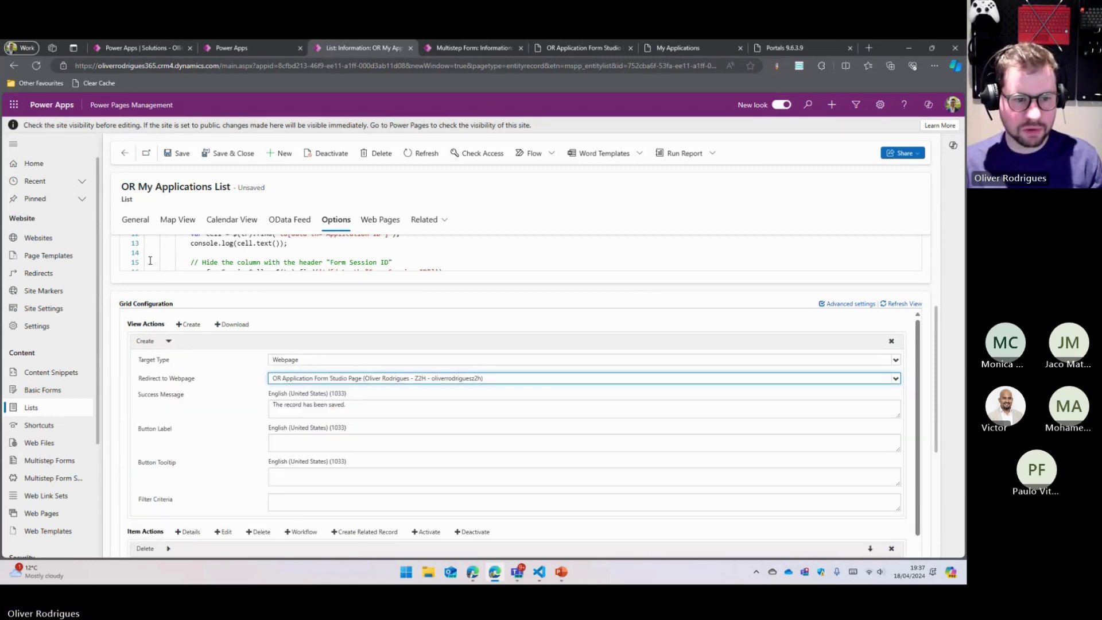
pyautogui.click(175, 154)
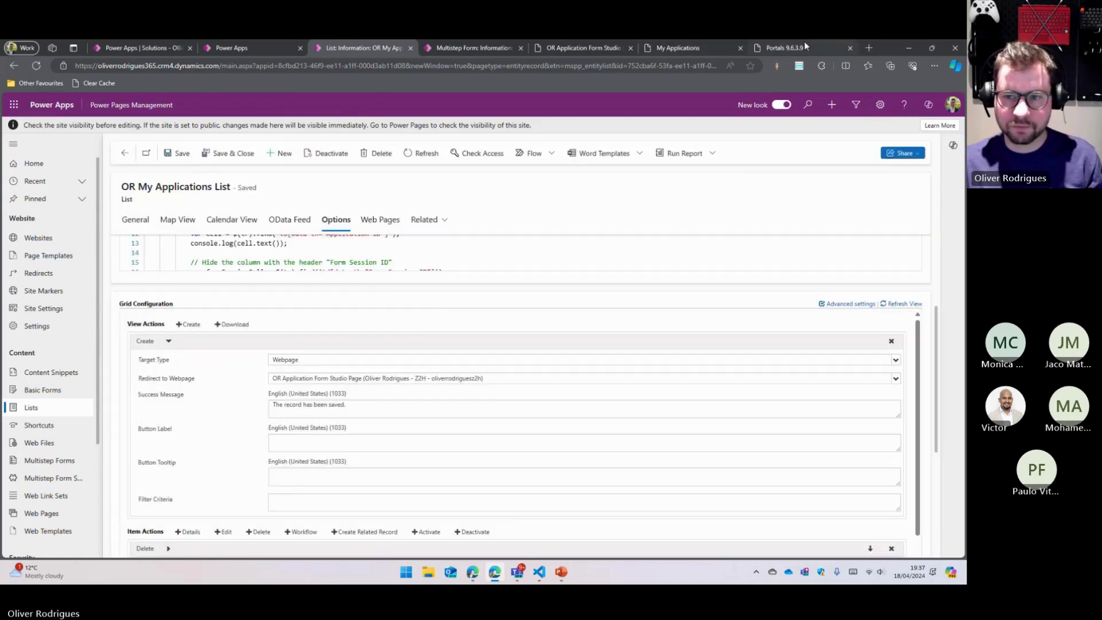
# Step: Clear the portal's cache and return to the My Applications page
pyautogui.click(804, 46)
pyautogui.click(219, 293)
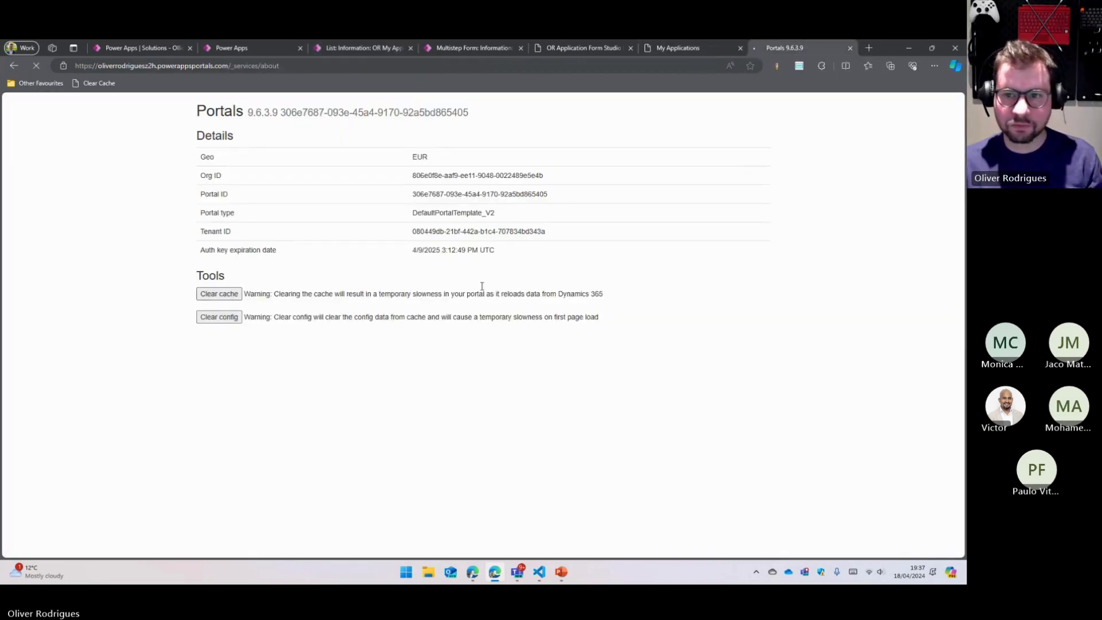
pyautogui.click(695, 48)
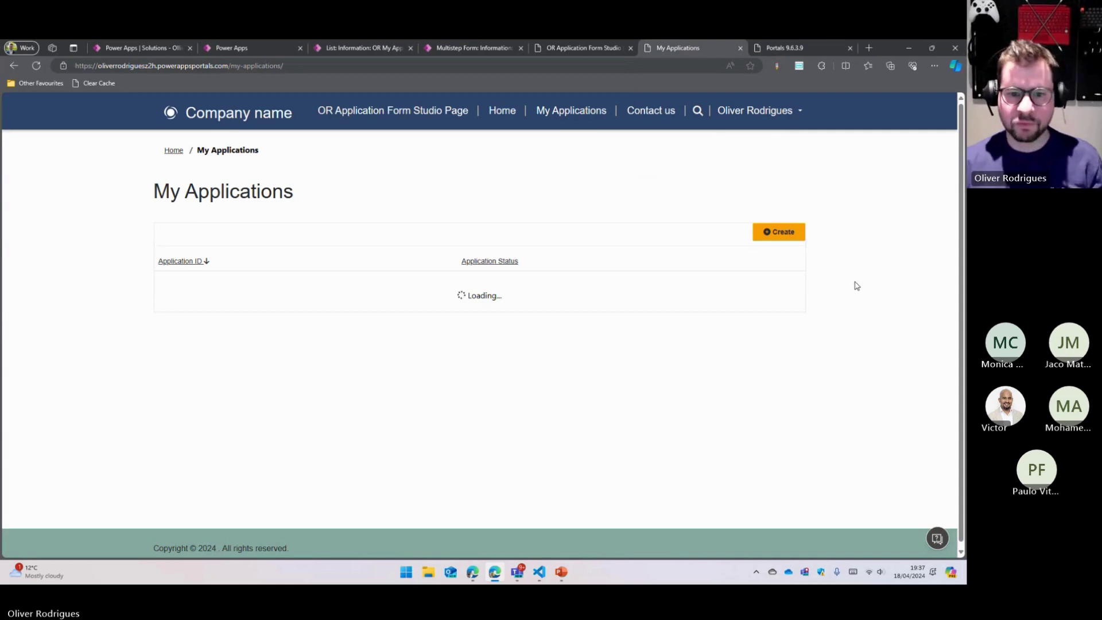
# Step: Create a new application from the My Applications list, accept its terms and conditions, and continue to Step 02
pyautogui.click(338, 50)
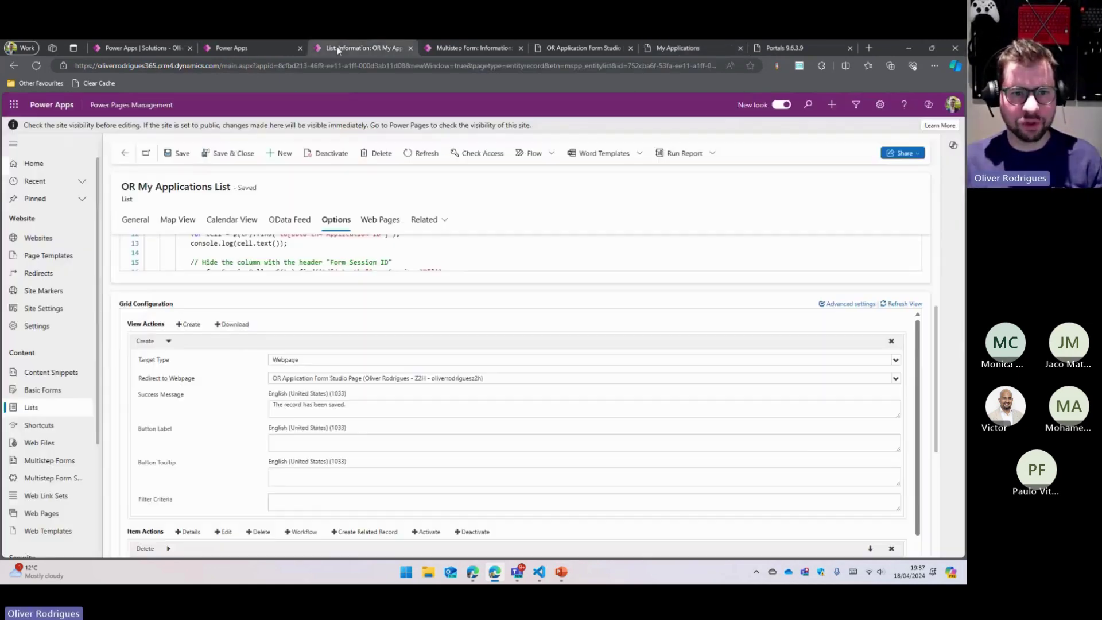
pyautogui.hotkey('ctrl', 'Tab')
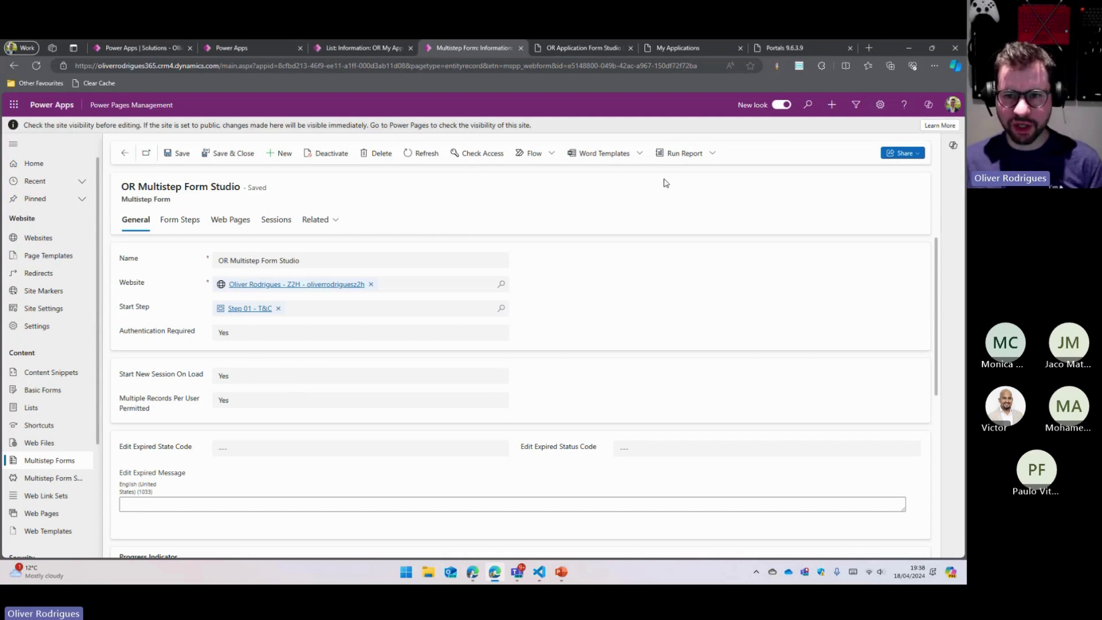
pyautogui.click(700, 48)
pyautogui.click(779, 238)
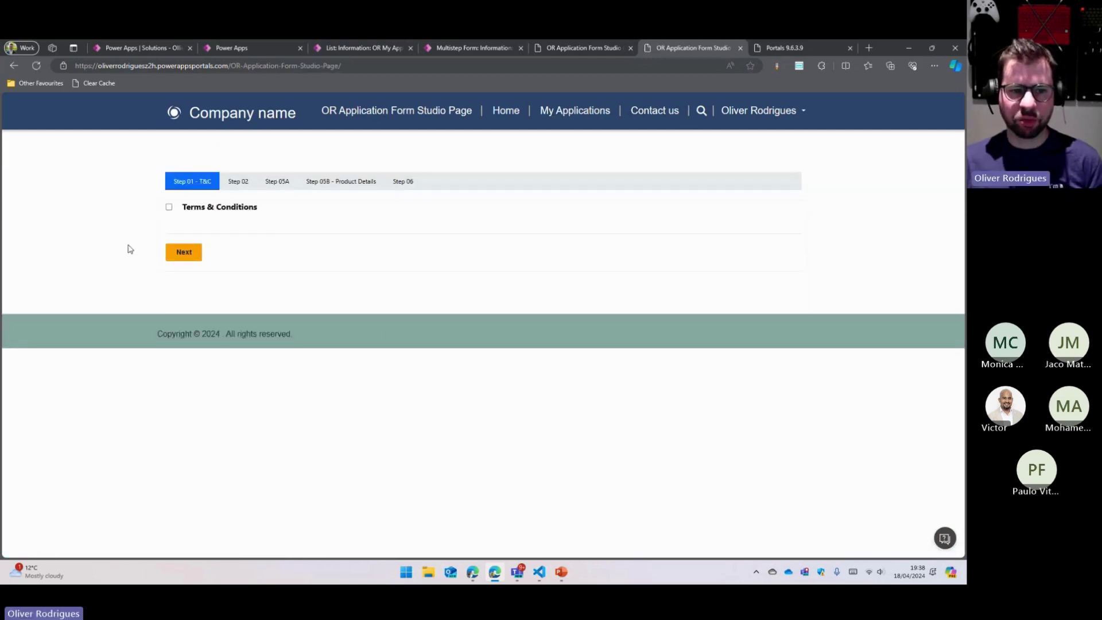
pyautogui.click(169, 207)
pyautogui.click(192, 255)
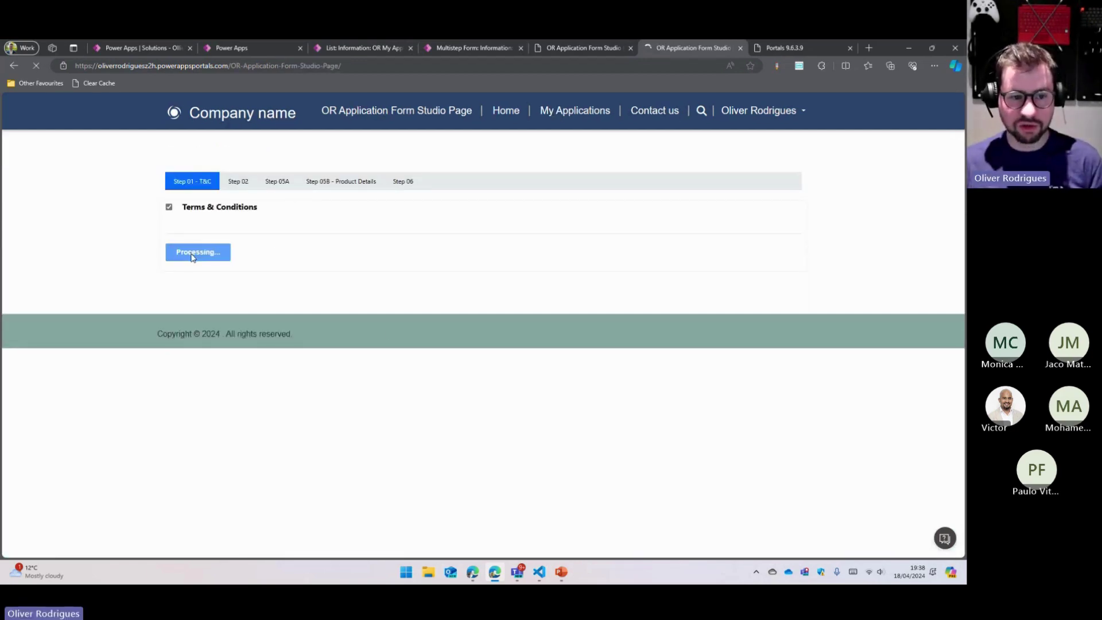
# Step: Set the application type to Conditional Registration, copy the numeric suffix of the application's Name, and continue to Step 05A
pyautogui.click(241, 272)
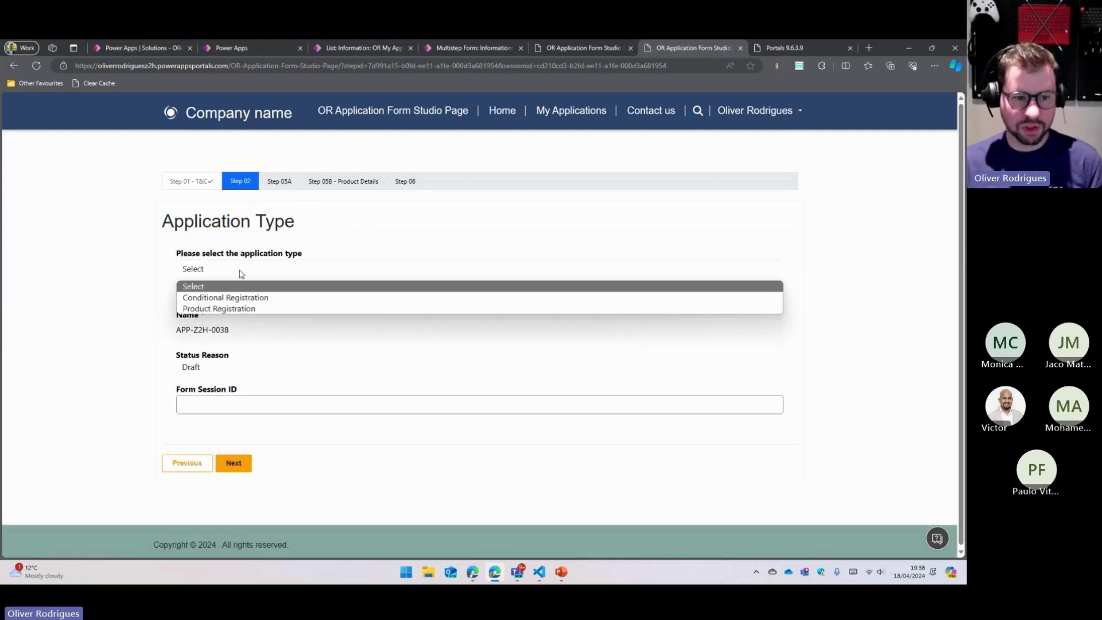
pyautogui.click(219, 297)
pyautogui.doubleClick(219, 330)
pyautogui.hotkey('ctrl', 'c')
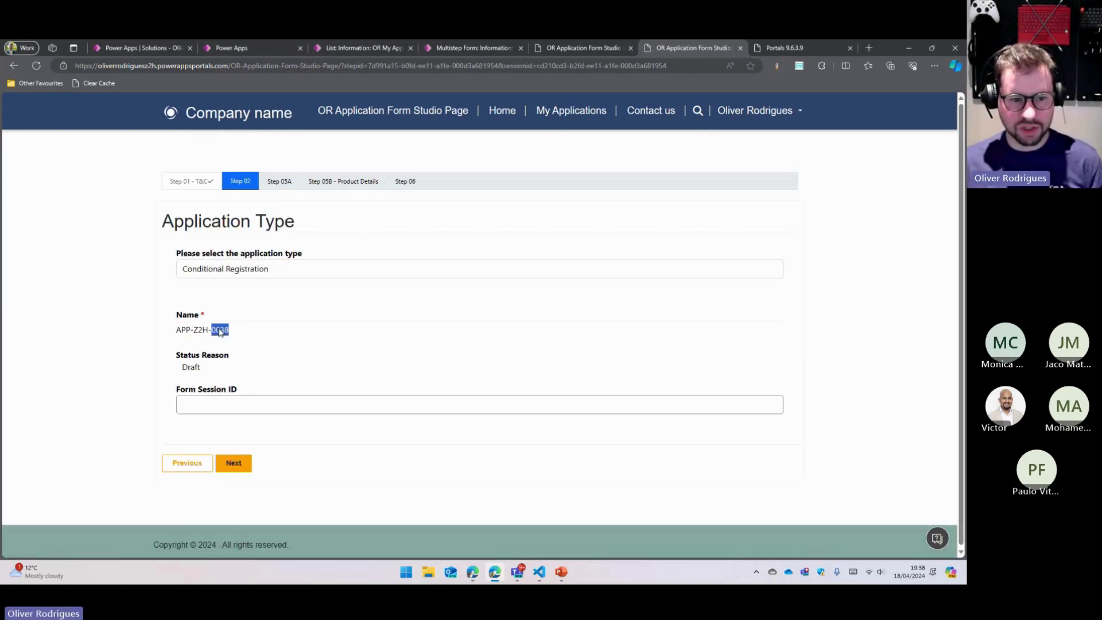
pyautogui.click(231, 461)
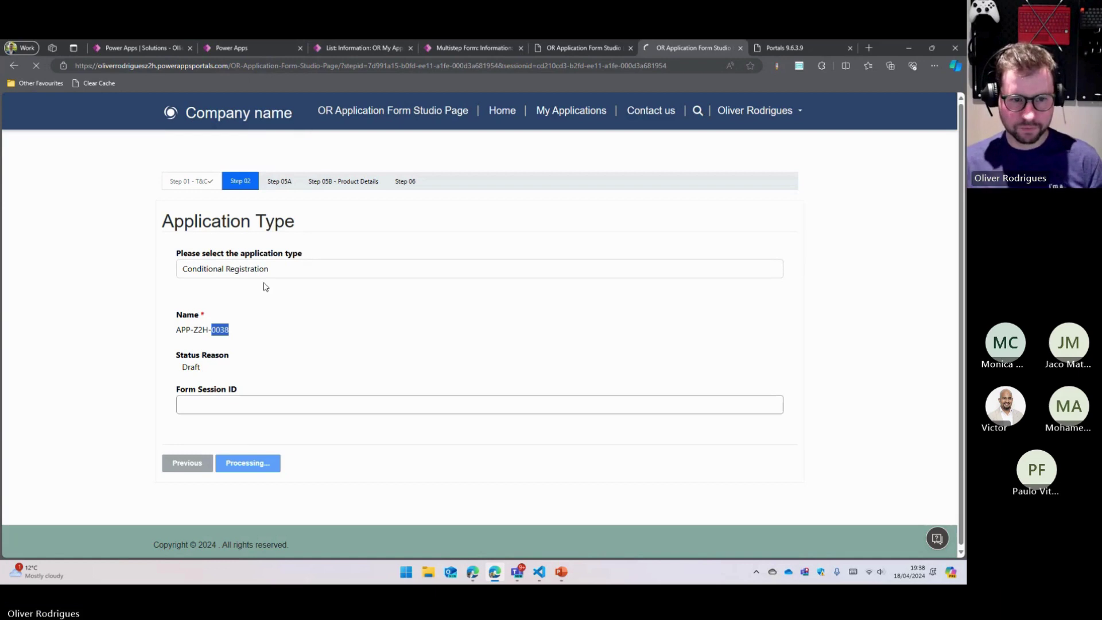
# Step: Fill the Conditional Step text with "App - 0038" using the copied suffix, and continue to Product Details
pyautogui.click(278, 274)
pyautogui.hotkey('ctrl', 'v')
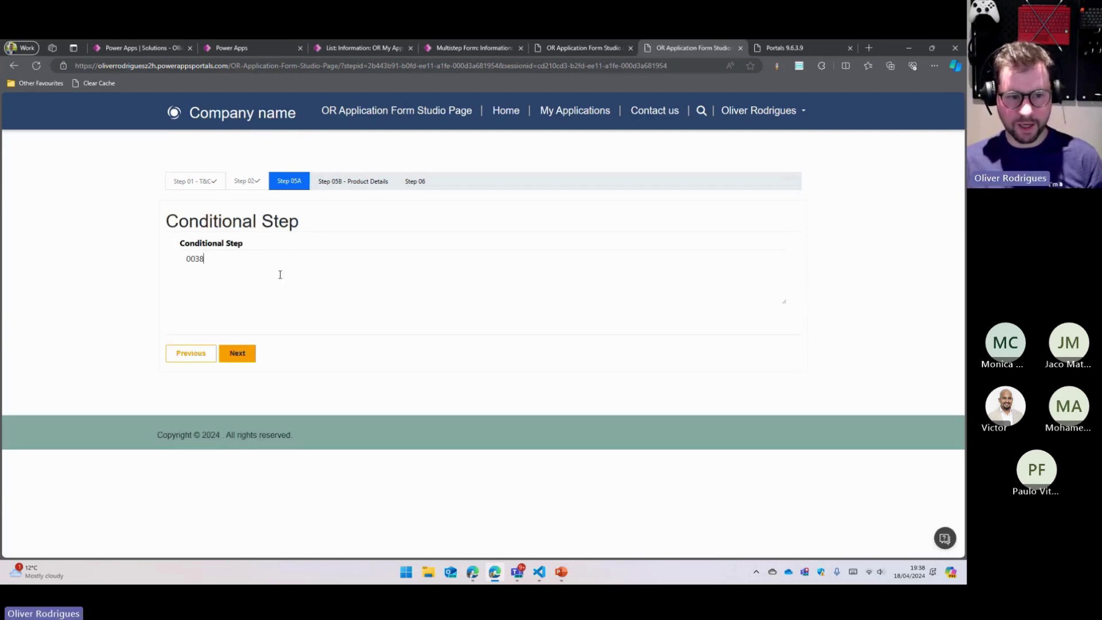
pyautogui.press('Home')
pyautogui.write('App -')
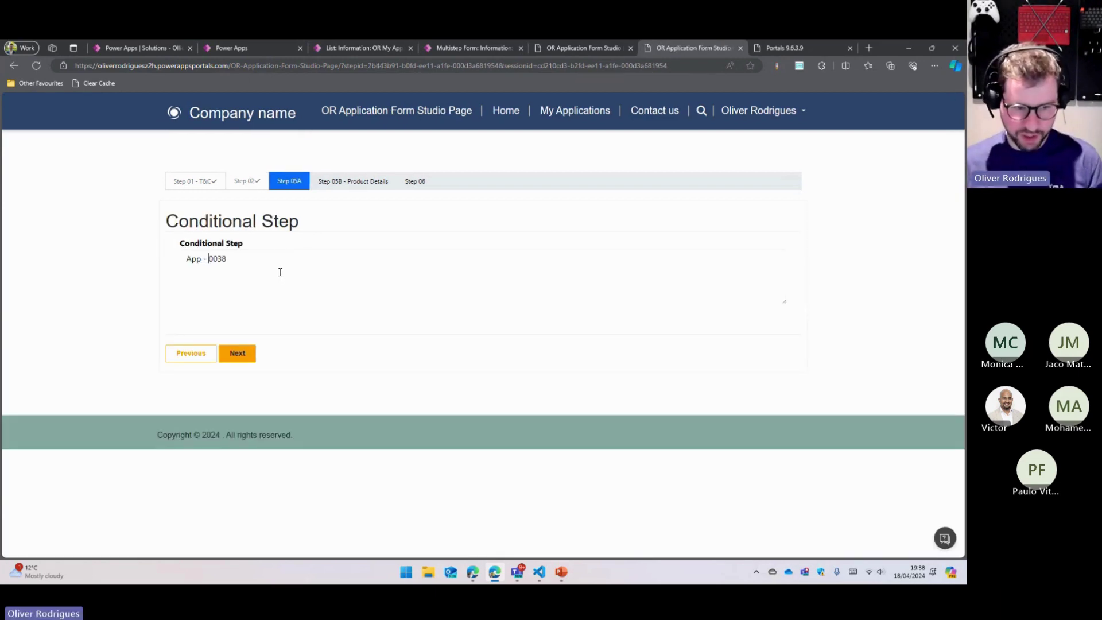
pyautogui.click(241, 354)
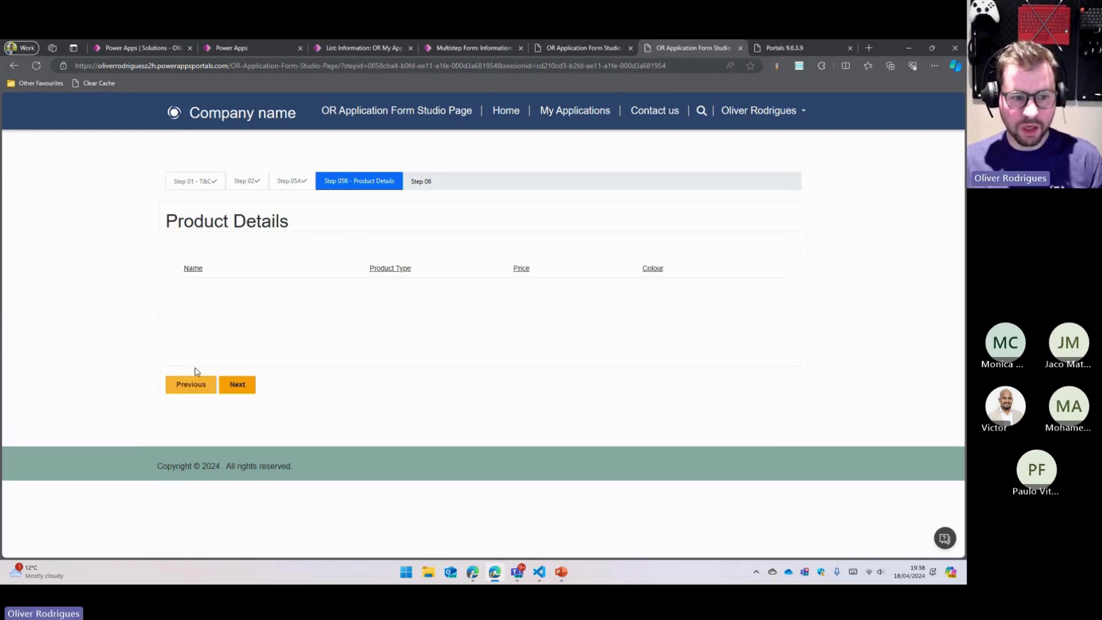
# Step: Go back from Product Details to Step 05A and check the text stored in the Conditional Step field
pyautogui.click(200, 389)
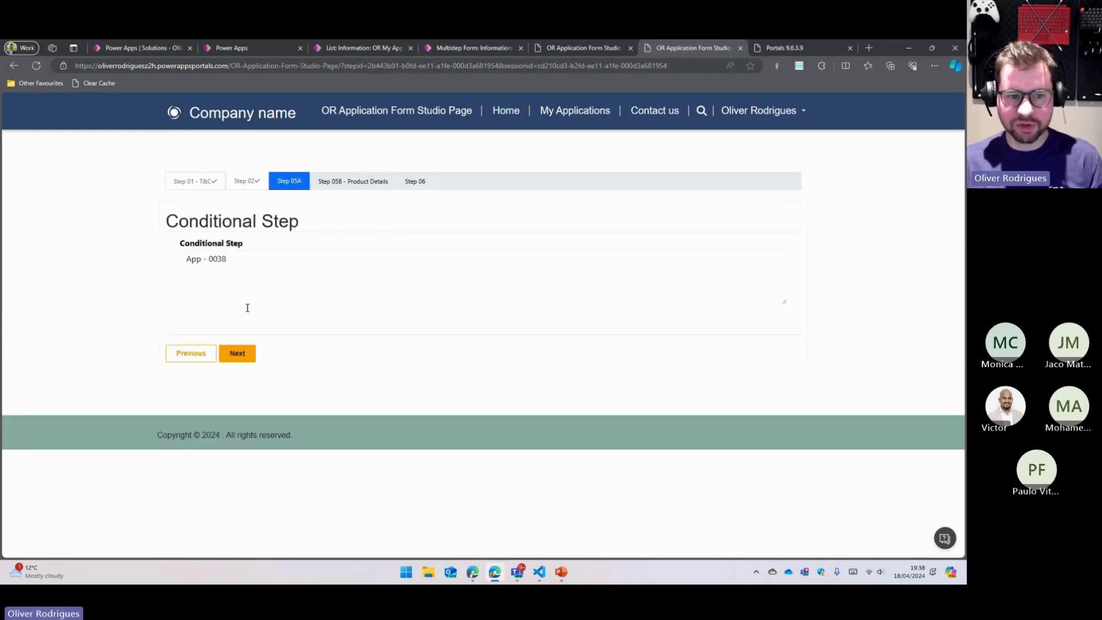
pyautogui.moveTo(267, 271); pyautogui.dragTo(136, 239)
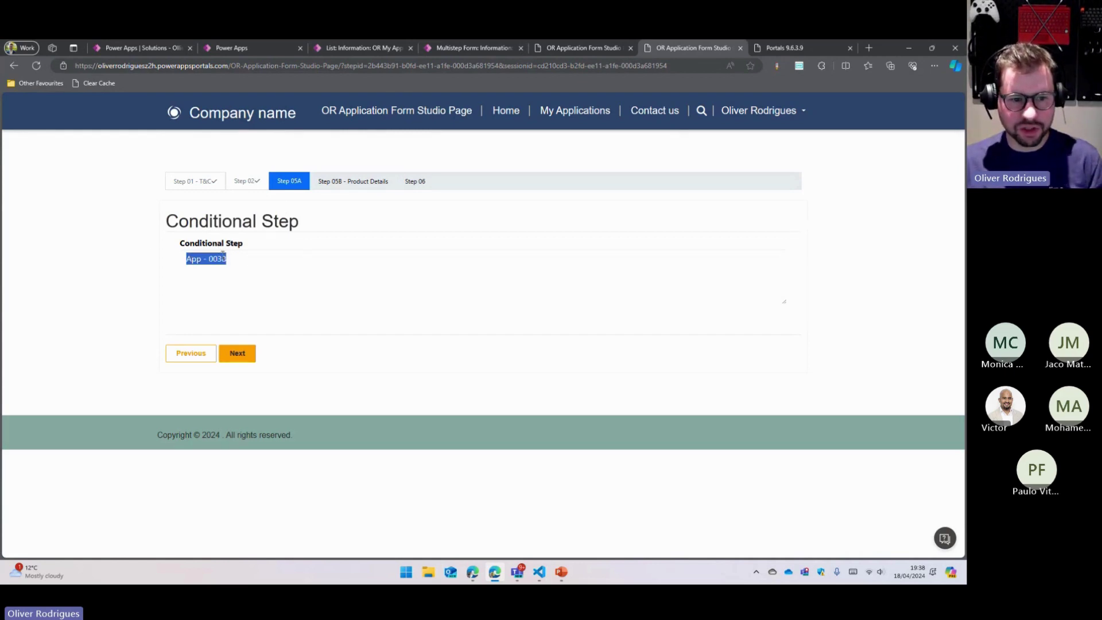
pyautogui.moveTo(224, 255); pyautogui.dragTo(210, 259)
pyautogui.click(290, 180)
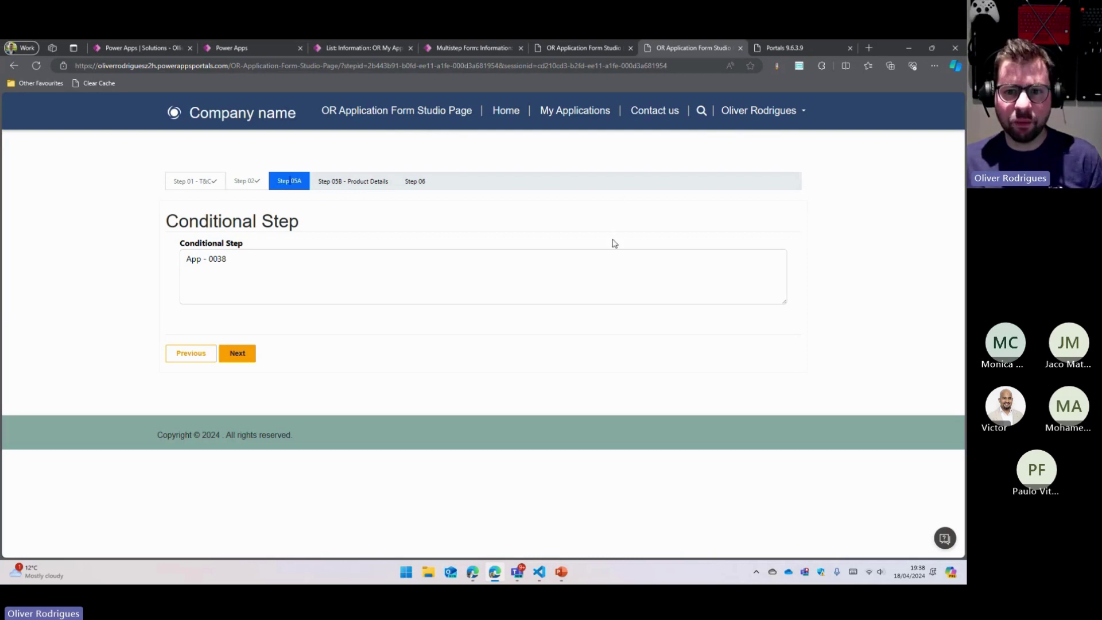
# Step: Review the Edit action's redirect page and record ID parameter in OR My Applications List, and return to the portal form
pyautogui.click(363, 49)
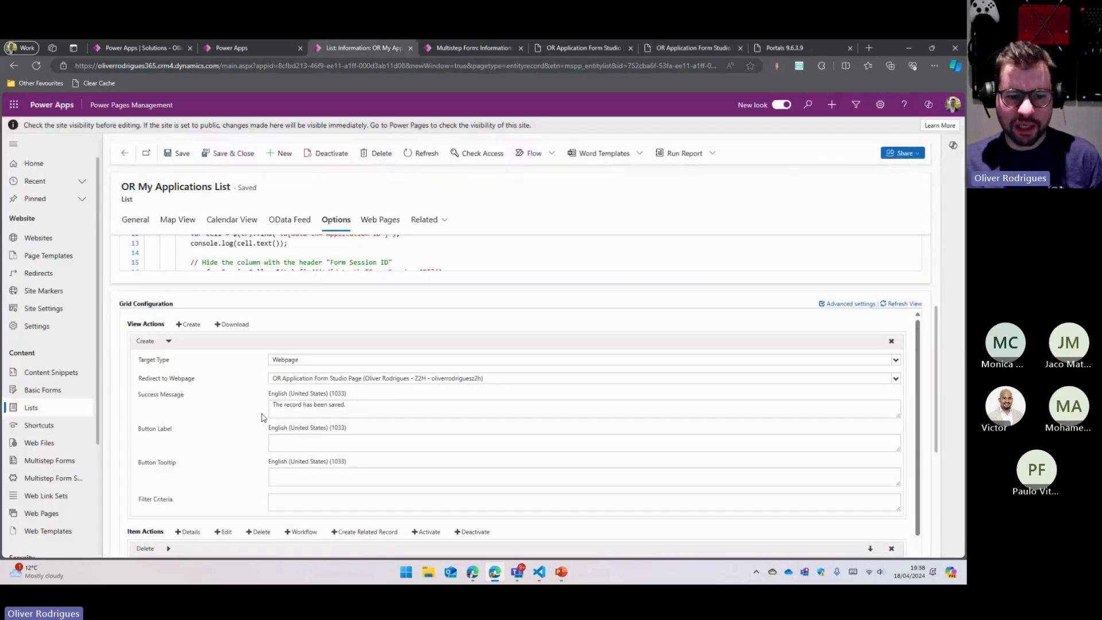
pyautogui.click(169, 342)
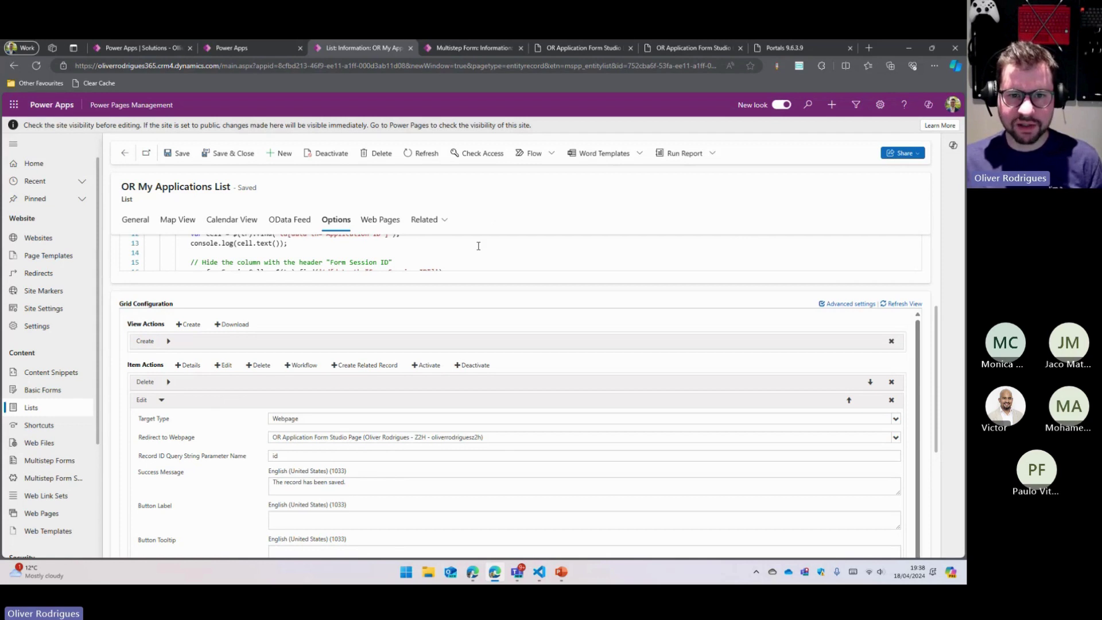
pyautogui.hotkey('ctrl', 'Tab')
pyautogui.hotkey('ctrl', 'Tab')
pyautogui.hotkey('ctrl', 'Tab')
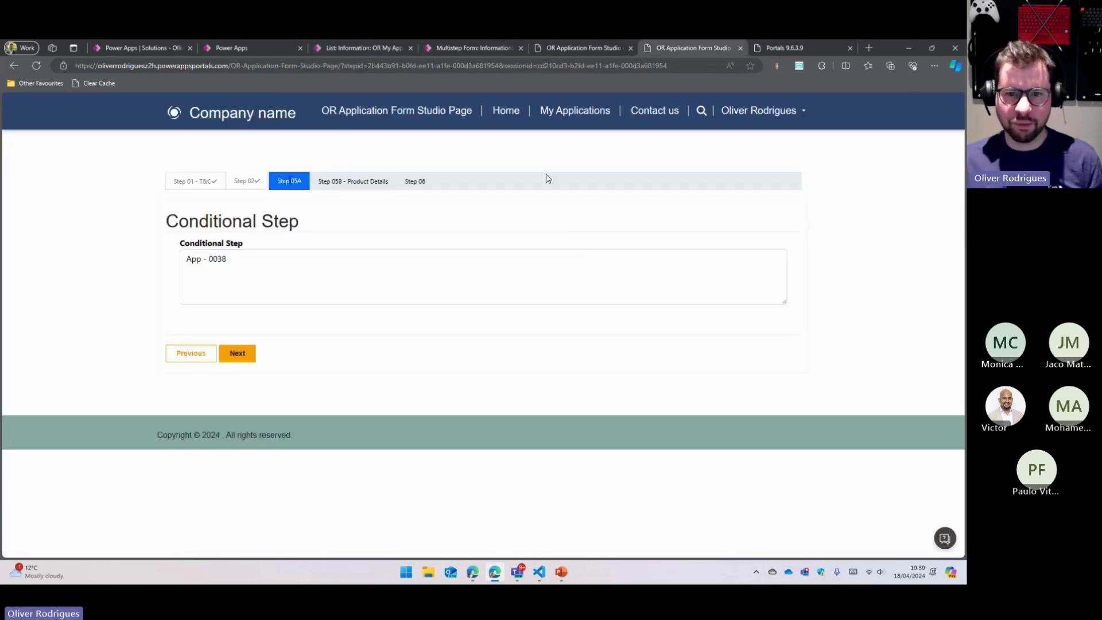
# Step: Open My Applications in a new browser tab and open application APP-Z2H-0038 for editing
pyautogui.click(574, 111)
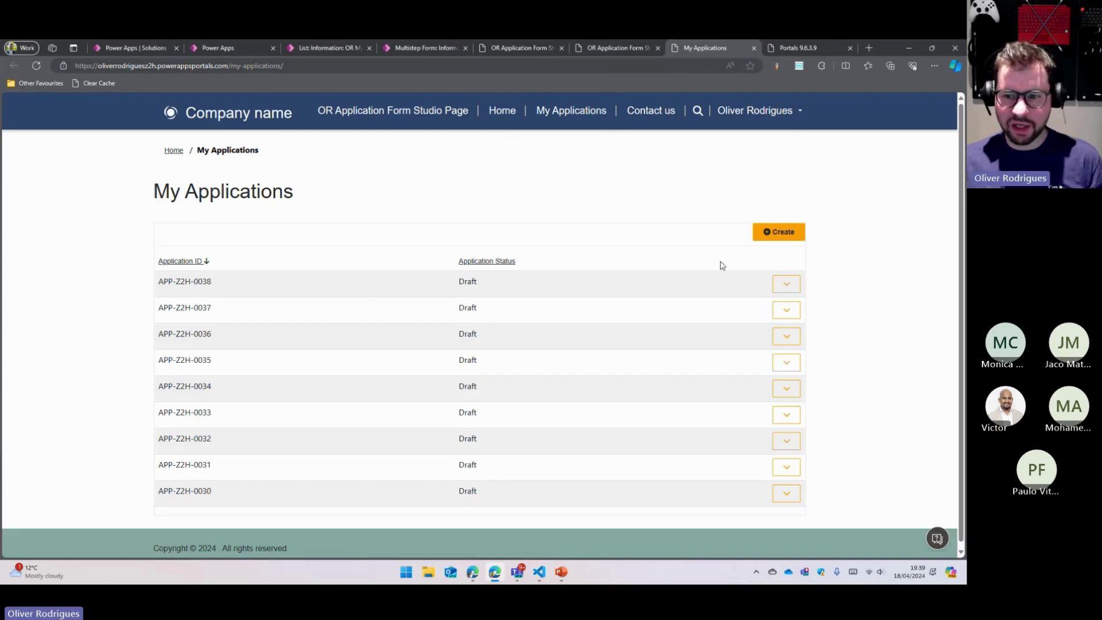
pyautogui.click(786, 283)
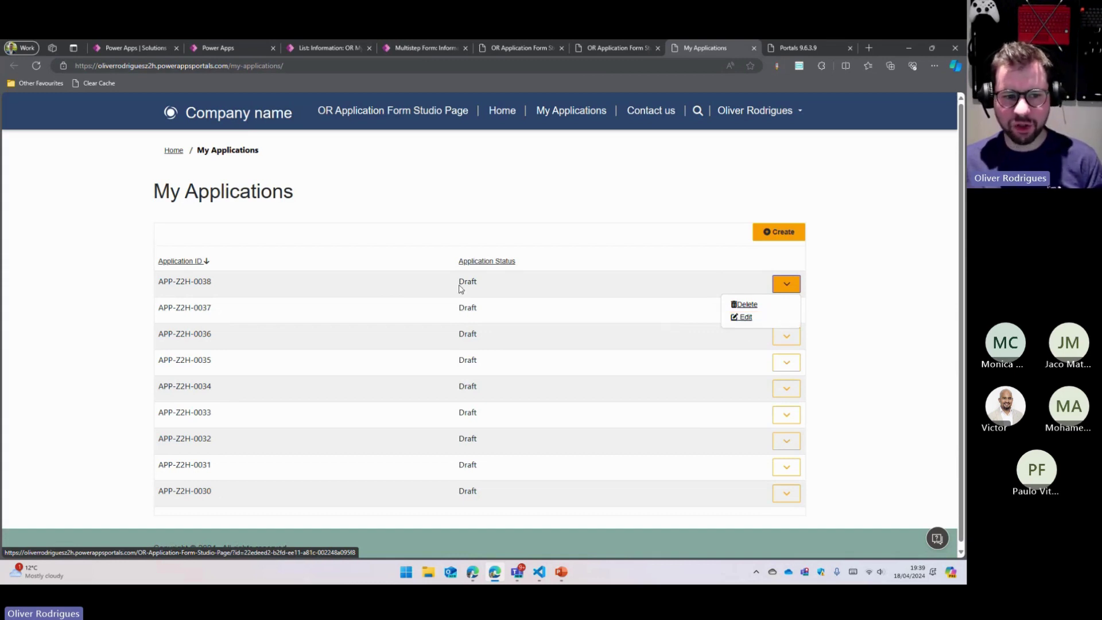
pyautogui.moveTo(156, 280); pyautogui.dragTo(210, 281)
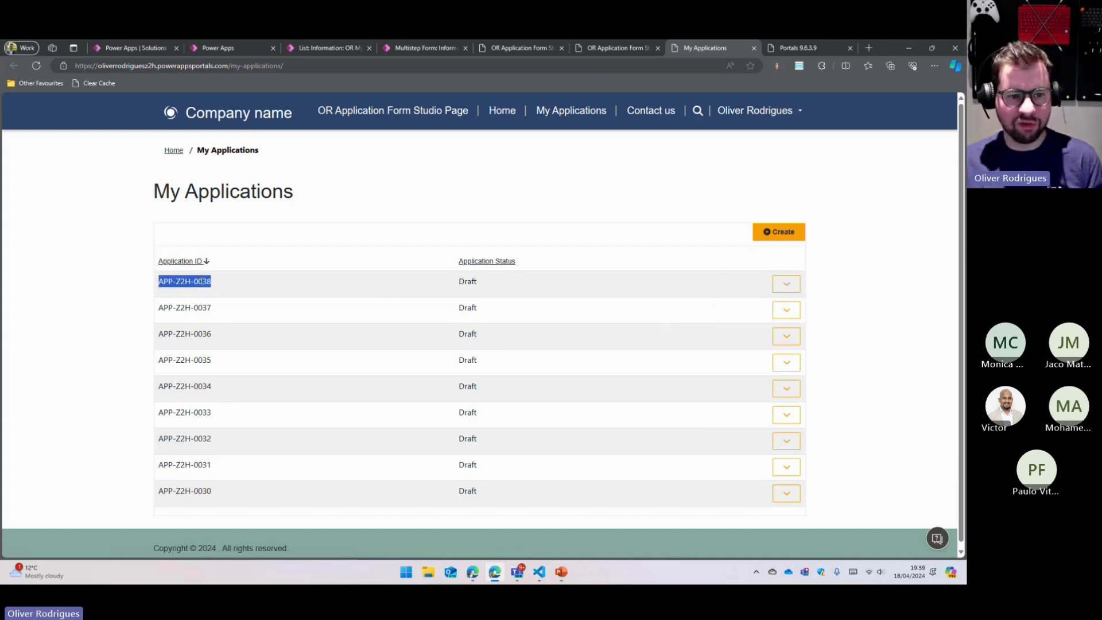
pyautogui.click(785, 283)
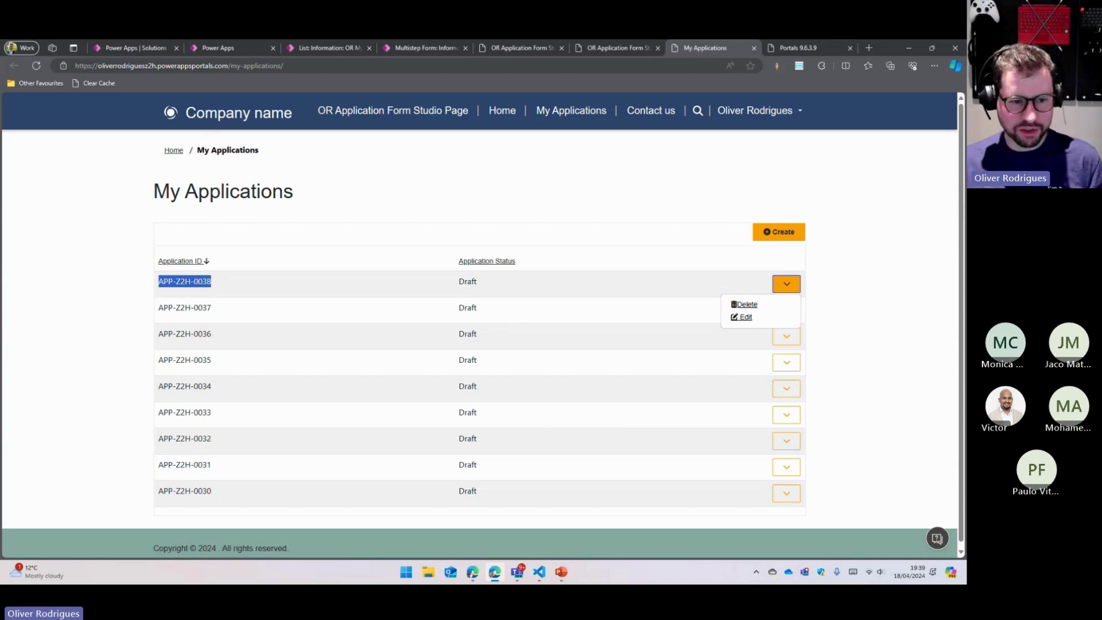
pyautogui.doubleClick(202, 281)
pyautogui.click(786, 283)
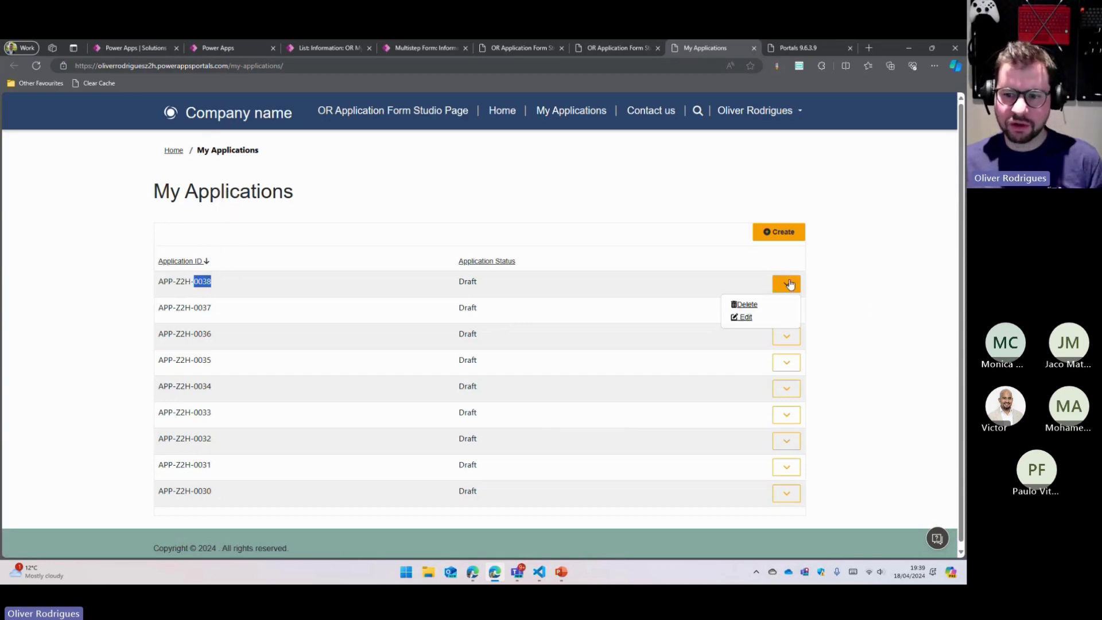
pyautogui.click(746, 318)
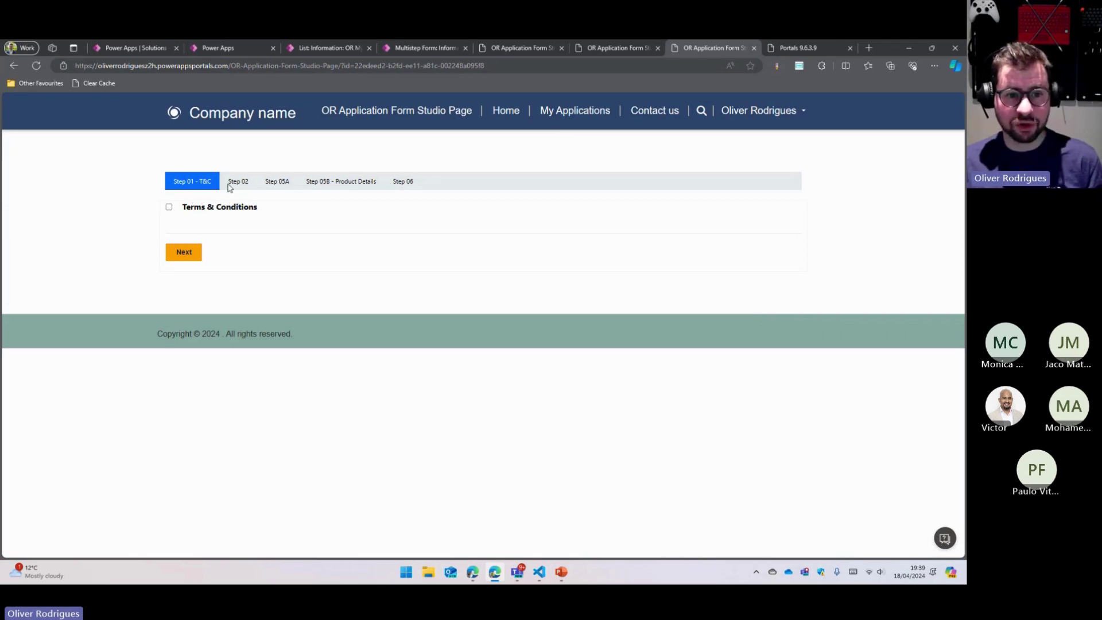
# Step: Accept the terms in the edit session, continue to Step 02, and compare its application number with the original application's Conditional Step text
pyautogui.click(169, 207)
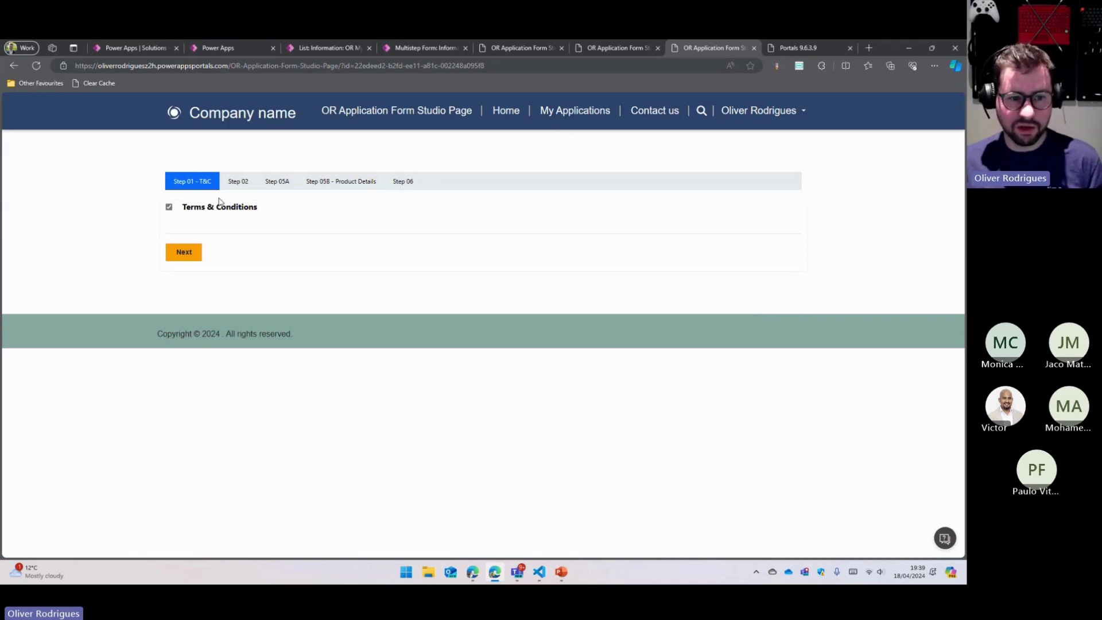
pyautogui.click(179, 253)
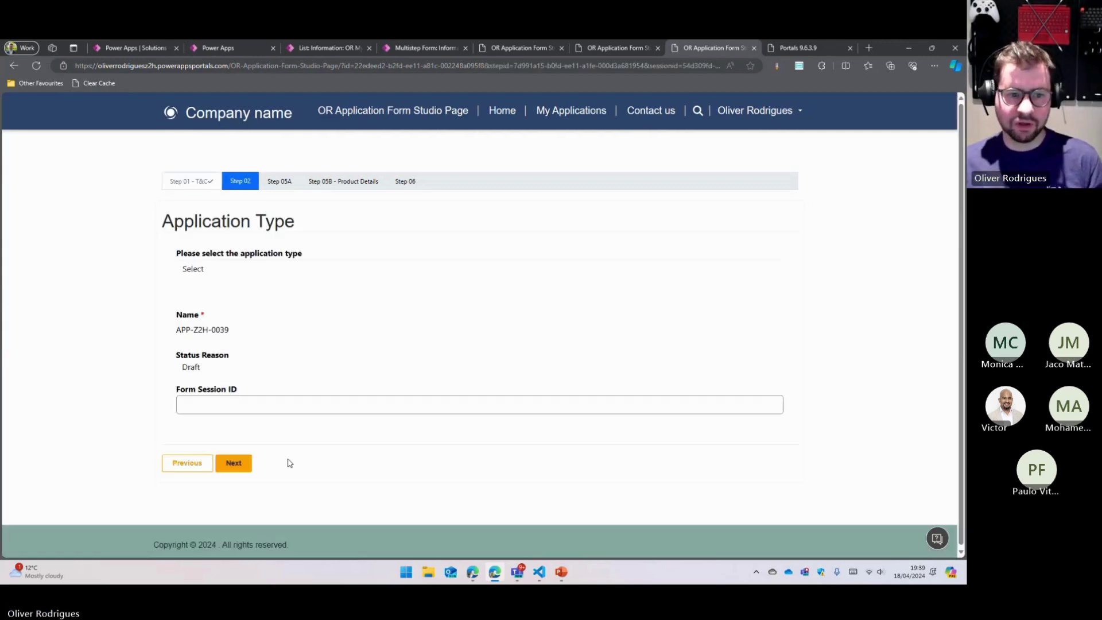
pyautogui.doubleClick(218, 330)
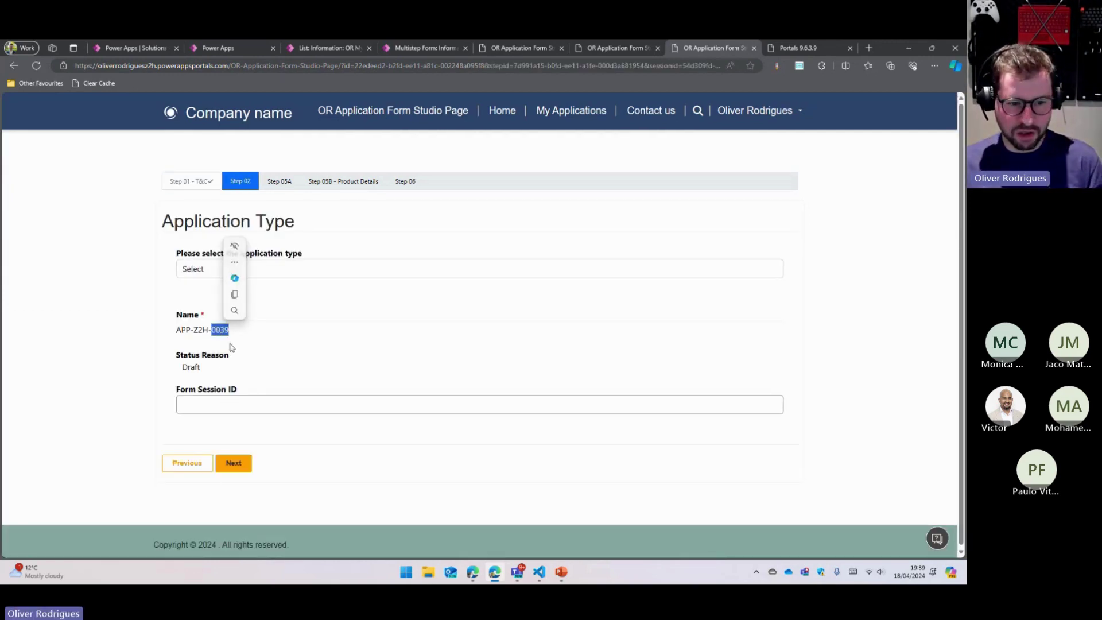
pyautogui.click(616, 49)
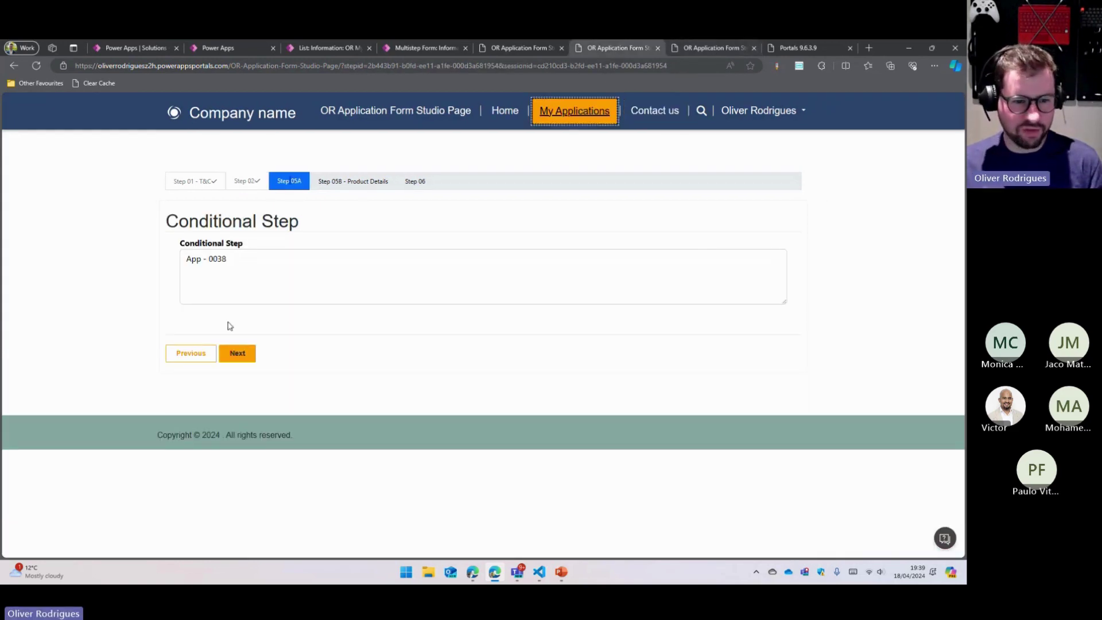
pyautogui.doubleClick(218, 258)
pyautogui.click(718, 49)
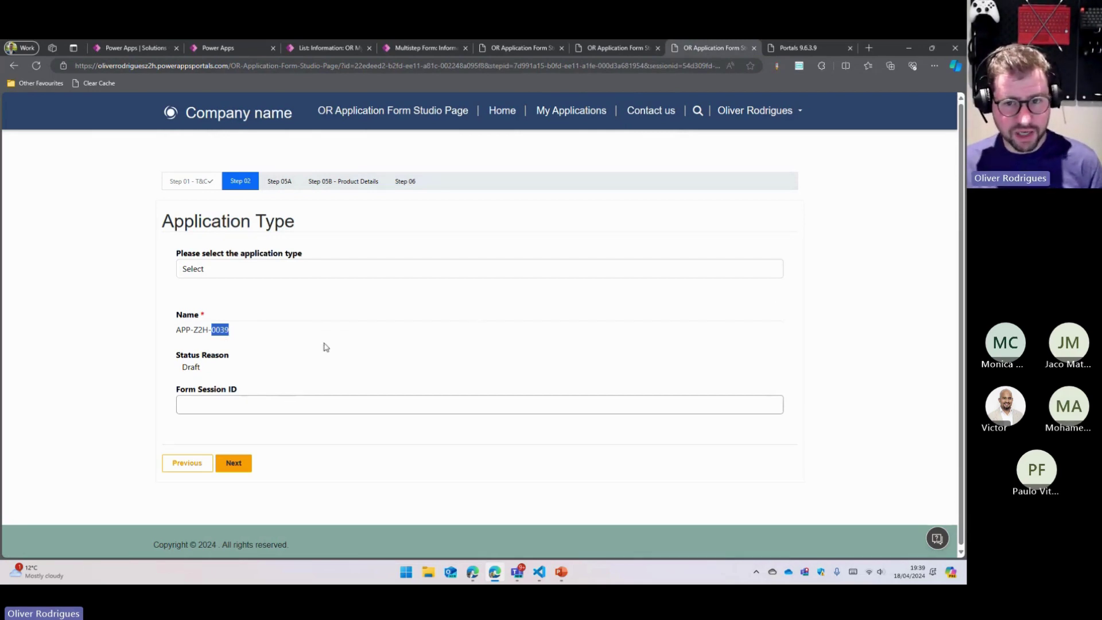
# Step: In OR Multistep Form Studio, set Start New Session On Load to No and save the form
pyautogui.click(324, 46)
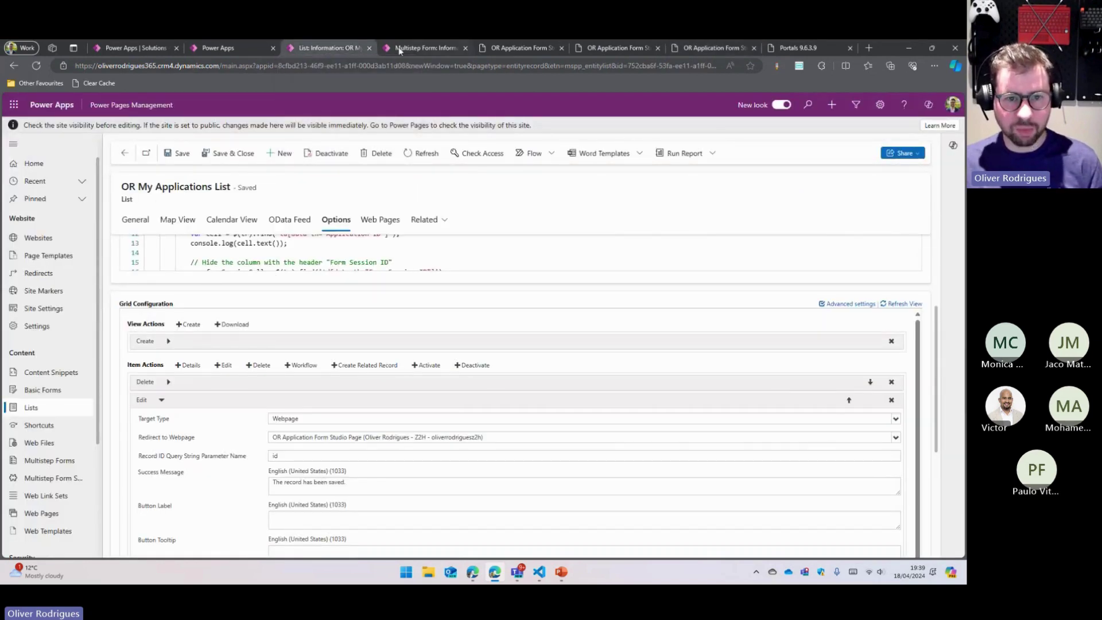
pyautogui.click(424, 48)
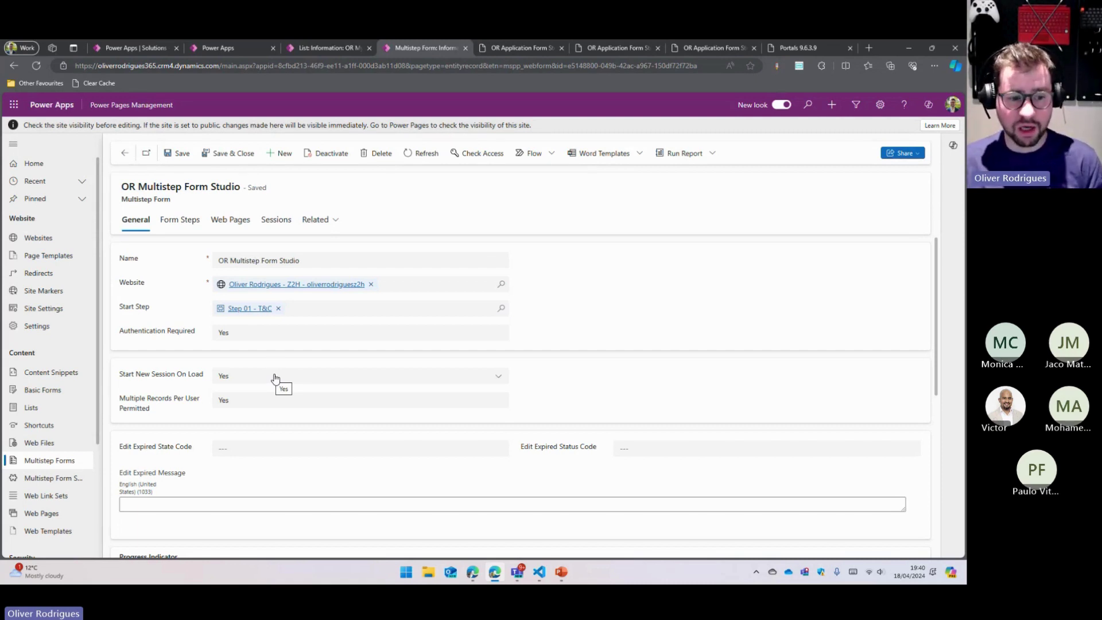
pyautogui.click(365, 377)
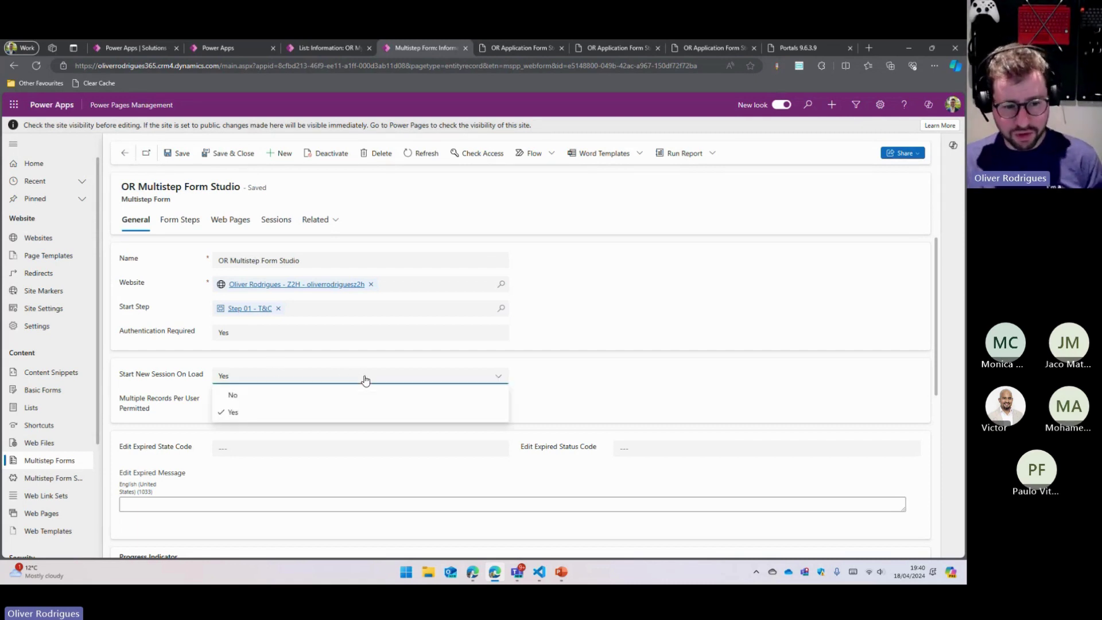
pyautogui.click(358, 396)
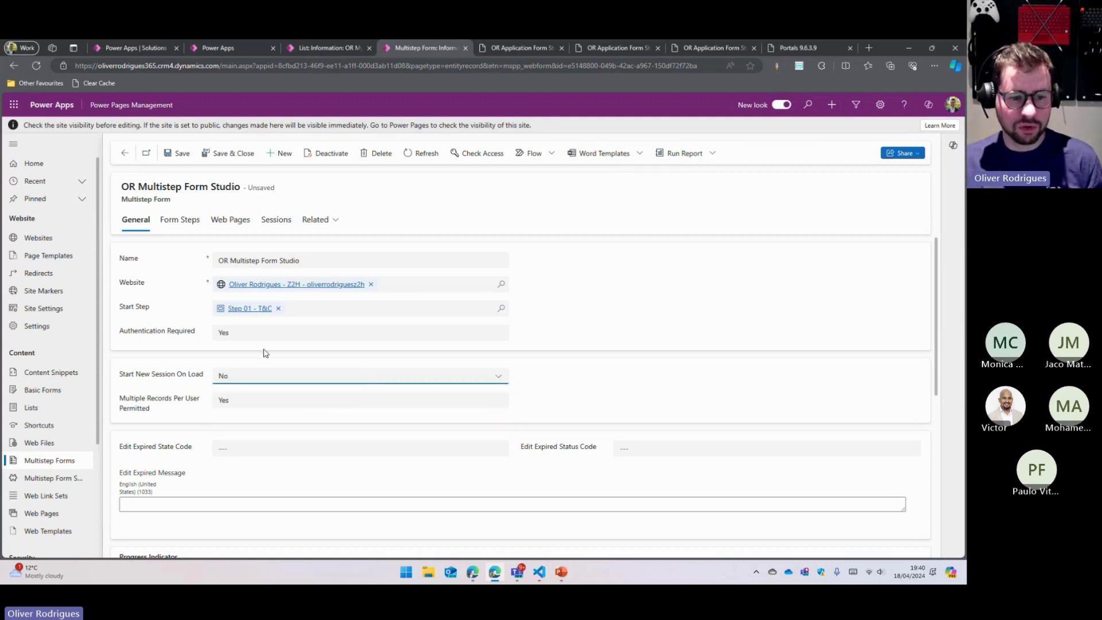
pyautogui.click(179, 153)
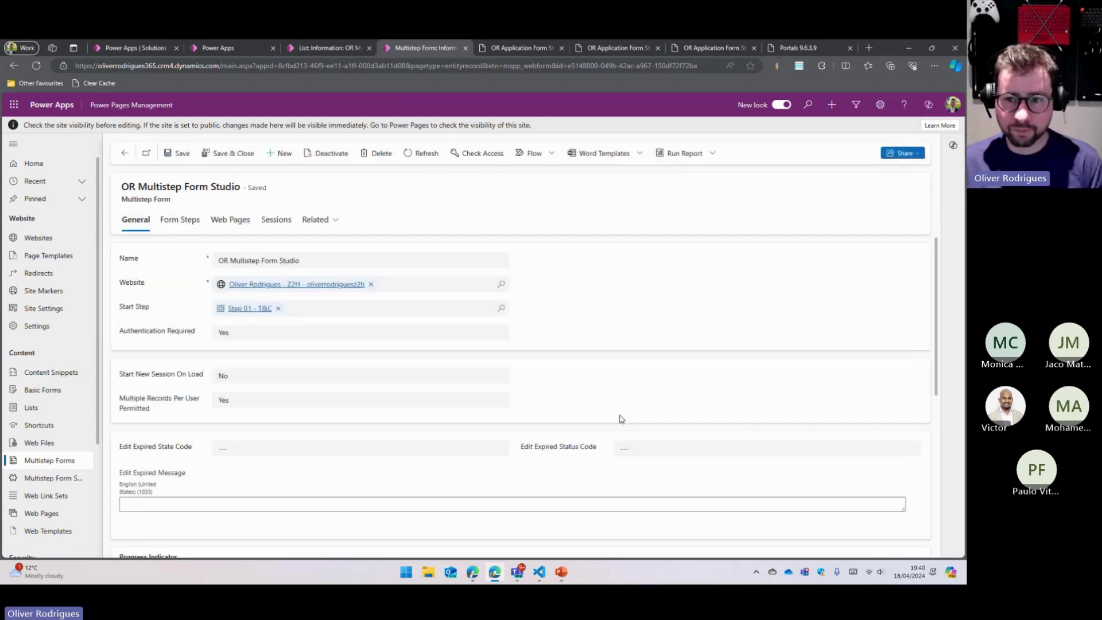
# Step: Clear the portal's cache and open the My Applications page in a new browser tab
pyautogui.click(806, 46)
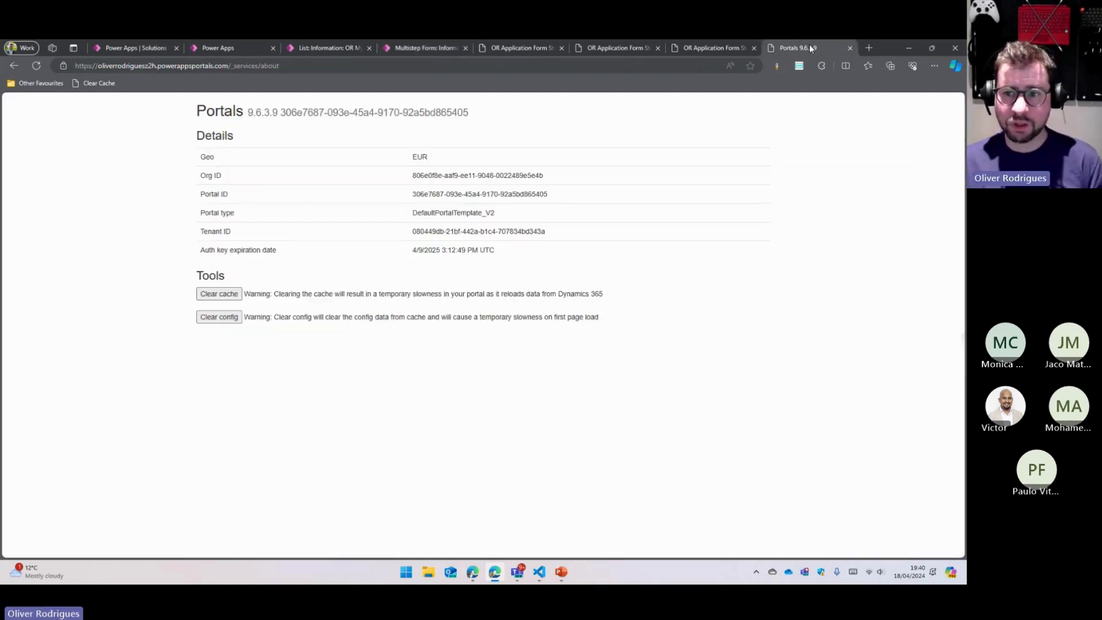
pyautogui.click(217, 294)
pyautogui.click(717, 47)
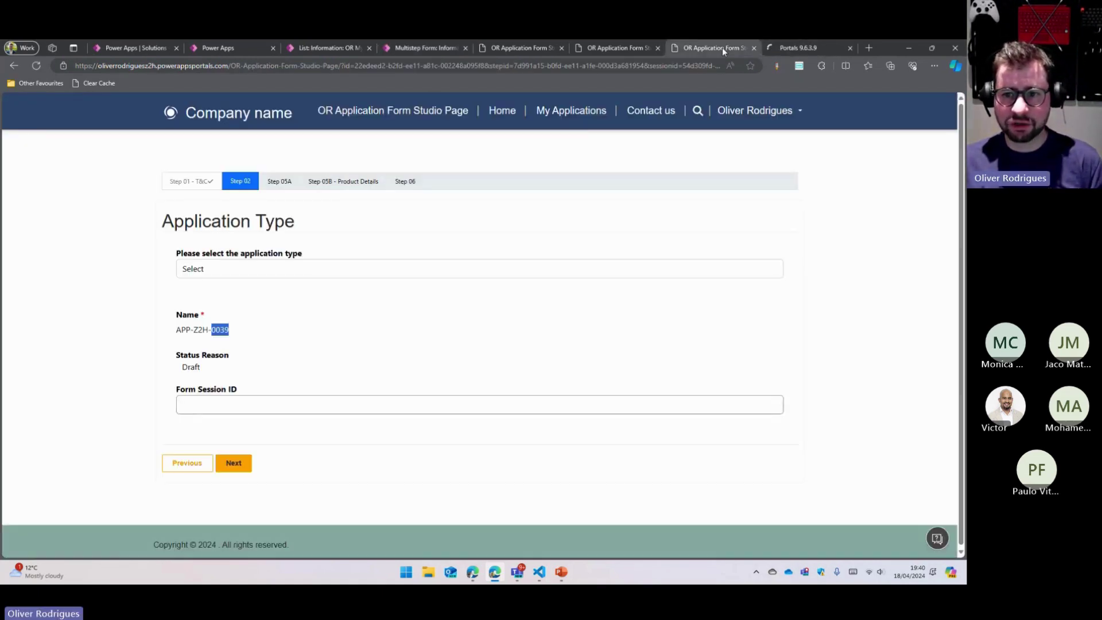
pyautogui.middleClick(580, 116)
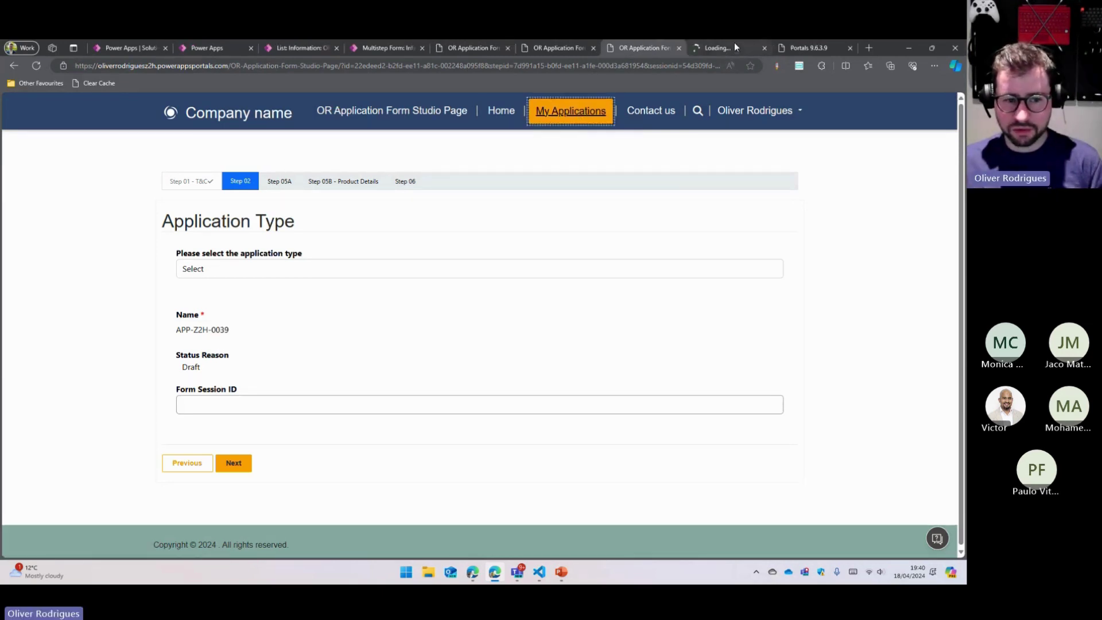
# Step: Start a new application from My Applications and check which application number the form loads on Step 02
pyautogui.click(728, 47)
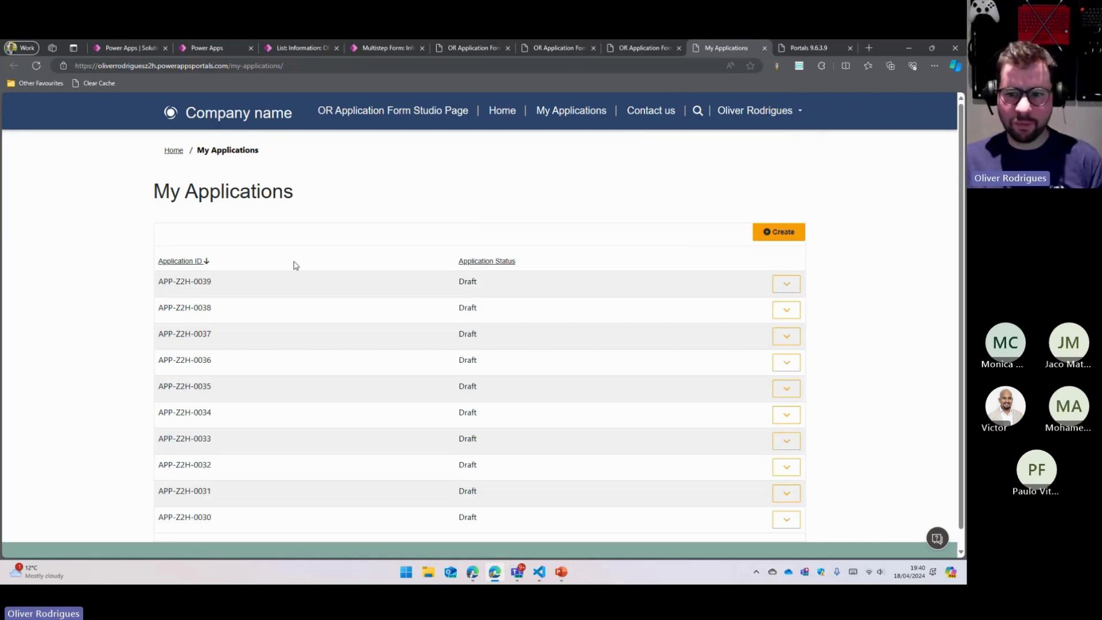
pyautogui.click(786, 240)
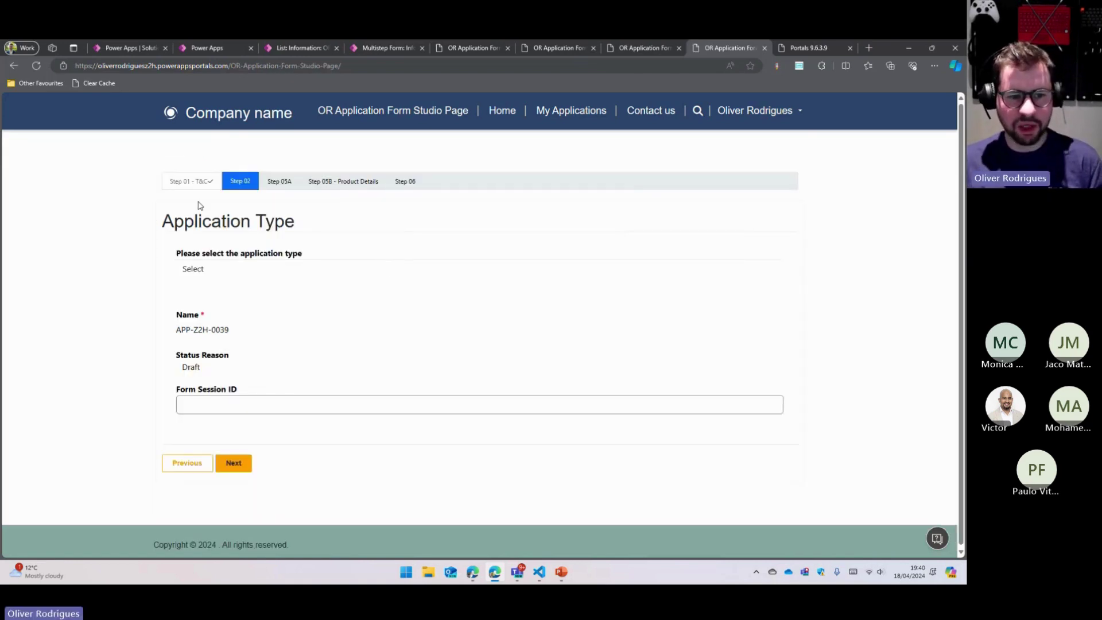
pyautogui.doubleClick(223, 331)
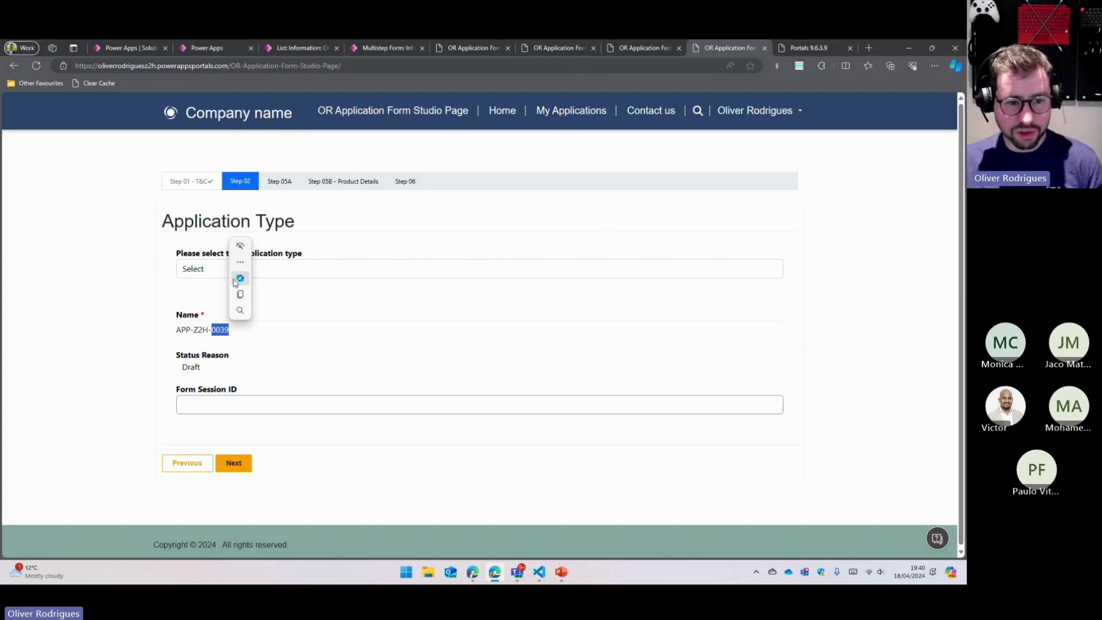
pyautogui.click(241, 181)
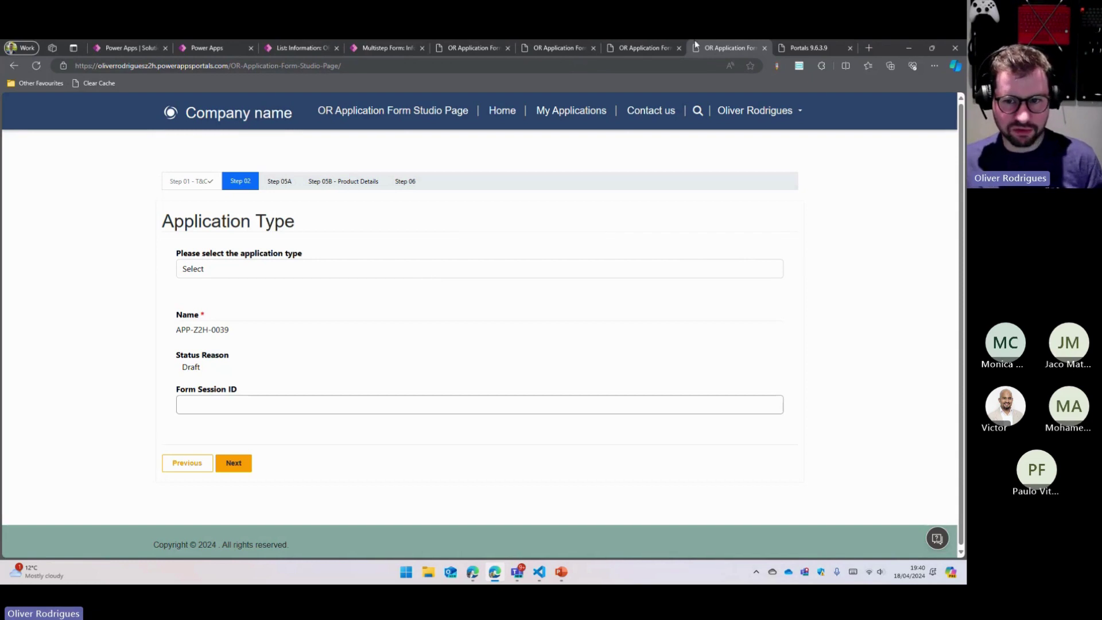
# Step: Open application APP-Z2H-0038 for editing in a new browser tab, check the Name the form loads, and close that tab
pyautogui.click(570, 108)
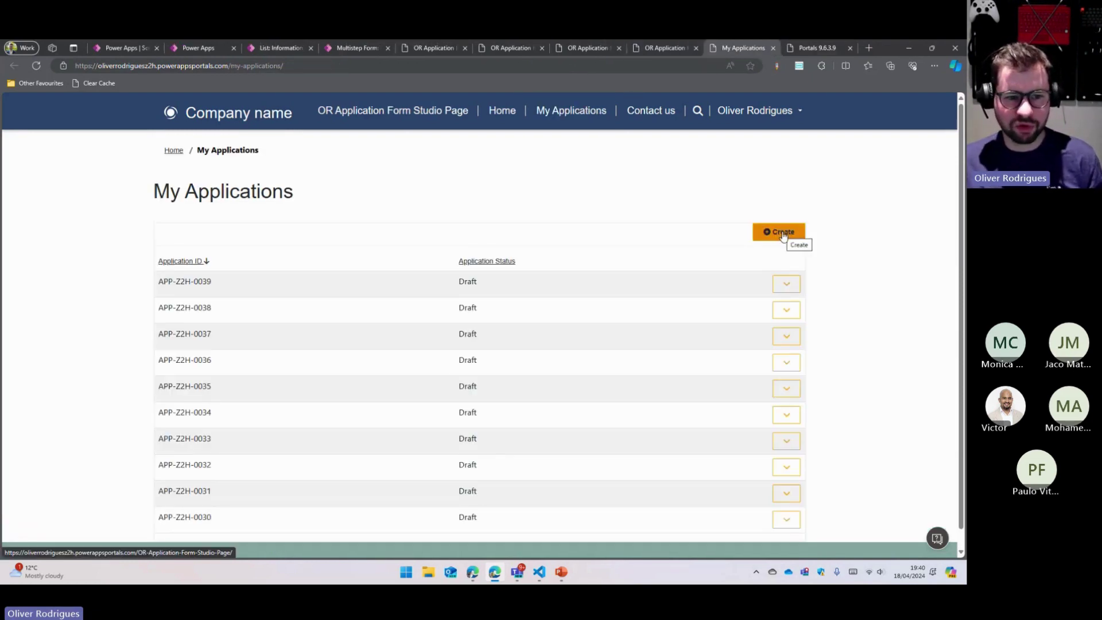
pyautogui.doubleClick(202, 309)
pyautogui.click(786, 310)
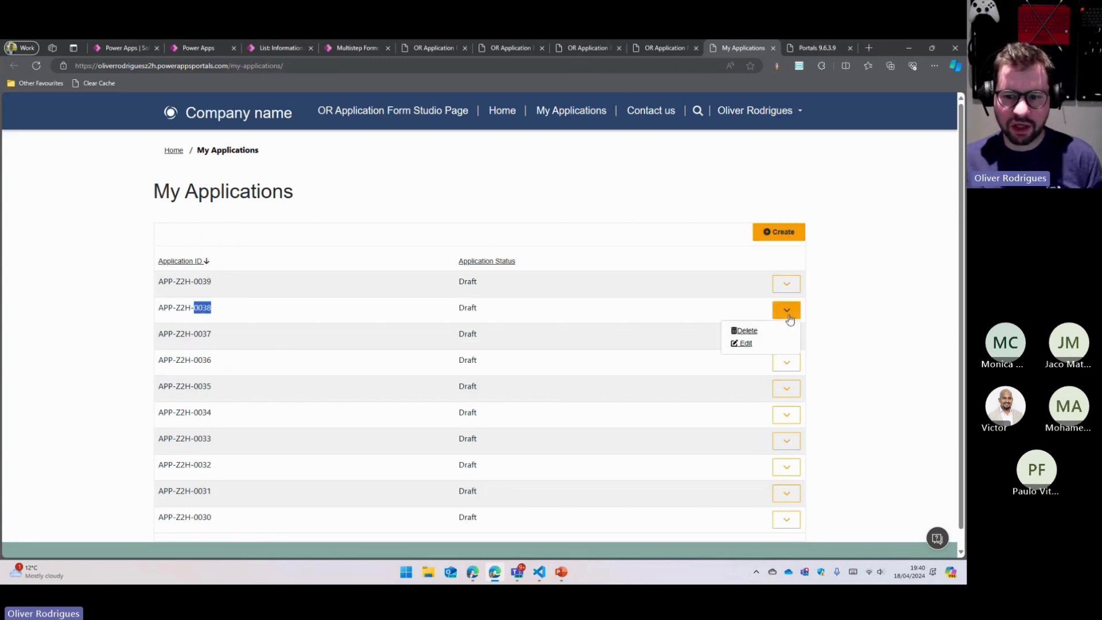
pyautogui.click(744, 344)
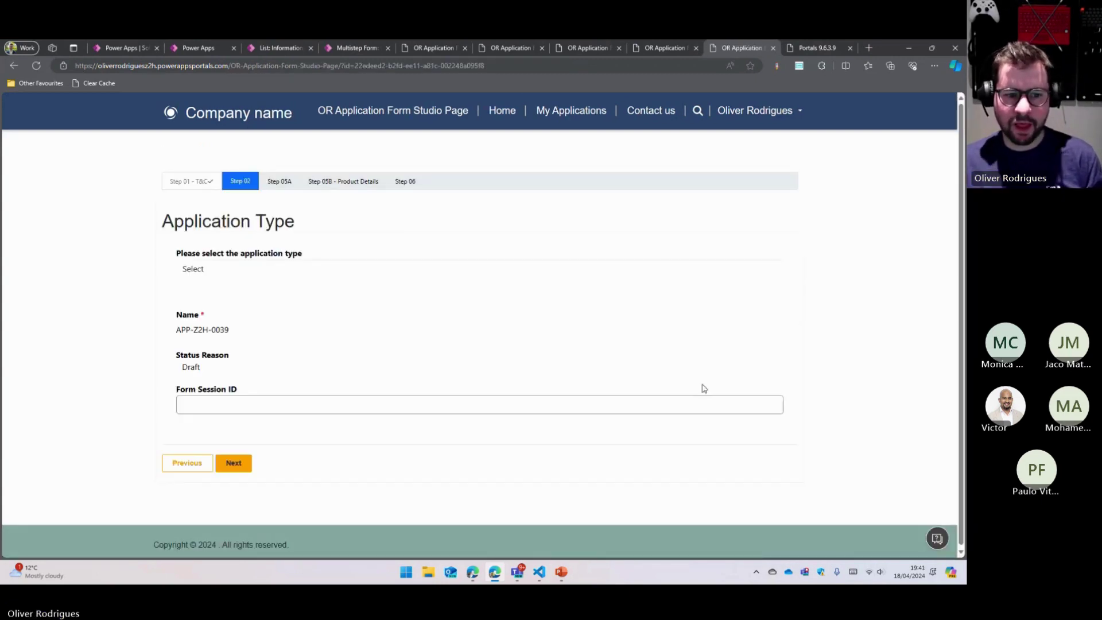
pyautogui.doubleClick(221, 331)
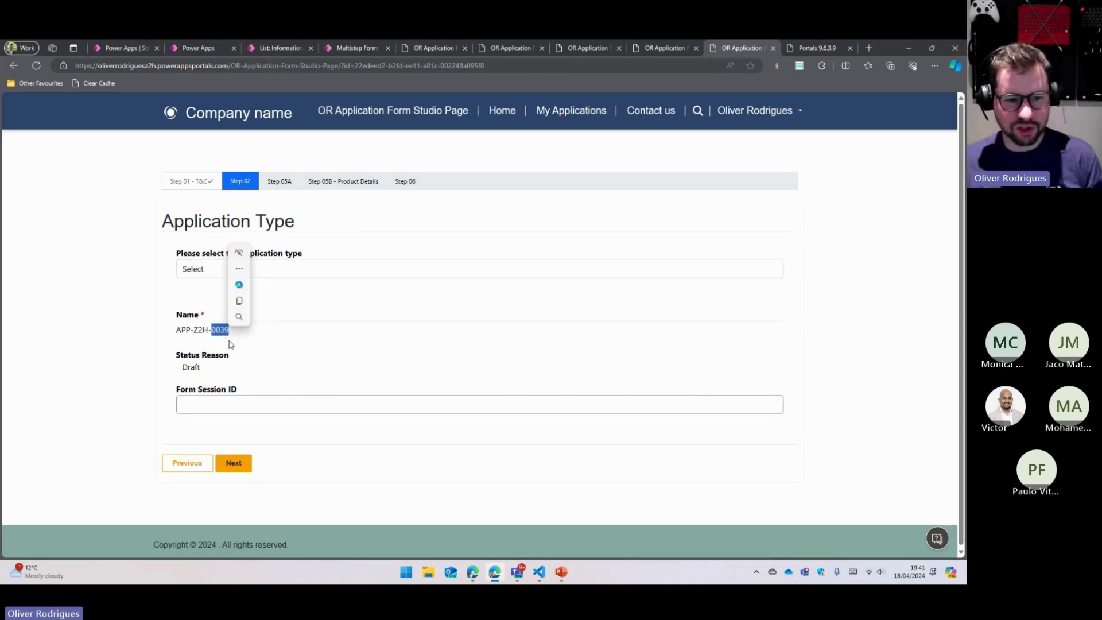
pyautogui.click(291, 352)
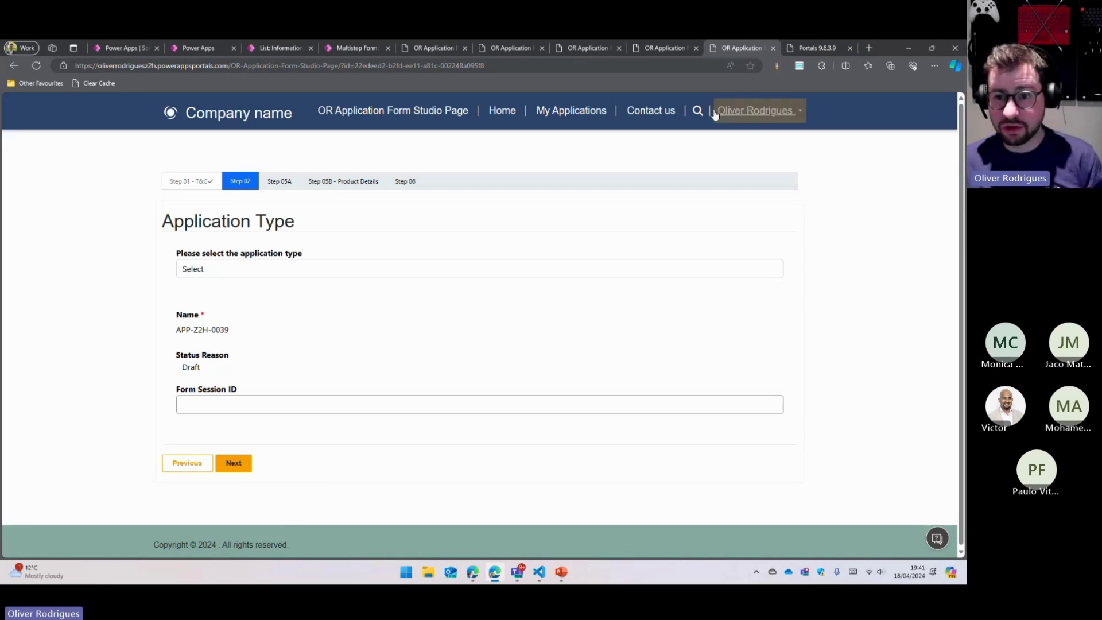
pyautogui.middleClick(745, 47)
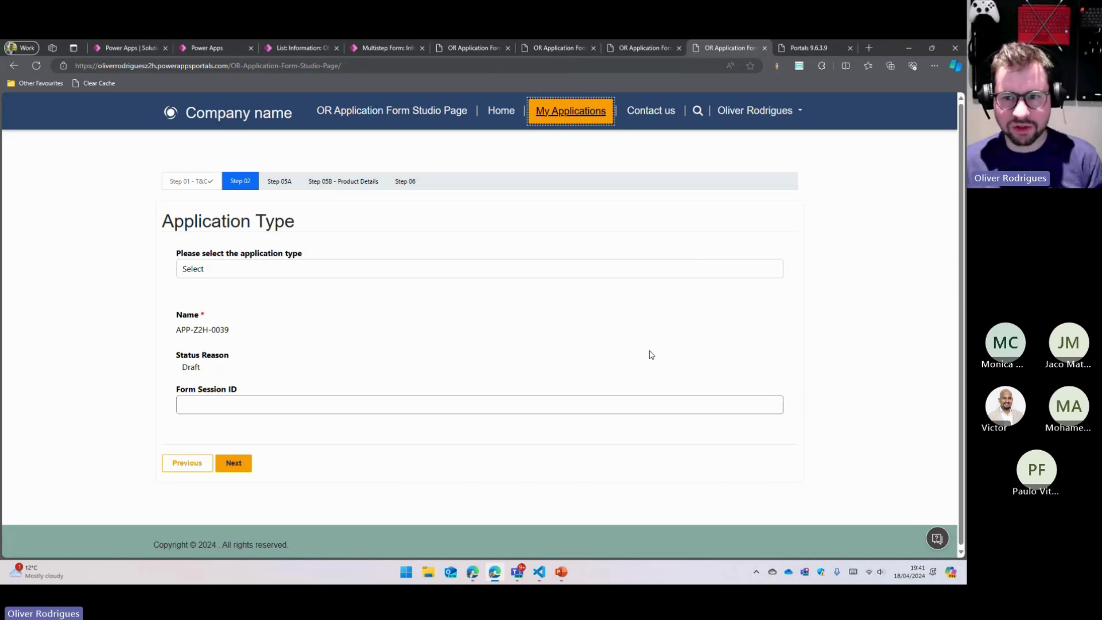
# Step: Open My Applications in a new browser tab and look over the list and the actions available for APP-Z2H-0039
pyautogui.click(580, 113)
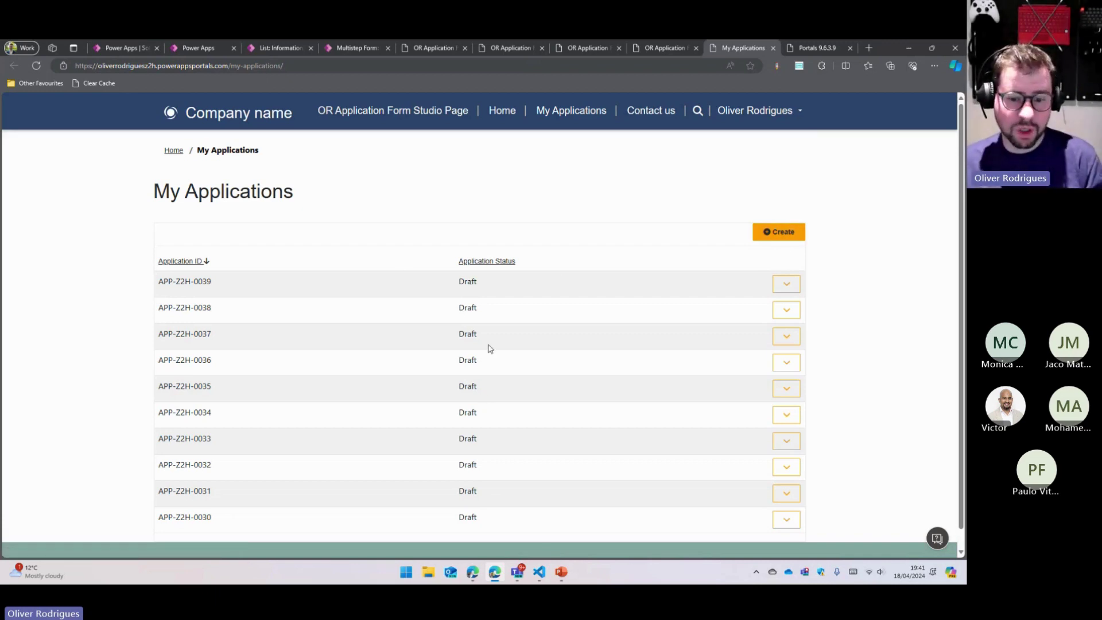
pyautogui.scroll(-2, 490, 347)
pyautogui.scroll(2, 492, 346)
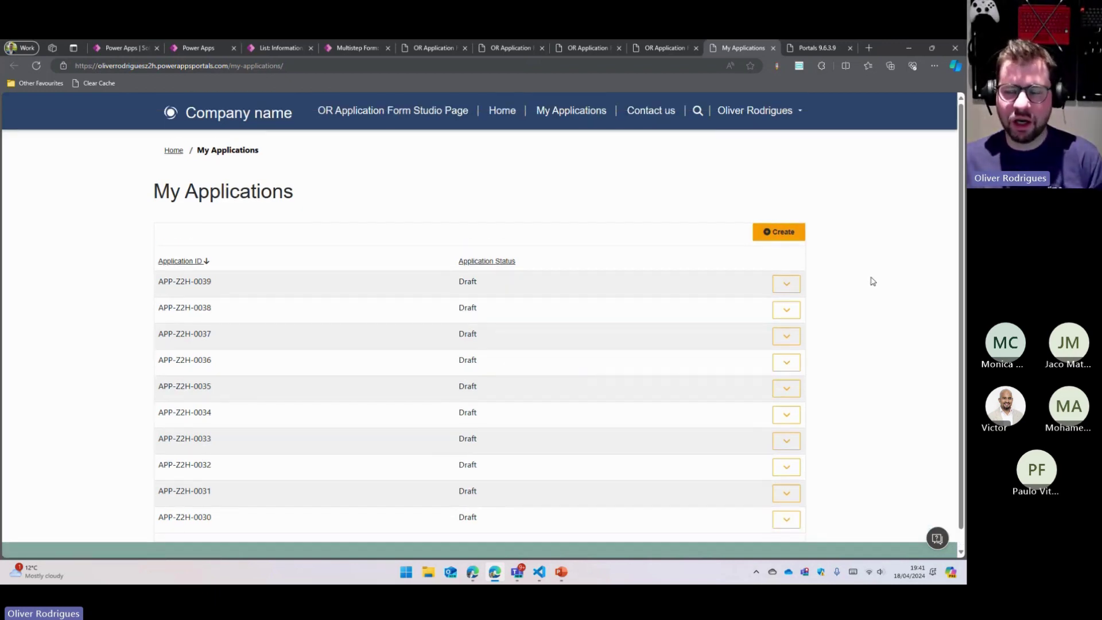
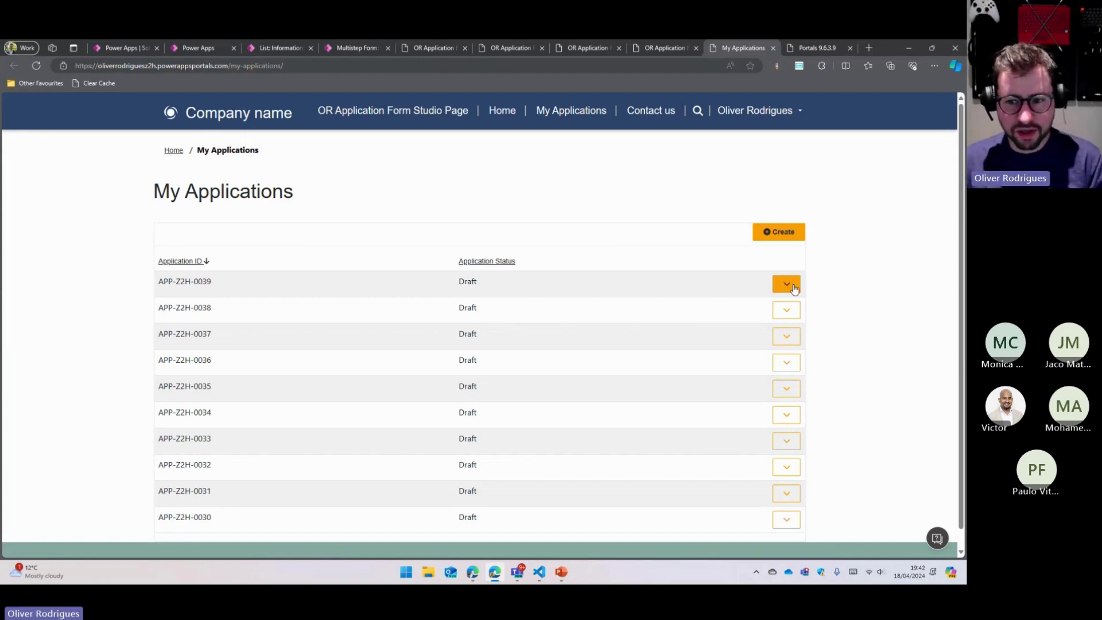
pyautogui.click(794, 287)
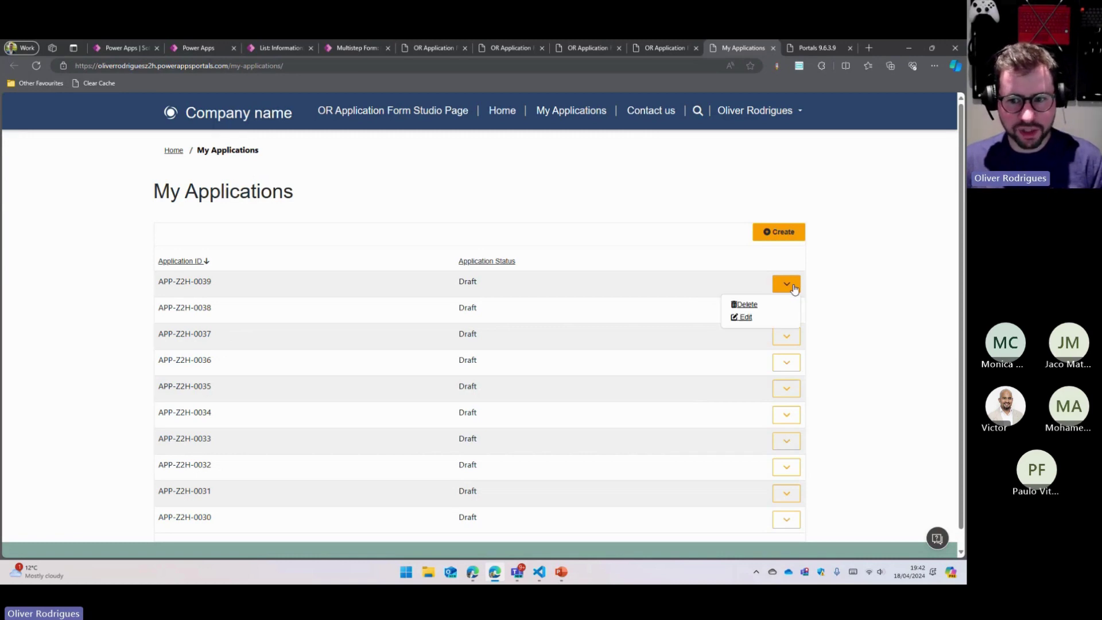
pyautogui.click(865, 294)
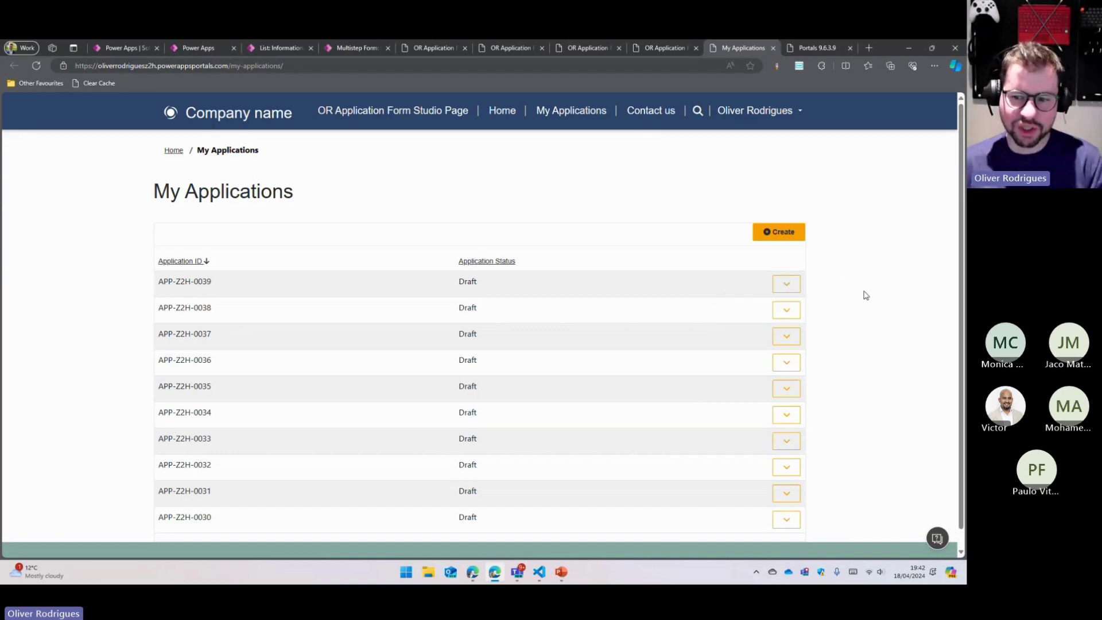
pyautogui.click(775, 291)
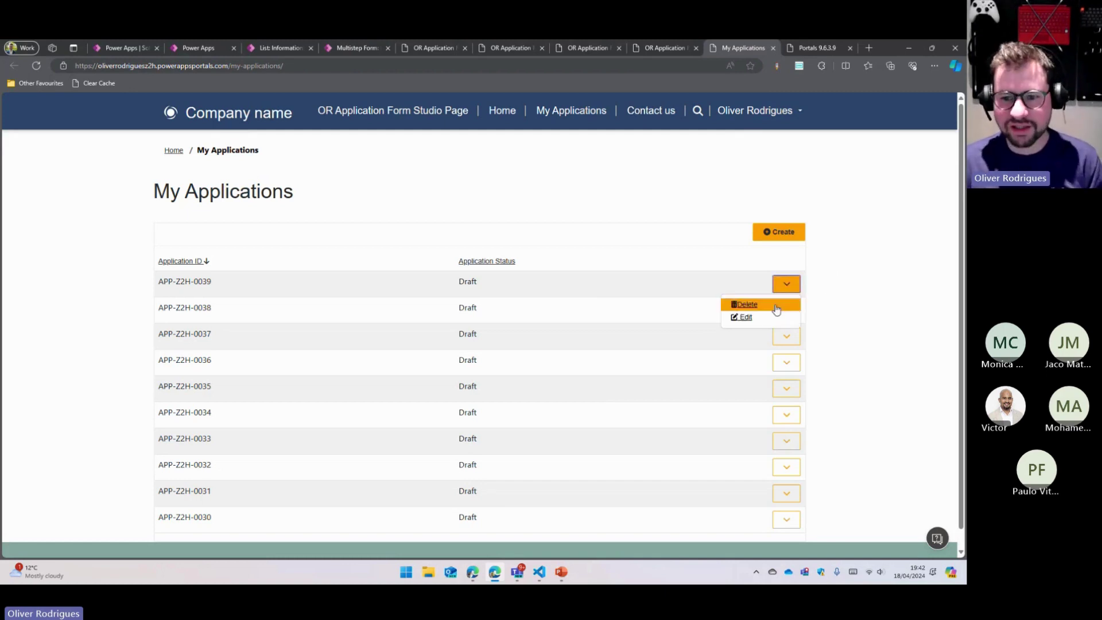
pyautogui.click(879, 300)
# Step: Close the three most recently opened application form browser tabs, keeping the first form tab and My Applications open
pyautogui.click(664, 49)
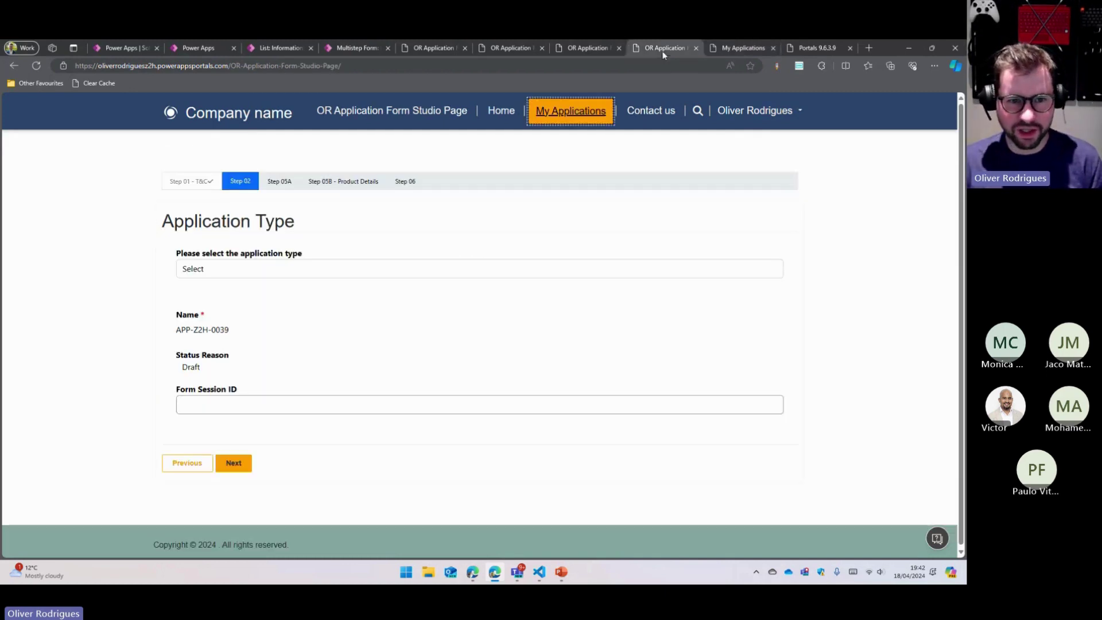
pyautogui.middleClick(655, 48)
pyautogui.click(597, 51)
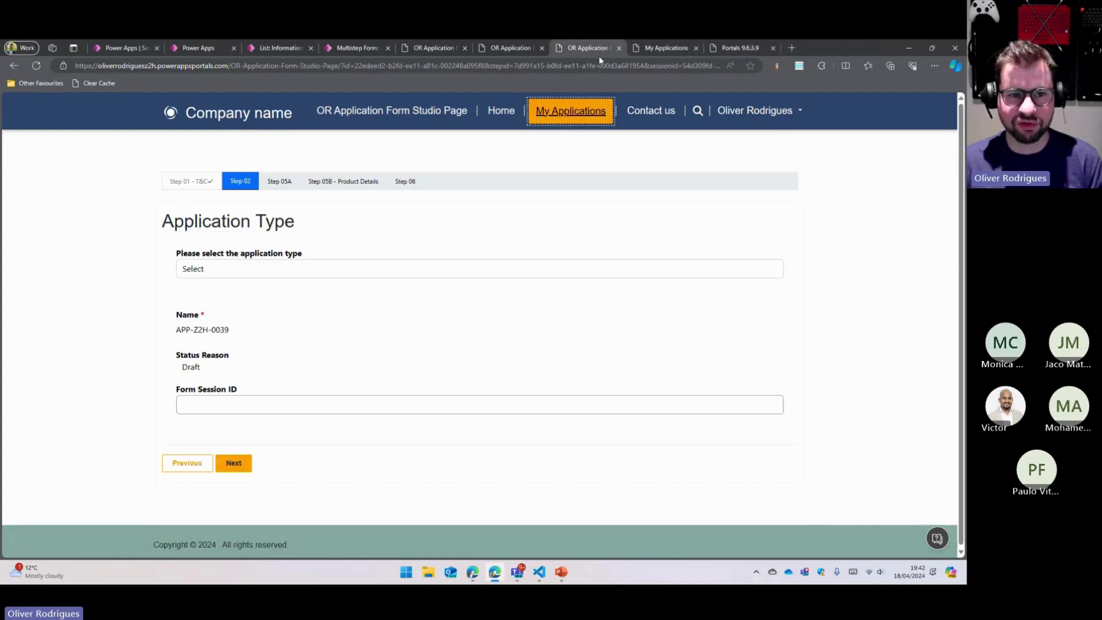
pyautogui.middleClick(597, 50)
pyautogui.click(511, 49)
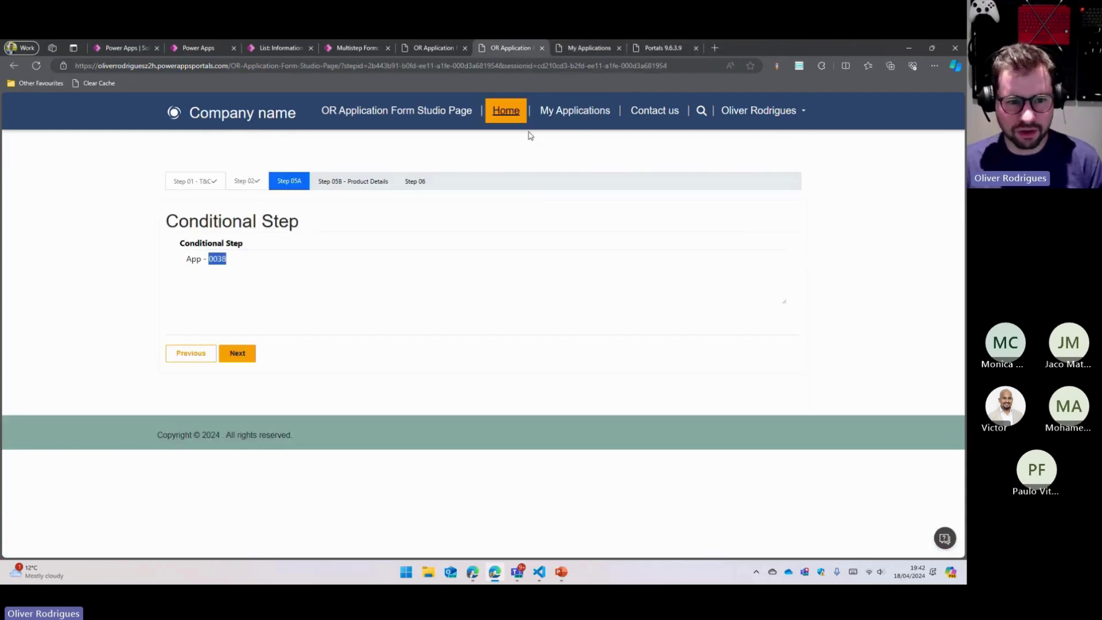
pyautogui.middleClick(510, 49)
# Step: Delete applications APP-Z2H-0039 and APP-Z2H-0032 from the My Applications list
pyautogui.click(786, 283)
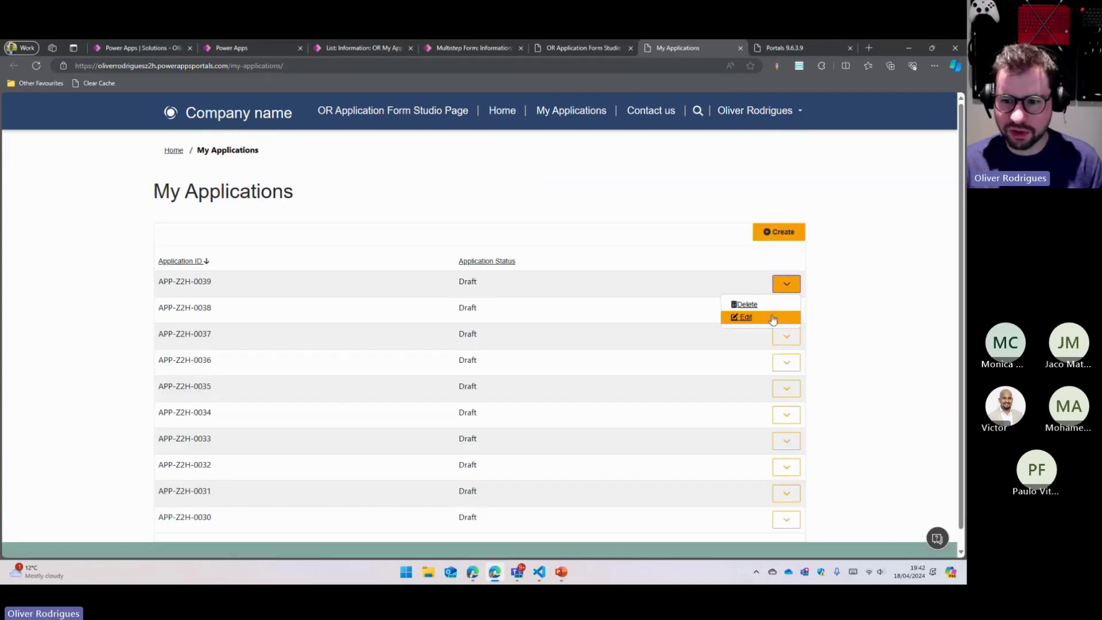
pyautogui.click(763, 316)
pyautogui.click(531, 181)
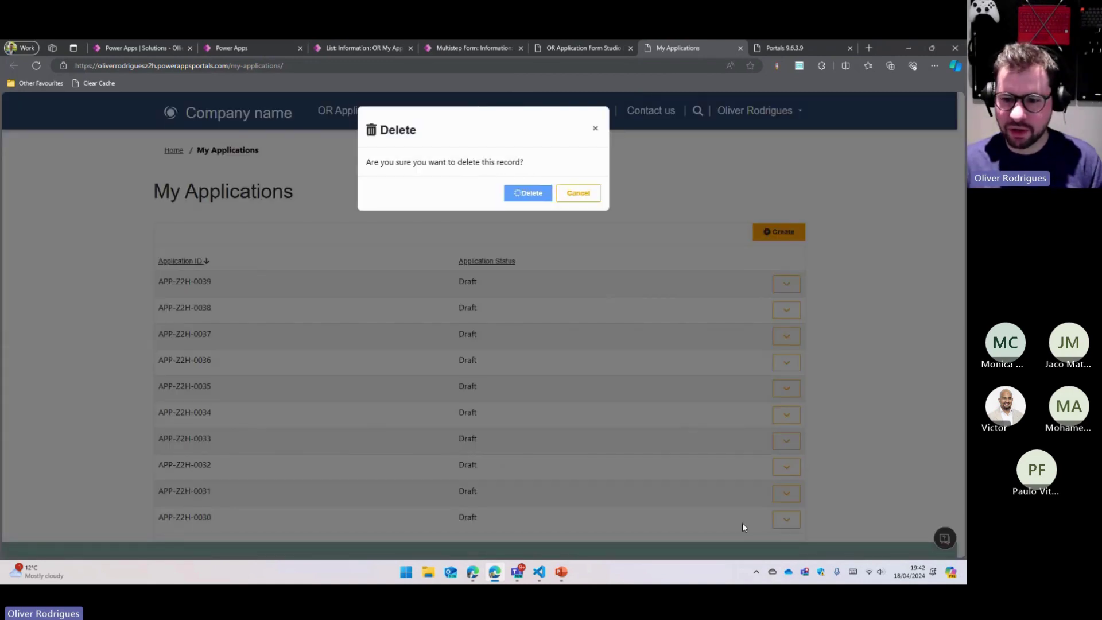
pyautogui.click(791, 480)
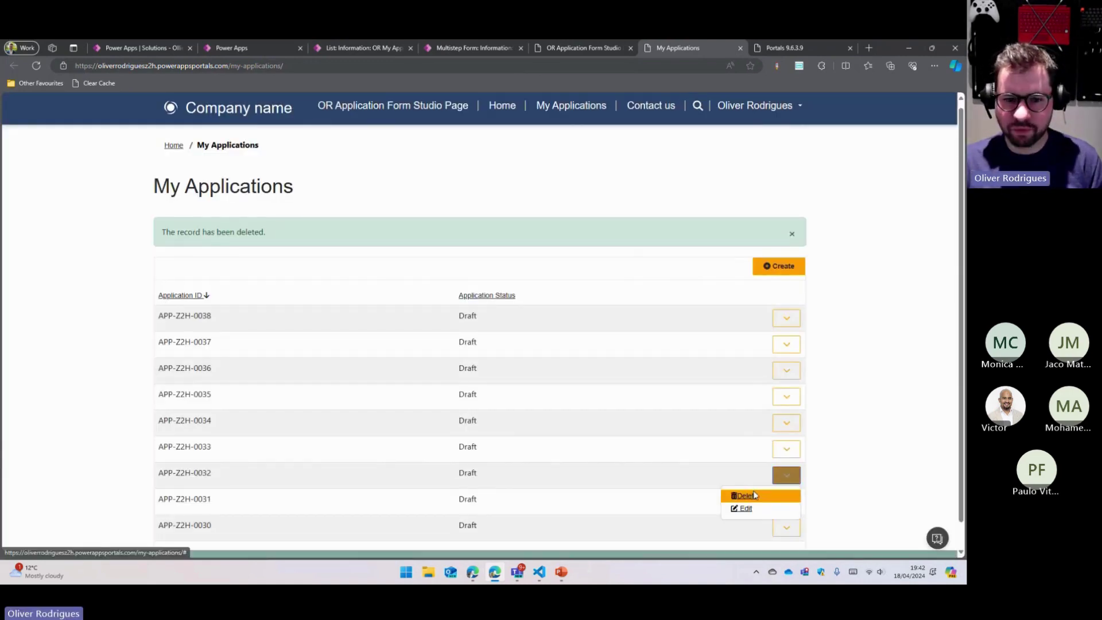
pyautogui.click(740, 508)
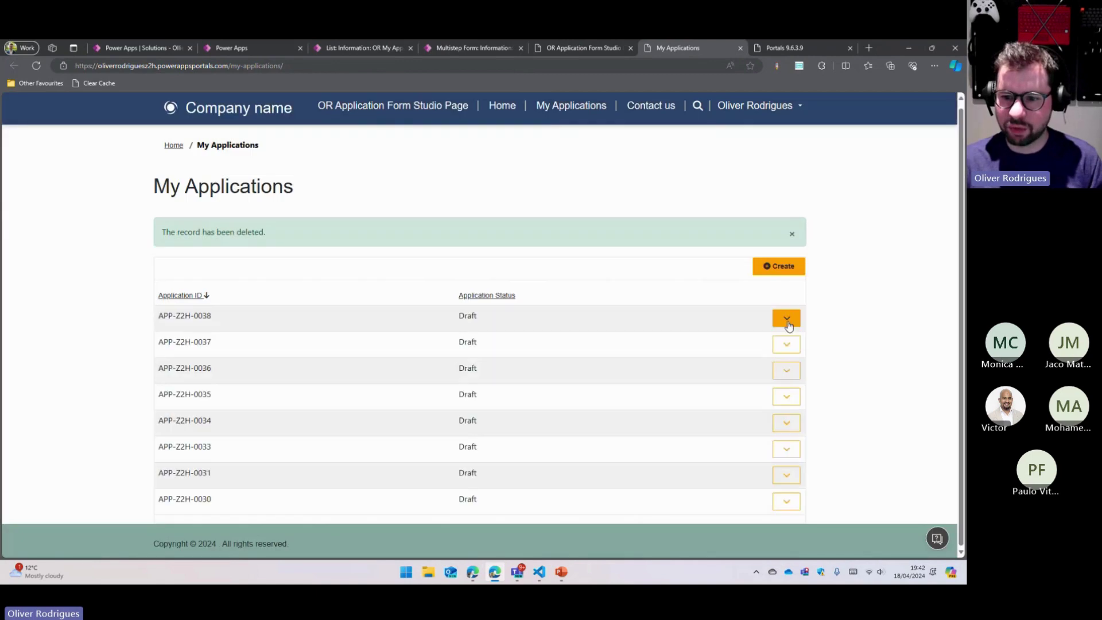
# Step: Delete applications APP-Z2H-0038, APP-Z2H-0037 and APP-Z2H-0036 from the My Applications list
pyautogui.click(786, 318)
pyautogui.click(732, 343)
pyautogui.click(529, 191)
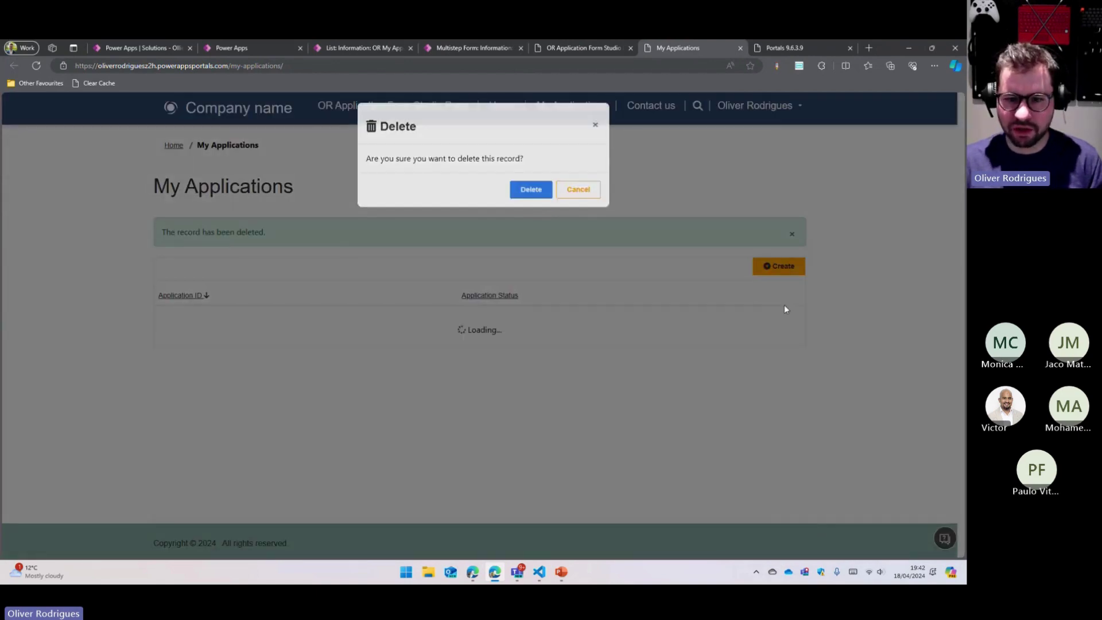
pyautogui.click(785, 317)
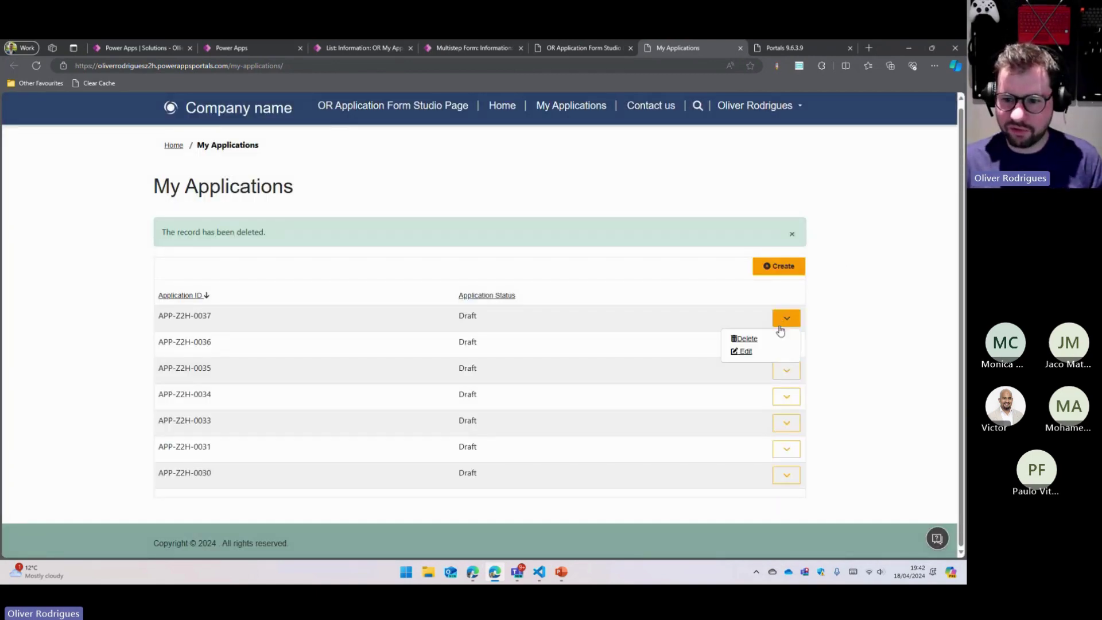
pyautogui.click(732, 343)
pyautogui.click(519, 192)
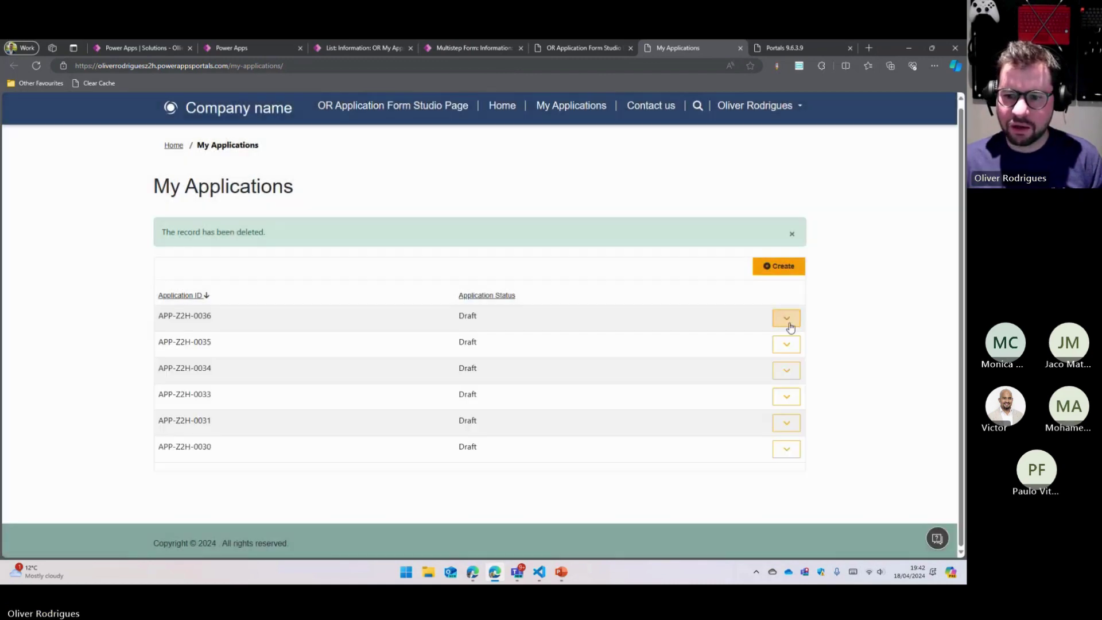
pyautogui.click(786, 317)
pyautogui.click(746, 338)
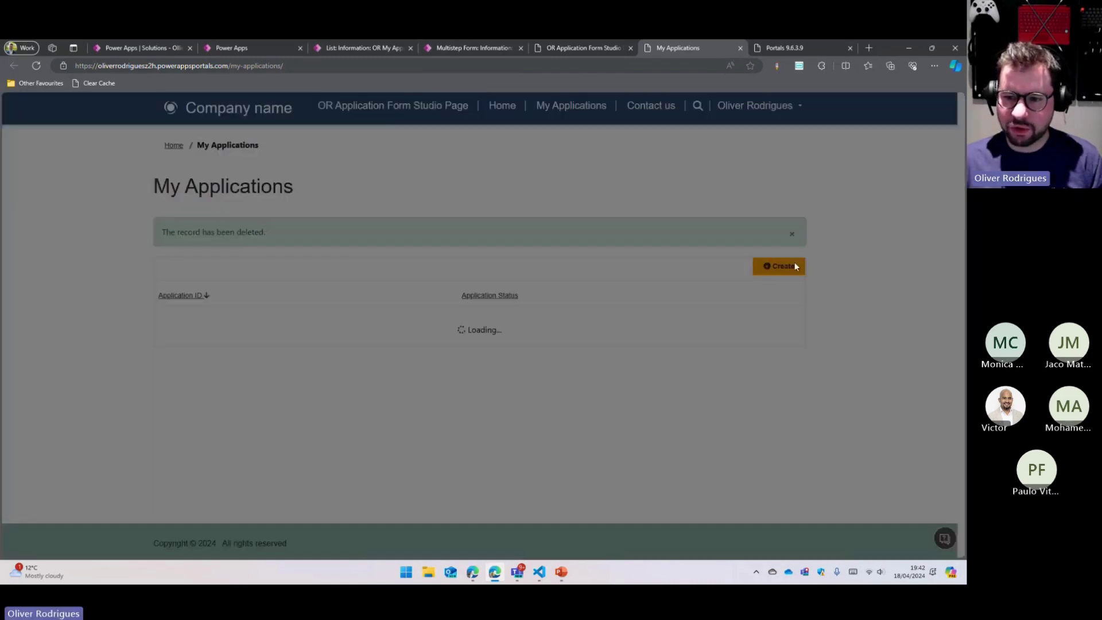
# Step: Try to create a new application, clear the portal's cache, and return to My Applications with the leftover form tab closed
pyautogui.click(781, 266)
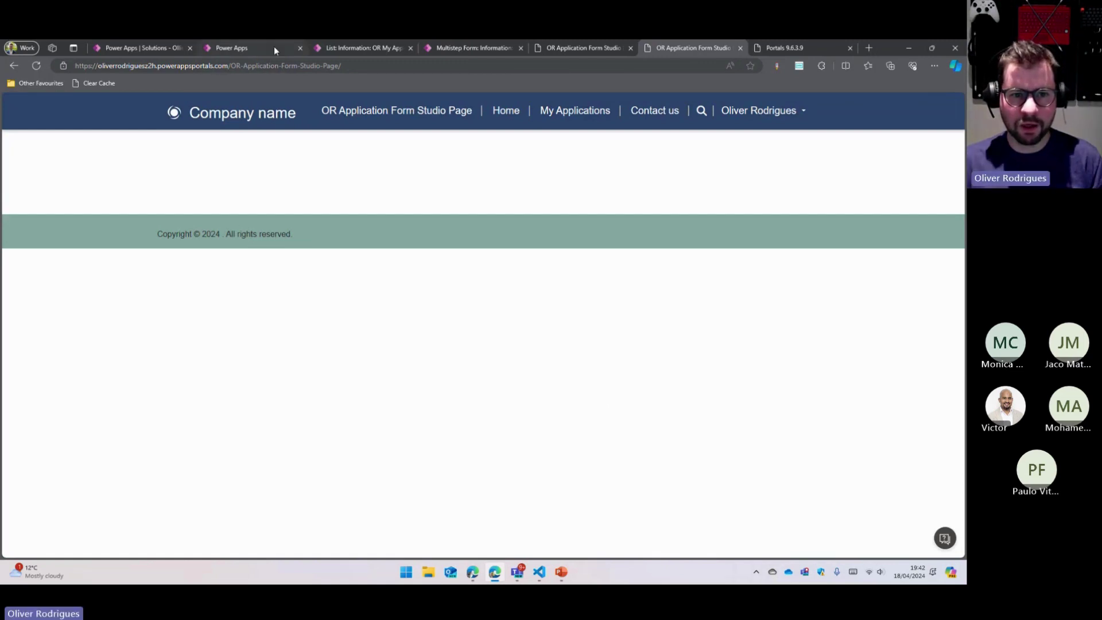
pyautogui.click(794, 48)
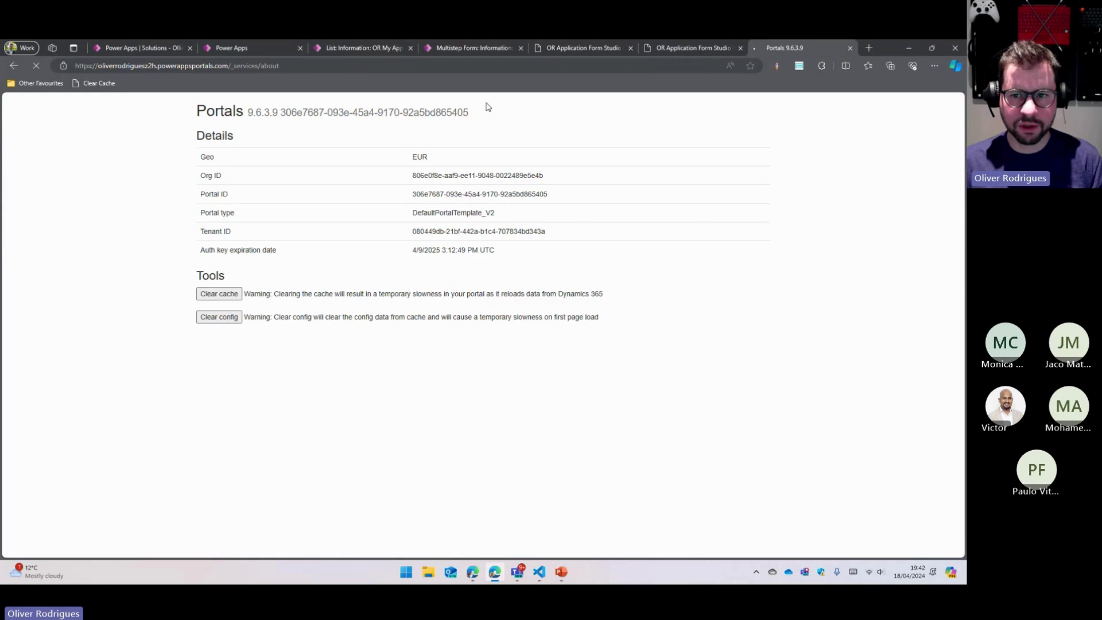
pyautogui.click(707, 50)
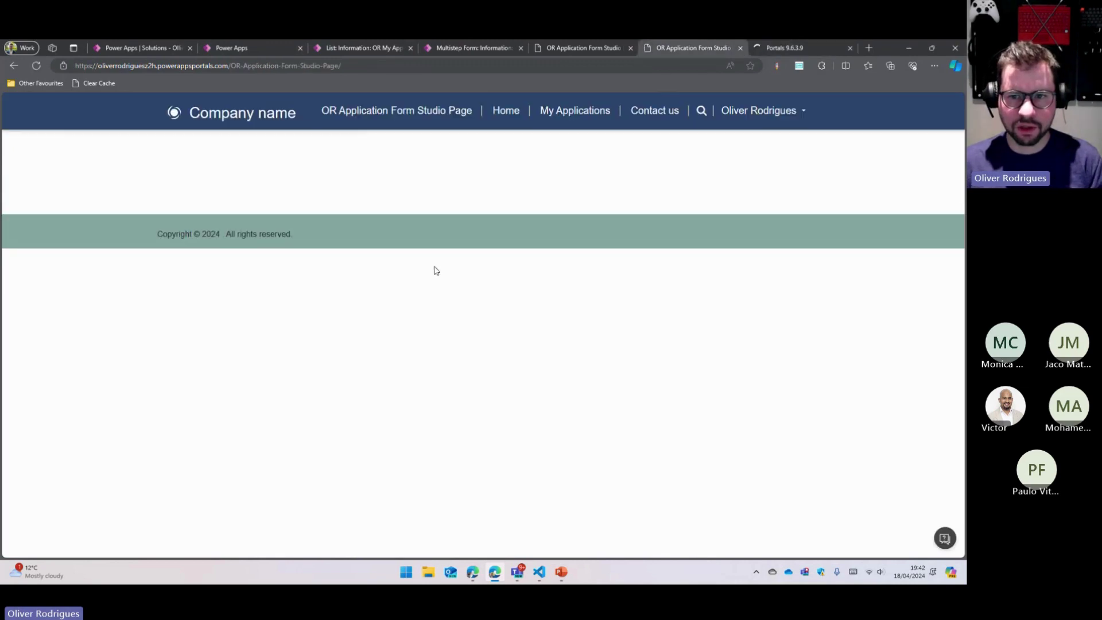
pyautogui.click(568, 114)
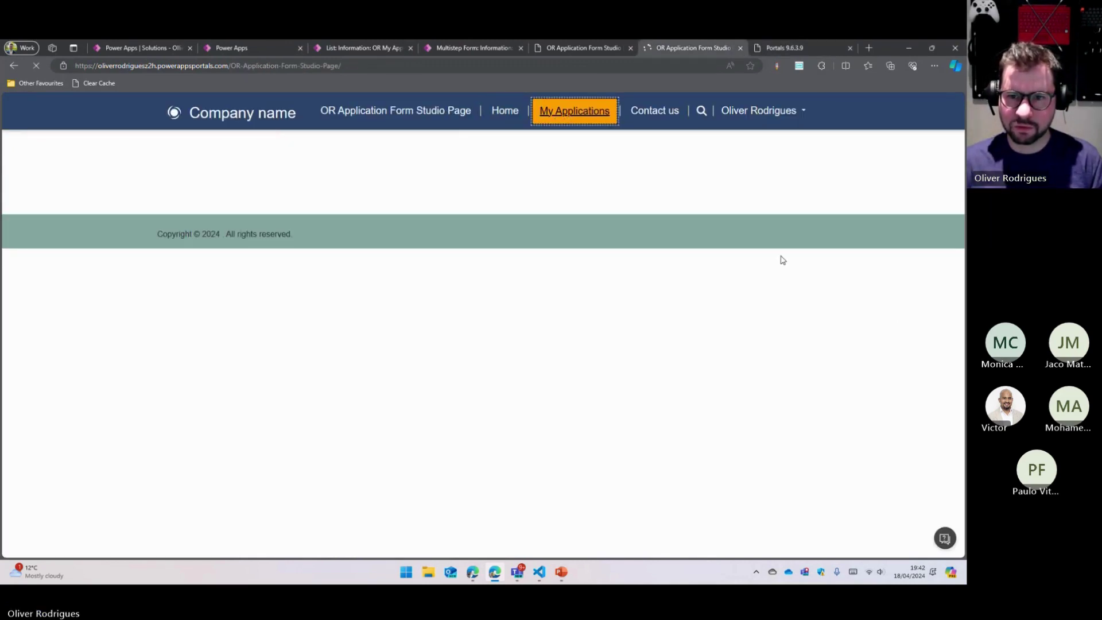
pyautogui.click(630, 48)
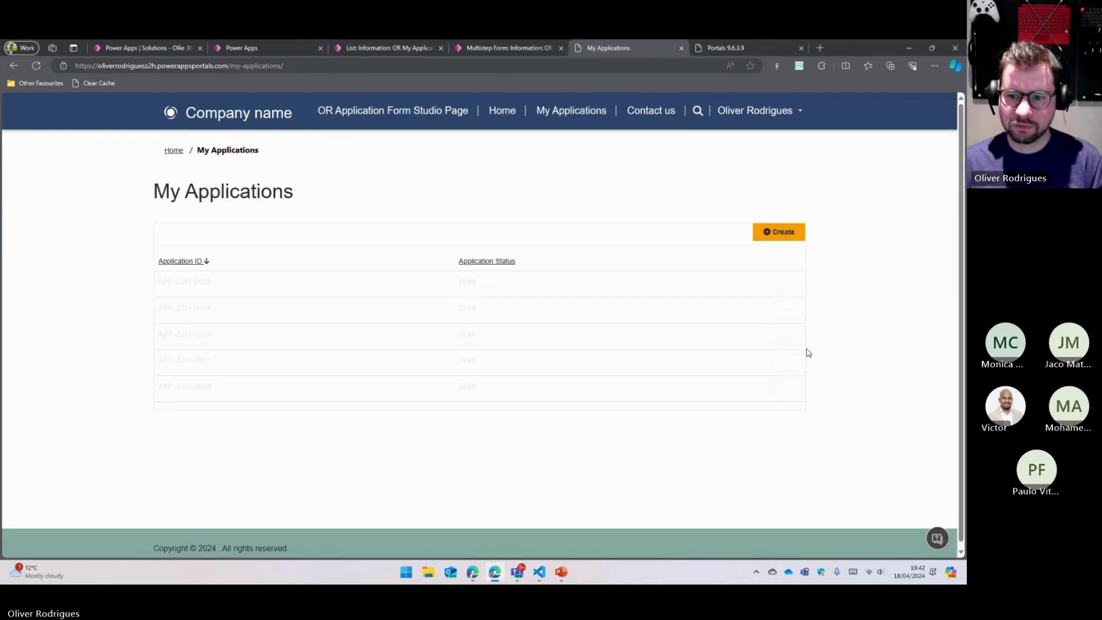
# Step: Delete application APP-Z2H-0034 from the My Applications list
pyautogui.click(787, 313)
pyautogui.click(740, 329)
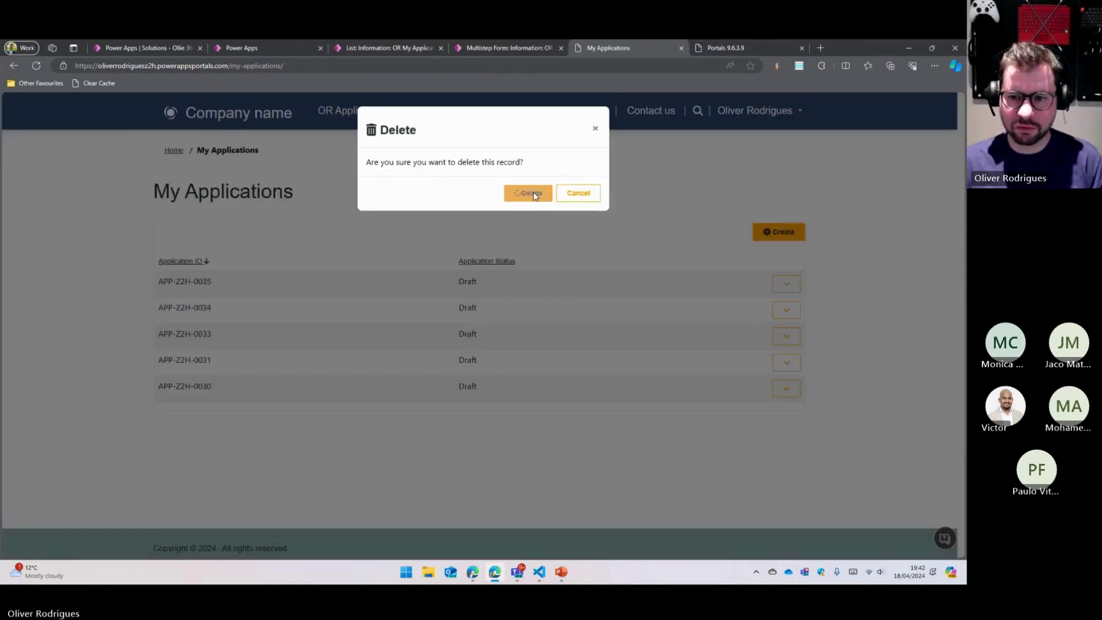
pyautogui.click(528, 193)
# Step: In OR Multistep Form Studio's general settings, set Start New Session On Load to Yes
pyautogui.click(250, 46)
pyautogui.click(508, 48)
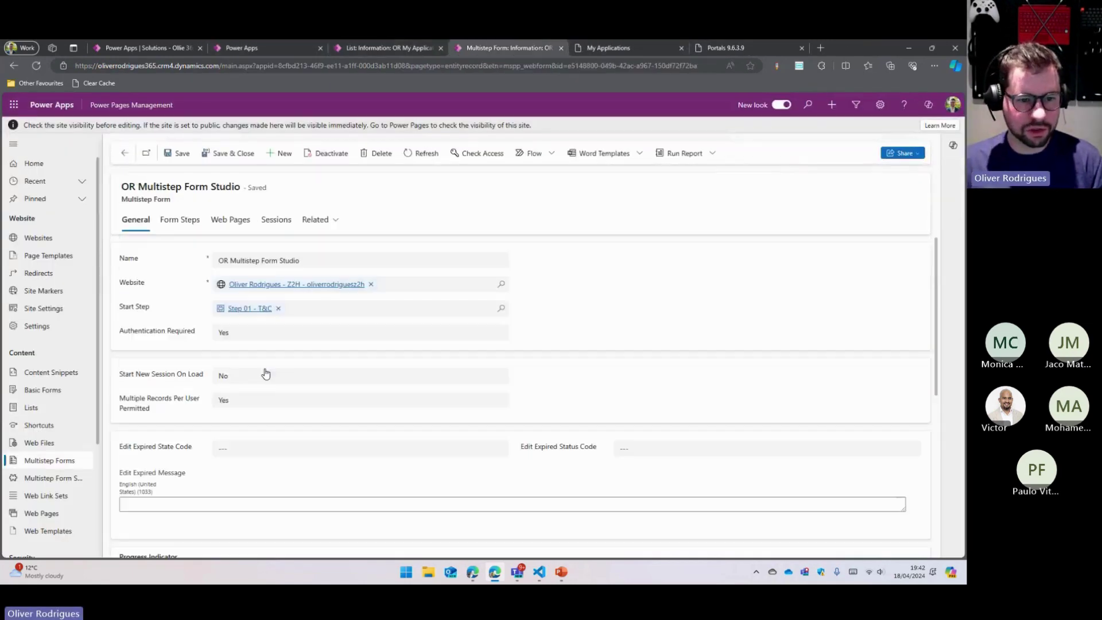
pyautogui.click(248, 379)
pyautogui.click(248, 412)
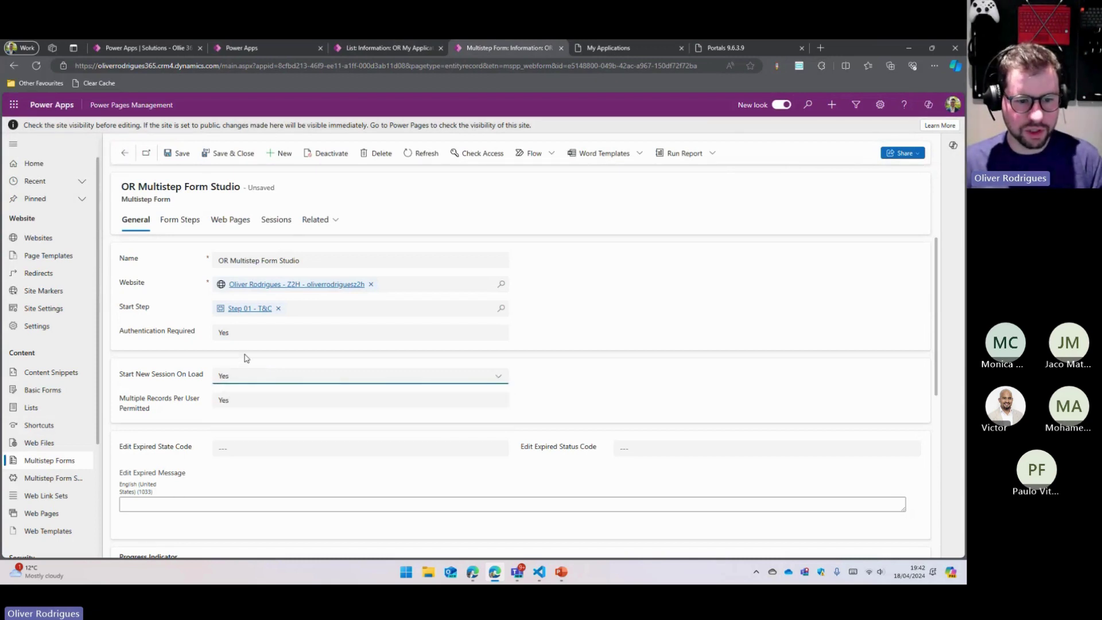
# Step: Save the multistep form's changes and delete application APP-Z2H-0035 from the My Applications list
pyautogui.hotkey('ctrl', 's')
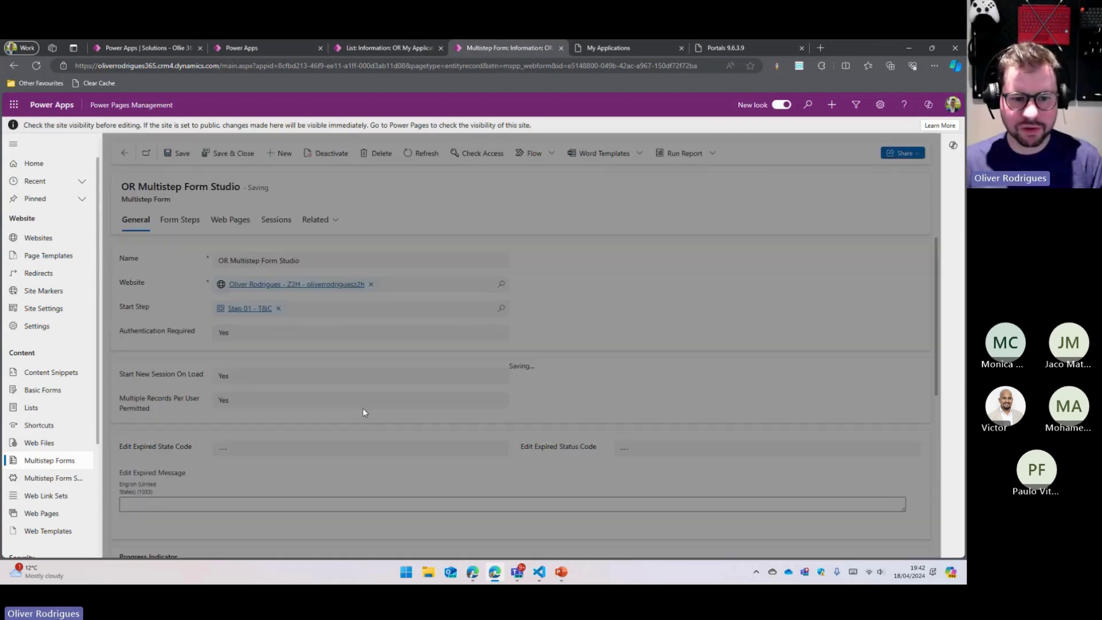
pyautogui.click(639, 50)
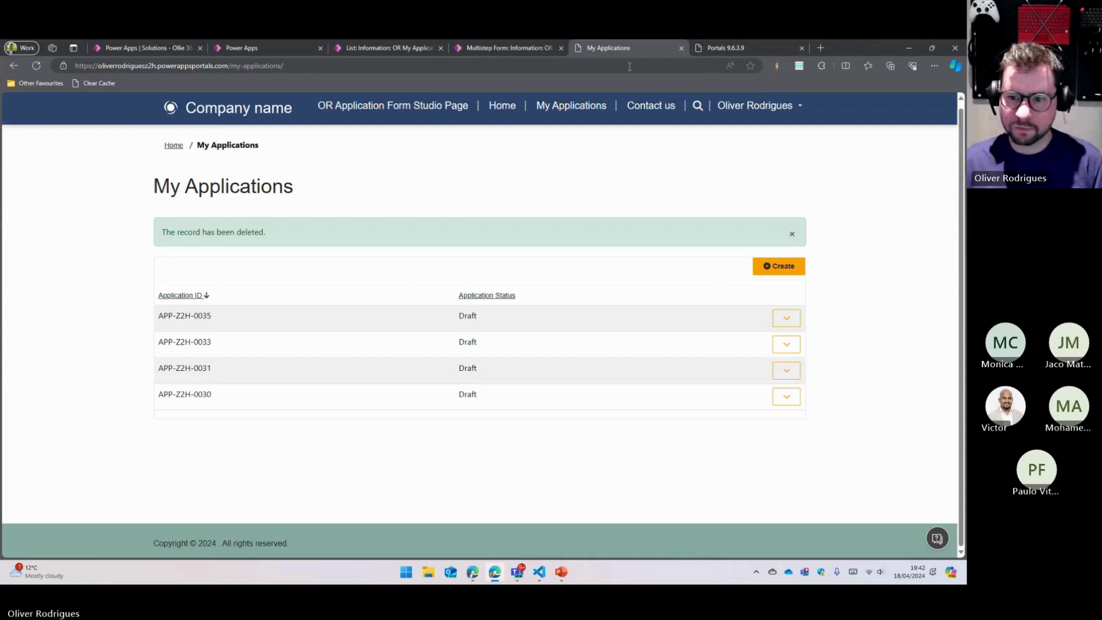
pyautogui.click(786, 320)
pyautogui.click(745, 339)
pyautogui.click(531, 181)
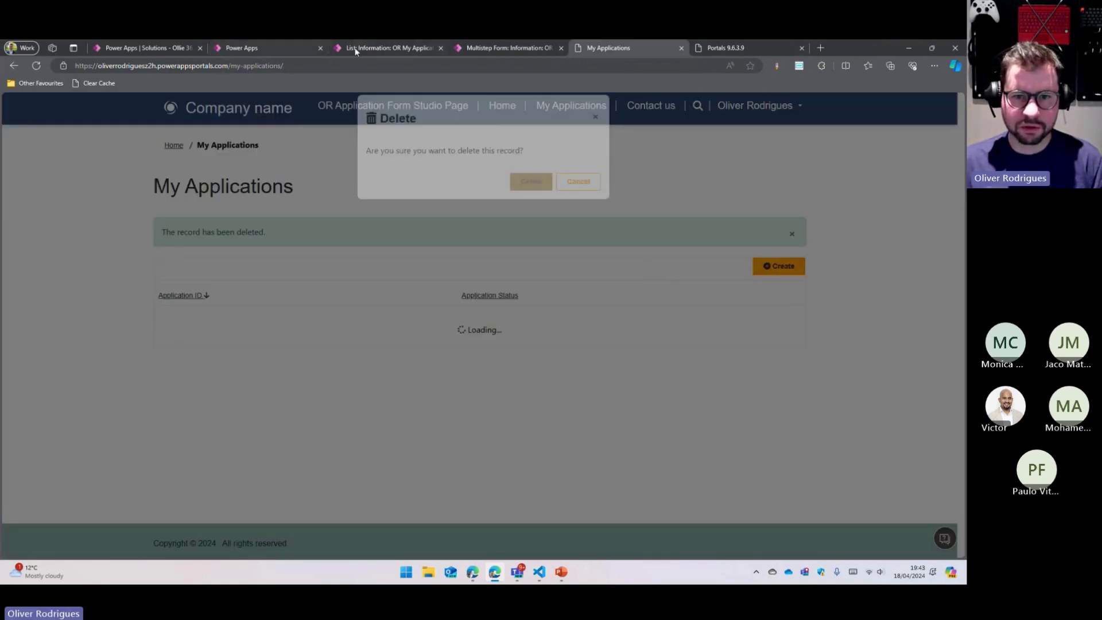
# Step: Clear the portal's cache from the site's Portals details page
pyautogui.hotkey('ctrl', 'shift', 'Tab')
pyautogui.hotkey('ctrl', 'Tab')
pyautogui.hotkey('ctrl', 'Tab')
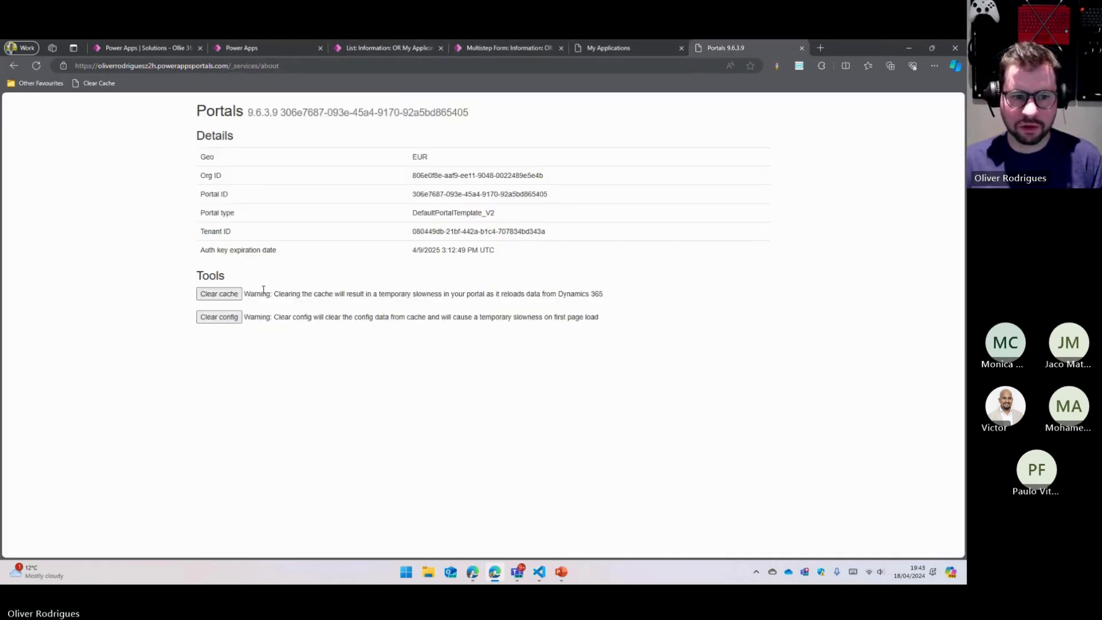
pyautogui.click(219, 293)
# Step: Delete applications APP-Z2H-0033 and APP-Z2H-0031 from the My Applications list
pyautogui.hotkey('ctrl', 'shift', 'Tab')
pyautogui.click(786, 318)
pyautogui.click(743, 339)
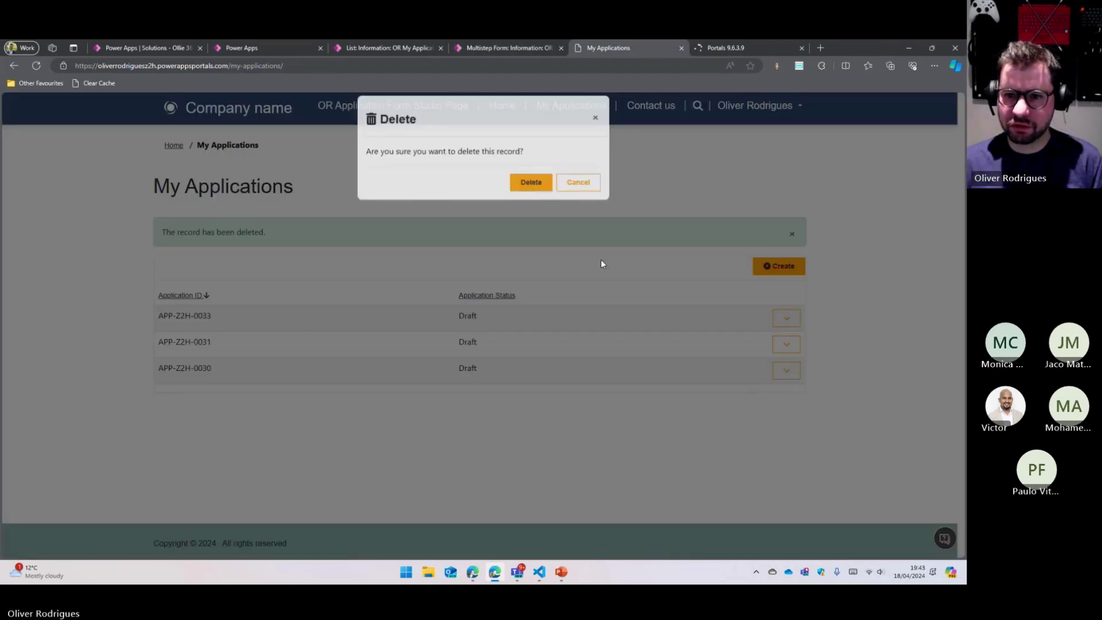
pyautogui.click(528, 193)
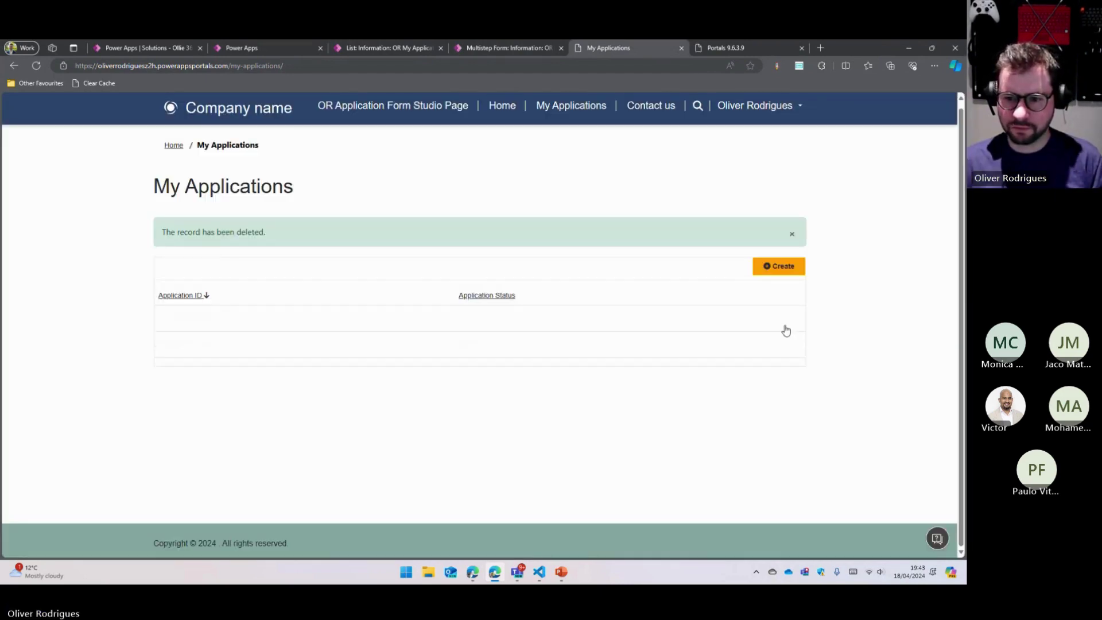
pyautogui.click(786, 318)
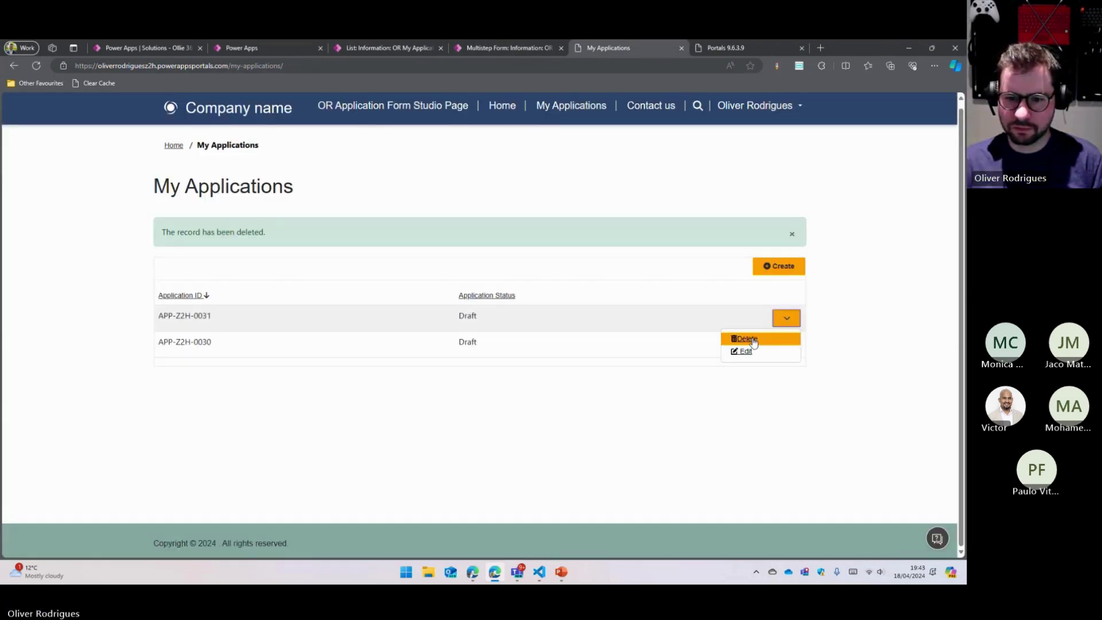
pyautogui.click(754, 340)
pyautogui.press('Return')
# Step: Delete application APP-Z2H-0030 from the My Applications list and dismiss the deletion message
pyautogui.click(778, 318)
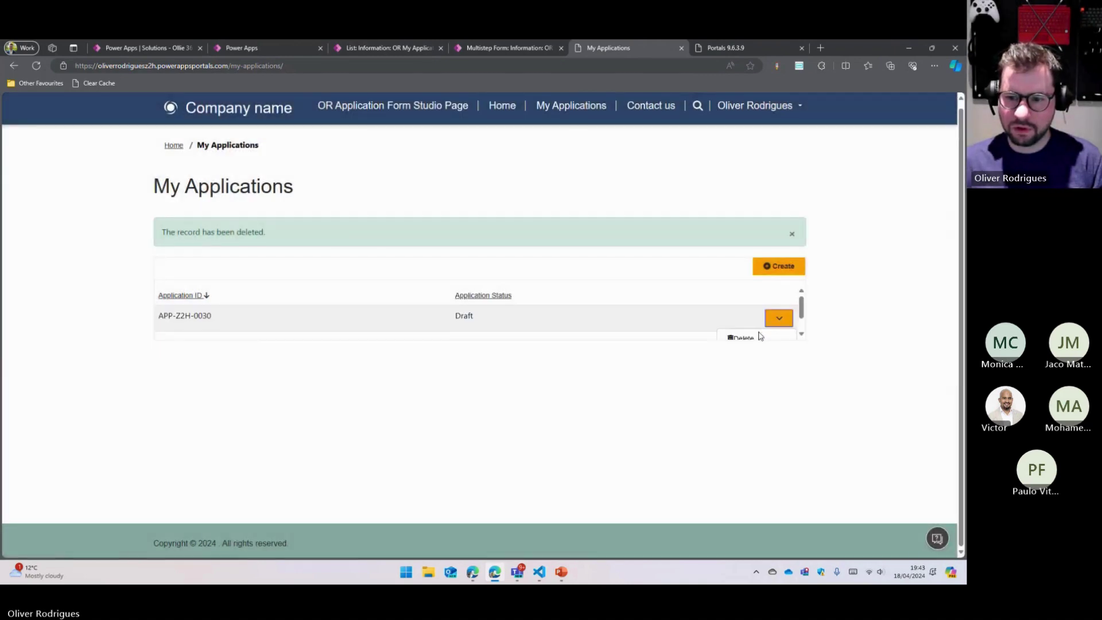
pyautogui.click(782, 320)
pyautogui.click(782, 320)
pyautogui.click(743, 338)
pyautogui.press('Return')
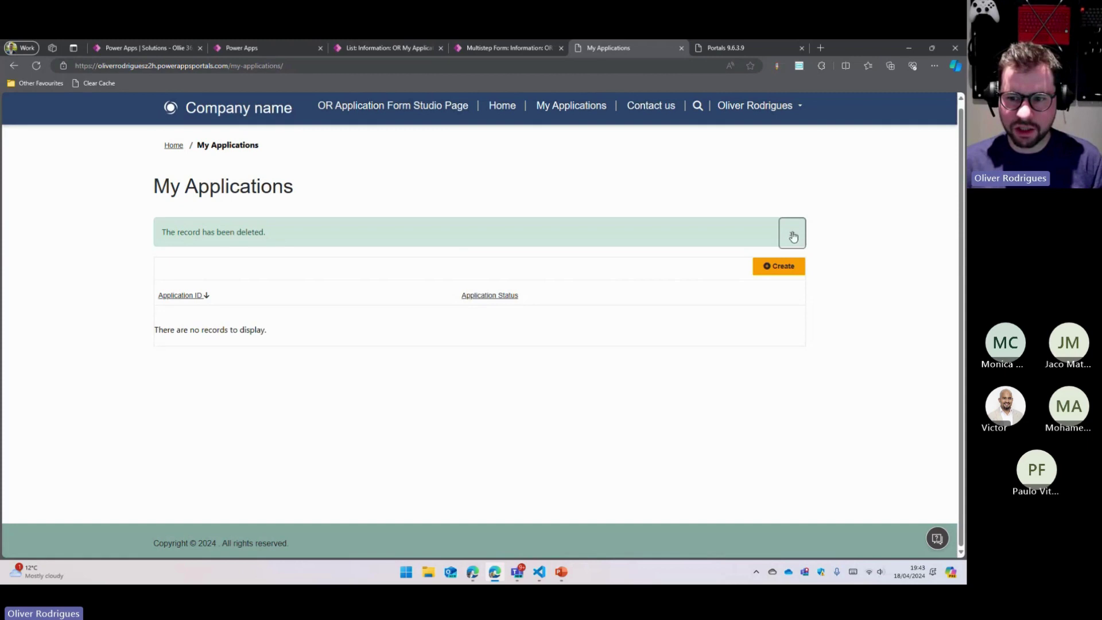
pyautogui.click(791, 233)
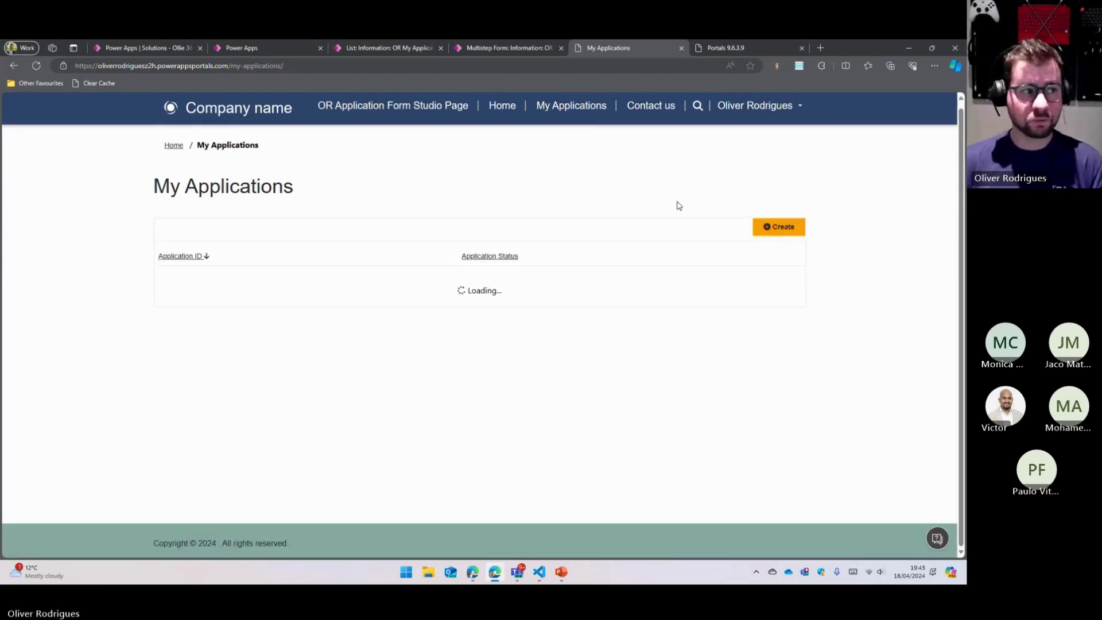
# Step: Create a new application, accept the Terms & Conditions and continue to Step 02 to check its application name
pyautogui.click(756, 232)
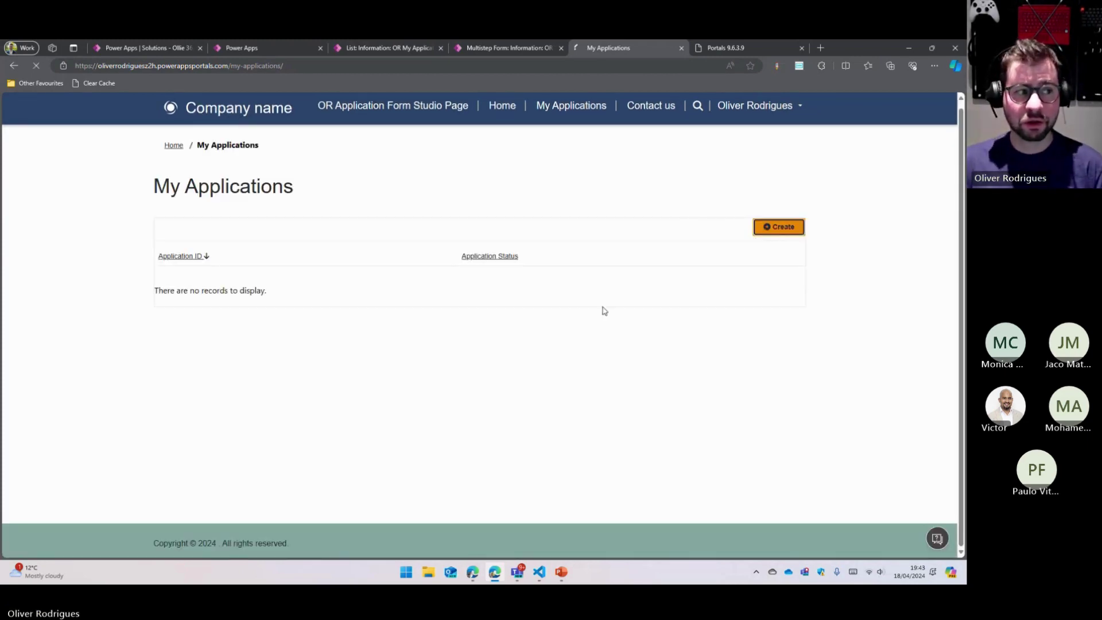
pyautogui.click(169, 207)
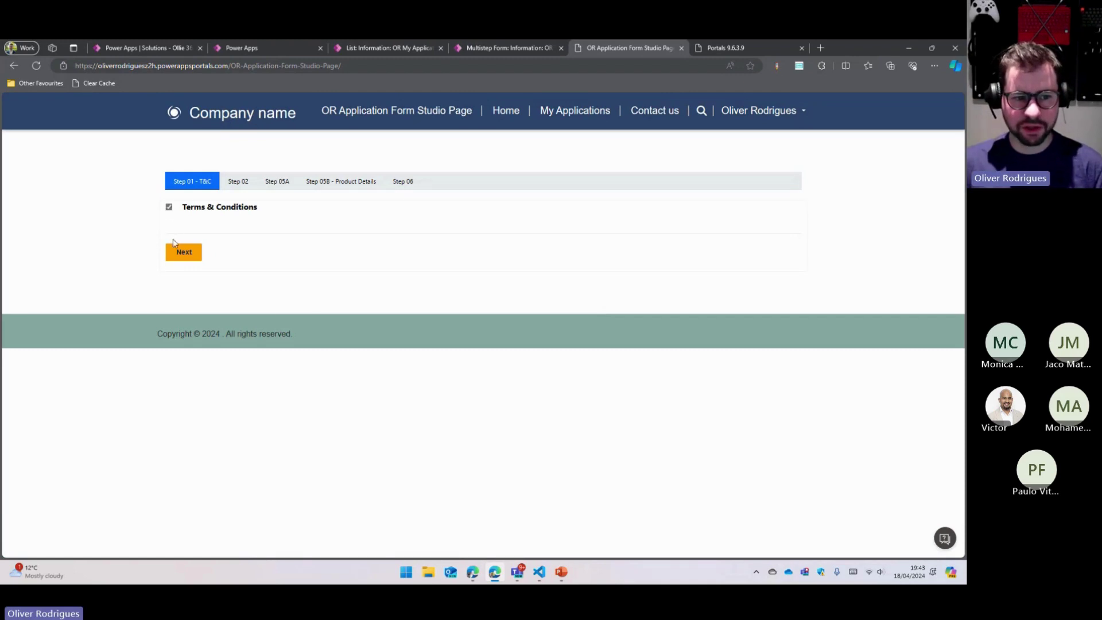
pyautogui.click(174, 248)
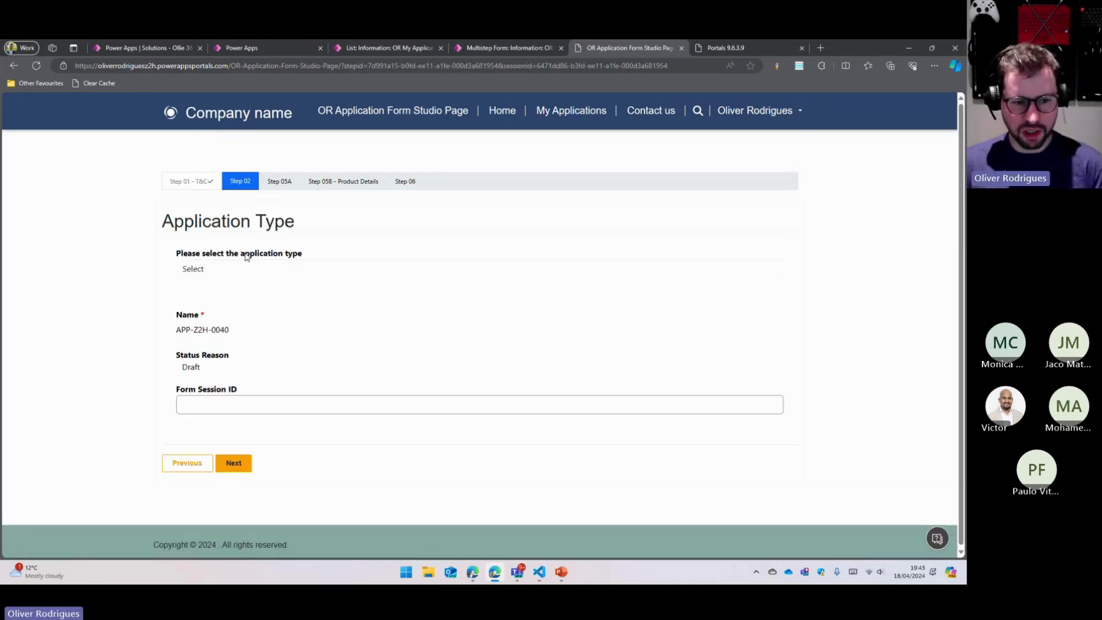
pyautogui.doubleClick(224, 330)
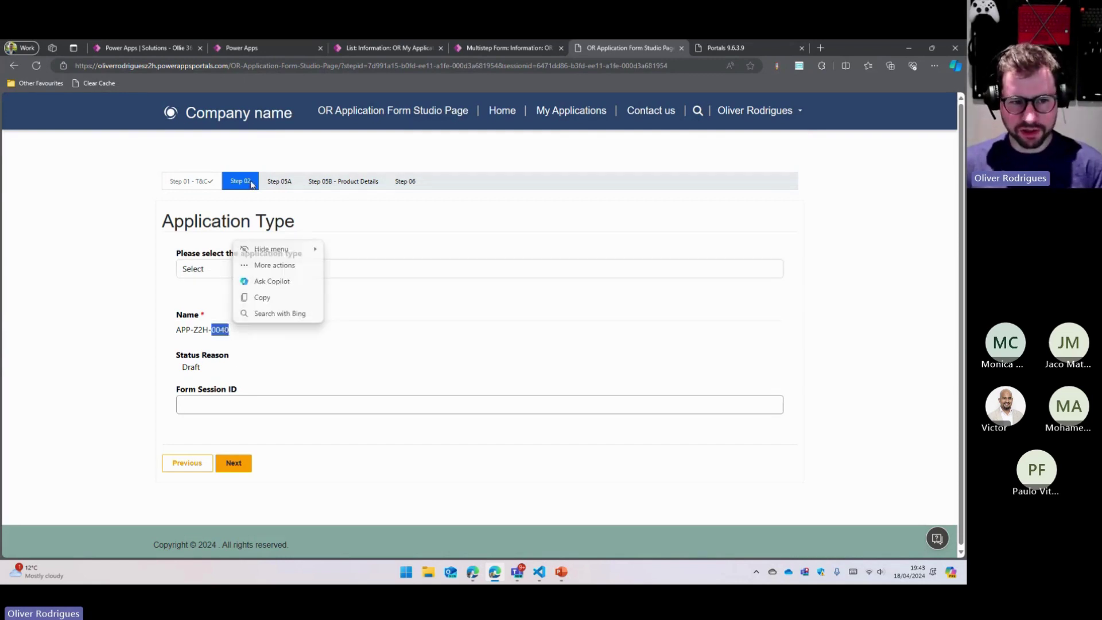
pyautogui.click(125, 326)
# Step: Create another application from My Applications in a separate browser tab, accepting the Terms & Conditions and continuing to Step 02
pyautogui.middleClick(579, 112)
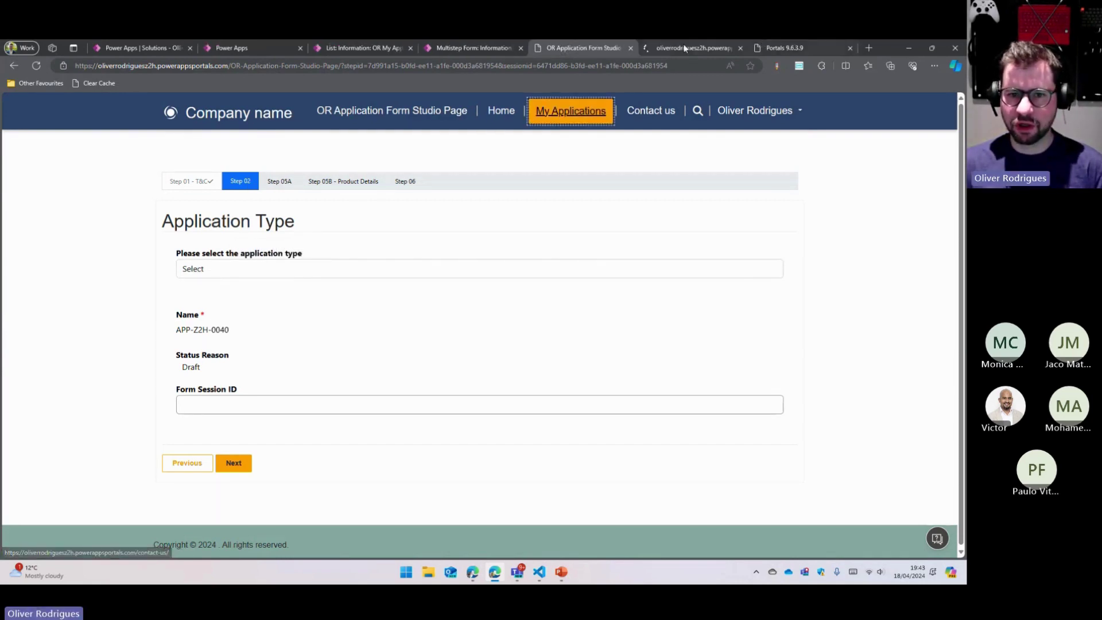
pyautogui.click(684, 49)
pyautogui.click(768, 232)
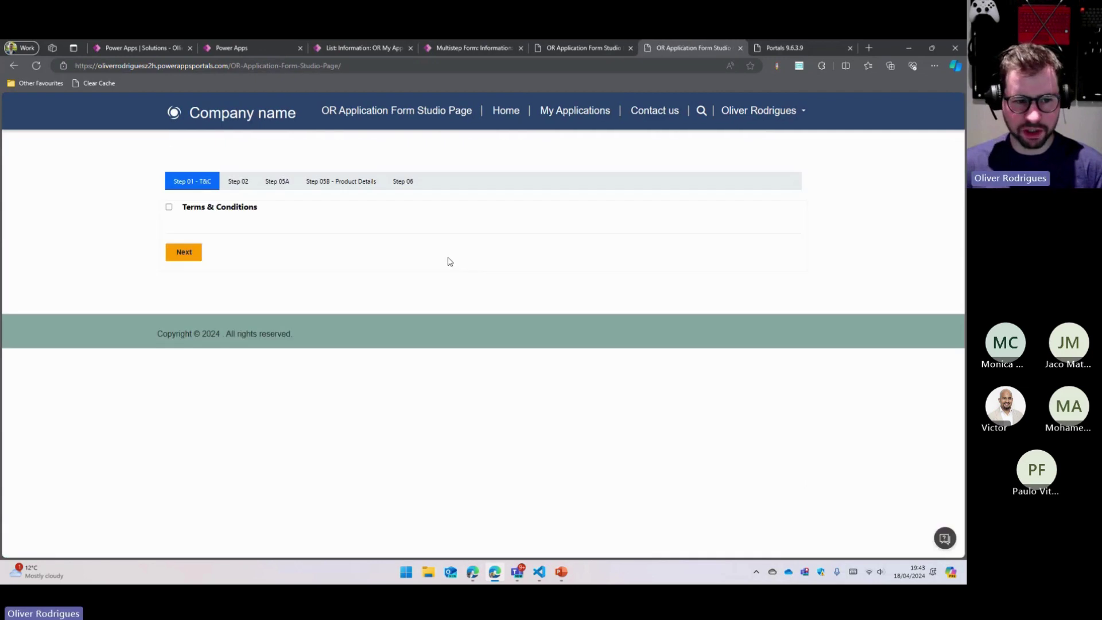
pyautogui.click(168, 207)
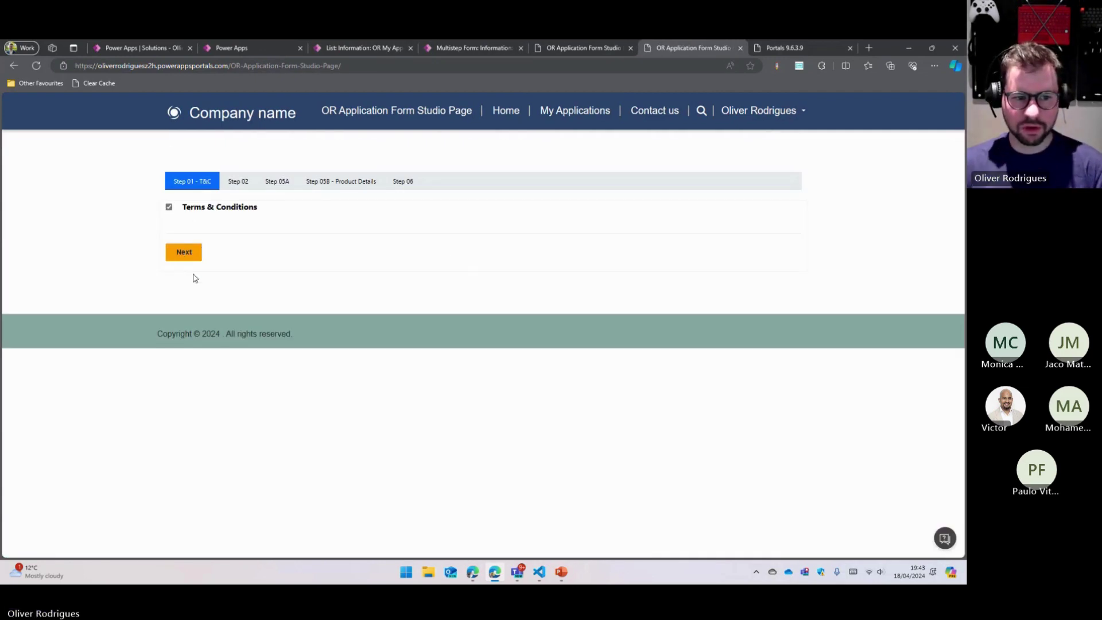
pyautogui.click(187, 256)
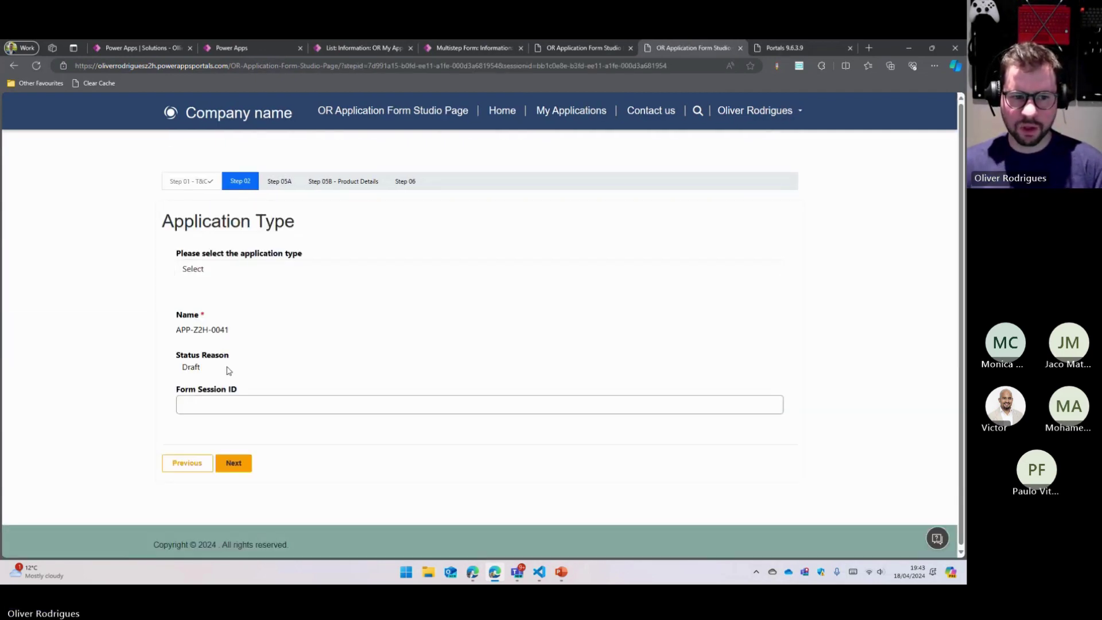
# Step: Set the second application's type to Conditional Registration and continue to the Conditional Step page
pyautogui.click(241, 473)
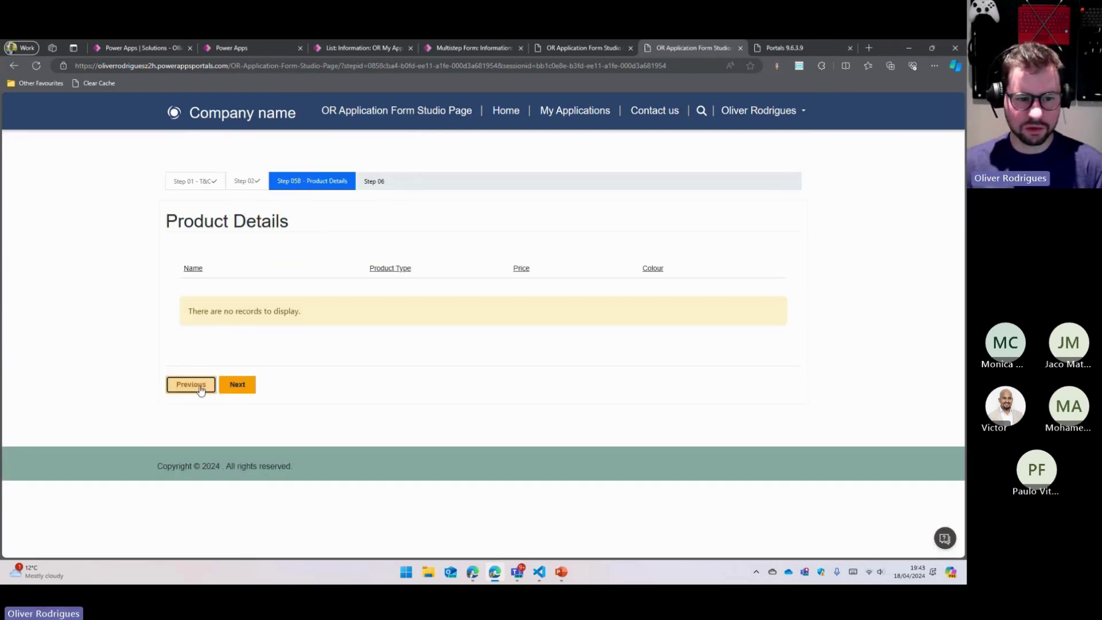
pyautogui.click(200, 390)
pyautogui.click(218, 270)
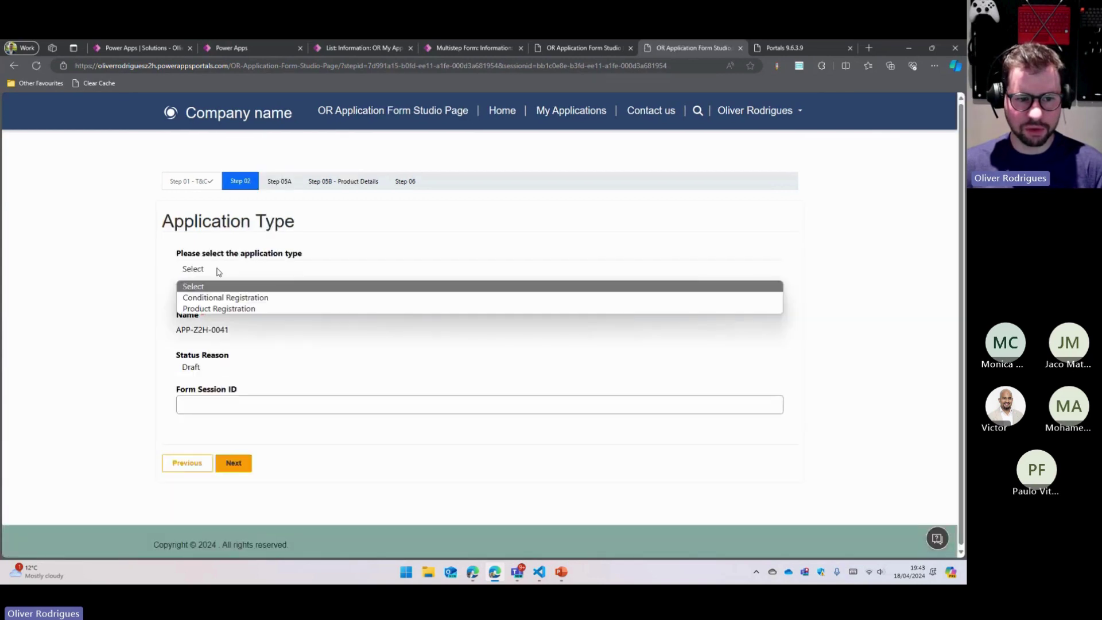
pyautogui.click(216, 298)
pyautogui.click(235, 469)
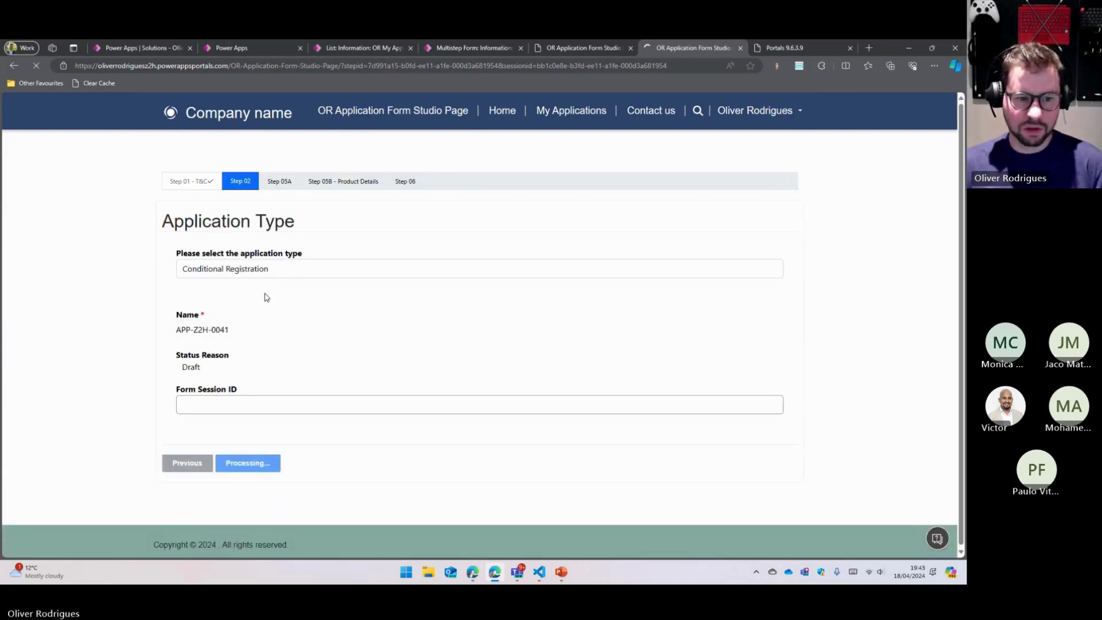
# Step: Enter 0041 as the Conditional Step text, submit the page and go back to check the saved entry
pyautogui.write('041')
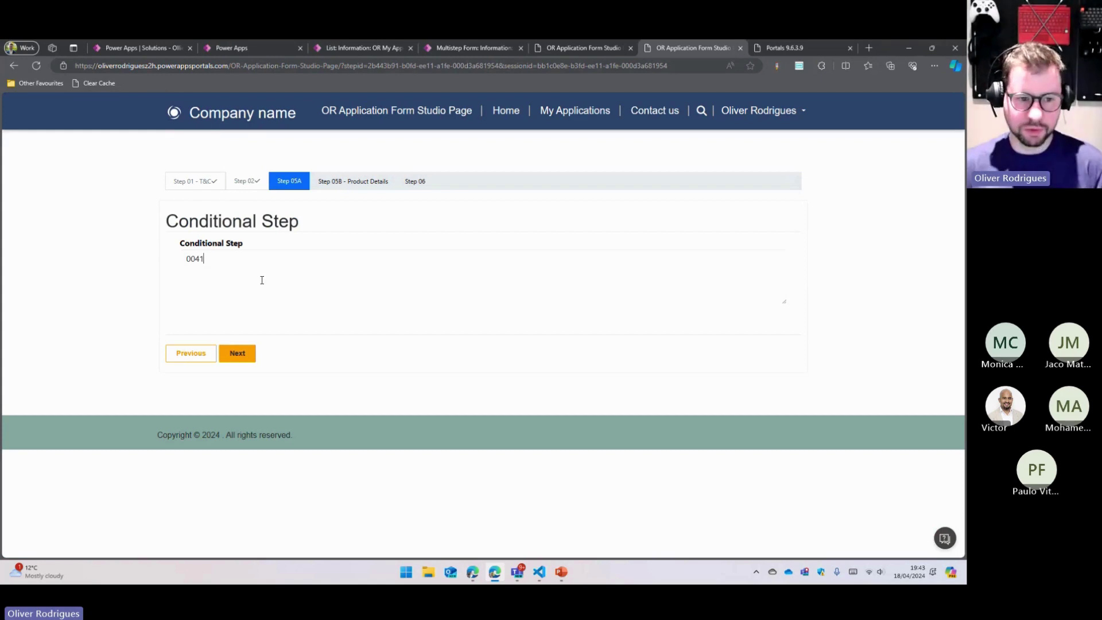
pyautogui.click(239, 359)
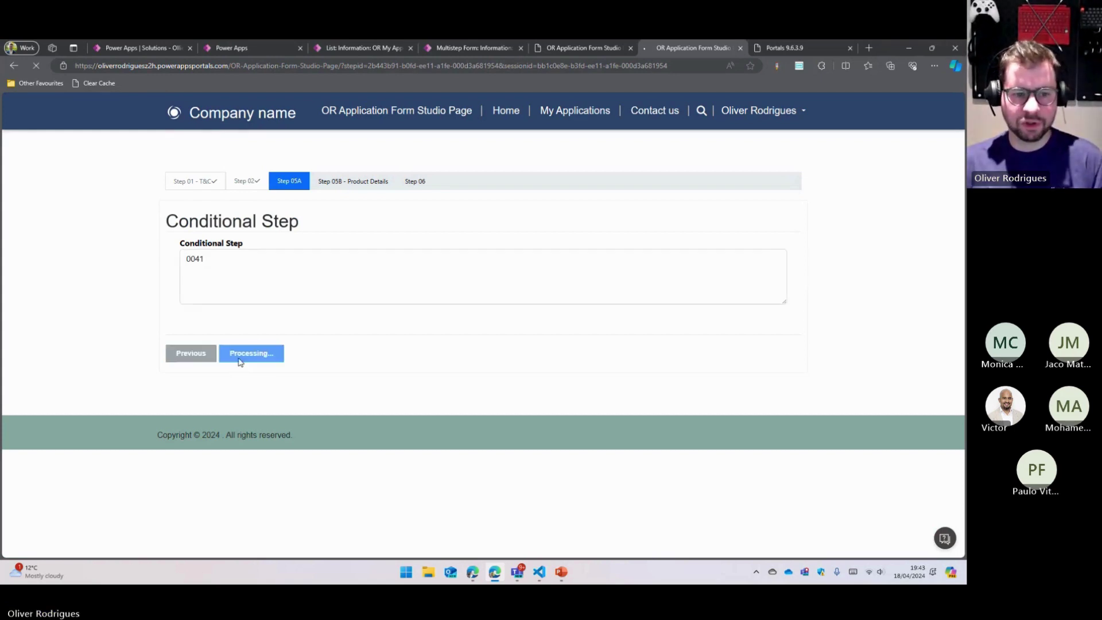
pyautogui.click(190, 383)
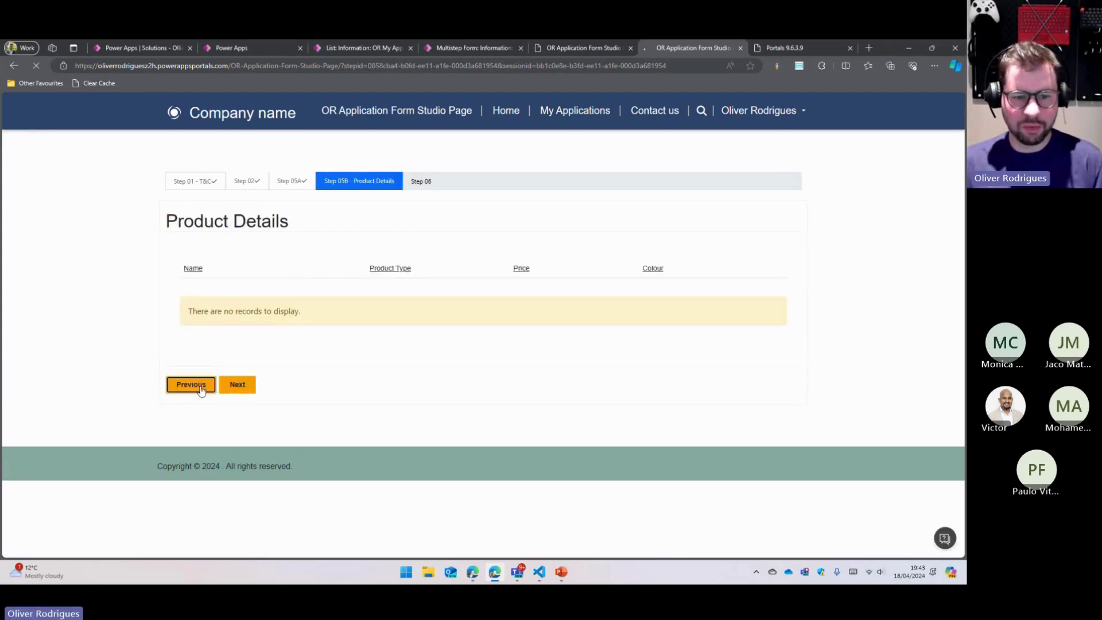
pyautogui.moveTo(221, 265); pyautogui.dragTo(325, 177)
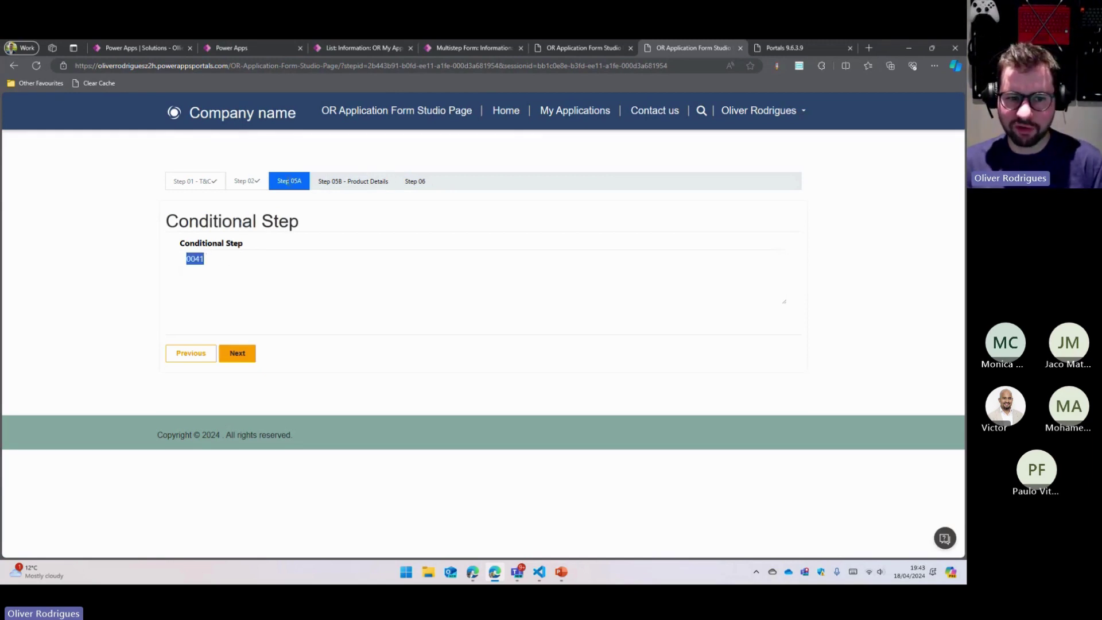
# Step: Copy the first application form's full URL and paste it into a new untitled file in Visual Studio Code
pyautogui.click(583, 46)
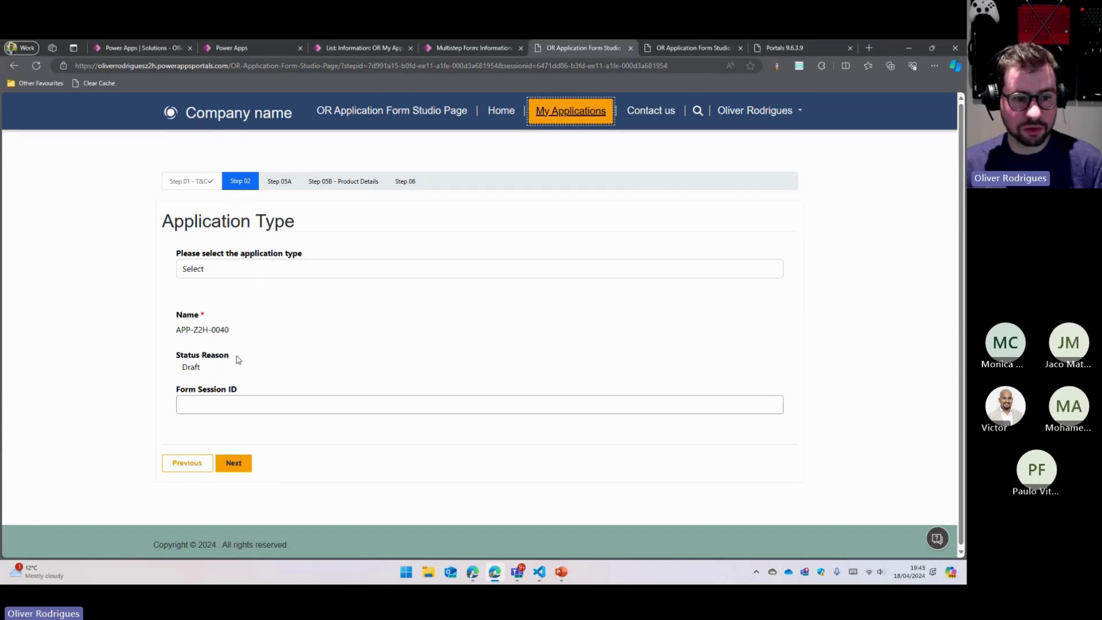
pyautogui.doubleClick(222, 329)
pyautogui.click(84, 356)
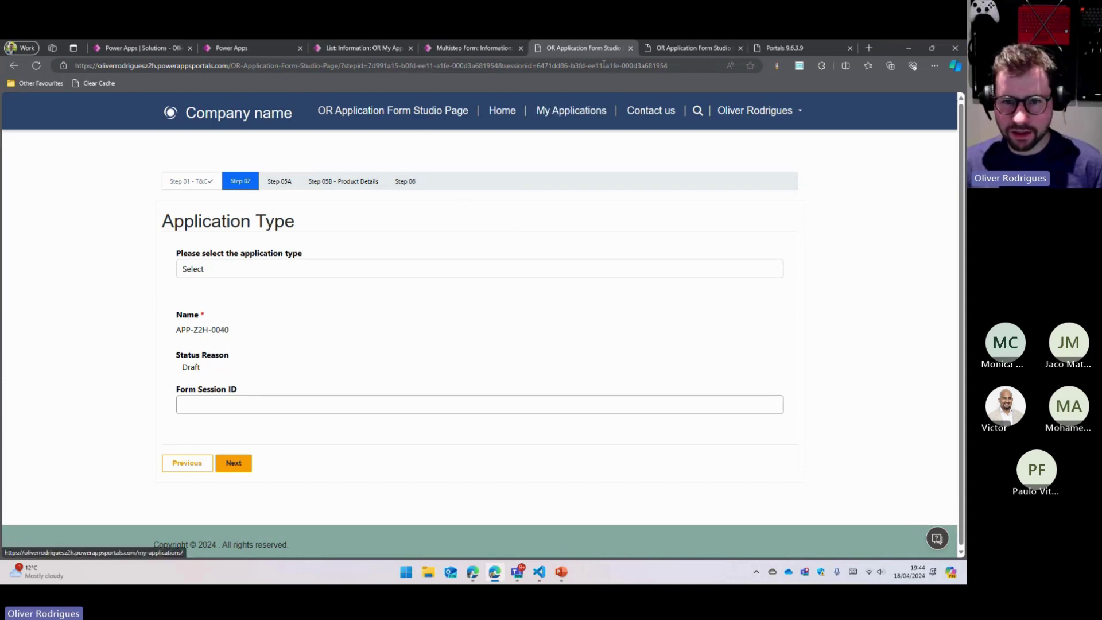
pyautogui.click(566, 66)
pyautogui.hotkey('ctrl', 'c')
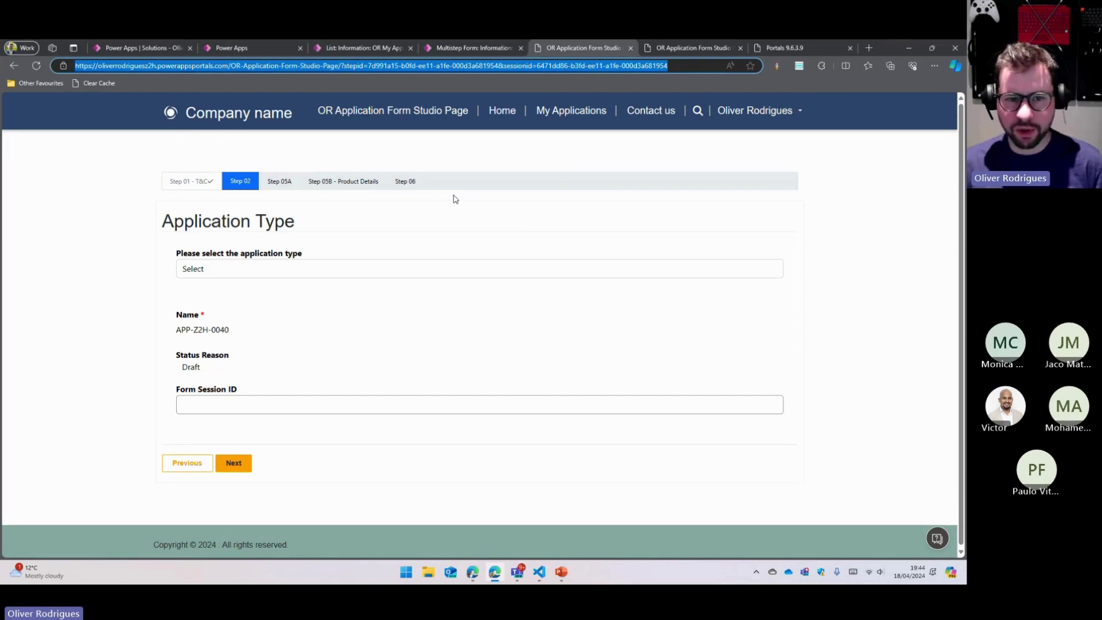
pyautogui.moveTo(539, 571)
pyautogui.click(498, 539)
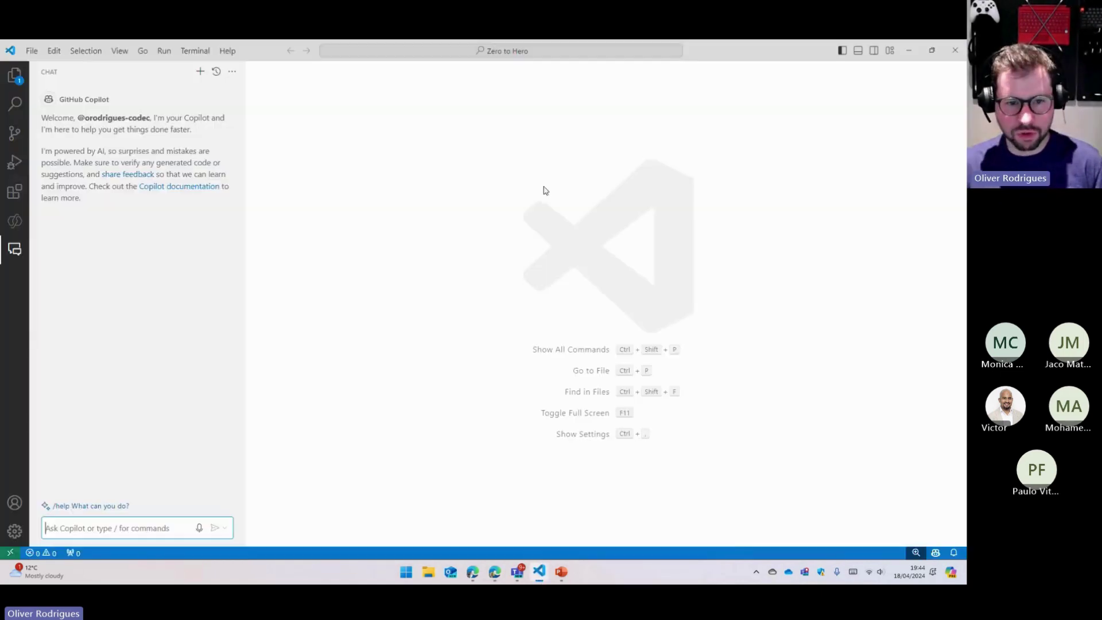
pyautogui.hotkey('ctrl', 'v')
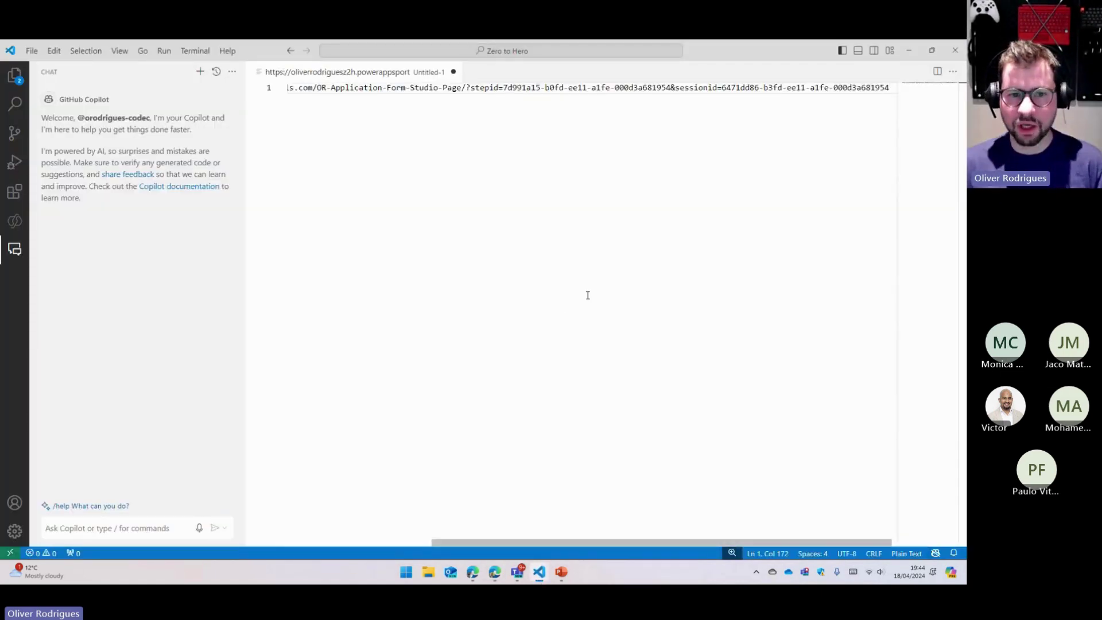
# Step: Remove the site address and page path from the pasted URL, leaving only the query string from /?stepid onward
pyautogui.press('Home')
pyautogui.hotkey('ctrl', 'Right')
pyautogui.hotkey('ctrl', 'Right')
pyautogui.hotkey('ctrl', 'Right')
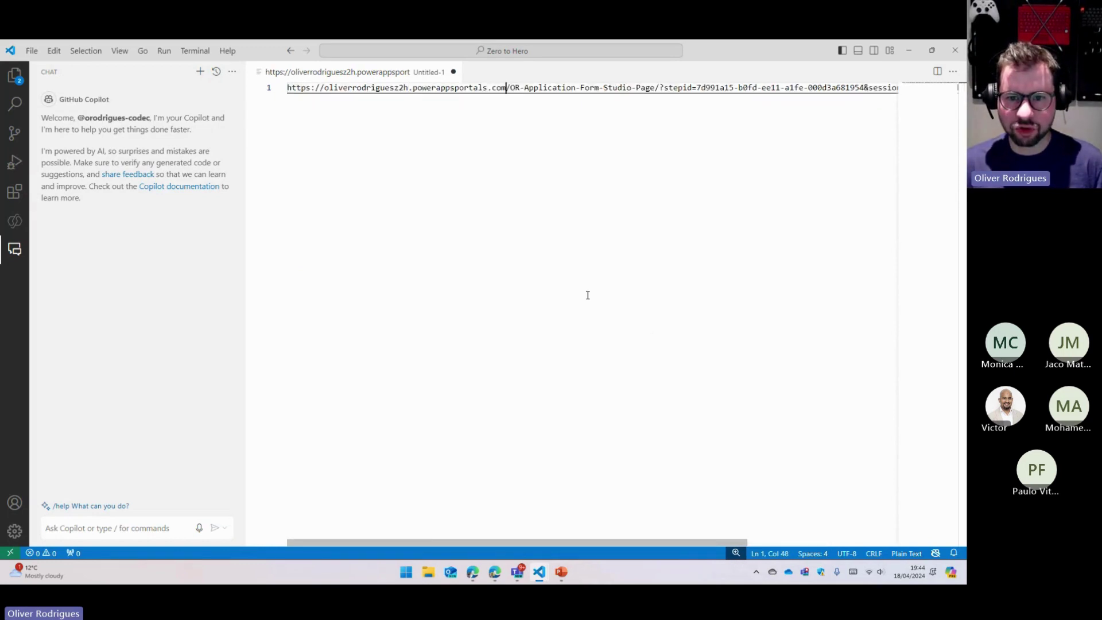
pyautogui.hotkey('ctrl', 'Right')
pyautogui.hotkey('ctrl', 'Right')
pyautogui.hotkey('shift', 'Home')
pyautogui.press('BackSpace')
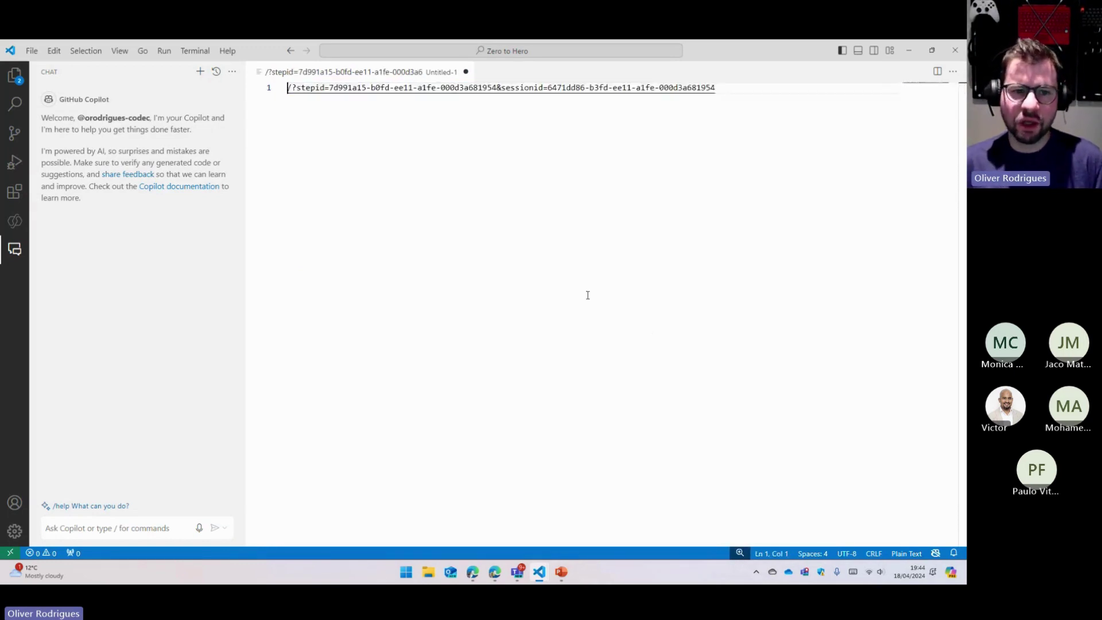
# Step: Examine the stepid and sessionid parameters in the query string, highlighting the complete session ID value
pyautogui.doubleClick(311, 90)
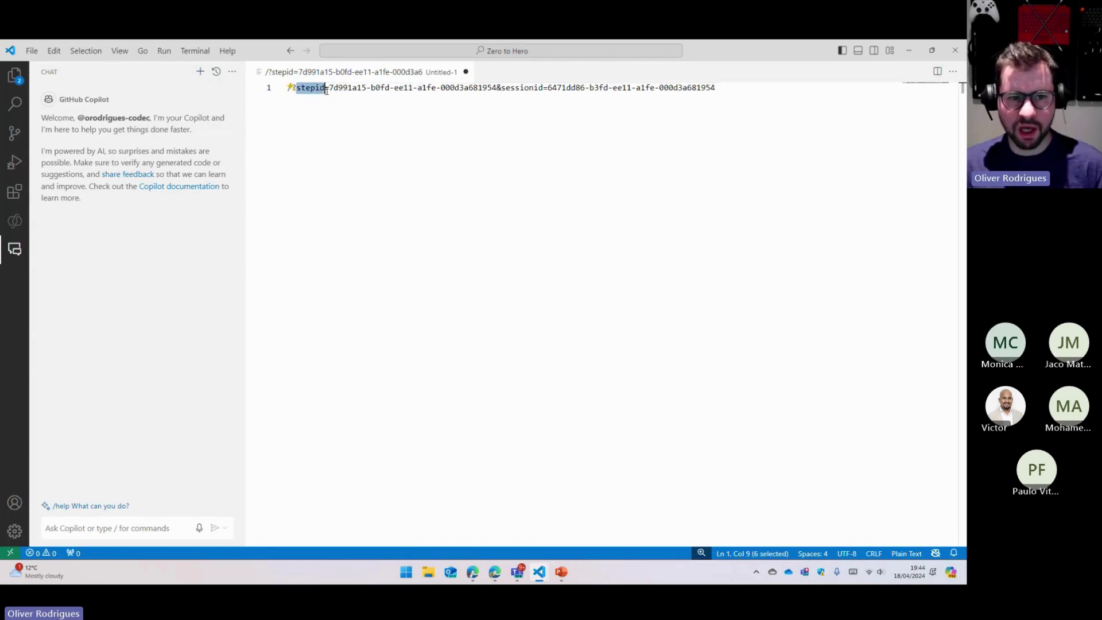
pyautogui.doubleClick(518, 88)
pyautogui.hotkey('ctrl', 'shift', 'Right')
pyautogui.hotkey('ctrl', 'shift', 'Right')
pyautogui.hotkey('ctrl', 'shift', 'Right')
pyautogui.hotkey('ctrl', 'shift', 'Right')
pyautogui.hotkey('ctrl', 'shift', 'Right')
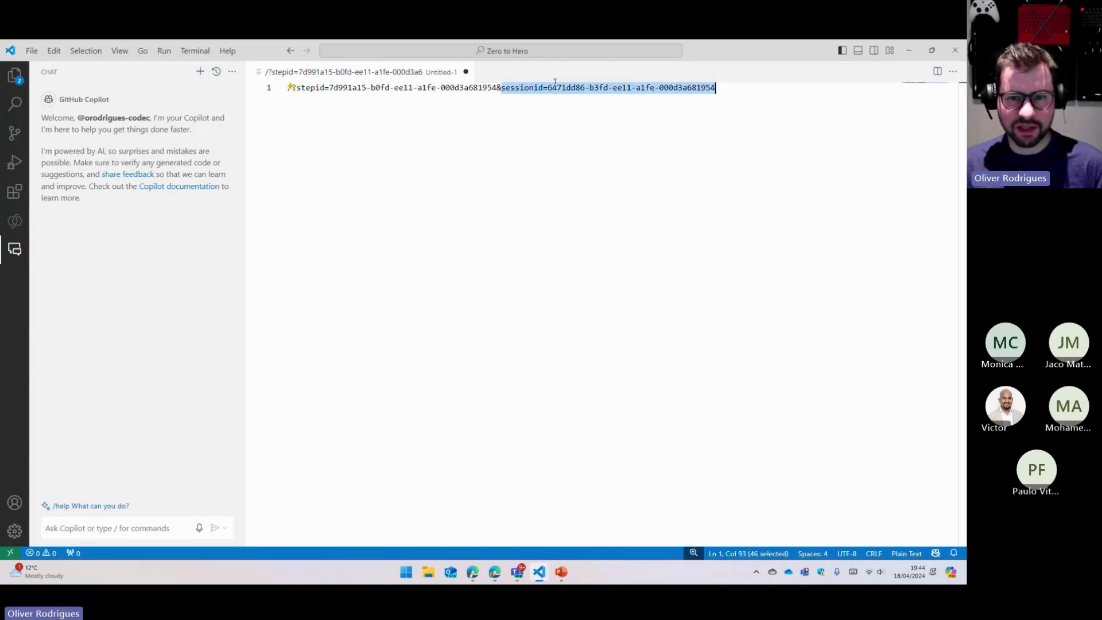
pyautogui.doubleClick(573, 89)
pyautogui.hotkey('shift', 'End')
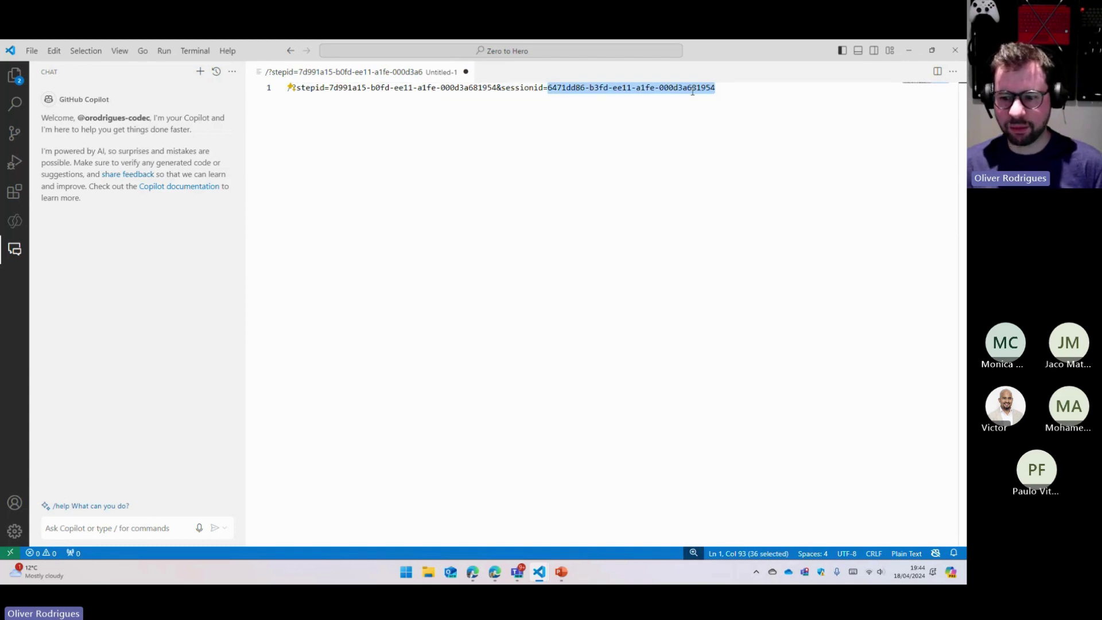
# Step: Remove the stepid parameter from the first application form's URL and load the page with only its sessionid parameter
pyautogui.moveTo(330, 89); pyautogui.dragTo(521, 87)
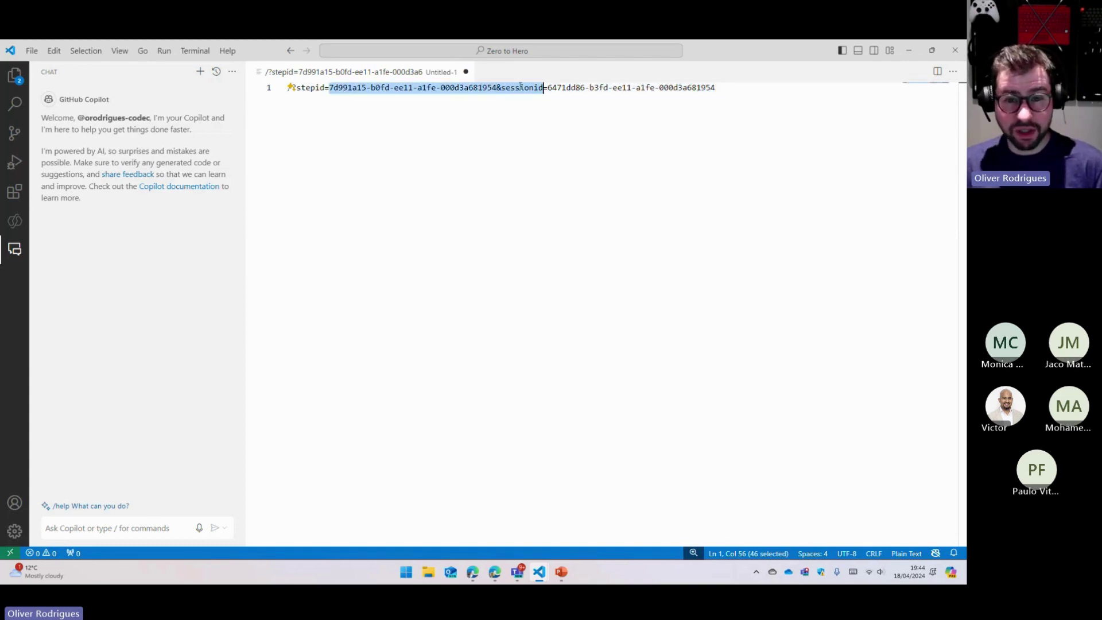
pyautogui.click(908, 50)
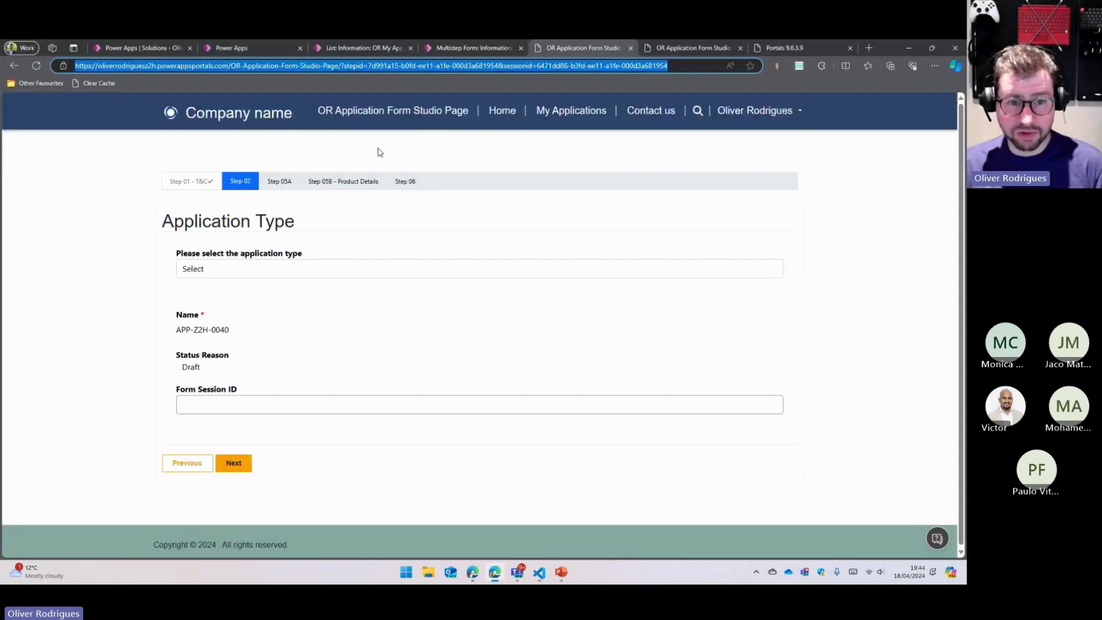
pyautogui.click(346, 67)
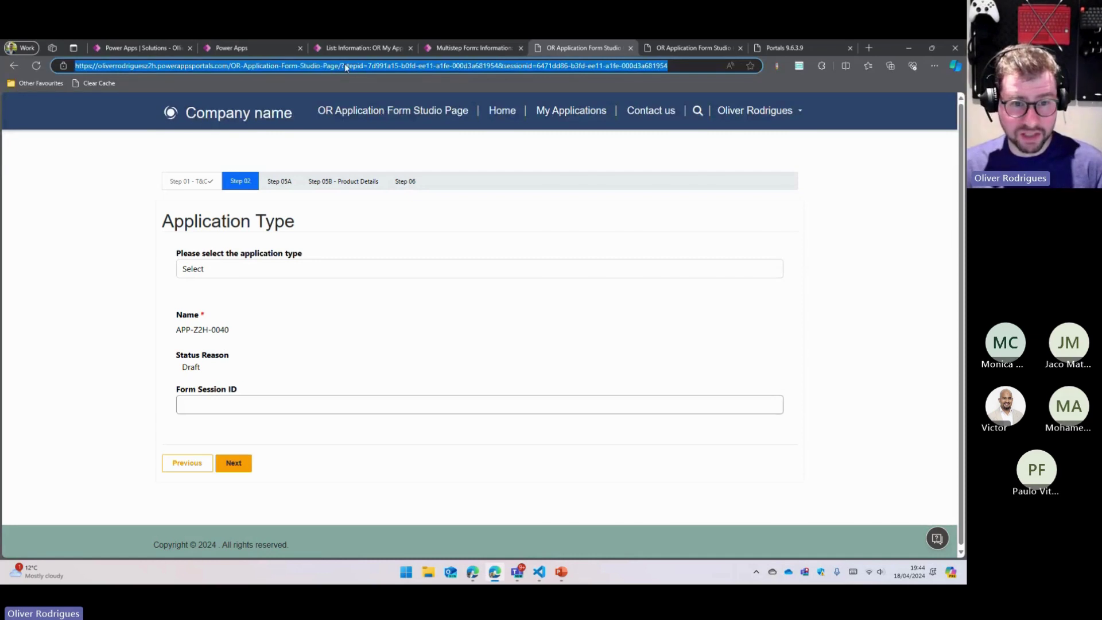
pyautogui.click(668, 65)
pyautogui.hotkey('ctrl', 'Left')
pyautogui.hotkey('ctrl', 'Left')
pyautogui.hotkey('ctrl', 'Left')
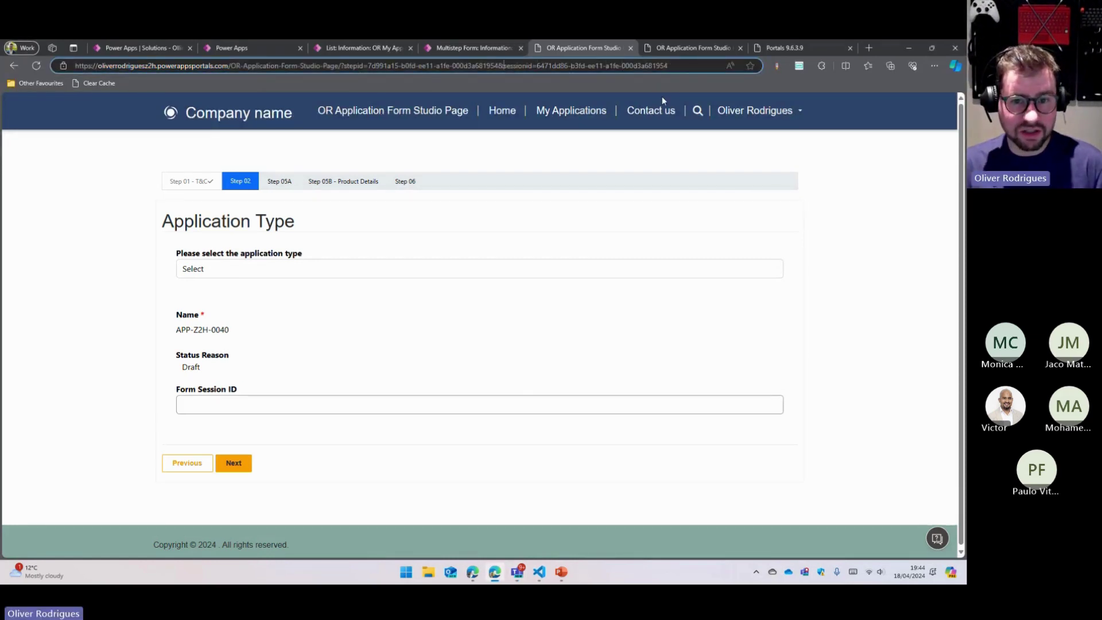
pyautogui.hotkey('ctrl', 'shift', 'Left')
pyautogui.hotkey('ctrl', 'shift', 'Left')
pyautogui.hotkey('ctrl', 'shift', 'Left')
pyautogui.hotkey('ctrl', 'shift', 'Left')
pyautogui.hotkey('ctrl', 'shift', 'Left')
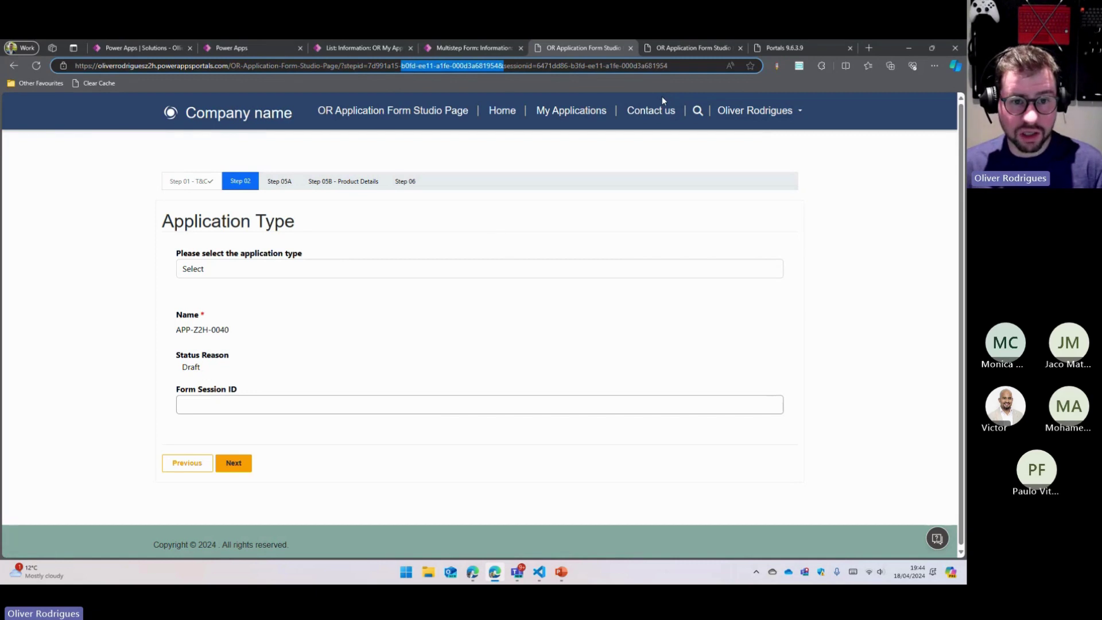
pyautogui.press('BackSpace')
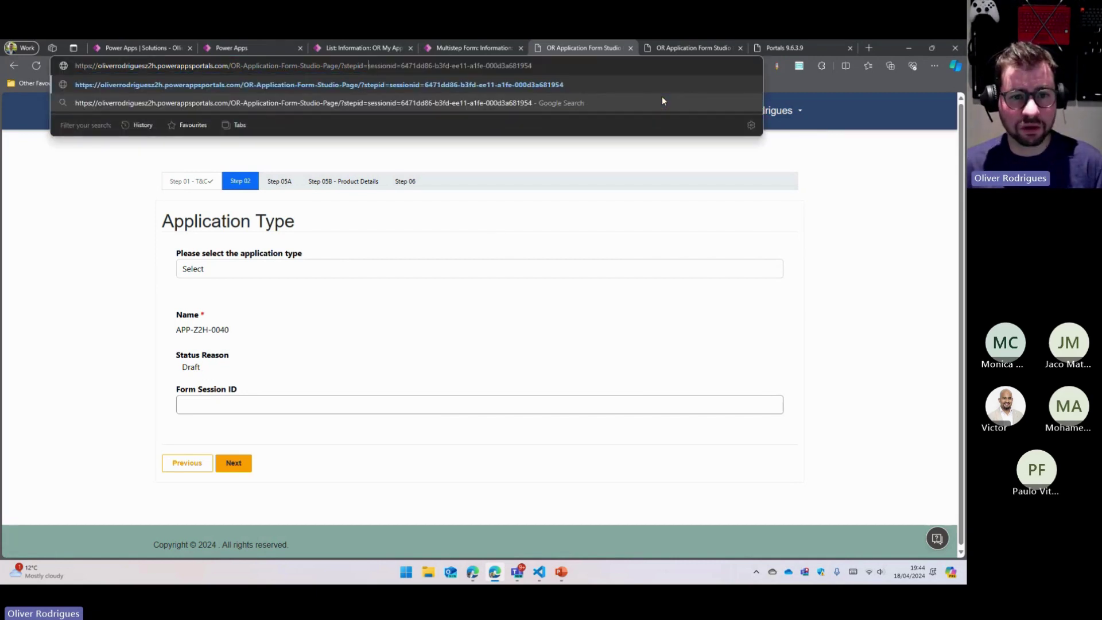
pyautogui.hotkey('ctrl', 'BackSpace')
pyautogui.press('Return')
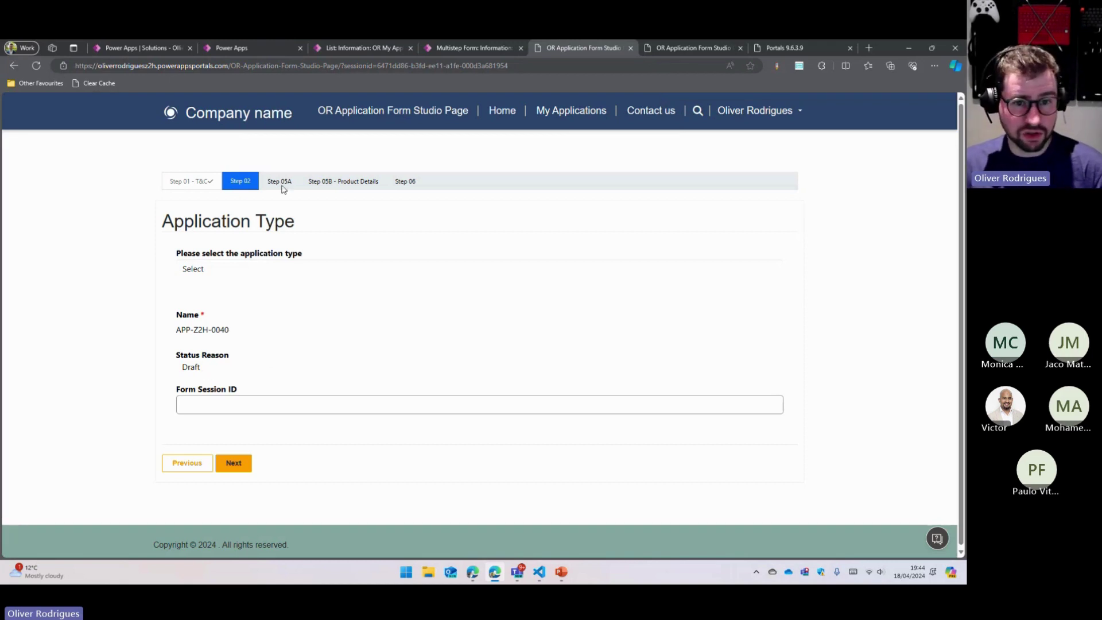
# Step: Check the application number under Name and copy the session ID value from the first application's URL
pyautogui.doubleClick(224, 330)
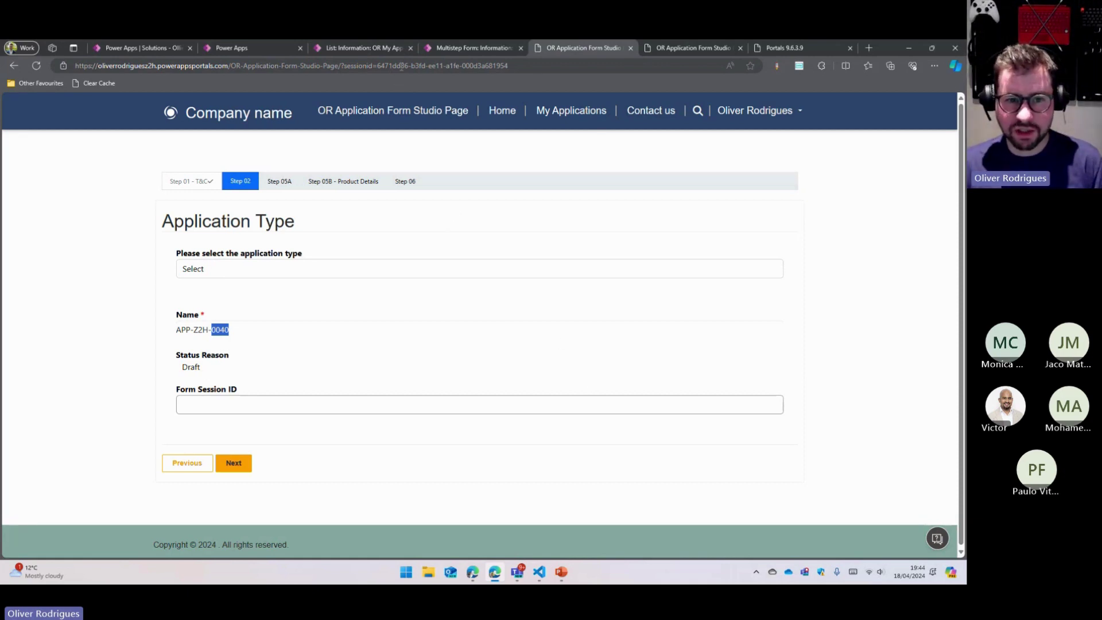
pyautogui.moveTo(377, 65); pyautogui.dragTo(508, 67)
pyautogui.hotkey('ctrl', 'c')
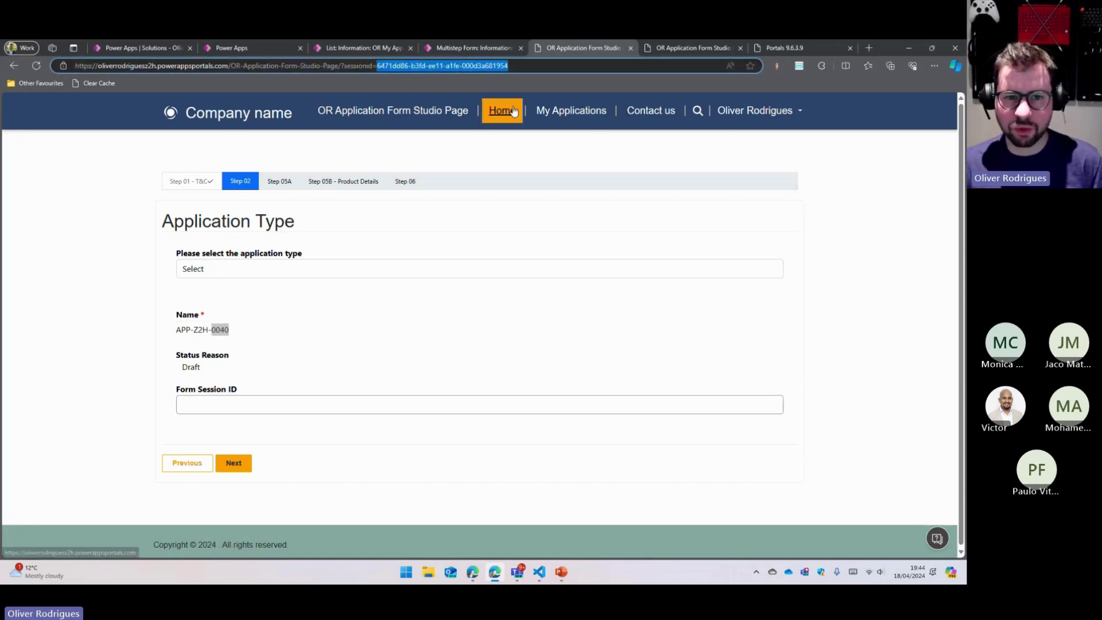
# Step: Remove stepid from the second application's URL, replace its session ID with the copied one, load it and check the application name
pyautogui.click(686, 49)
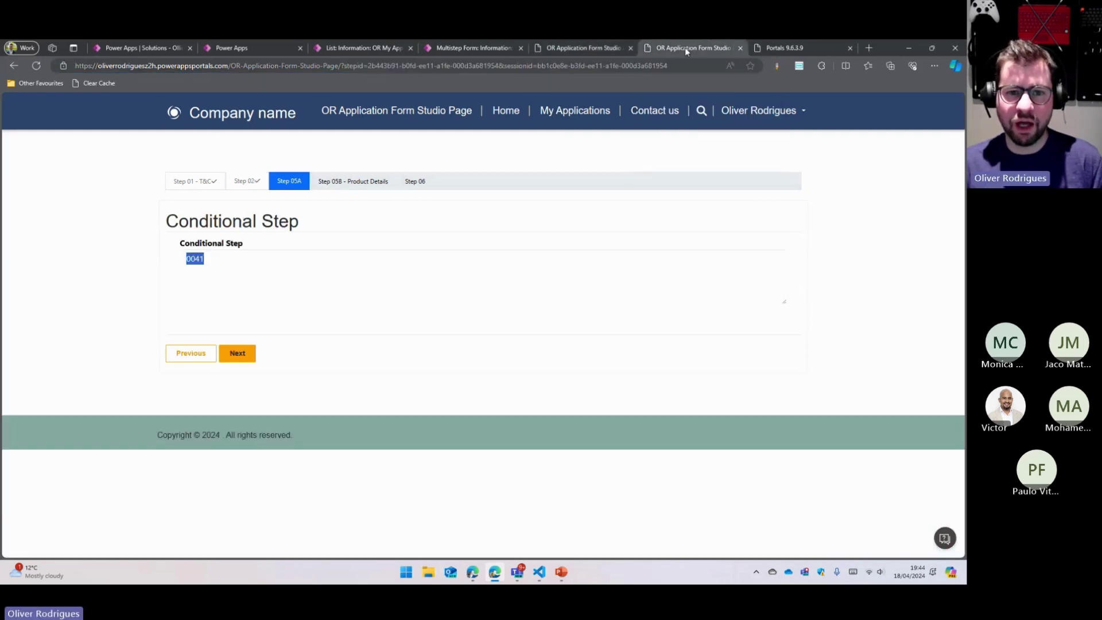
pyautogui.moveTo(356, 67); pyautogui.dragTo(518, 71)
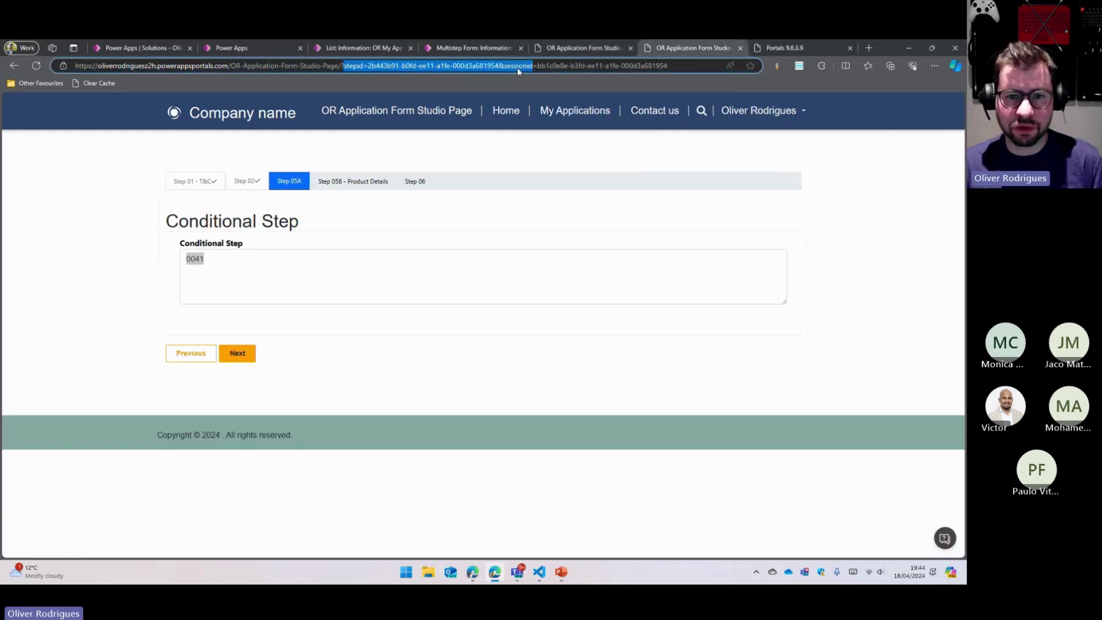
pyautogui.press('Delete')
pyautogui.press('Delete')
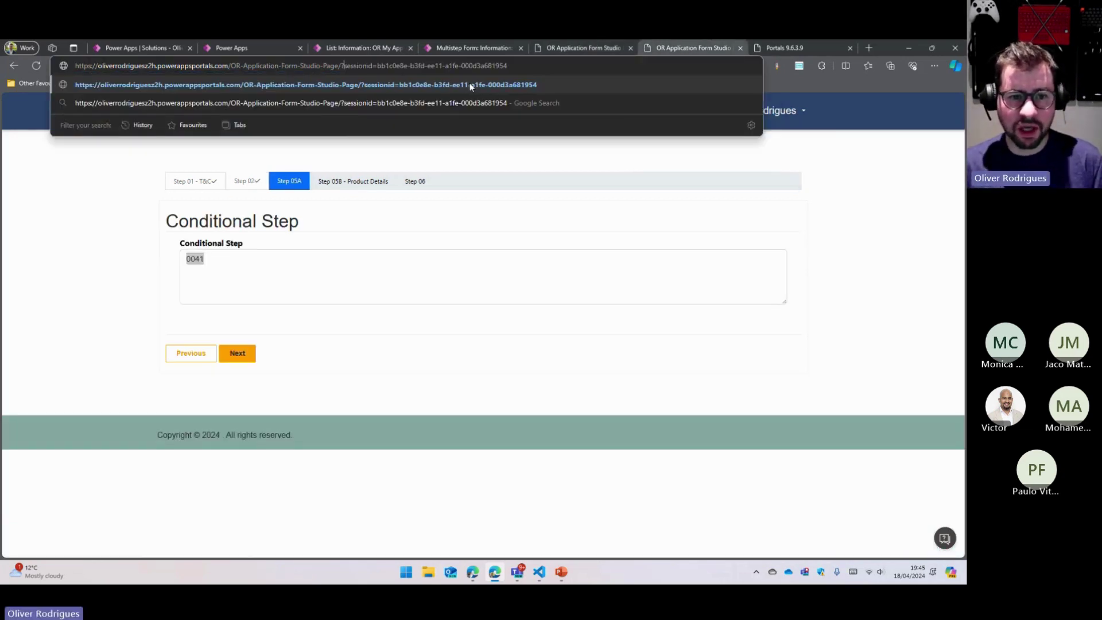
pyautogui.doubleClick(392, 66)
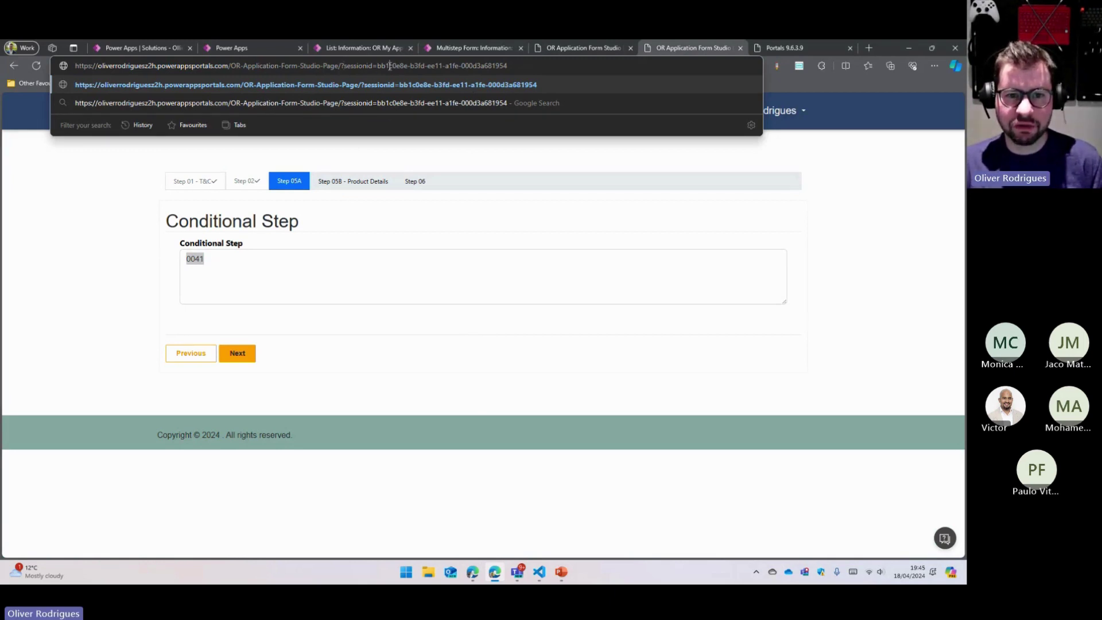
pyautogui.moveTo(389, 65); pyautogui.dragTo(515, 61)
pyautogui.hotkey('ctrl', 'v')
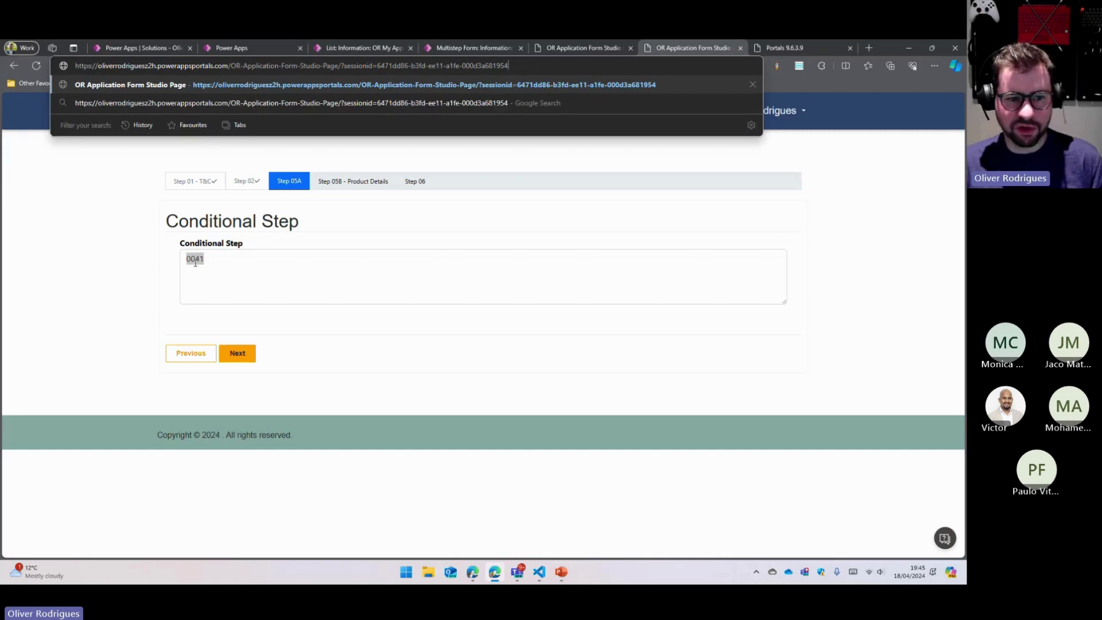
pyautogui.press('Return')
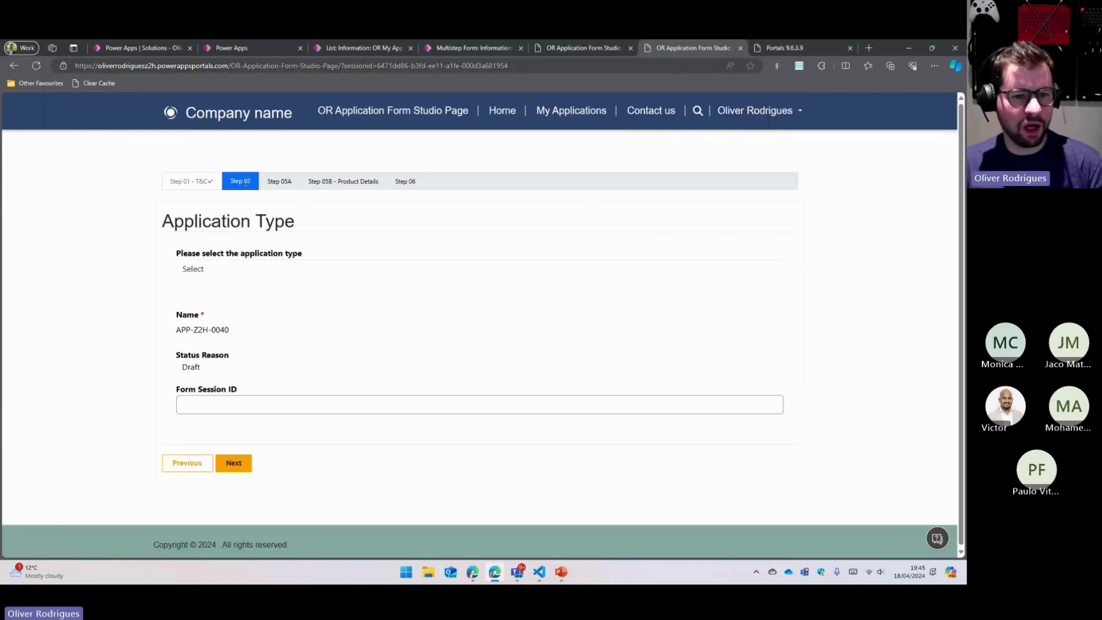
pyautogui.doubleClick(220, 329)
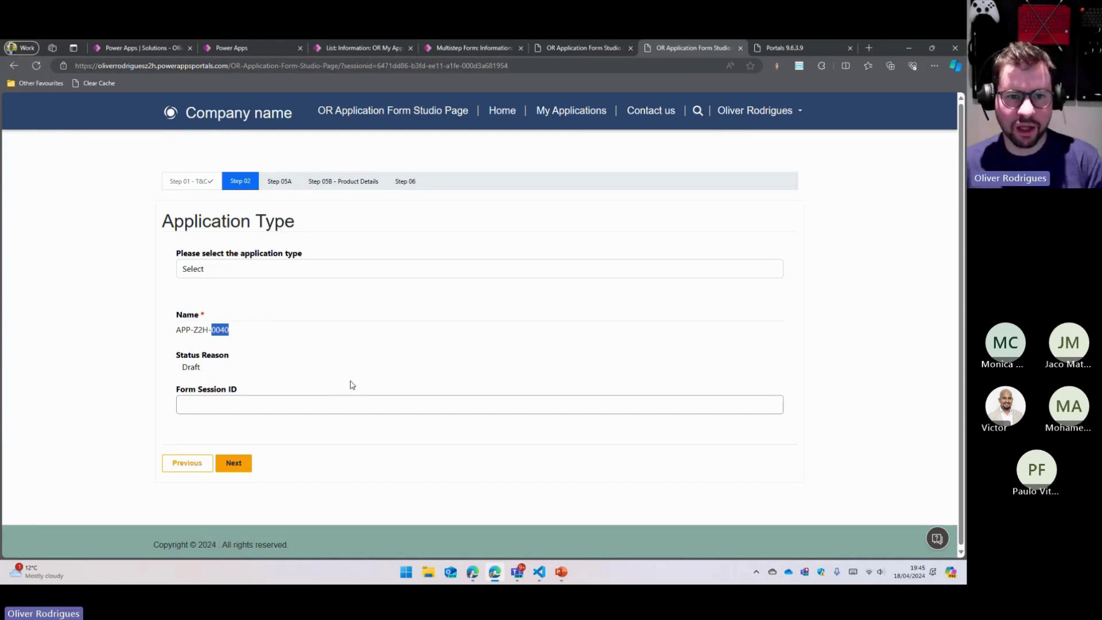
# Step: Open the Multistep Form Sessions list in a separate browser tab and open the most recently created session record
pyautogui.click(364, 43)
pyautogui.click(67, 477)
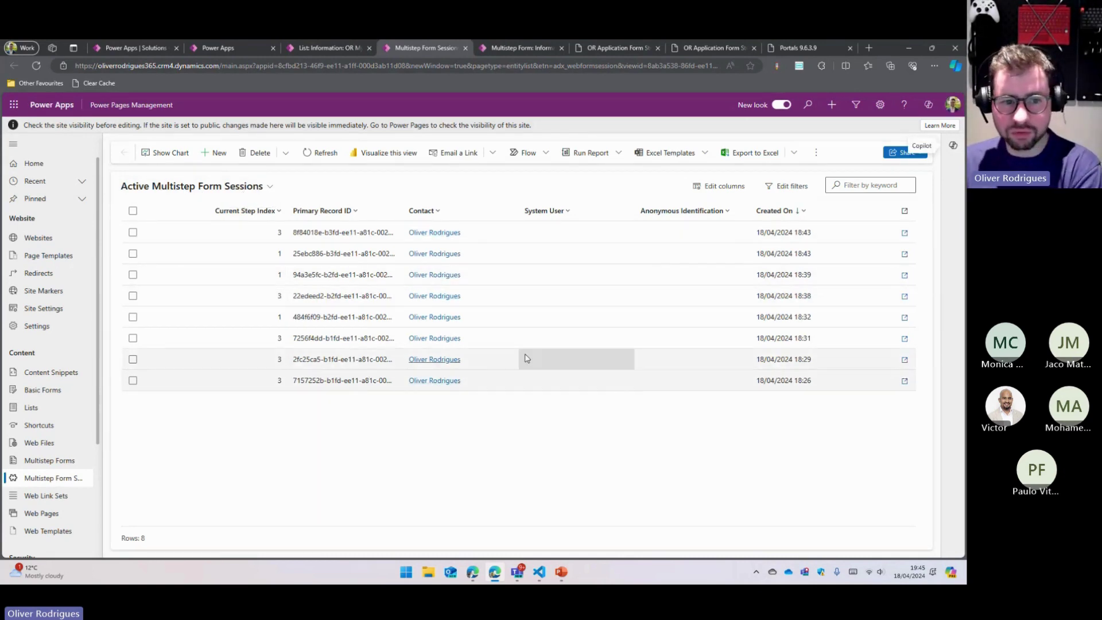
pyautogui.doubleClick(340, 237)
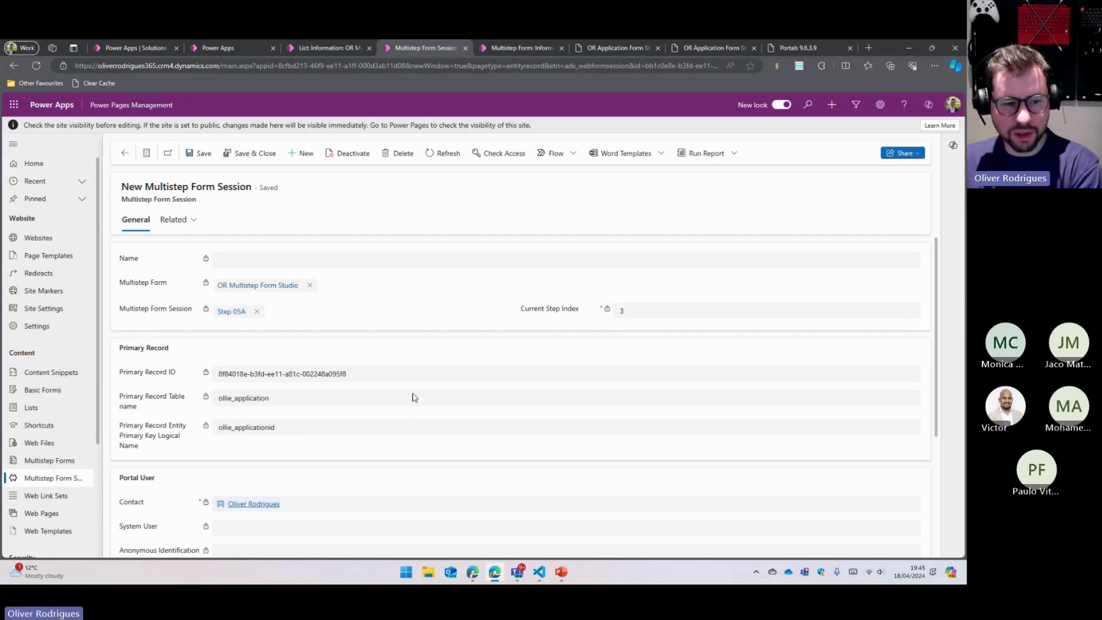
# Step: Examine the session record's form step, Primary Record fields, Portal User section and Step History
pyautogui.scroll(-1, 414, 344)
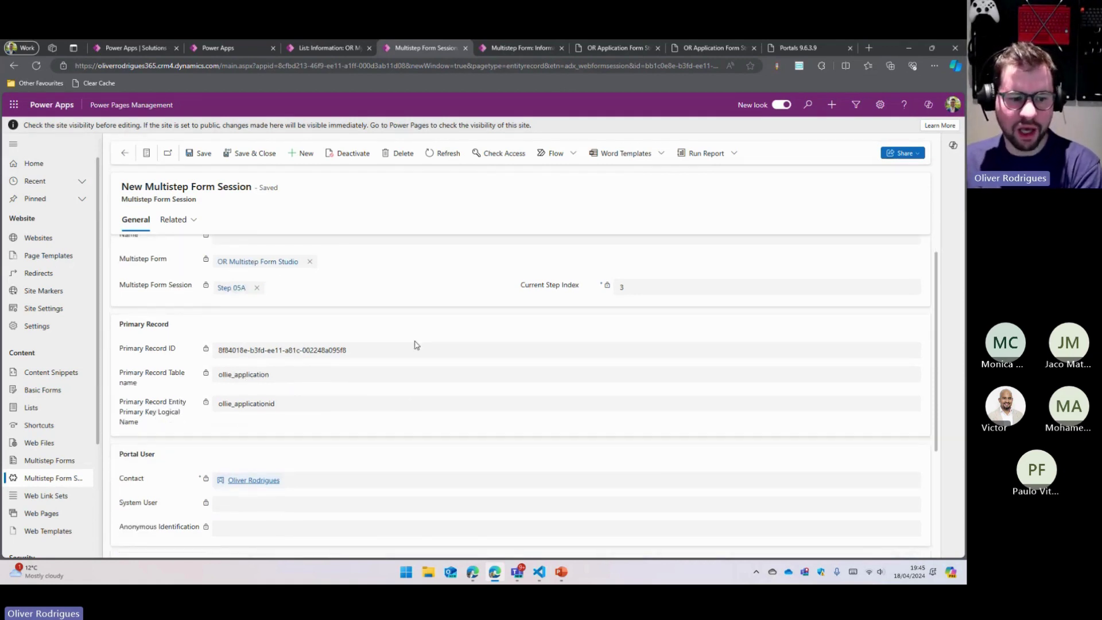
pyautogui.scroll(-3, 416, 344)
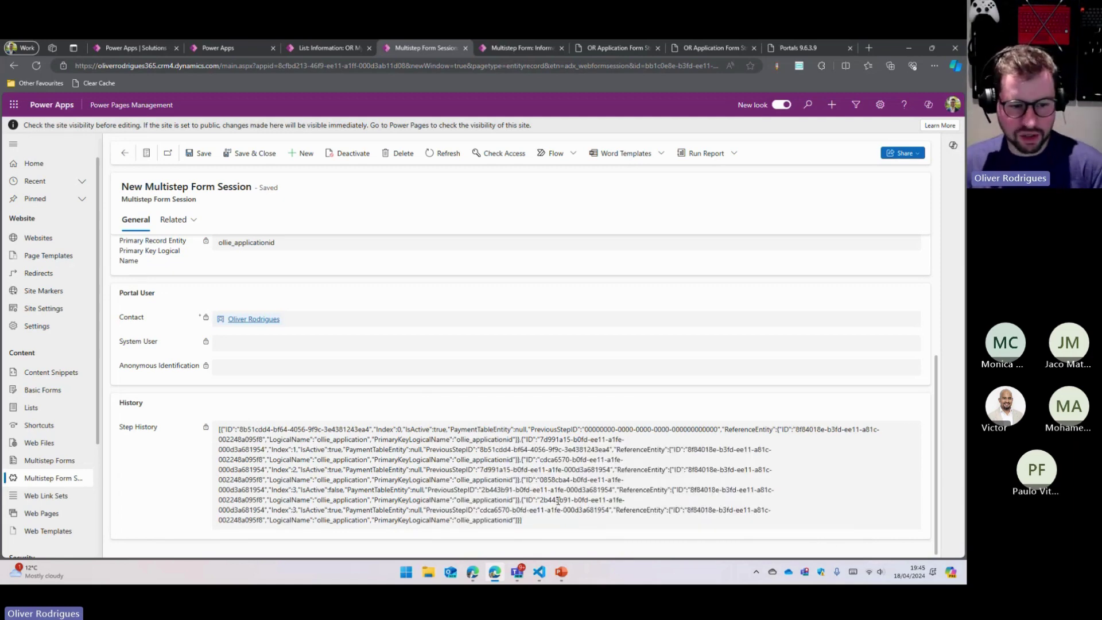
pyautogui.scroll(2, 322, 498)
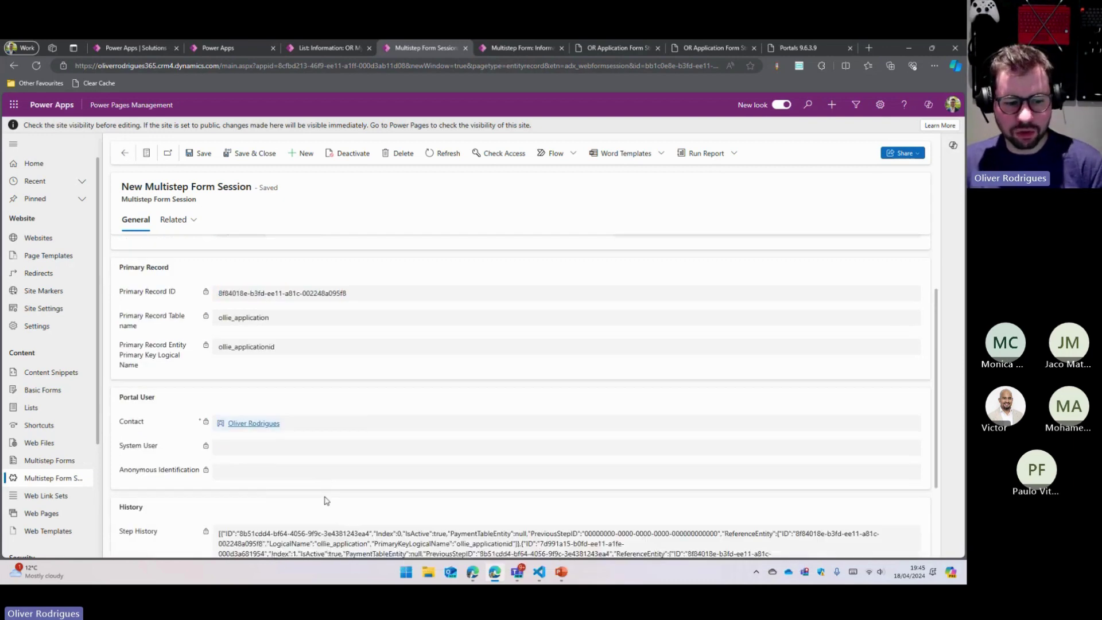
pyautogui.scroll(-2, 287, 453)
pyautogui.scroll(3, 344, 453)
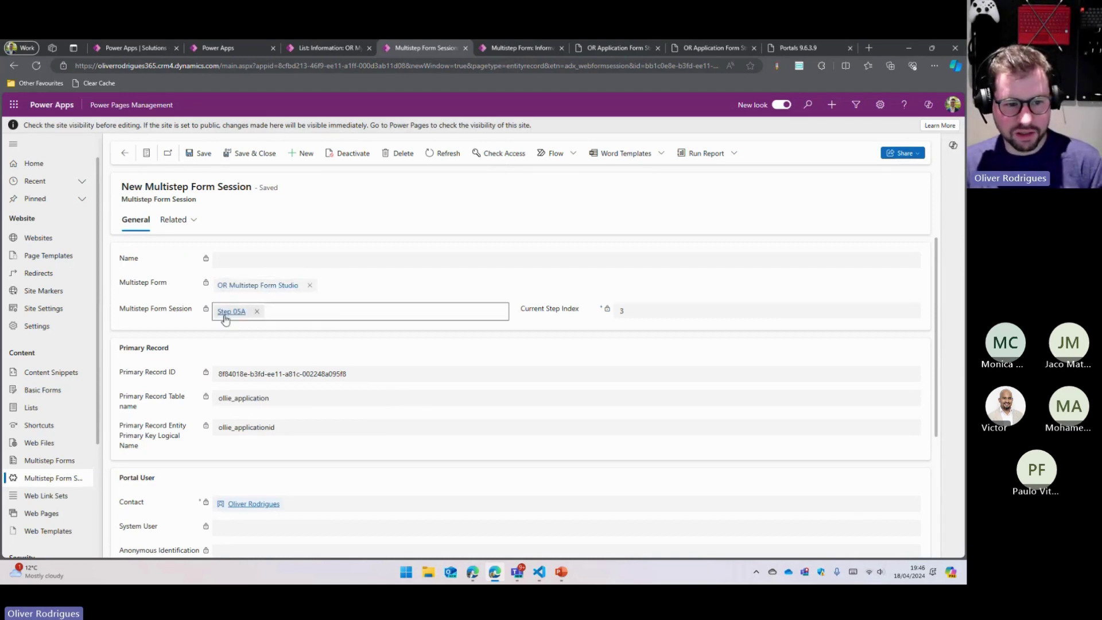
# Step: Compare the two application form pages and take the second one back to its Conditional Step page with entry 0041
pyautogui.click(620, 50)
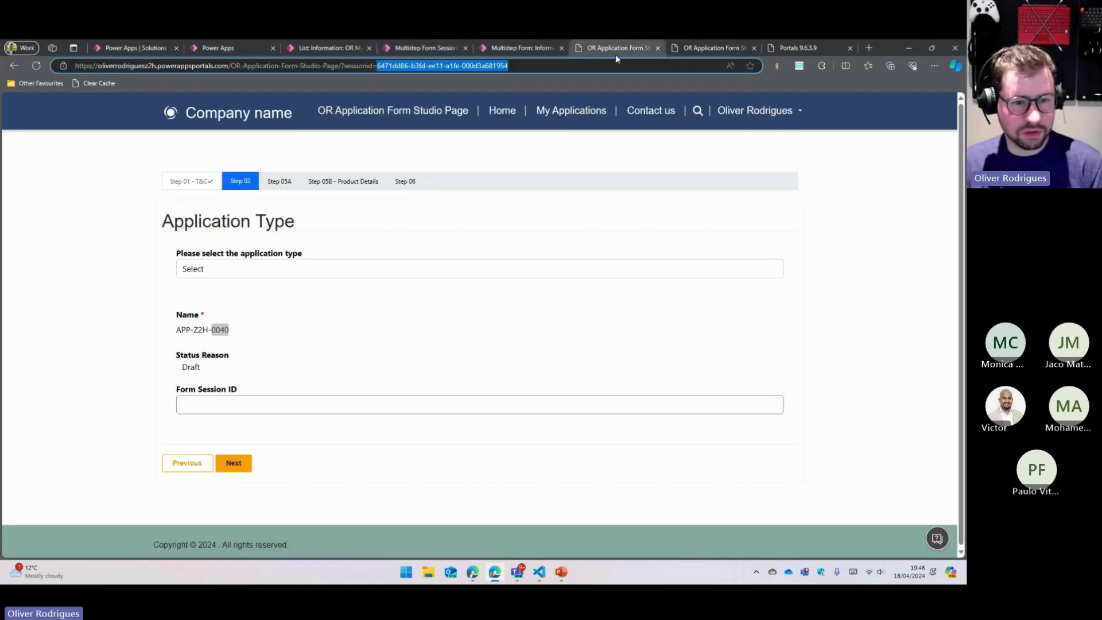
pyautogui.click(715, 49)
pyautogui.click(616, 50)
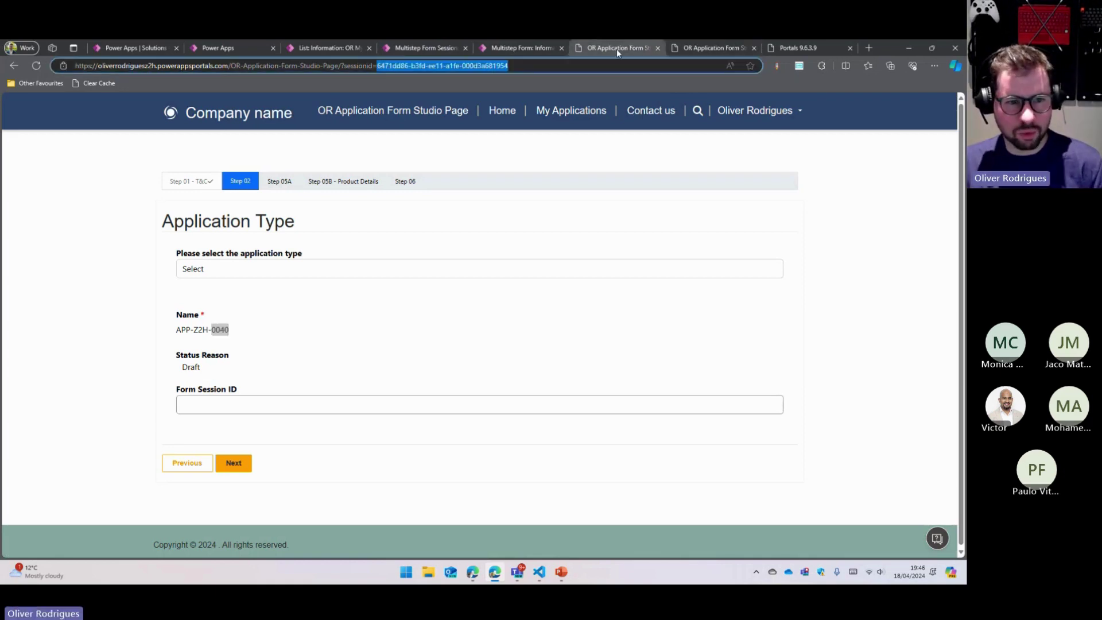
pyautogui.click(730, 44)
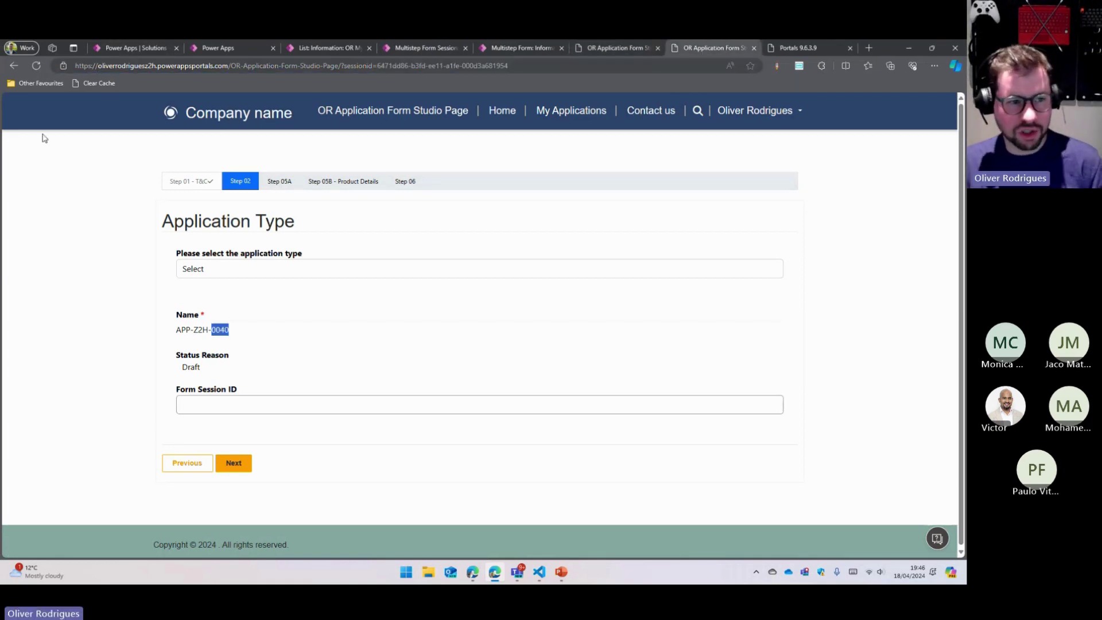
pyautogui.click(14, 68)
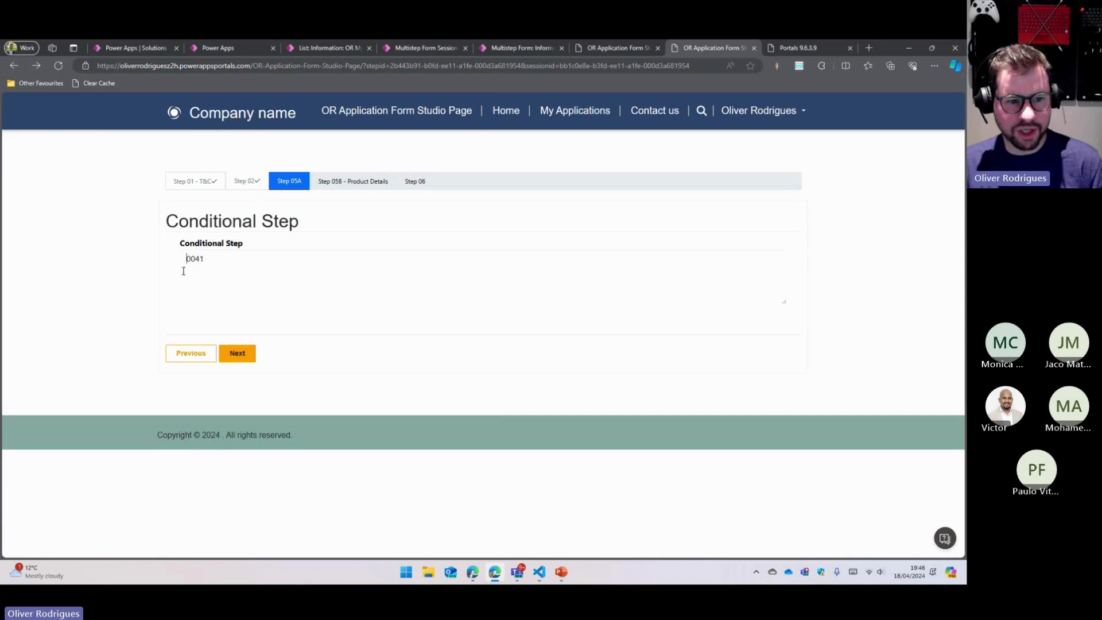
# Step: Return to the session record and highlight its Primary Record ID and Primary Record Table name values
pyautogui.hotkey('ctrl', 'shift', 'Tab')
pyautogui.hotkey('ctrl', 'shift', 'Tab')
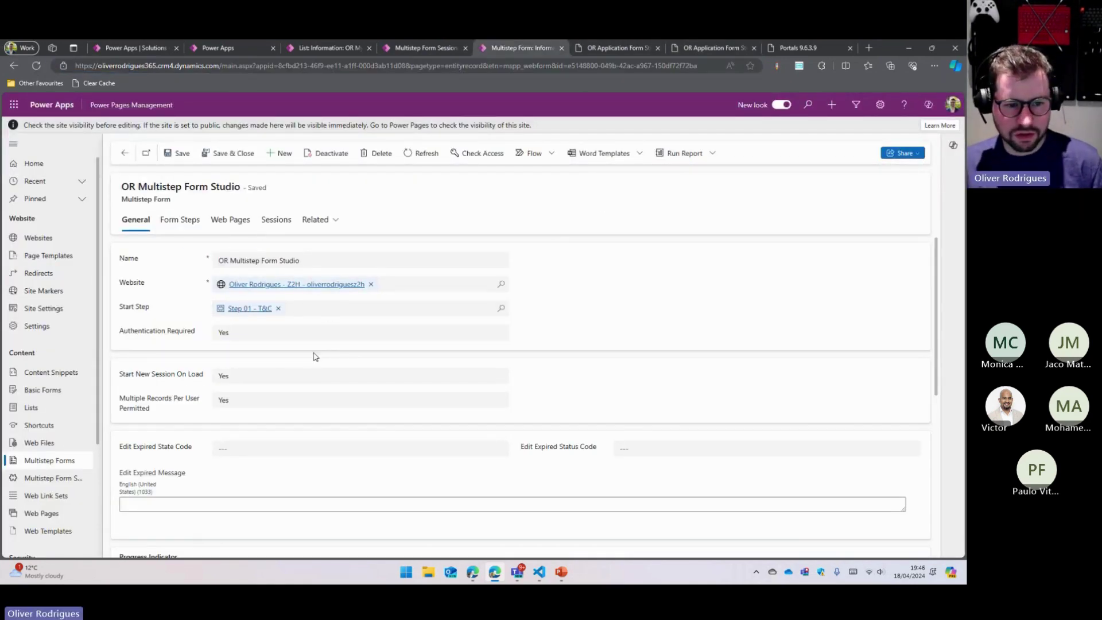
pyautogui.hotkey('ctrl', 'shift', 'Tab')
pyautogui.tripleClick(230, 376)
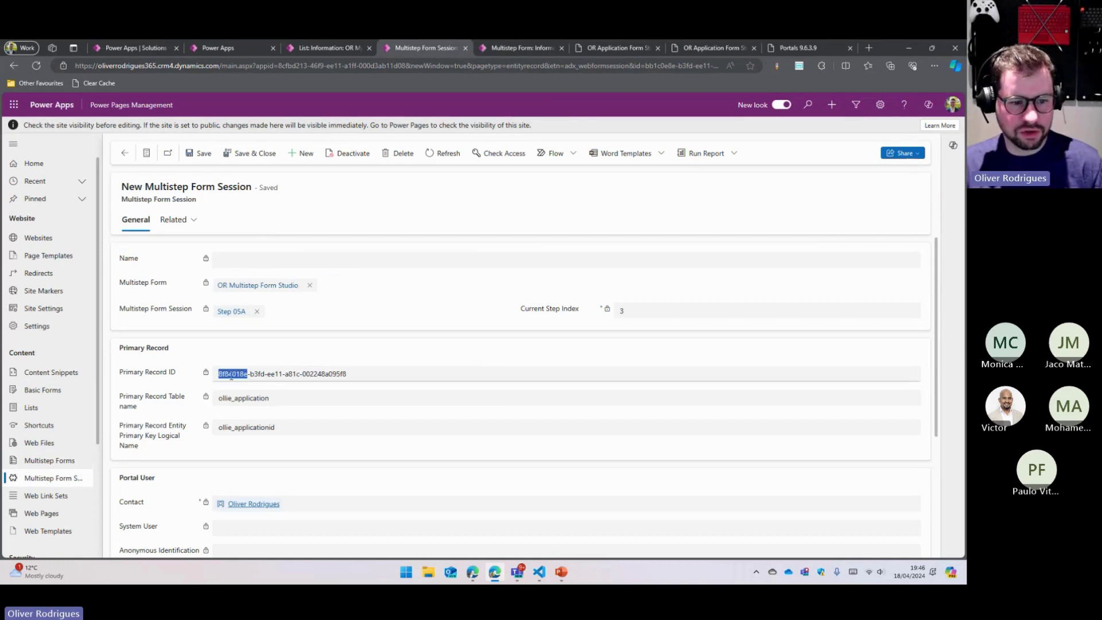
pyautogui.doubleClick(256, 398)
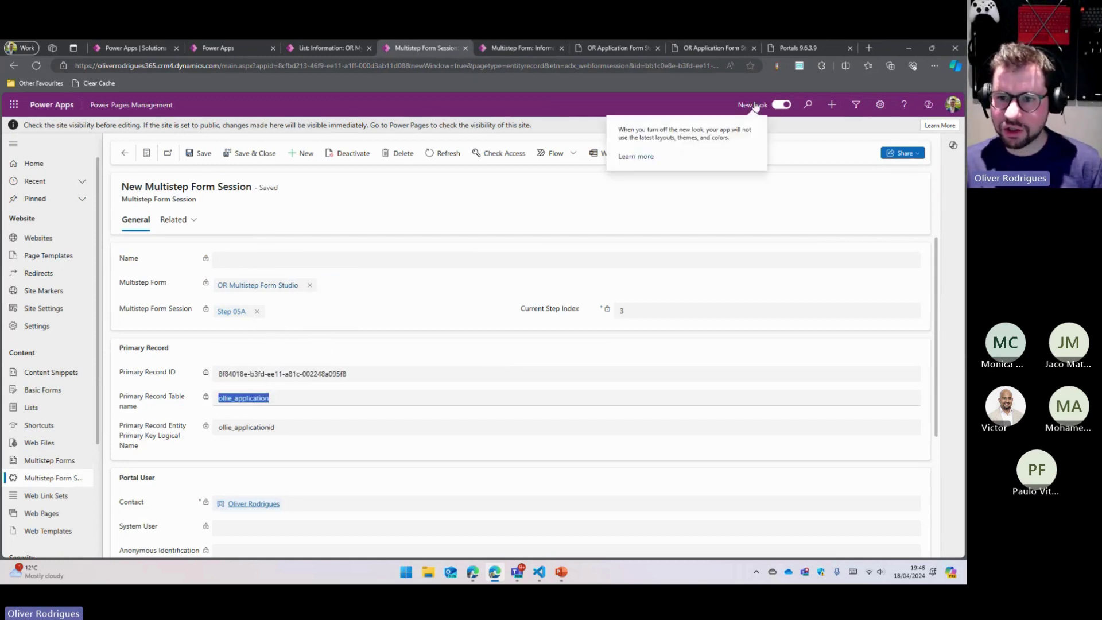
# Step: Display the session's record ID with Level up for Dynamics 365/Power Apps, highlight the value and close the message
pyautogui.click(776, 65)
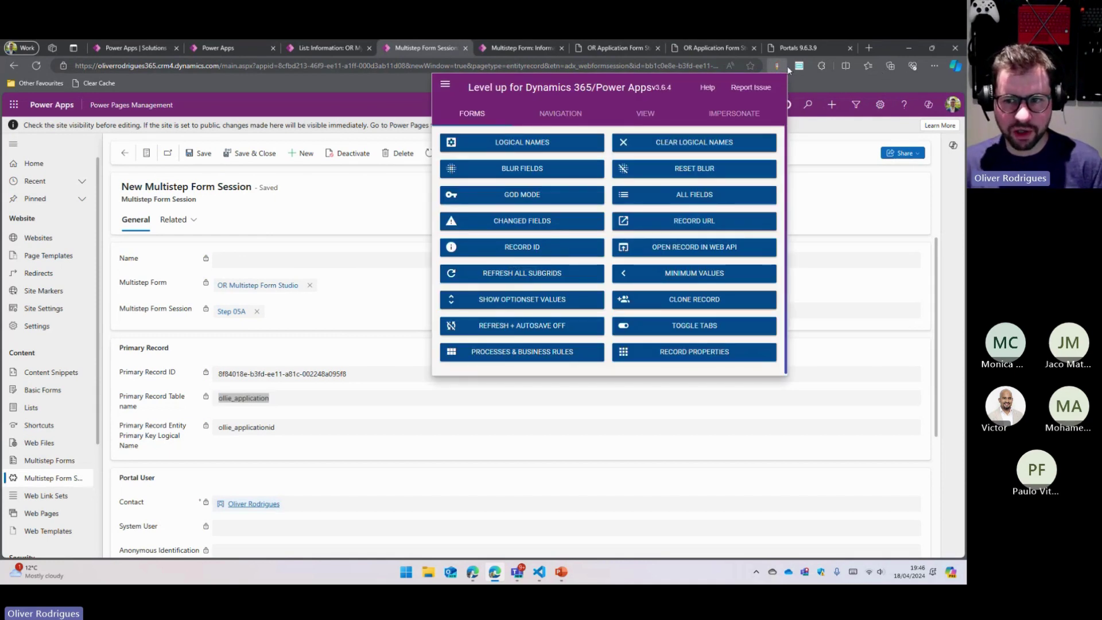
pyautogui.click(529, 248)
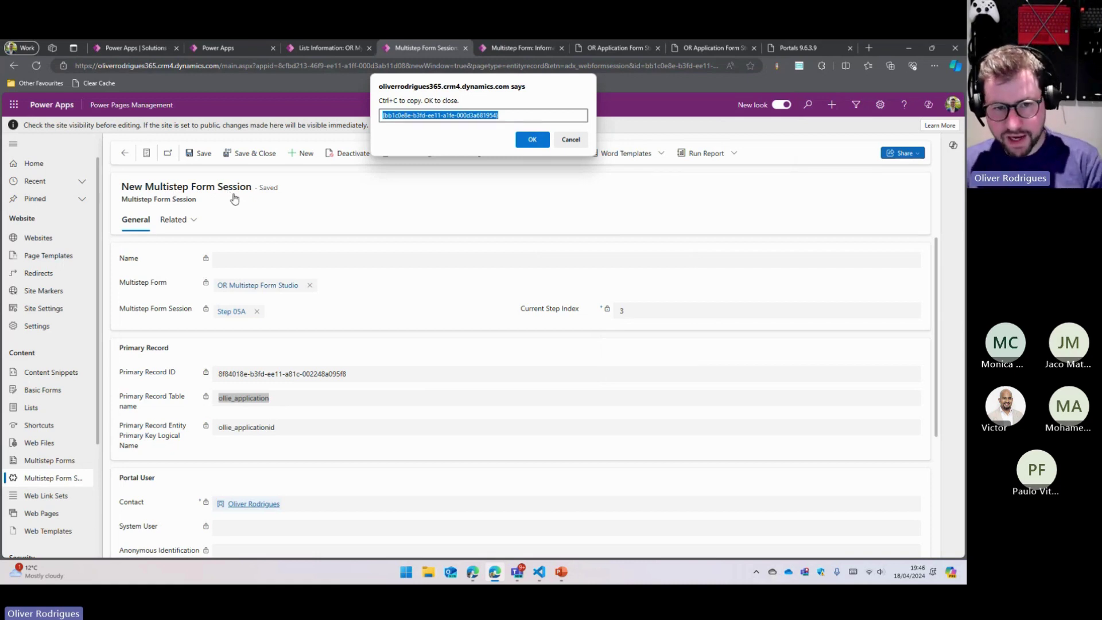
pyautogui.moveTo(383, 115); pyautogui.dragTo(485, 109)
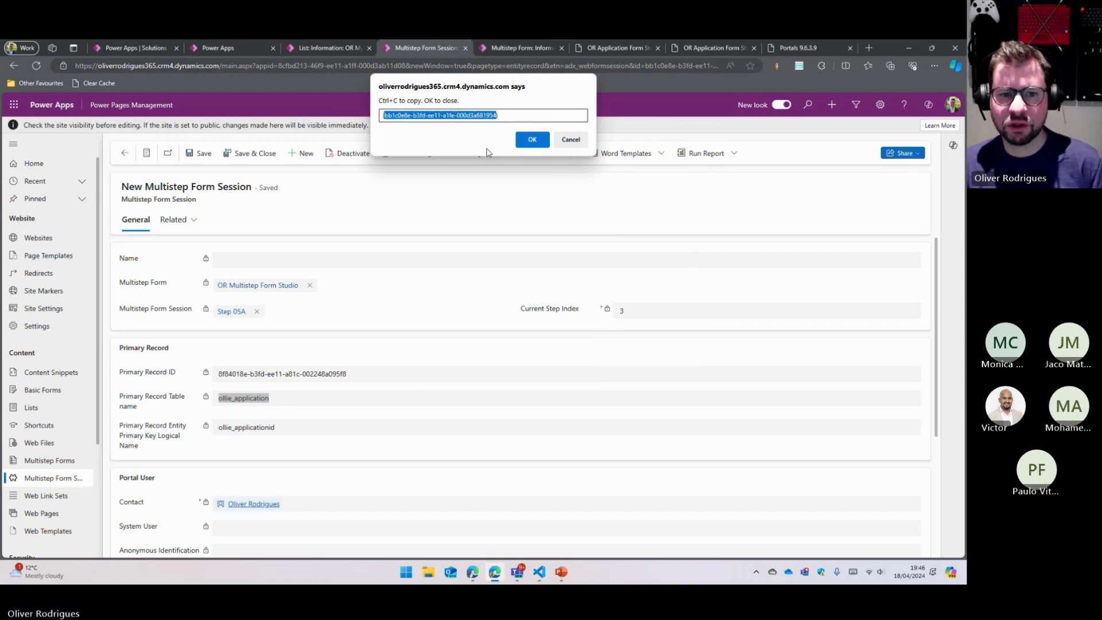
pyautogui.click(542, 139)
# Step: Compare the session's record ID with the sessionid value highlighted in the second application form's URL
pyautogui.click(709, 47)
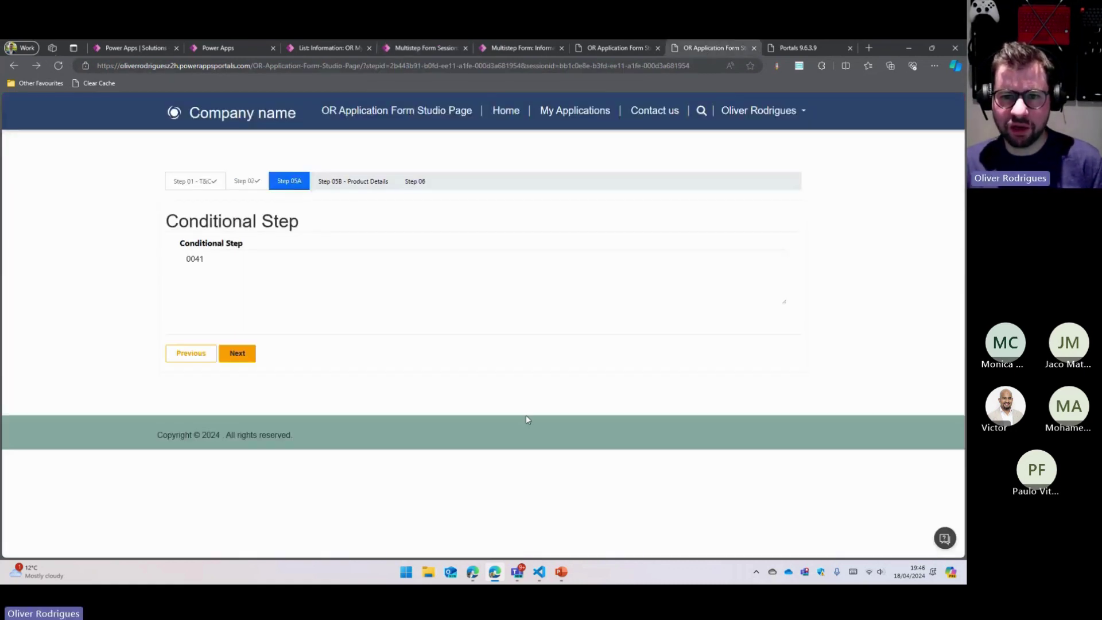
pyautogui.moveTo(559, 65); pyautogui.dragTo(702, 69)
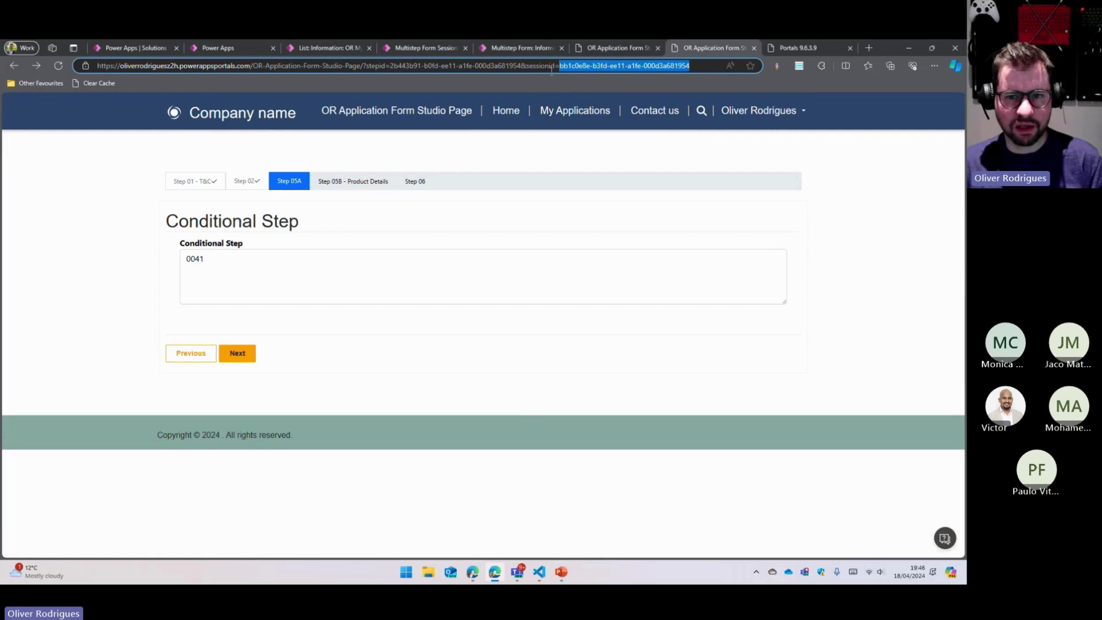
pyautogui.click(398, 360)
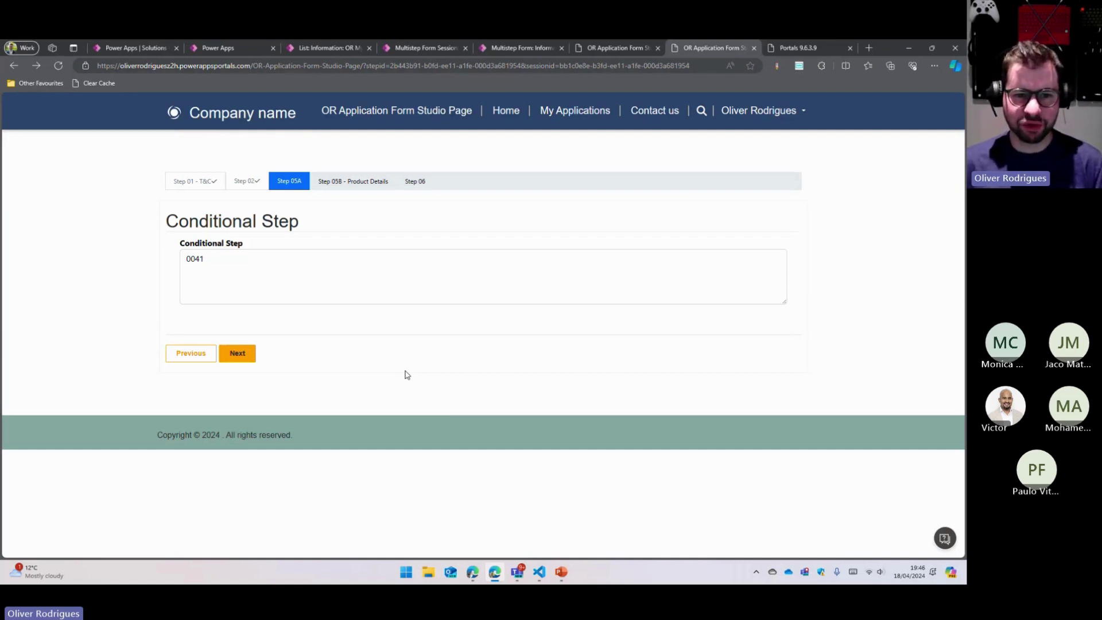
# Step: Show the My Applications page, add Form Session ID to the Application table's OR My Applications Portal View in Power Apps and publish it
pyautogui.click(581, 113)
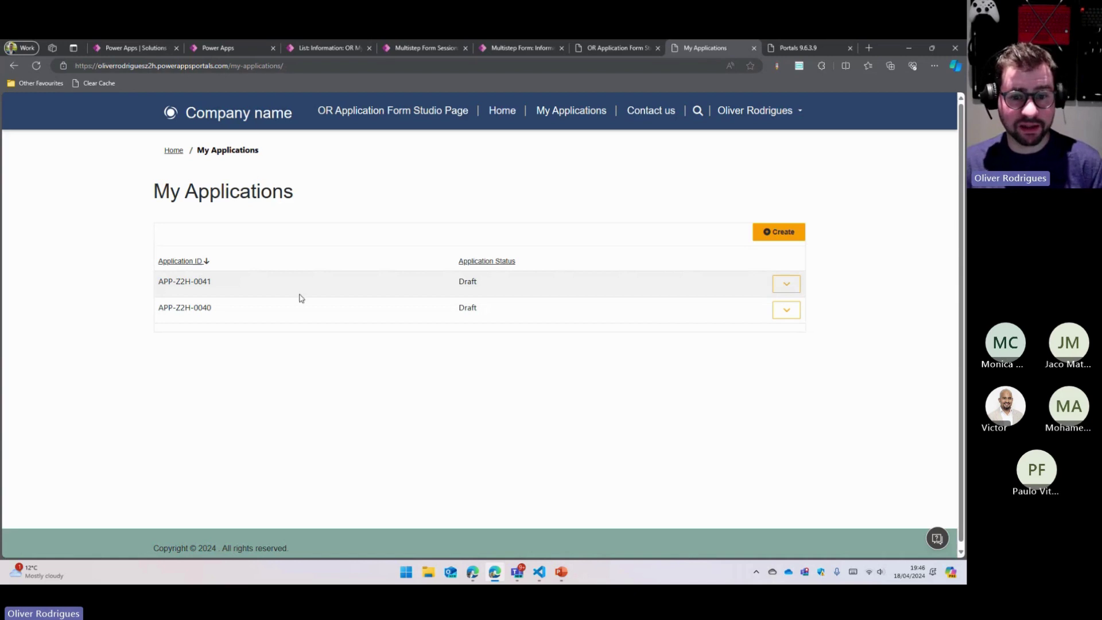
pyautogui.click(137, 48)
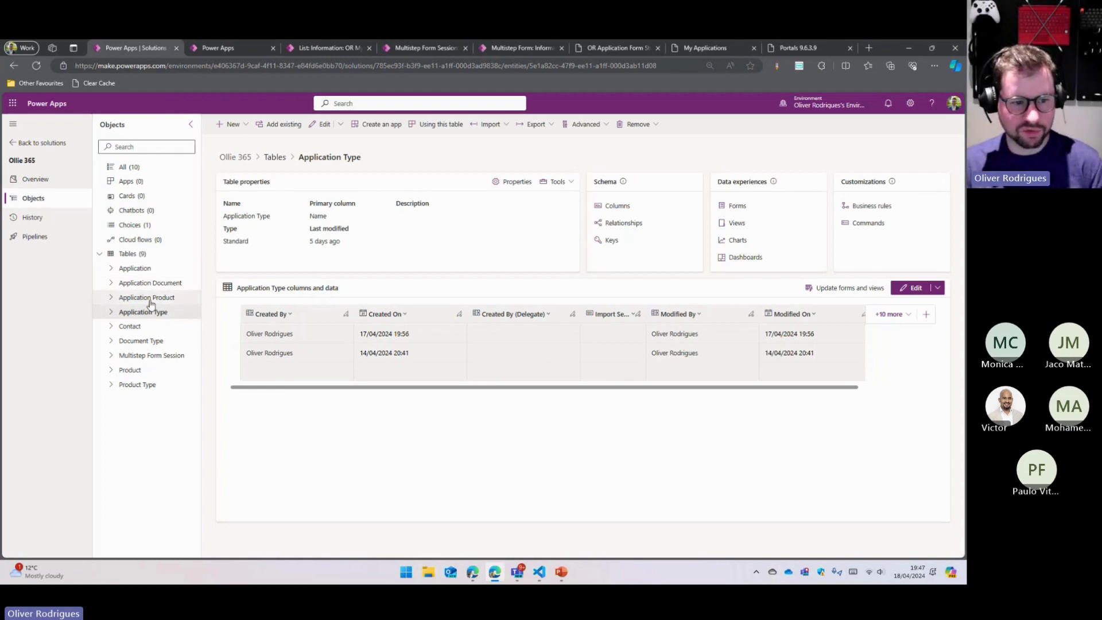
pyautogui.click(151, 271)
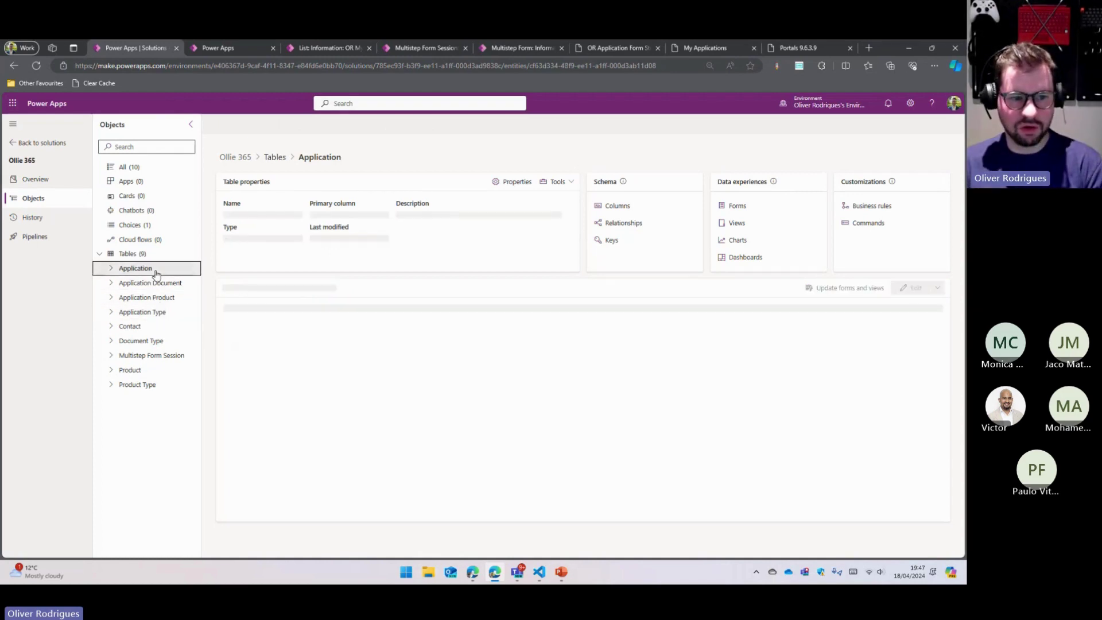
pyautogui.click(736, 222)
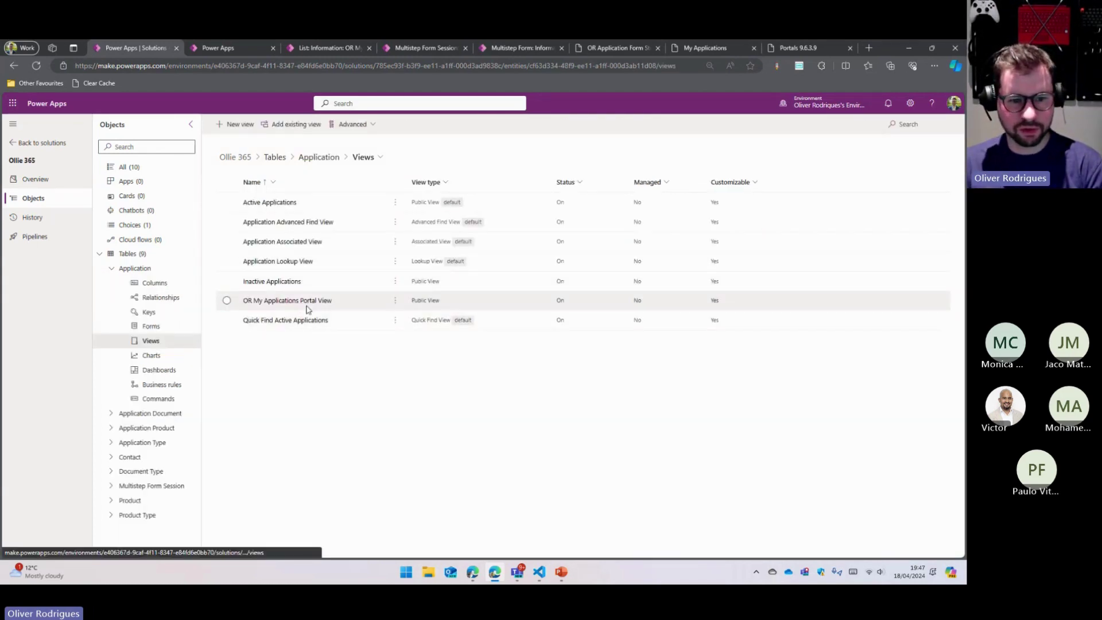
pyautogui.click(268, 301)
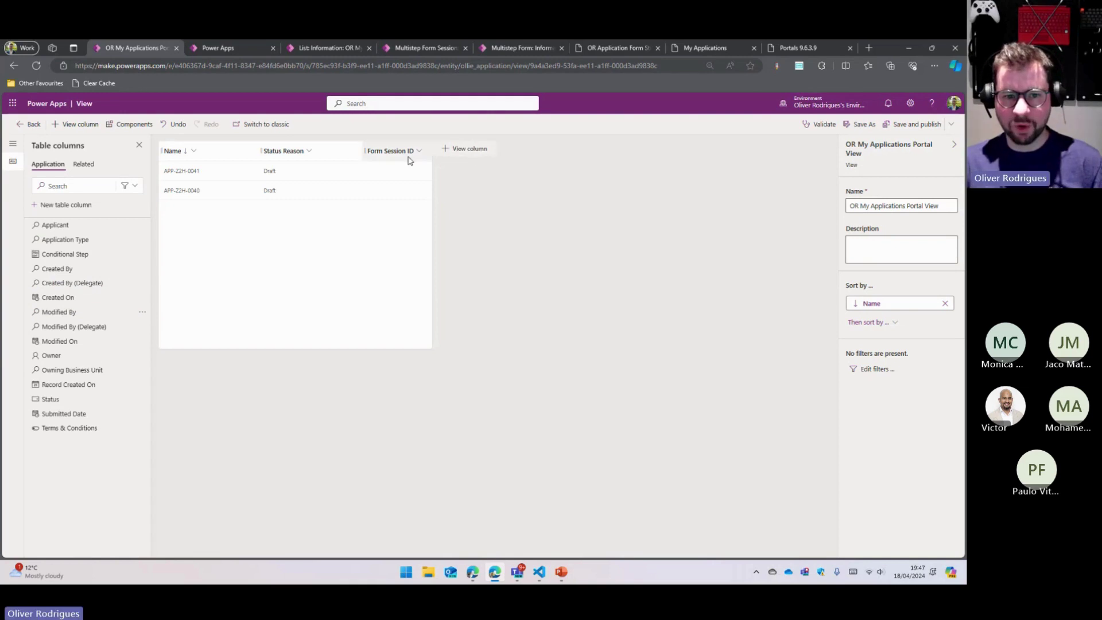
pyautogui.click(912, 124)
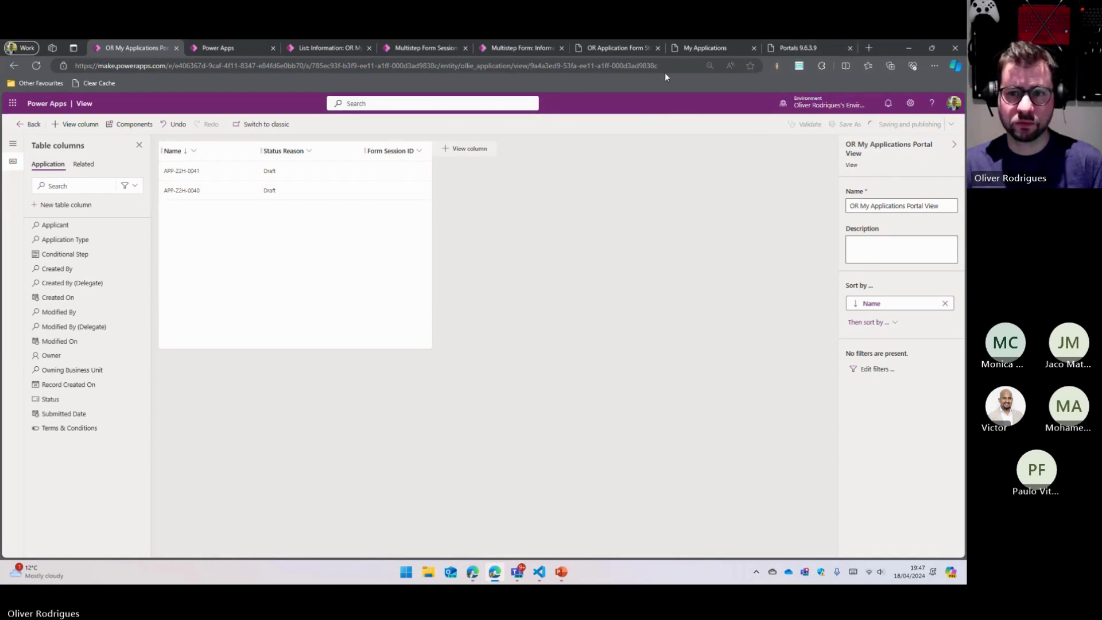
# Step: Clear the portal's cache and reload the My Applications page
pyautogui.click(797, 49)
pyautogui.click(215, 295)
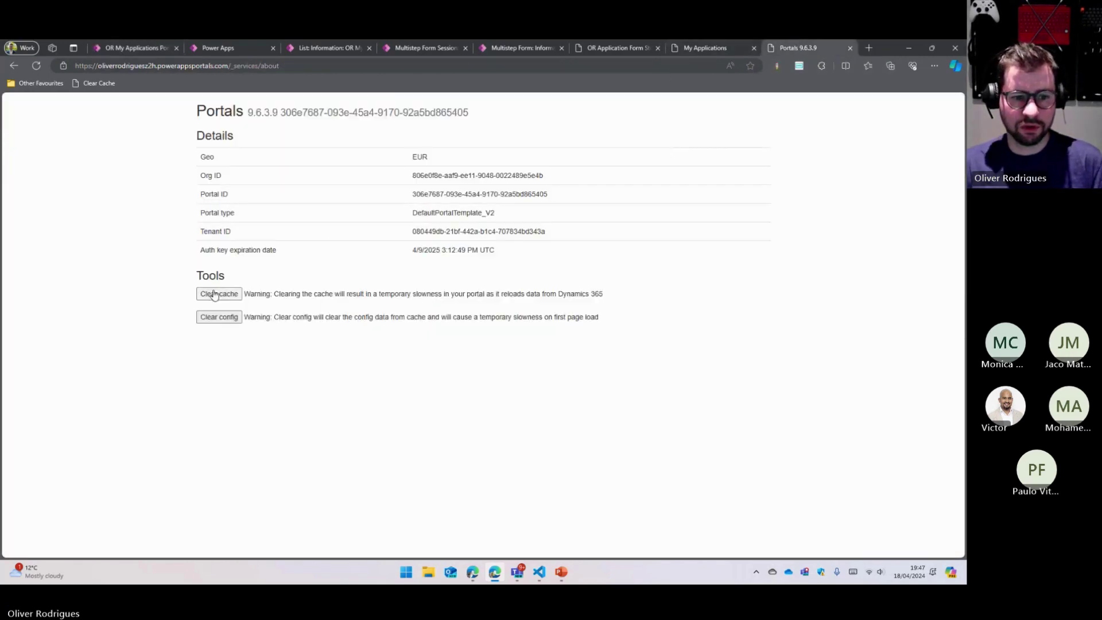
pyautogui.click(704, 48)
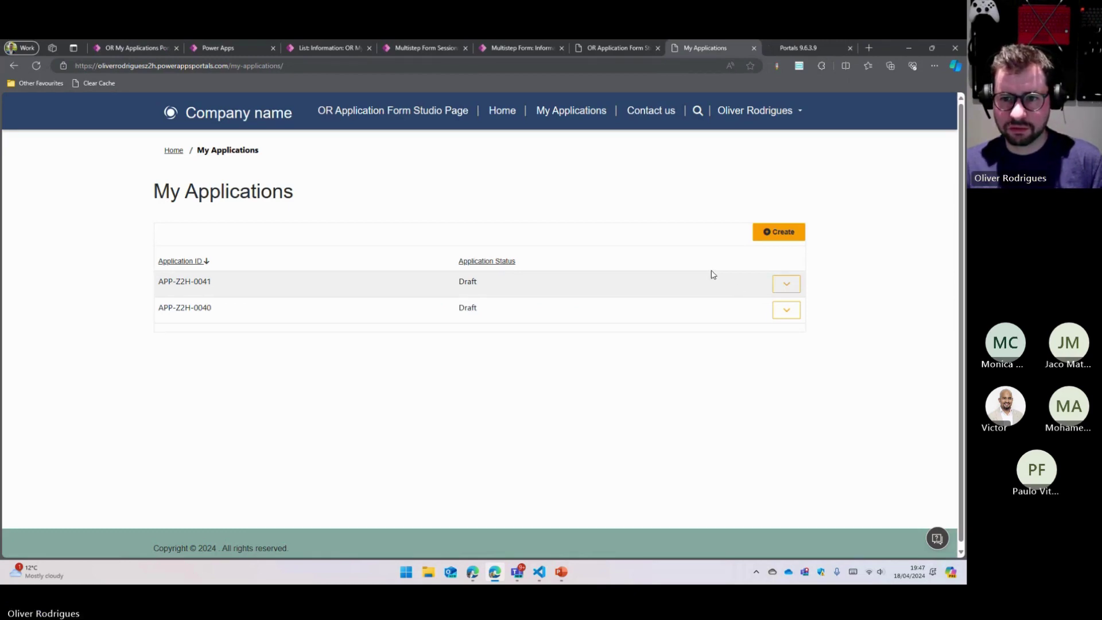
pyautogui.press('F5')
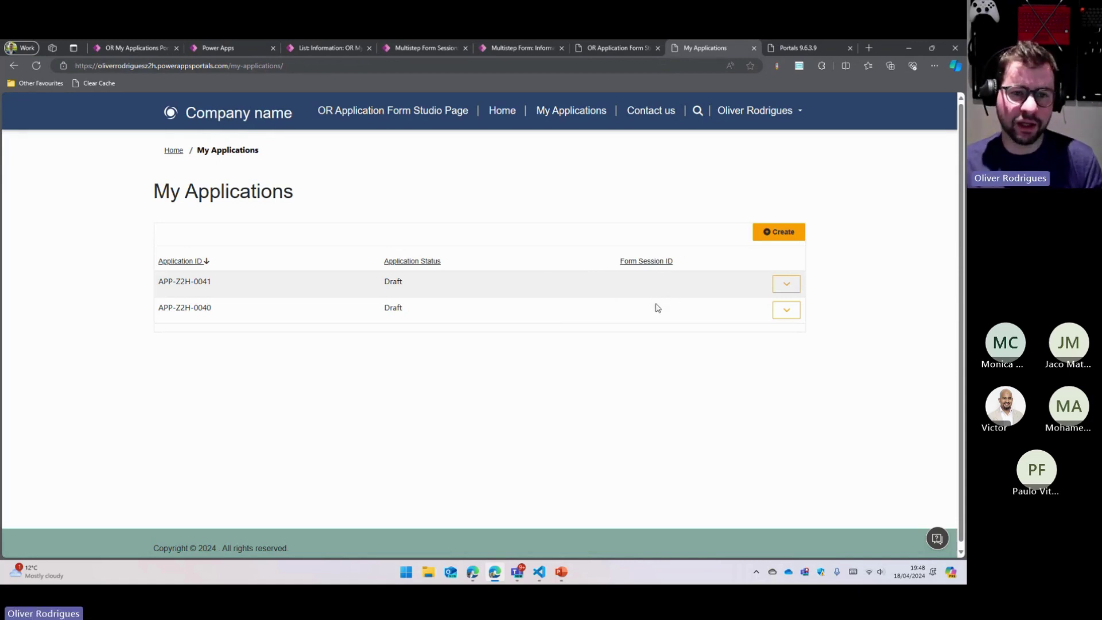
# Step: Highlight the Primary Record ID in the open multistep form session record and return to the Active Multistep Form Sessions list
pyautogui.click(304, 49)
pyautogui.click(407, 51)
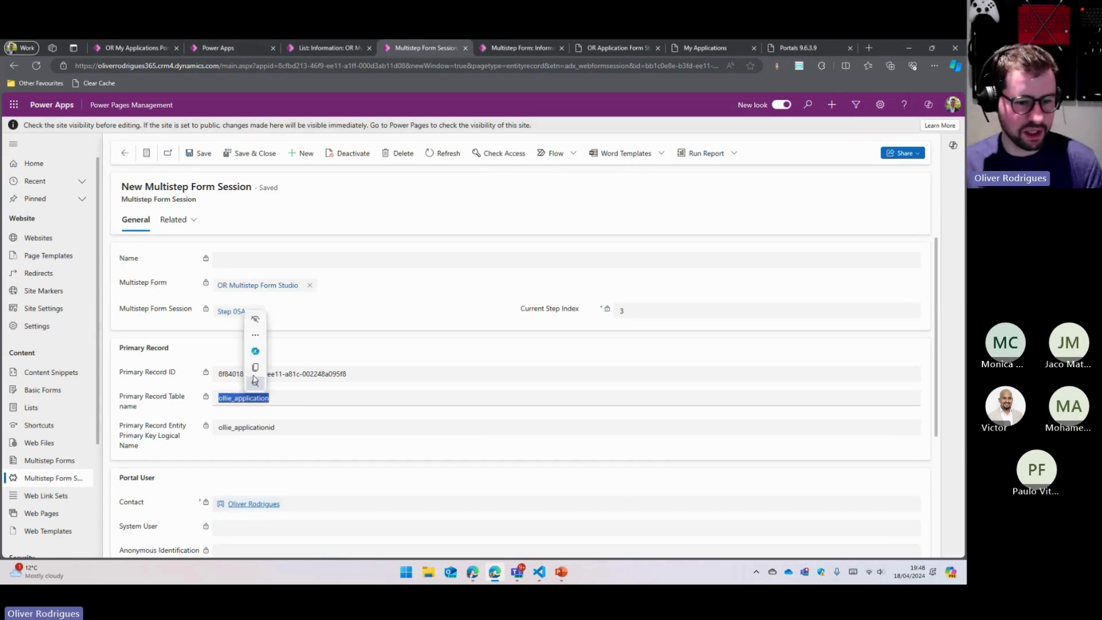
pyautogui.tripleClick(230, 374)
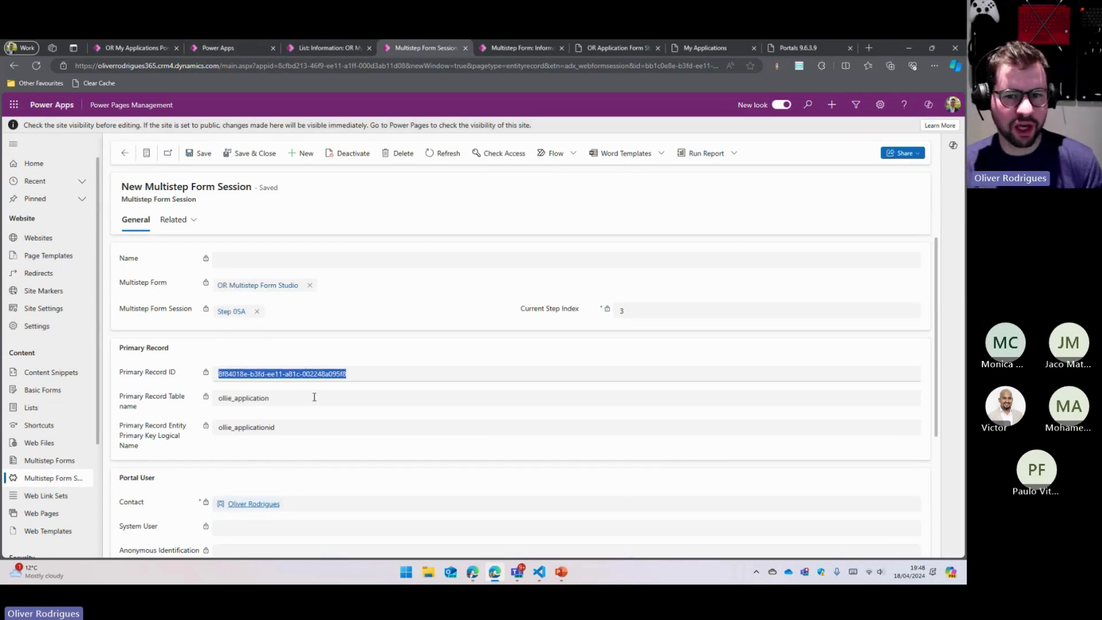
pyautogui.click(124, 154)
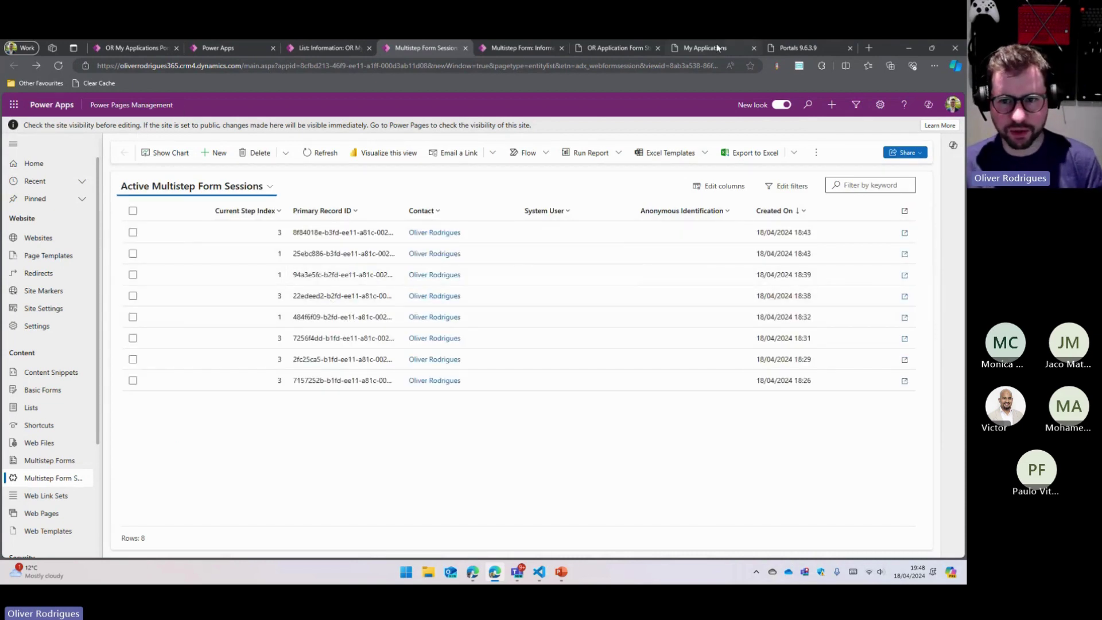
# Step: On the application form for APP-Z2H-0040, point out the empty Form Session ID field and highlight the sessionid value in the URL
pyautogui.click(625, 49)
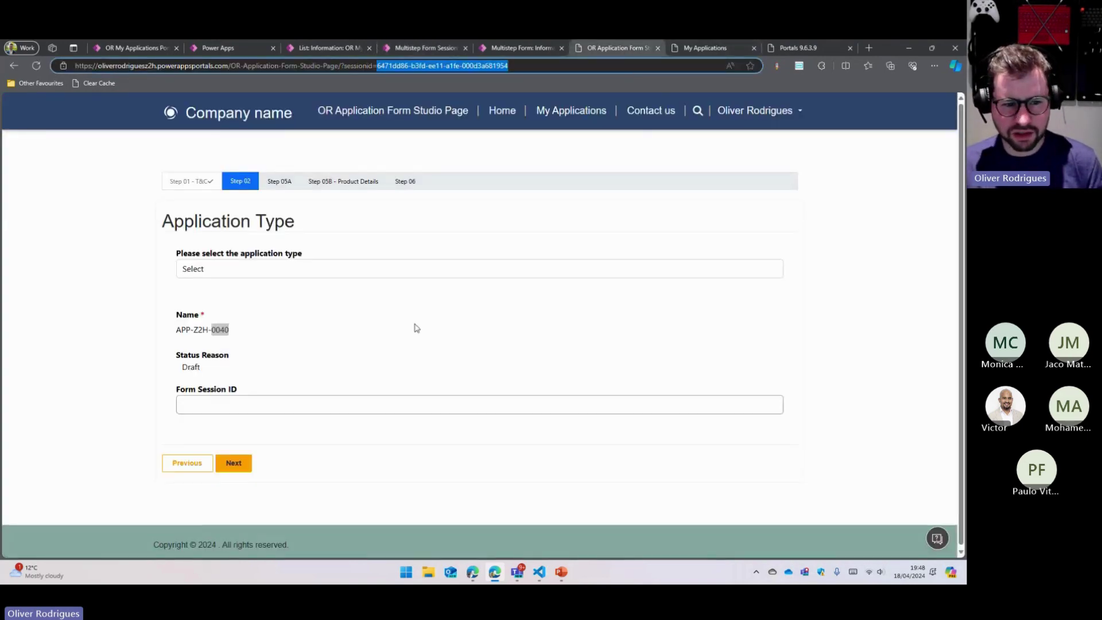
pyautogui.click(352, 353)
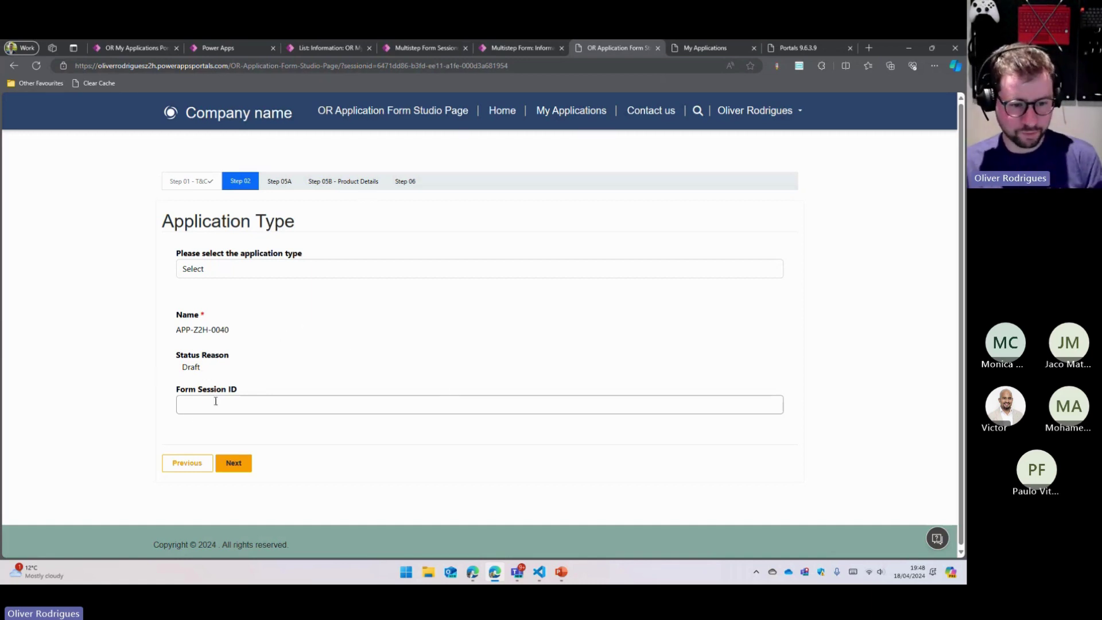
pyautogui.moveTo(176, 390); pyautogui.dragTo(242, 395)
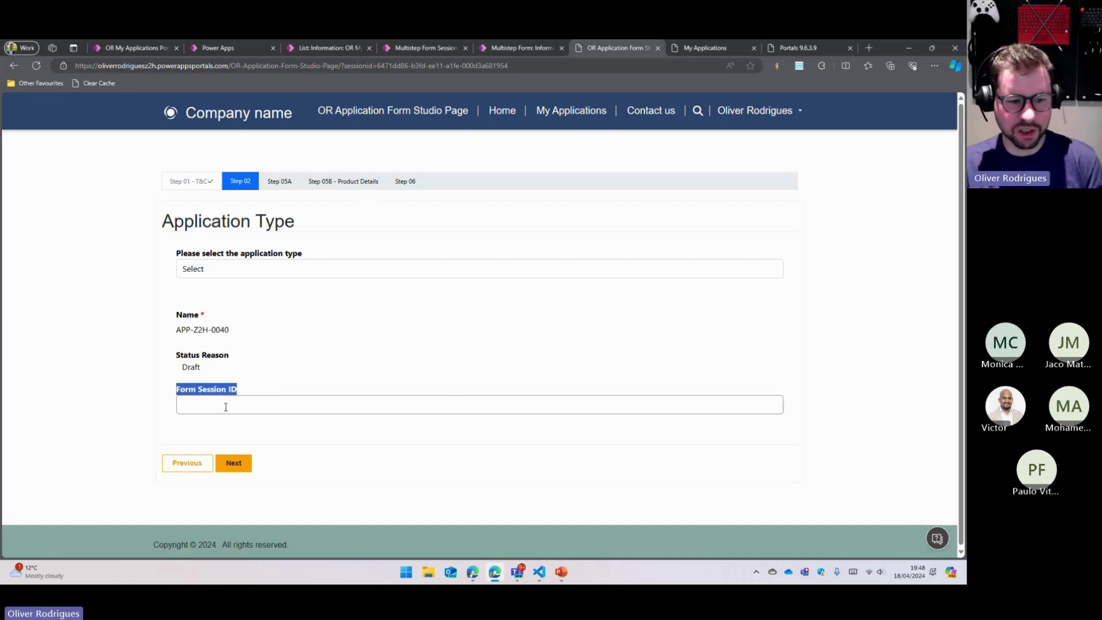
pyautogui.click(192, 411)
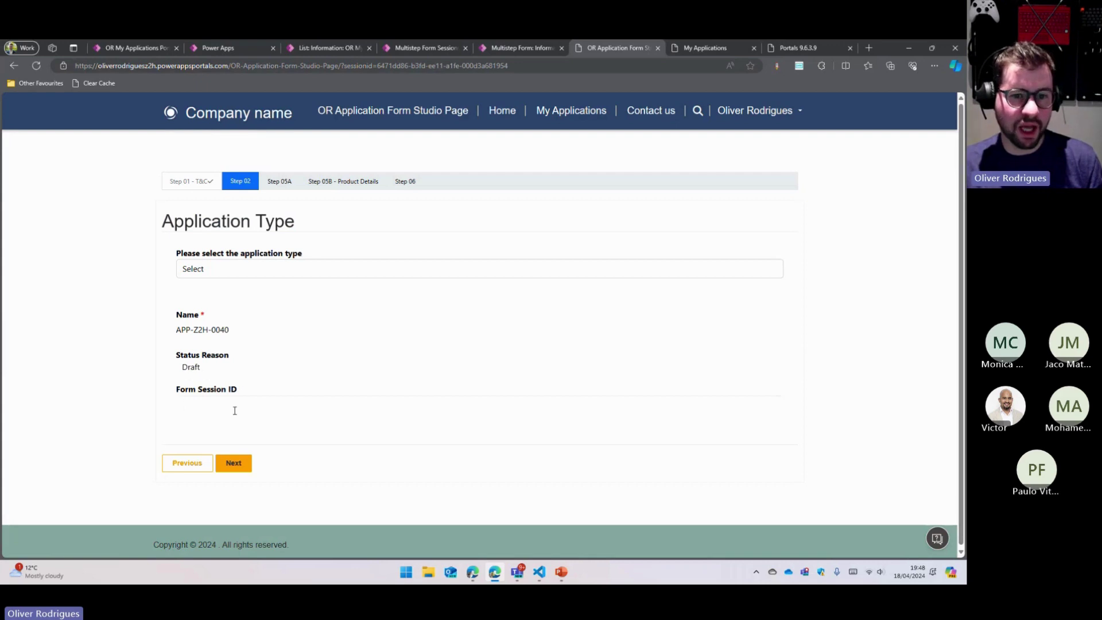
pyautogui.moveTo(377, 66); pyautogui.dragTo(521, 68)
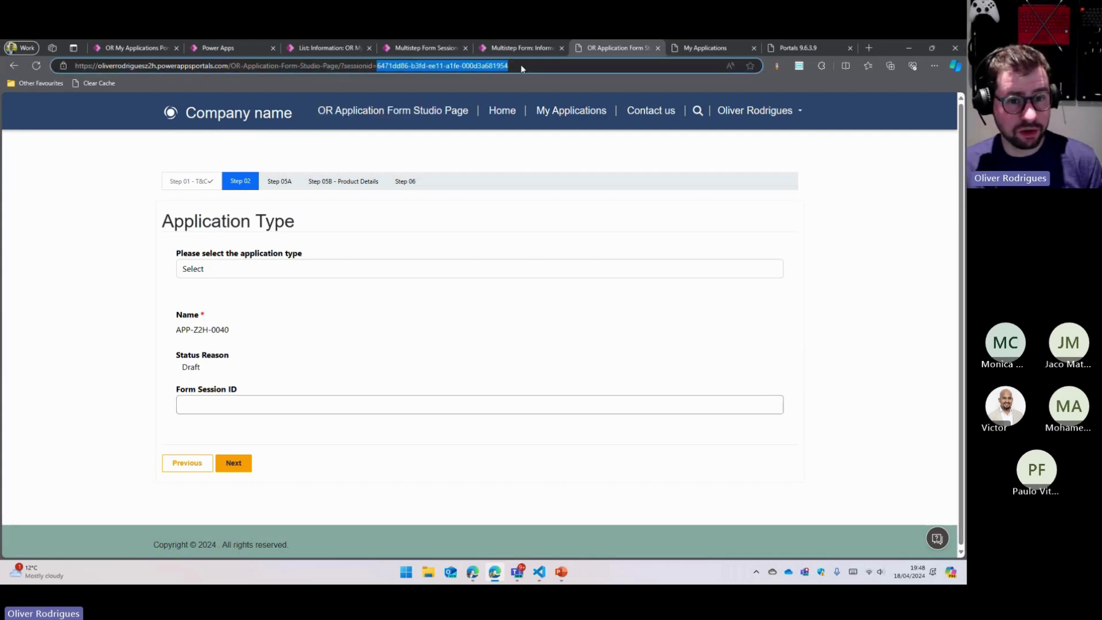
pyautogui.click(251, 404)
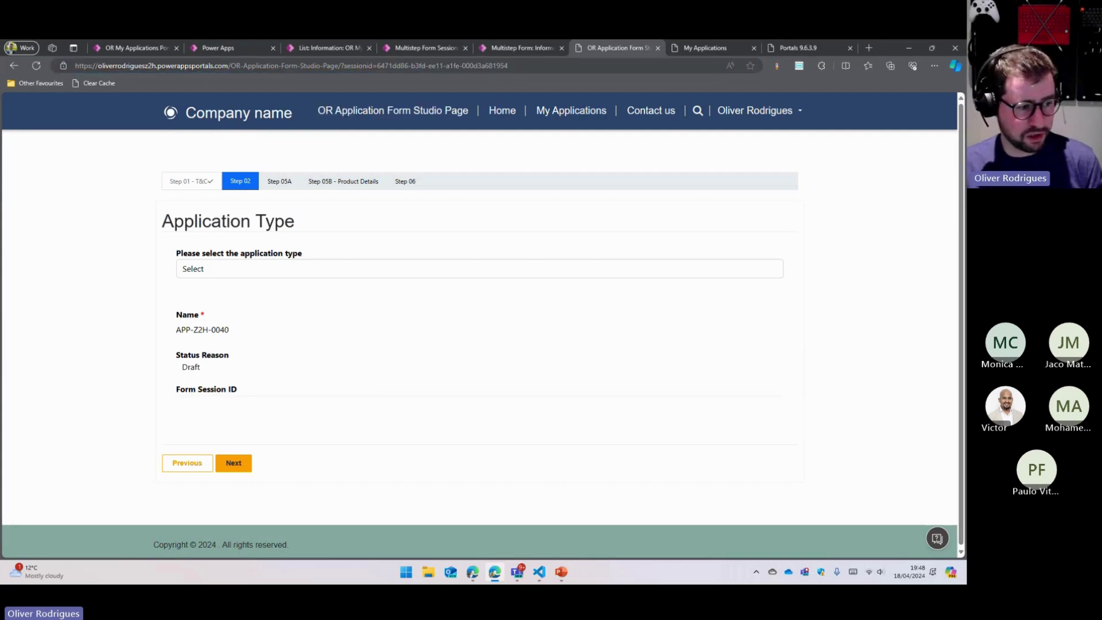
# Step: Switch to the untitled file in Visual Studio Code and delete all its text
pyautogui.hotkey('alt', 'Tab')
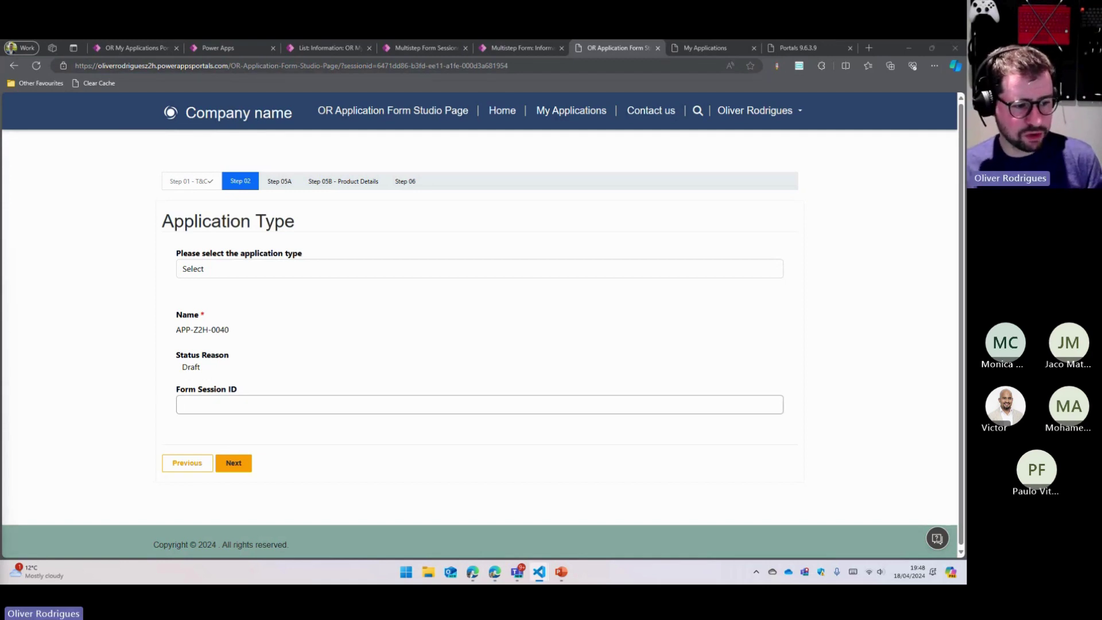
pyautogui.moveTo(539, 575)
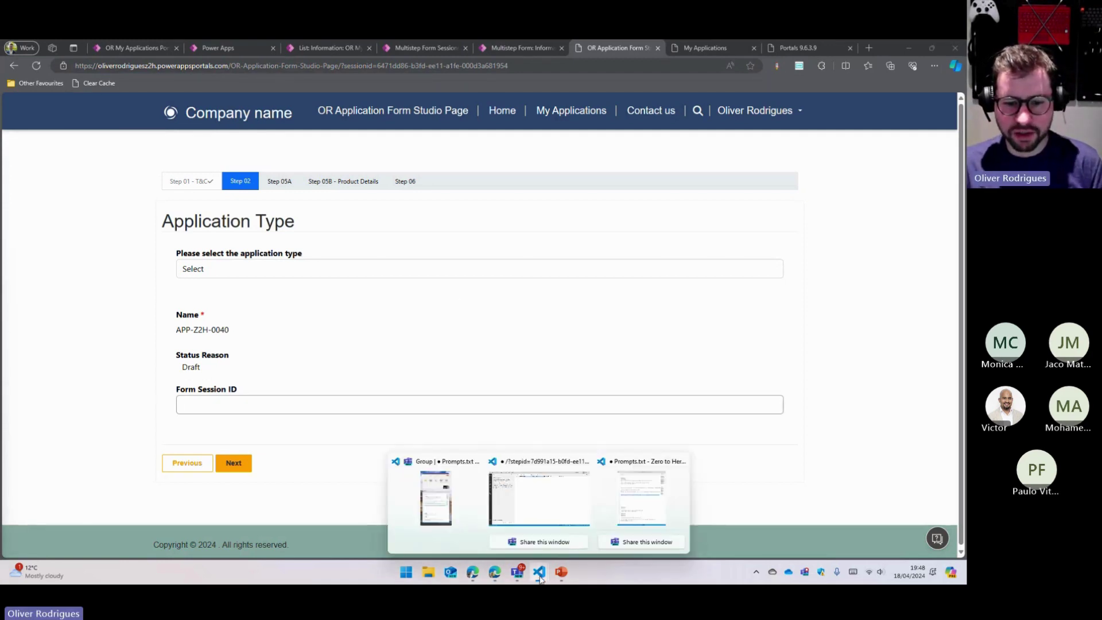
pyautogui.click(560, 502)
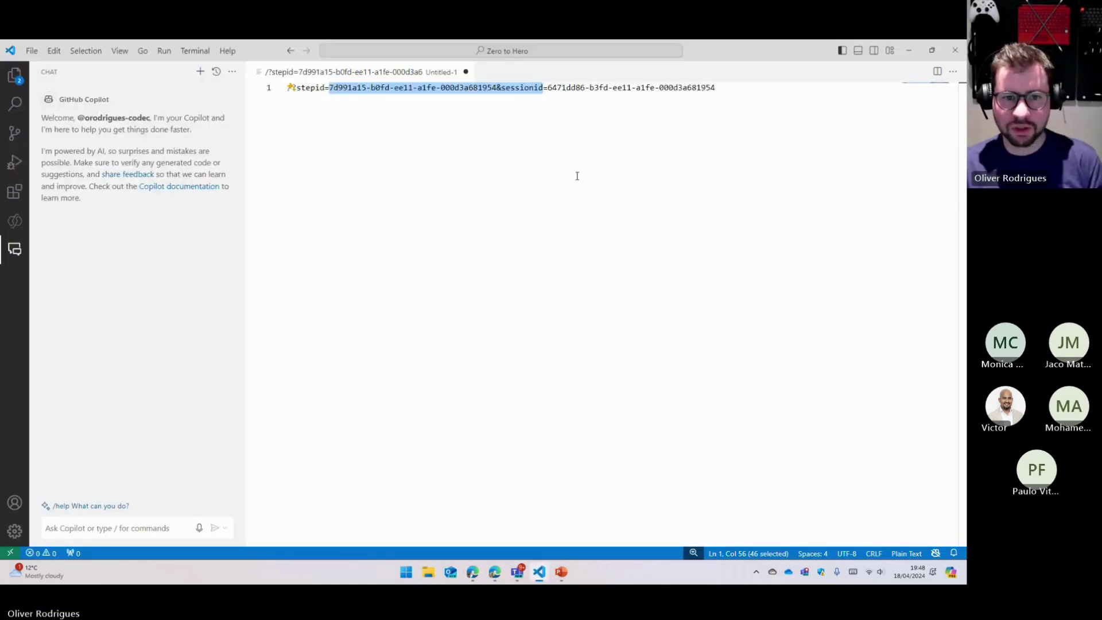
pyautogui.click(454, 251)
pyautogui.hotkey('ctrl', 'a')
pyautogui.press('Delete')
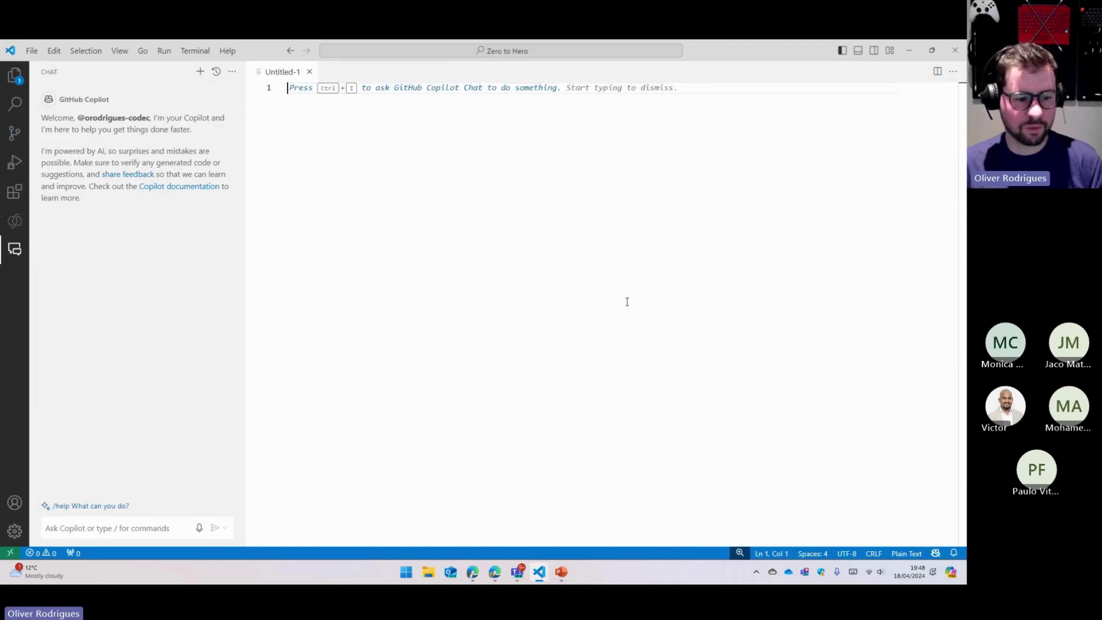
# Step: Ask GitHub Copilot for jQuery code that retrieves the "sessionid" URL parameter and sets it in the form field "ollie_formsessionid"
pyautogui.click(133, 528)
pyautogui.write('create a jquery code that will retrieve the parameter called "sessionid" from the url, and set the value in a form field called "ollie_formsessionid"')
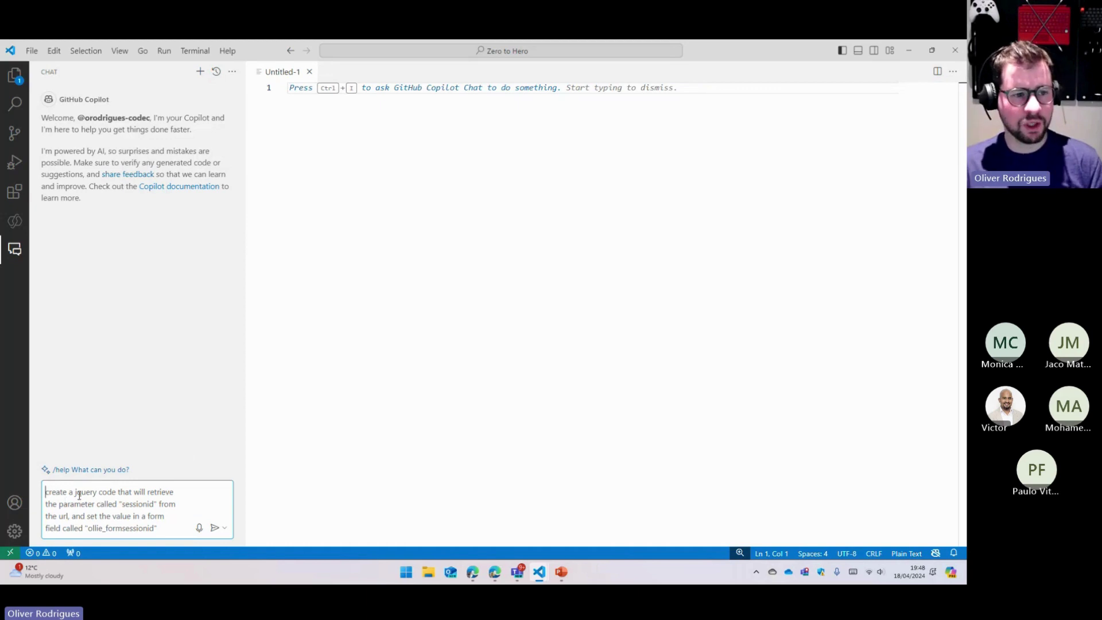
pyautogui.moveTo(60, 492); pyautogui.dragTo(156, 494)
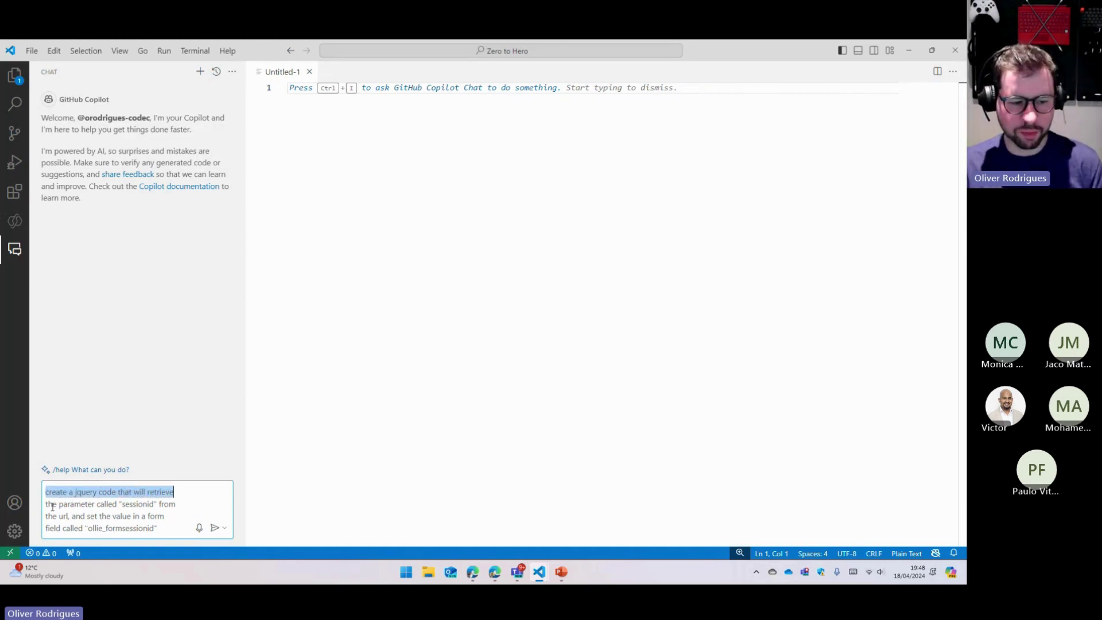
pyautogui.moveTo(46, 503); pyautogui.dragTo(79, 528)
pyautogui.doubleClick(138, 504)
pyautogui.doubleClick(125, 528)
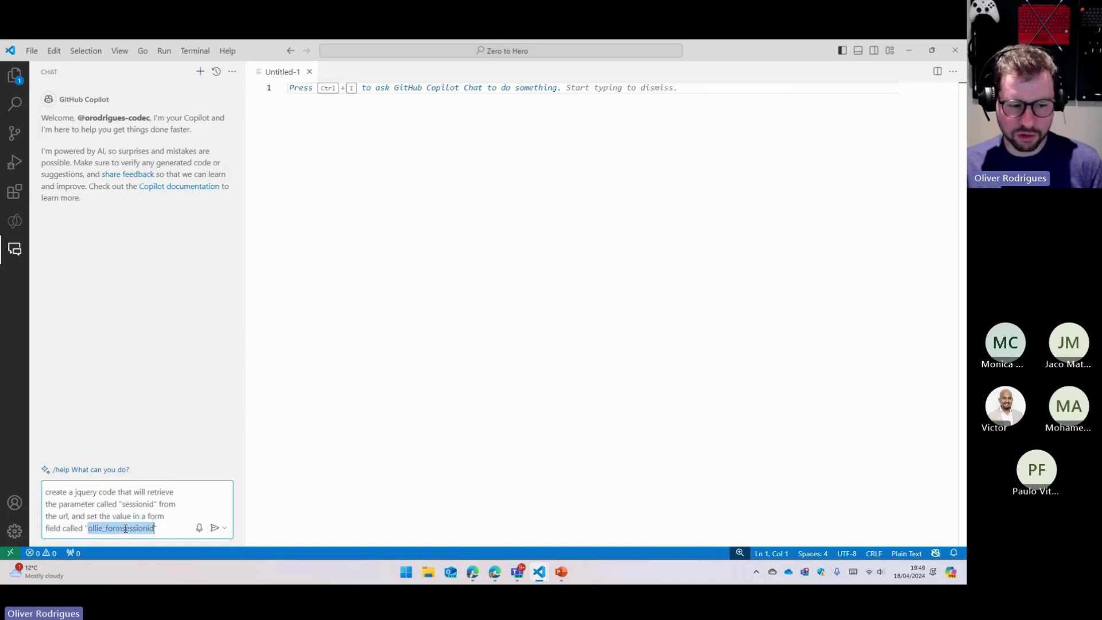
pyautogui.click(214, 528)
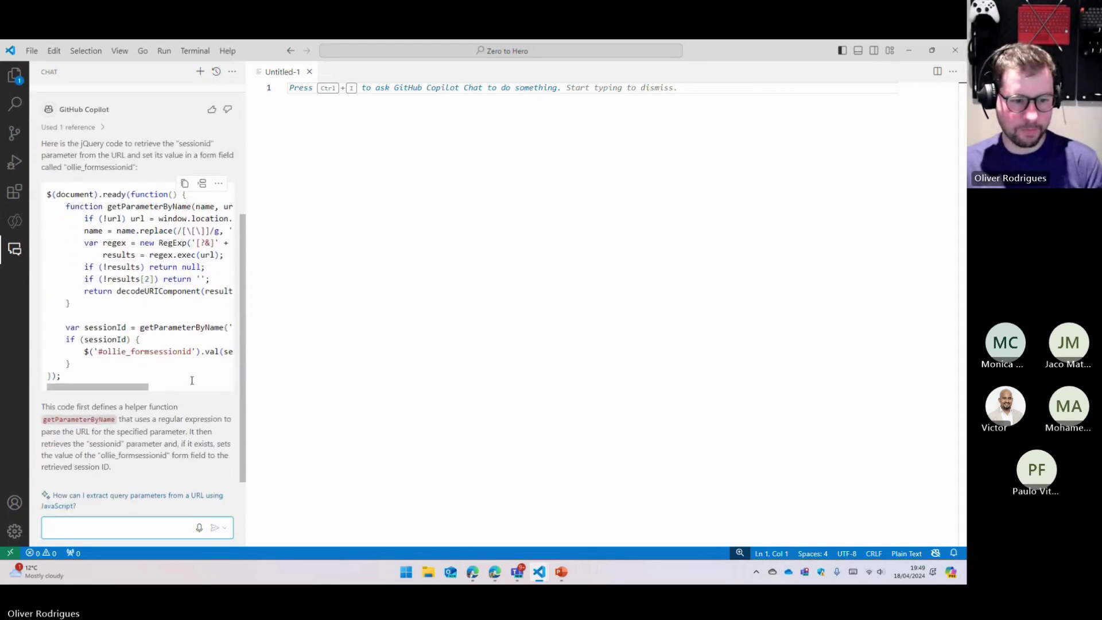
# Step: Insert the generated jQuery code into the file and move the getParameterByName function below the document ready block
pyautogui.click(202, 183)
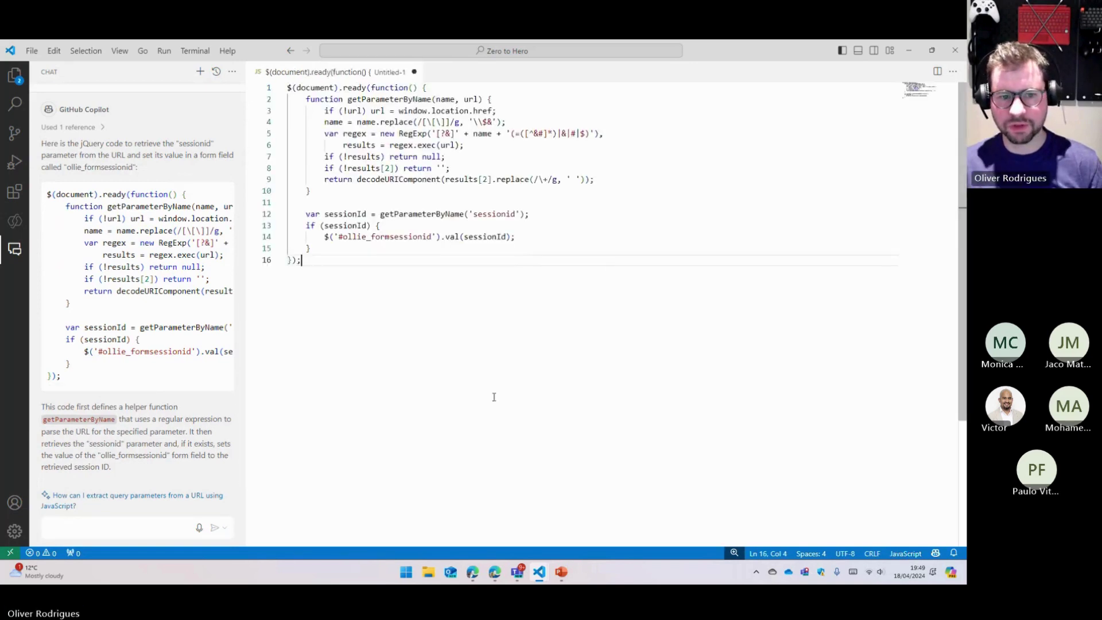
pyautogui.moveTo(319, 246); pyautogui.dragTo(354, 187)
pyautogui.click(410, 236)
pyautogui.hotkey('ctrl', 'x')
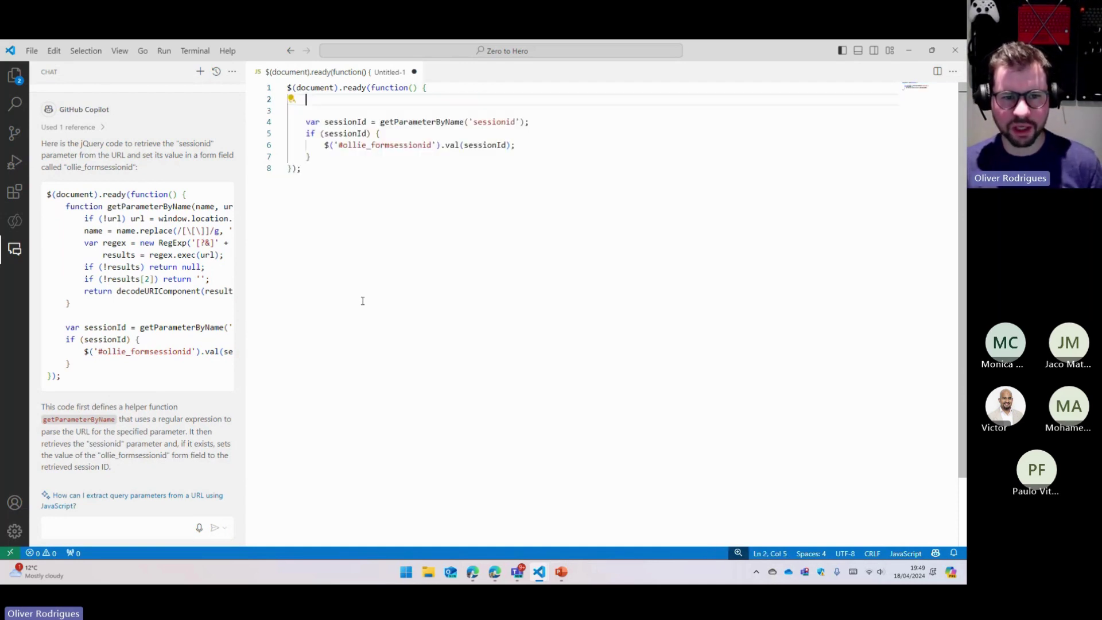
pyautogui.click(552, 324)
pyautogui.press('Return')
pyautogui.press('Return')
pyautogui.press('Return')
pyautogui.hotkey('ctrl', 'v')
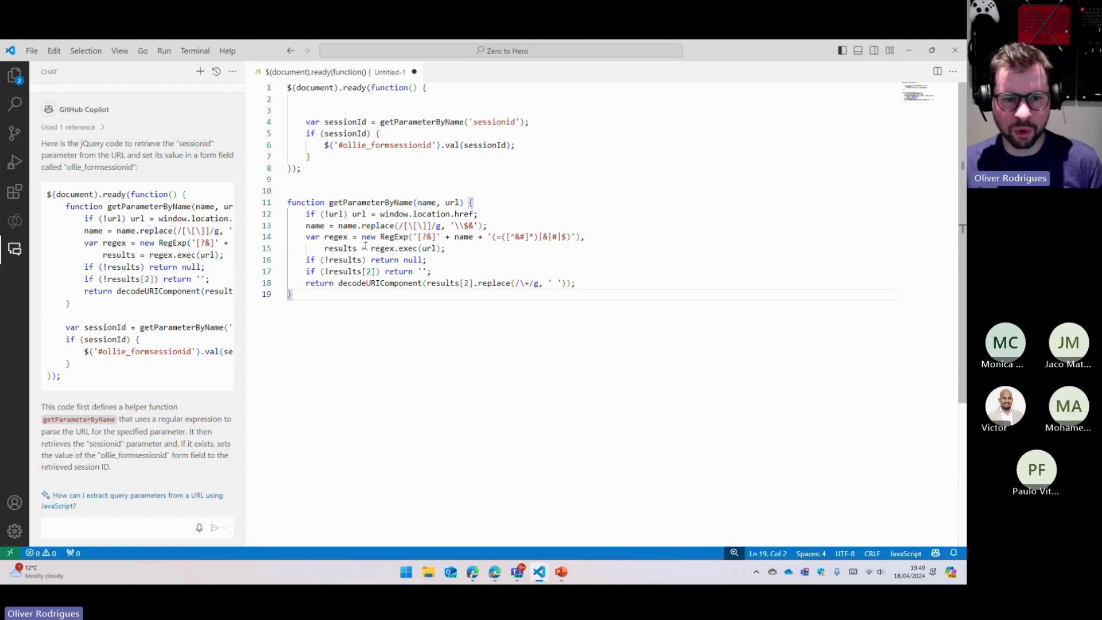
# Step: Select the complete script, from the document ready block through getParameterByName, for copying and return to the application form in the browser
pyautogui.hotkey('shift', 'Up')
pyautogui.hotkey('shift', 'Up')
pyautogui.hotkey('shift', 'Up')
pyautogui.hotkey('shift', 'Up')
pyautogui.hotkey('shift', 'Up')
pyautogui.hotkey('shift', 'Up')
pyautogui.hotkey('shift', 'Up')
pyautogui.hotkey('shift', 'Up')
pyautogui.hotkey('shift', 'Up')
pyautogui.hotkey('shift', 'Up')
pyautogui.hotkey('shift', 'Up')
pyautogui.hotkey('shift', 'Up')
pyautogui.hotkey('shift', 'Up')
pyautogui.hotkey('shift', 'Up')
pyautogui.hotkey('shift', 'Up')
pyautogui.hotkey('shift', 'Up')
pyautogui.hotkey('shift', 'Up')
pyautogui.hotkey('shift', 'Up')
pyautogui.hotkey('shift', 'Up')
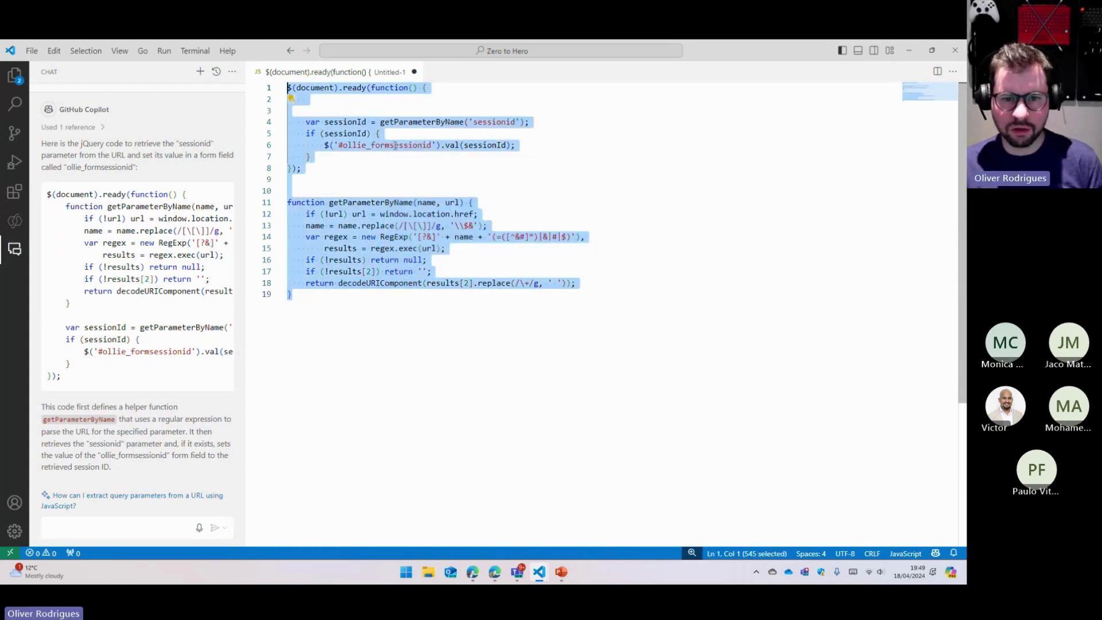
pyautogui.click(428, 313)
pyautogui.press('alt')
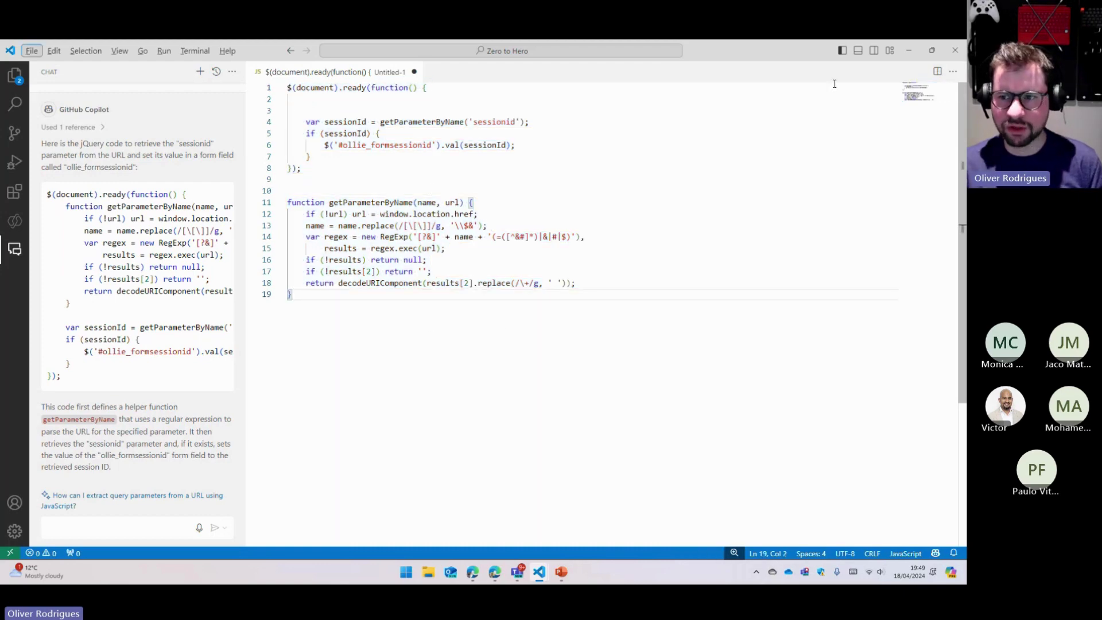
pyautogui.click(912, 57)
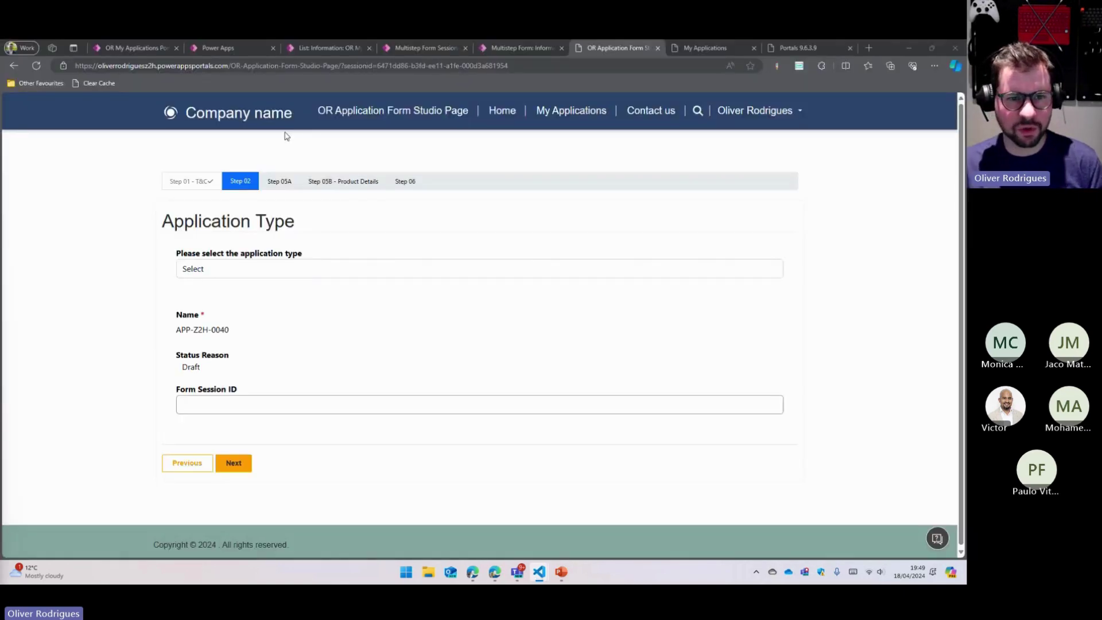
# Step: Open the Step 02 form step of OR Multistep Form Studio in Power Pages Management
pyautogui.click(320, 51)
pyautogui.hotkey('ctrl', 'Tab')
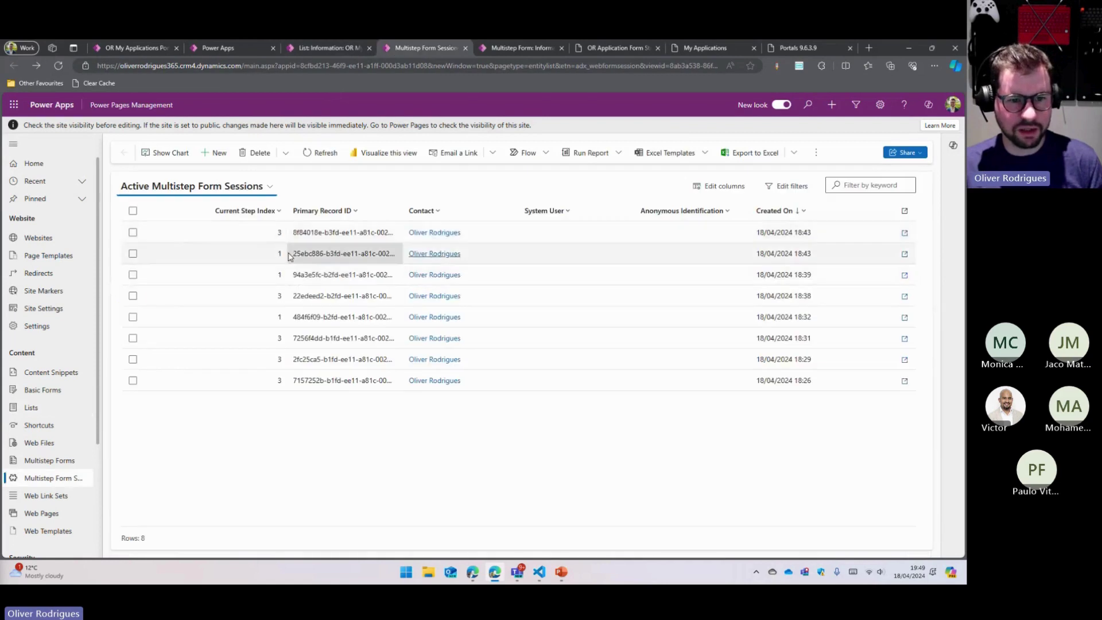
pyautogui.hotkey('ctrl', 'w')
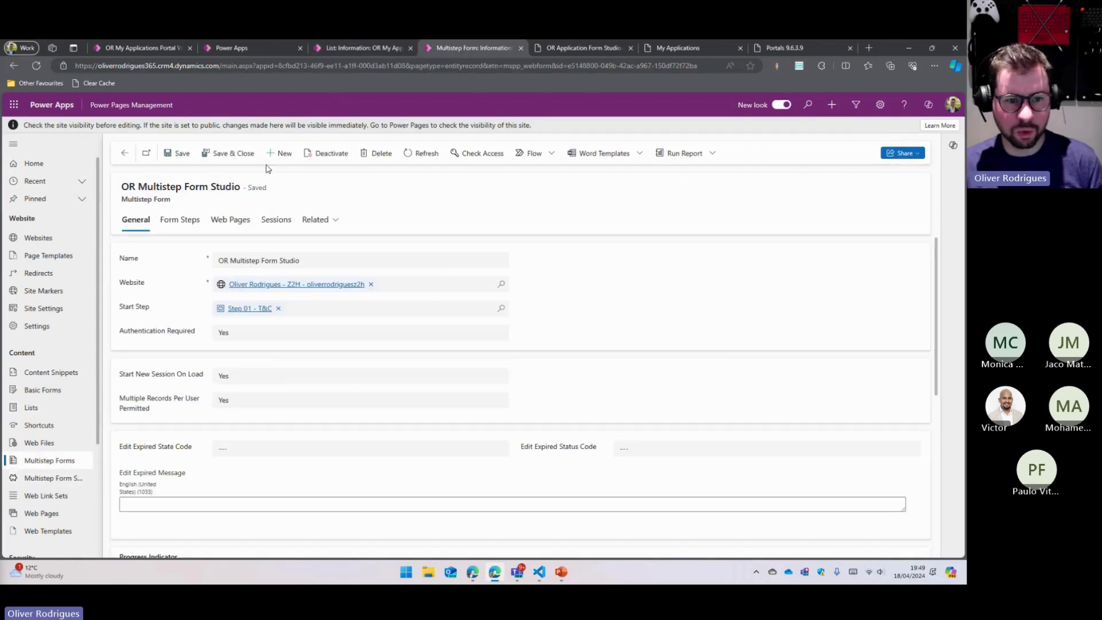
pyautogui.click(261, 308)
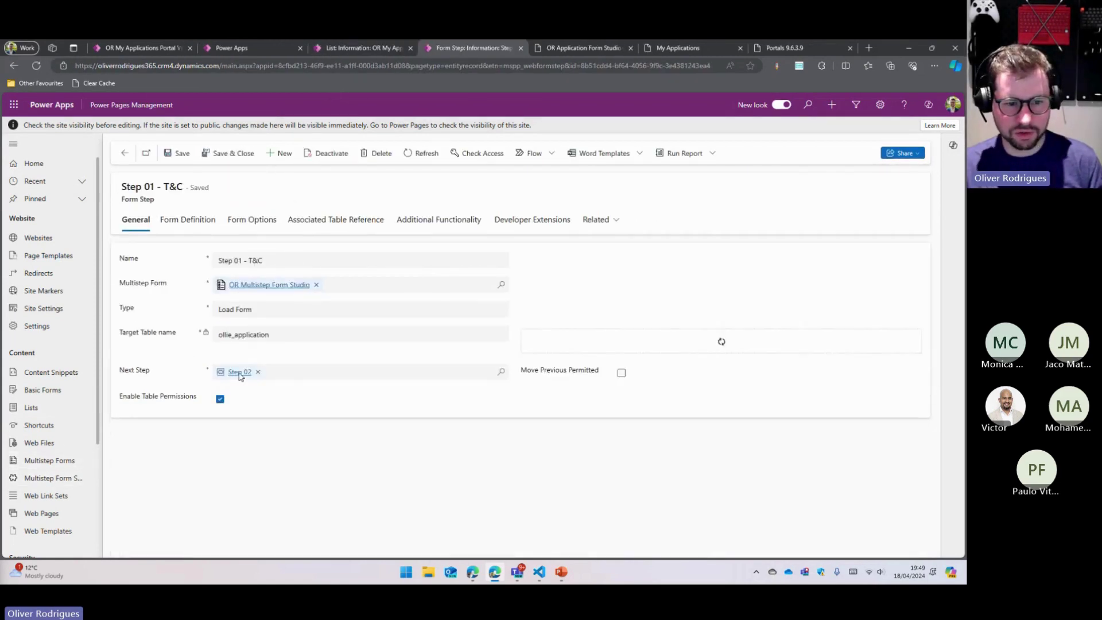
pyautogui.click(239, 372)
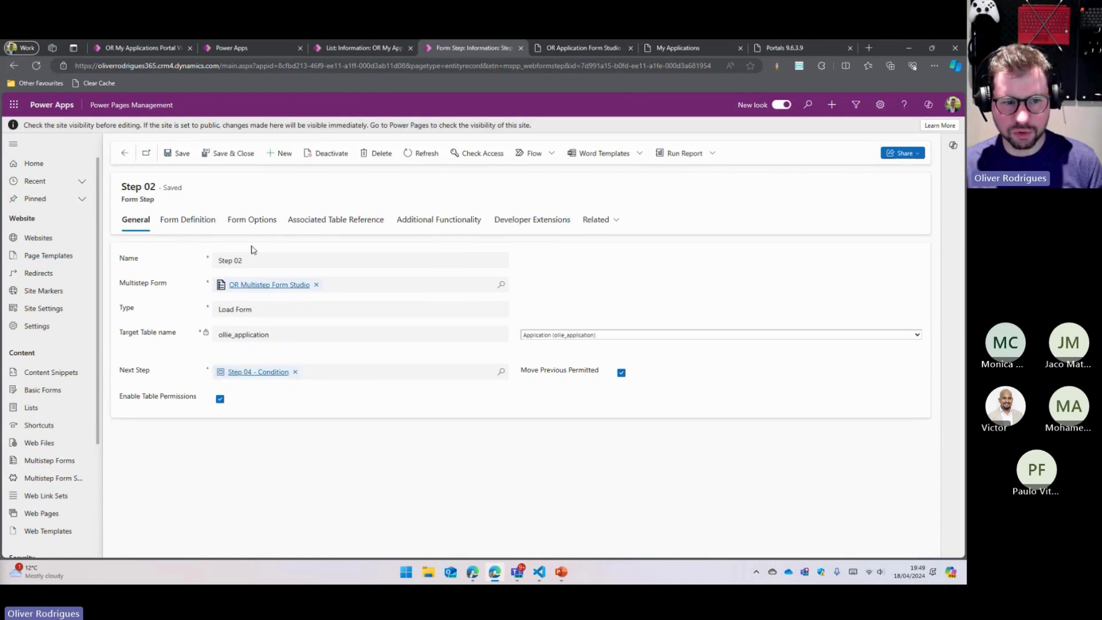
# Step: Paste the copied jQuery script into Step 02's Custom JavaScript and save the form step
pyautogui.click(279, 223)
pyautogui.scroll(-5, 288, 371)
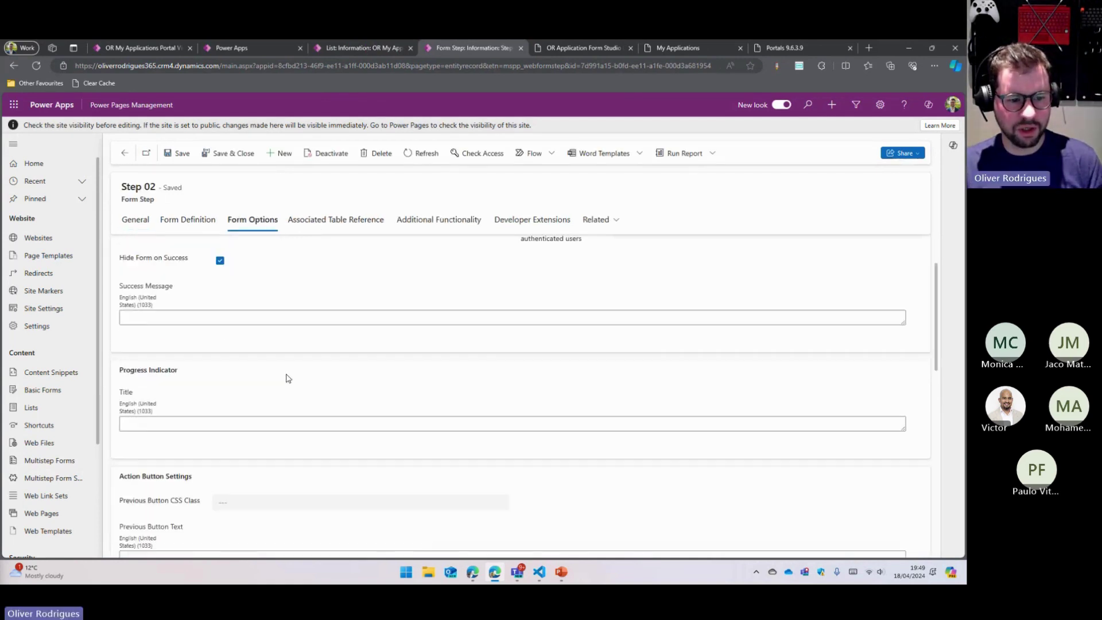
pyautogui.scroll(5, 288, 372)
pyautogui.scroll(-8, 288, 369)
pyautogui.scroll(-1, 288, 369)
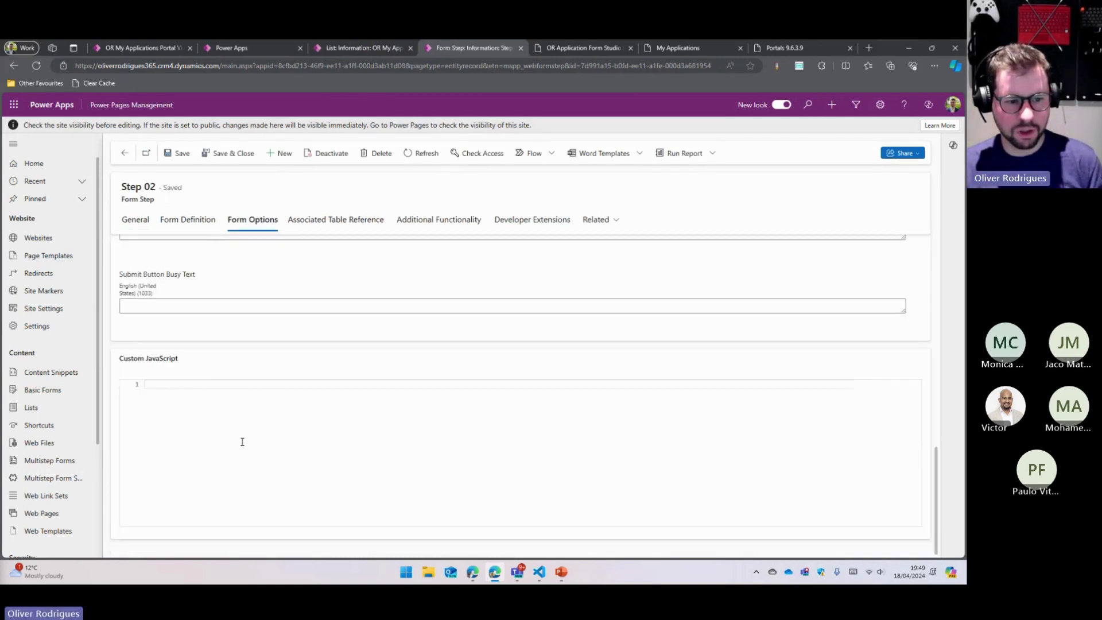
pyautogui.scroll(8, 241, 442)
pyautogui.scroll(1, 264, 270)
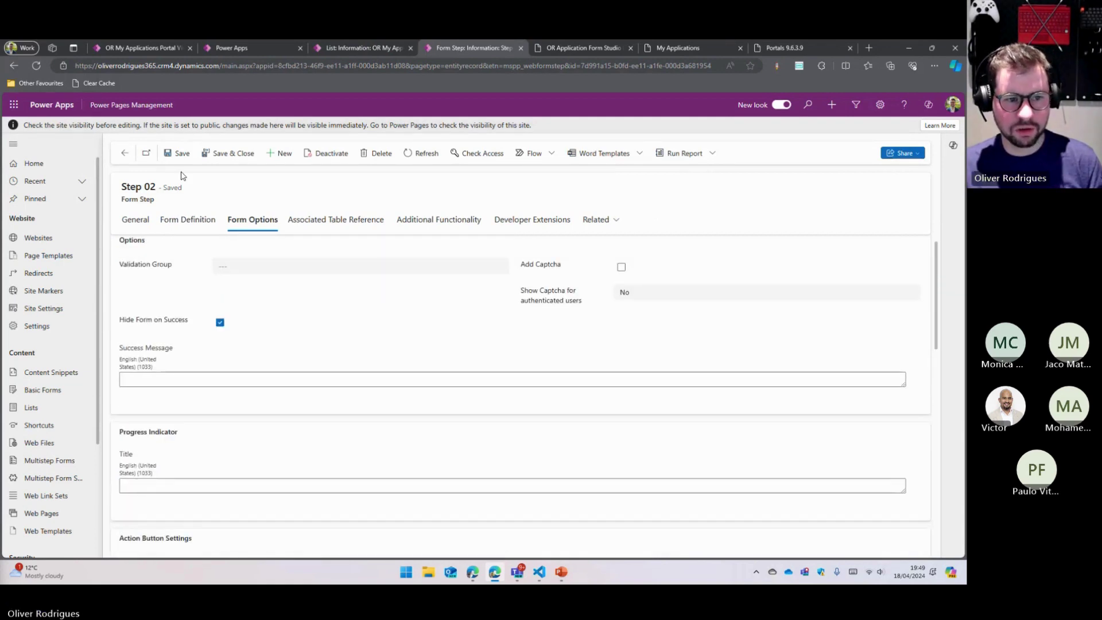
pyautogui.hotkey('ctrl', 's')
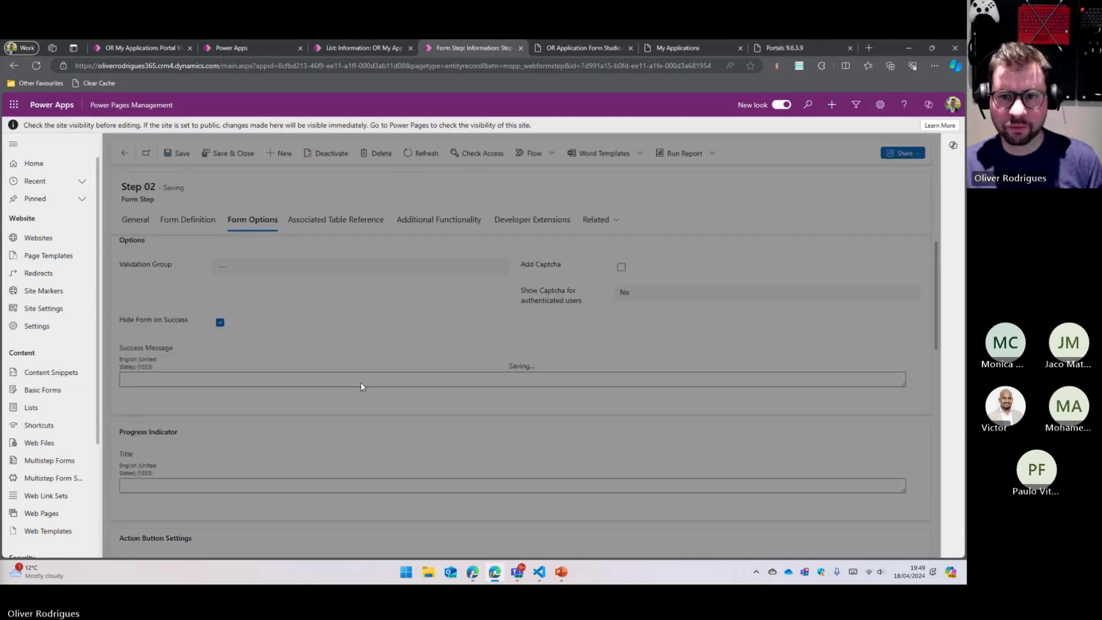
# Step: Clear the portal's cache and reload the application form at Step 02
pyautogui.click(793, 47)
pyautogui.click(233, 294)
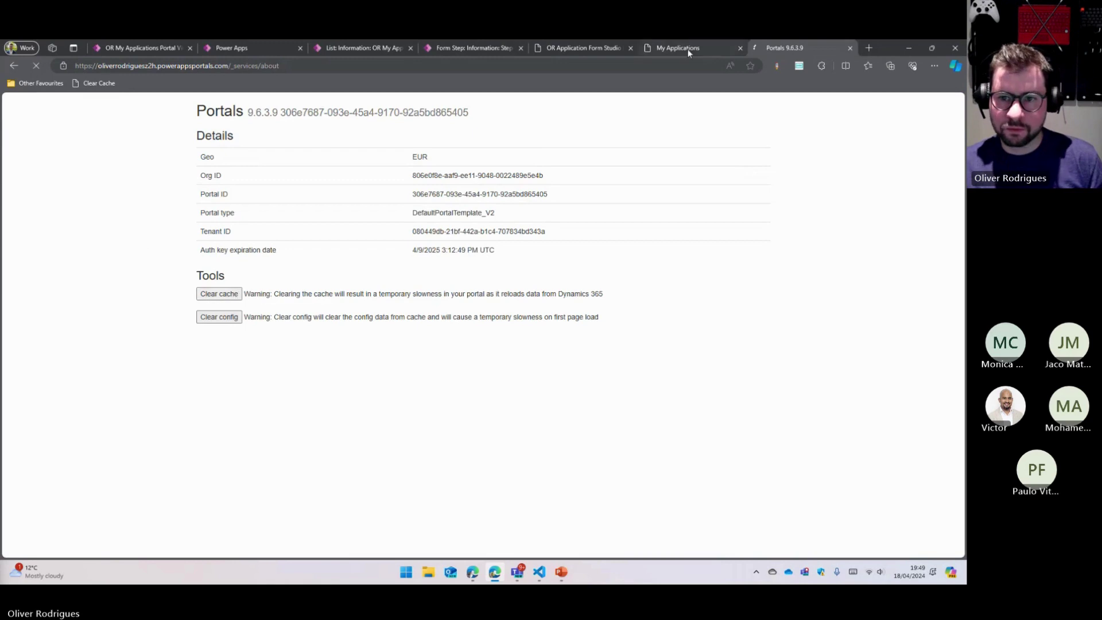
pyautogui.click(677, 47)
pyautogui.click(611, 46)
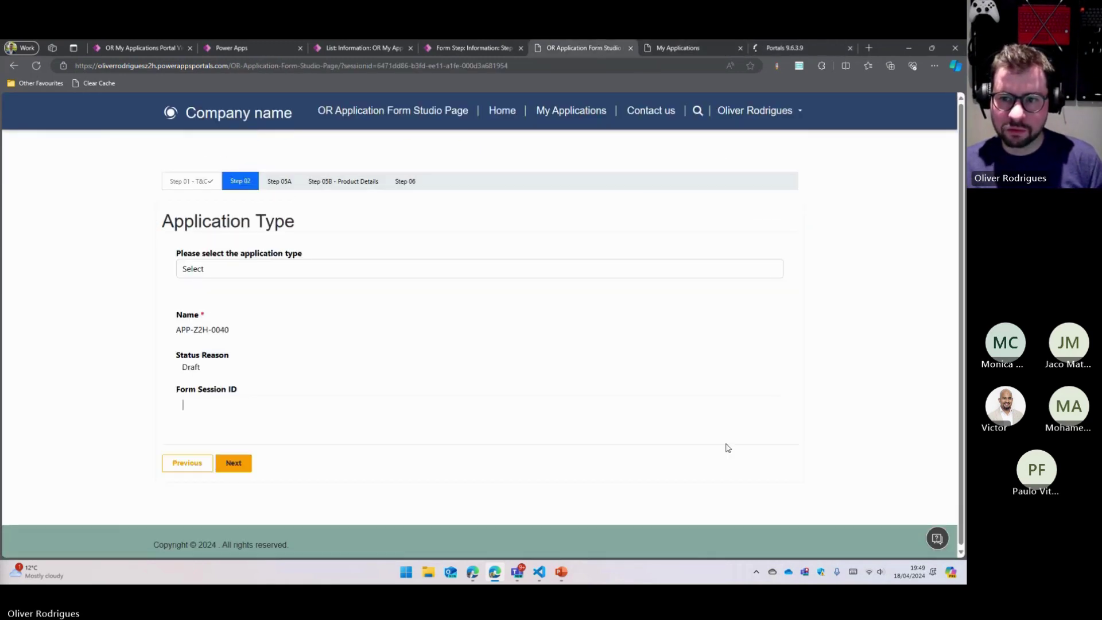
pyautogui.press('F5')
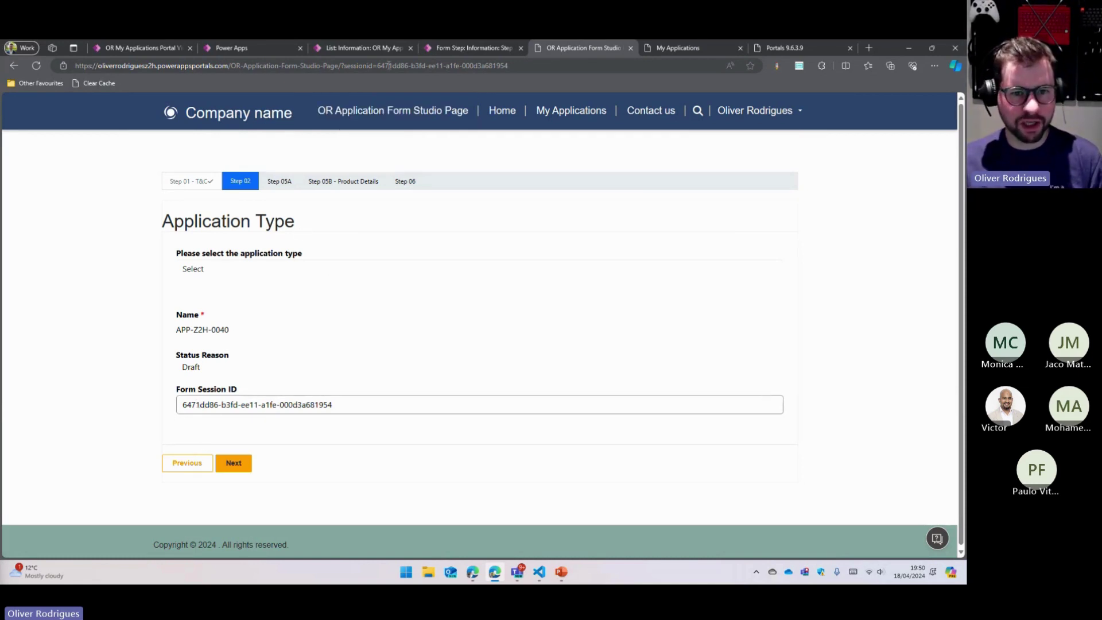
# Step: Compare the sessionid value in the page URL with the value in the Form Session ID field
pyautogui.moveTo(376, 65); pyautogui.dragTo(530, 64)
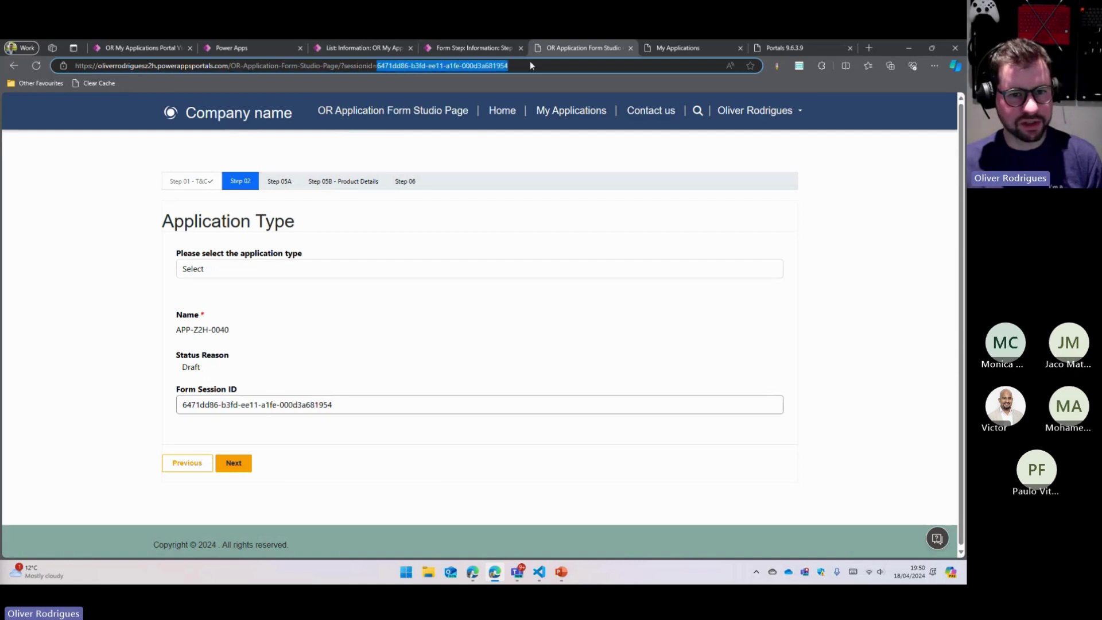
pyautogui.moveTo(335, 405); pyautogui.dragTo(167, 405)
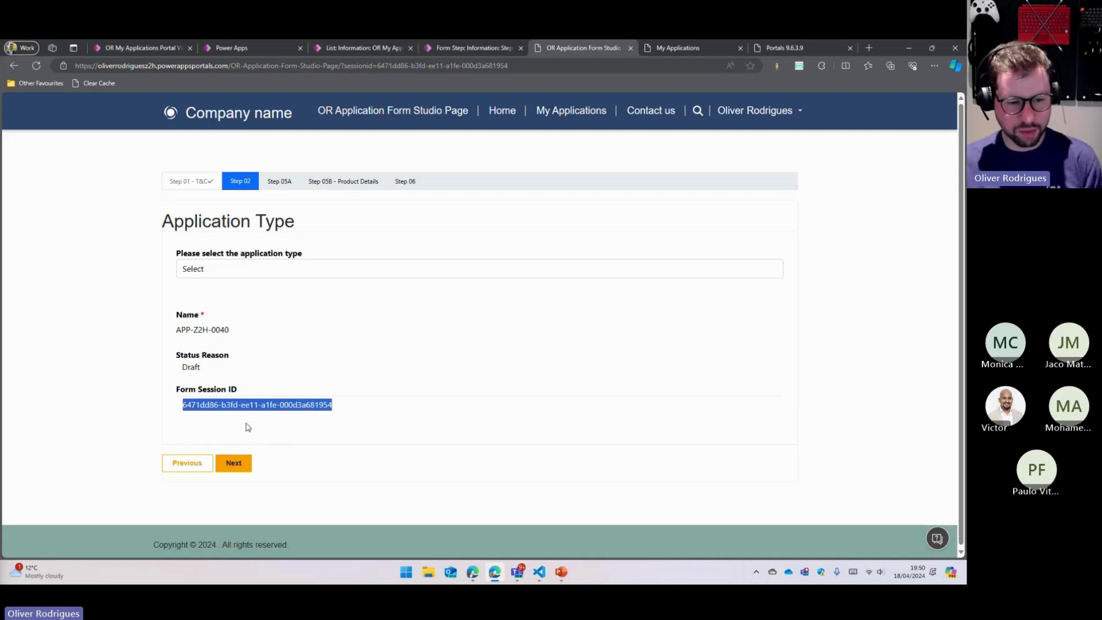
pyautogui.click(282, 406)
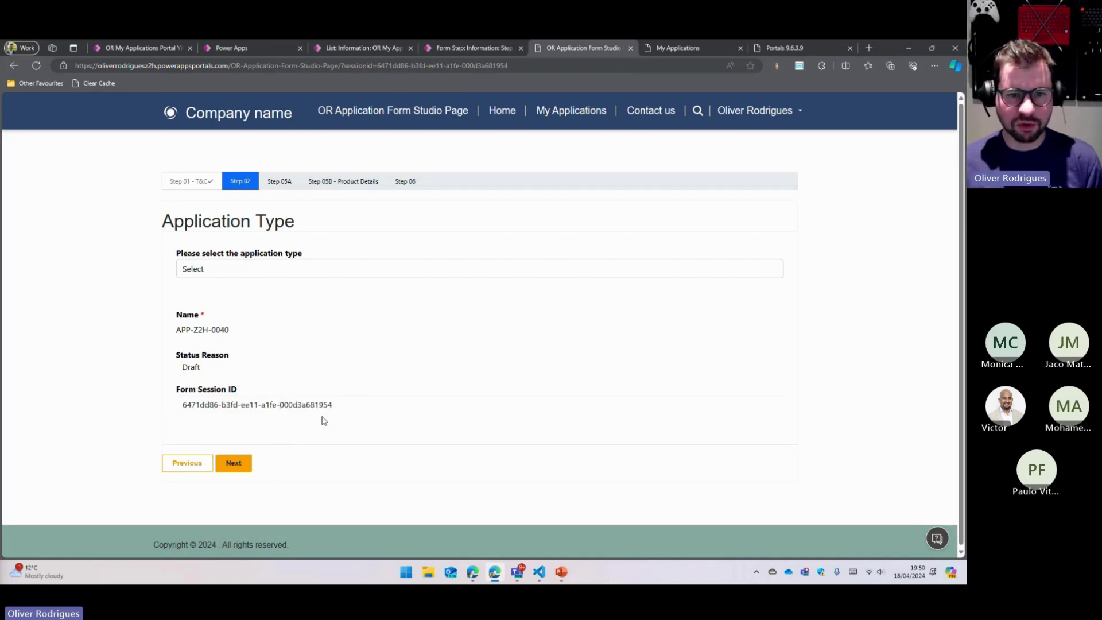
pyautogui.tripleClick(268, 404)
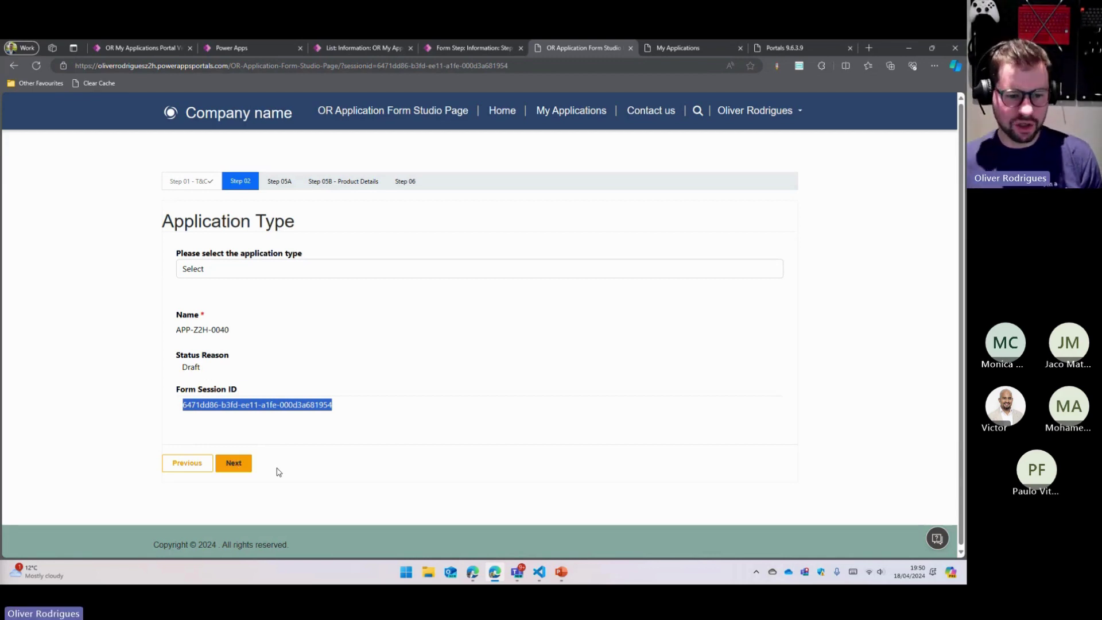
pyautogui.moveTo(332, 405); pyautogui.dragTo(162, 418)
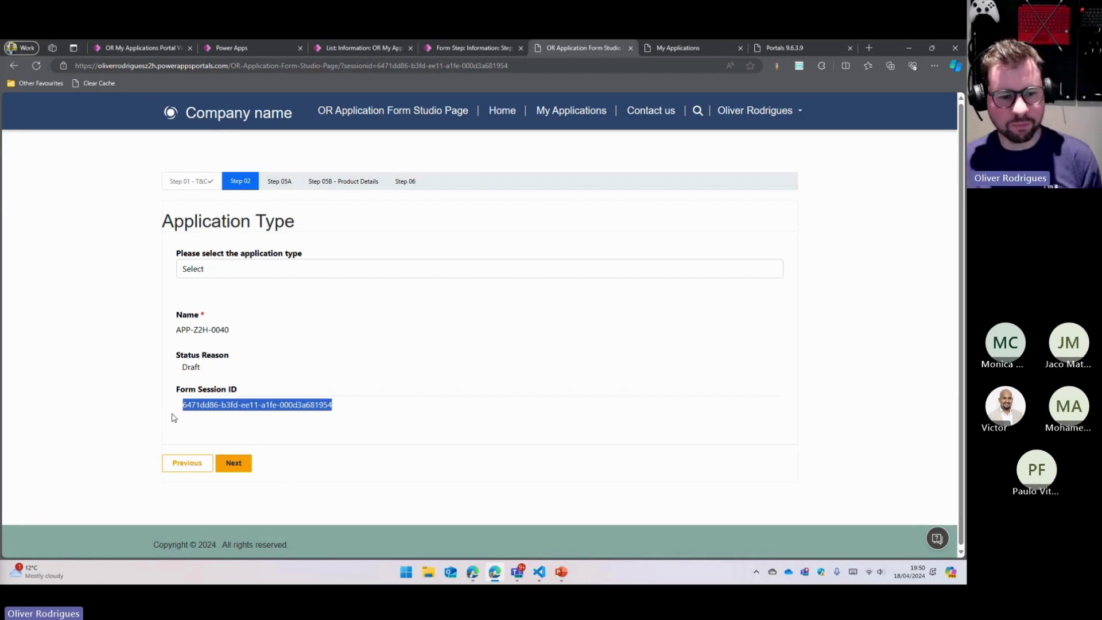
pyautogui.click(424, 426)
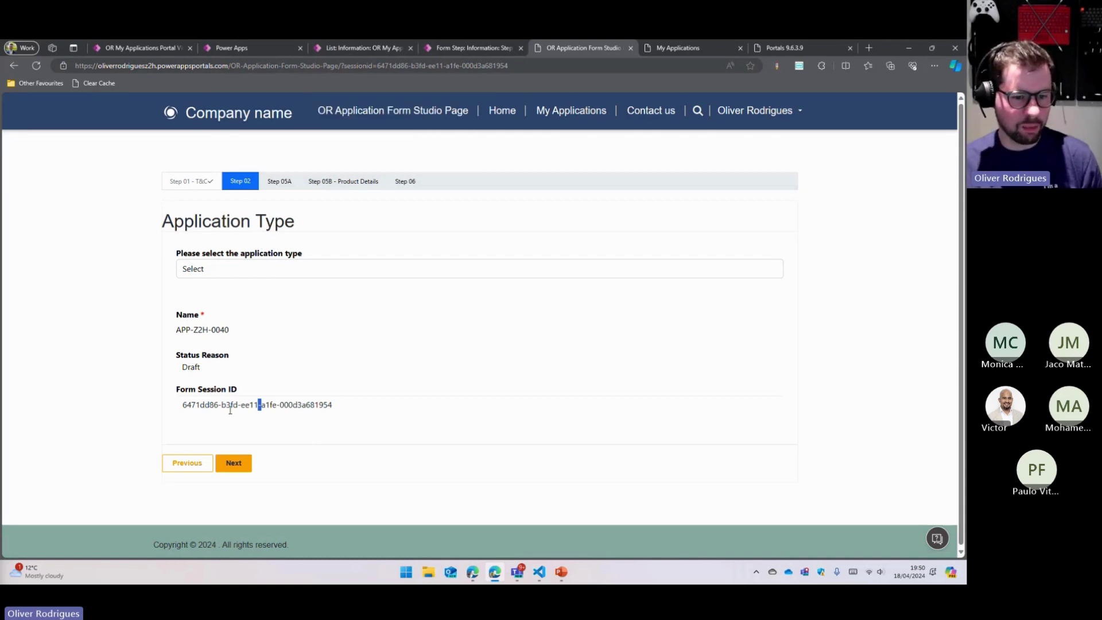
pyautogui.tripleClick(201, 405)
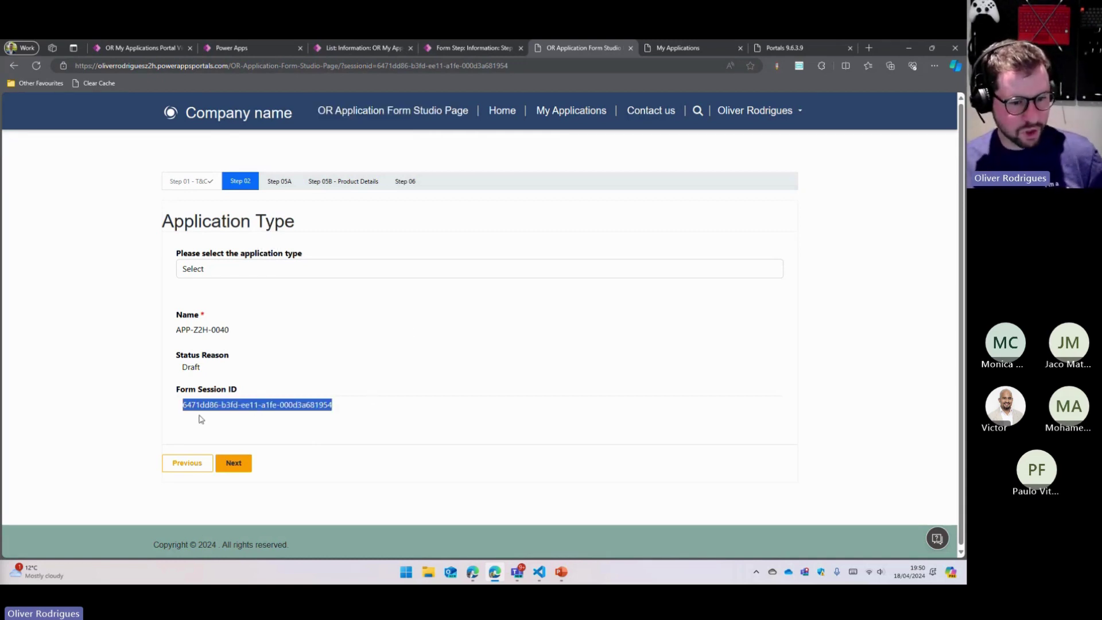
# Step: Advance the application past Step 02 and check its Form Session ID in the My Applications list
pyautogui.click(242, 463)
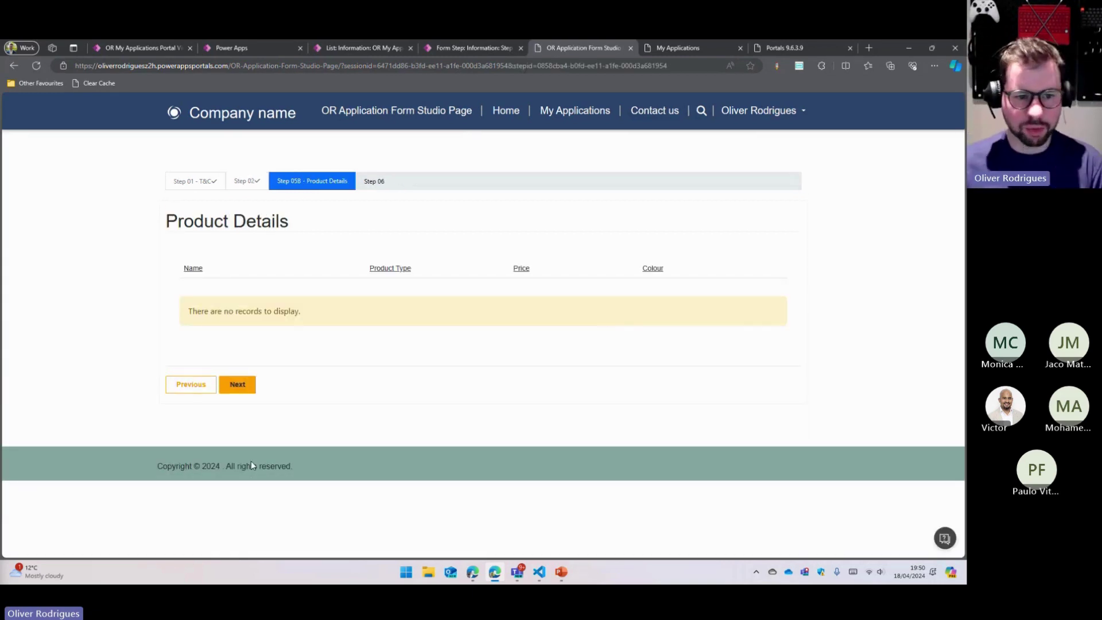
pyautogui.click(593, 119)
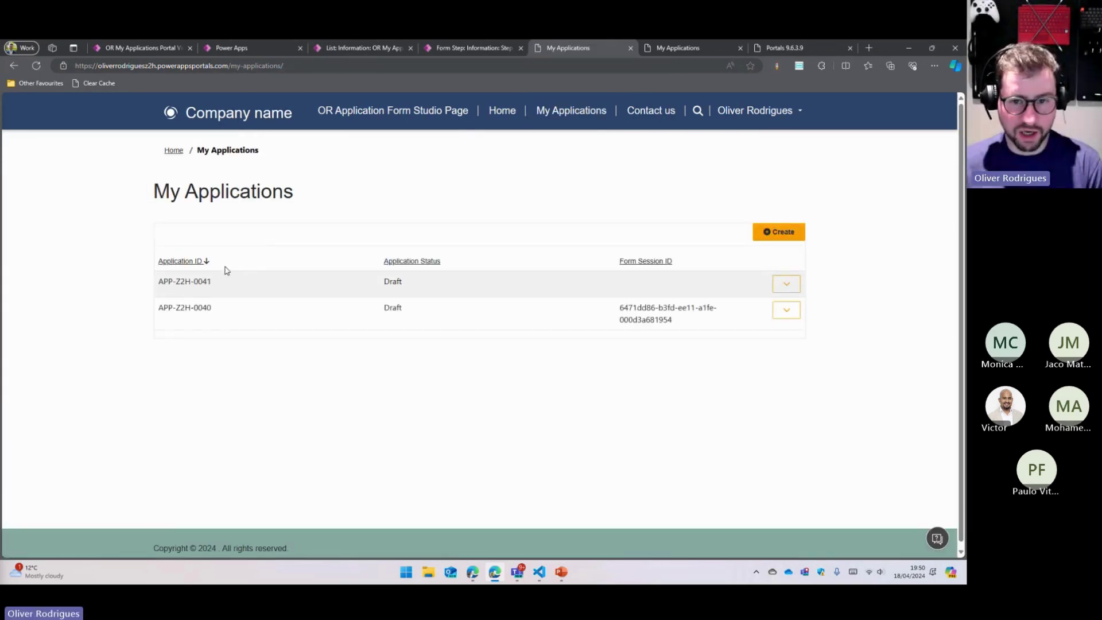
pyautogui.tripleClick(631, 310)
pyautogui.click(644, 381)
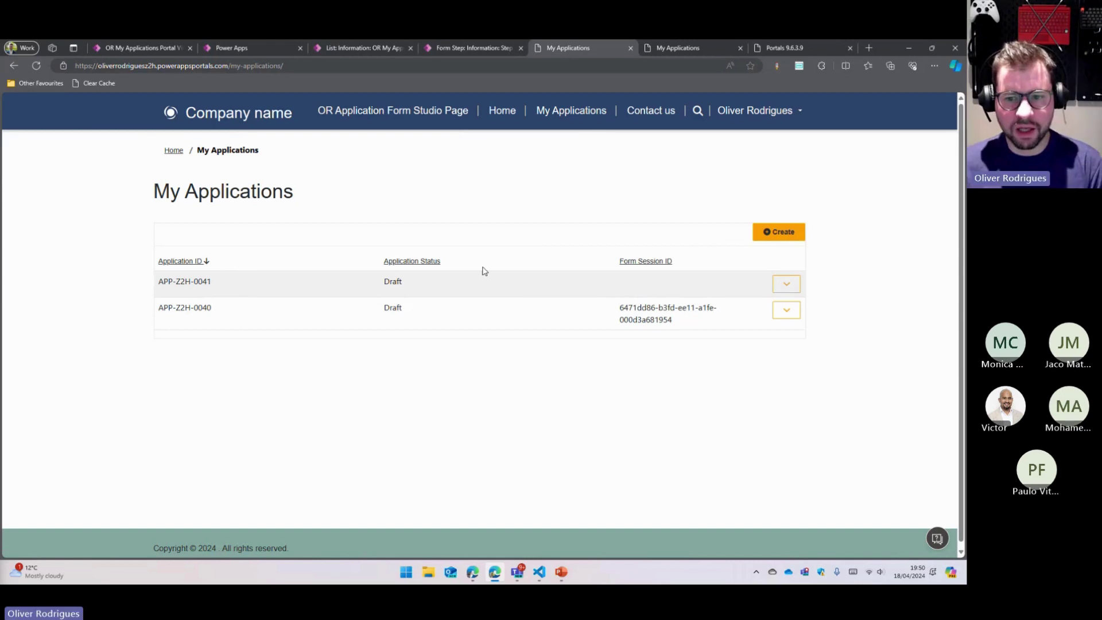
# Step: Open the draft application that has a Form Session ID for editing, and return to its row in My Applications
pyautogui.click(785, 310)
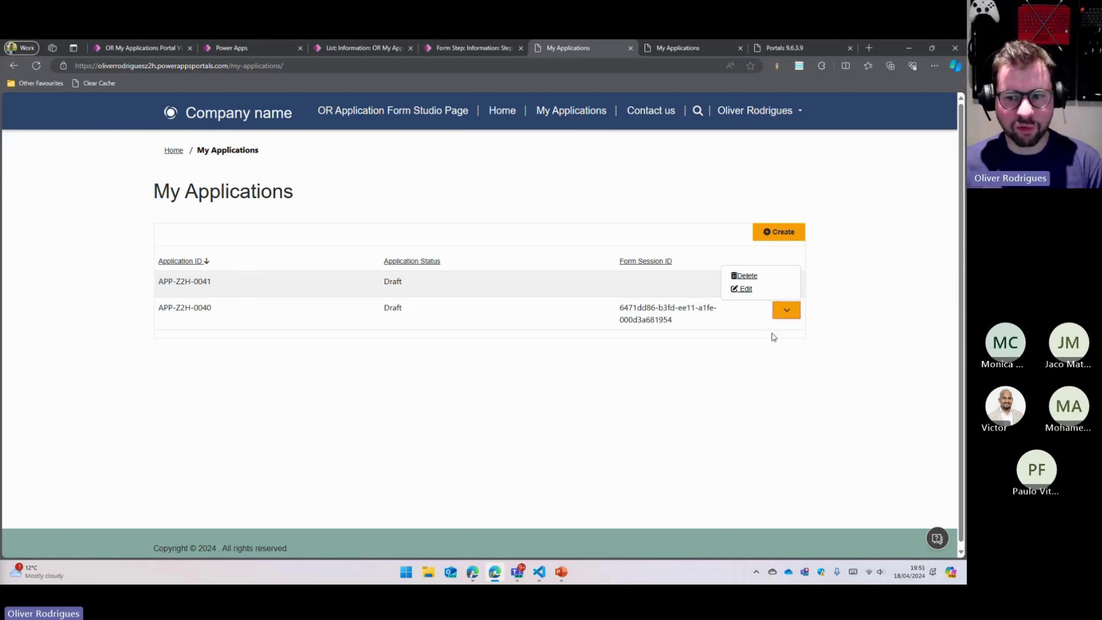
pyautogui.click(746, 290)
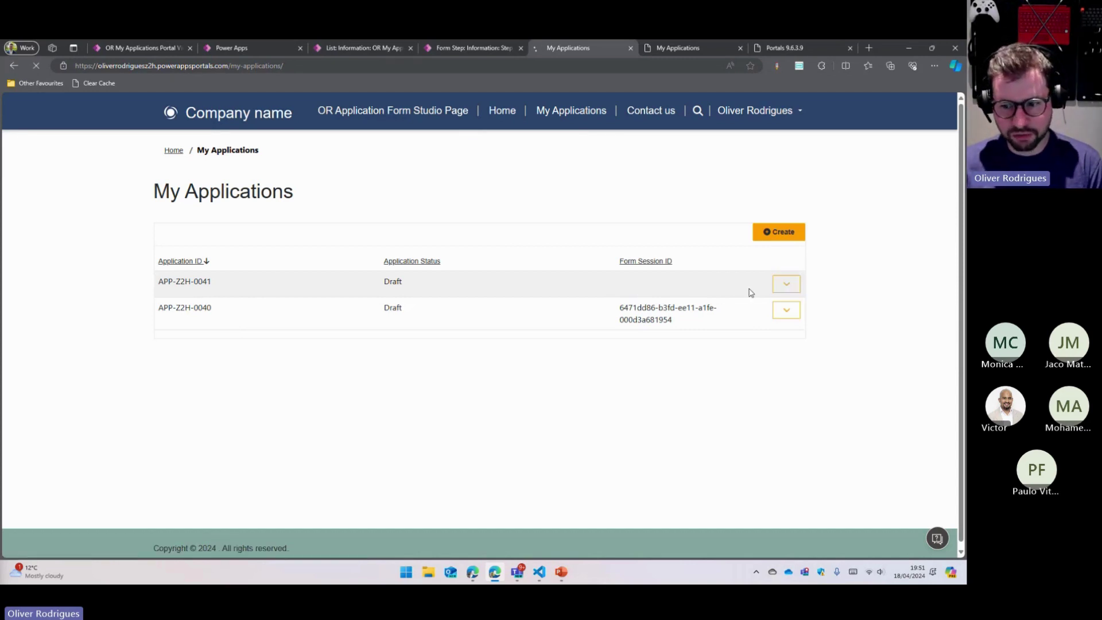
pyautogui.click(574, 111)
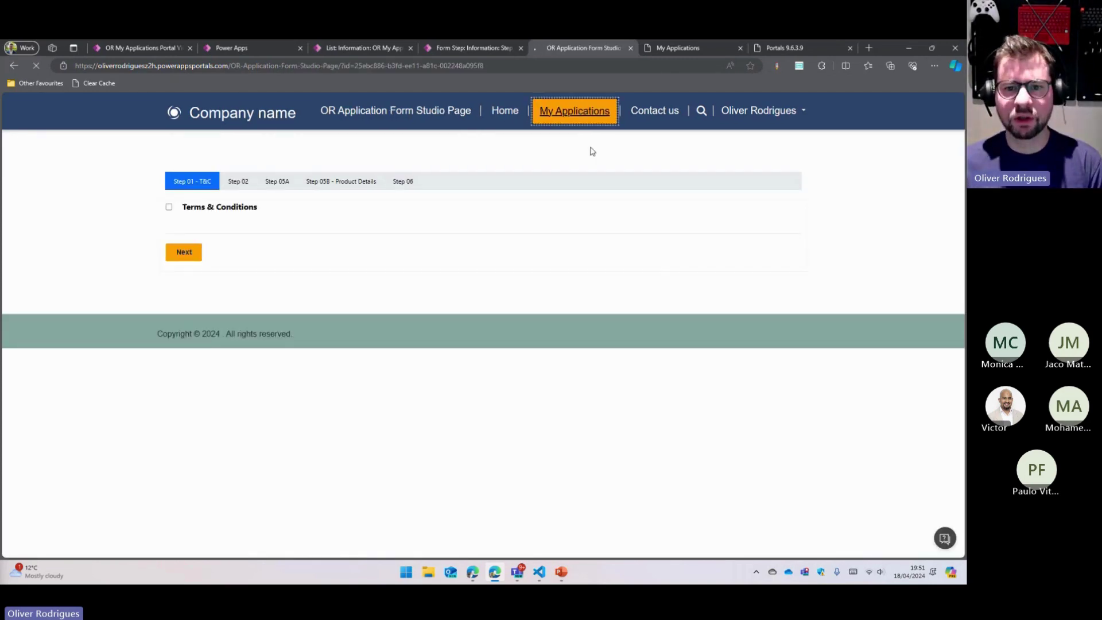
pyautogui.click(786, 313)
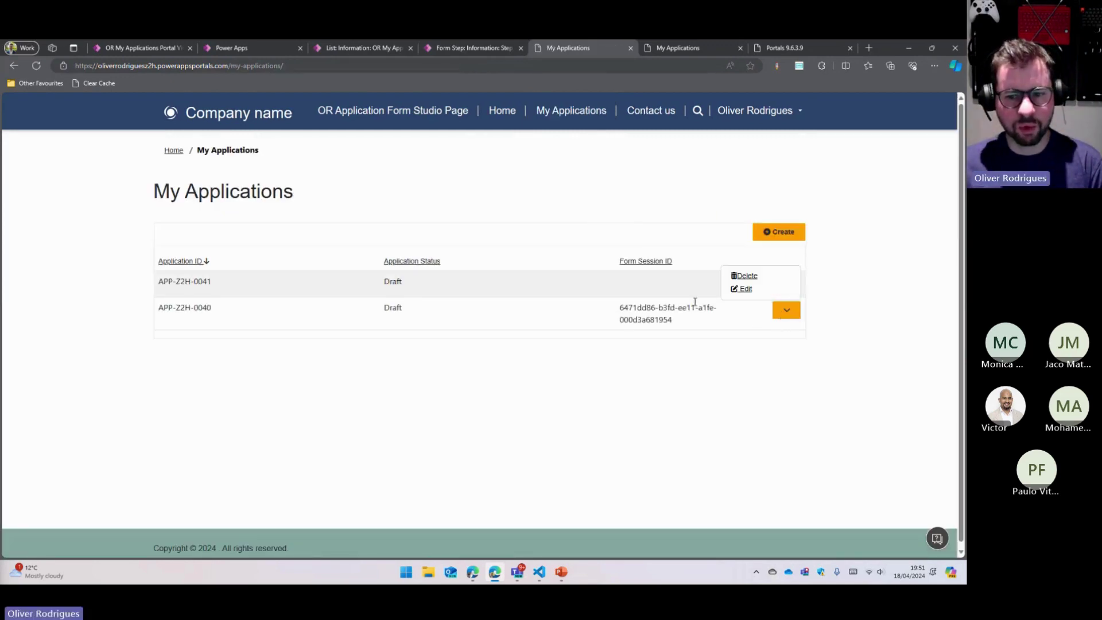
pyautogui.tripleClick(634, 304)
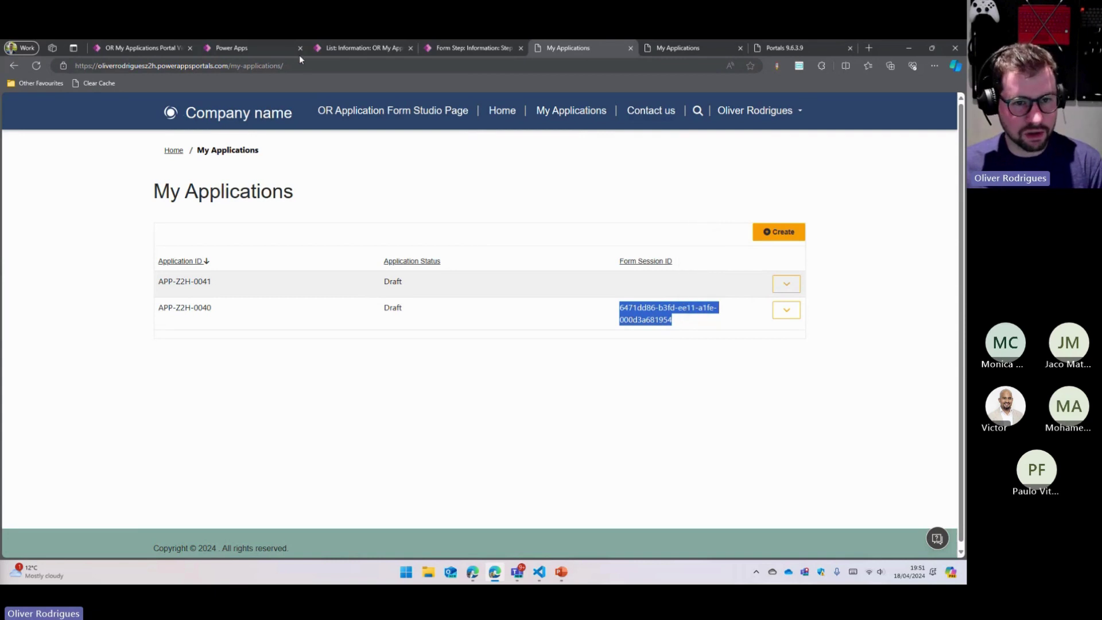
# Step: Remove the "return;" statement from the document ready function in the OR My Applications List's Custom JavaScript
pyautogui.click(356, 48)
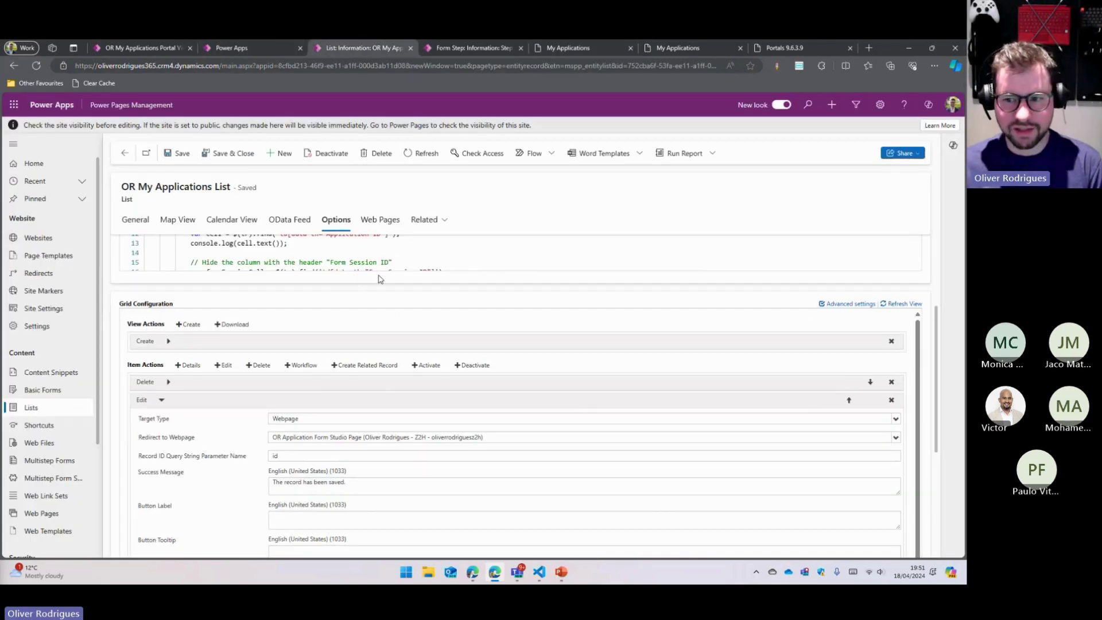
pyautogui.scroll(3, 367, 281)
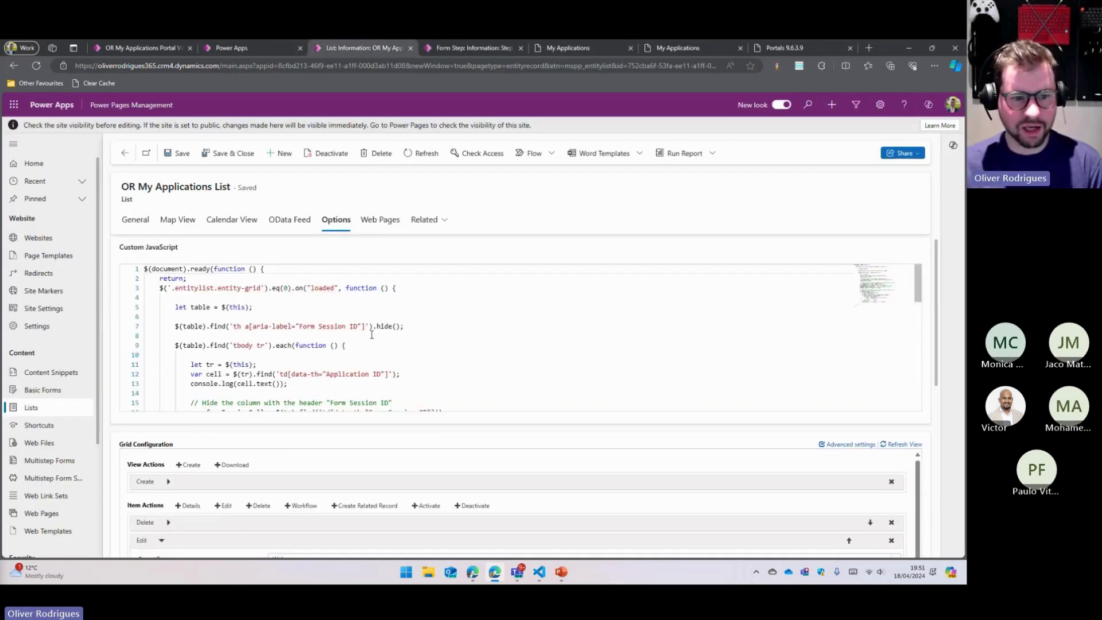
pyautogui.click(191, 284)
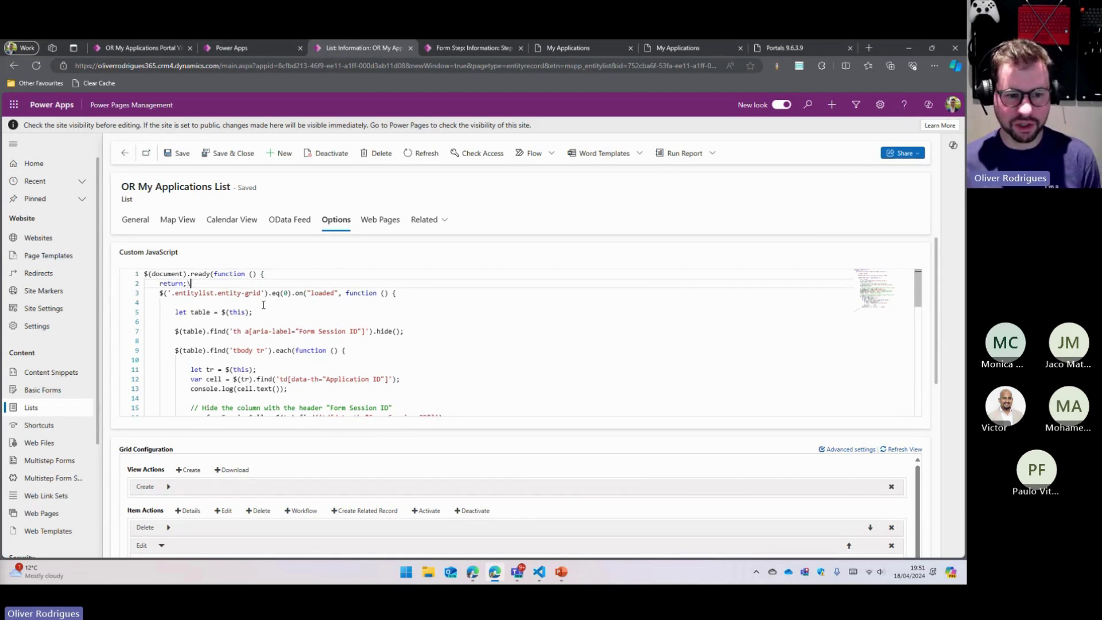
pyautogui.write('\\')
pyautogui.press('super')
pyautogui.click(203, 279)
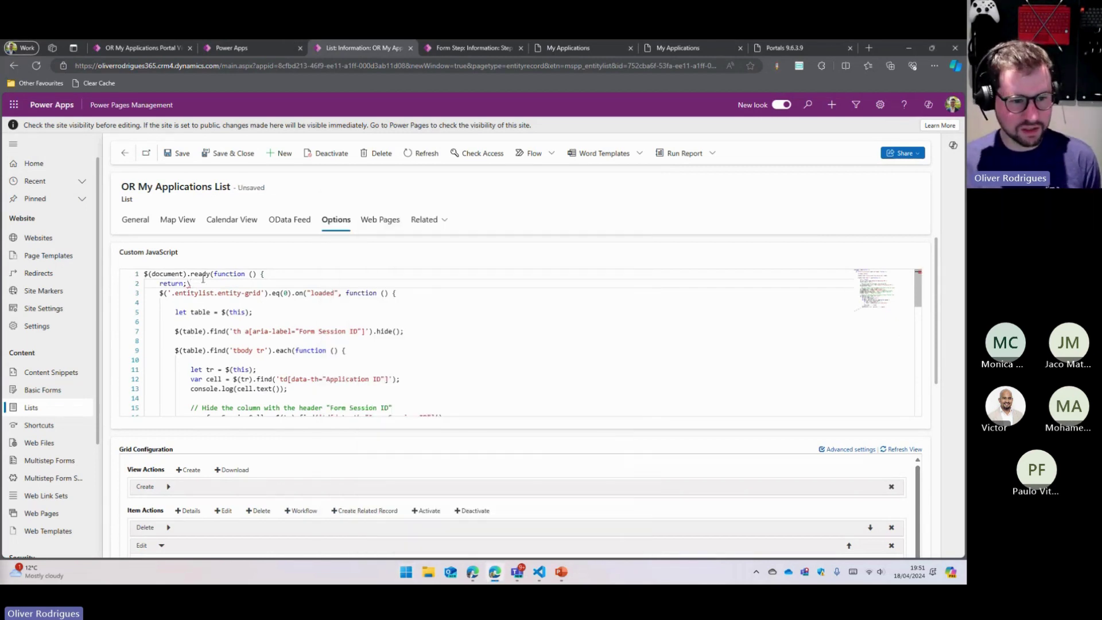
pyautogui.hotkey('shift', 'Home')
pyautogui.press('BackSpace')
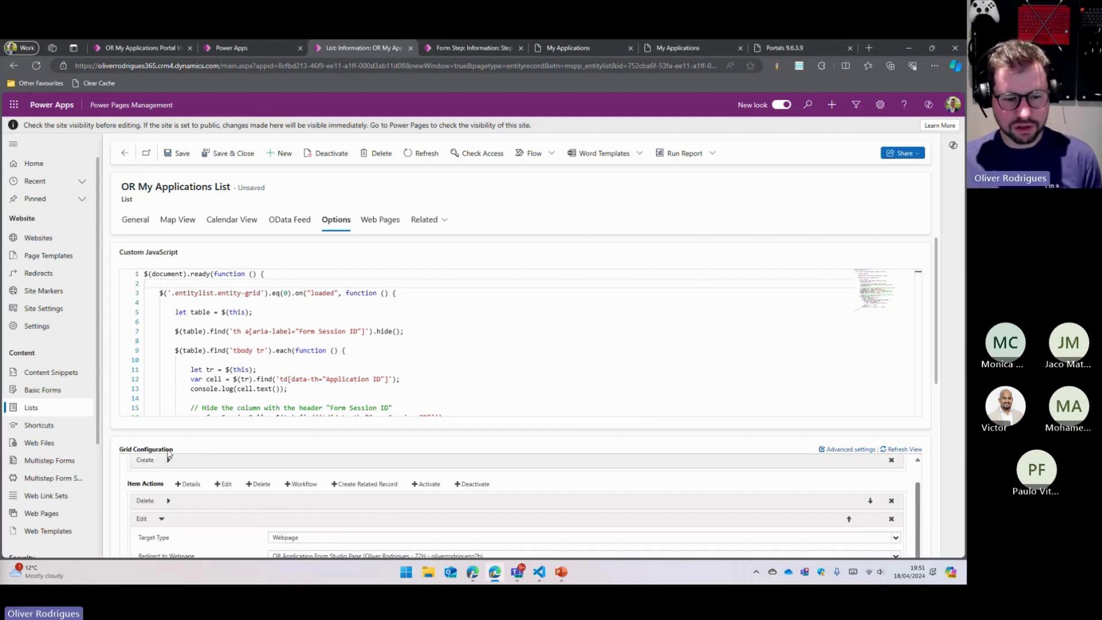
# Step: Set the Edit action's Record ID Query String Parameter Name to "sessionid" and save the list
pyautogui.scroll(-5, 162, 388)
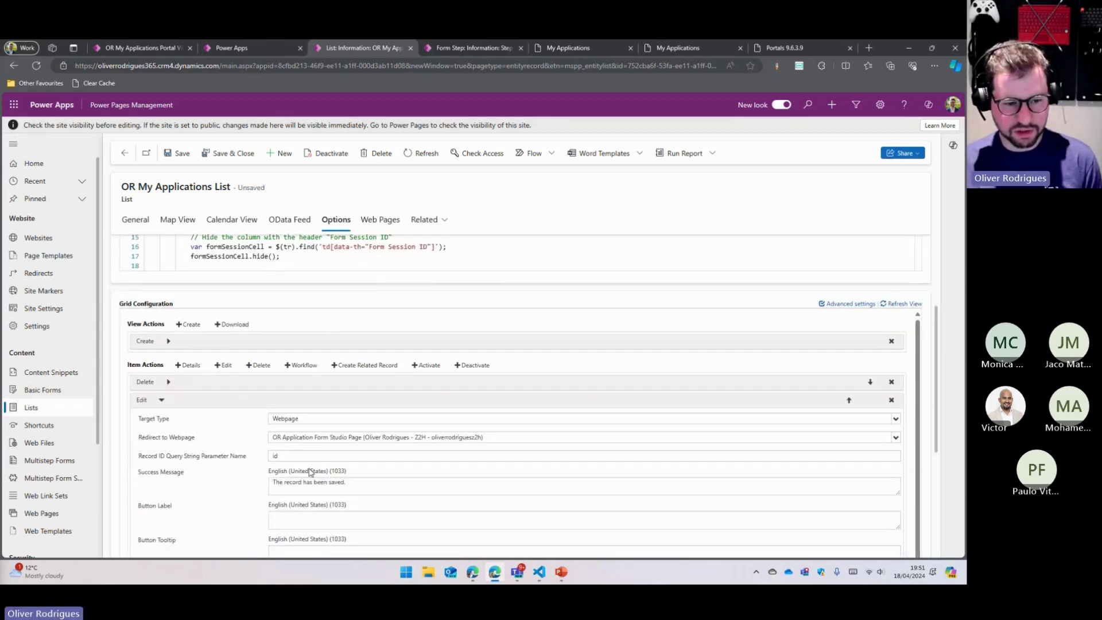
pyautogui.click(320, 457)
pyautogui.write('session')
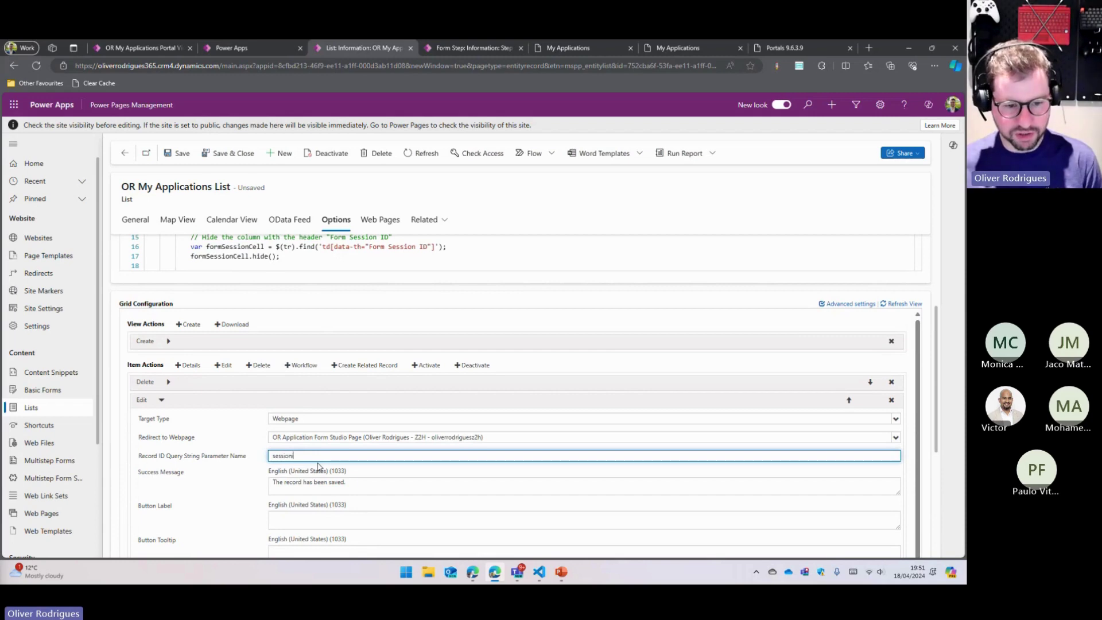
pyautogui.click(177, 152)
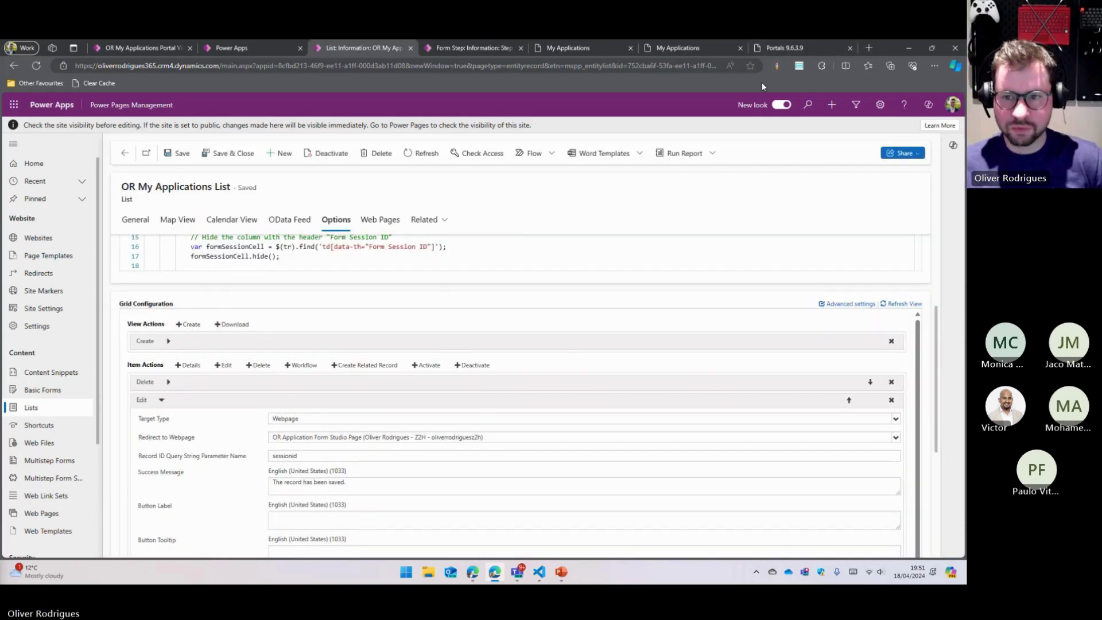
# Step: Clear the portal's cache, close the duplicate My Applications page and reload the remaining one
pyautogui.click(786, 47)
pyautogui.click(218, 293)
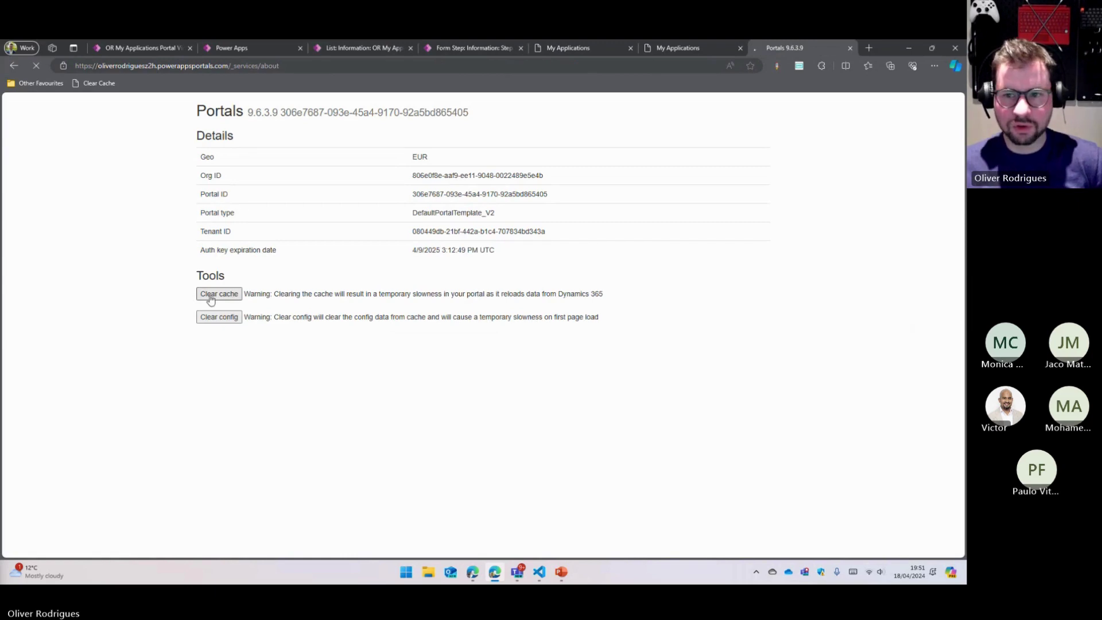
pyautogui.click(703, 47)
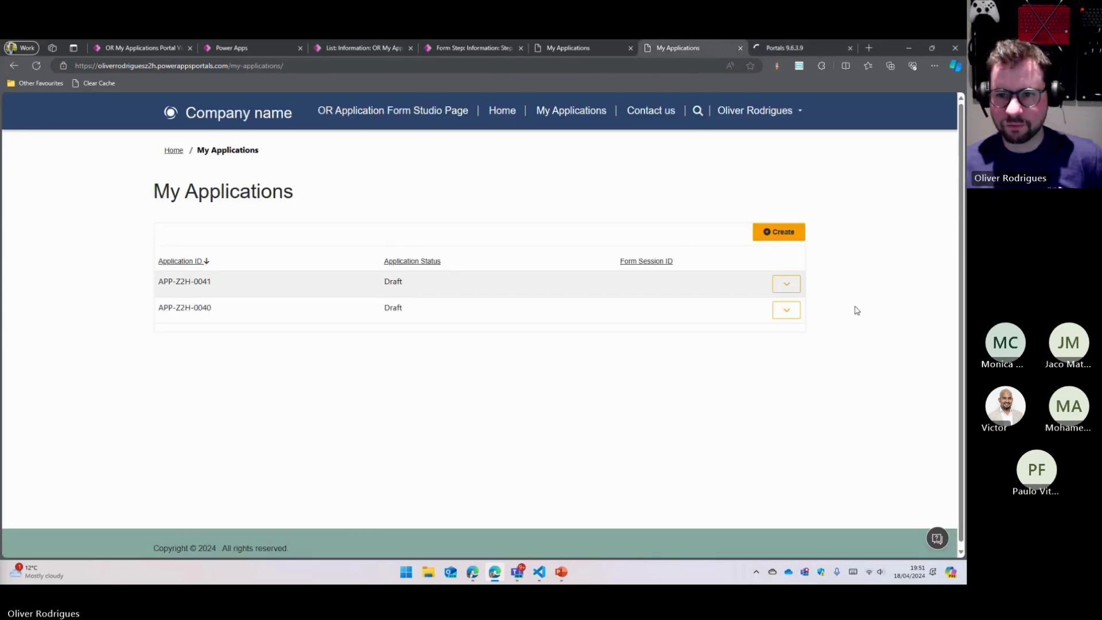
pyautogui.click(739, 48)
pyautogui.click(604, 50)
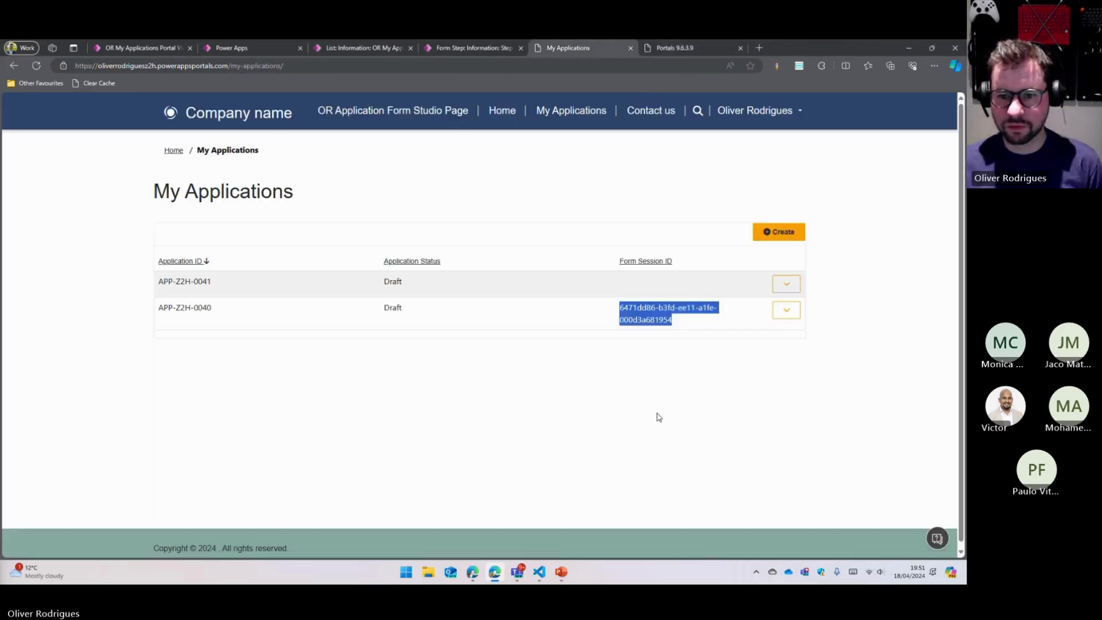
pyautogui.click(656, 416)
pyautogui.press('F5')
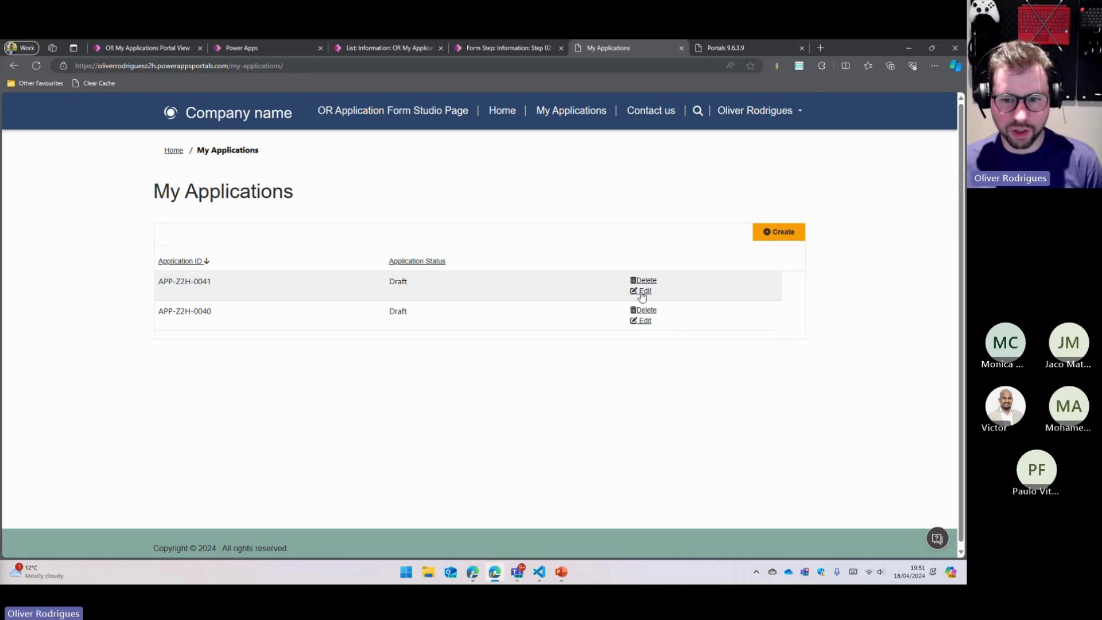
# Step: Resume the second draft application from My Applications, check its name back on Step 02, and advance it to Product Details again
pyautogui.moveTo(646, 294); pyautogui.dragTo(642, 293)
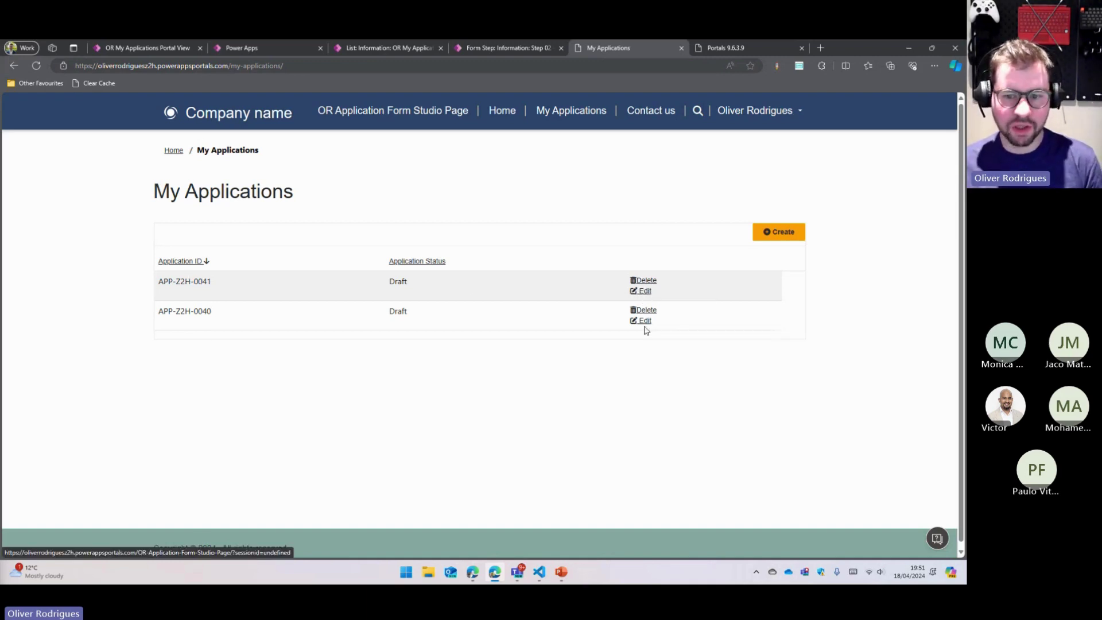
pyautogui.click(644, 320)
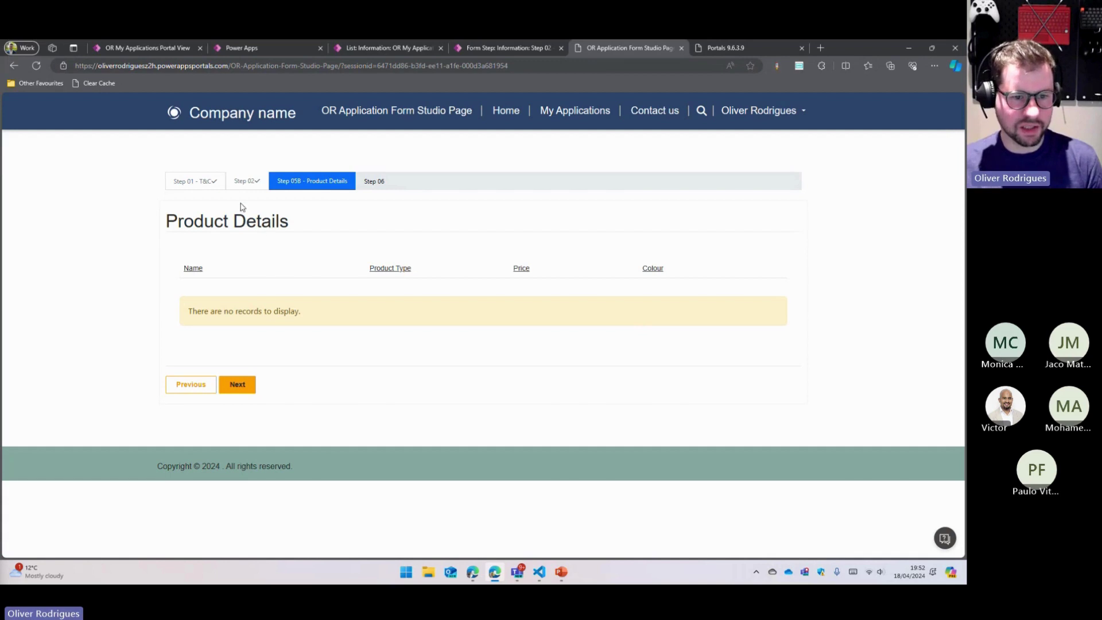
pyautogui.click(205, 387)
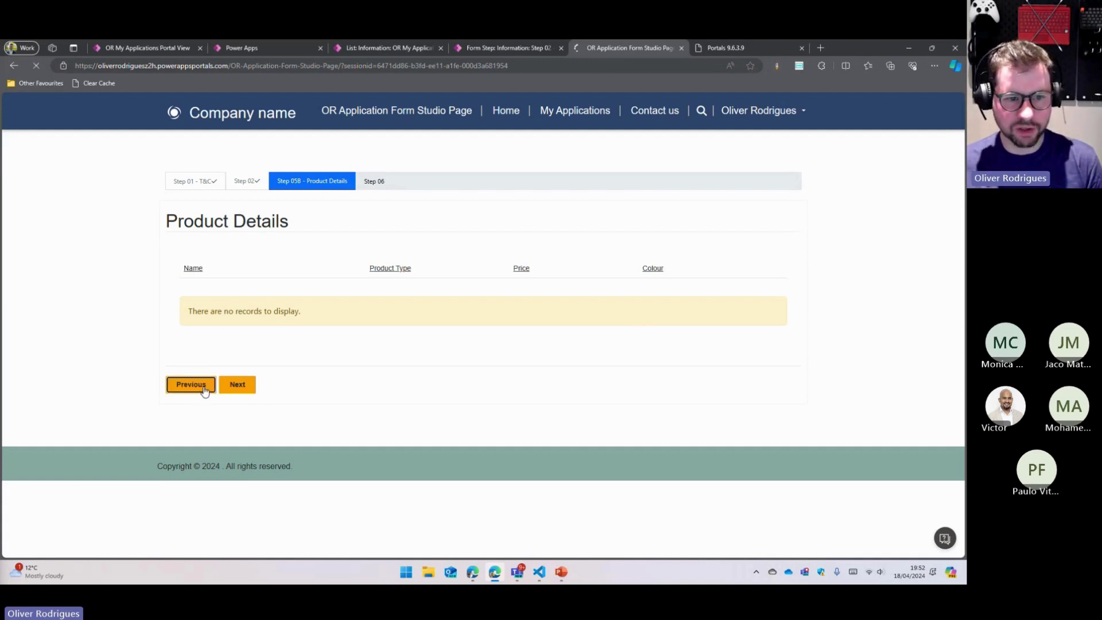
pyautogui.doubleClick(221, 330)
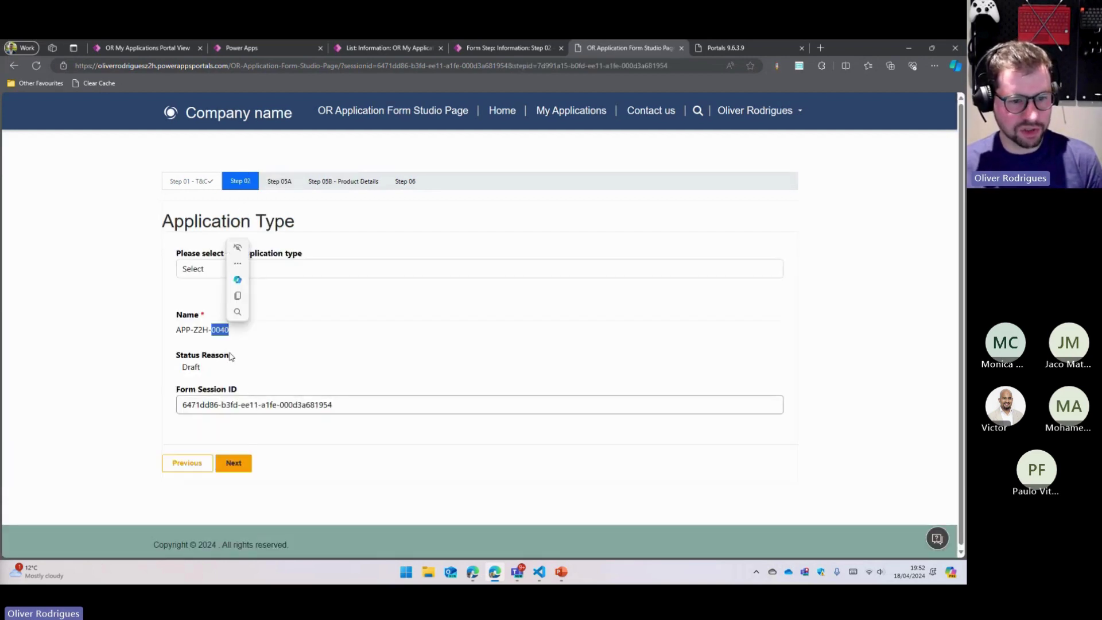
pyautogui.click(243, 463)
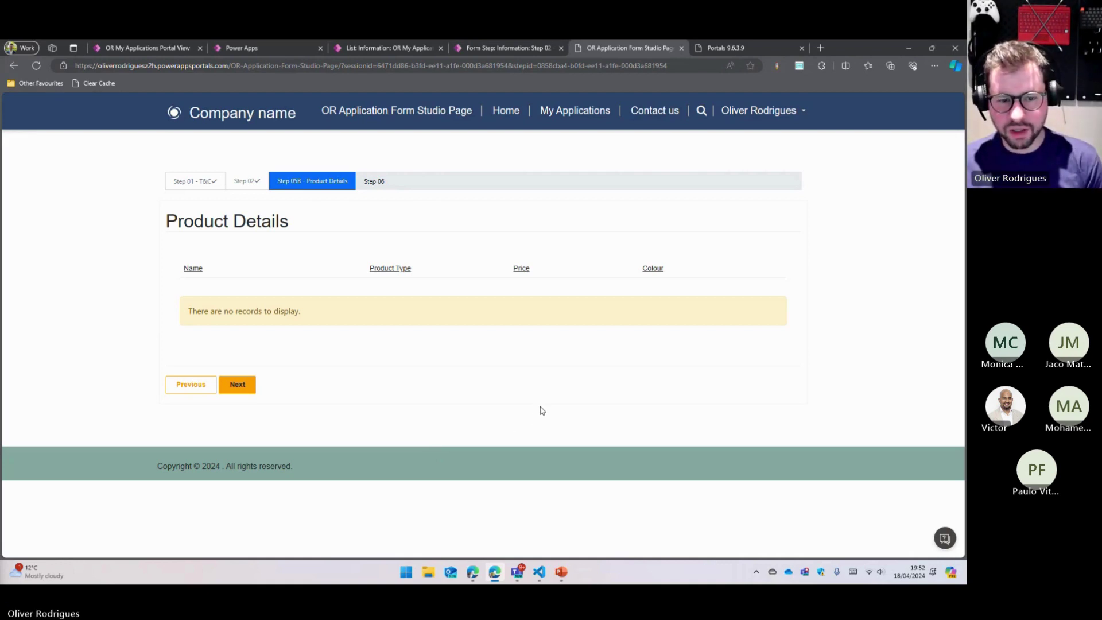
# Step: Switch to PowerPoint to review the slide's Page_Validators, conditional branches and session issues topics, and return to the browser
pyautogui.moveTo(561, 572)
pyautogui.click(590, 509)
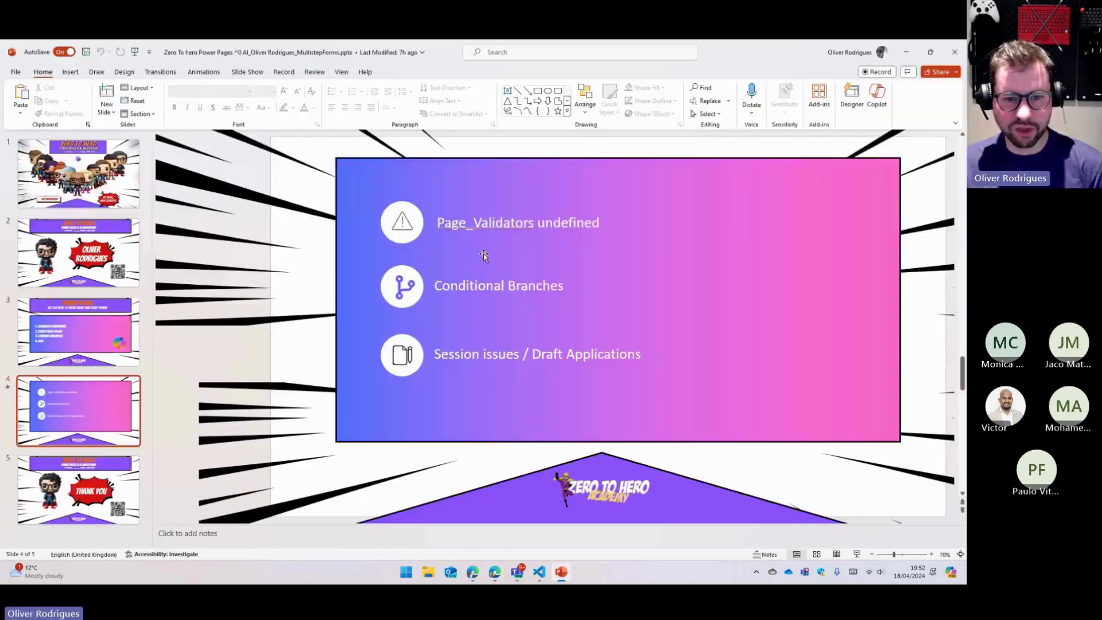
pyautogui.click(508, 232)
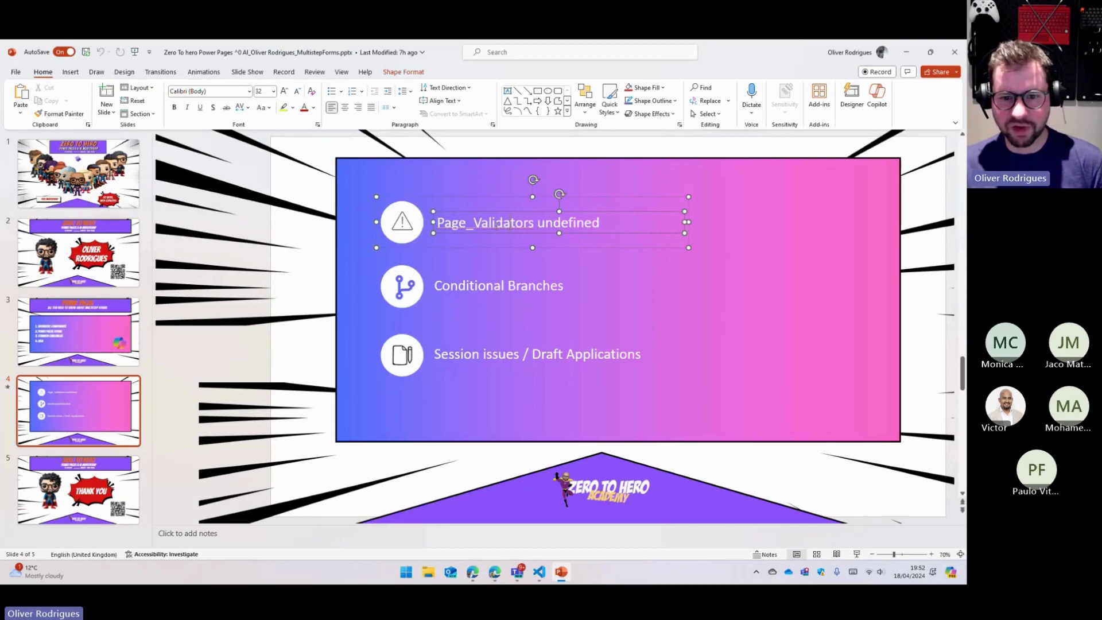
pyautogui.click(906, 52)
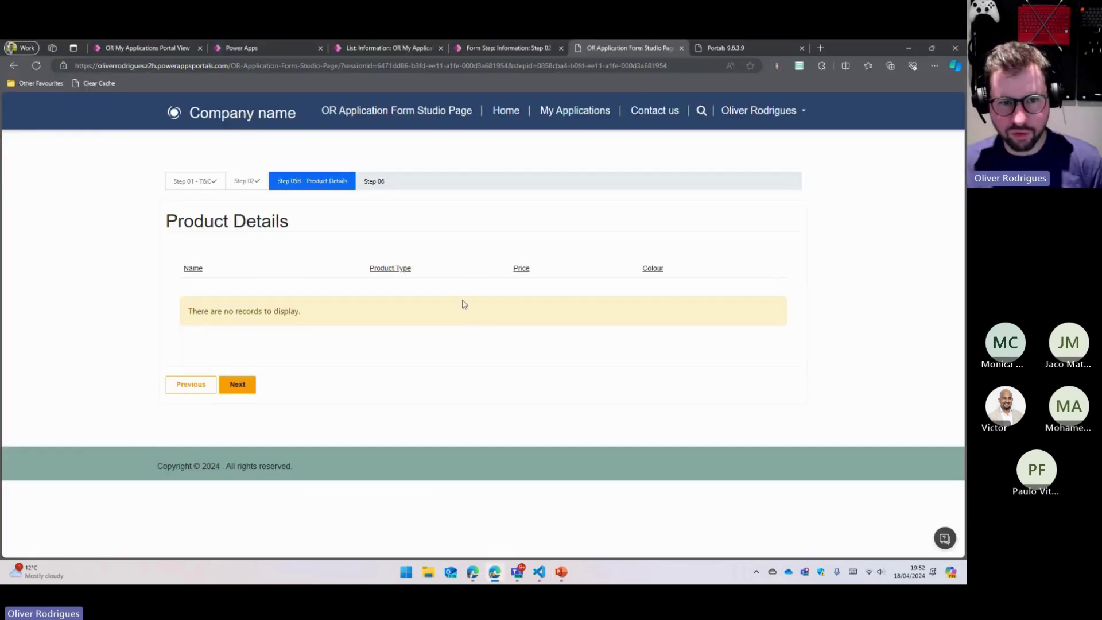
# Step: Follow the Next Step links from the Step 02 form step through to Step 05B and show its form definition
pyautogui.hotkey('ctrl', 'shift', 'Tab')
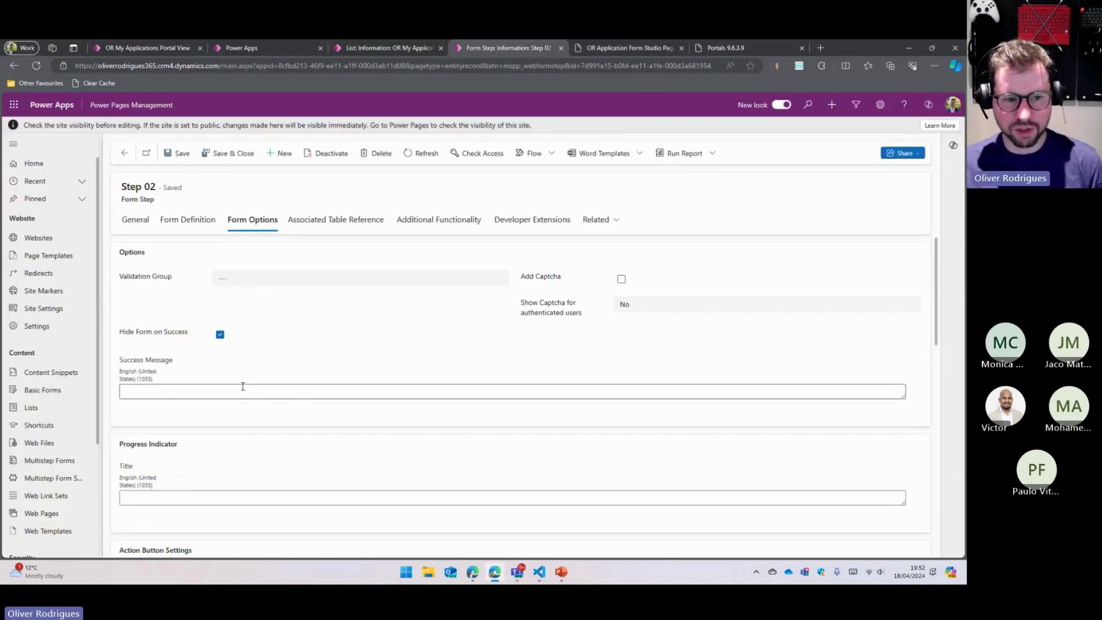
pyautogui.click(198, 221)
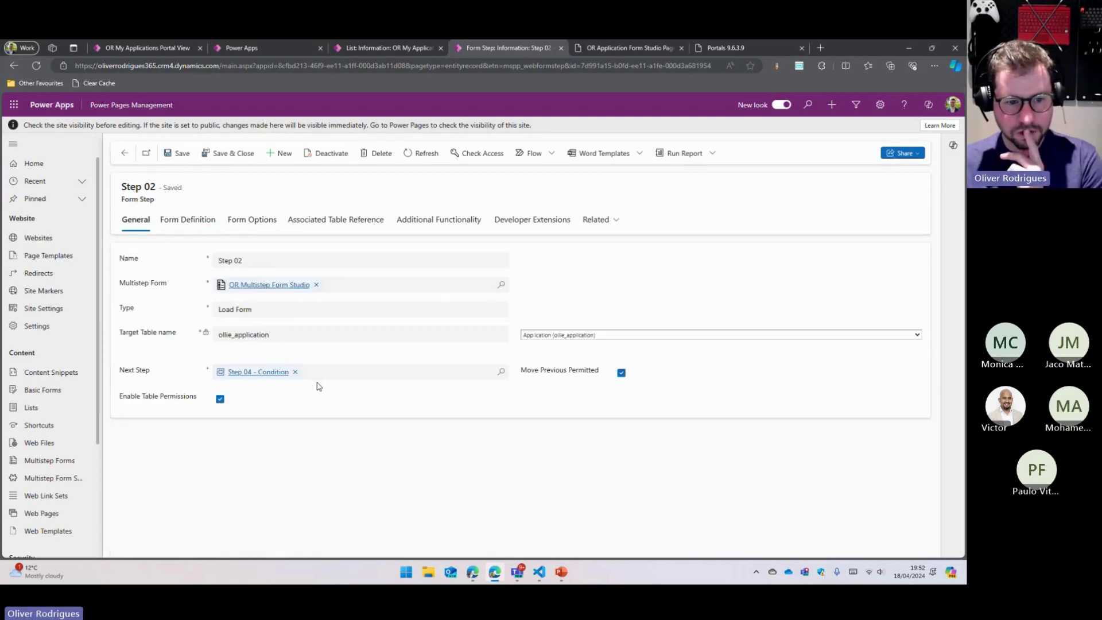
pyautogui.click(266, 373)
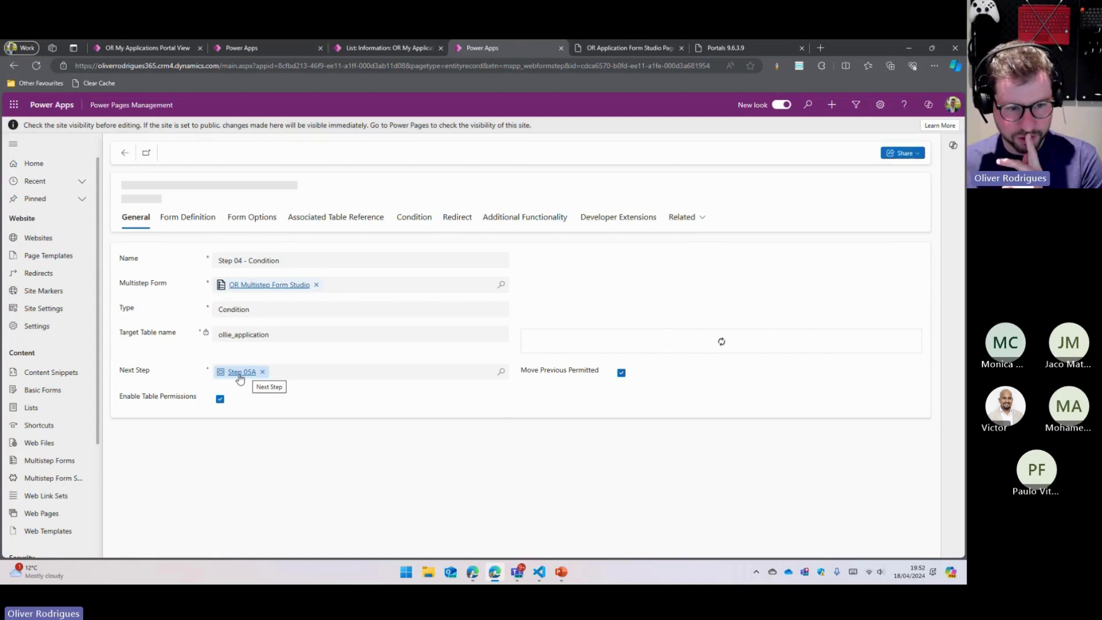
pyautogui.click(240, 374)
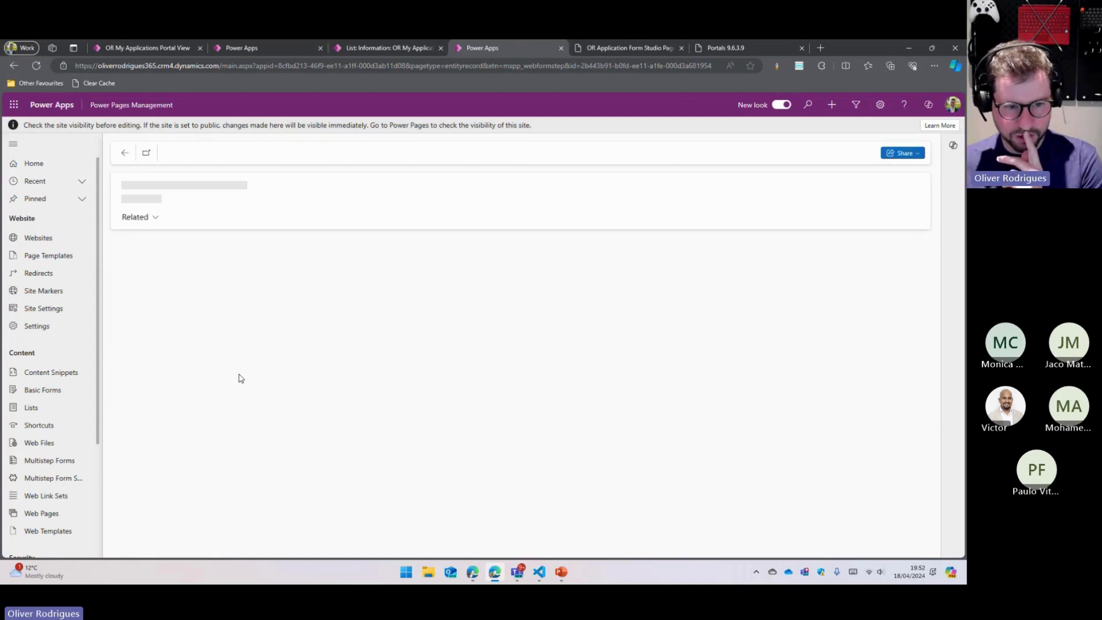
pyautogui.click(240, 373)
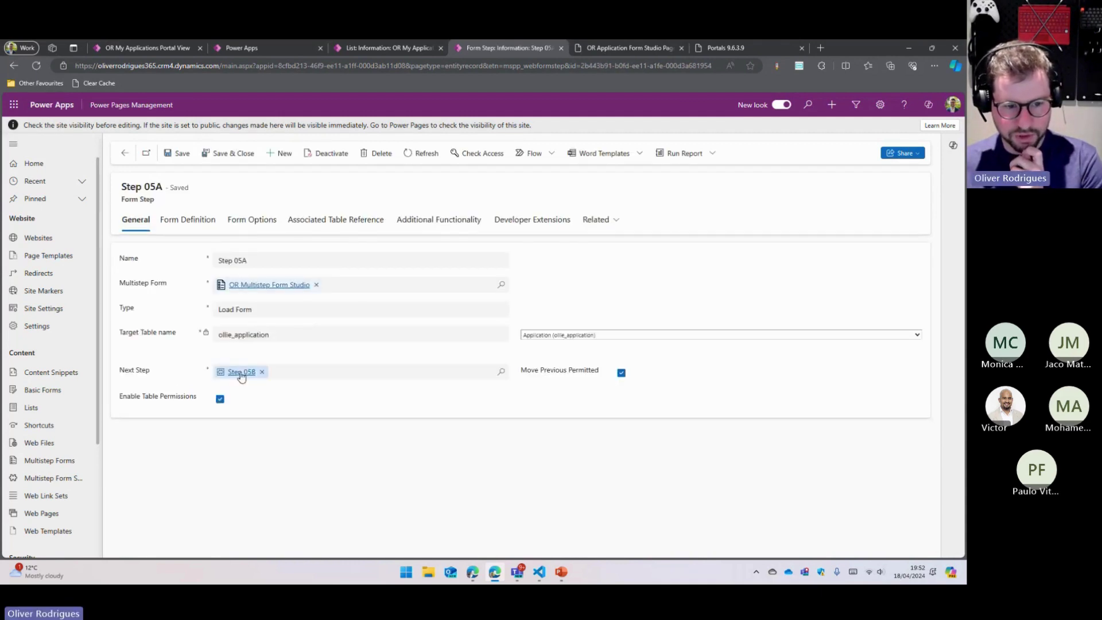
pyautogui.click(190, 219)
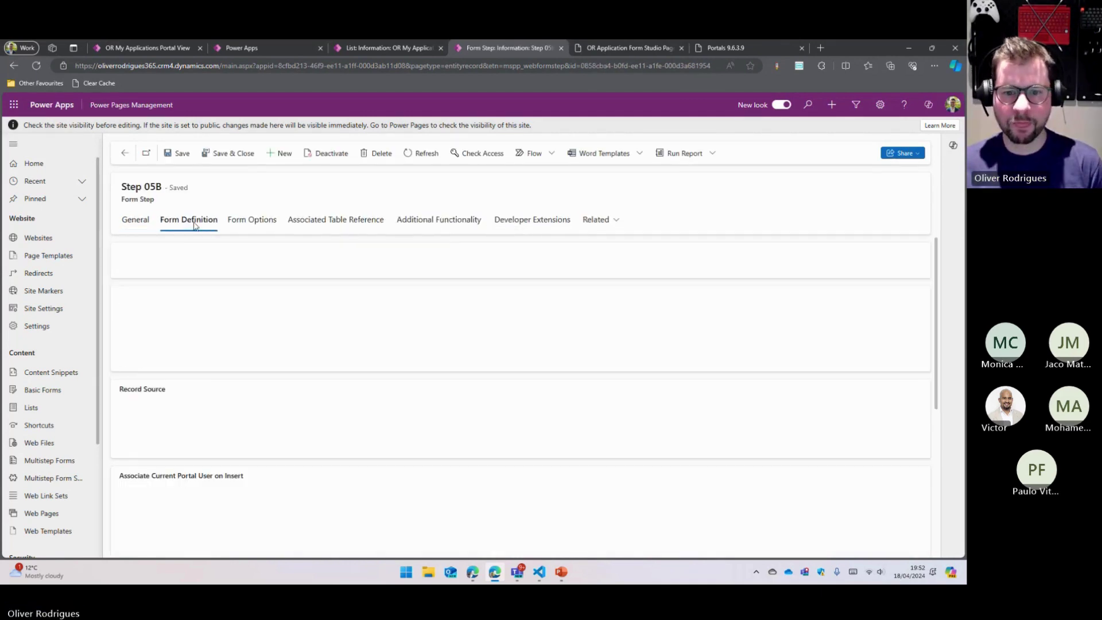
# Step: Start a new metadata record for Step 05B with type Subgrid and subgrid name subgrid_products
pyautogui.click(596, 220)
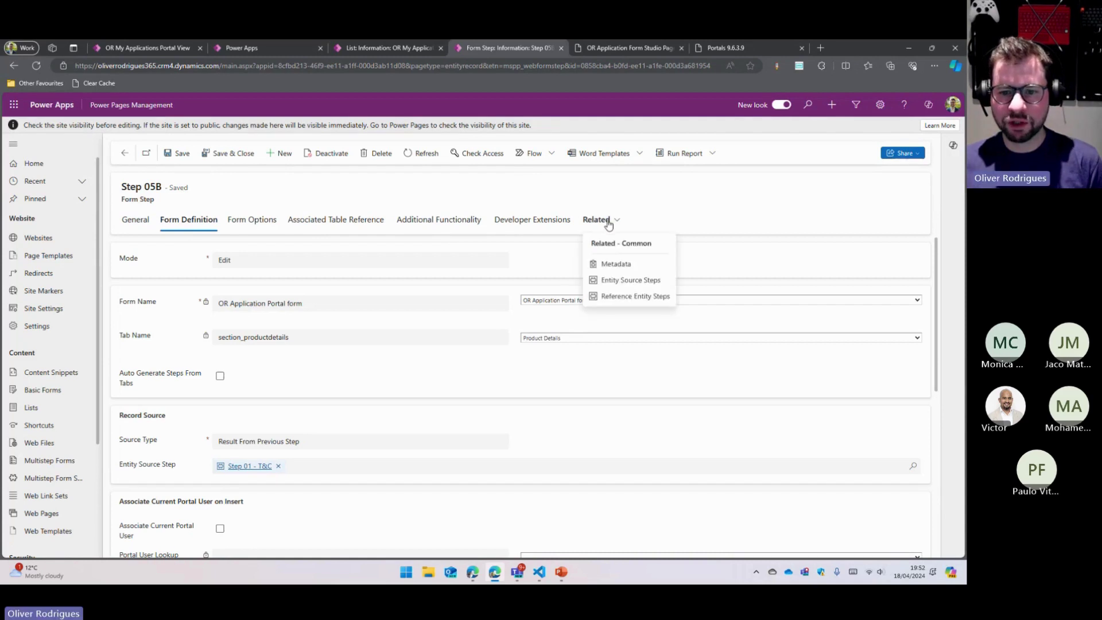
pyautogui.click(613, 266)
pyautogui.click(235, 256)
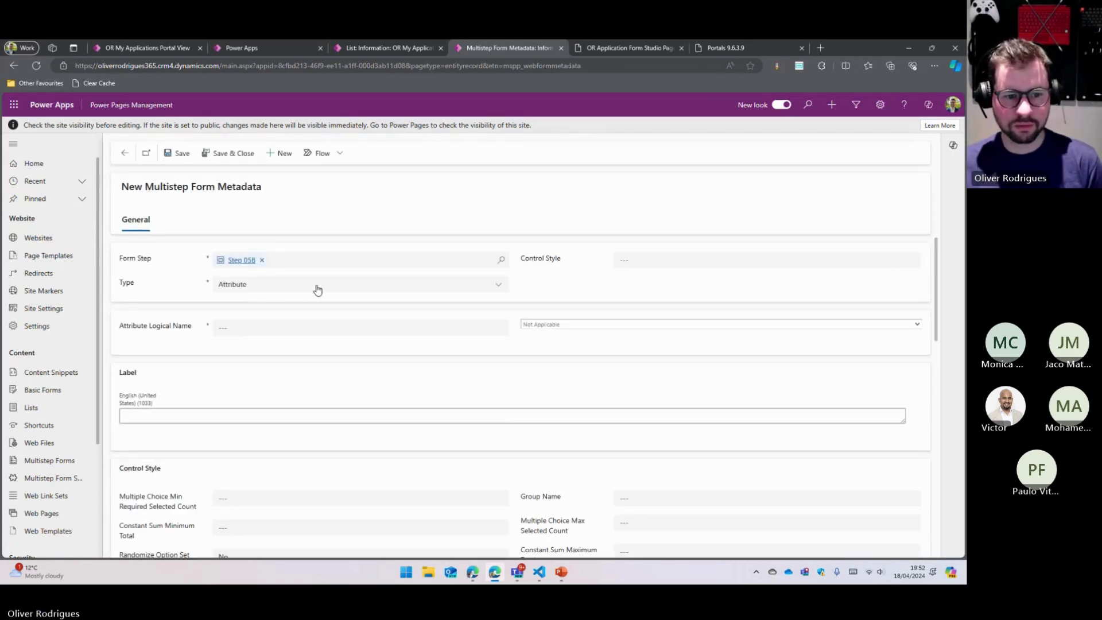
pyautogui.click(315, 285)
pyautogui.click(270, 388)
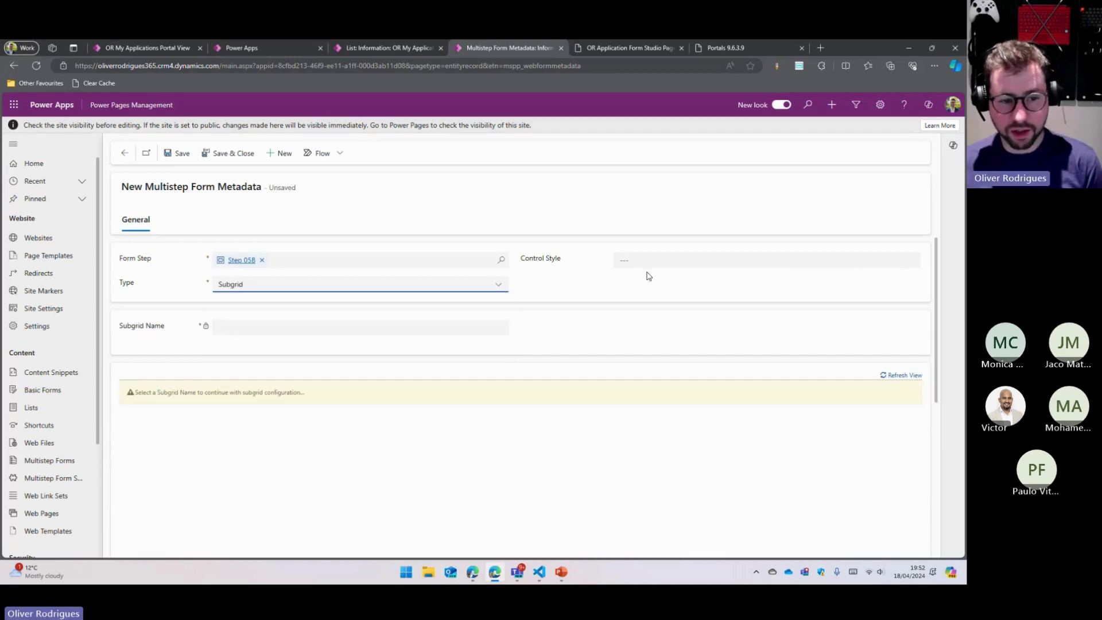
pyautogui.click(631, 324)
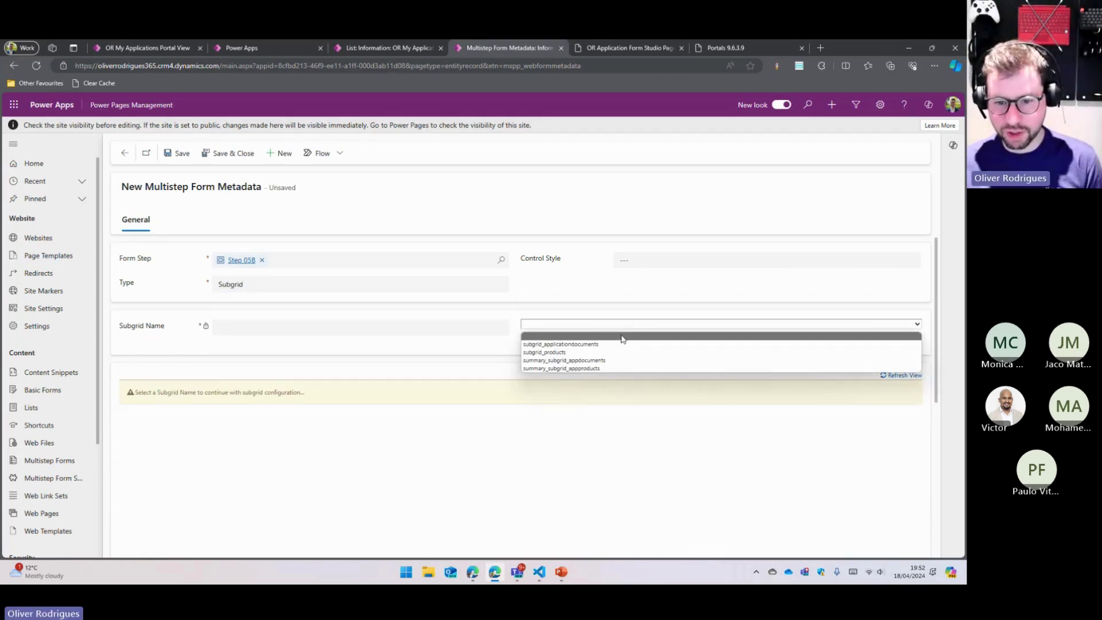
pyautogui.click(579, 352)
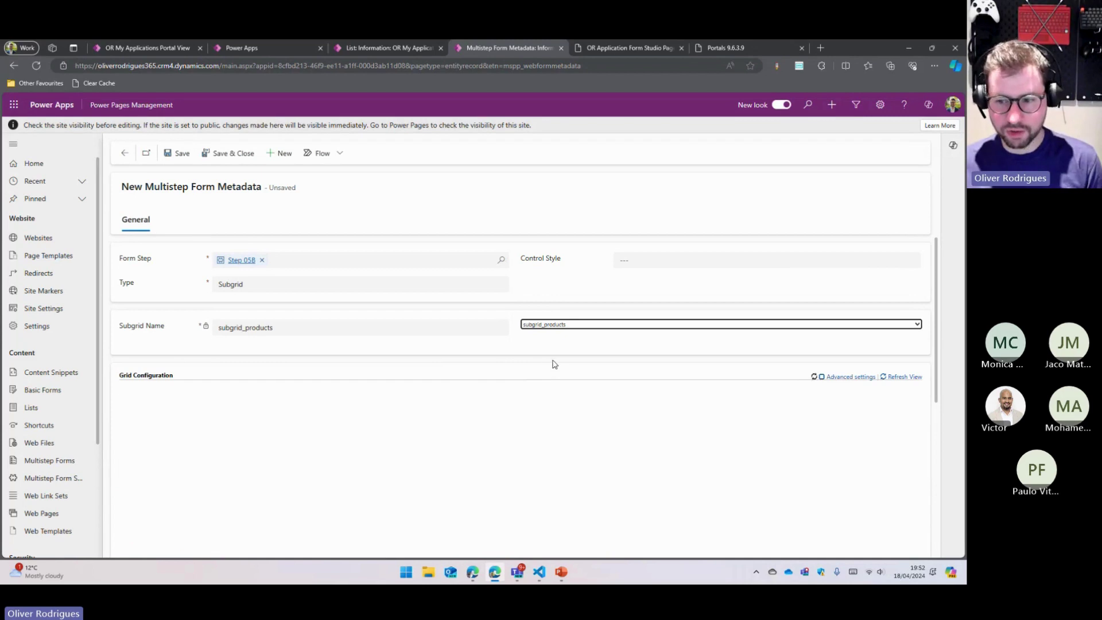
# Step: Add a Create action using the basic form "OR Application Product (Insert) Form" and a Delete item action, and save the metadata
pyautogui.scroll(-3, 170, 423)
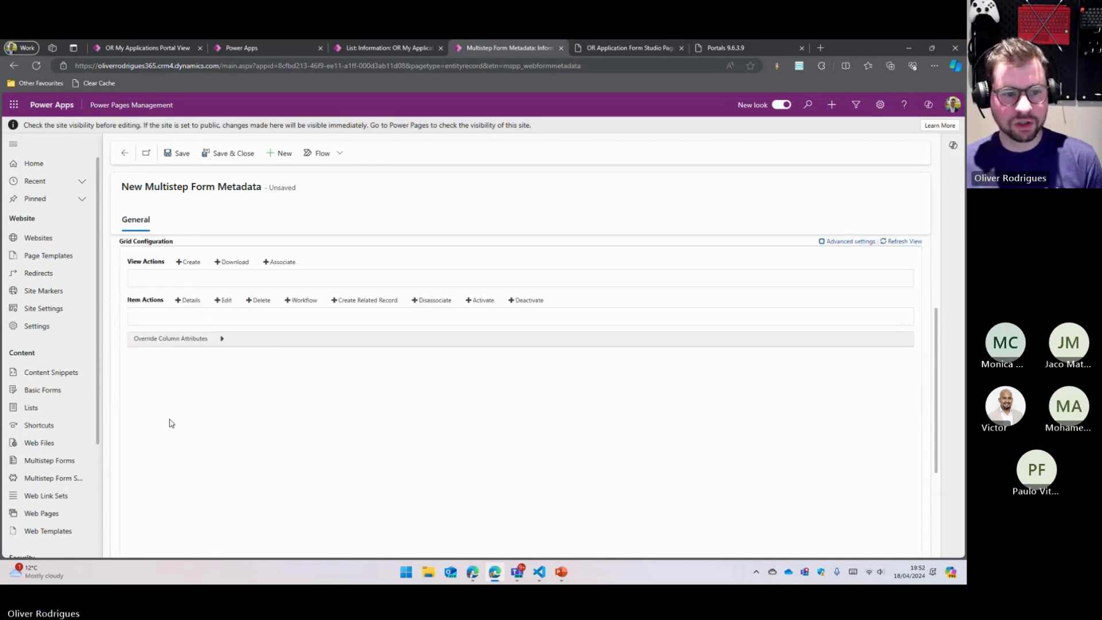
pyautogui.click(191, 250)
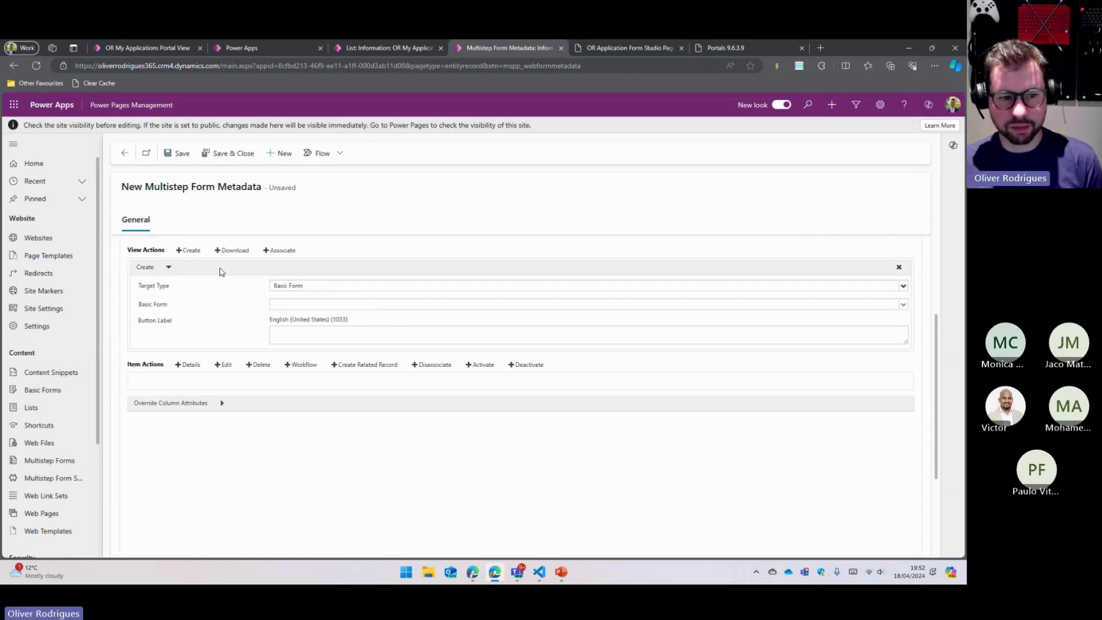
pyautogui.click(259, 366)
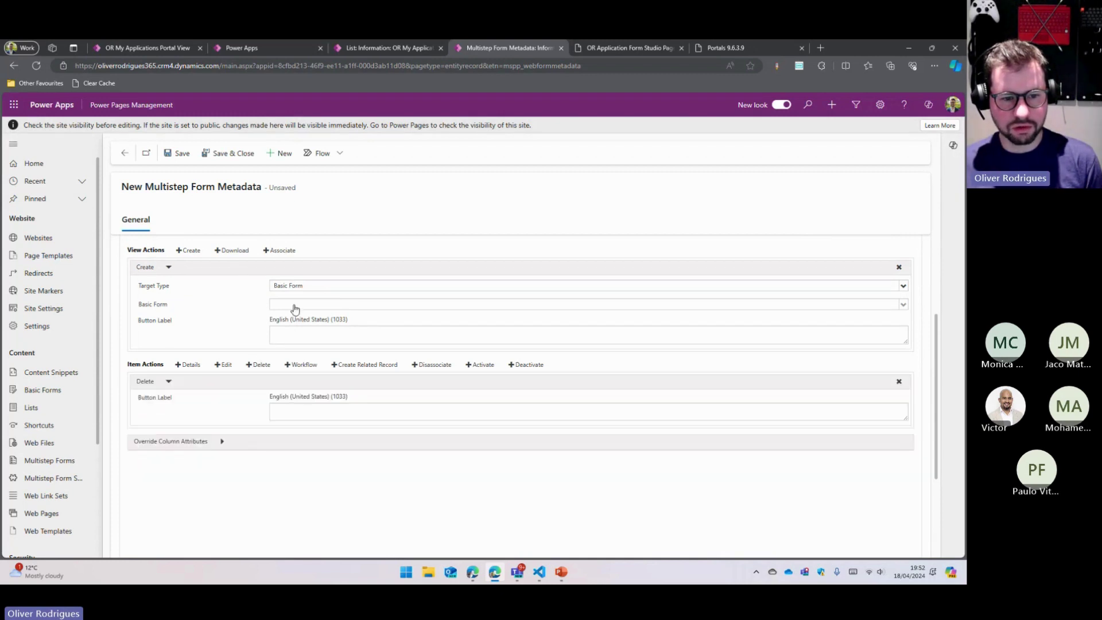
pyautogui.click(292, 305)
pyautogui.click(325, 330)
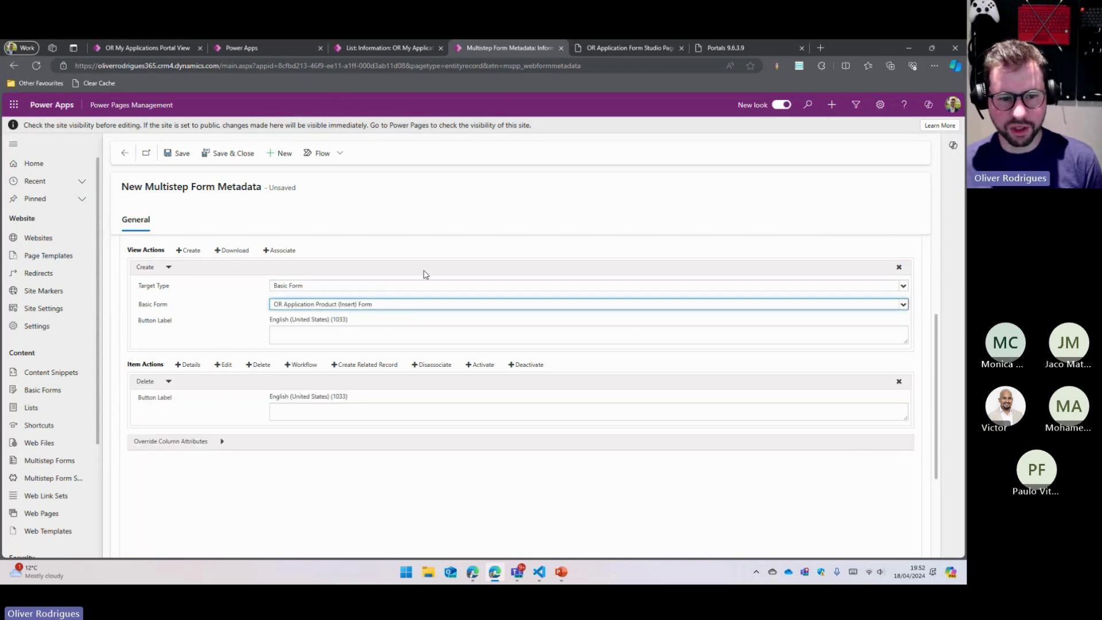
pyautogui.click(179, 153)
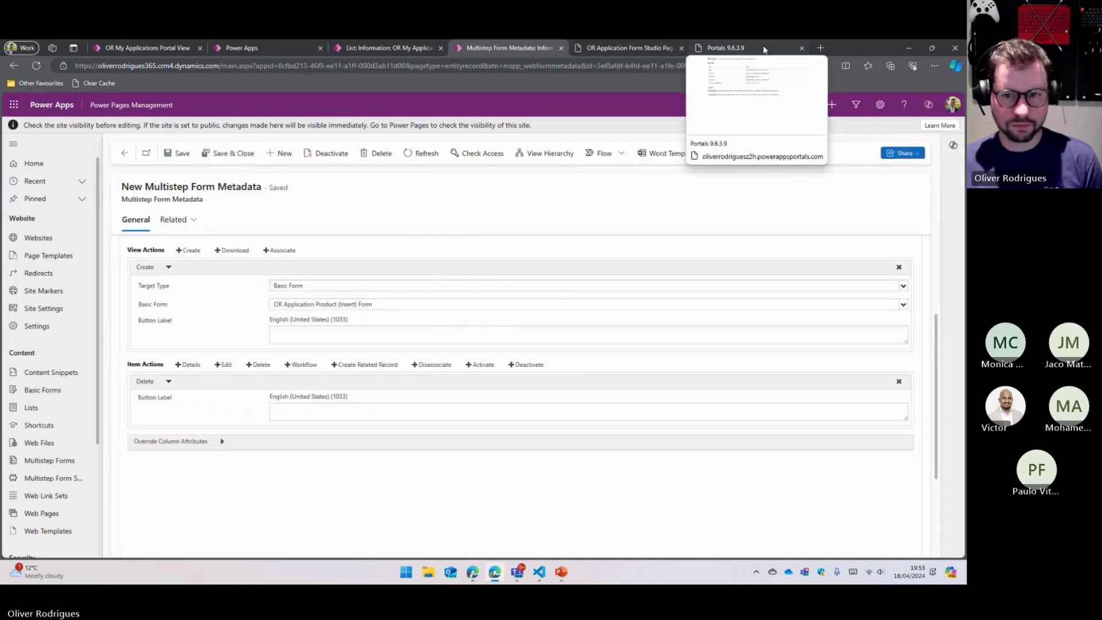
# Step: Clear the portal's cache and reload the application's Product Details step
pyautogui.click(763, 45)
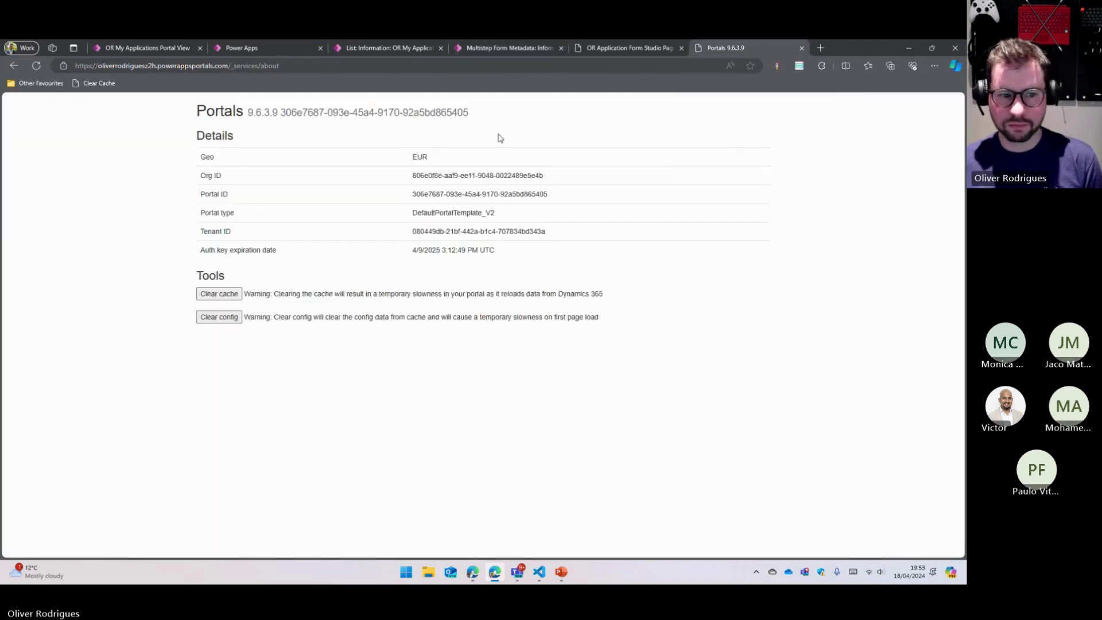
pyautogui.click(232, 299)
pyautogui.click(620, 50)
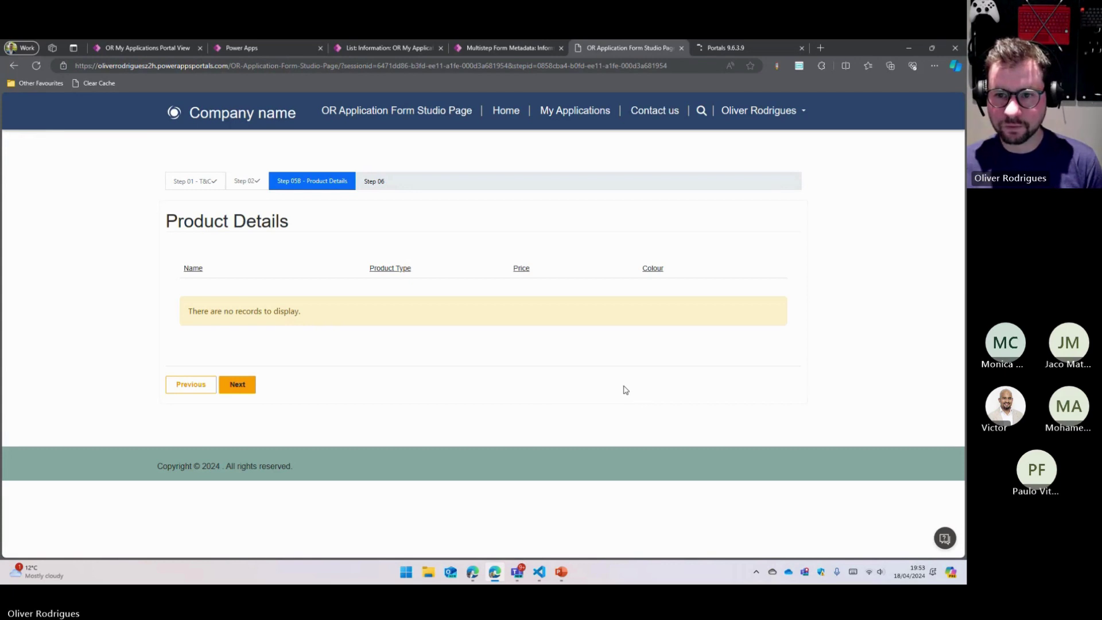
pyautogui.press('F5')
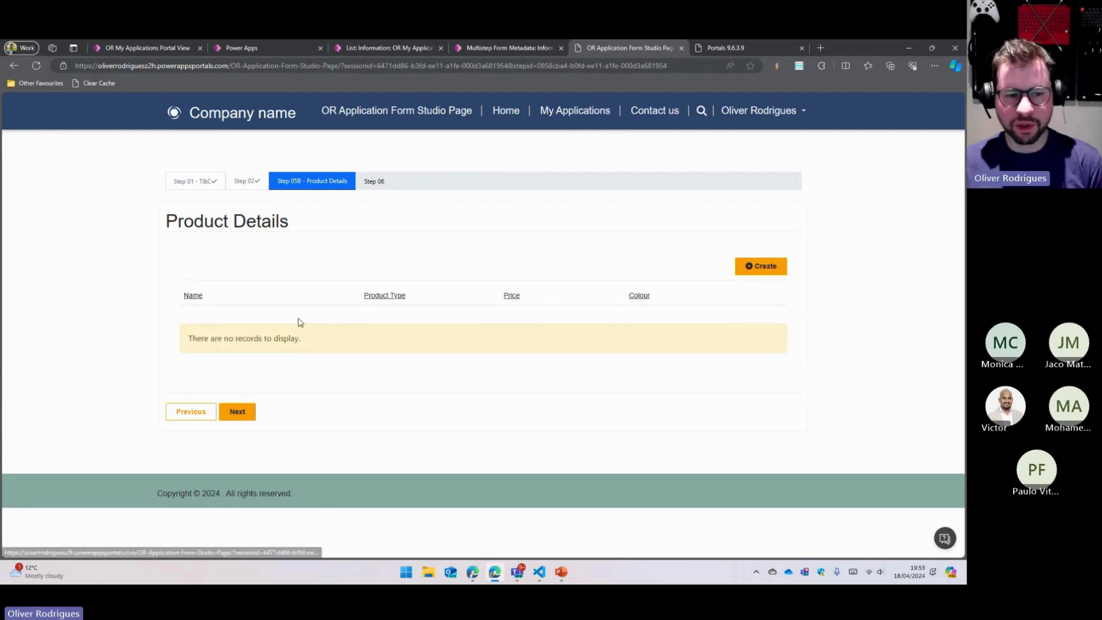
# Step: Open and close the product creation dialog, and advance the application to Step 06 to view its products and documents sections
pyautogui.click(784, 269)
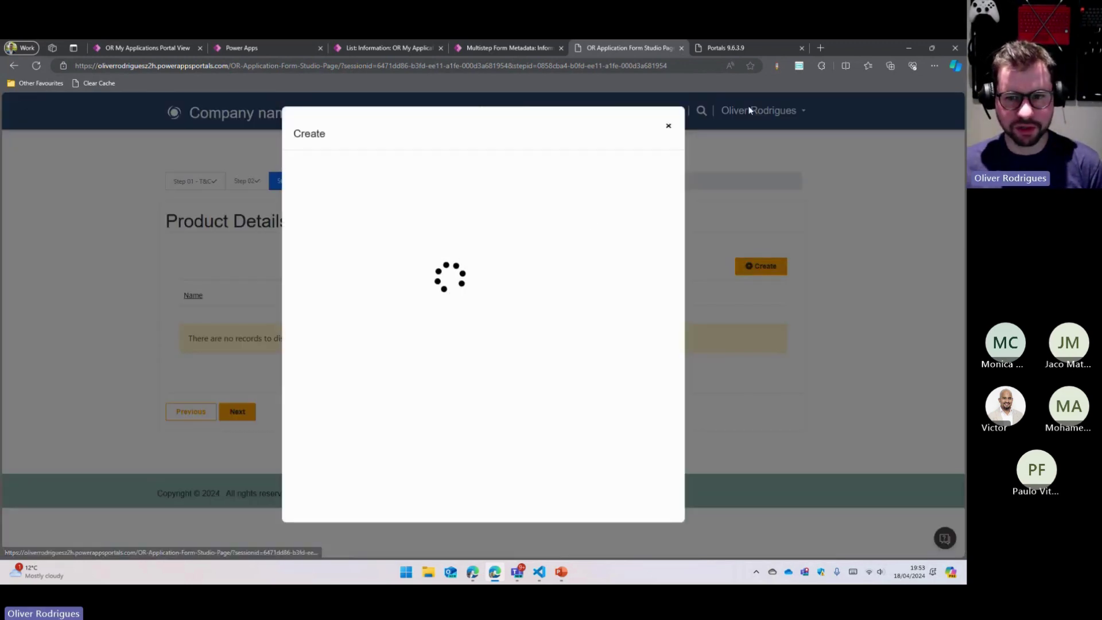
pyautogui.click(669, 121)
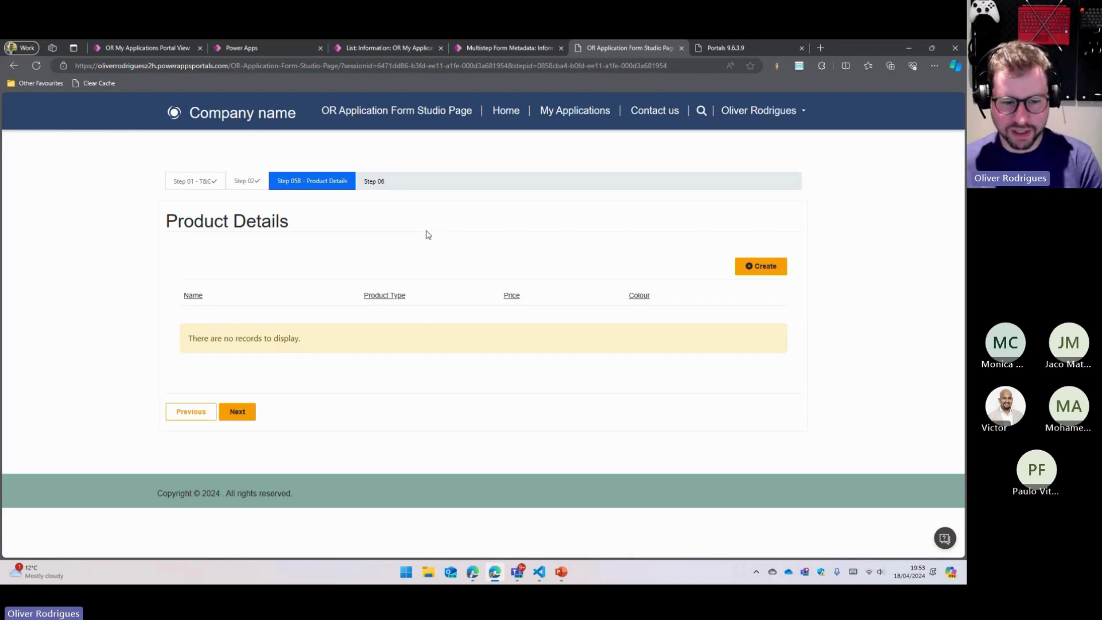
pyautogui.click(248, 414)
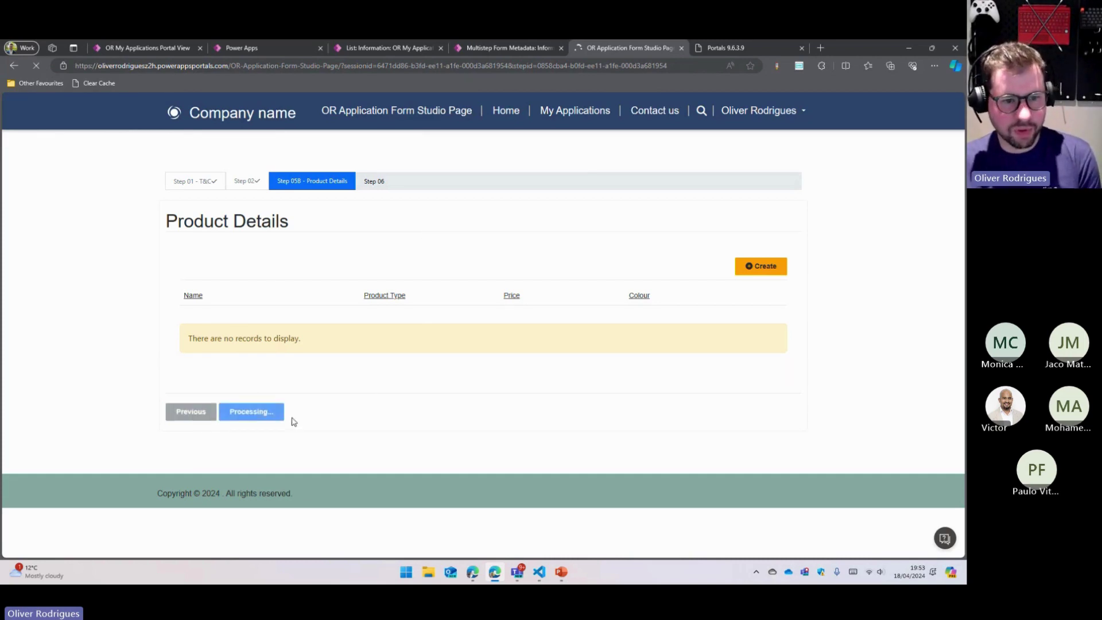
pyautogui.scroll(-10, 256, 394)
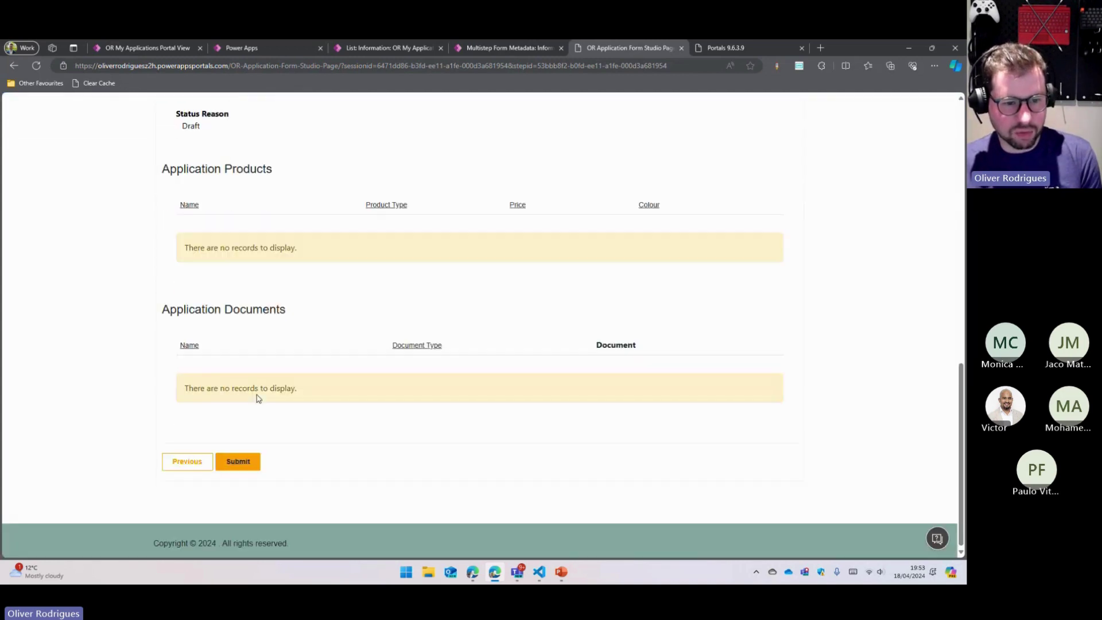
# Step: Return the application to the Product Details step and inspect the products subgrid's HTML, selecting its subgrid_products element ID
pyautogui.click(187, 461)
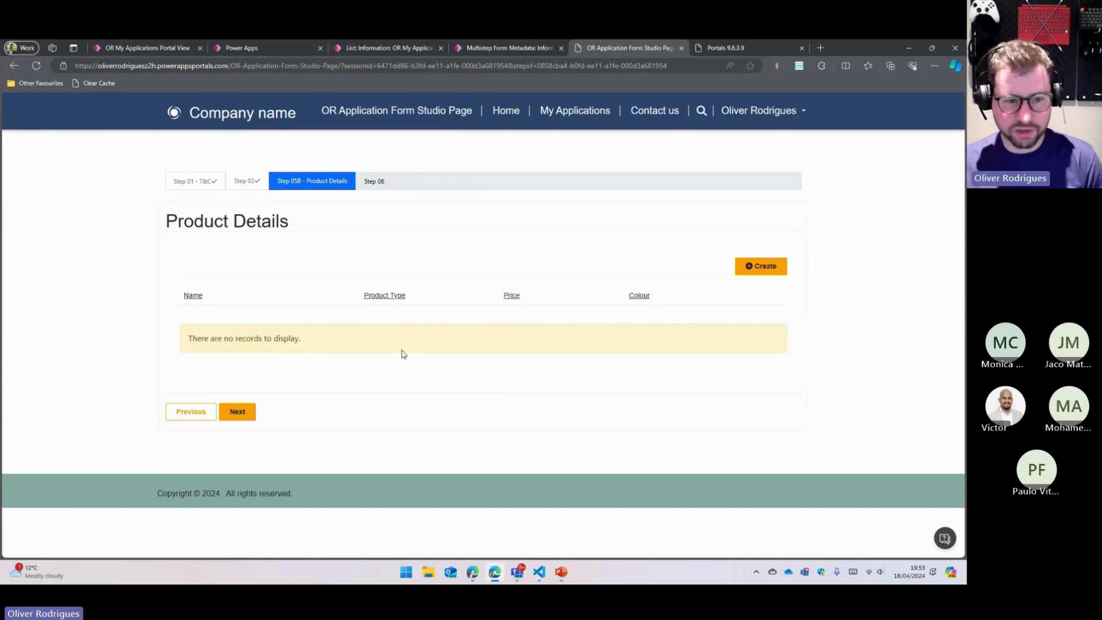
pyautogui.rightClick(281, 328)
pyautogui.click(321, 315)
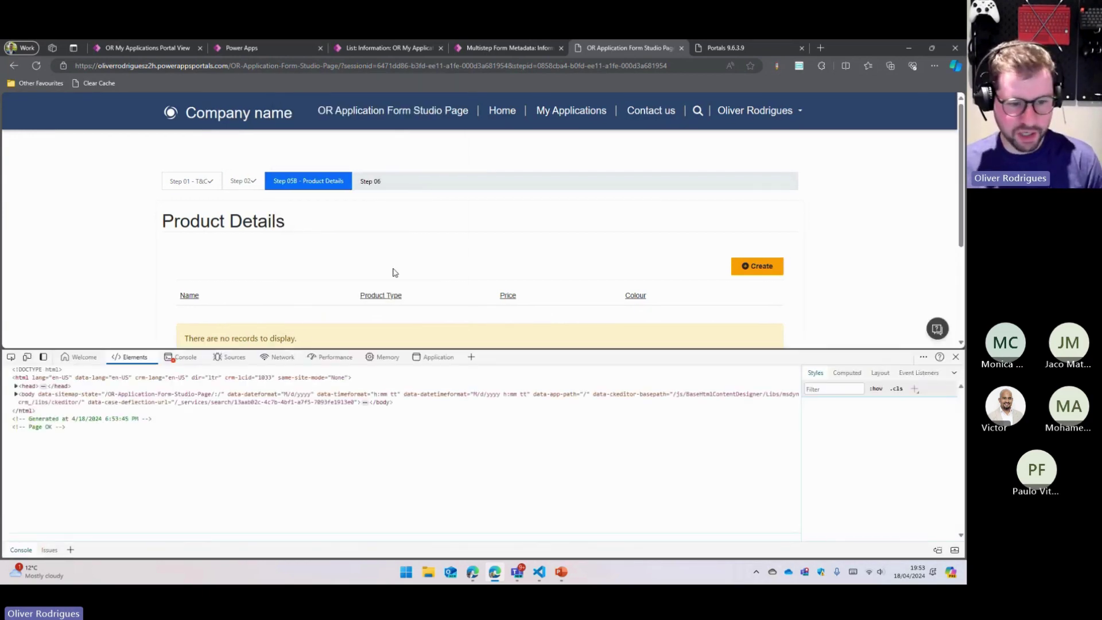
pyautogui.scroll(5, 224, 473)
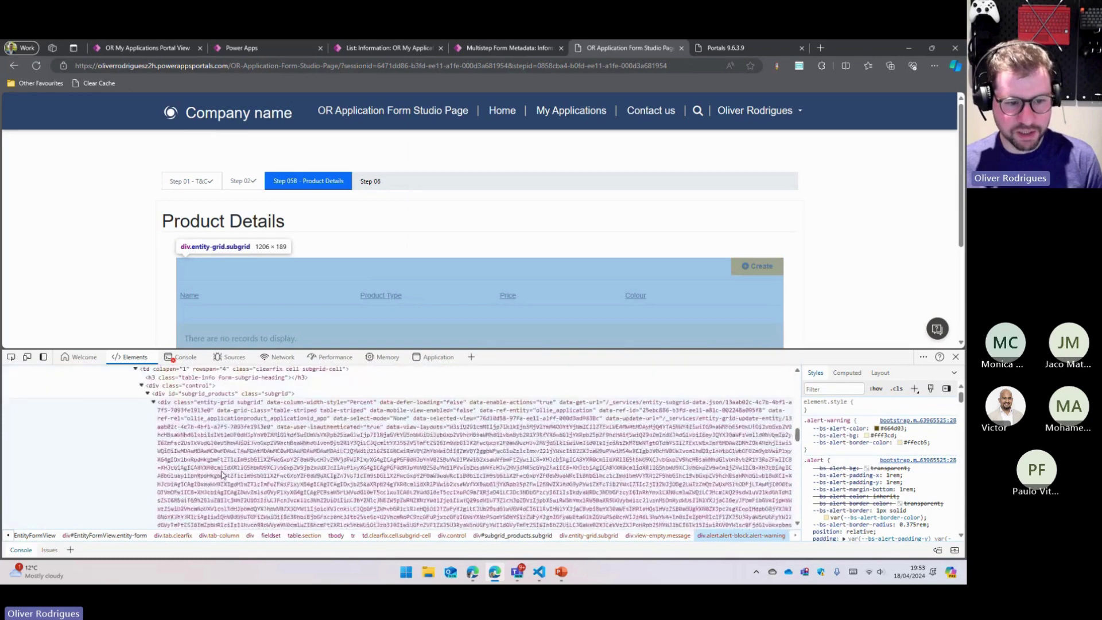
pyautogui.scroll(-3, 224, 473)
pyautogui.click(204, 474)
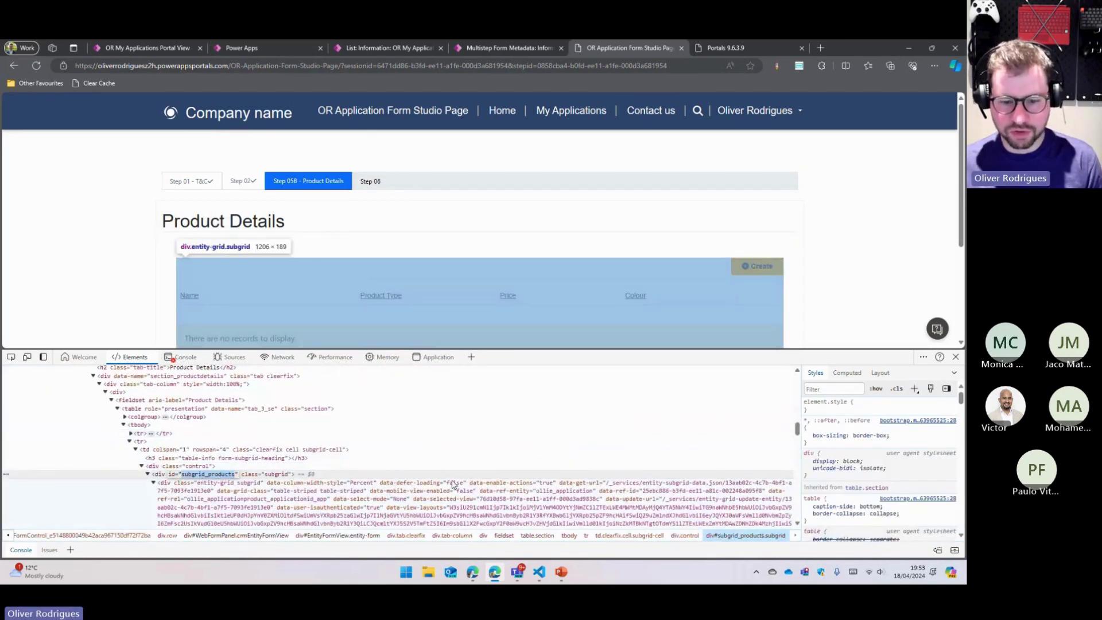
# Step: Switch to Visual Studio Code and begin a Copilot chat prompt with "I have a subgrid on a HTML page called "subgrid_products""
pyautogui.click(539, 572)
pyautogui.click(537, 527)
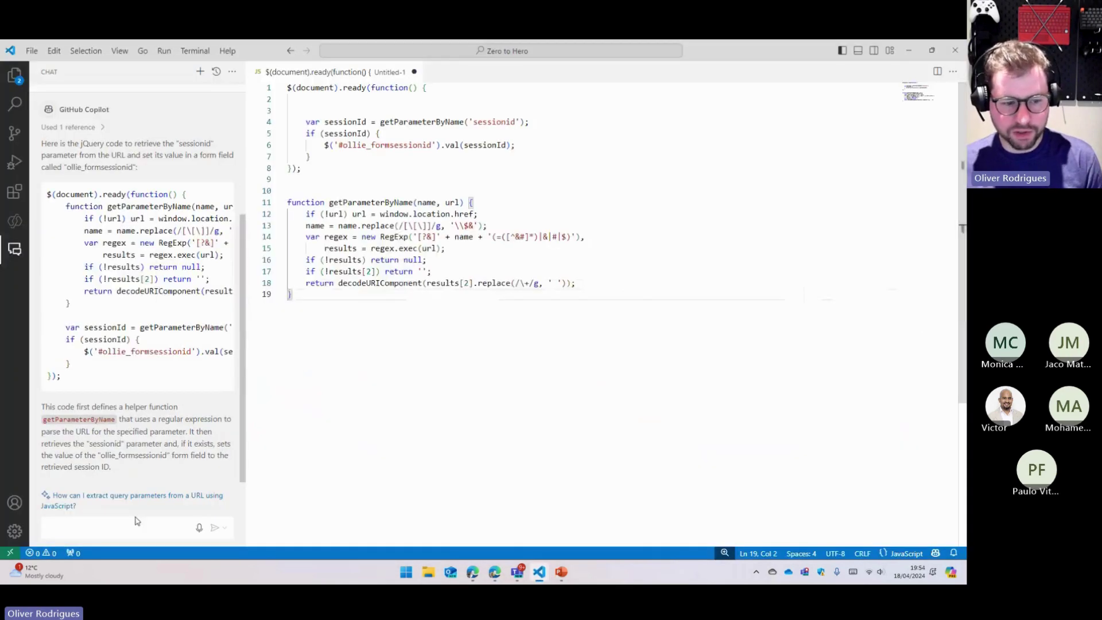
pyautogui.write('I have a ')
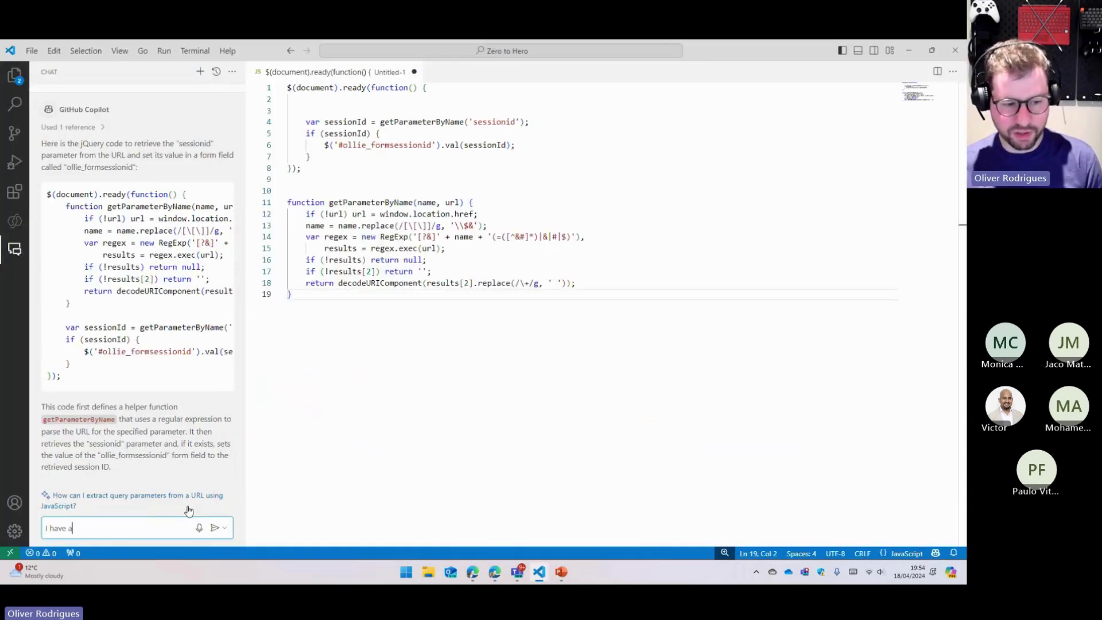
pyautogui.write('su')
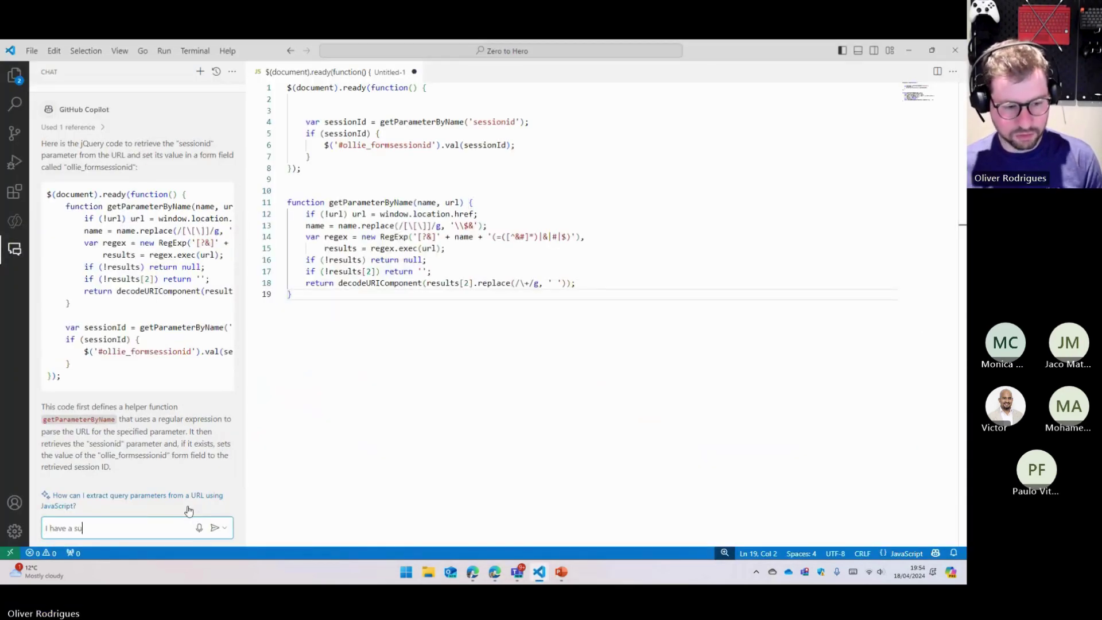
pyautogui.write('bgrid on a ')
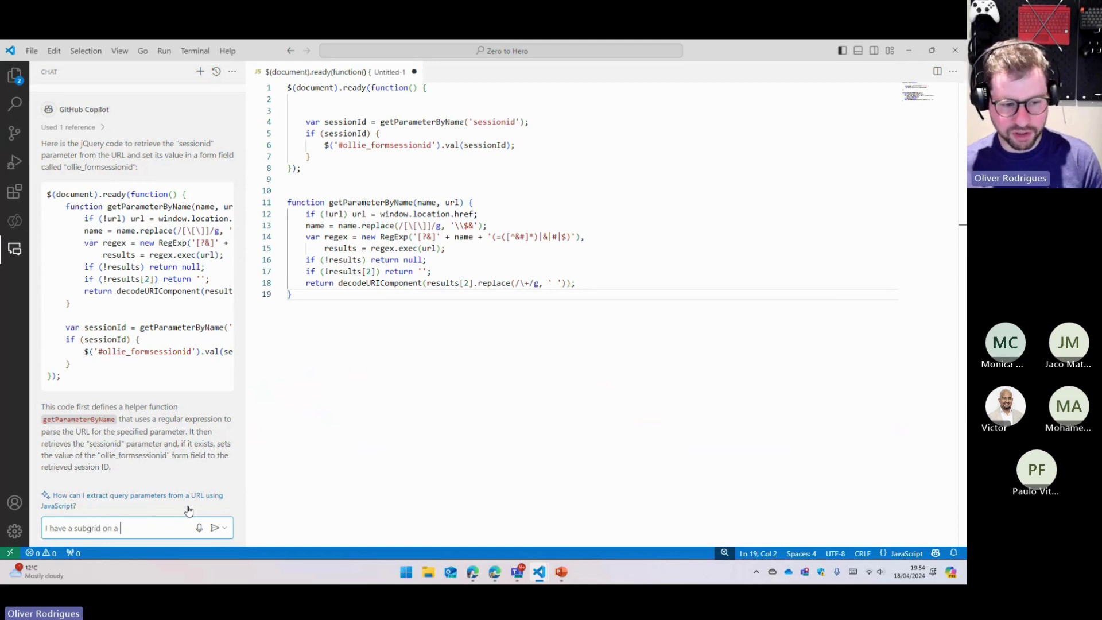
pyautogui.write('HTML page called "subgrid_products')
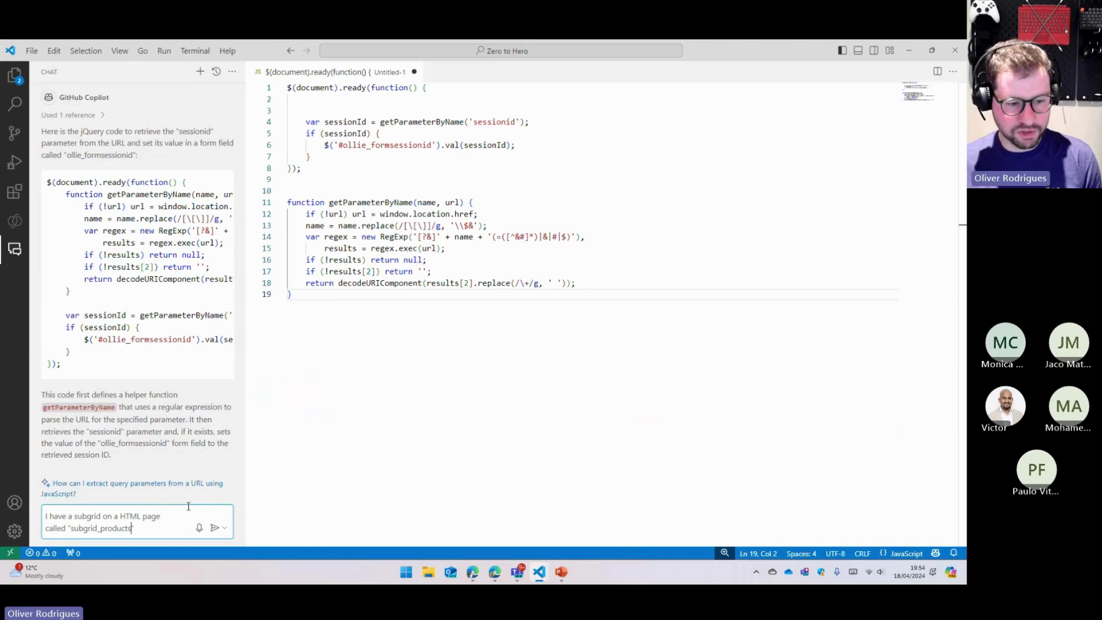
# Step: Switch to the browser, copy the class value "entity-grid subgrid" from the inspected subgrid element, and return to Visual Studio Code
pyautogui.hotkey('alt', 'Tab')
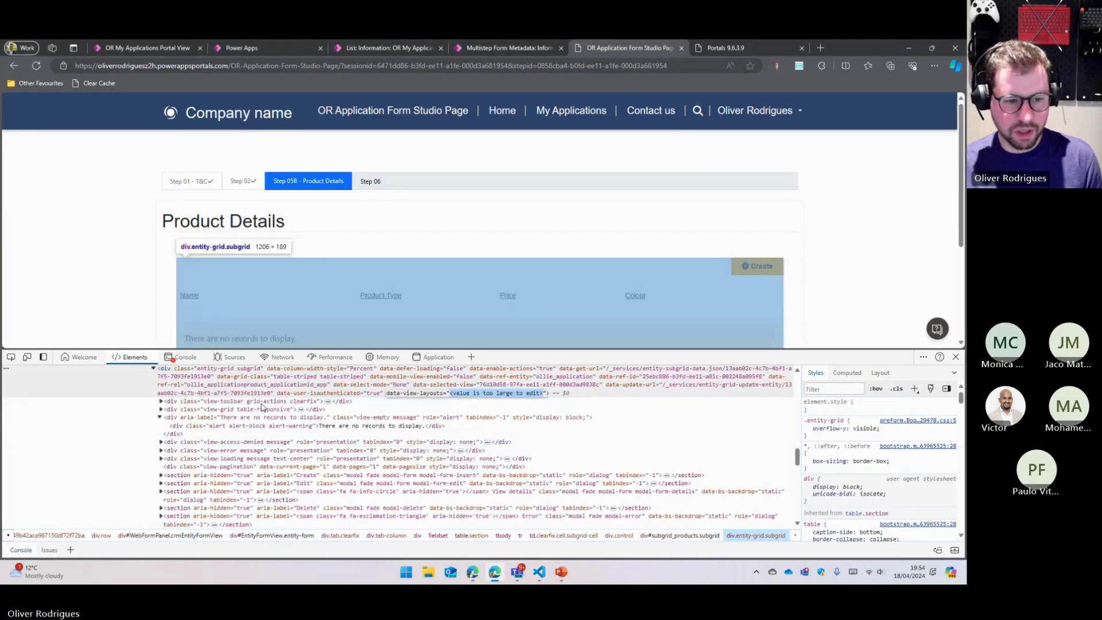
pyautogui.scroll(3, 261, 446)
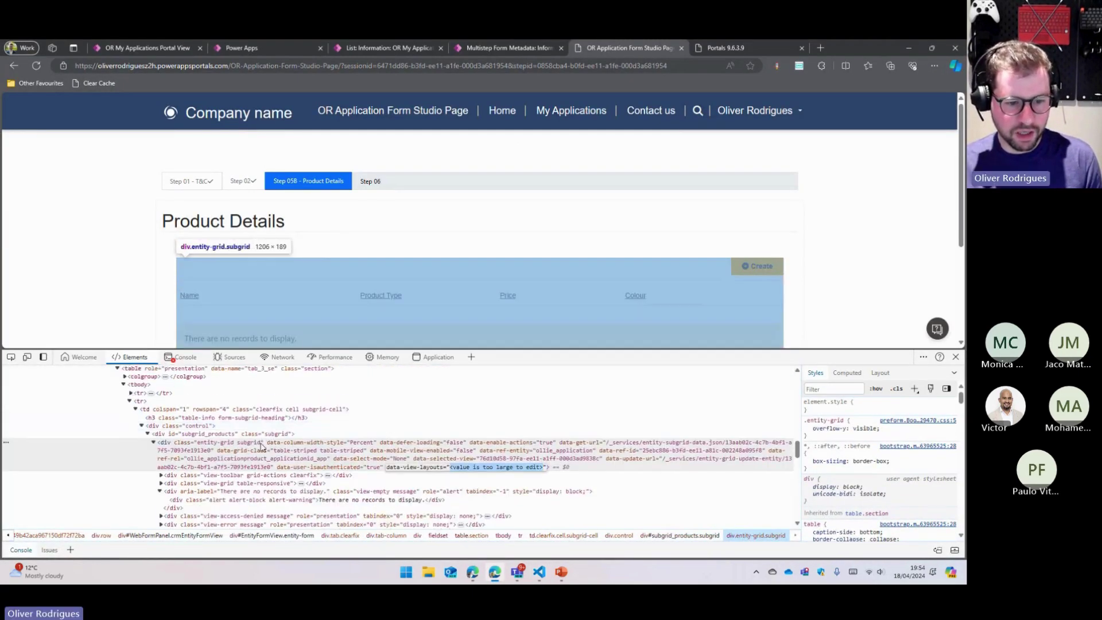
pyautogui.doubleClick(223, 443)
pyautogui.hotkey('alt', 'Tab')
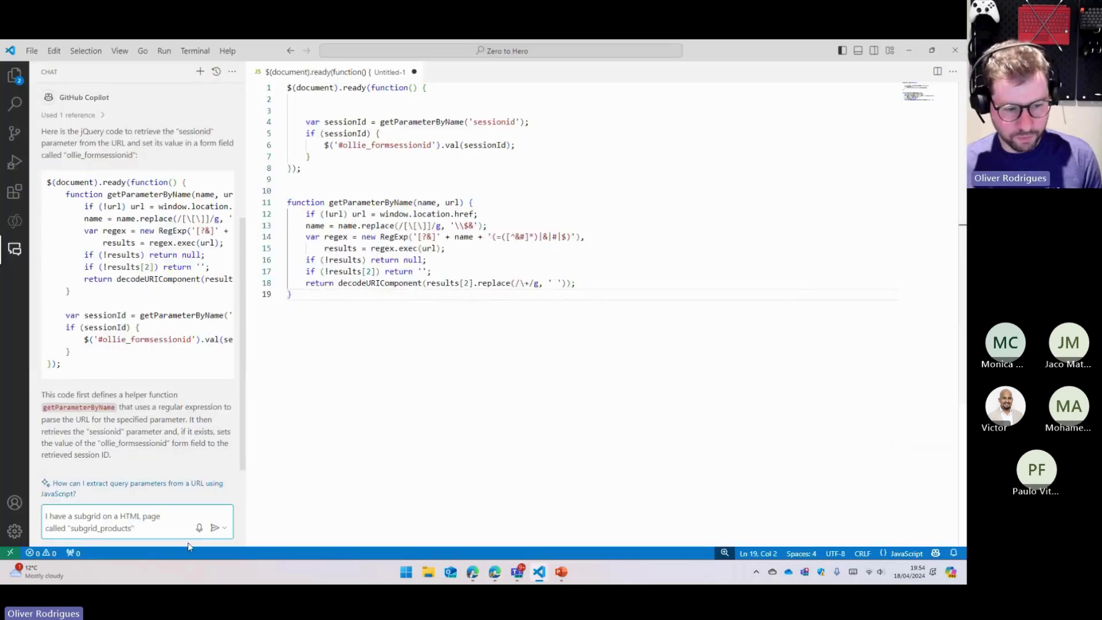
# Step: Extend the chat prompt with ", also represented by two classes "entity-grid" and "subgrid","
pyautogui.write(', also')
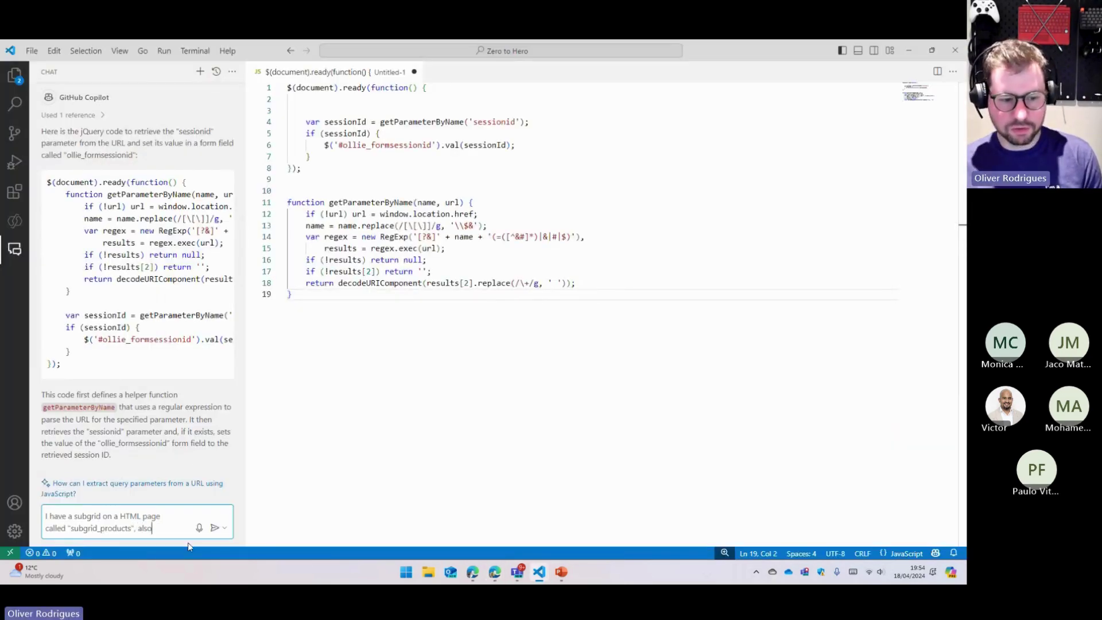
pyautogui.write(' represented by two ')
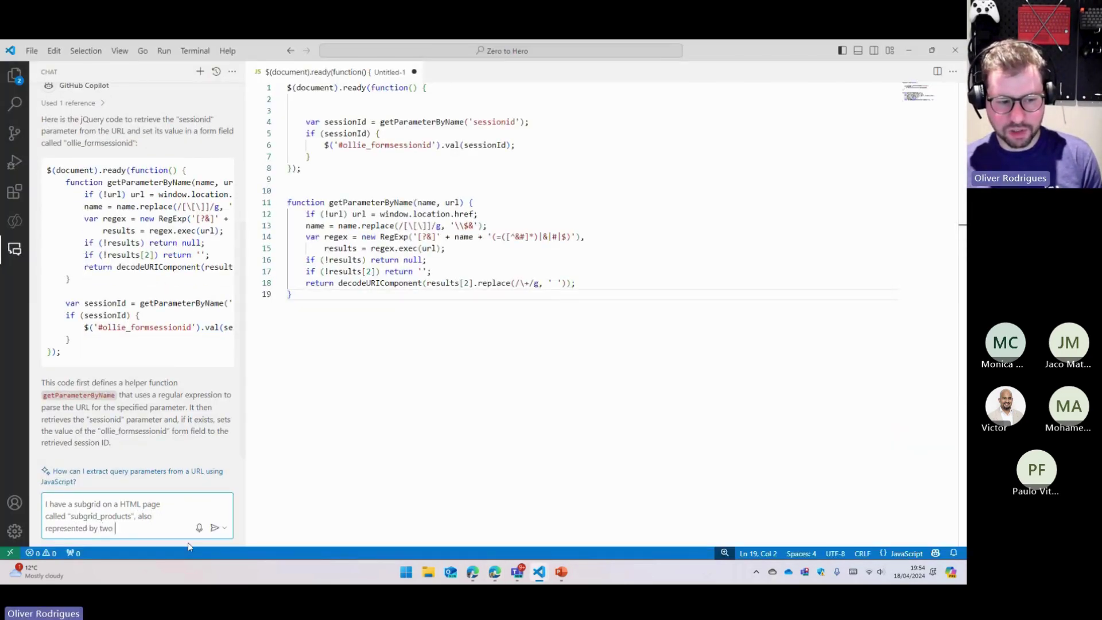
pyautogui.write('classes "entity-grid subgrid"')
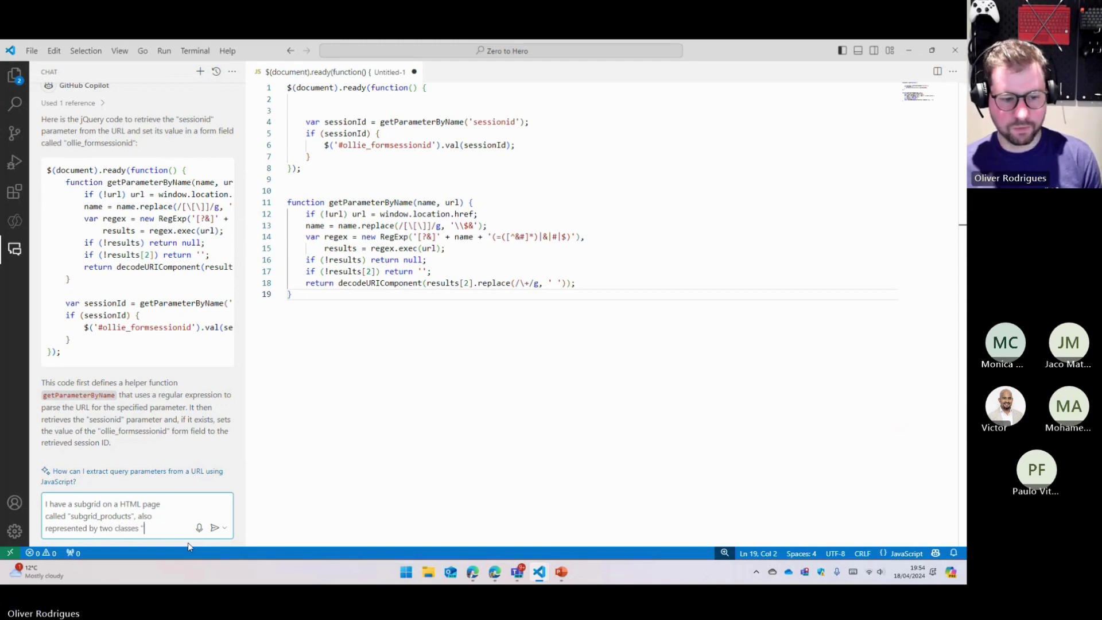
pyautogui.press('Left')
pyautogui.press('Left')
pyautogui.press('Left')
pyautogui.press('Left')
pyautogui.press('Left')
pyautogui.press('Left')
pyautogui.press('Left')
pyautogui.press('Left')
pyautogui.press('Left')
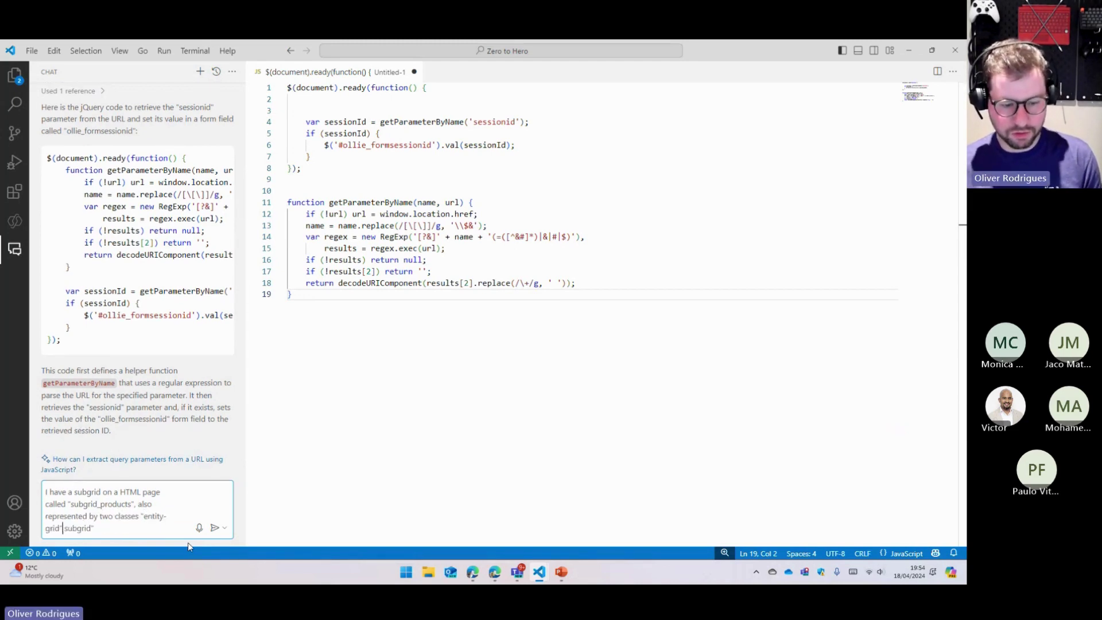
pyautogui.write('" and"')
pyautogui.press('BackSpace')
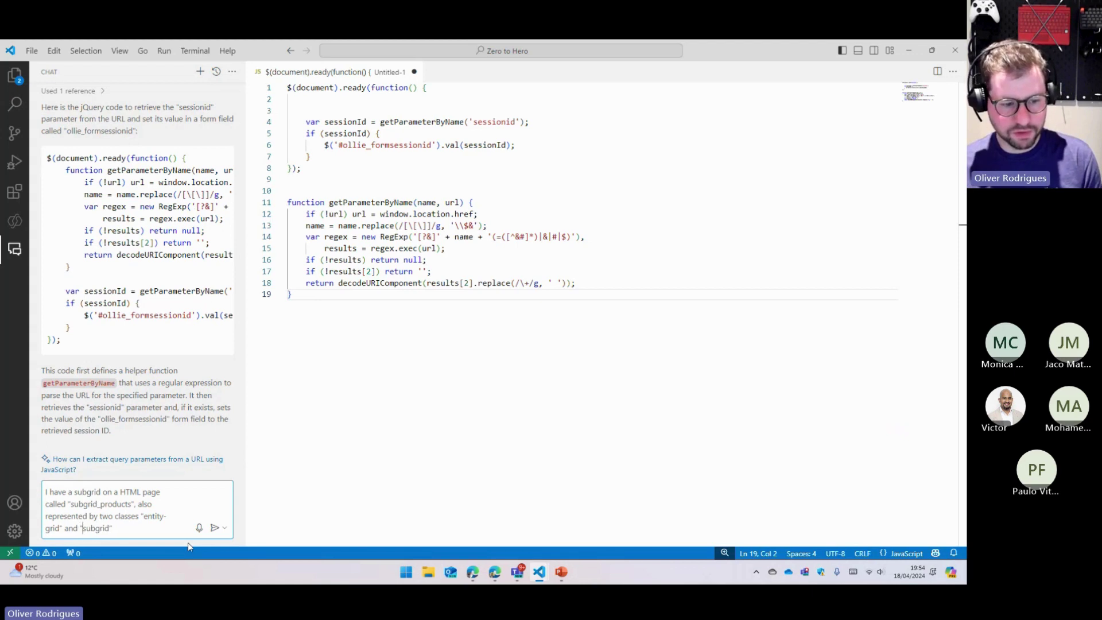
pyautogui.press('Right')
pyautogui.write('", ')
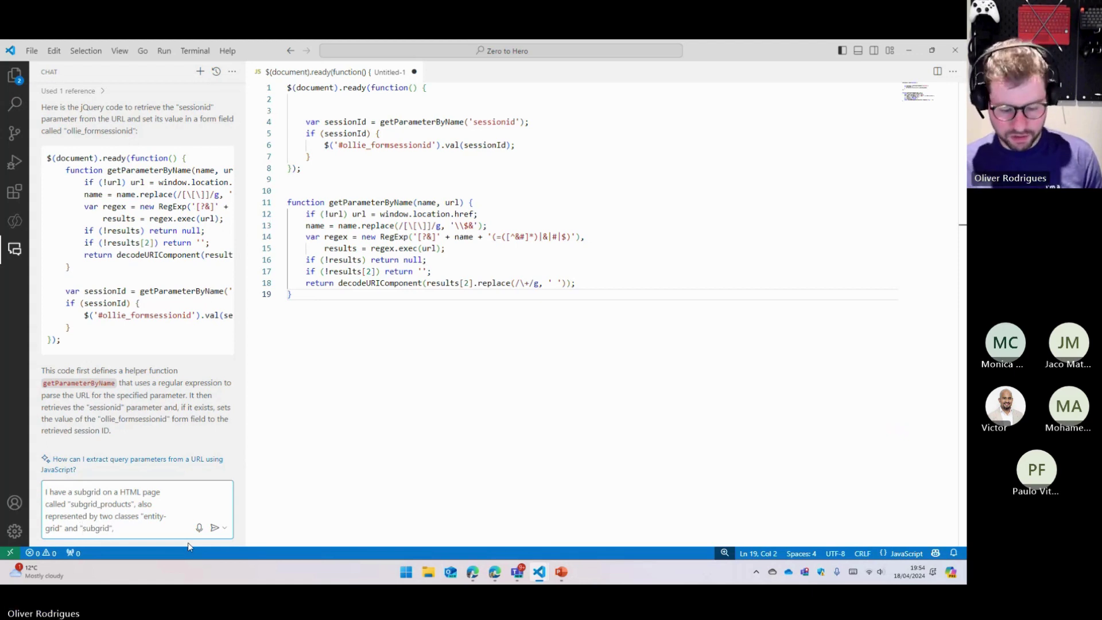
# Step: Complete the prompt with "can you add a Page_Validator object using jquery so that the subgrid has at least 1 record" and send it
pyautogui.write('can you add a')
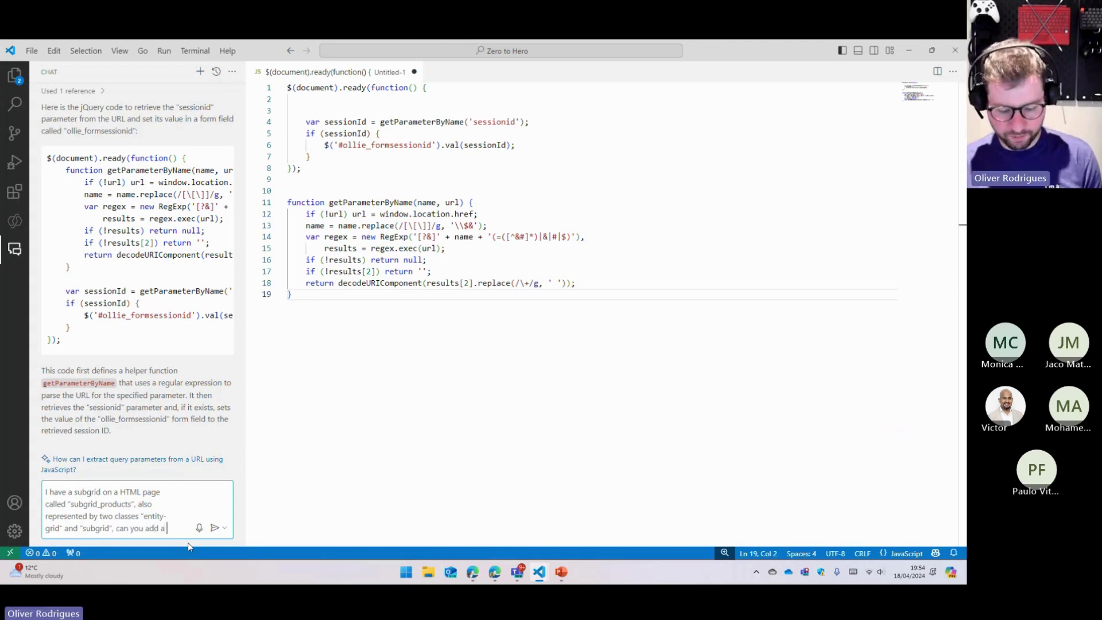
pyautogui.write(' Page_Validator')
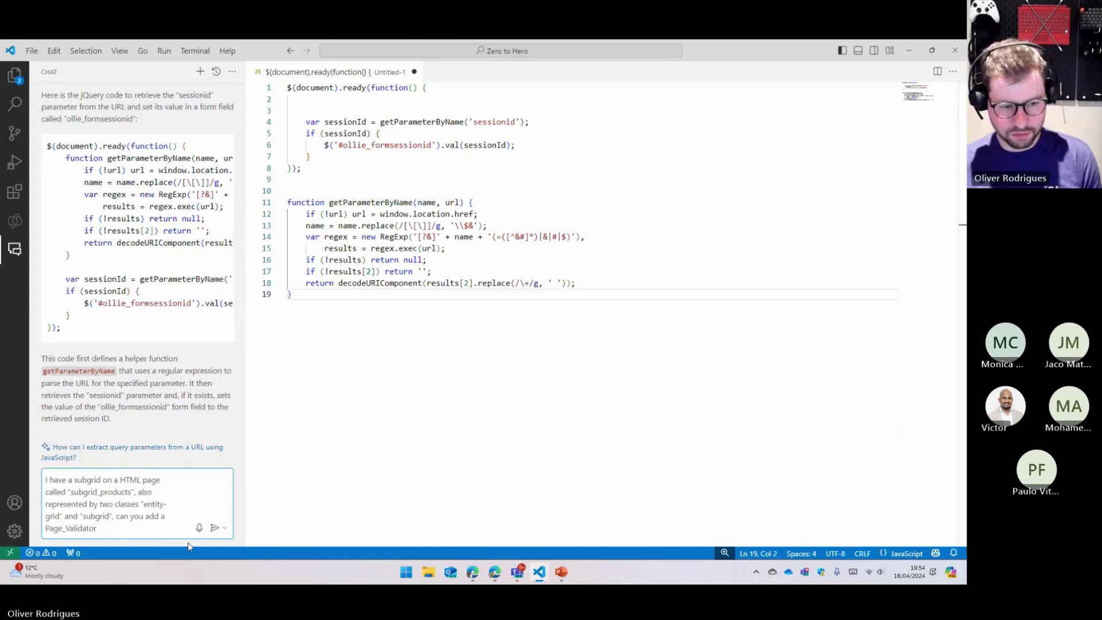
pyautogui.write(' obj')
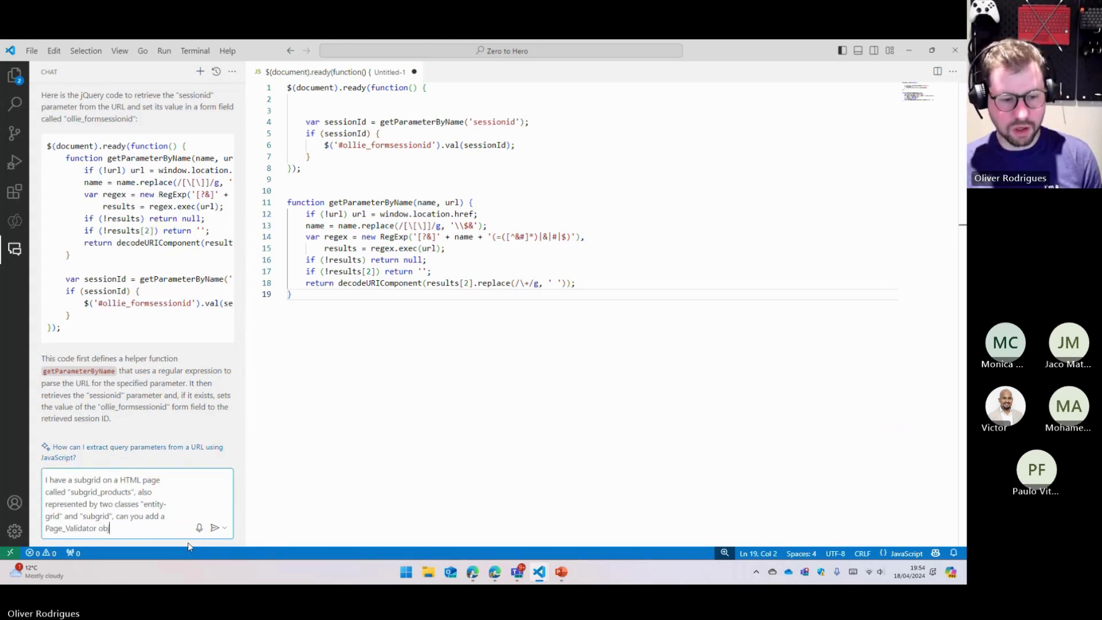
pyautogui.write('ect usin')
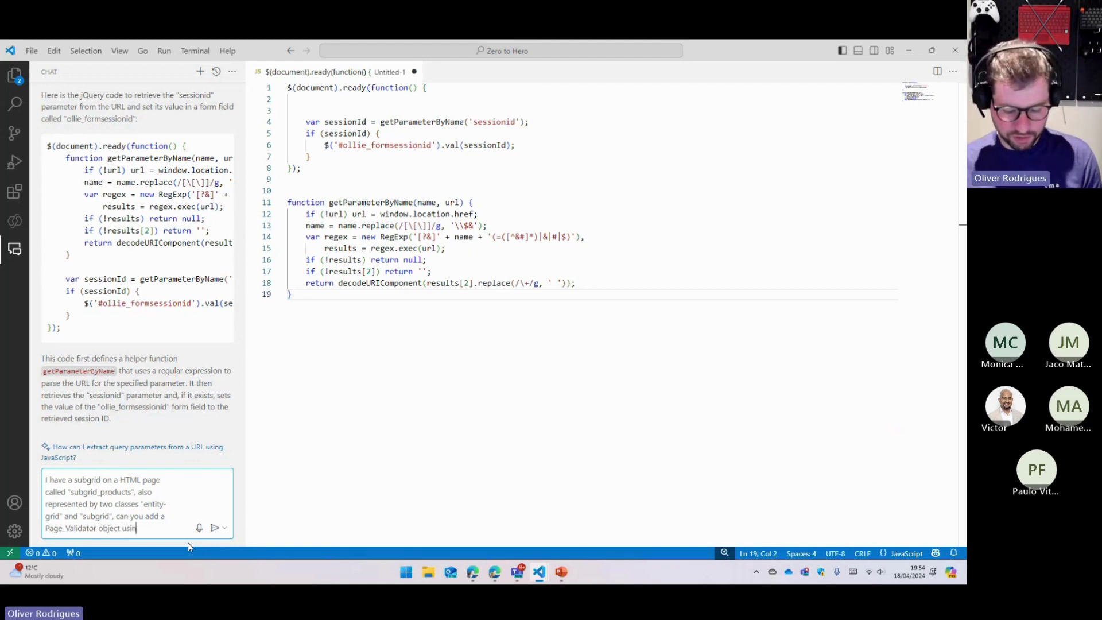
pyautogui.write('g jquery t')
pyautogui.press('BackSpace')
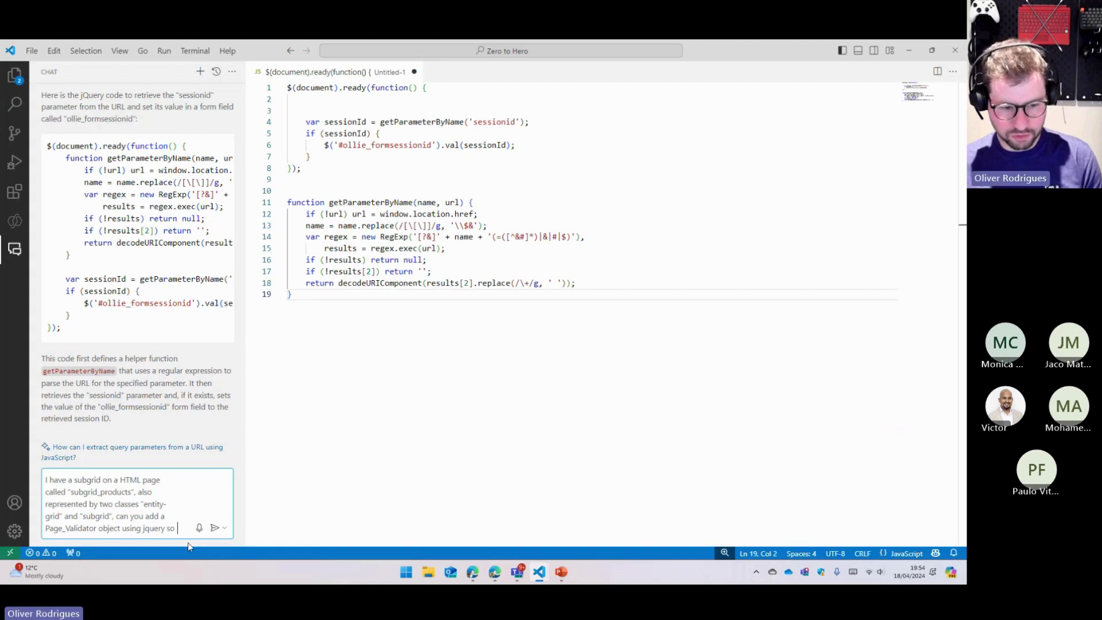
pyautogui.write('so that the subgrid has ')
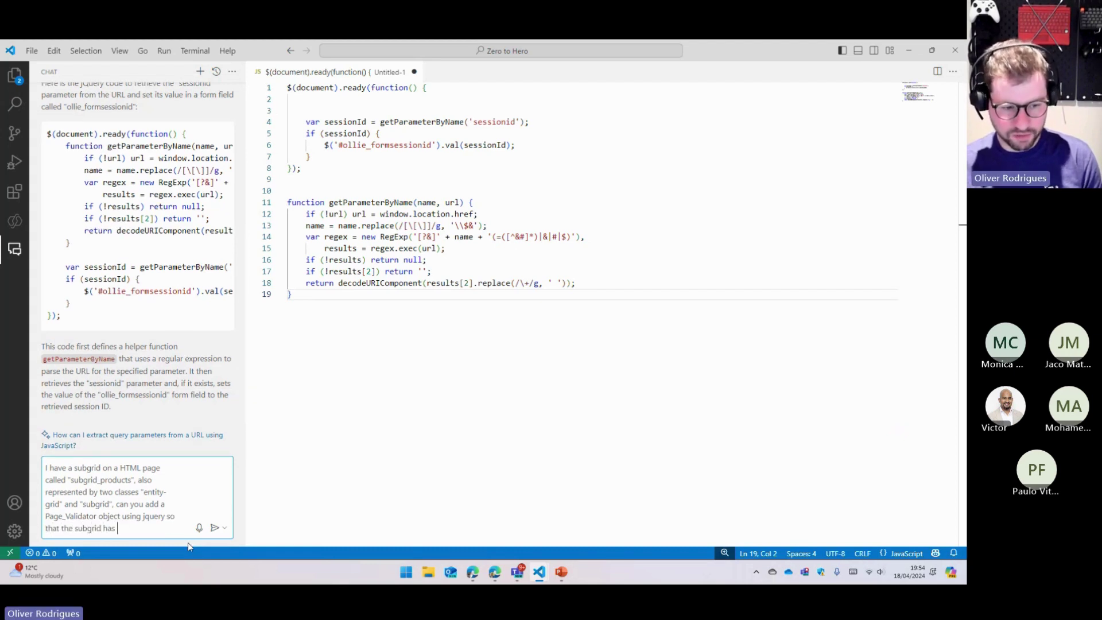
pyautogui.write('at least ')
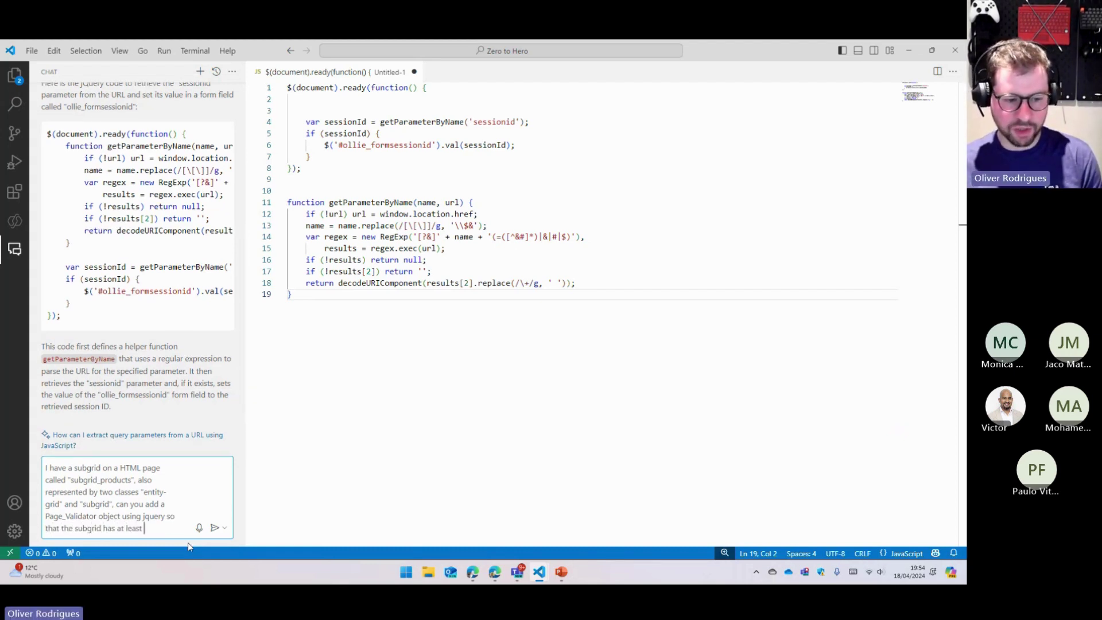
pyautogui.write('1 record')
pyautogui.press('Return')
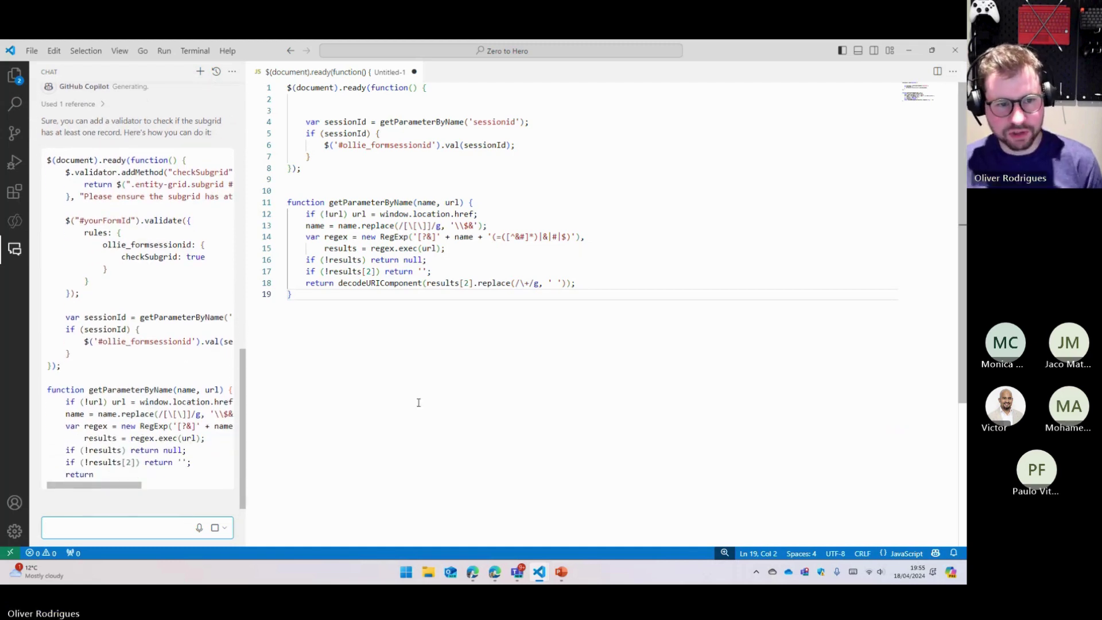
# Step: Clear all the code from the untitled JavaScript file and review Copilot's suggested subgrid validation code
pyautogui.moveTo(418, 418); pyautogui.dragTo(256, 45)
pyautogui.press('Delete')
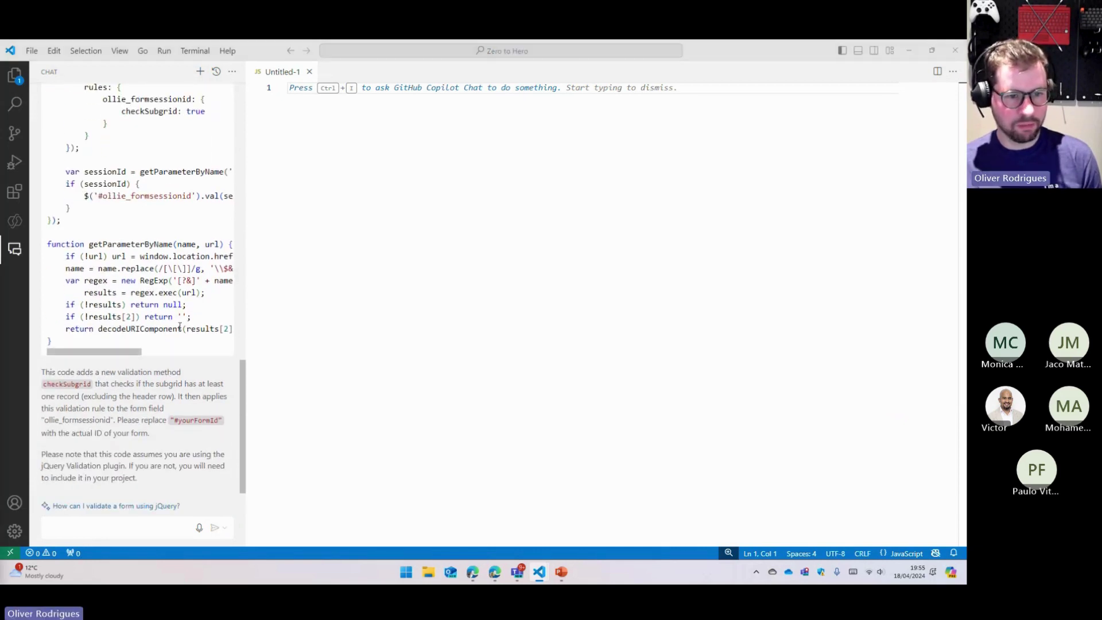
pyautogui.scroll(7, 182, 441)
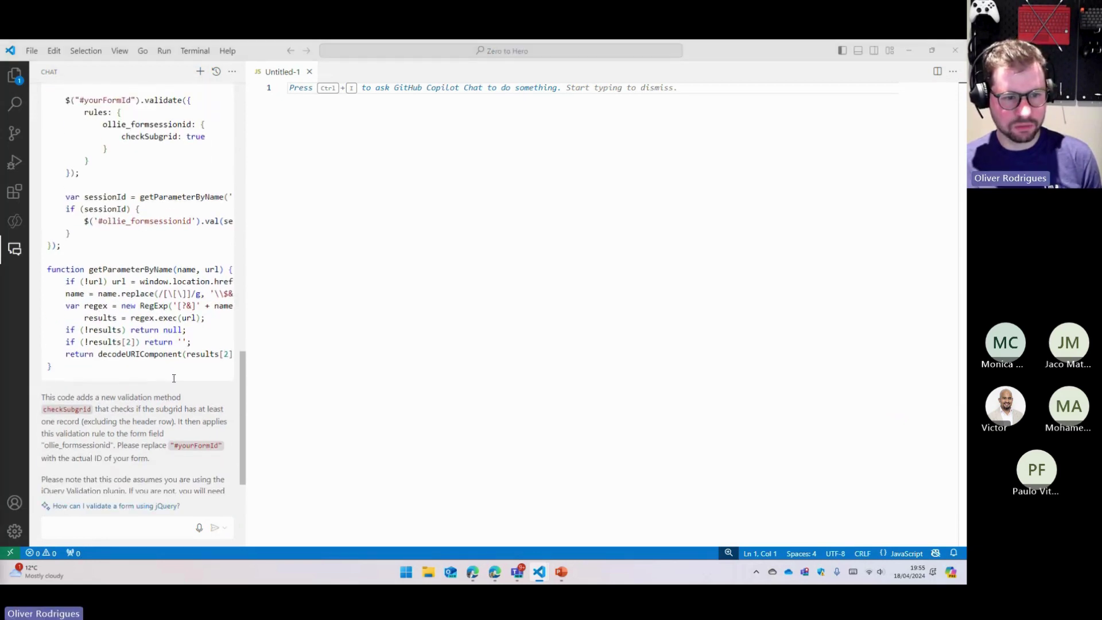
pyautogui.scroll(-7, 172, 210)
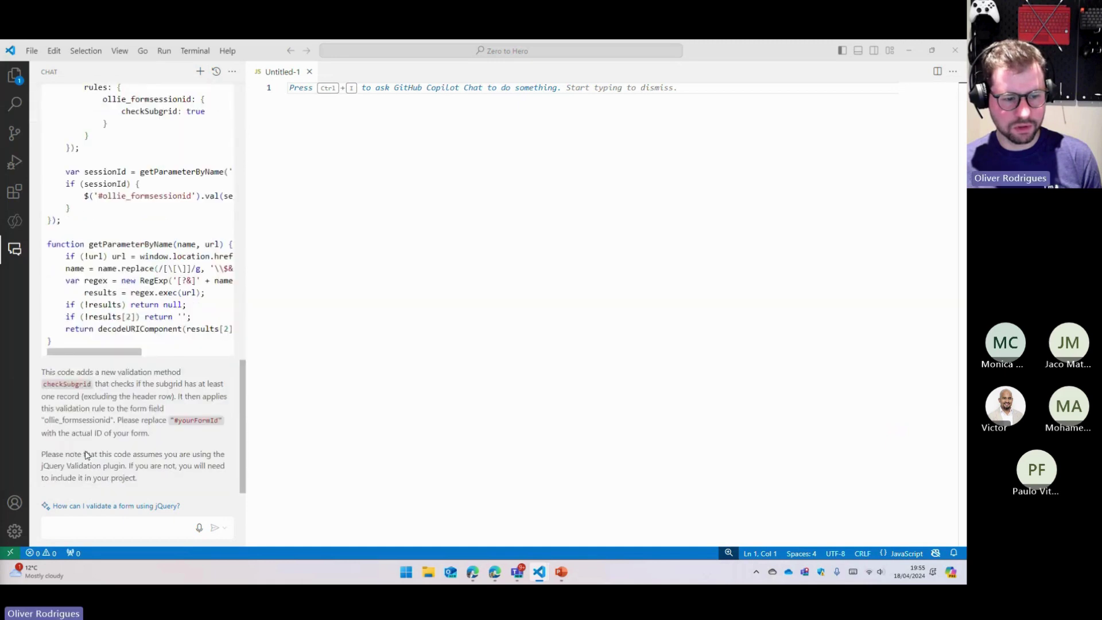
# Step: Send Copilot the prompt "can you add a validation for my subgrid using Page_Validators object from .net?"
pyautogui.click(103, 525)
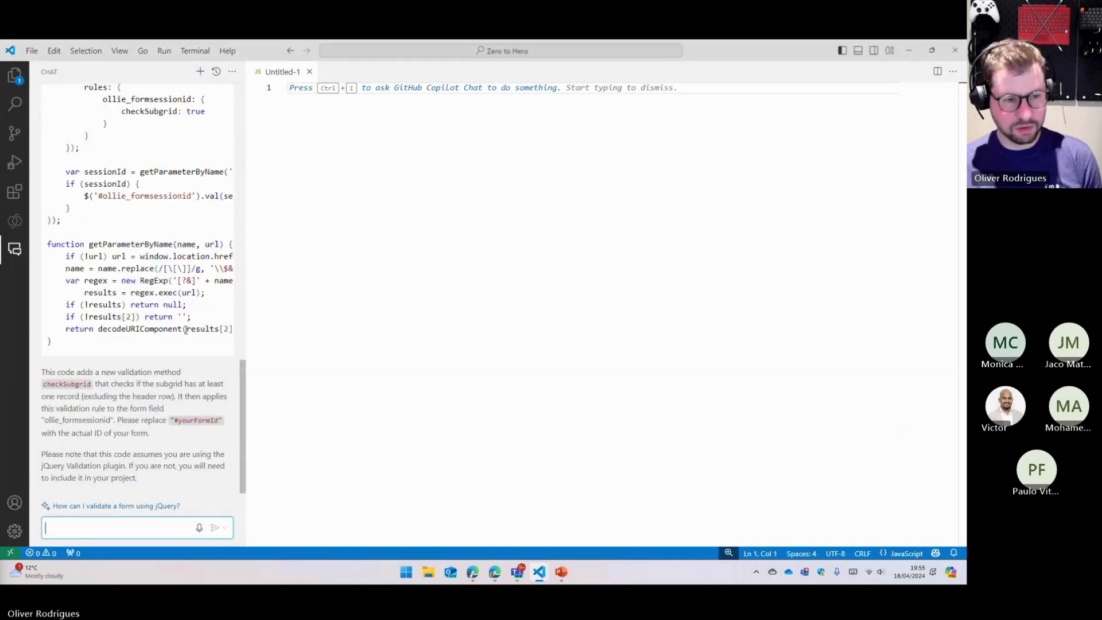
pyautogui.scroll(9, 143, 339)
pyautogui.scroll(-7, 143, 339)
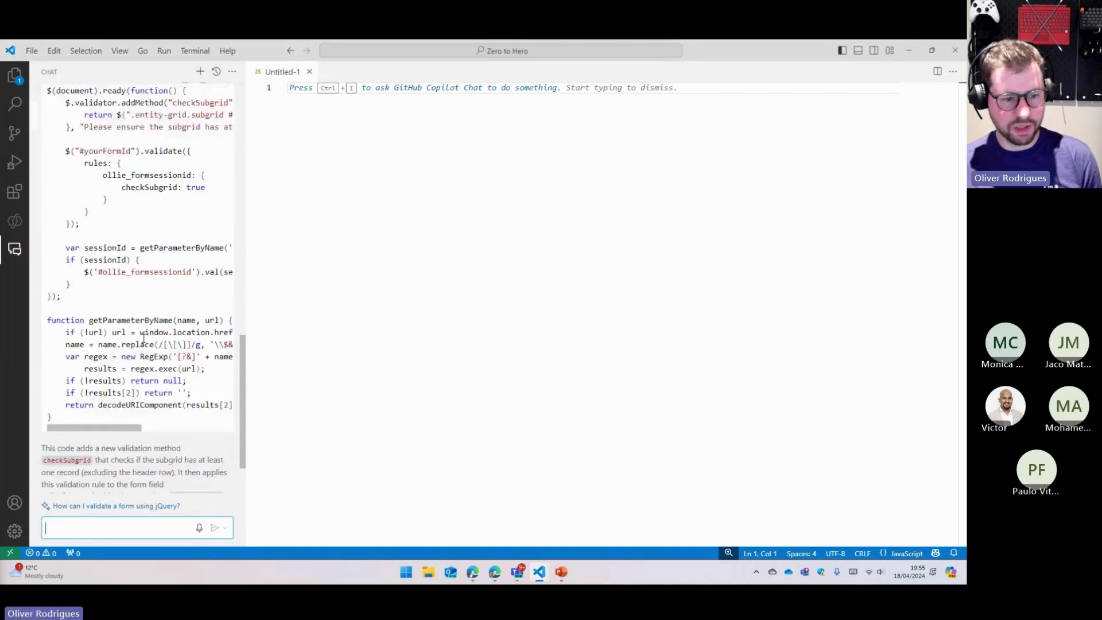
pyautogui.scroll(-3, 143, 339)
pyautogui.write('can you add a')
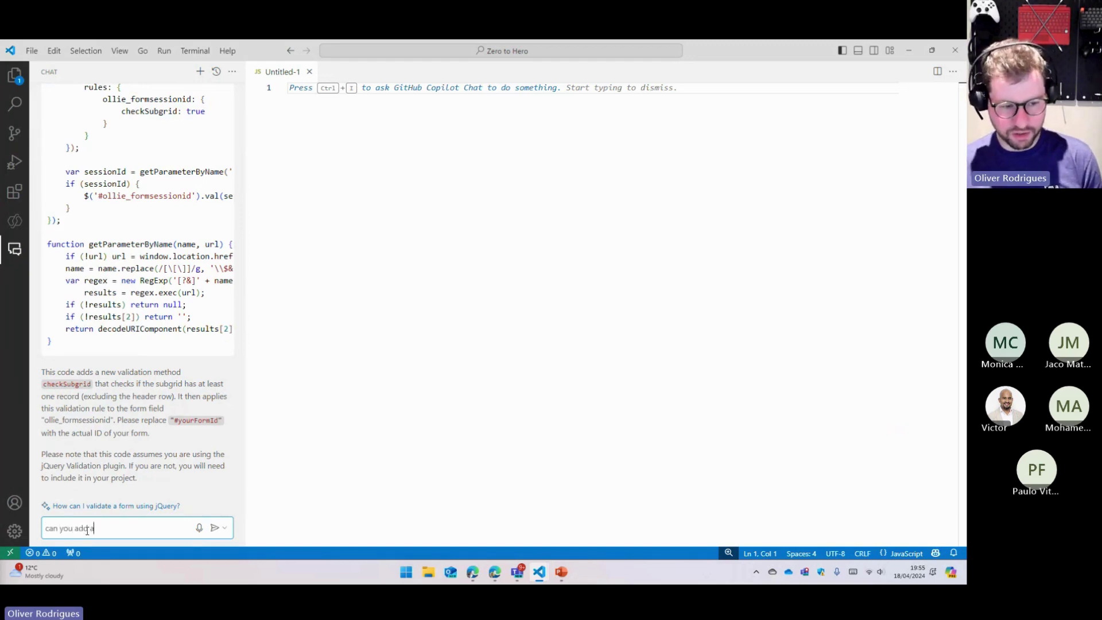
pyautogui.write(' page-Val')
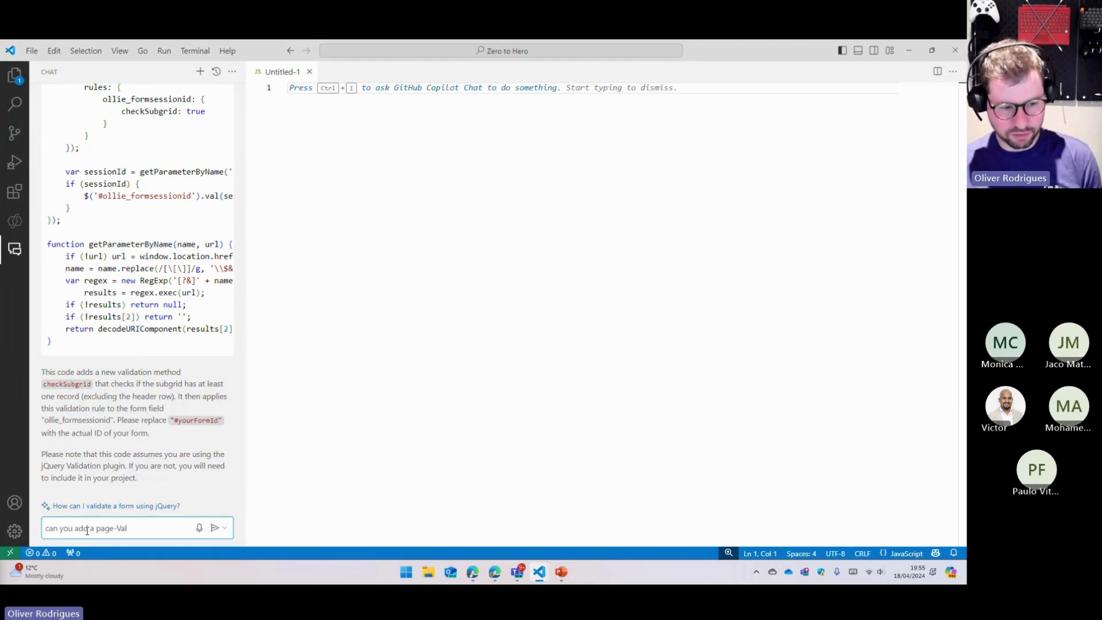
pyautogui.press('BackSpace')
pyautogui.press('BackSpace')
pyautogui.press('BackSpace')
pyautogui.press('BackSpace')
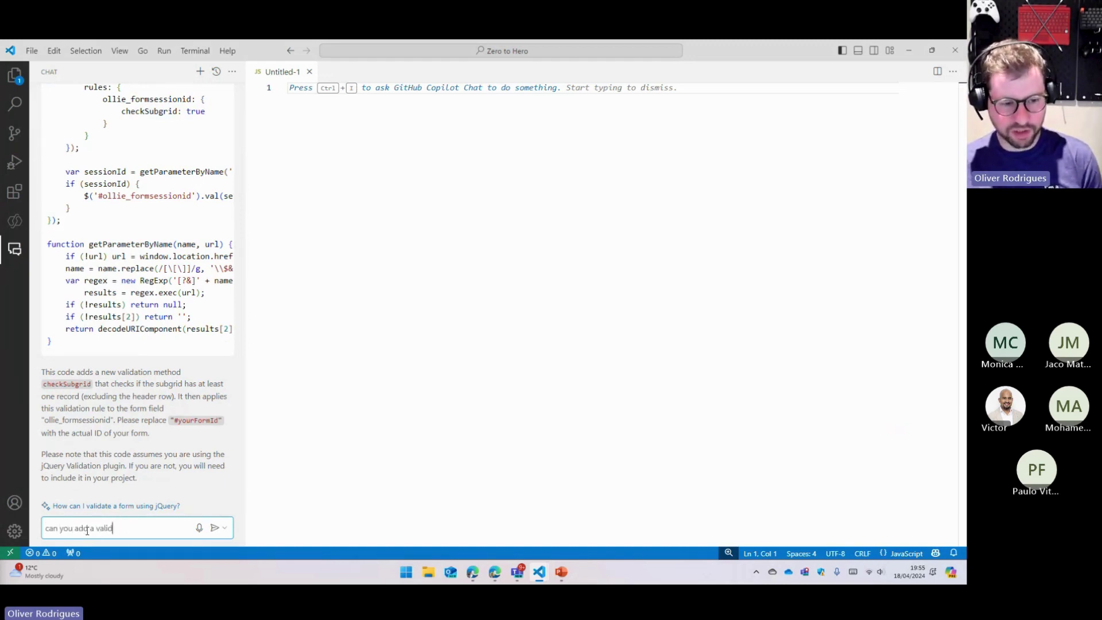
pyautogui.write('validation for my subg')
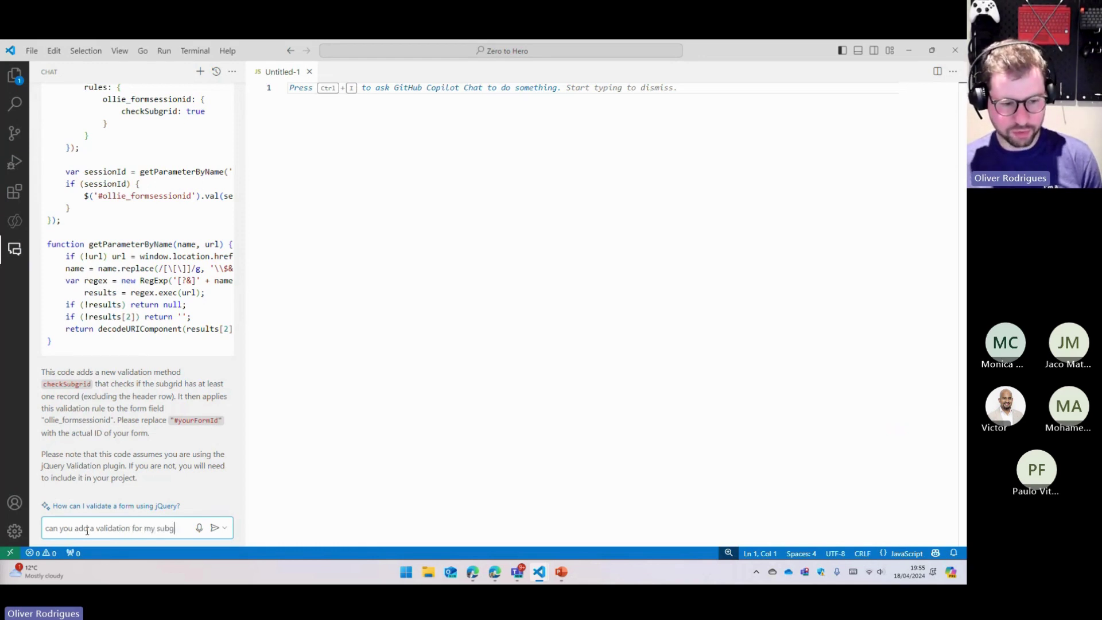
pyautogui.write('rid using Pa')
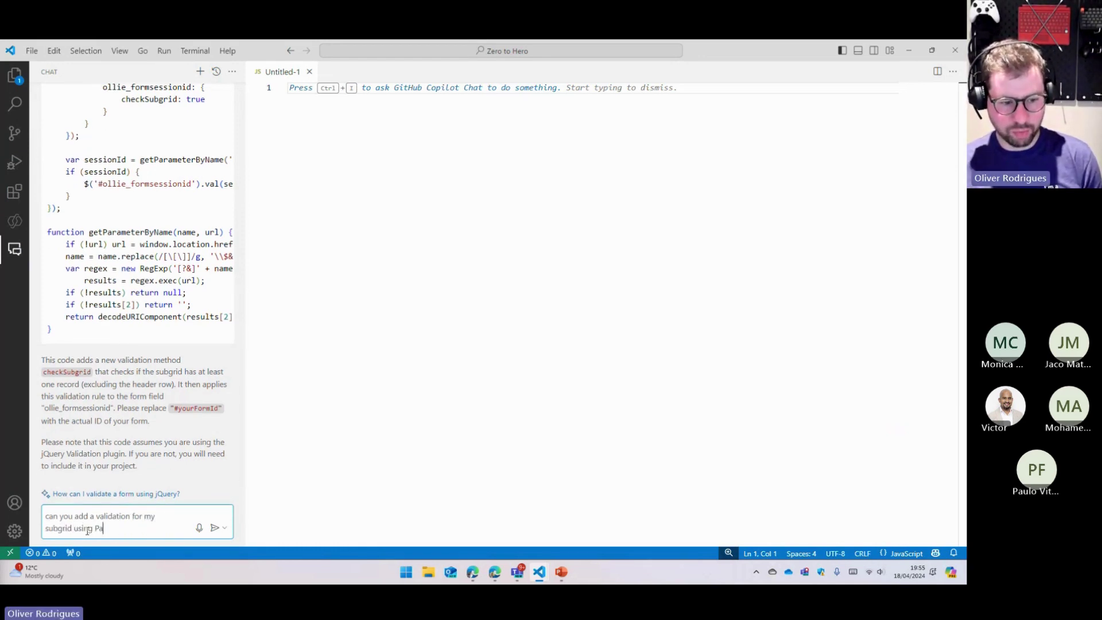
pyautogui.write('ge_Validato')
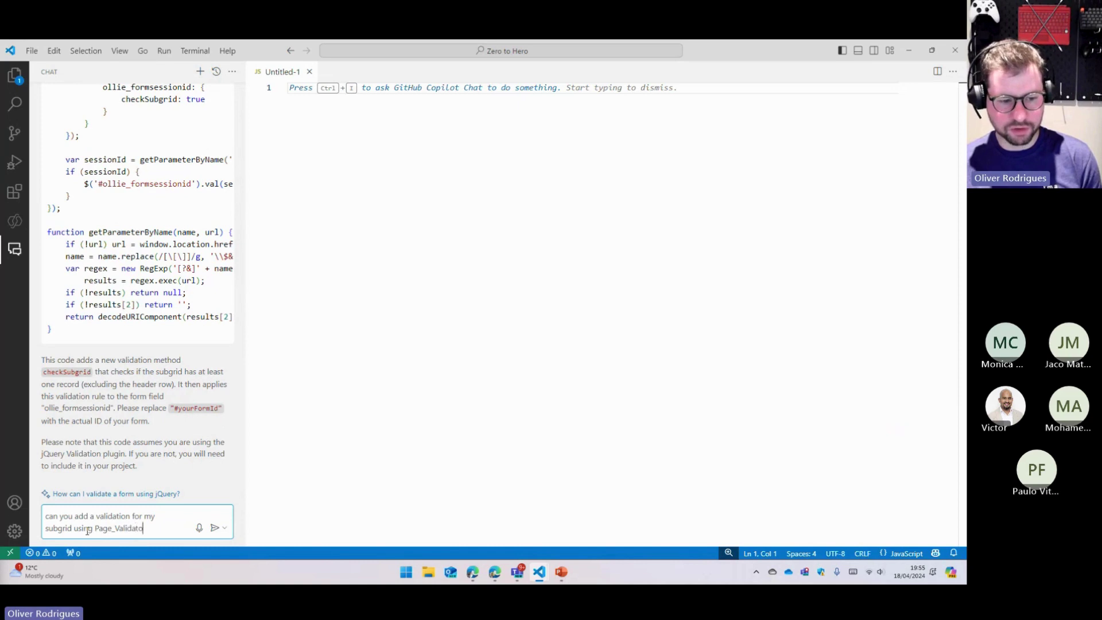
pyautogui.write('rs object from .net')
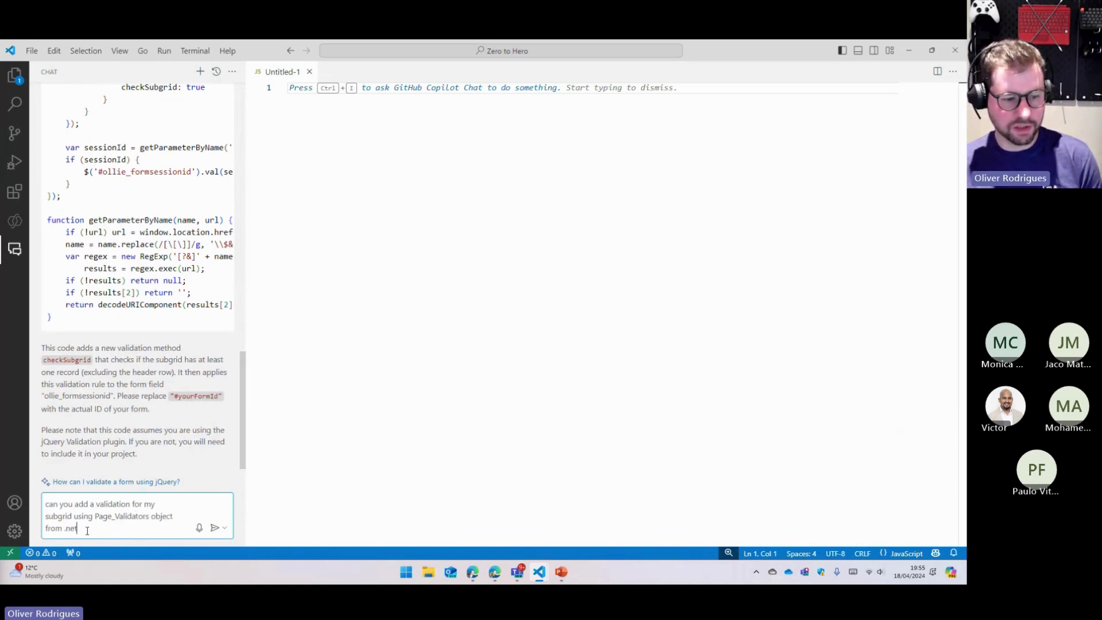
pyautogui.write('?')
pyautogui.press('Return')
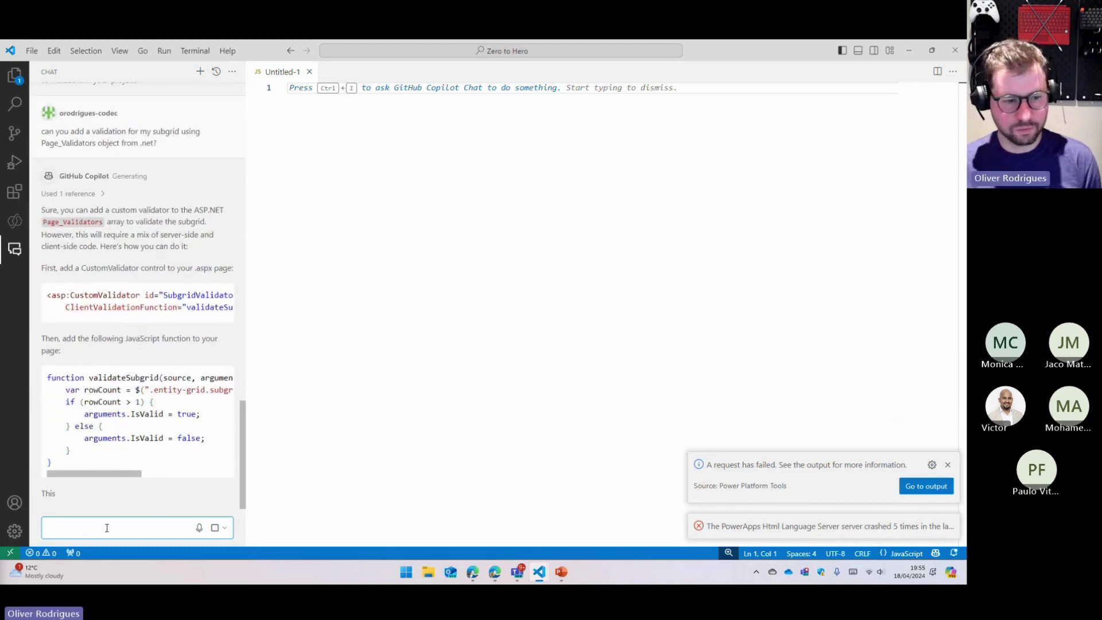
# Step: Send Copilot the follow-up prompt "using jquery only" and review the suggested subgrid validation code
pyautogui.write('using jquer o')
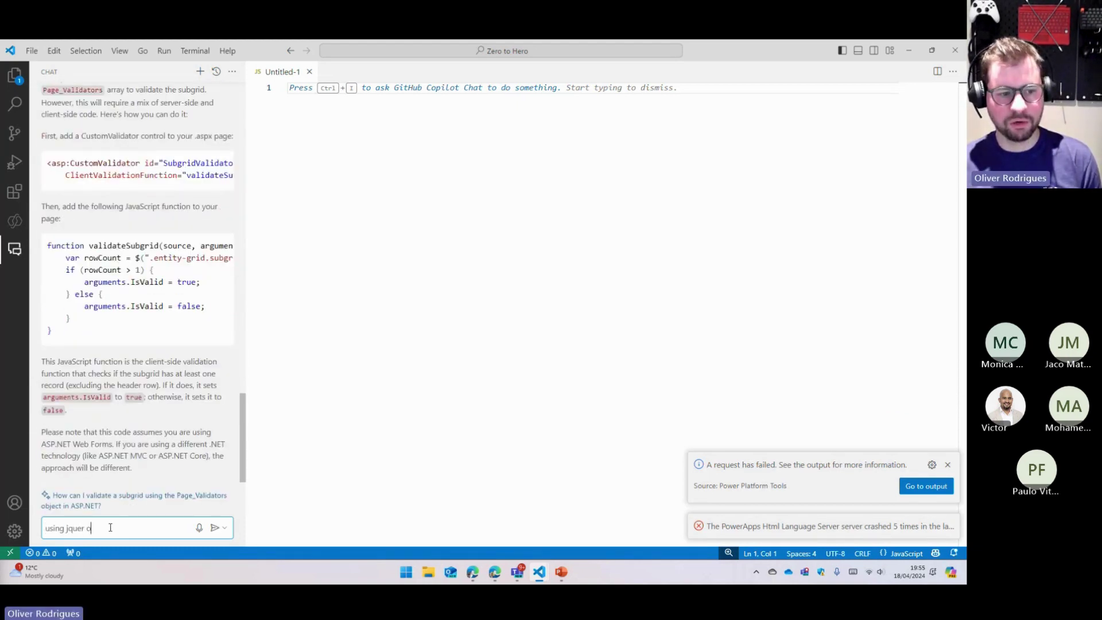
pyautogui.write('nly,')
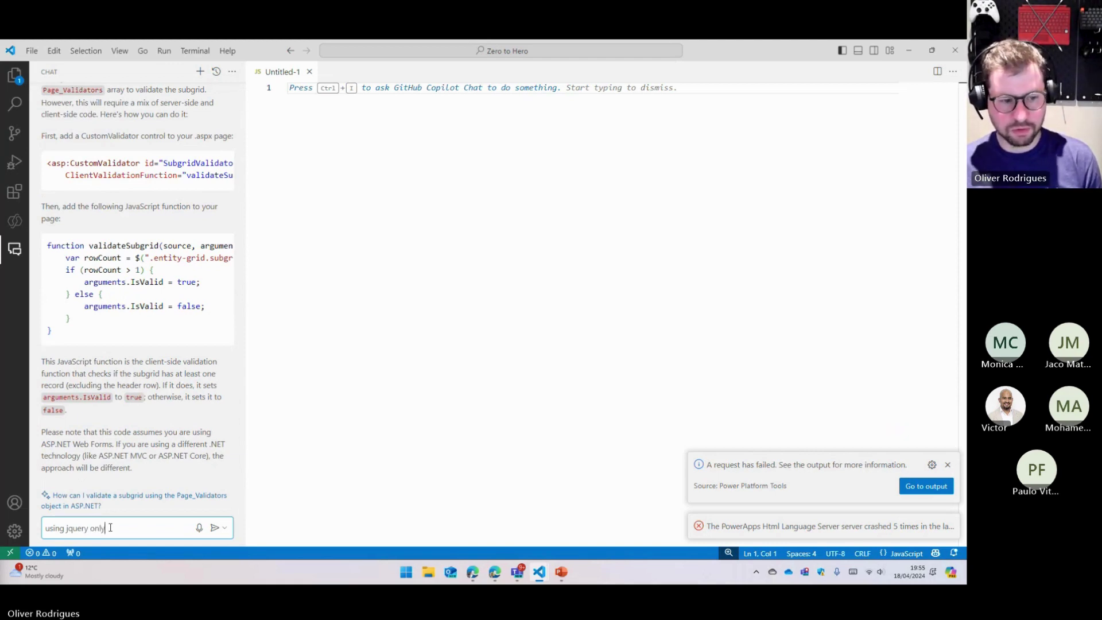
pyautogui.press('Return')
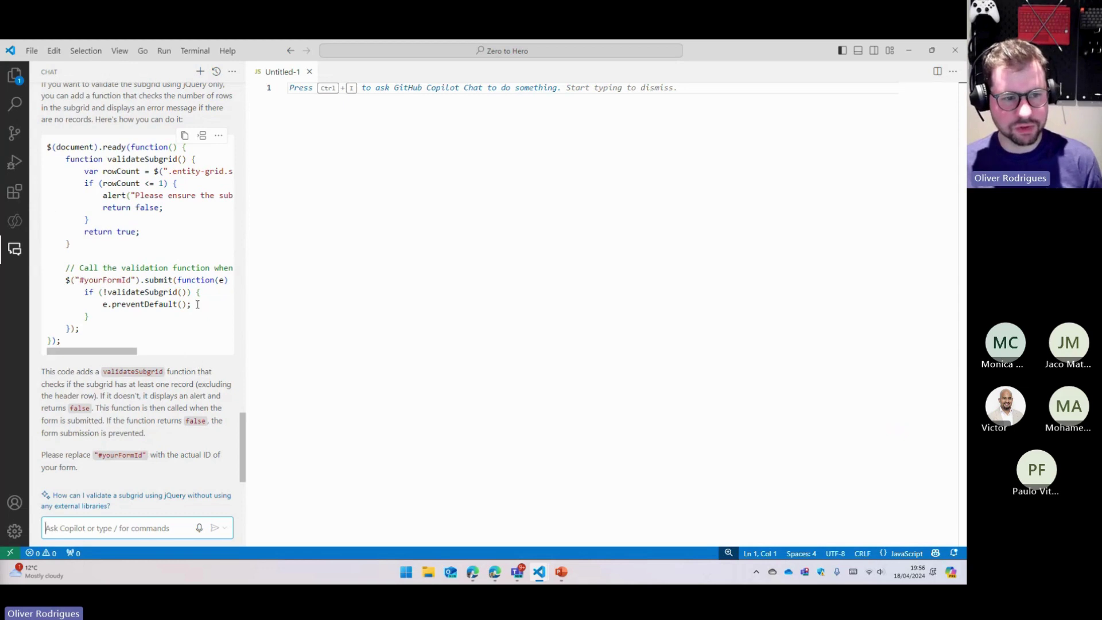
pyautogui.scroll(2, 197, 305)
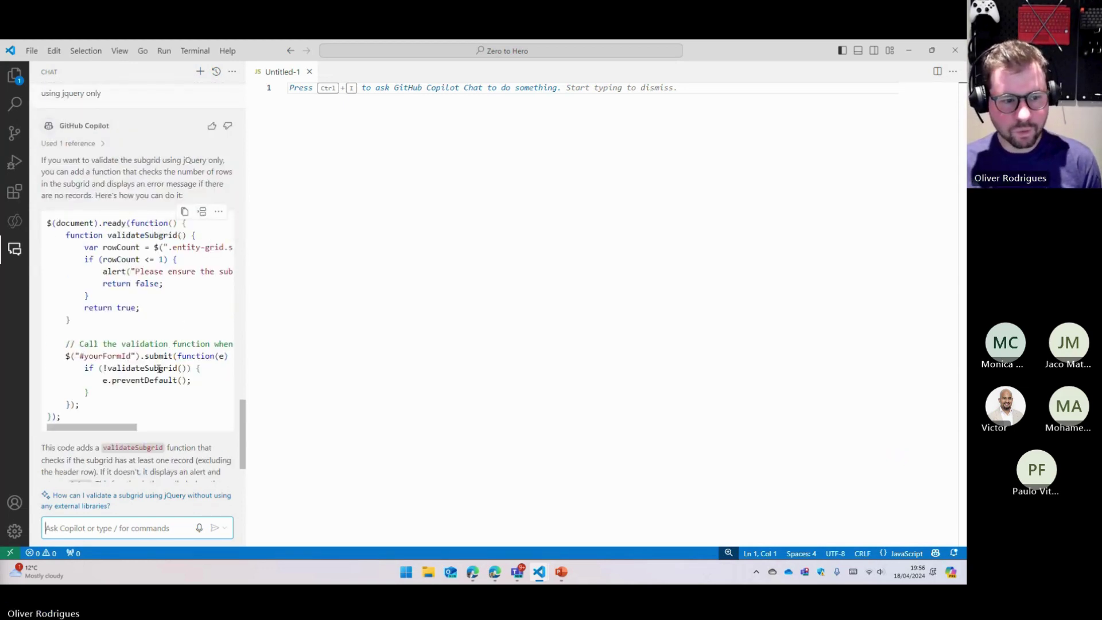
pyautogui.scroll(7, 158, 390)
pyautogui.scroll(2, 159, 393)
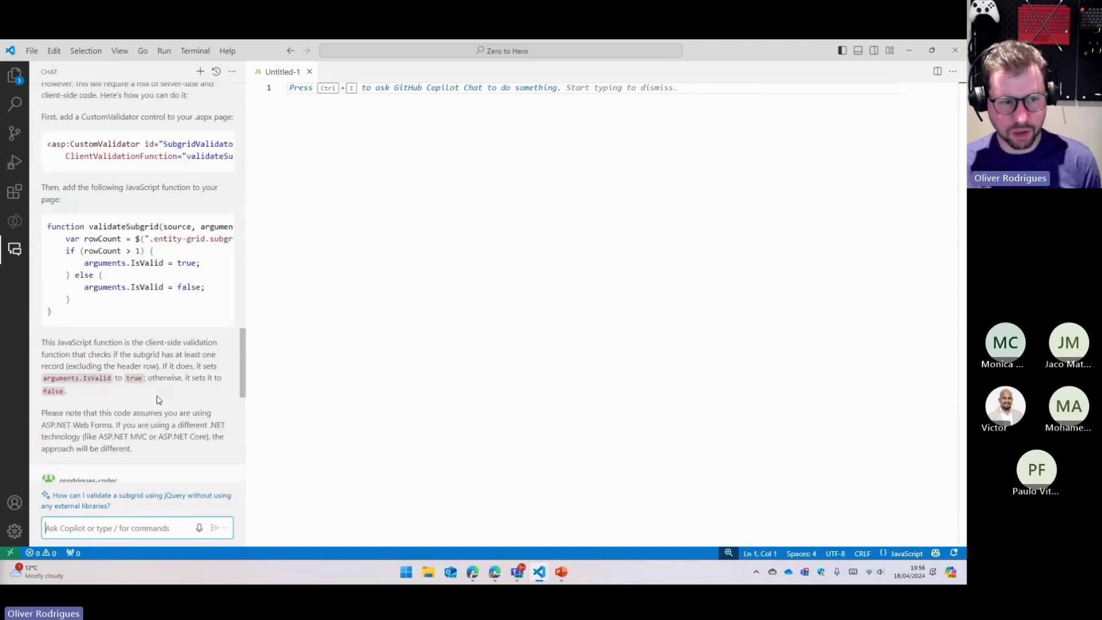
pyautogui.scroll(-6, 159, 395)
pyautogui.scroll(-8, 167, 410)
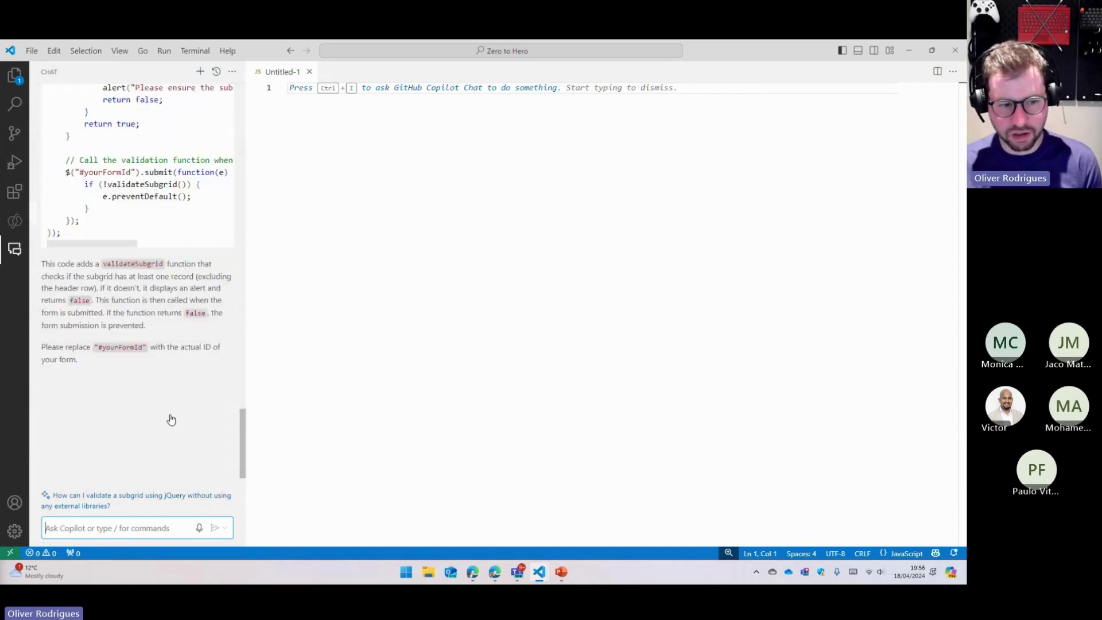
# Step: Switch to the browser, search for "power pages javascript validation" in a new tab, and open the Microsoft Learn article on adding custom JavaScript to a form
pyautogui.click(496, 578)
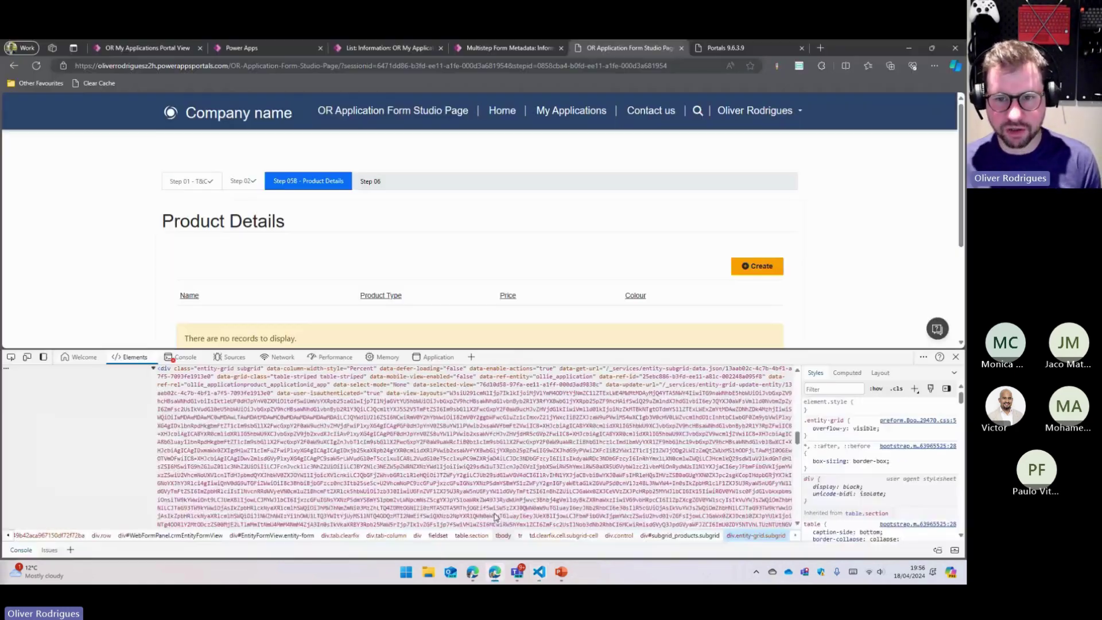
pyautogui.hotkey('ctrl', 't')
pyautogui.write('power pages javascript validation')
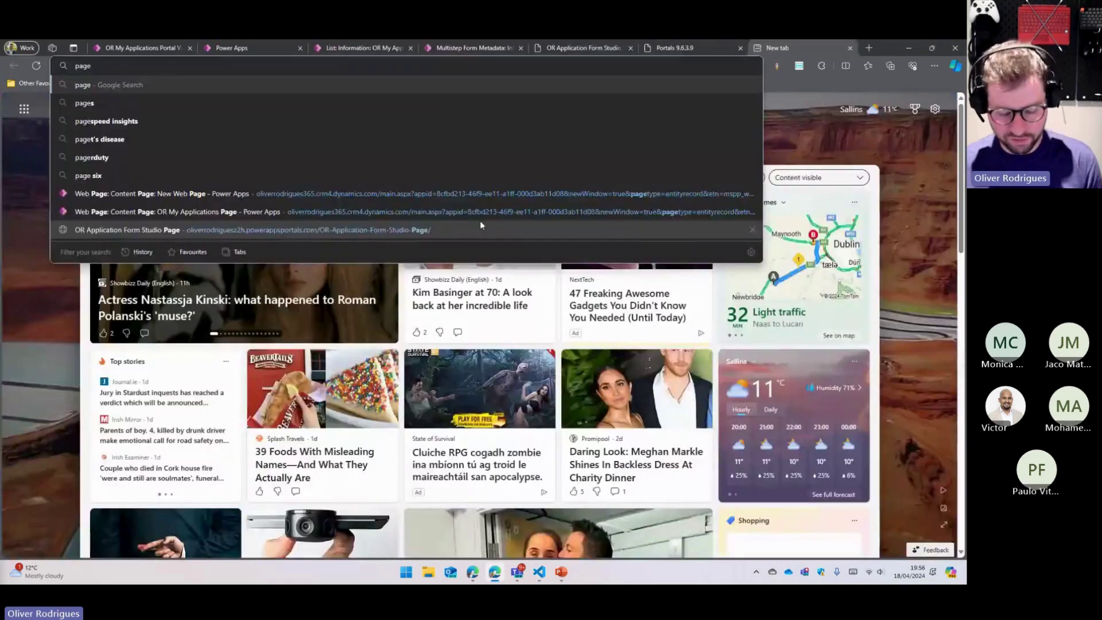
pyautogui.press('Return')
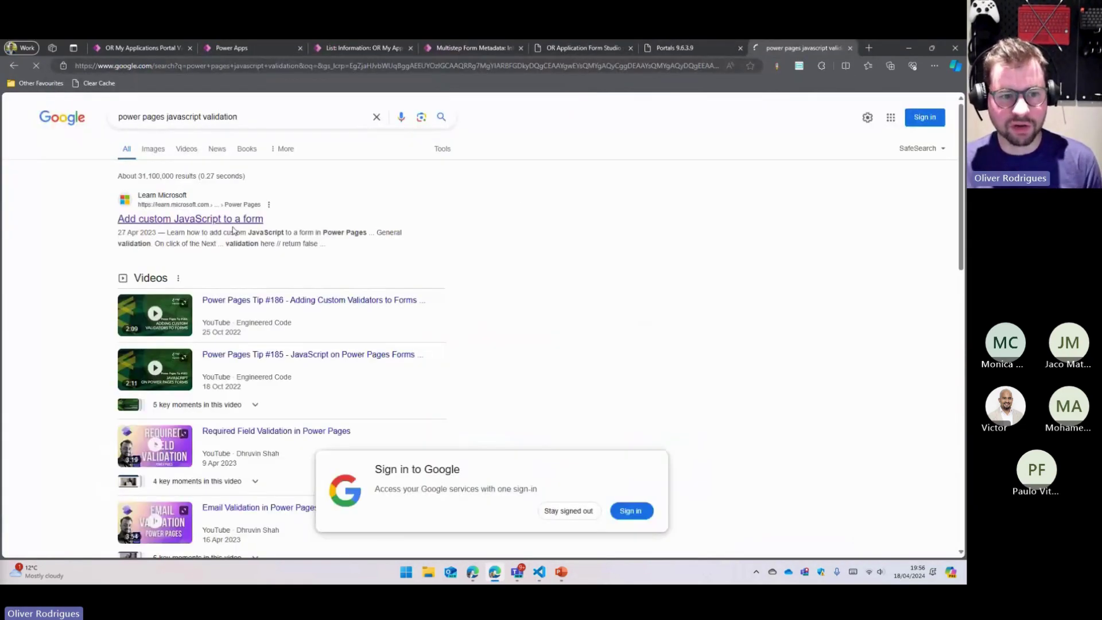
pyautogui.click(221, 221)
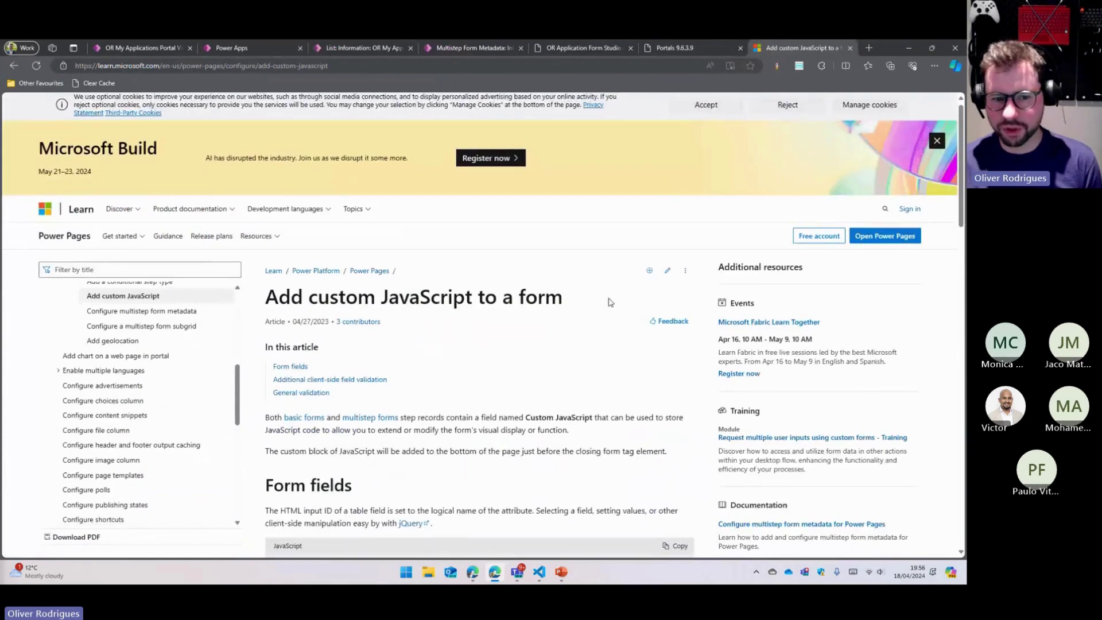
pyautogui.scroll(-10, 607, 299)
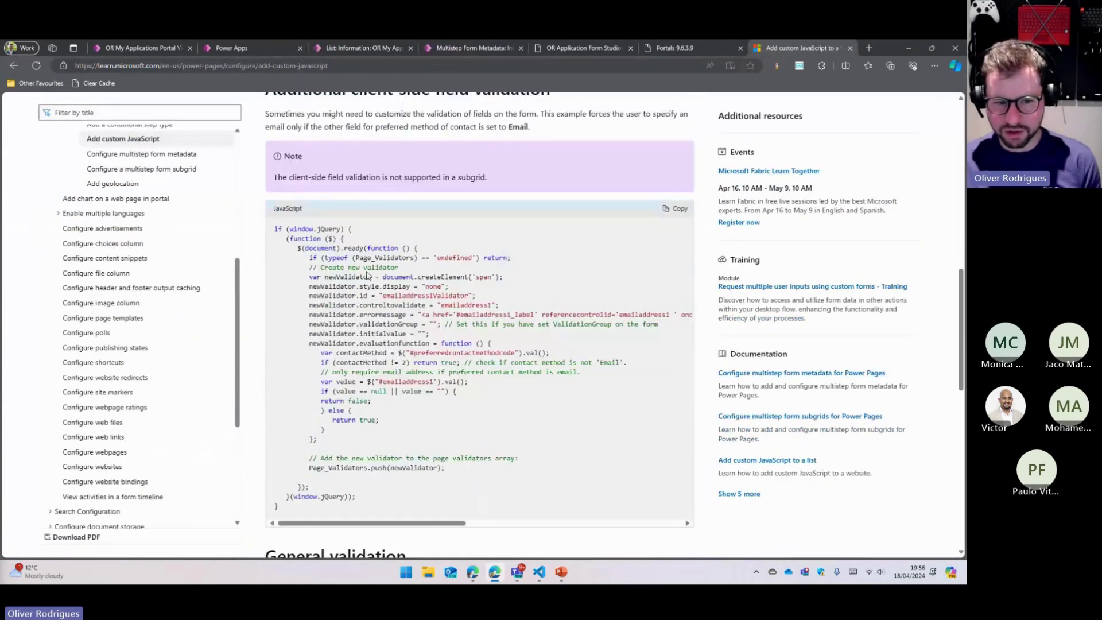
# Step: Examine the client-side field validation sample, from the Page_Validators undefined check to the line that adds the new validator
pyautogui.doubleClick(384, 258)
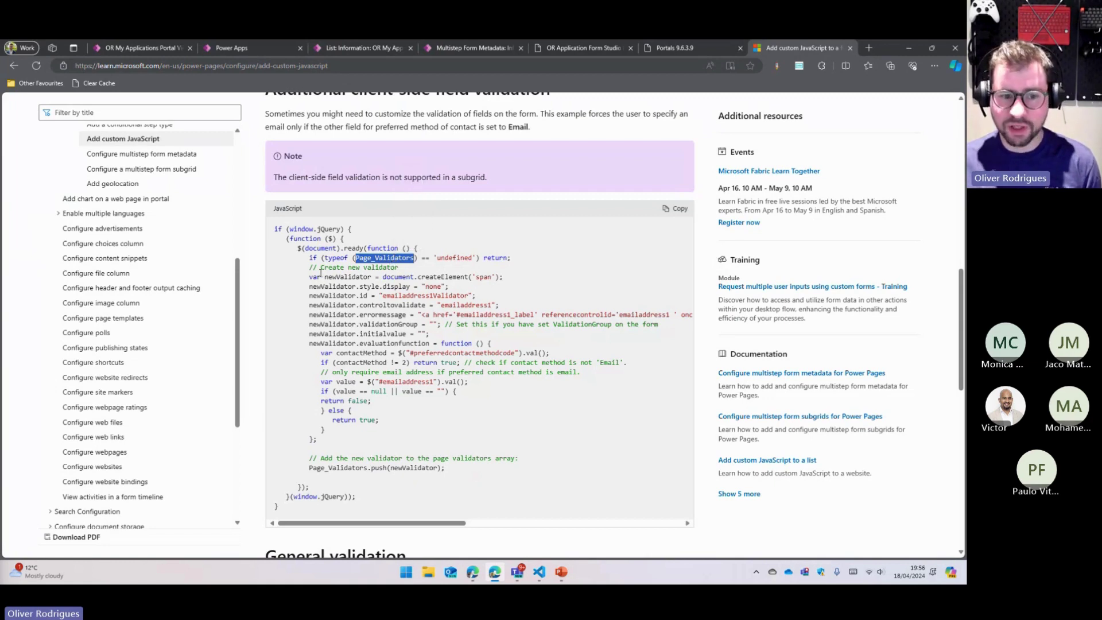
pyautogui.moveTo(310, 258); pyautogui.dragTo(522, 265)
pyautogui.click(360, 274)
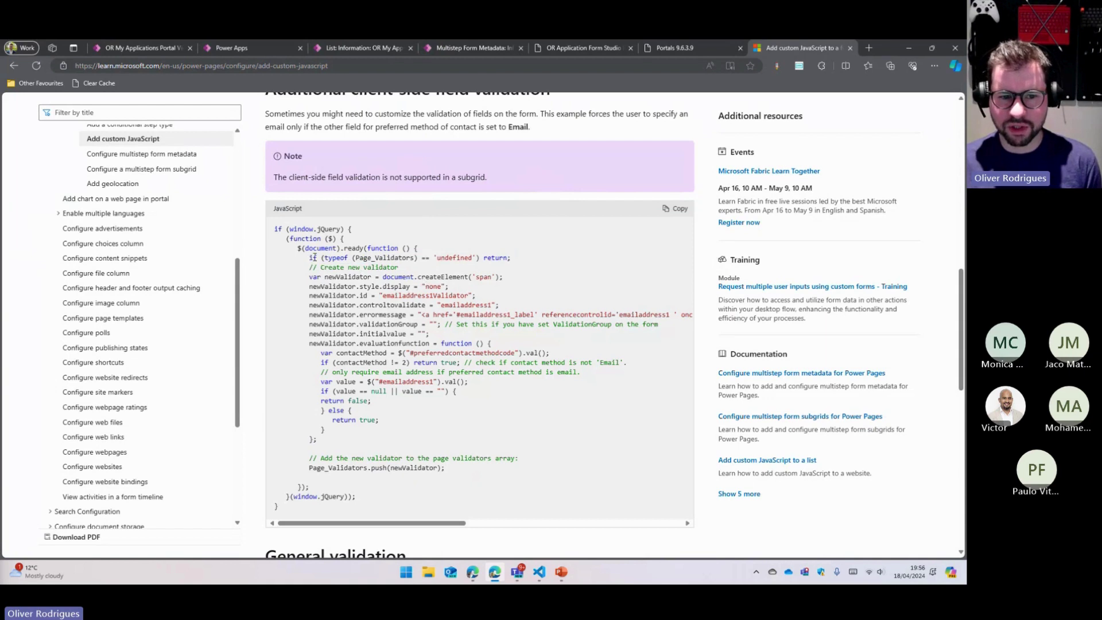
pyautogui.moveTo(311, 257); pyautogui.dragTo(597, 261)
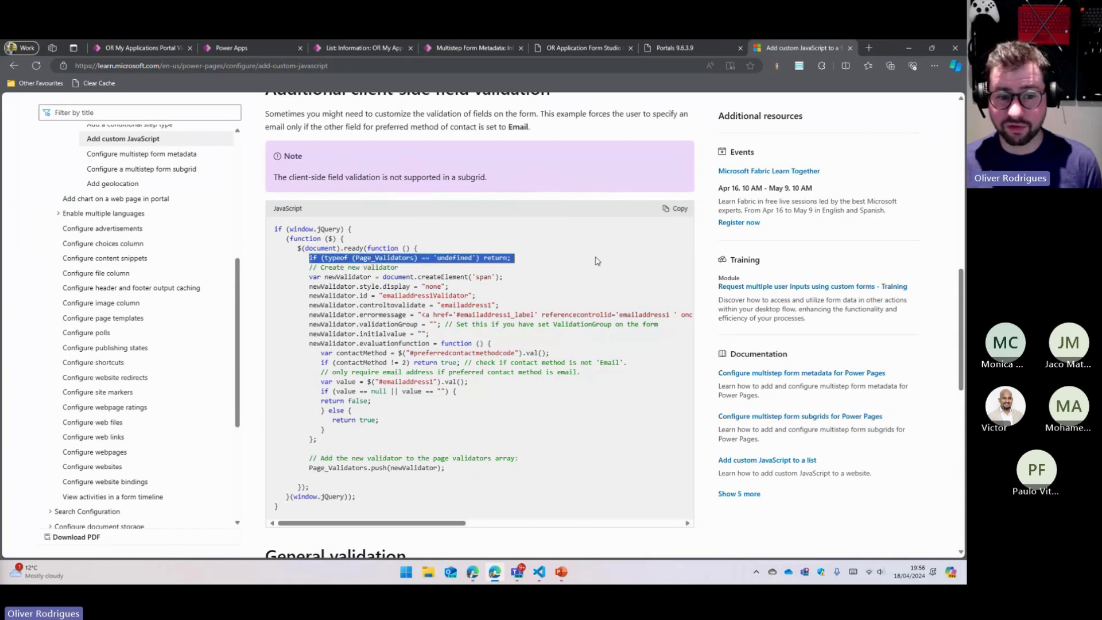
pyautogui.moveTo(311, 257); pyautogui.dragTo(519, 261)
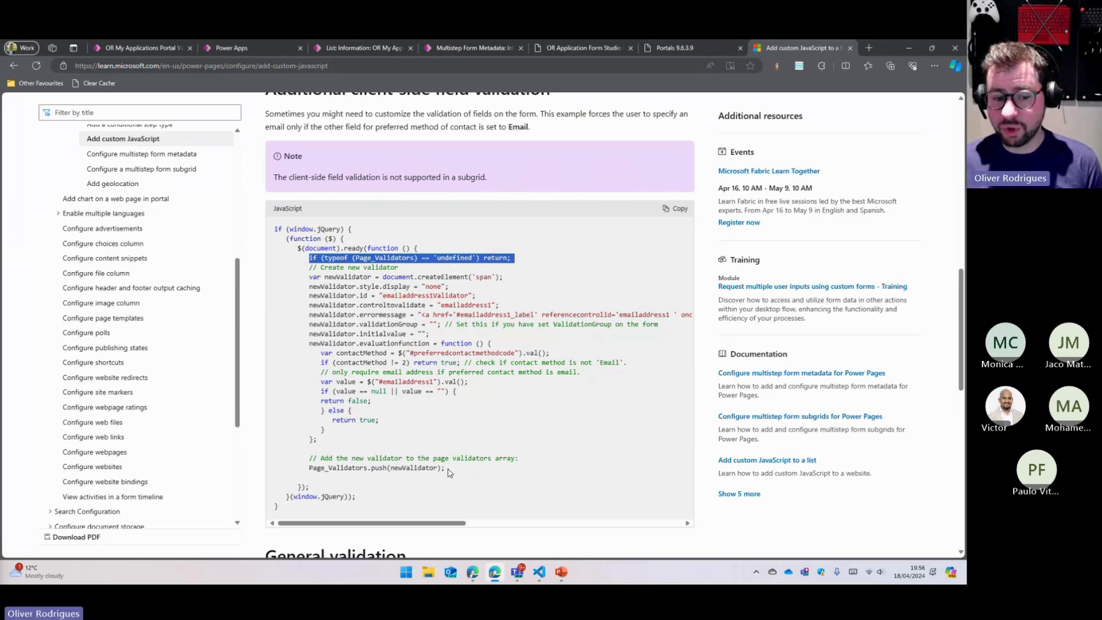
pyautogui.moveTo(447, 469); pyautogui.dragTo(287, 257)
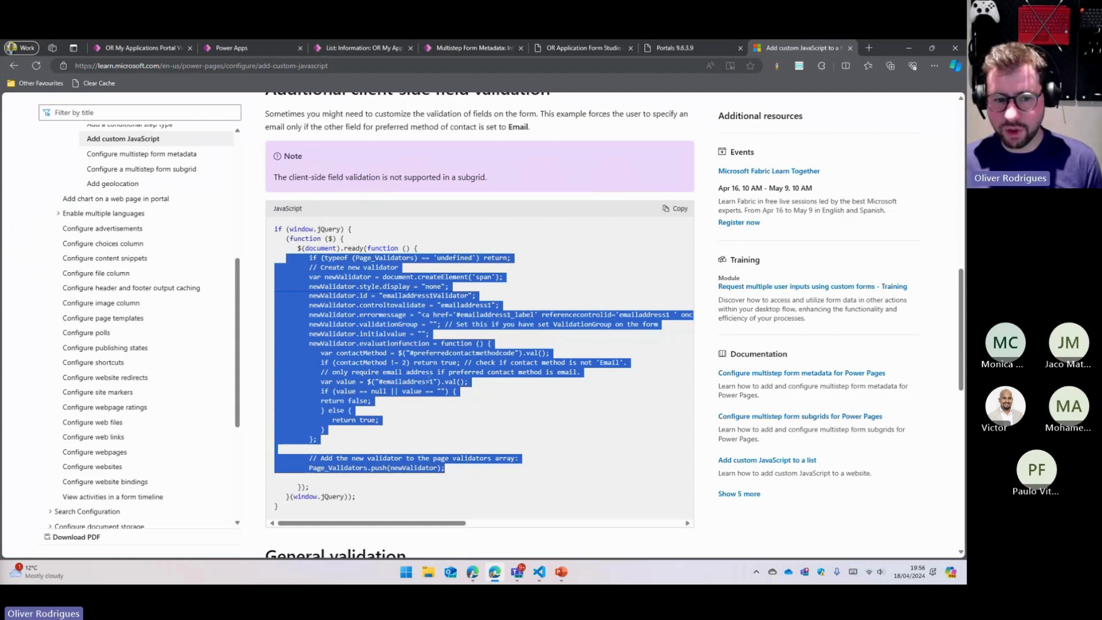
pyautogui.click(422, 453)
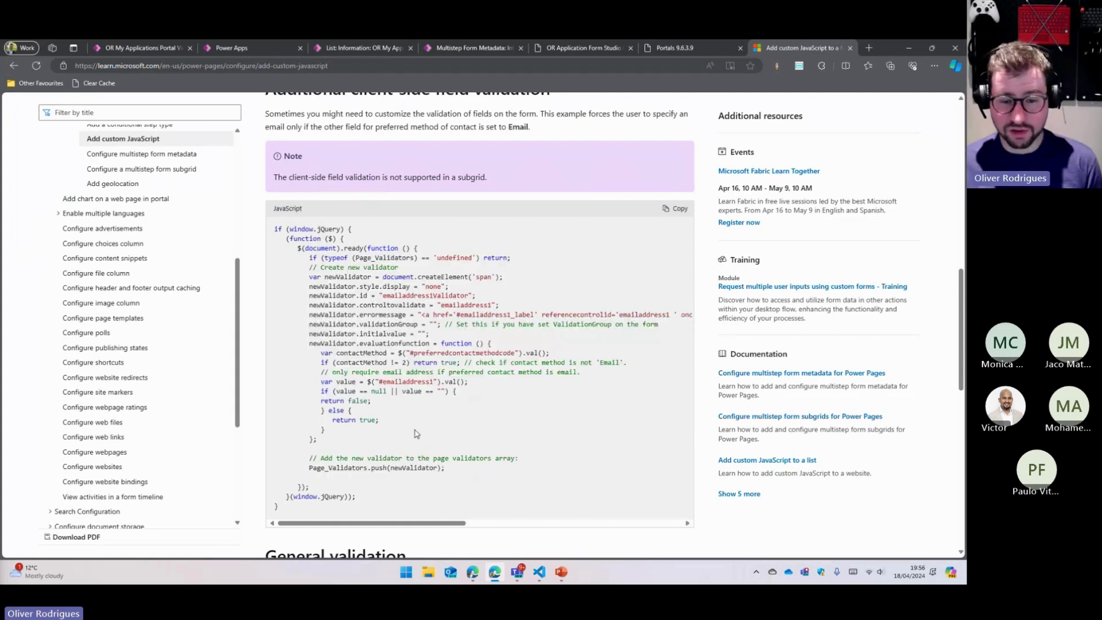
# Step: Copy Page_Validators from the sample code and evaluate it in a cleared console on the Product Details form page
pyautogui.doubleClick(388, 259)
pyautogui.hotkey('ctrl', 'c')
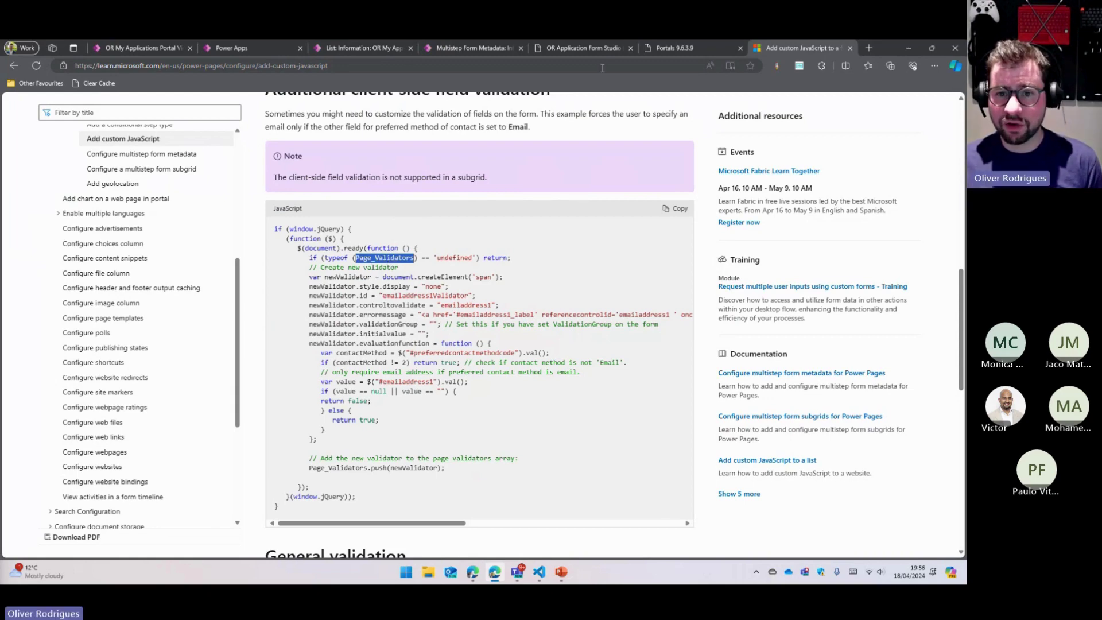
pyautogui.click(591, 48)
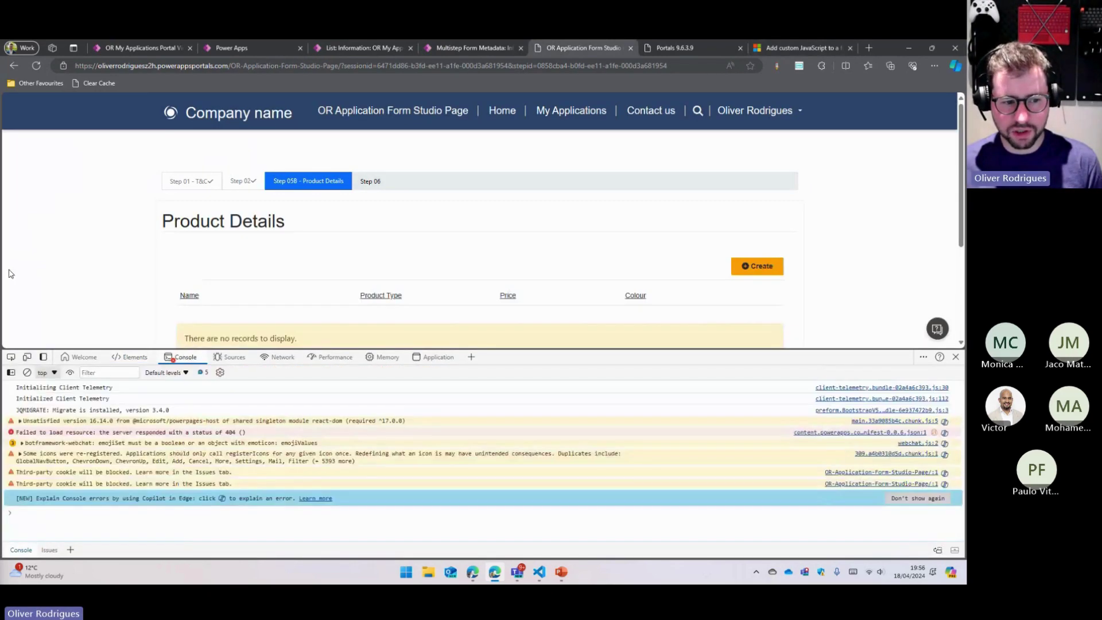
pyautogui.click(27, 373)
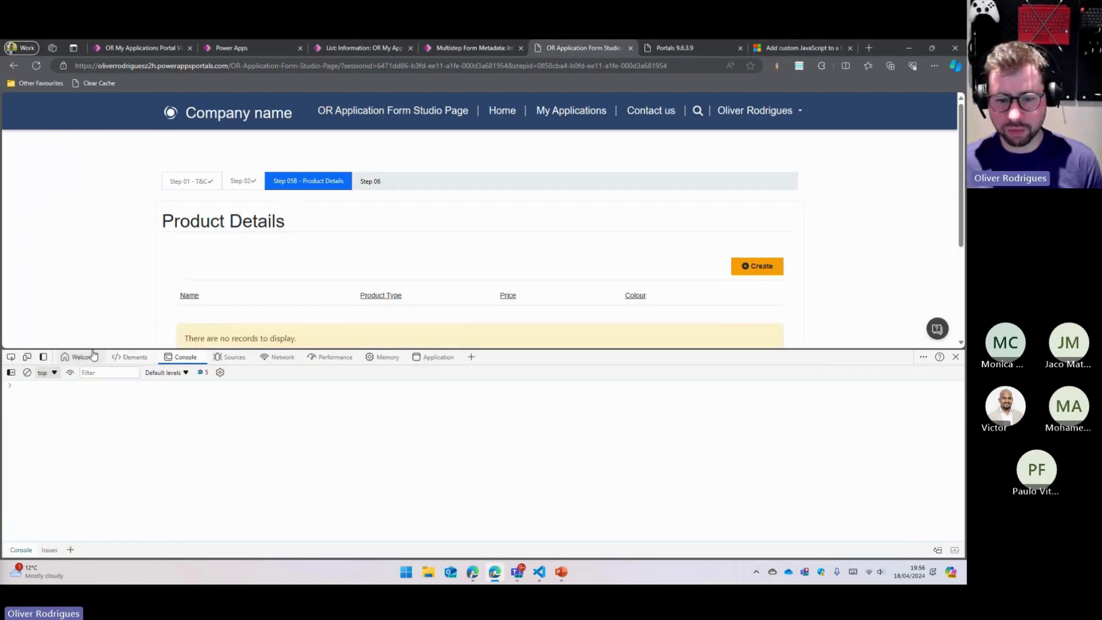
pyautogui.scroll(-2, 114, 244)
pyautogui.hotkey('ctrl', 'v')
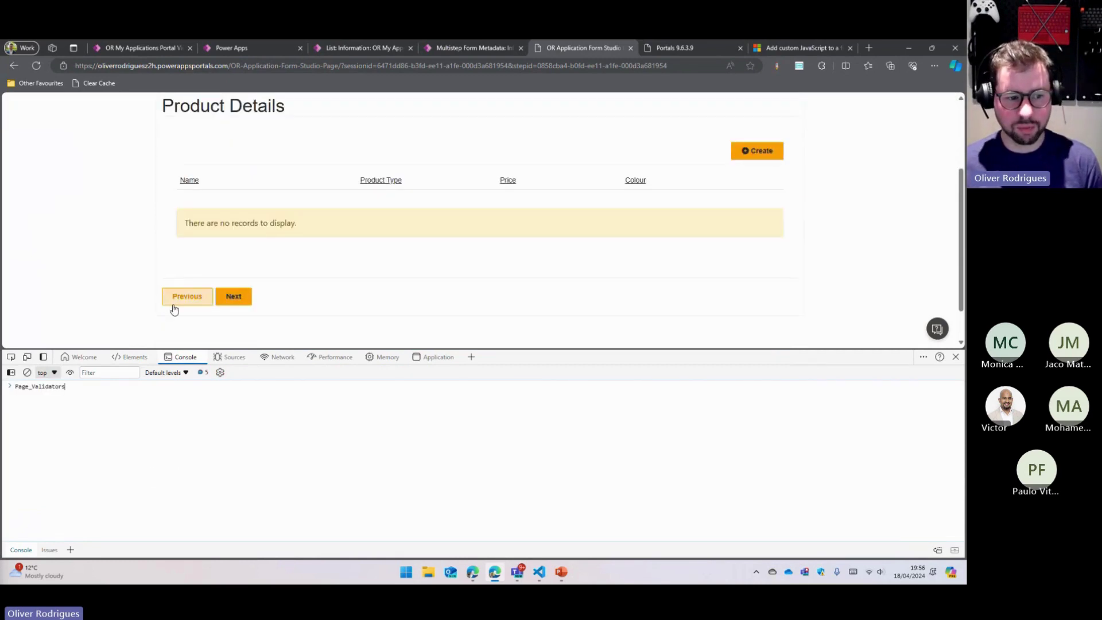
pyautogui.press('Return')
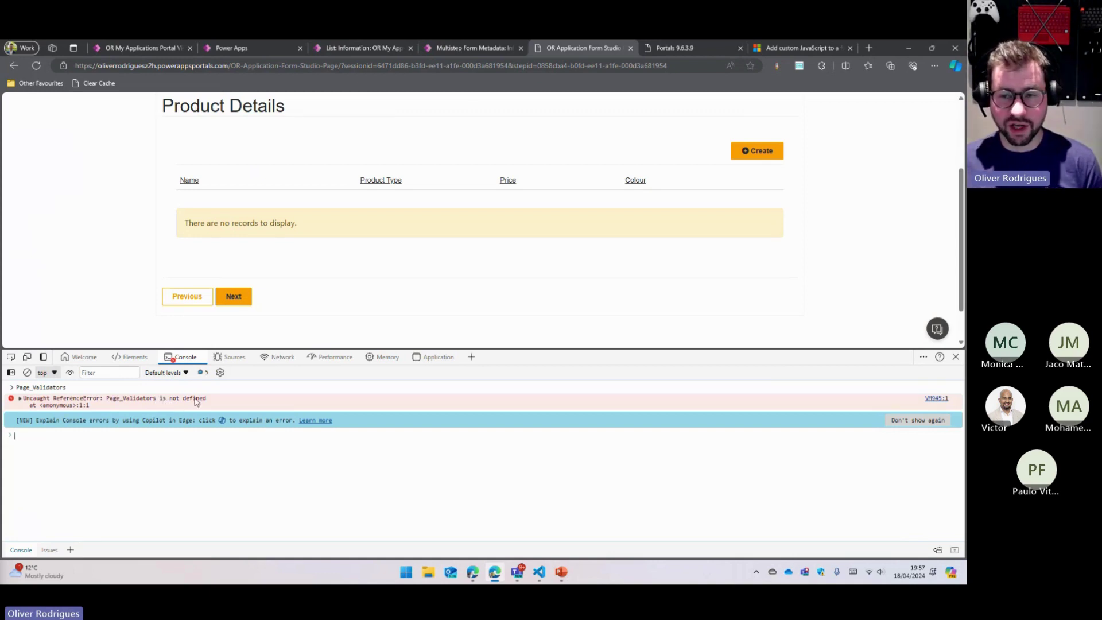
# Step: Recheck the sample code in the article, then move the application form back from Product Details to the previous step
pyautogui.click(798, 48)
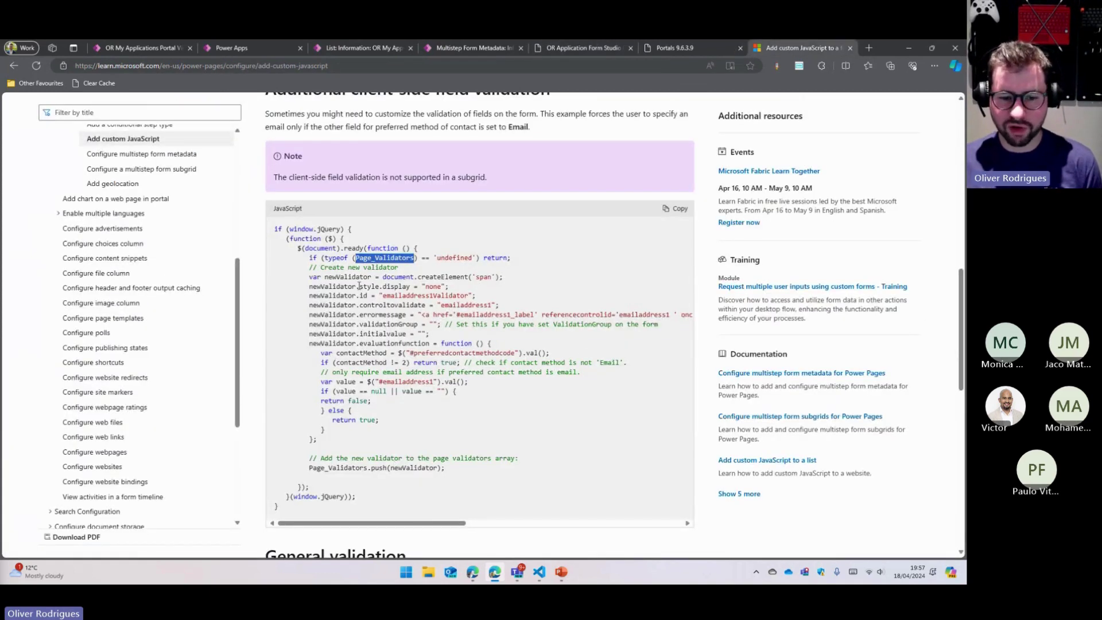
pyautogui.click(580, 51)
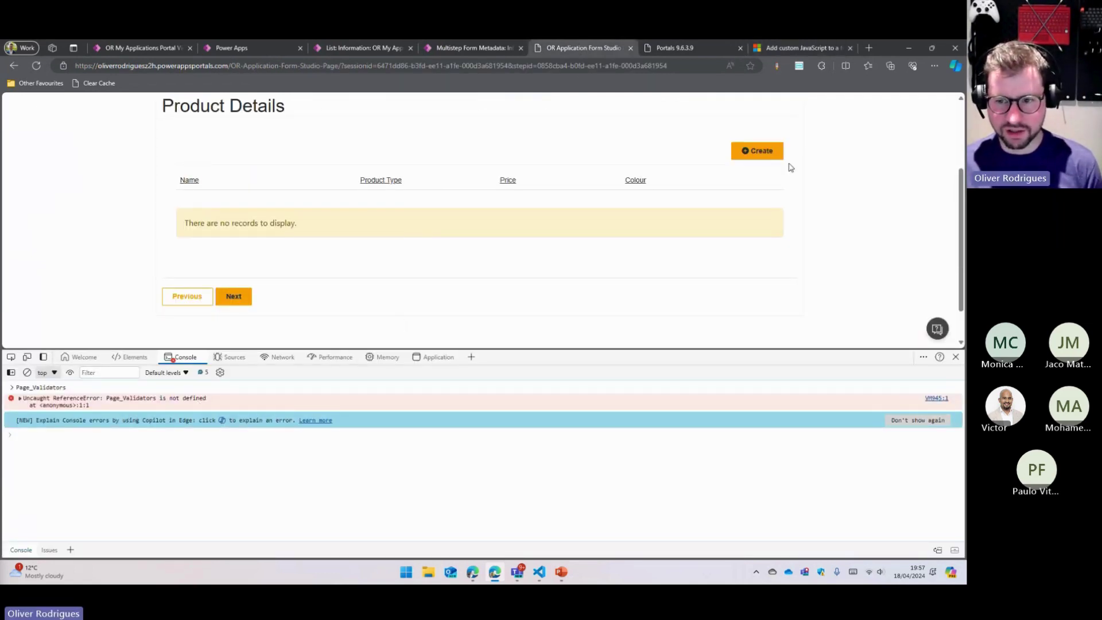
pyautogui.click(179, 297)
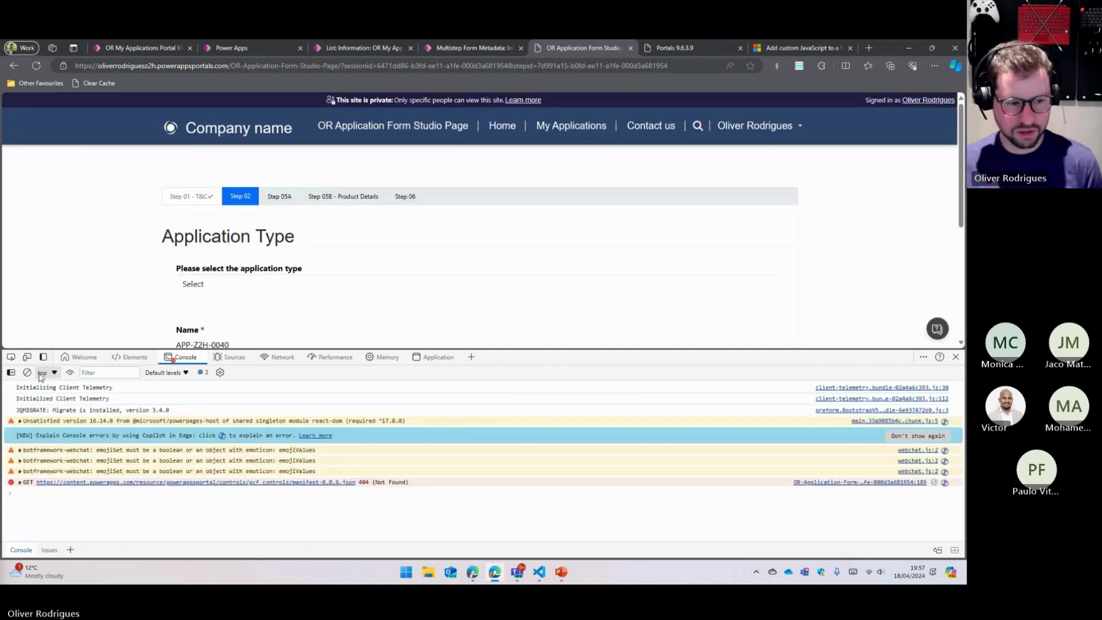
# Step: Evaluate Page_Validators in the console on the Application Type step, then advance the form to Product Details and close the developer tools
pyautogui.press('Up')
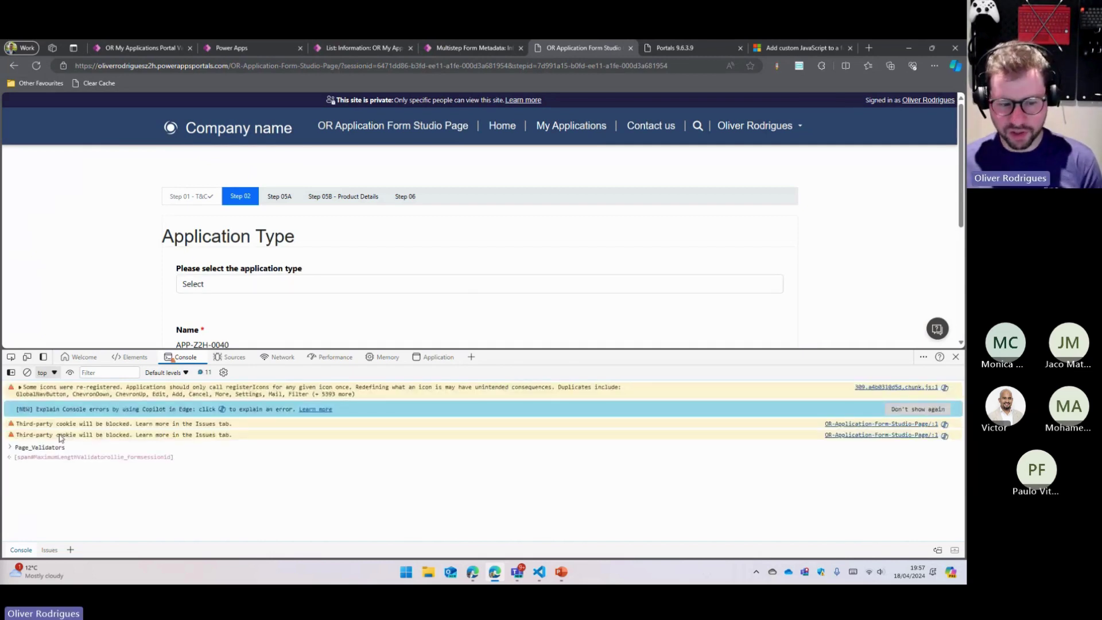
pyautogui.press('Return')
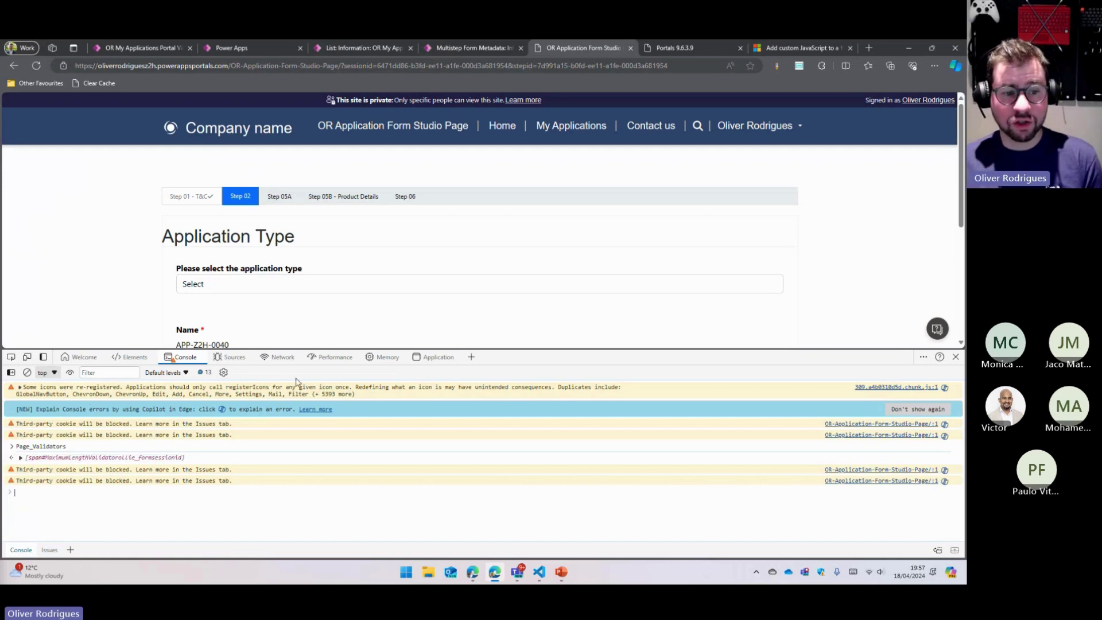
pyautogui.scroll(-4, 99, 270)
pyautogui.click(232, 254)
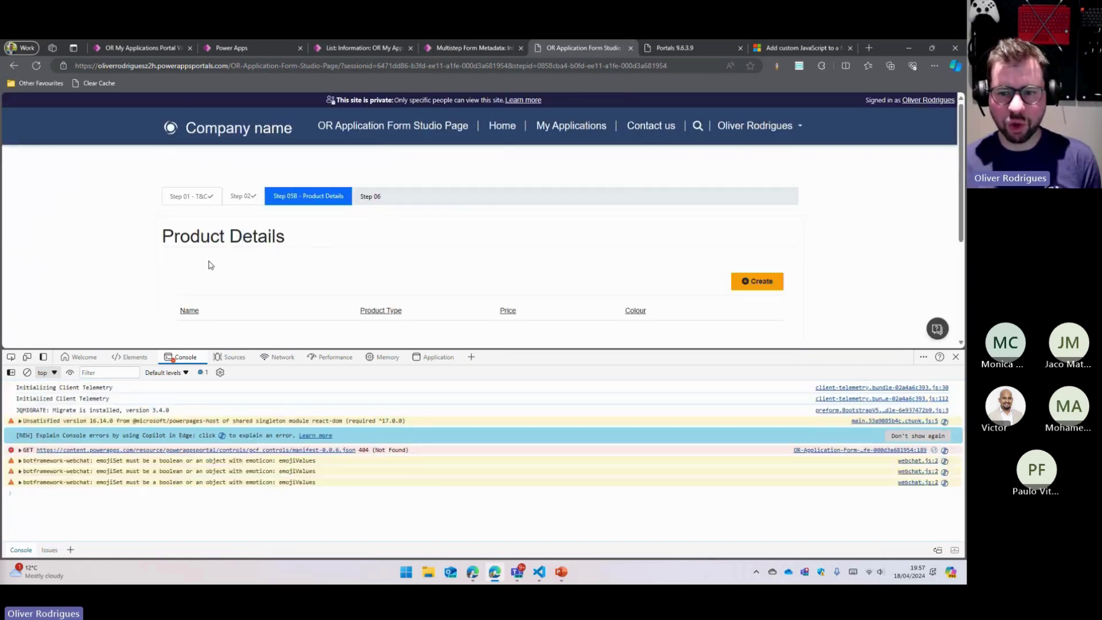
pyautogui.click(955, 357)
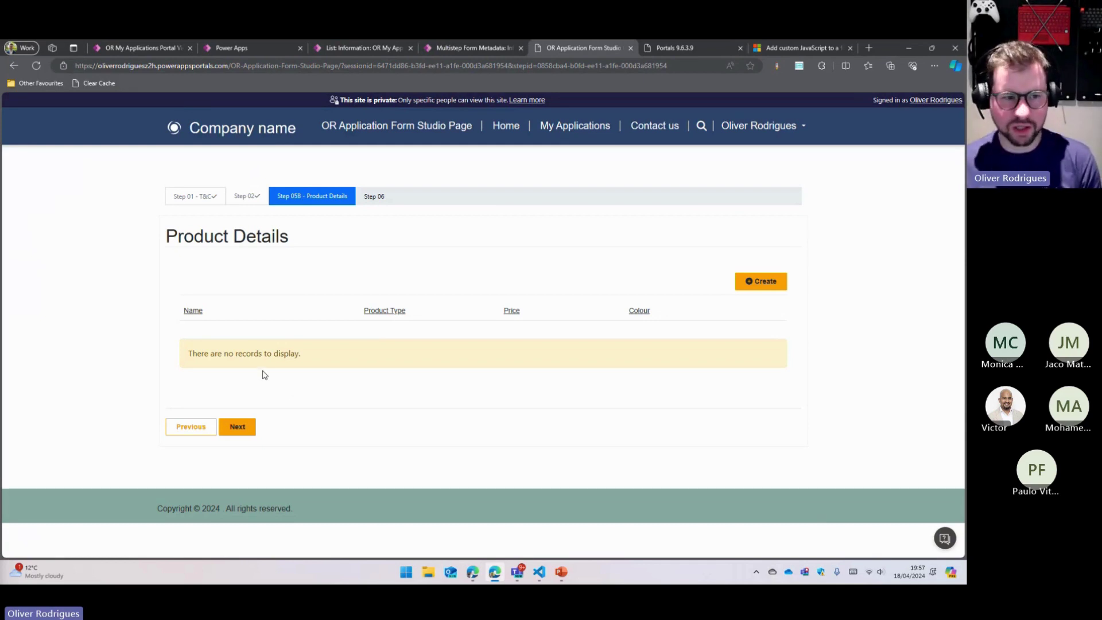
# Step: Switch to the Power Apps solution and open the Application table's OR Application Portal form for editing
pyautogui.click(143, 49)
pyautogui.click(40, 129)
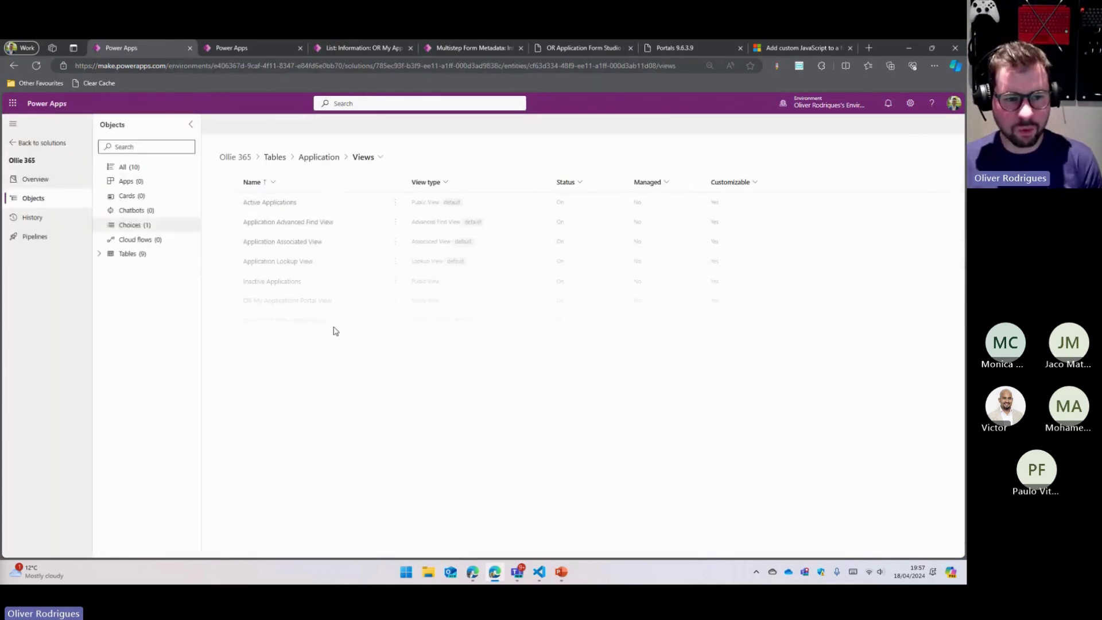
pyautogui.click(117, 254)
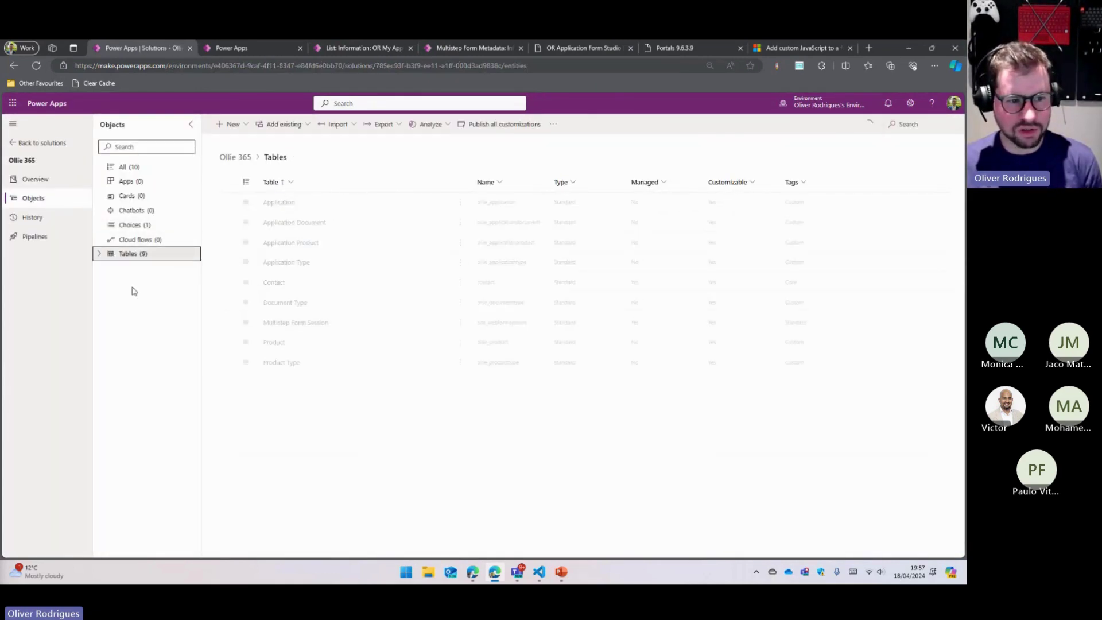
pyautogui.click(284, 203)
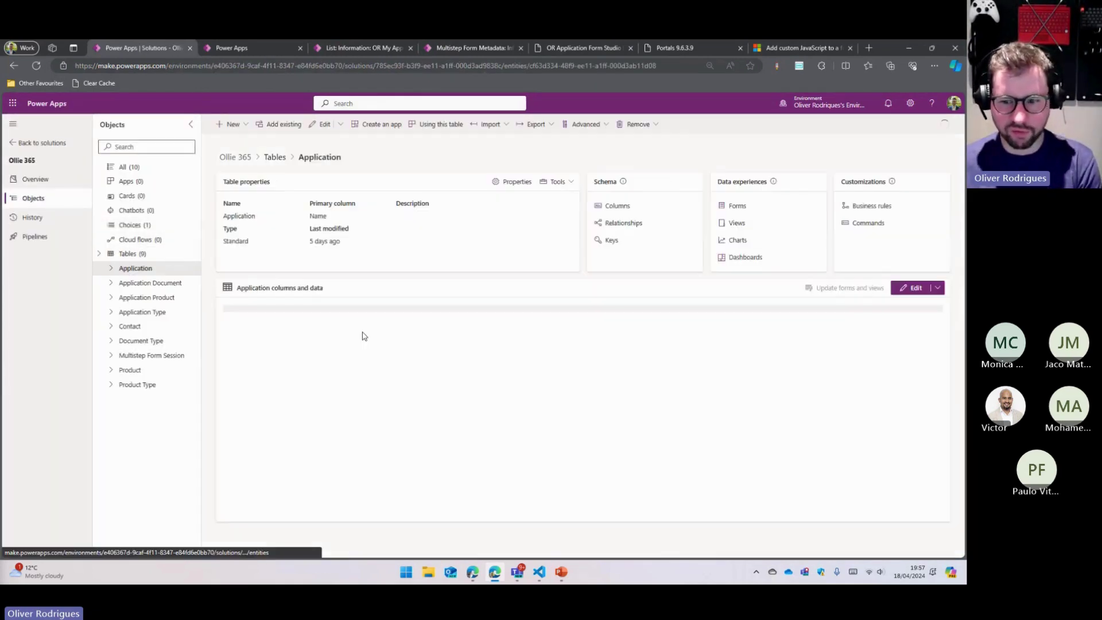
pyautogui.click(734, 206)
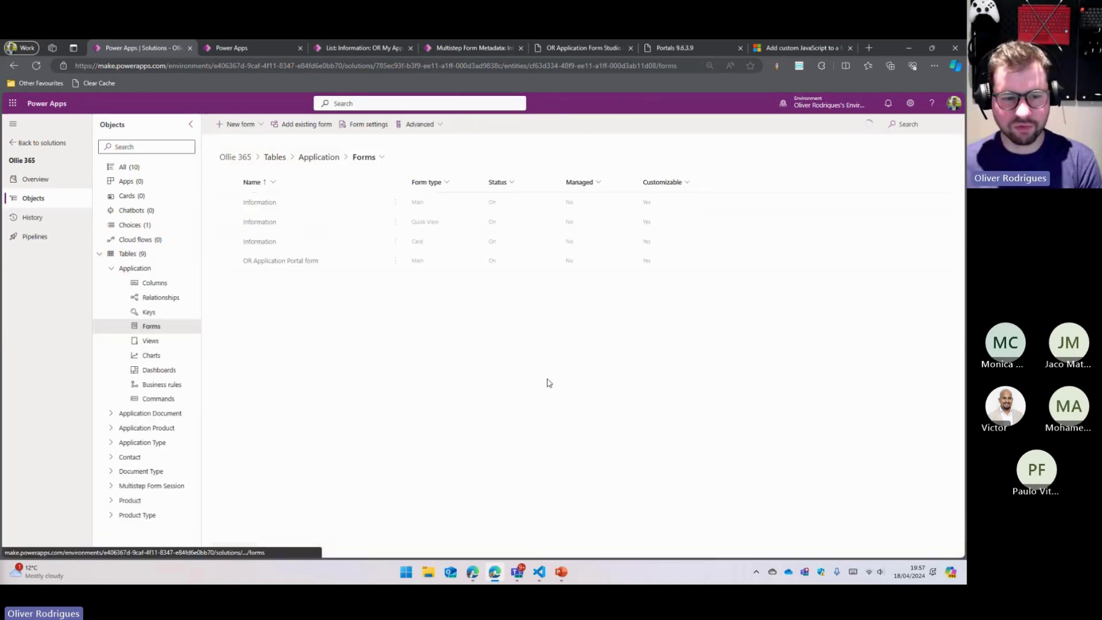
pyautogui.click(296, 263)
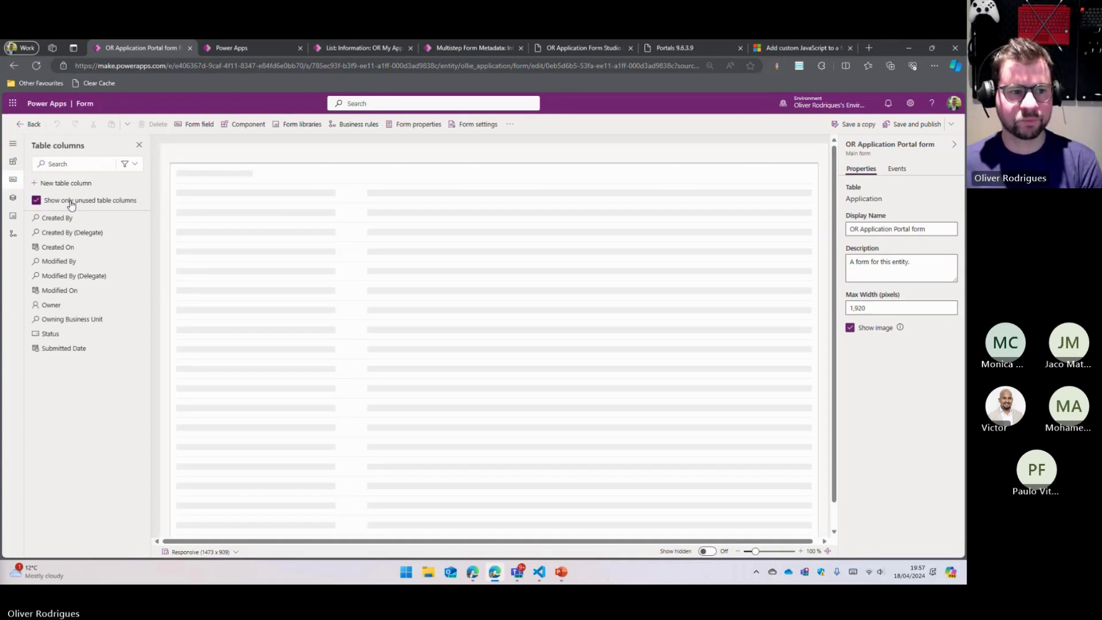
# Step: Add the existing Name column below the subgrid on the form's Product Details tab, and save and publish the form
pyautogui.click(72, 200)
pyautogui.click(364, 189)
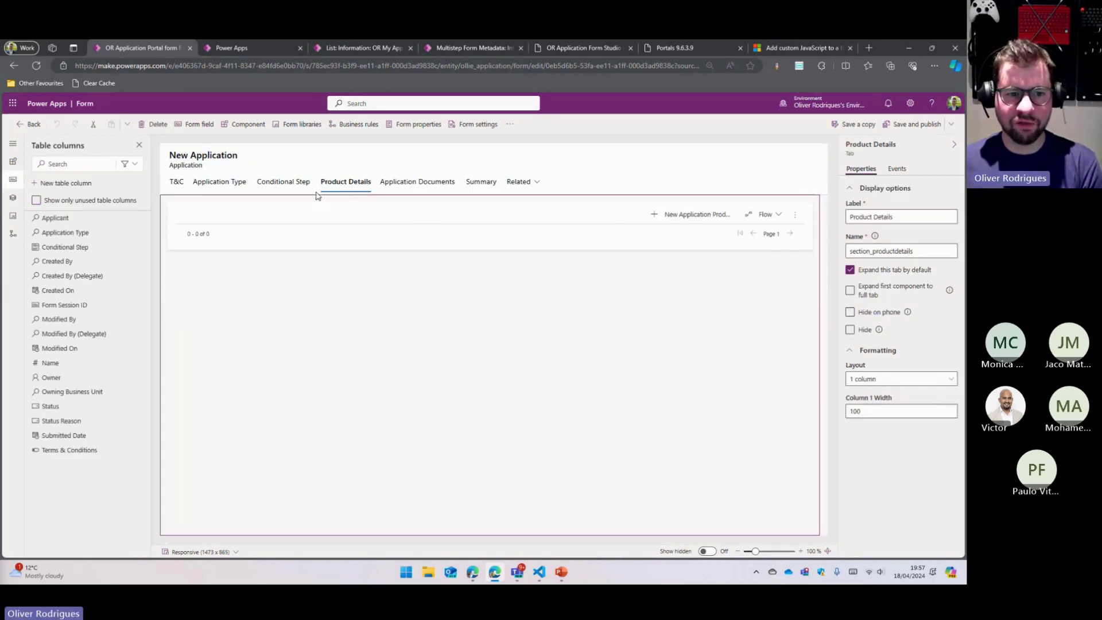
pyautogui.click(93, 164)
pyautogui.write('name')
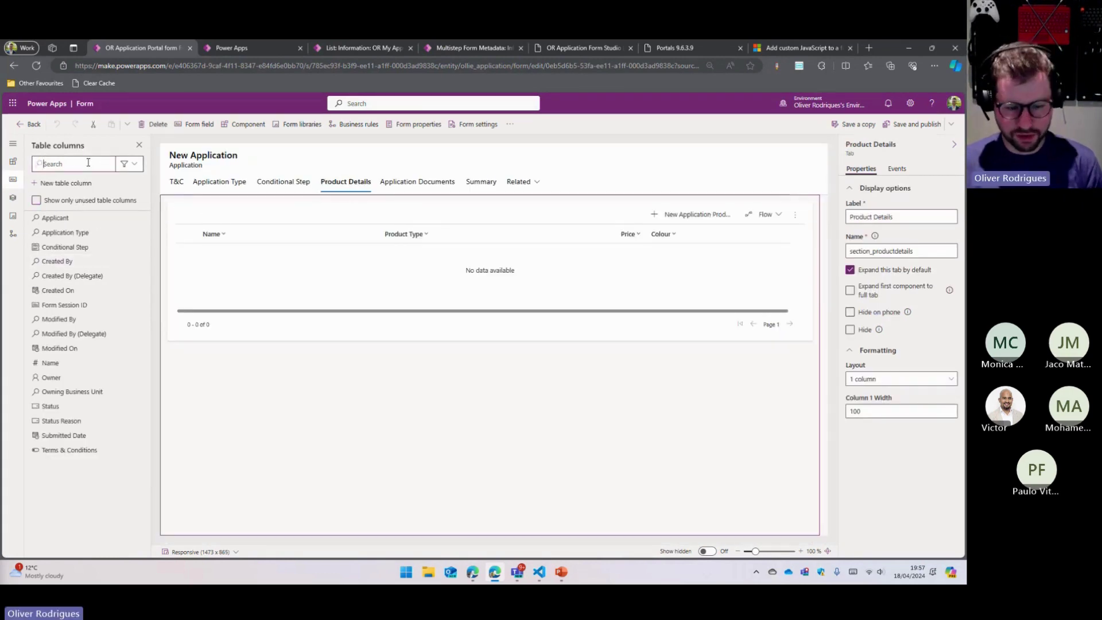
pyautogui.moveTo(47, 217); pyautogui.dragTo(340, 339)
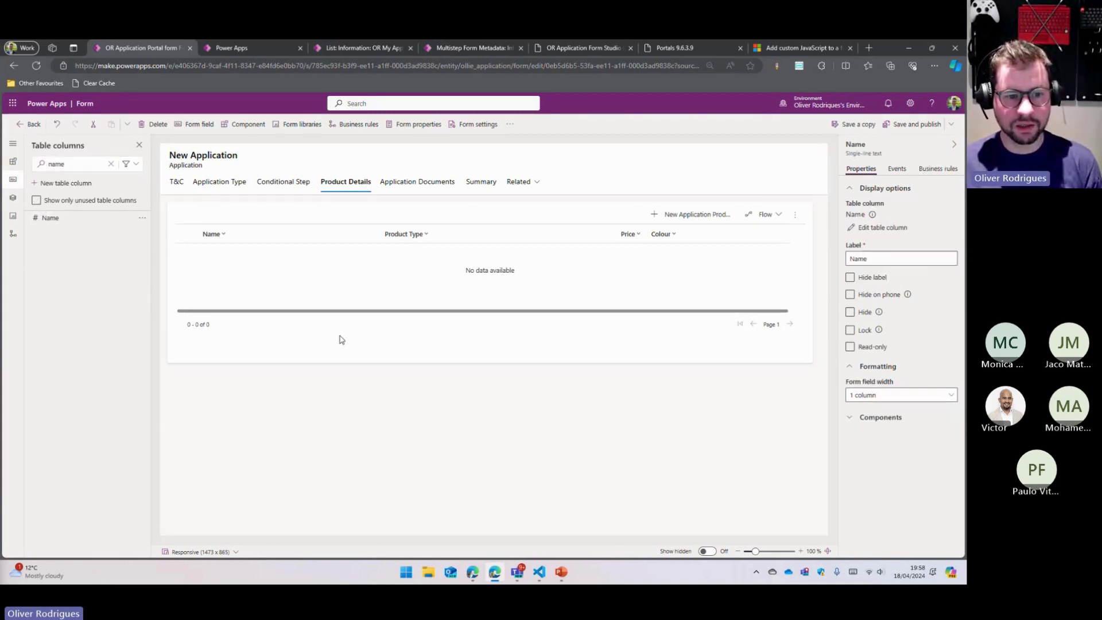
pyautogui.click(916, 124)
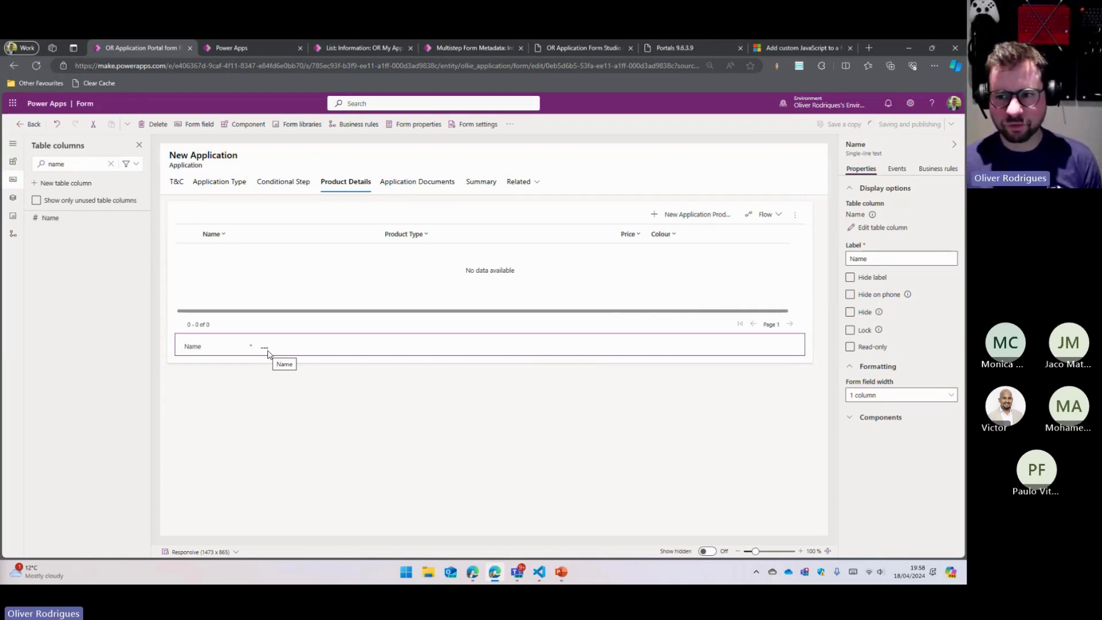
# Step: Clear the portal cache from the site's Portals page and reload the application form at Product Details
pyautogui.click(702, 54)
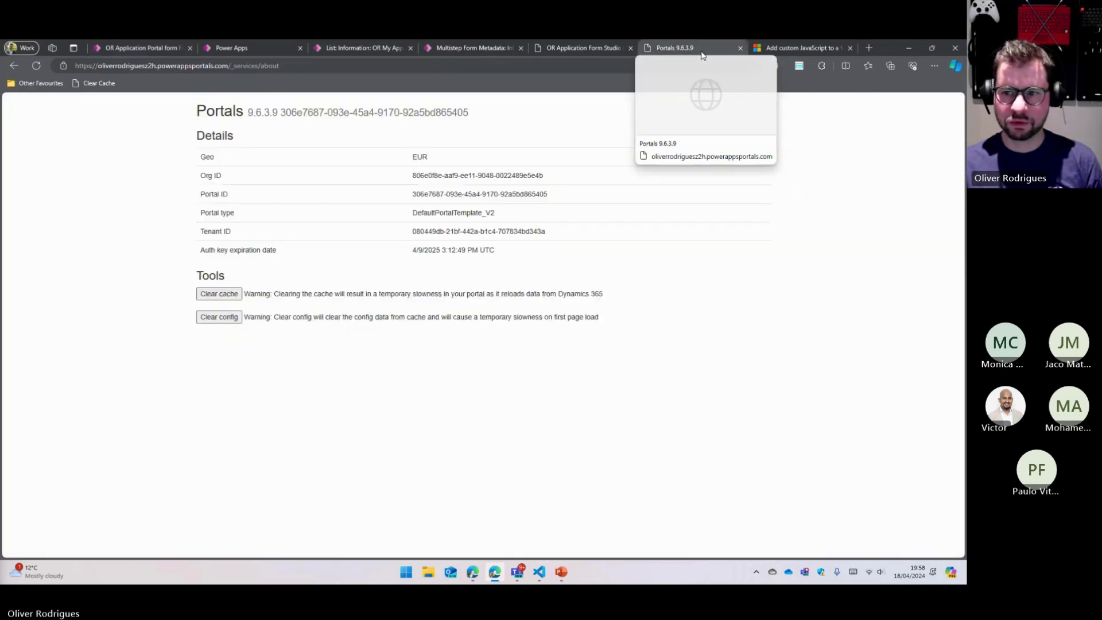
pyautogui.click(582, 48)
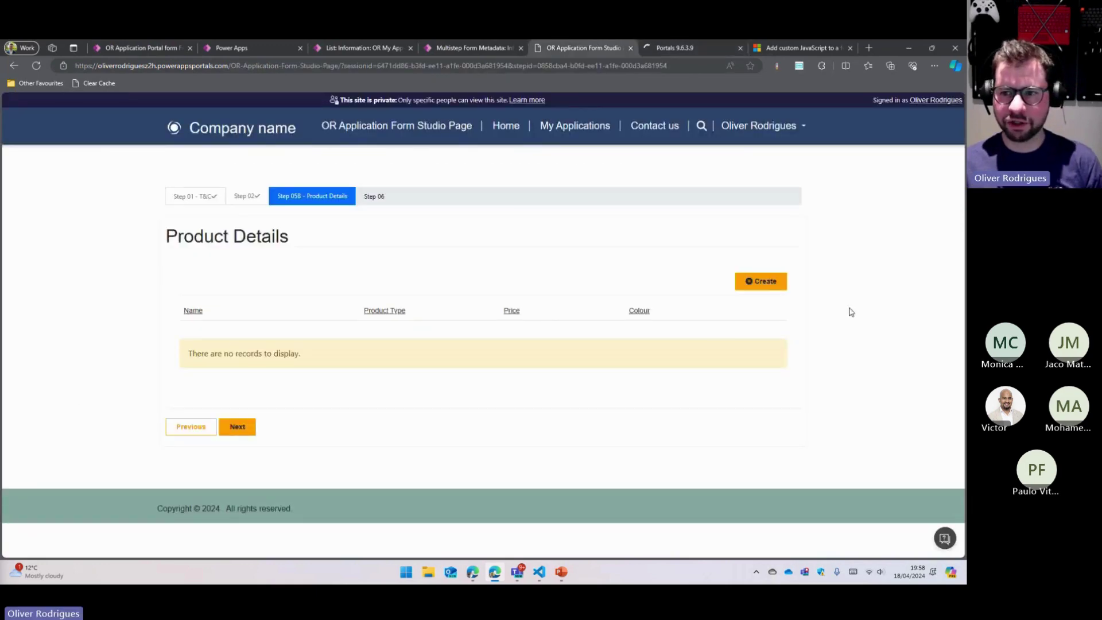
pyautogui.press('F5')
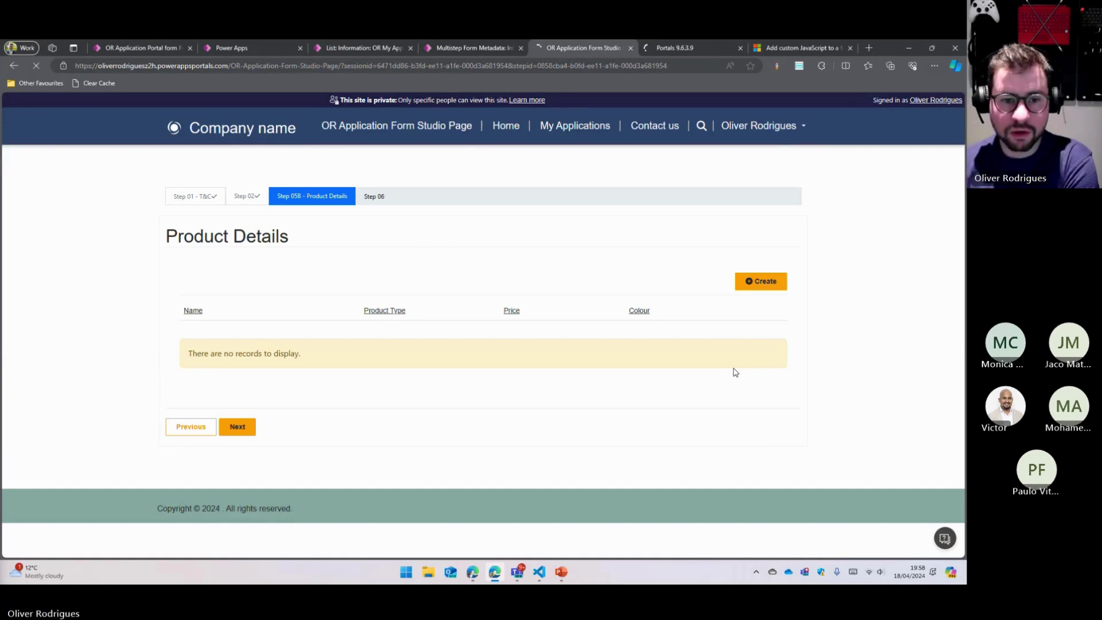
# Step: Check the added Name field below the product subgrid and evaluate Page_Validators in a cleared console
pyautogui.press('F12')
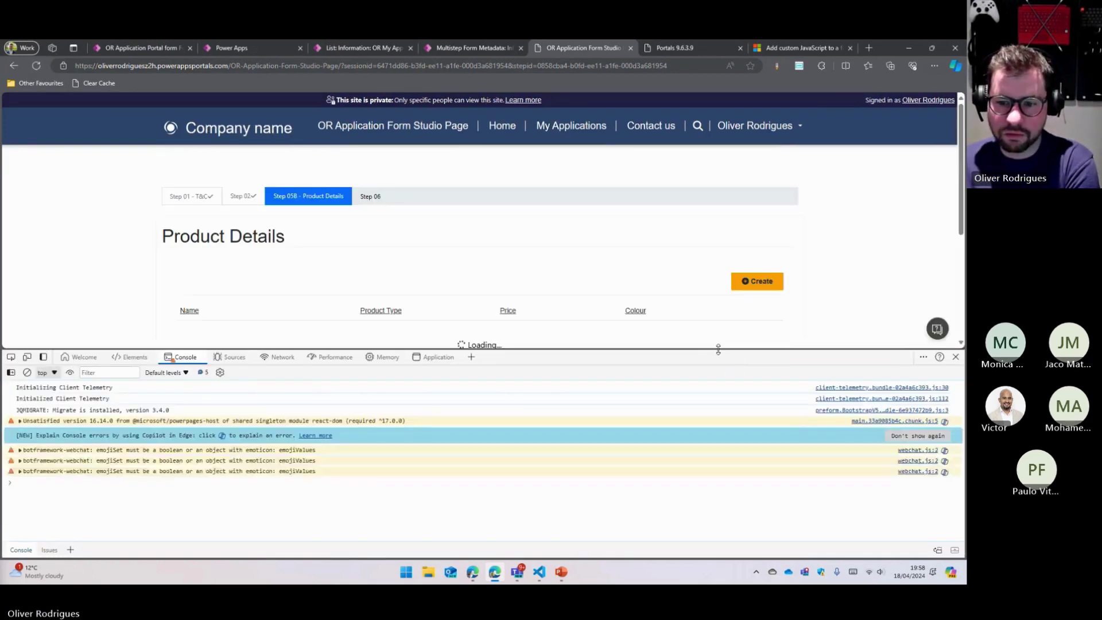
pyautogui.moveTo(713, 347); pyautogui.dragTo(714, 426)
pyautogui.scroll(-2, 278, 255)
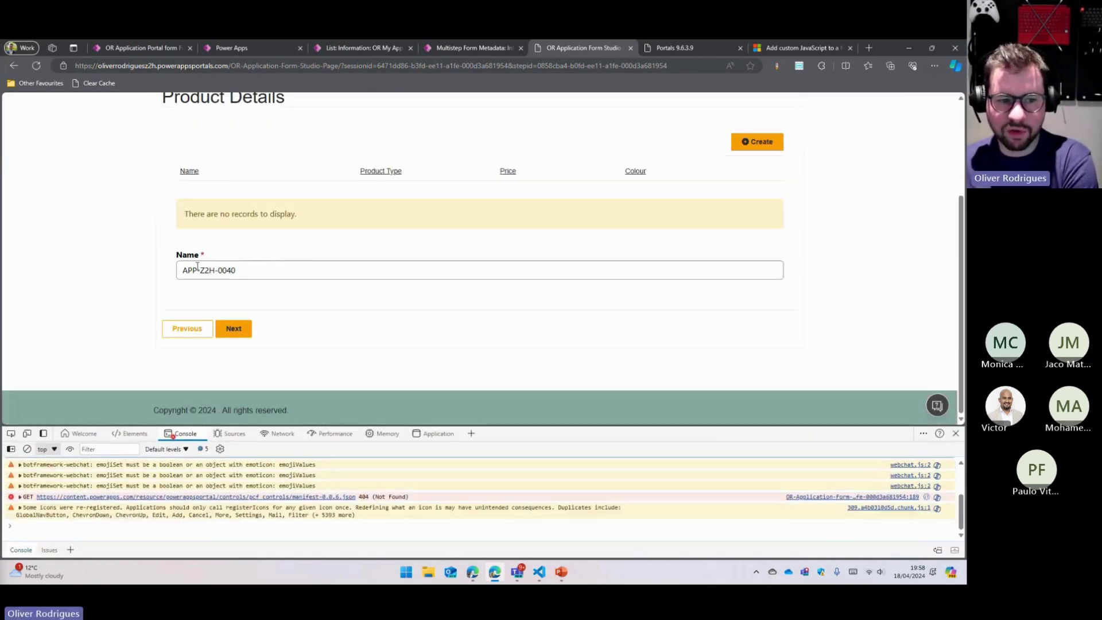
pyautogui.click(26, 449)
pyautogui.click(90, 501)
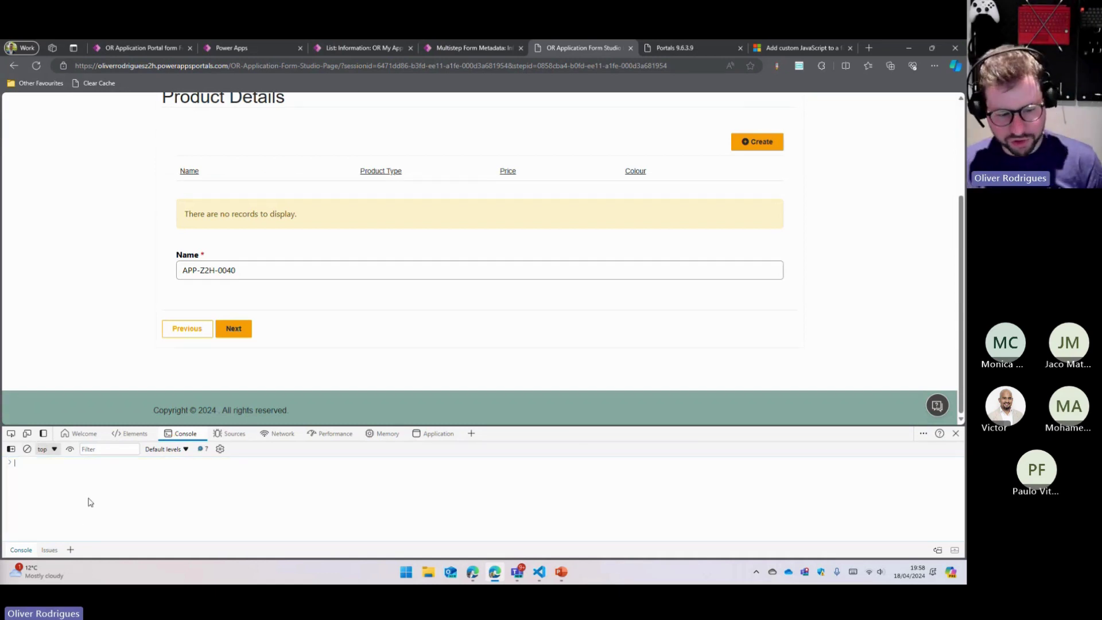
pyautogui.write('Page_Validators')
pyautogui.press('Return')
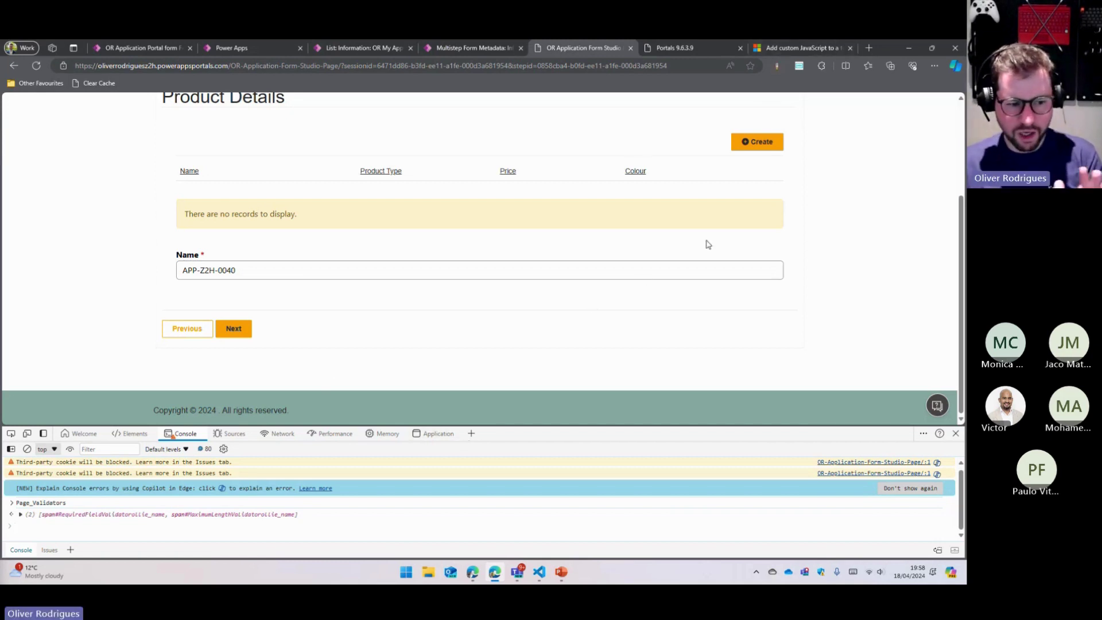
# Step: Revisit the client-side field validation sample in the Microsoft Learn article, then switch to the PowerPoint presentation
pyautogui.click(805, 50)
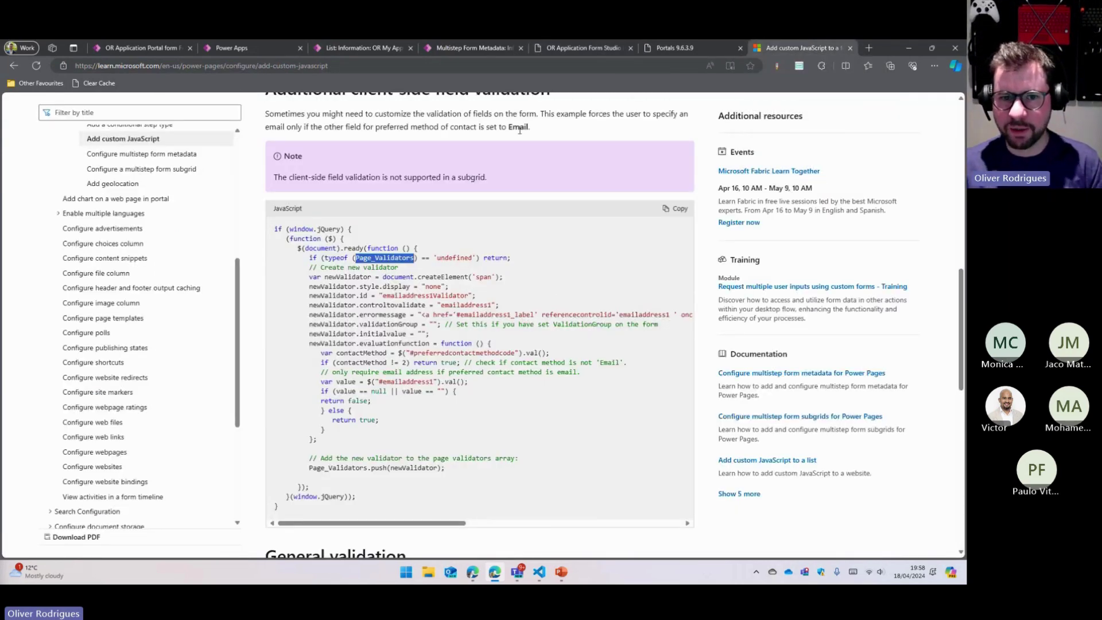
pyautogui.click(560, 572)
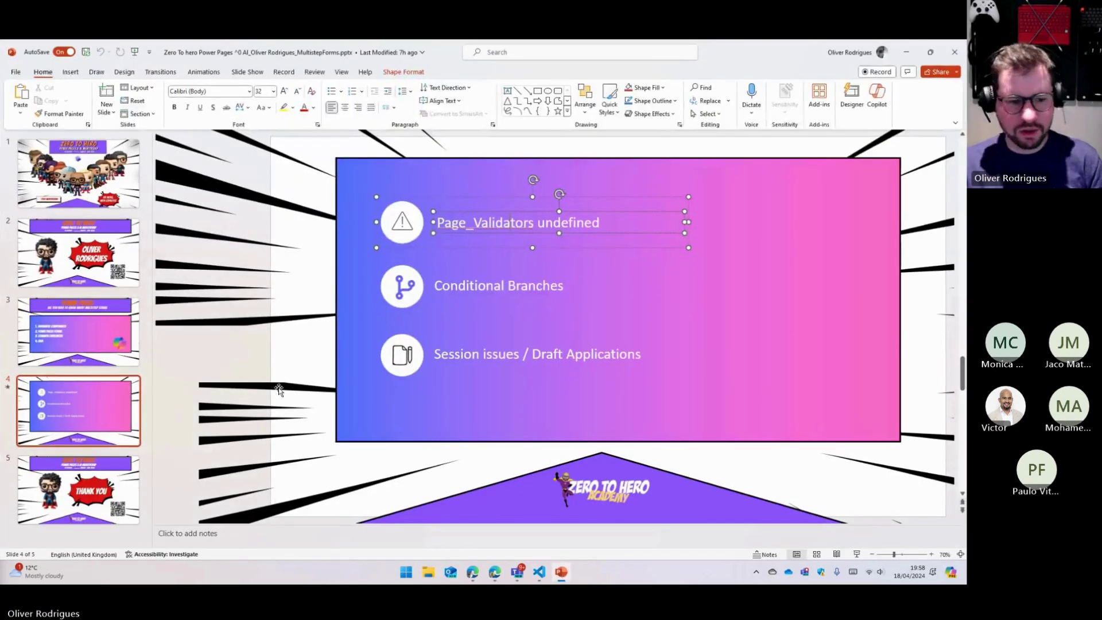